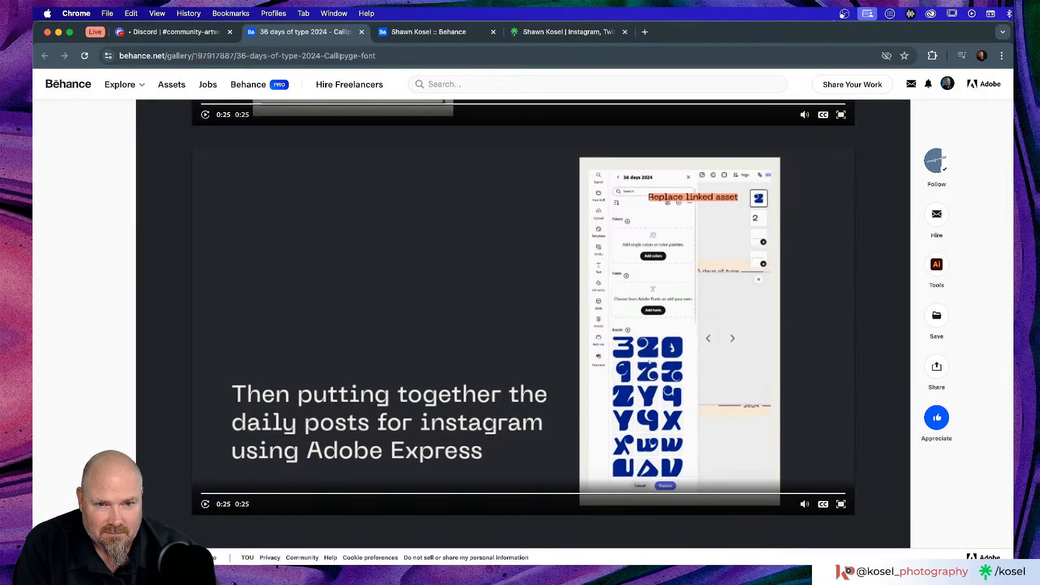
Appreciate the "36 days of type 2024 - Callipyge font" project at the end of its presentation
{"action": "scroll", "coordinate": [628, 388], "scroll_direction": "down", "scroll_amount": 5}
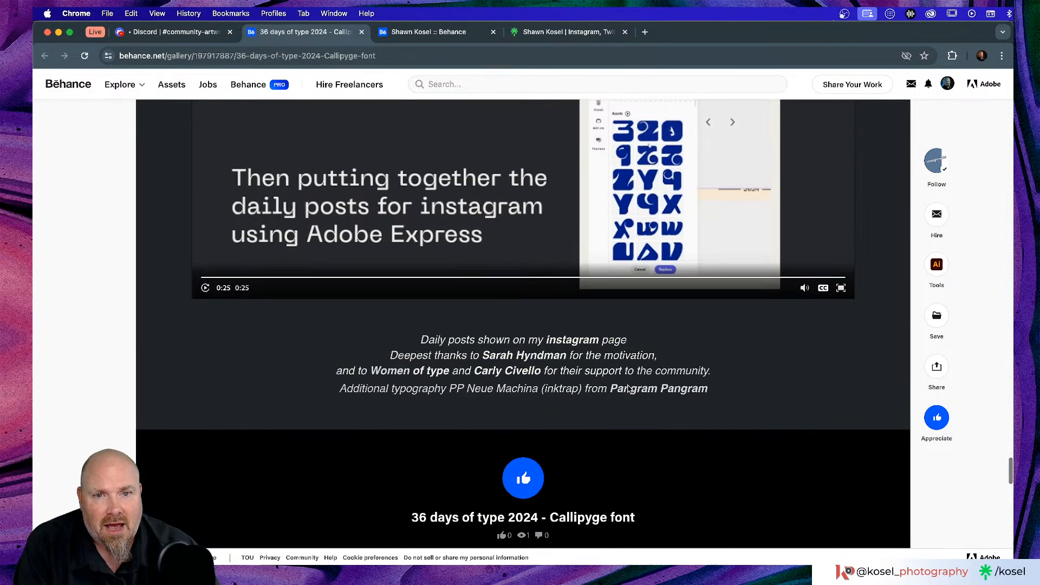
{"action": "scroll", "coordinate": [628, 389], "scroll_direction": "down", "scroll_amount": 1}
{"action": "left_click", "coordinate": [523, 420]}
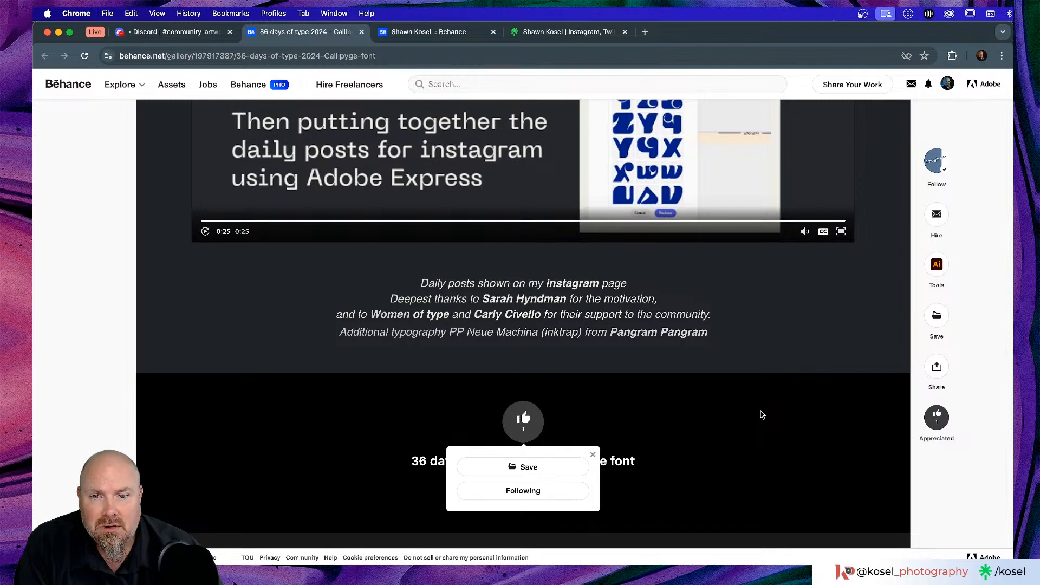
Examine the project's description, tools used, creative fields and tags below the presentation
{"action": "scroll", "coordinate": [762, 415], "scroll_direction": "down", "scroll_amount": 15}
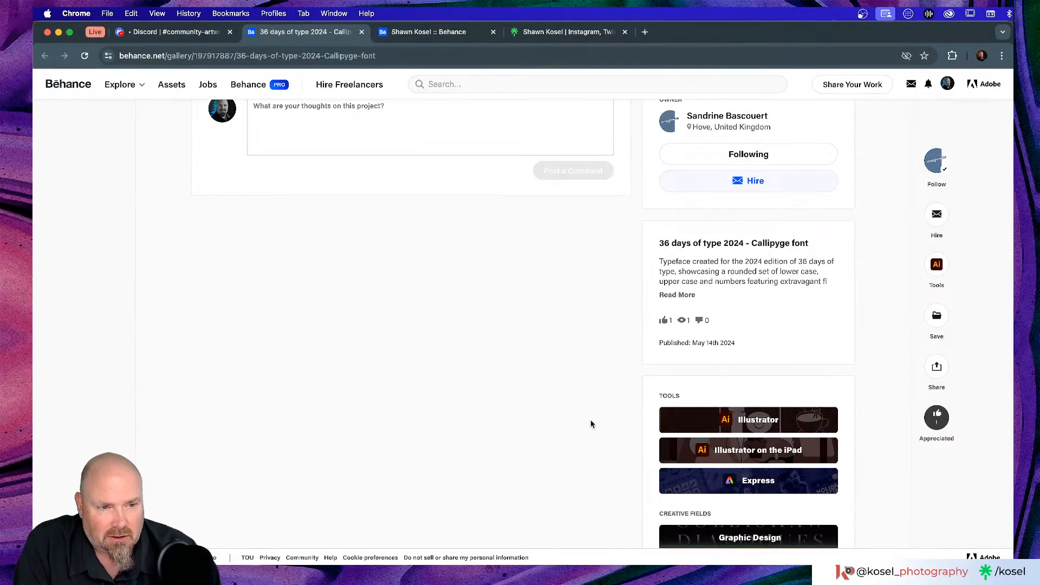
{"action": "scroll", "coordinate": [597, 431], "scroll_direction": "down", "scroll_amount": 3}
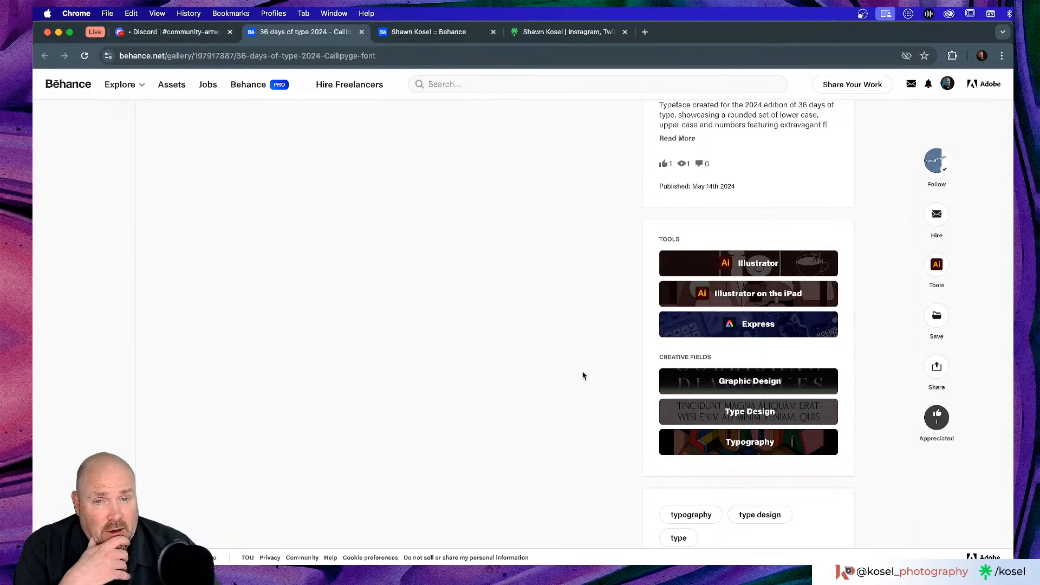
{"action": "scroll", "coordinate": [598, 374], "scroll_direction": "down", "scroll_amount": 3}
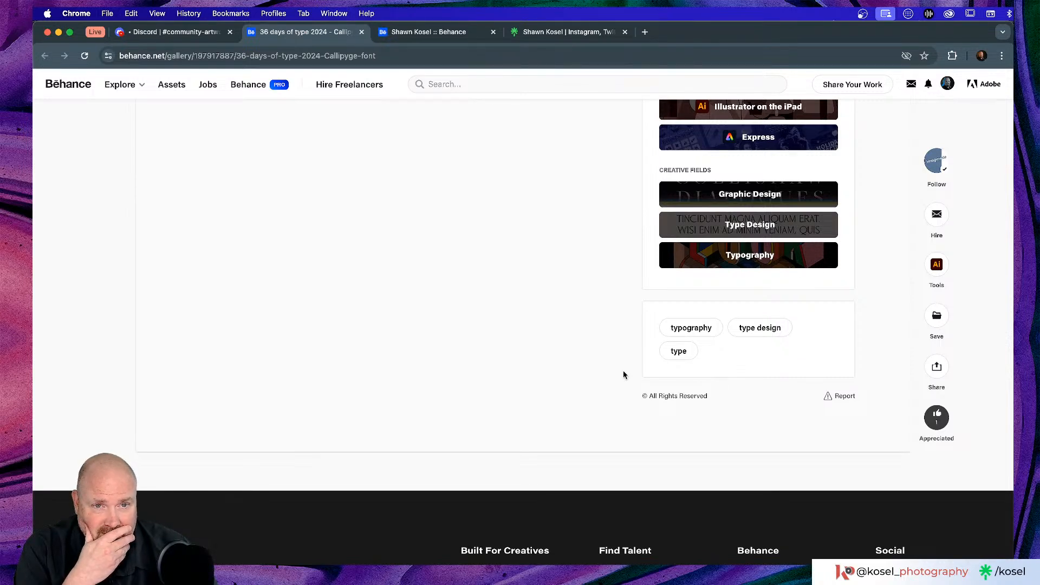
{"action": "scroll", "coordinate": [623, 374], "scroll_direction": "up", "scroll_amount": 5}
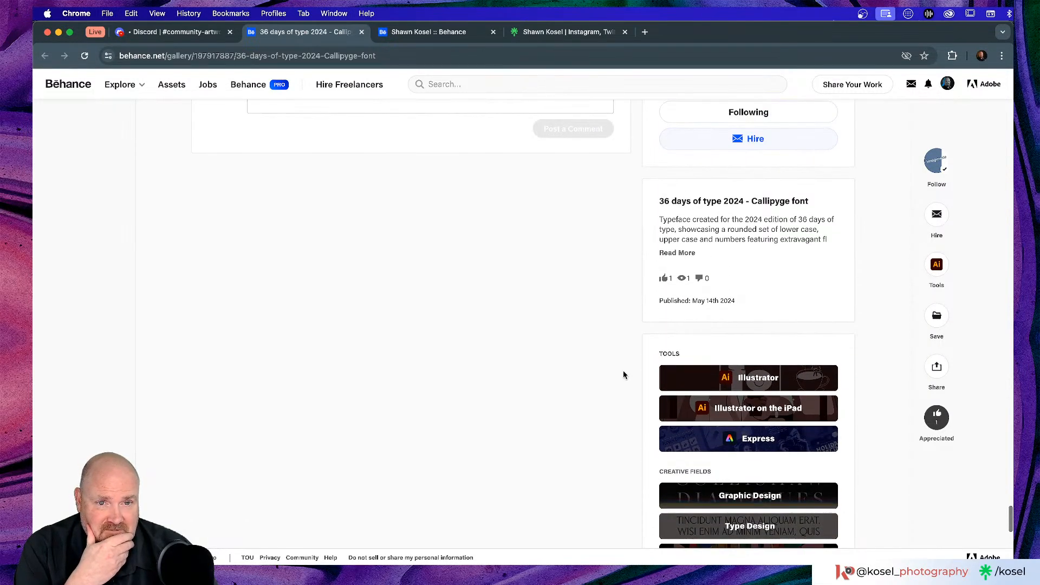
{"action": "scroll", "coordinate": [624, 375], "scroll_direction": "down", "scroll_amount": 5}
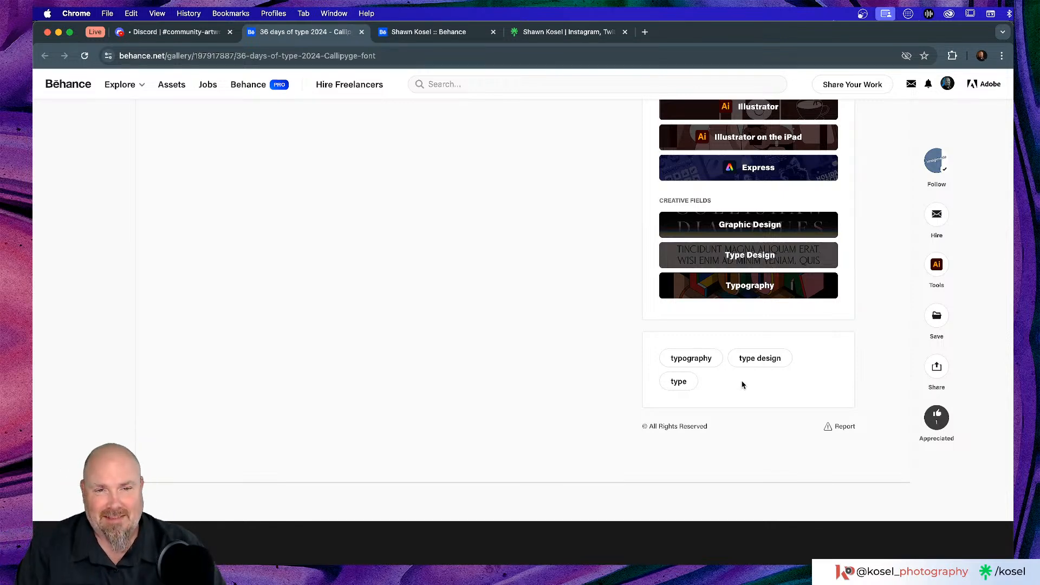
{"action": "scroll", "coordinate": [575, 336], "scroll_direction": "up", "scroll_amount": 5}
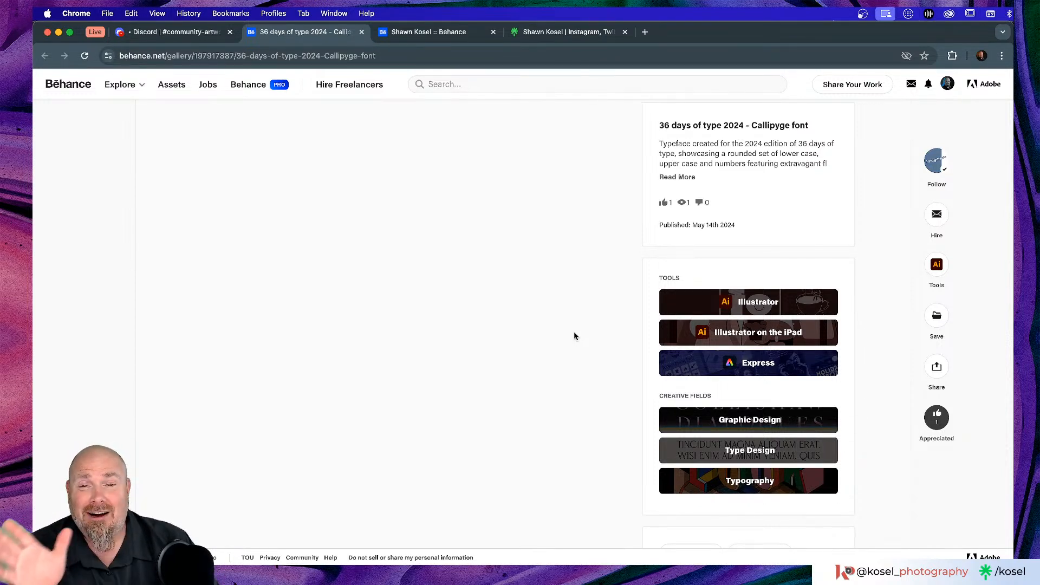
{"action": "scroll", "coordinate": [576, 336], "scroll_direction": "down", "scroll_amount": 2}
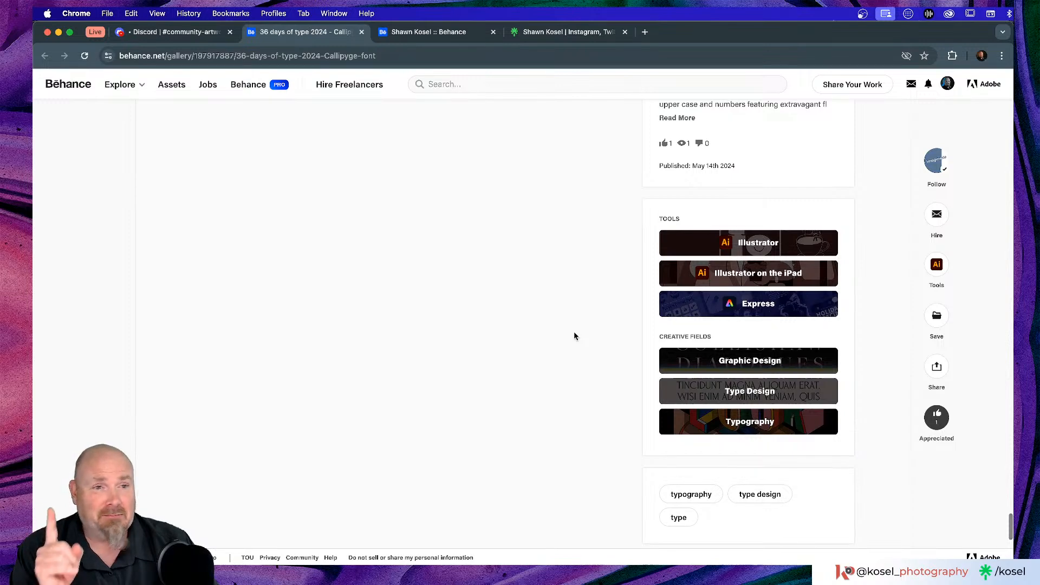
{"action": "scroll", "coordinate": [575, 336], "scroll_direction": "down", "scroll_amount": 5}
Post the comment "Love those letters! Shake your FONT!!!" on the Callipyge font project
{"action": "scroll", "coordinate": [574, 337], "scroll_direction": "up", "scroll_amount": 12}
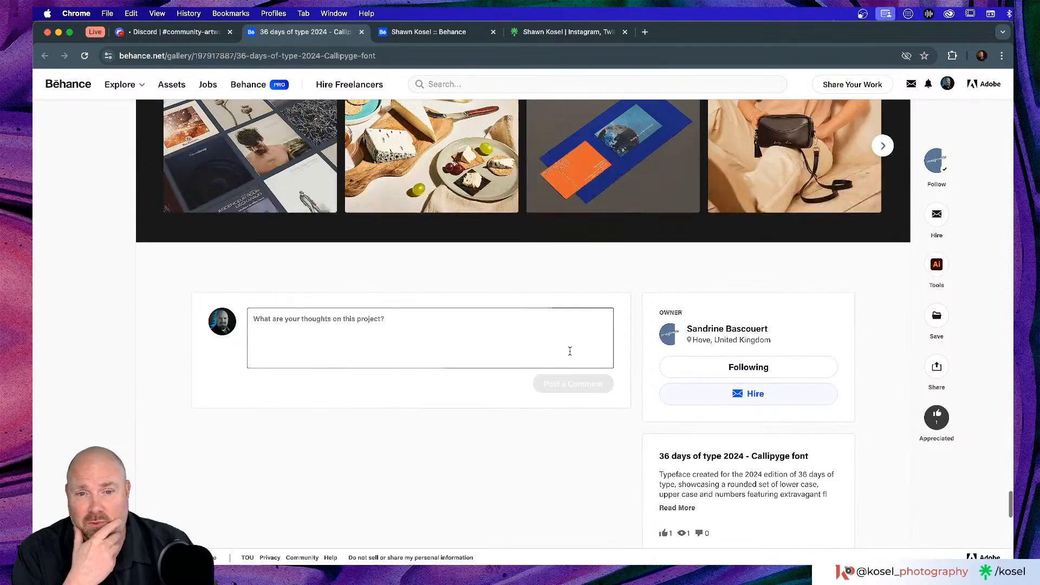
{"action": "left_click", "coordinate": [372, 322]}
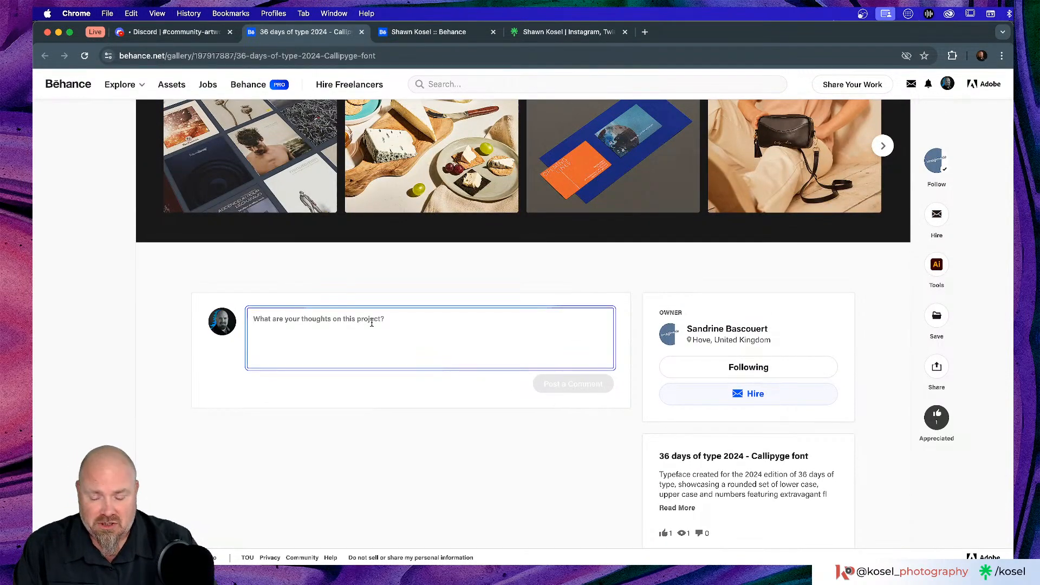
{"action": "type", "text": "Love th"}
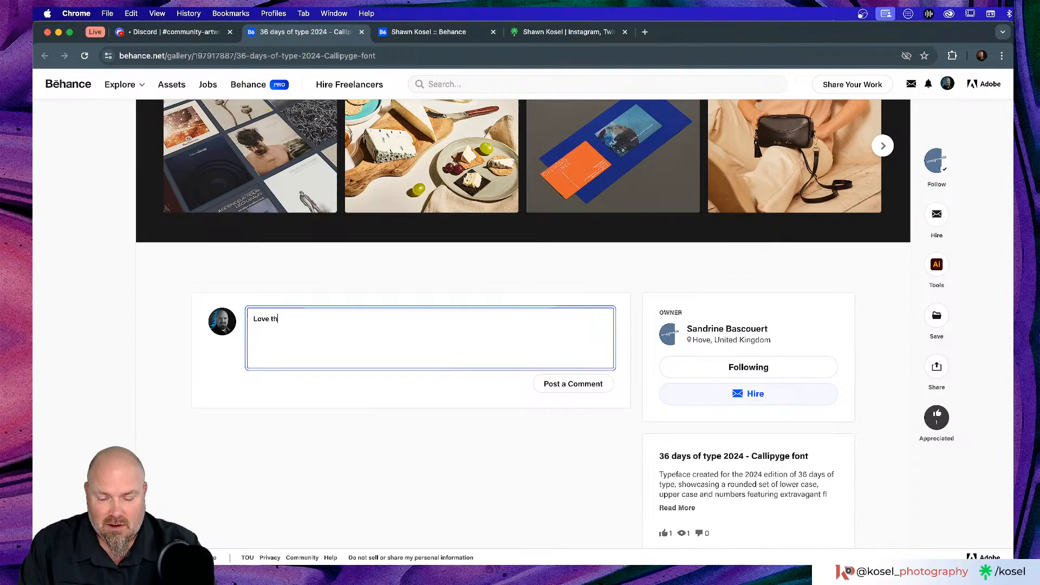
{"action": "type", "text": "ose letters"}
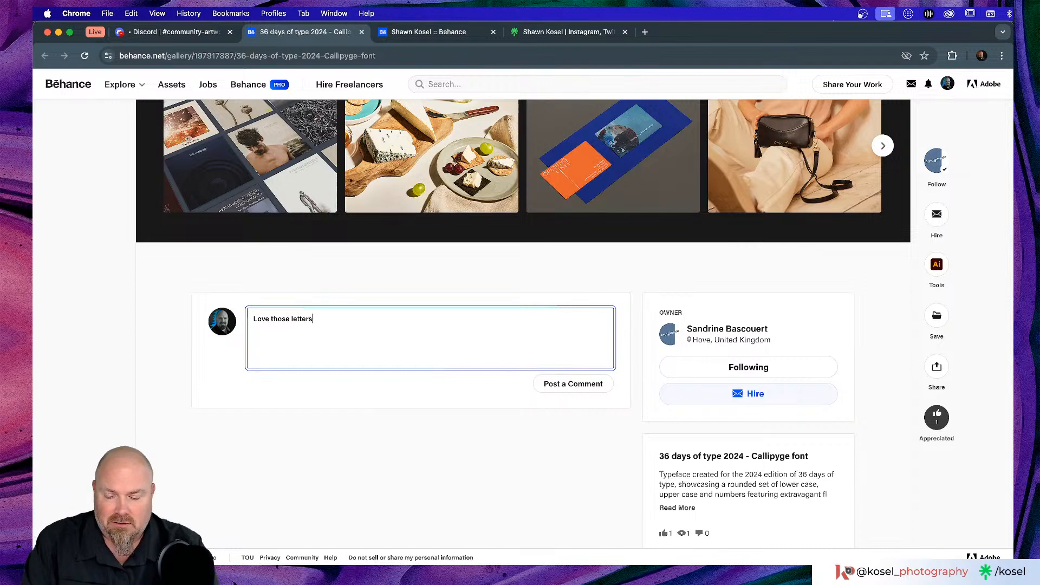
{"action": "type", "text": "!  Shake"}
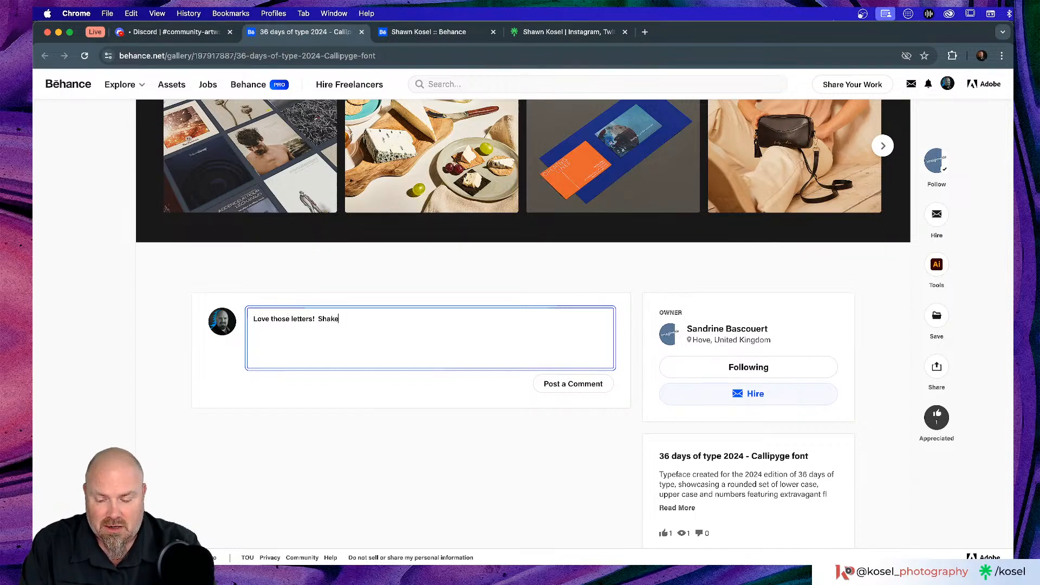
{"action": "type", "text": " your FONT!!!"}
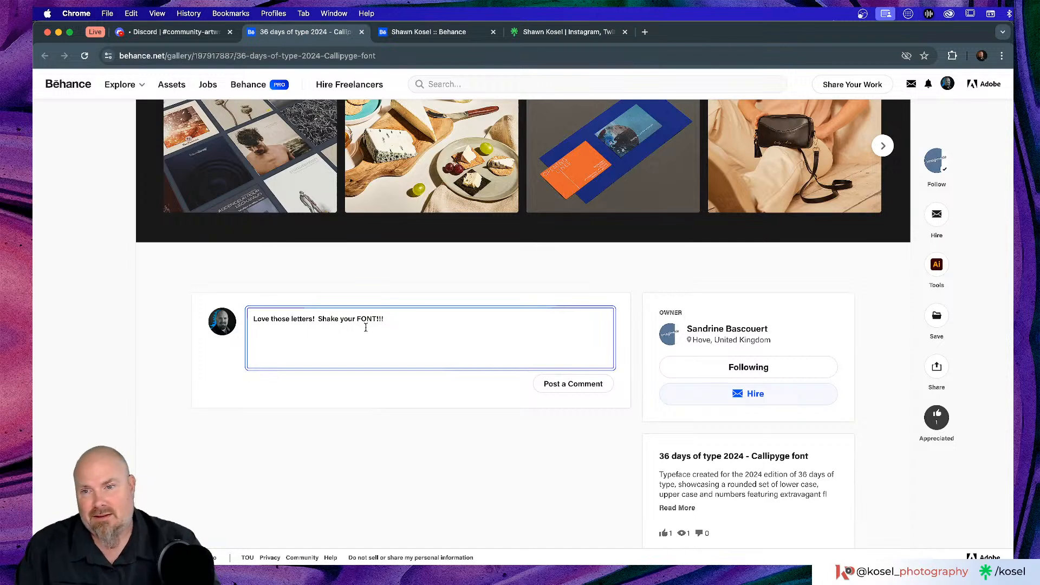
{"action": "left_click", "coordinate": [576, 385]}
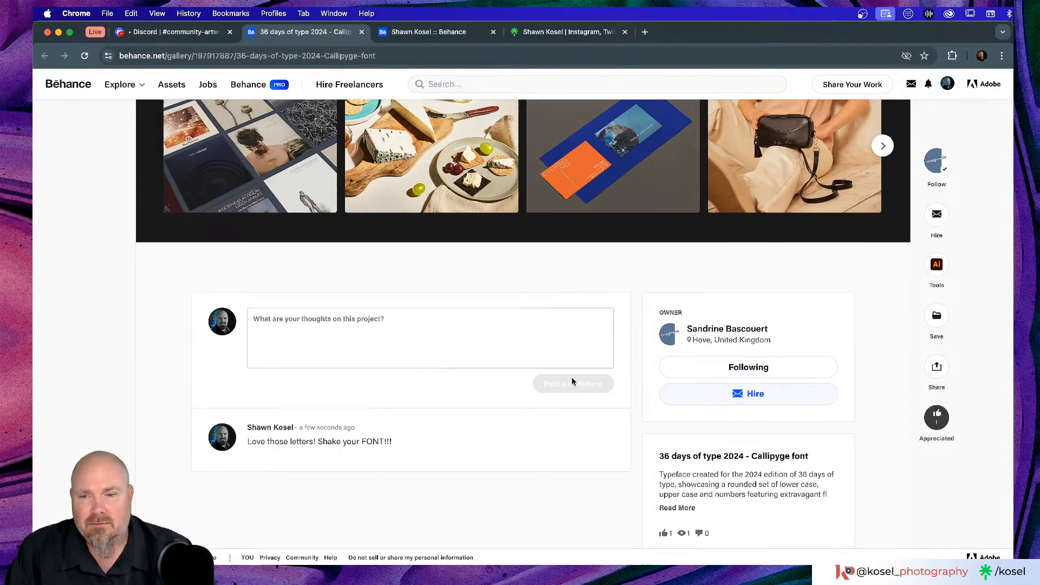
Review the project presentation backwards, from the Adobe Express video up to the explanation of the name Callipyge
{"action": "scroll", "coordinate": [479, 358], "scroll_direction": "up", "scroll_amount": 6}
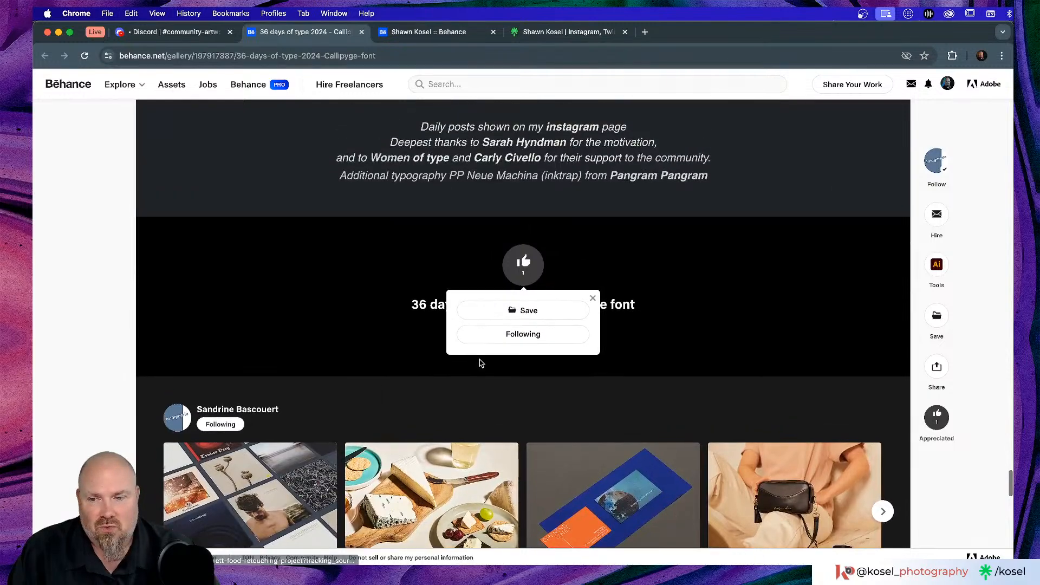
{"action": "scroll", "coordinate": [319, 314], "scroll_direction": "up", "scroll_amount": 10}
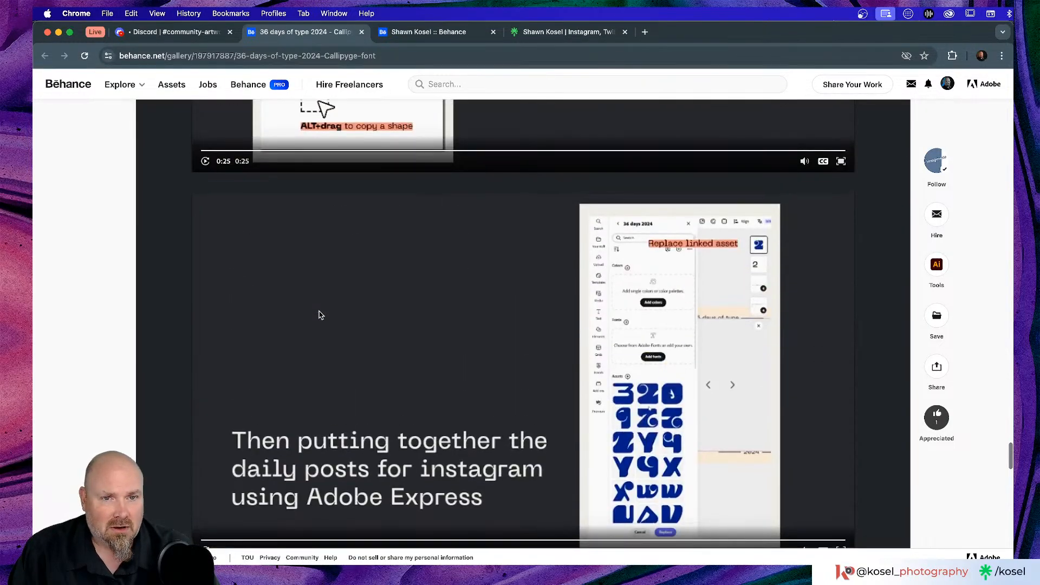
{"action": "scroll", "coordinate": [880, 353], "scroll_direction": "up", "scroll_amount": 10}
{"action": "scroll", "coordinate": [883, 354], "scroll_direction": "up", "scroll_amount": 9}
{"action": "scroll", "coordinate": [892, 347], "scroll_direction": "up", "scroll_amount": 20}
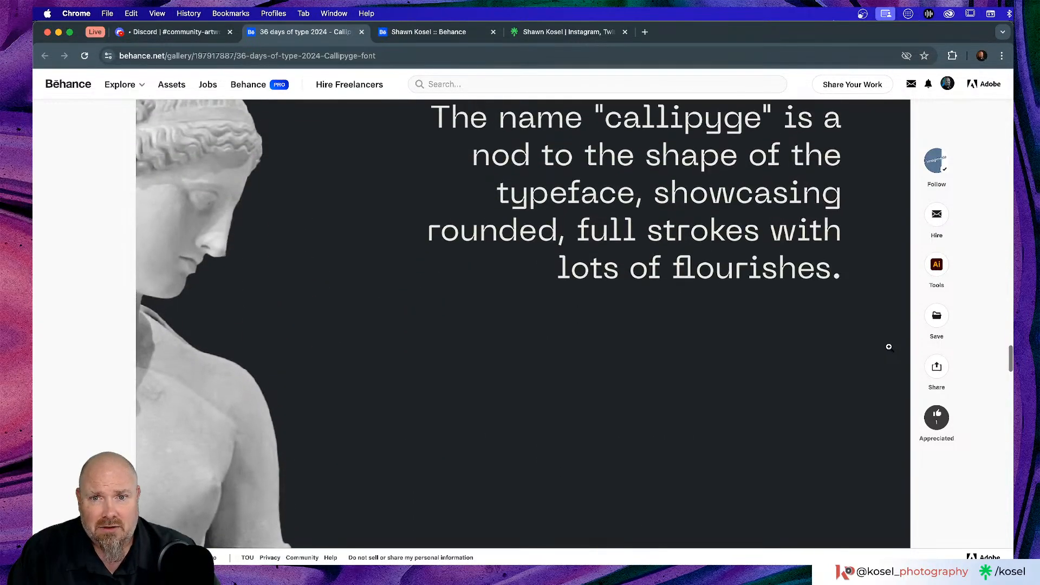
{"action": "scroll", "coordinate": [890, 346], "scroll_direction": "up", "scroll_amount": 15}
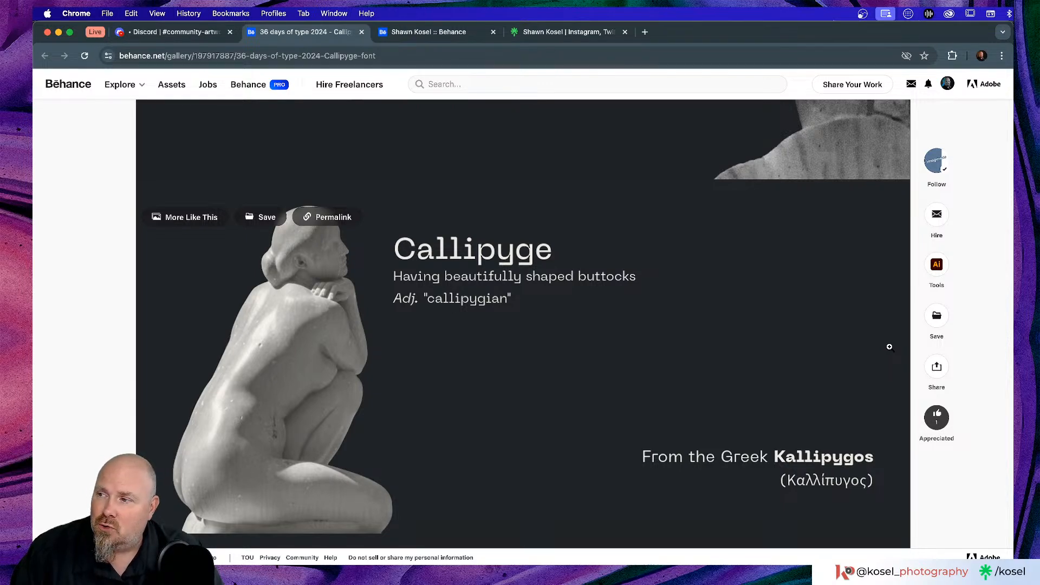
{"action": "scroll", "coordinate": [805, 356], "scroll_direction": "up", "scroll_amount": 10}
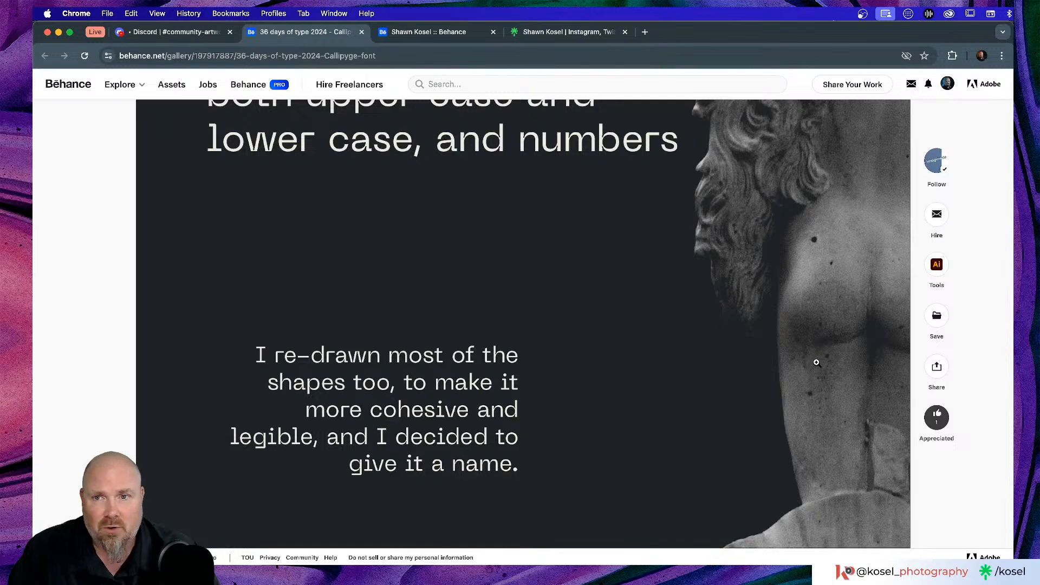
Examine the text about reworking the old typeface and the "Shake Ya Booty" lettering sample above it
{"action": "scroll", "coordinate": [817, 363], "scroll_direction": "up", "scroll_amount": 8}
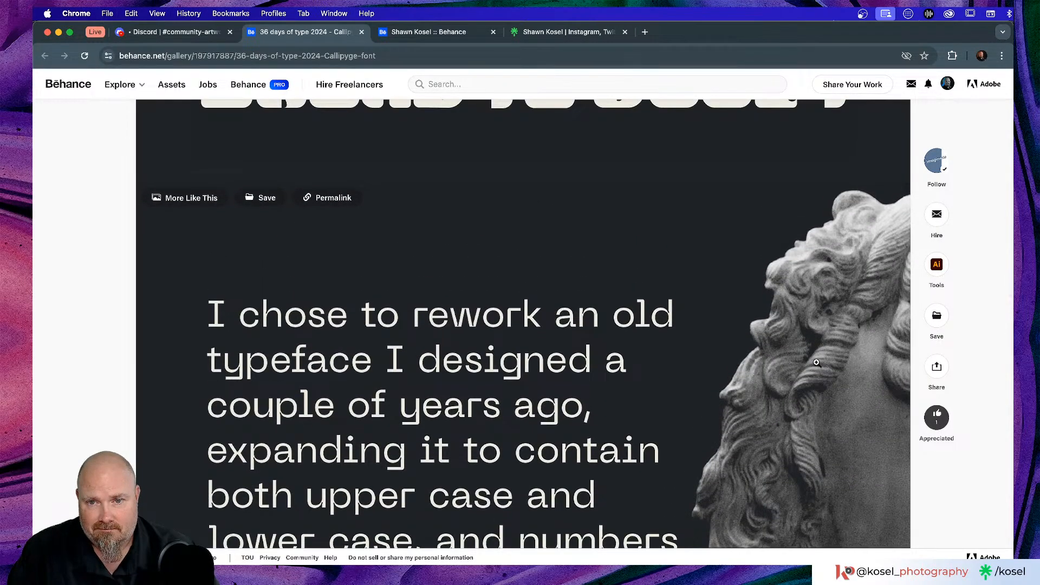
{"action": "scroll", "coordinate": [817, 362], "scroll_direction": "down", "scroll_amount": 3}
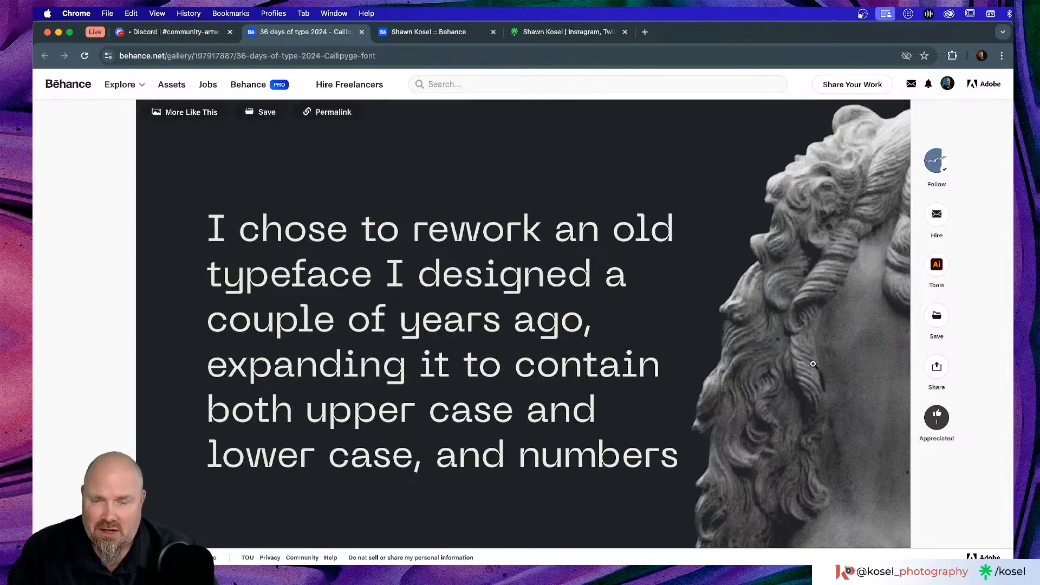
{"action": "scroll", "coordinate": [478, 241], "scroll_direction": "up", "scroll_amount": 1}
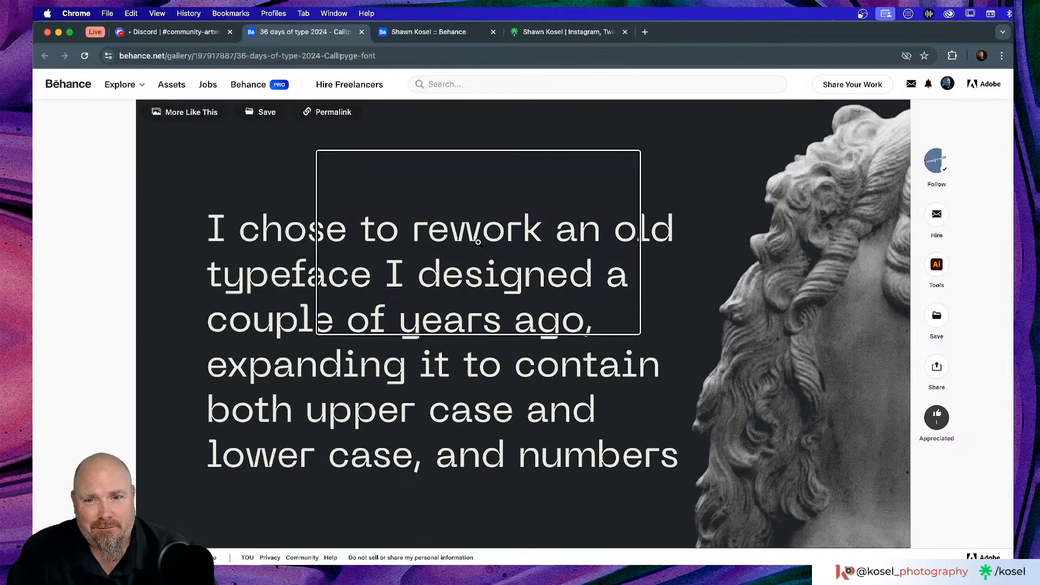
{"action": "scroll", "coordinate": [469, 249], "scroll_direction": "up", "scroll_amount": 3}
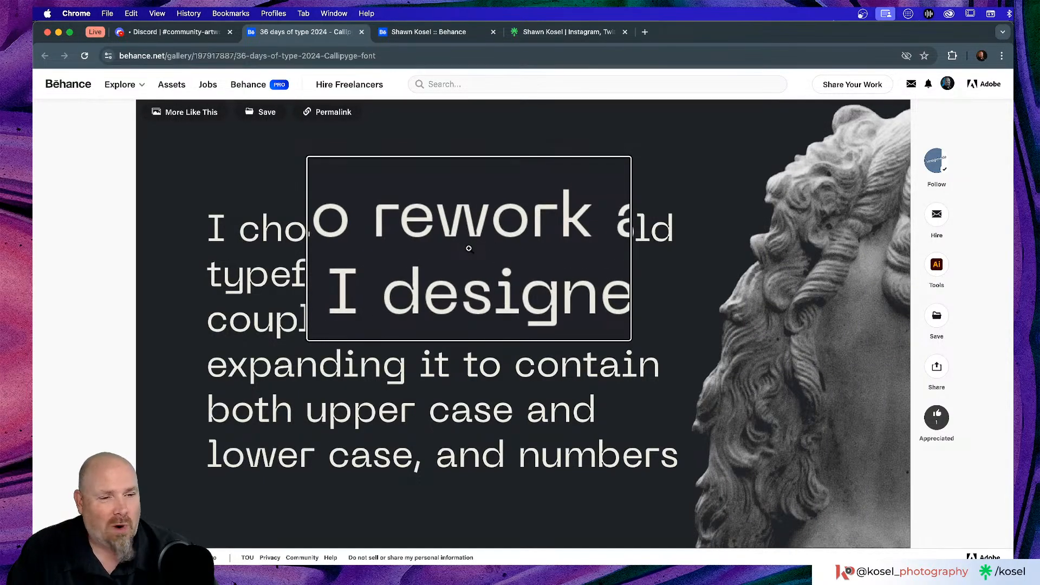
{"action": "scroll", "coordinate": [471, 250], "scroll_direction": "down", "scroll_amount": 4}
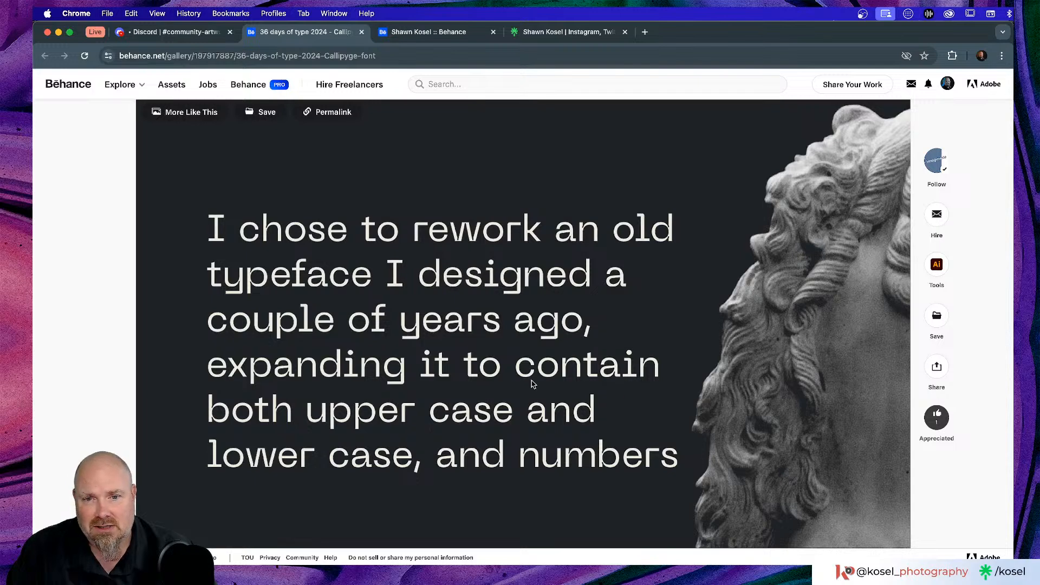
{"action": "scroll", "coordinate": [533, 383], "scroll_direction": "up", "scroll_amount": 6}
{"action": "scroll", "coordinate": [532, 380], "scroll_direction": "down", "scroll_amount": 2}
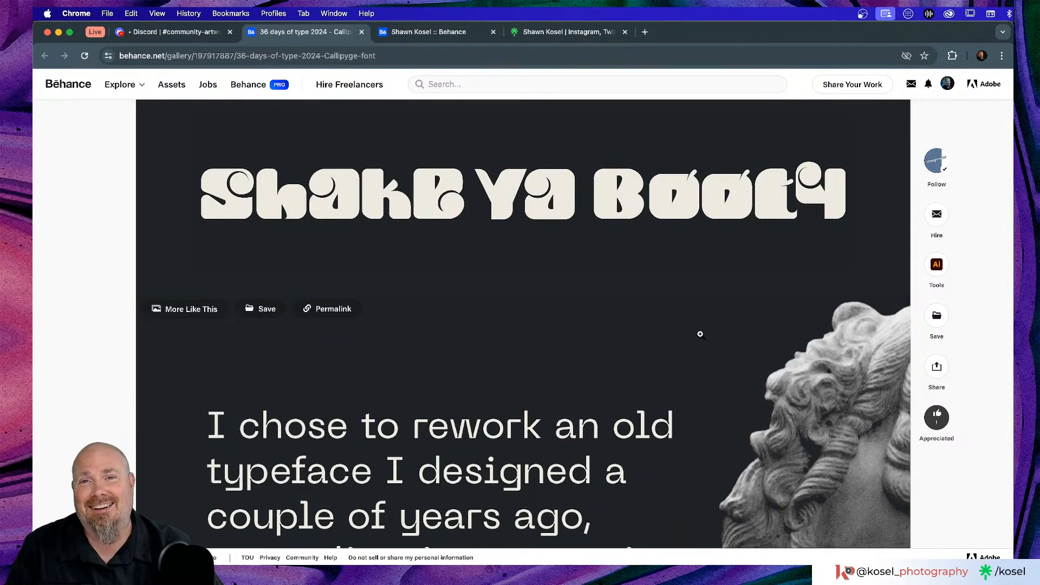
Close the Callipyge font project and open the project-feedback channel in Discord
{"action": "left_click", "coordinate": [362, 32]}
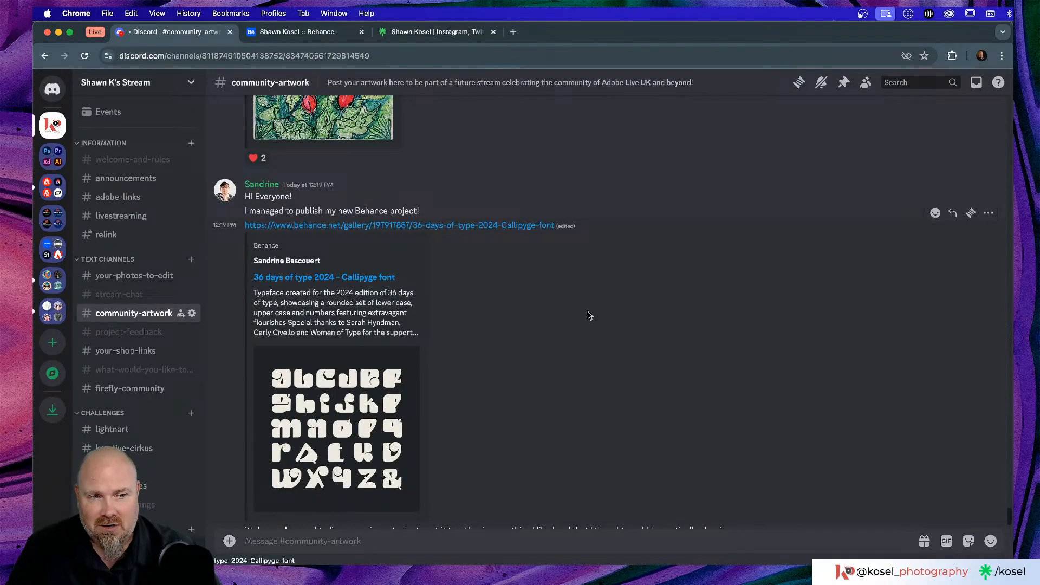
{"action": "scroll", "coordinate": [589, 316], "scroll_direction": "up", "scroll_amount": 10}
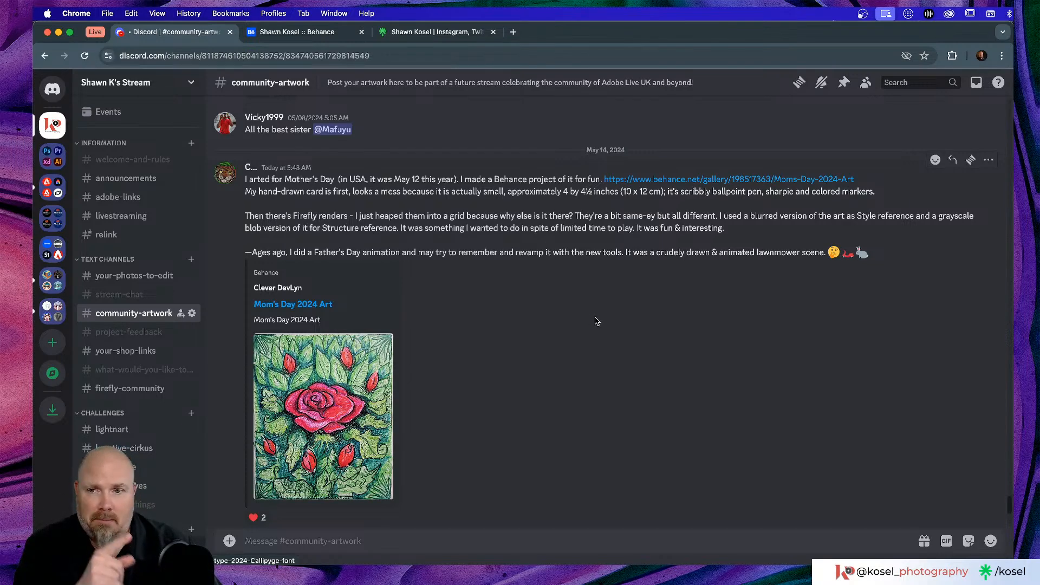
{"action": "scroll", "coordinate": [595, 321], "scroll_direction": "down", "scroll_amount": 10}
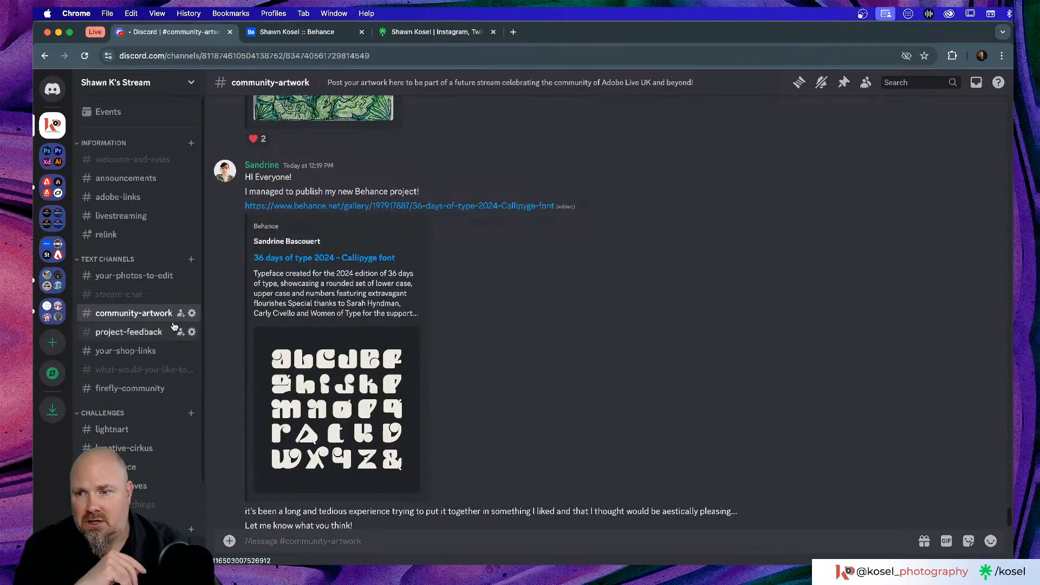
{"action": "left_click", "coordinate": [133, 333]}
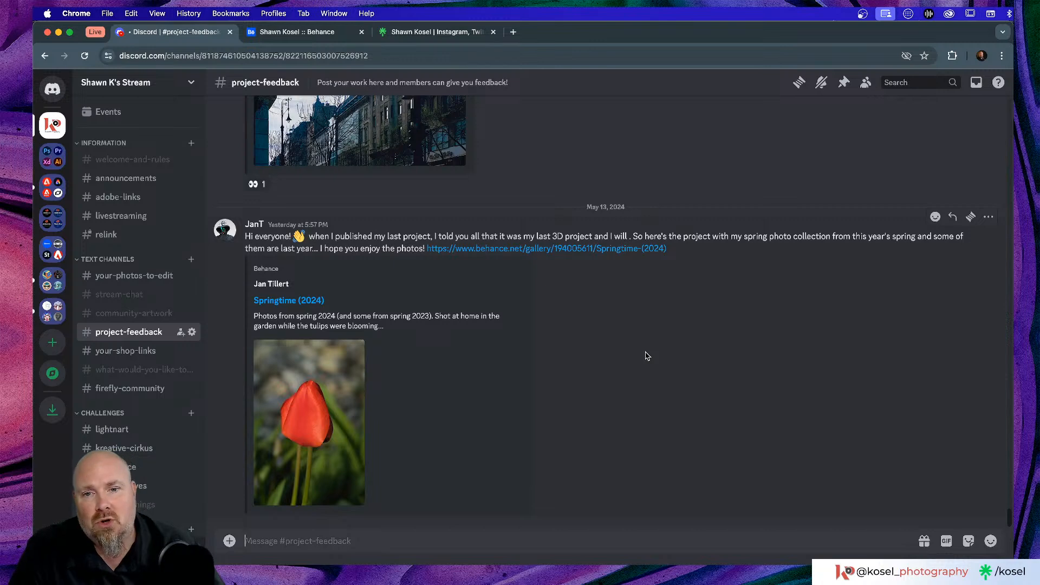
Select the Springtime (2024) project link in the latest project-feedback post and open the project on Behance
{"action": "left_click_drag", "start_coordinate": [672, 249], "coordinate": [426, 253]}
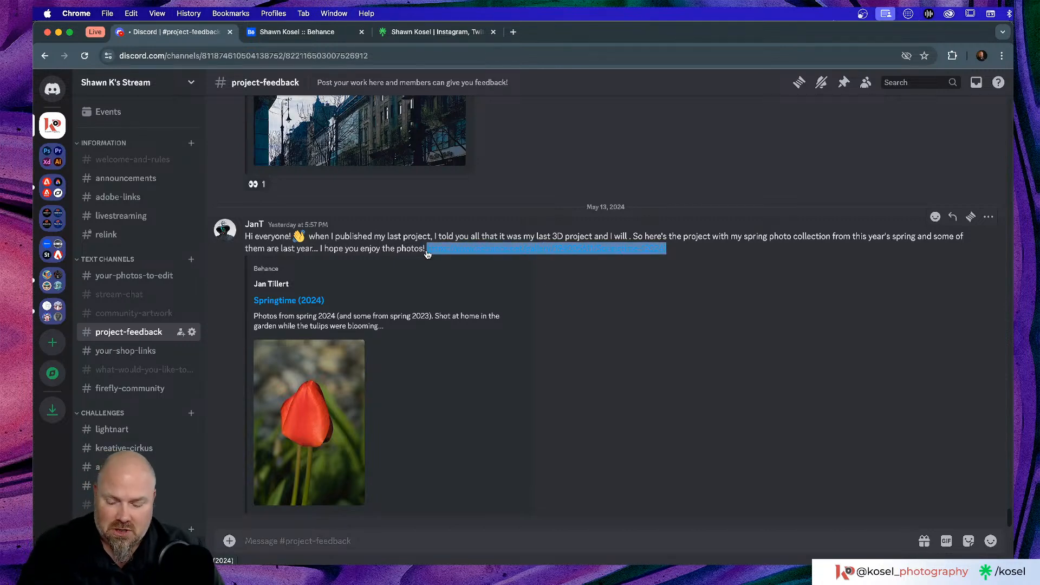
{"action": "key", "text": "super+Tab"}
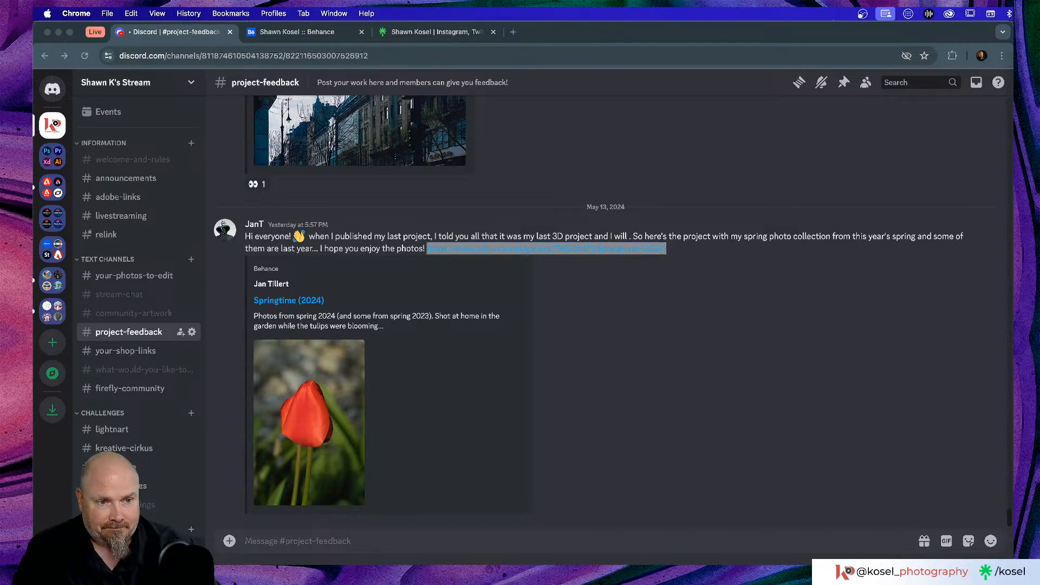
{"action": "left_click", "coordinate": [569, 297]}
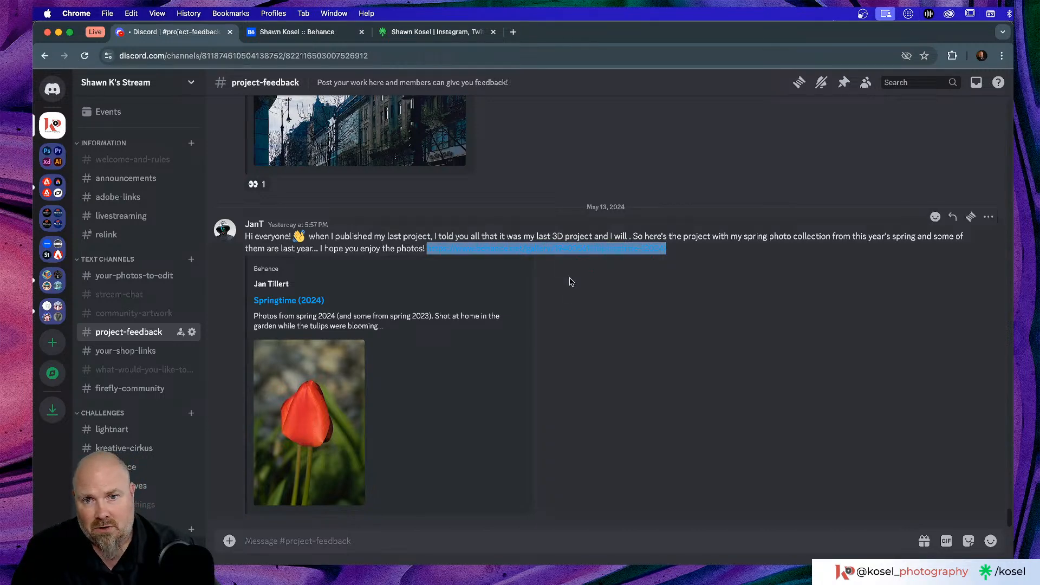
{"action": "left_click", "coordinate": [572, 276]}
{"action": "left_click", "coordinate": [573, 248]}
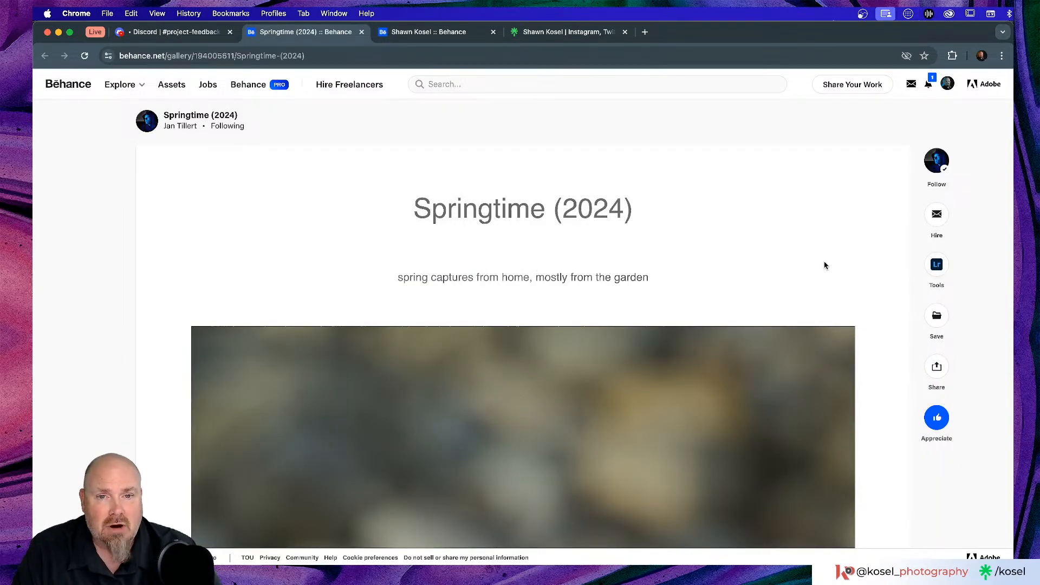
Dismiss the hiring availability banner and open the first red tulip photo of the Springtime (2024) project in the full-screen viewer
{"action": "scroll", "coordinate": [825, 264], "scroll_direction": "down", "scroll_amount": 4}
{"action": "scroll", "coordinate": [825, 264], "scroll_direction": "down", "scroll_amount": 3}
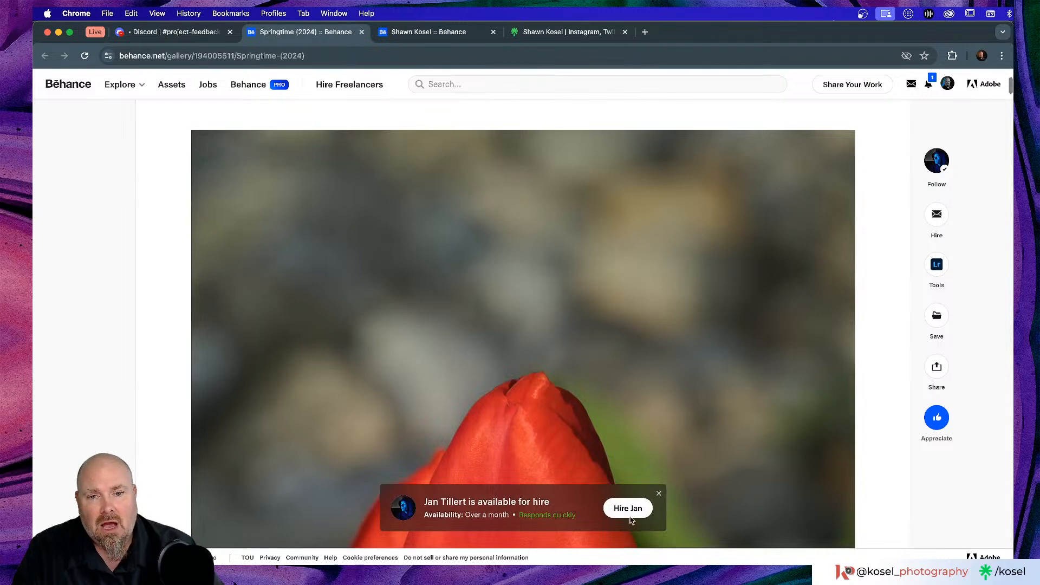
{"action": "left_click", "coordinate": [660, 493]}
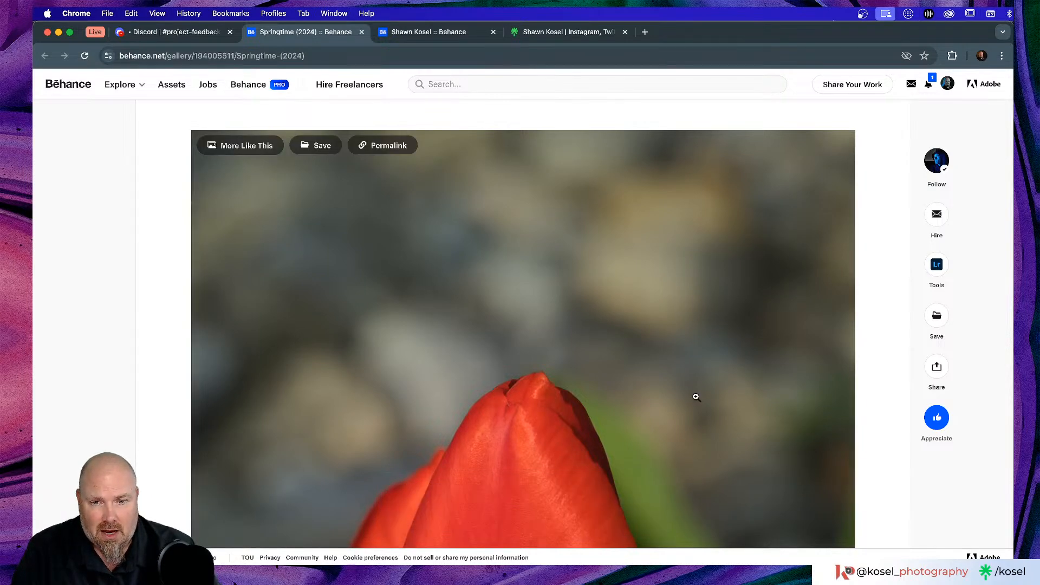
{"action": "scroll", "coordinate": [694, 395], "scroll_direction": "down", "scroll_amount": 5}
{"action": "left_click", "coordinate": [695, 397]}
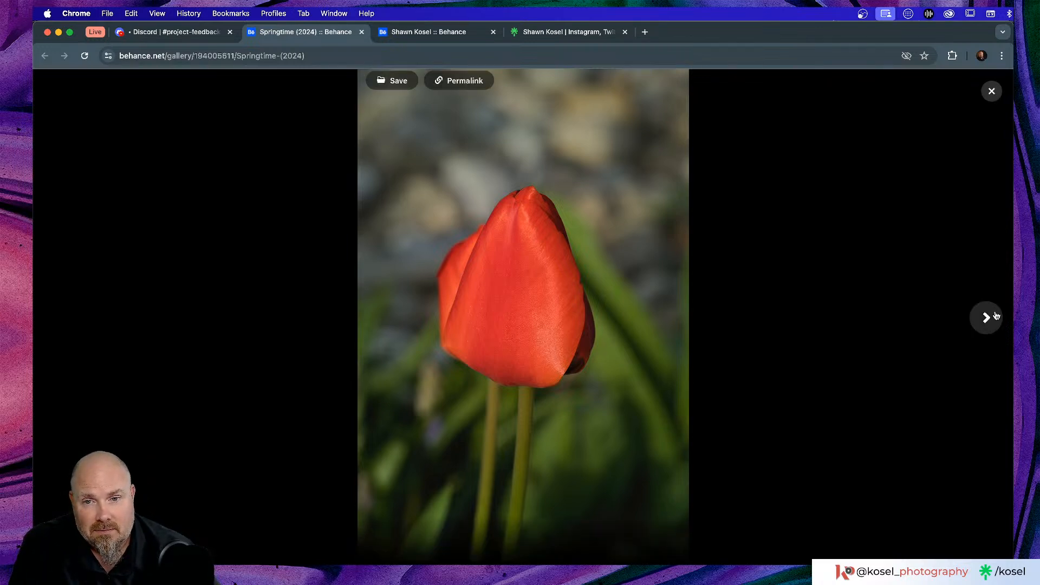
Page through the red tulip photos to the one with the dark background and inspect its surroundings and stem magnified
{"action": "left_click", "coordinate": [992, 317]}
{"action": "left_click", "coordinate": [65, 313]}
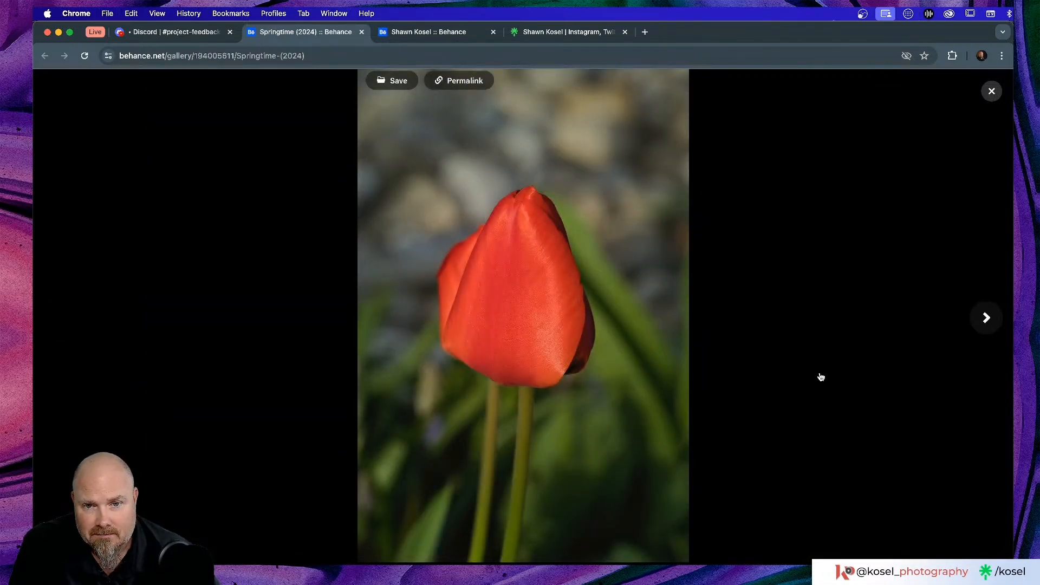
{"action": "left_click", "coordinate": [986, 320]}
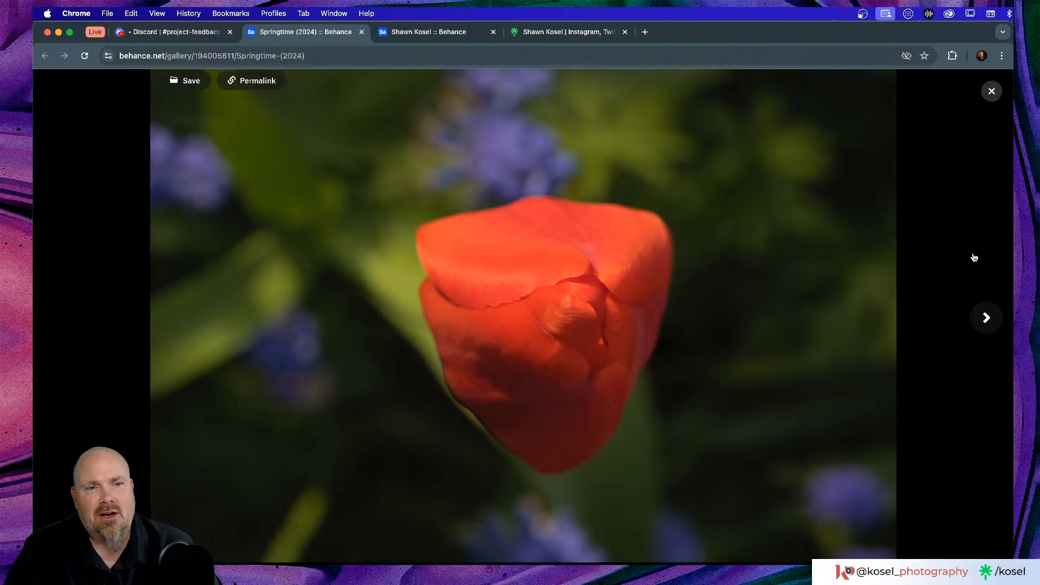
{"action": "left_click", "coordinate": [983, 325]}
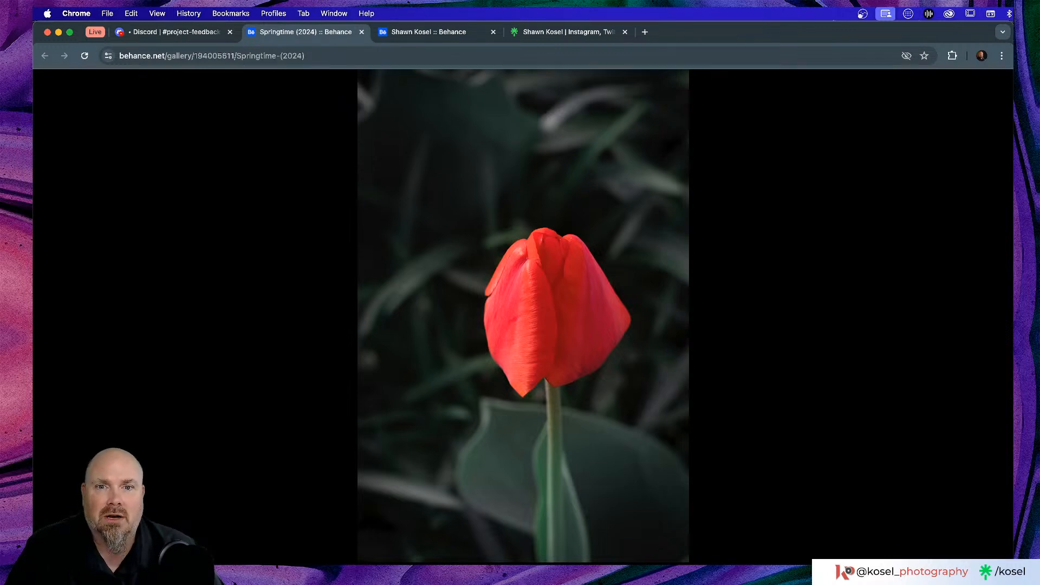
{"action": "left_click", "coordinate": [562, 150]}
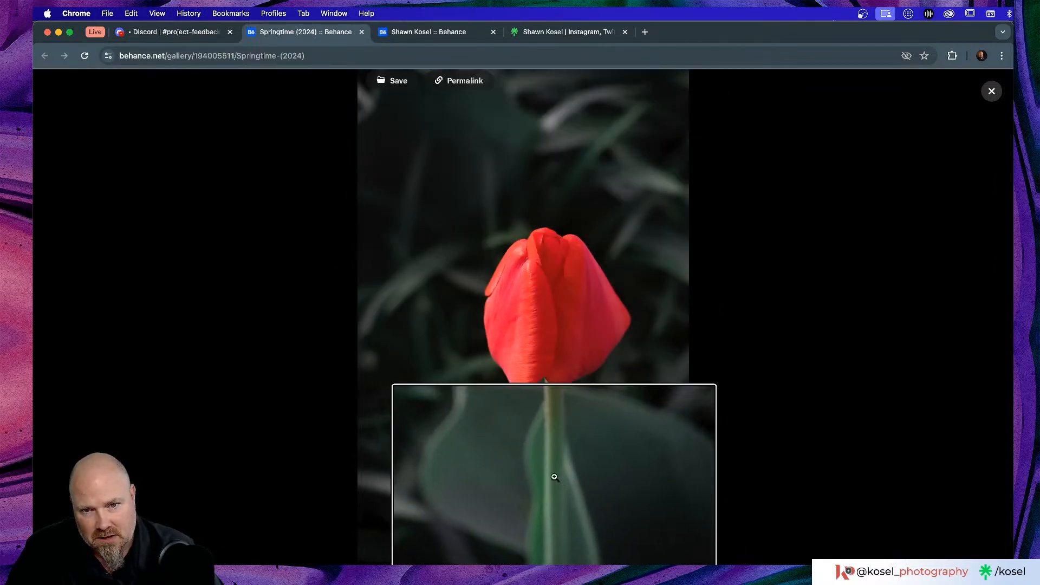
{"action": "left_click", "coordinate": [554, 478]}
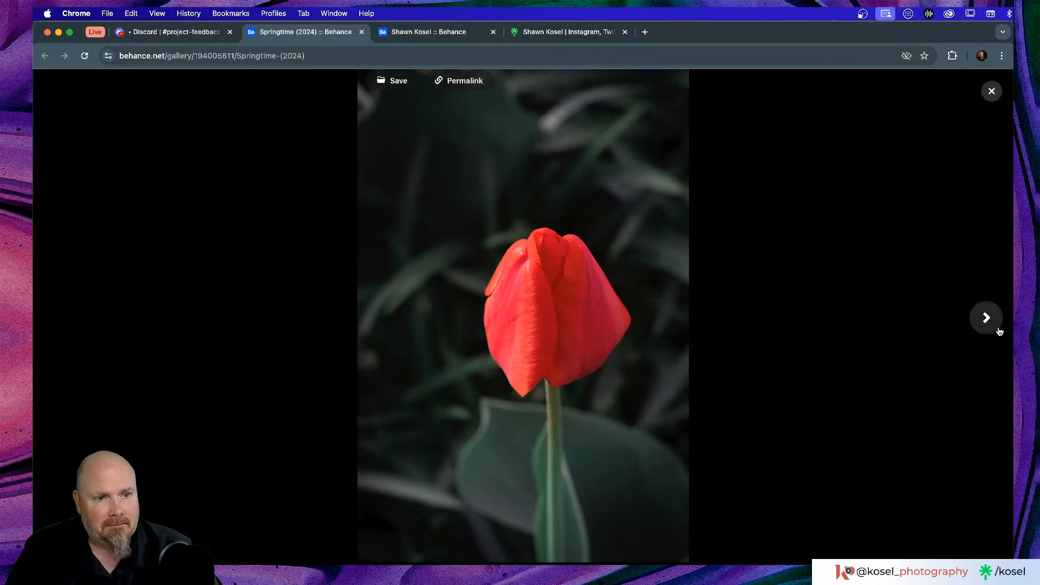
Advance to the burgundy-and-white tulip photo and magnify the cropped blossoms along its upper edge
{"action": "left_click", "coordinate": [997, 316]}
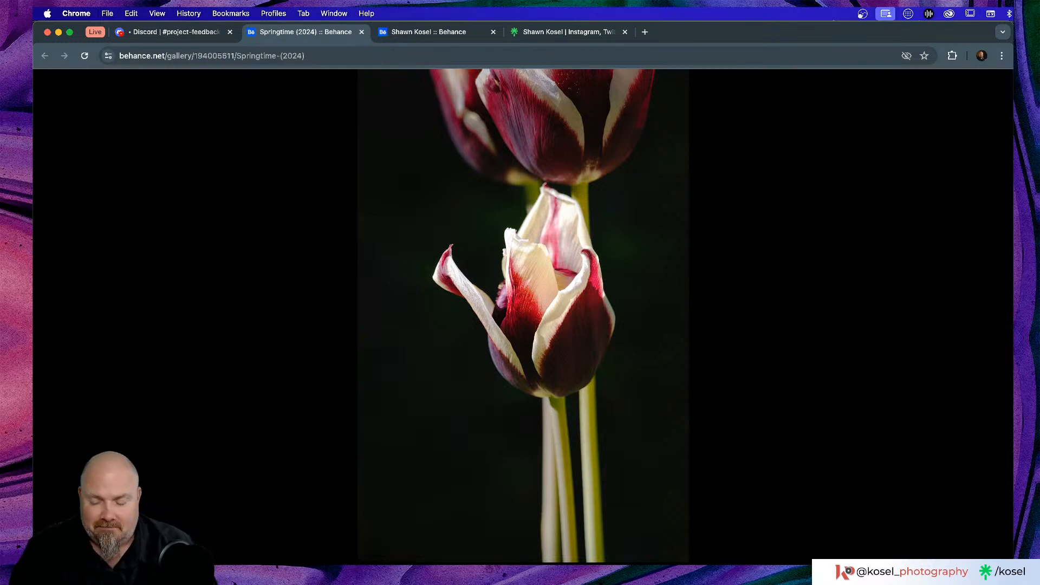
{"action": "mouse_move", "coordinate": [407, 149]}
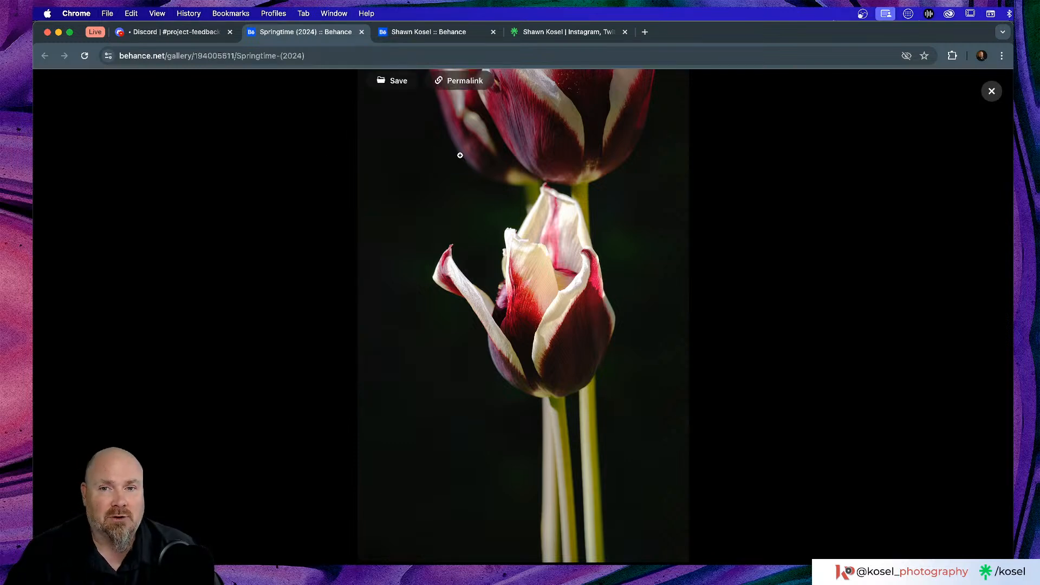
{"action": "scroll", "coordinate": [568, 83], "scroll_direction": "up", "scroll_amount": 3}
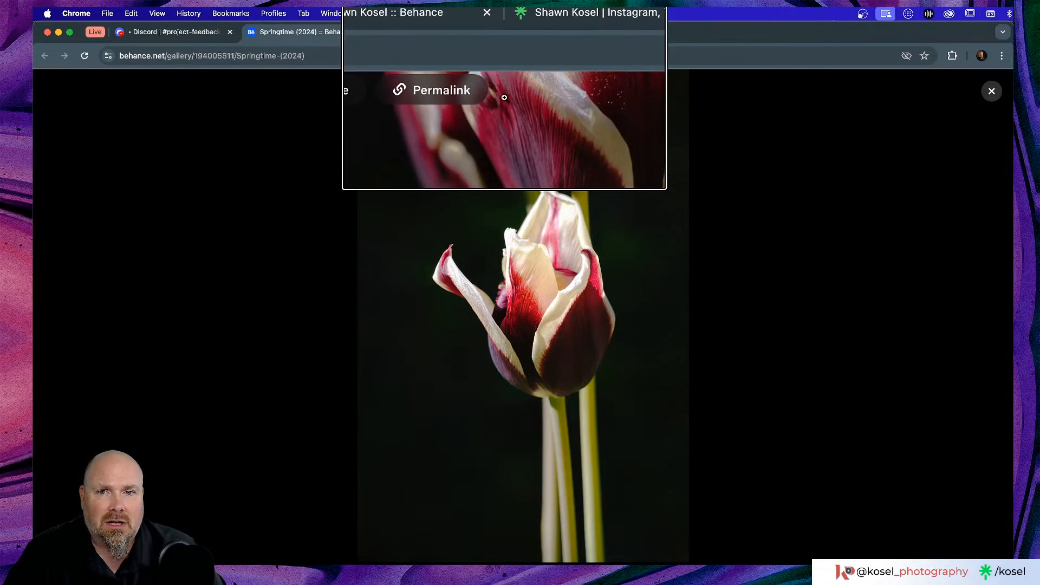
{"action": "scroll", "coordinate": [504, 97], "scroll_direction": "down", "scroll_amount": 3}
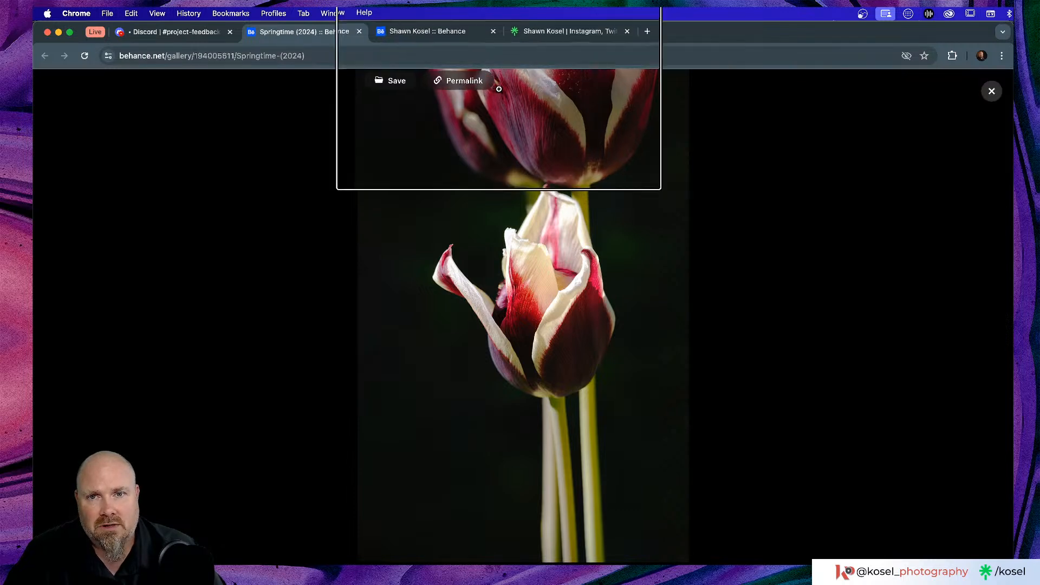
{"action": "scroll", "coordinate": [497, 97], "scroll_direction": "up", "scroll_amount": 3}
{"action": "scroll", "coordinate": [498, 97], "scroll_direction": "down", "scroll_amount": 3}
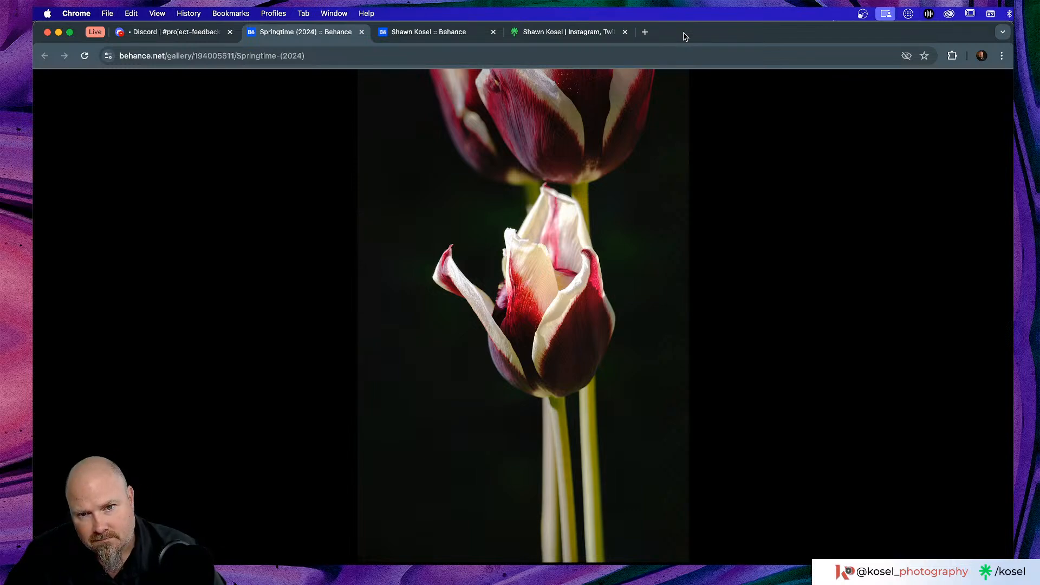
Compare the burgundy-and-white tulip photo with the following one of an orange tulip against blue flowers
{"action": "left_click", "coordinate": [986, 319]}
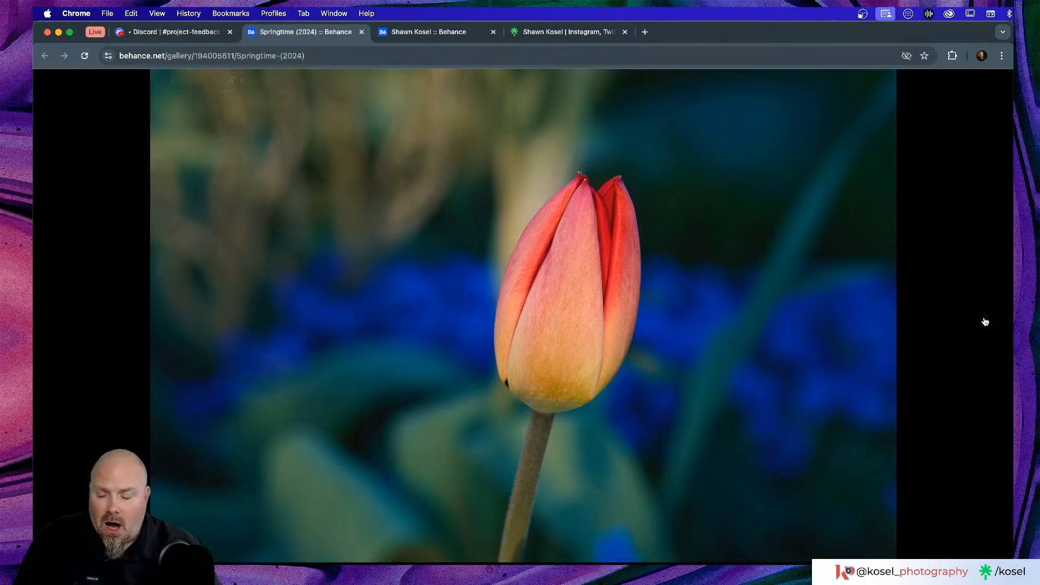
{"action": "left_click", "coordinate": [60, 318]}
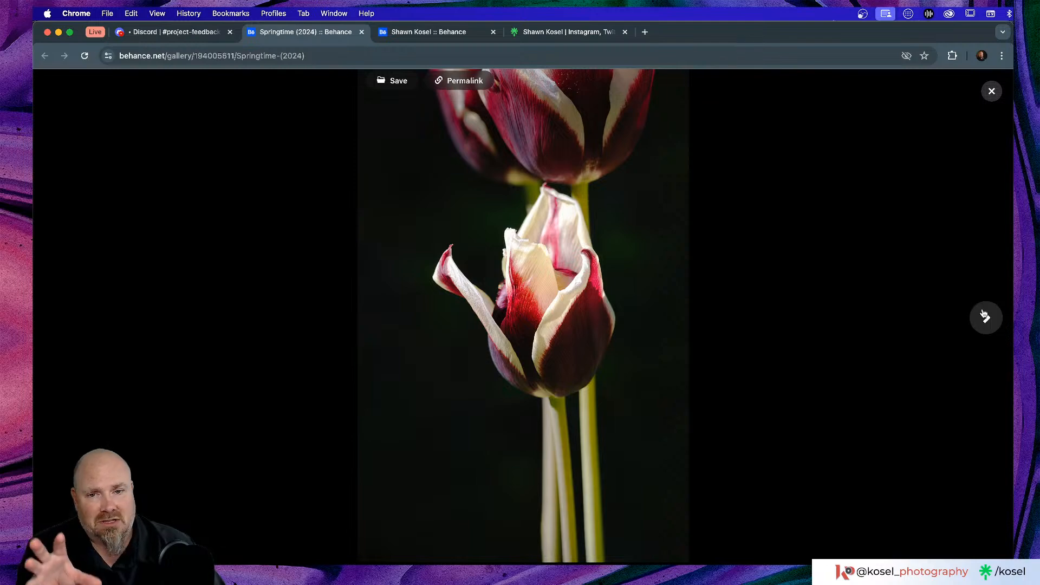
{"action": "left_click", "coordinate": [984, 315]}
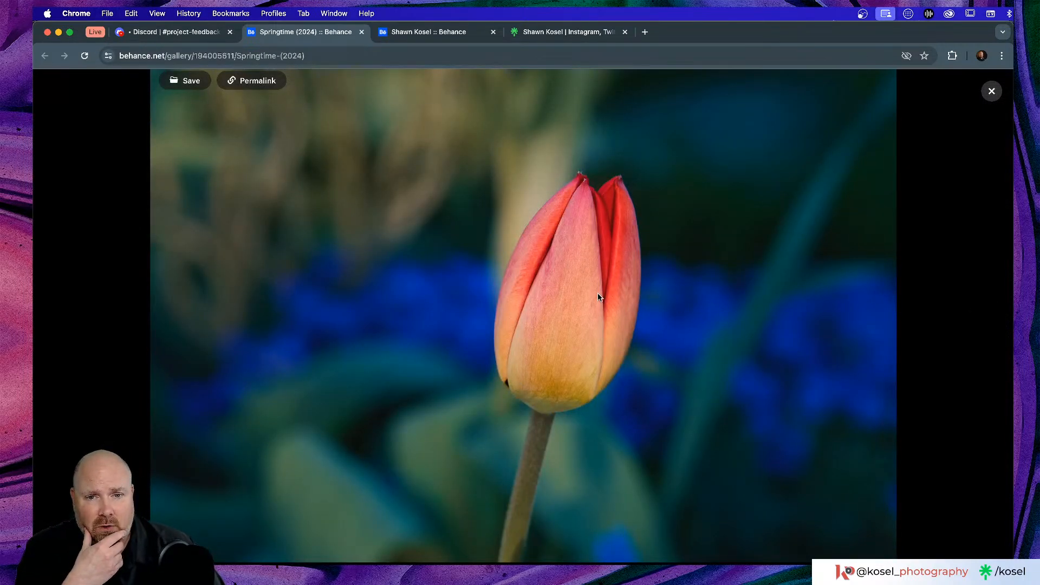
Magnify the orange tulip's petals and the blurred blue flowers beside it
{"action": "scroll", "coordinate": [598, 294], "scroll_direction": "up", "scroll_amount": 3}
{"action": "scroll", "coordinate": [601, 308], "scroll_direction": "right", "scroll_amount": 3}
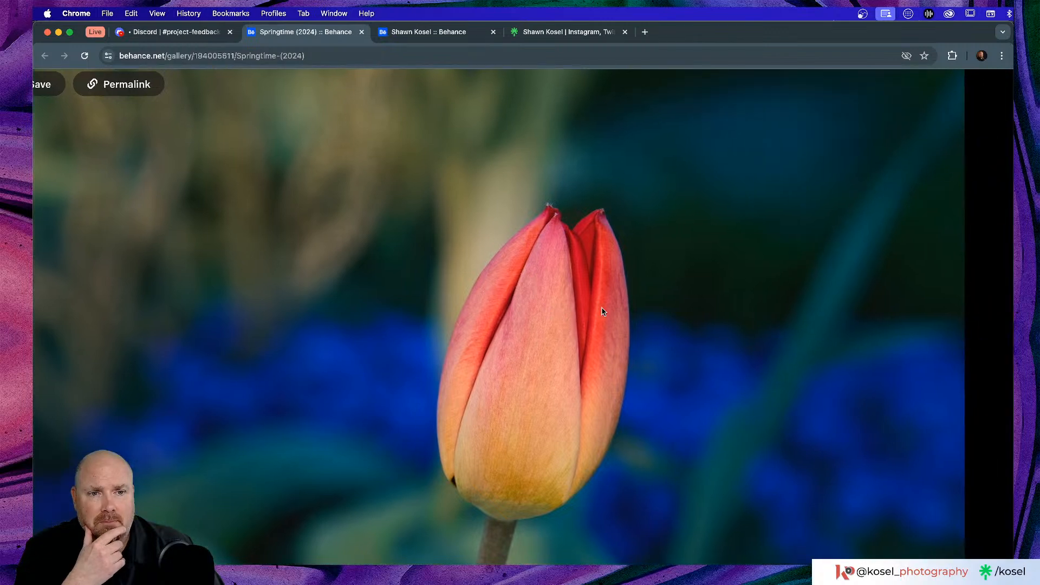
{"action": "scroll", "coordinate": [601, 311], "scroll_direction": "down", "scroll_amount": 3}
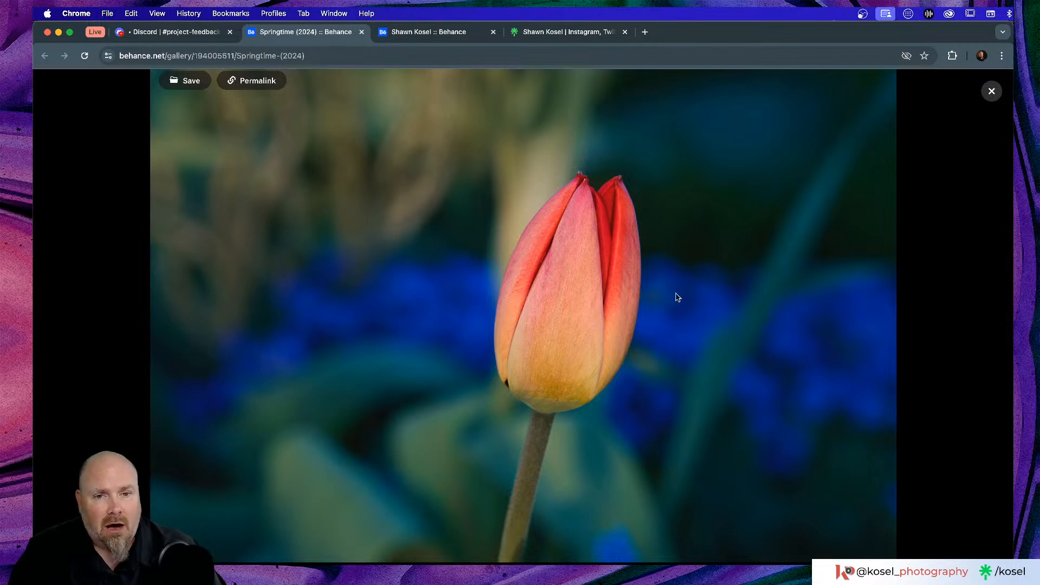
{"action": "scroll", "coordinate": [715, 293], "scroll_direction": "up", "scroll_amount": 3}
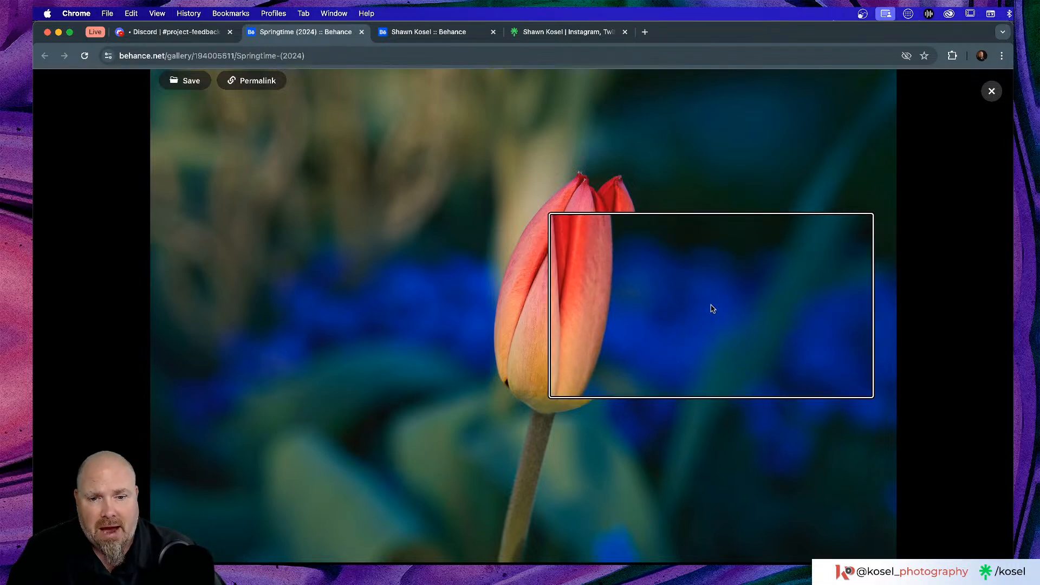
{"action": "scroll", "coordinate": [557, 302], "scroll_direction": "down", "scroll_amount": 3}
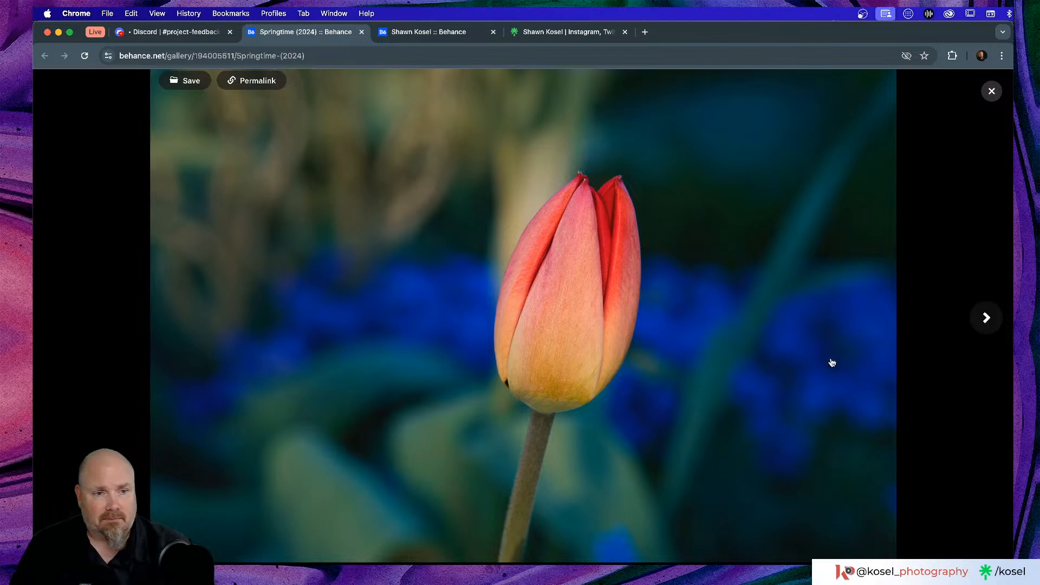
Advance past the closed yellow tulip to the open one in front of the pebbles and examine its dark stamens magnified
{"action": "left_click", "coordinate": [994, 323]}
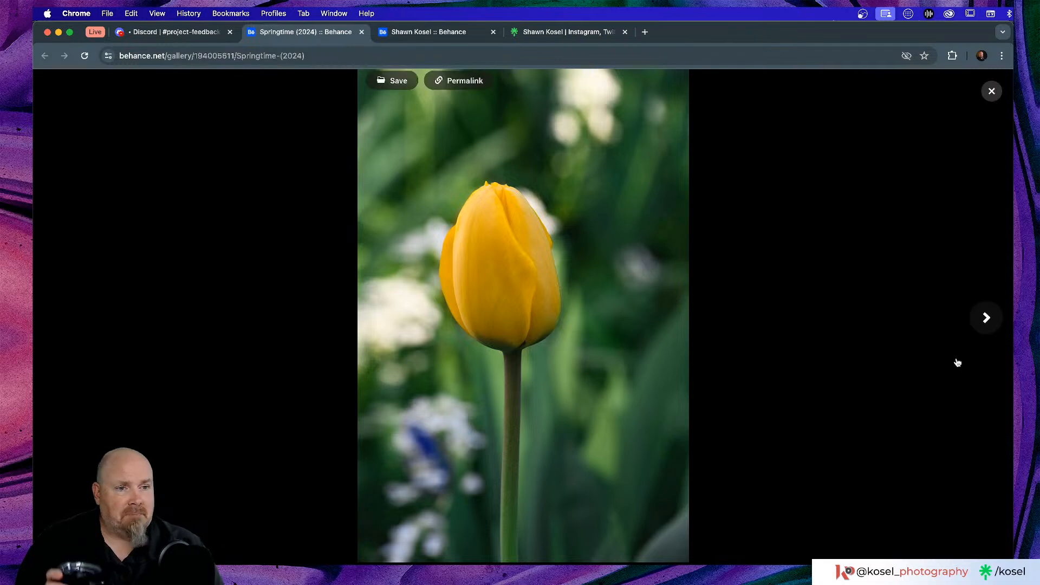
{"action": "left_click", "coordinate": [987, 319]}
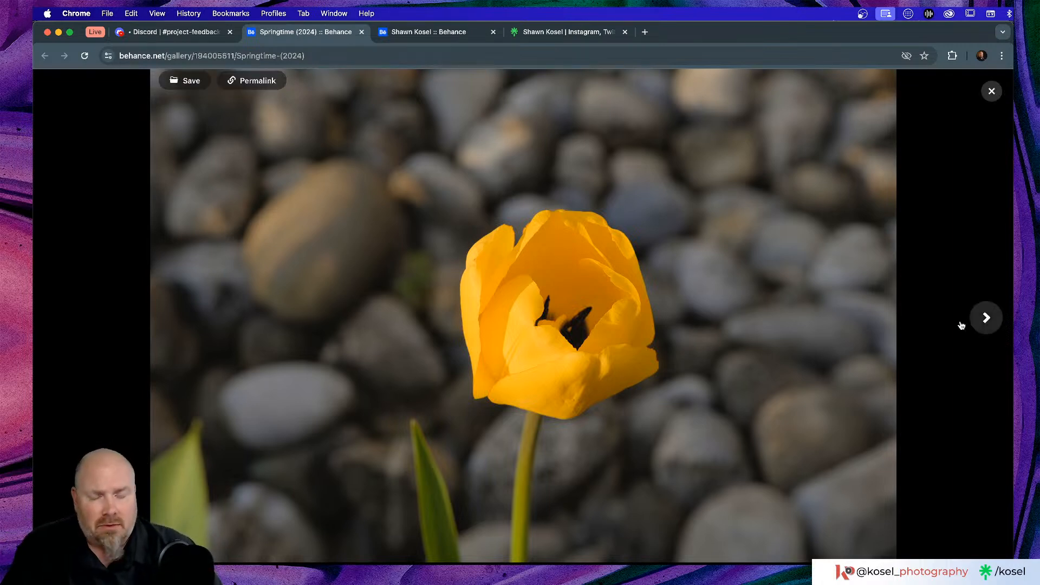
{"action": "scroll", "coordinate": [561, 310], "scroll_direction": "up", "scroll_amount": 5}
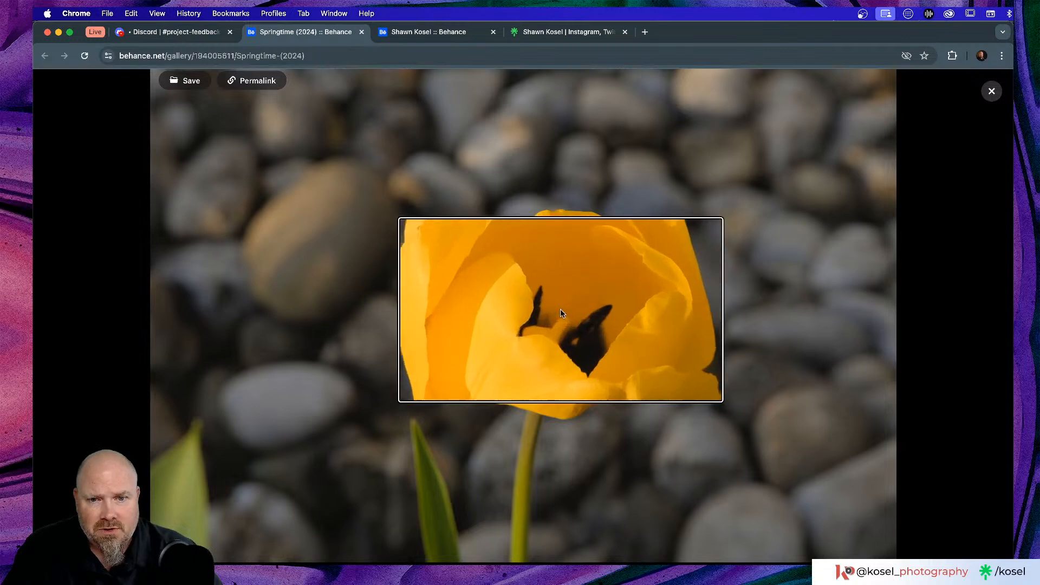
{"action": "scroll", "coordinate": [561, 314], "scroll_direction": "down", "scroll_amount": 5}
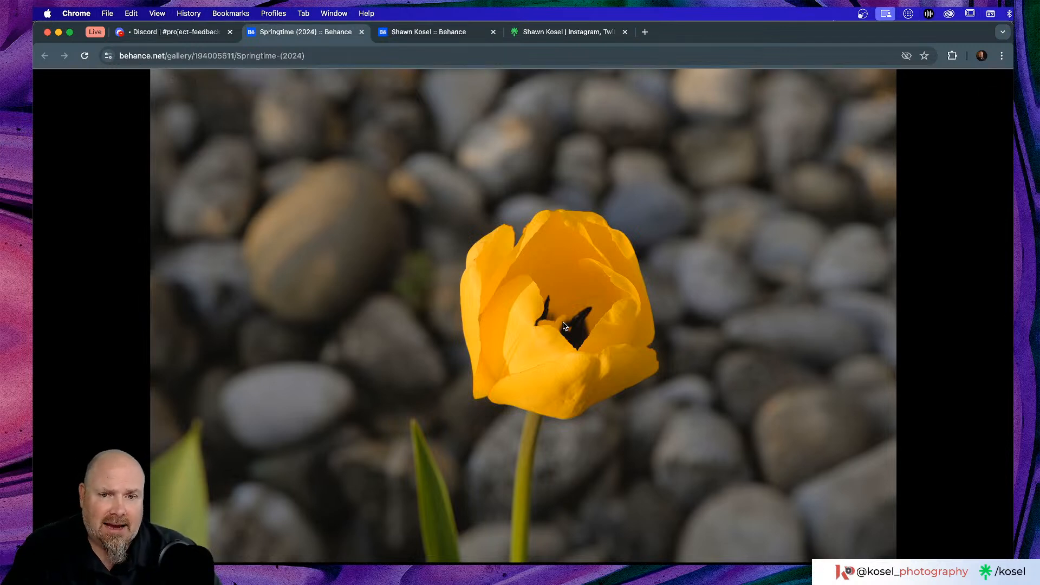
{"action": "scroll", "coordinate": [563, 325], "scroll_direction": "up", "scroll_amount": 5}
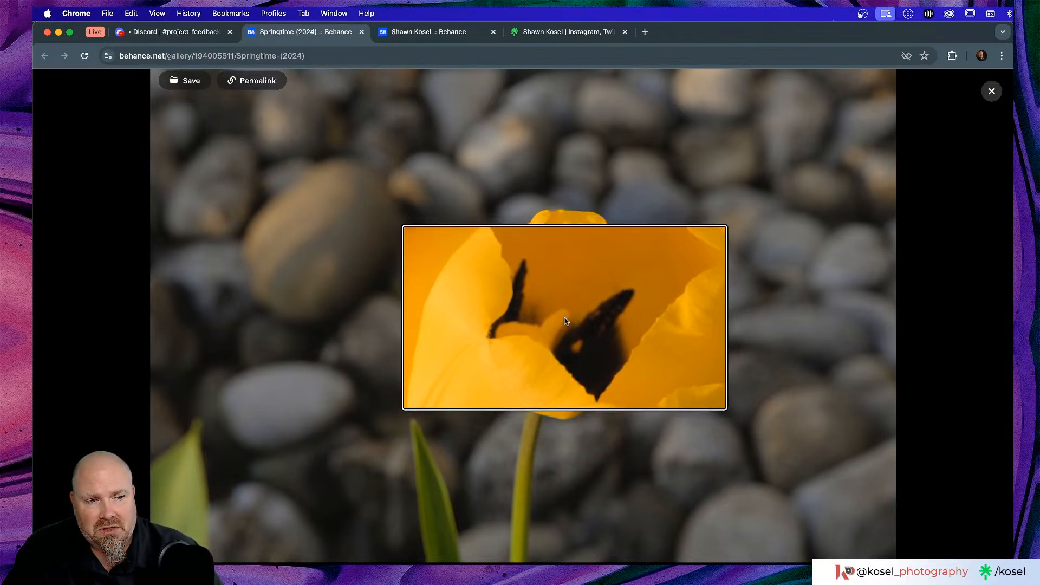
{"action": "left_click", "coordinate": [564, 321]}
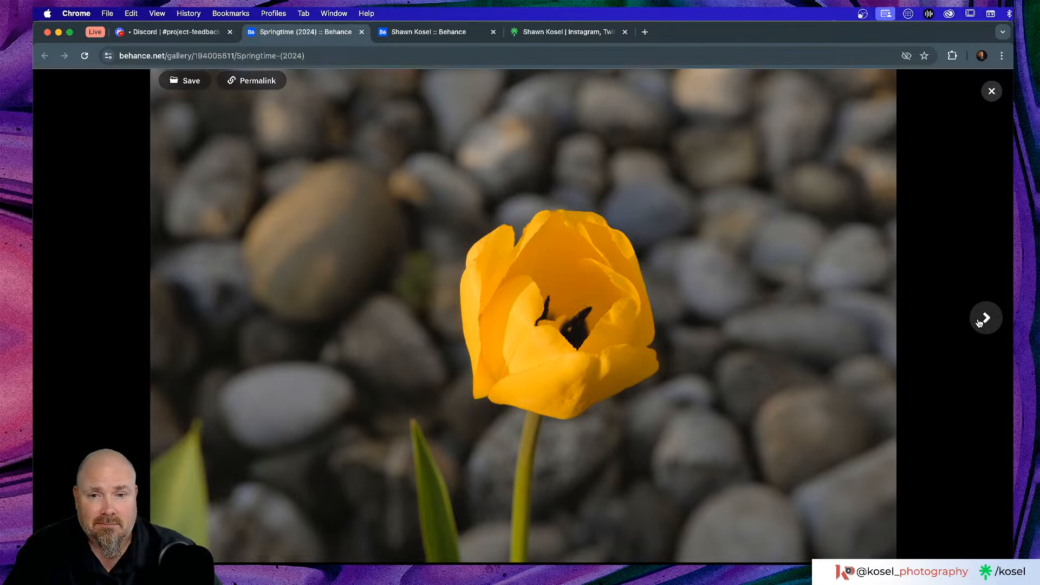
Advance to the photo of the red tulip group and magnify the blossom cut off at its left edge
{"action": "left_click", "coordinate": [980, 323]}
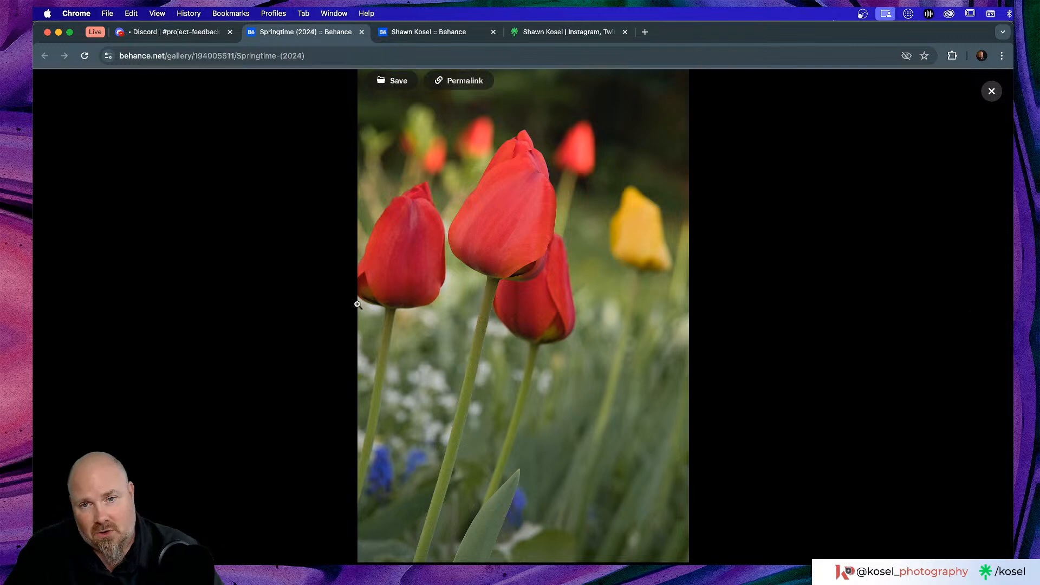
{"action": "left_click", "coordinate": [360, 287]}
{"action": "scroll", "coordinate": [360, 286], "scroll_direction": "up", "scroll_amount": 3}
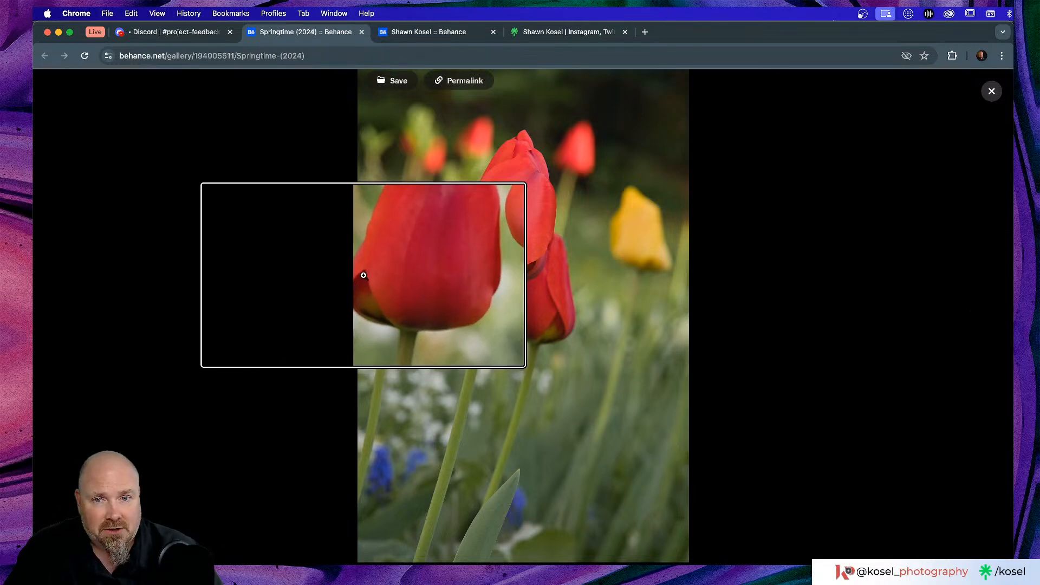
{"action": "scroll", "coordinate": [364, 277], "scroll_direction": "down", "scroll_amount": 3}
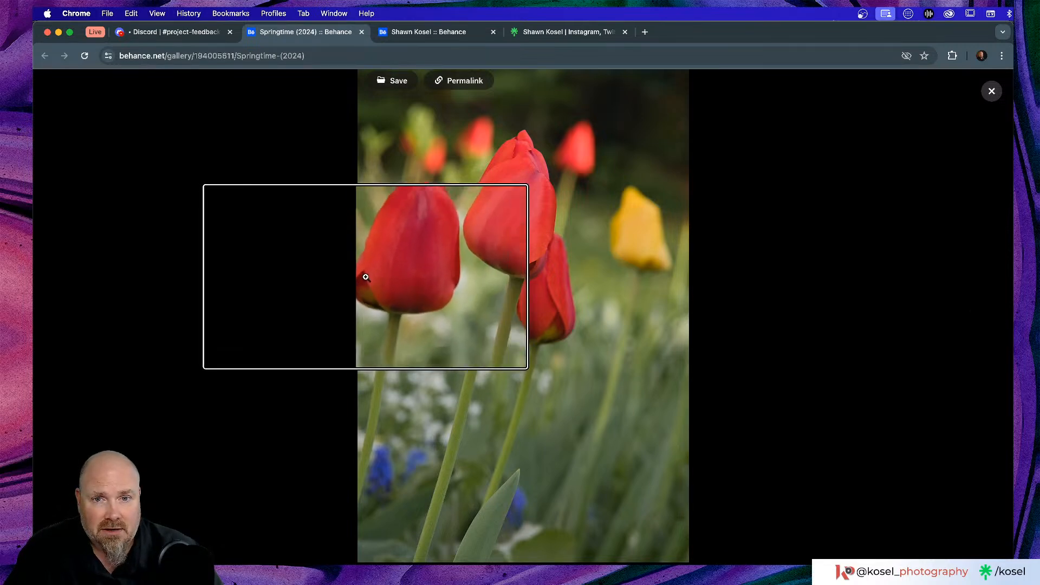
Compare the yellow tulip in front of red blooms with the backlit orange tulip, and advance to the photo of closed tulip buds
{"action": "left_click", "coordinate": [986, 318]}
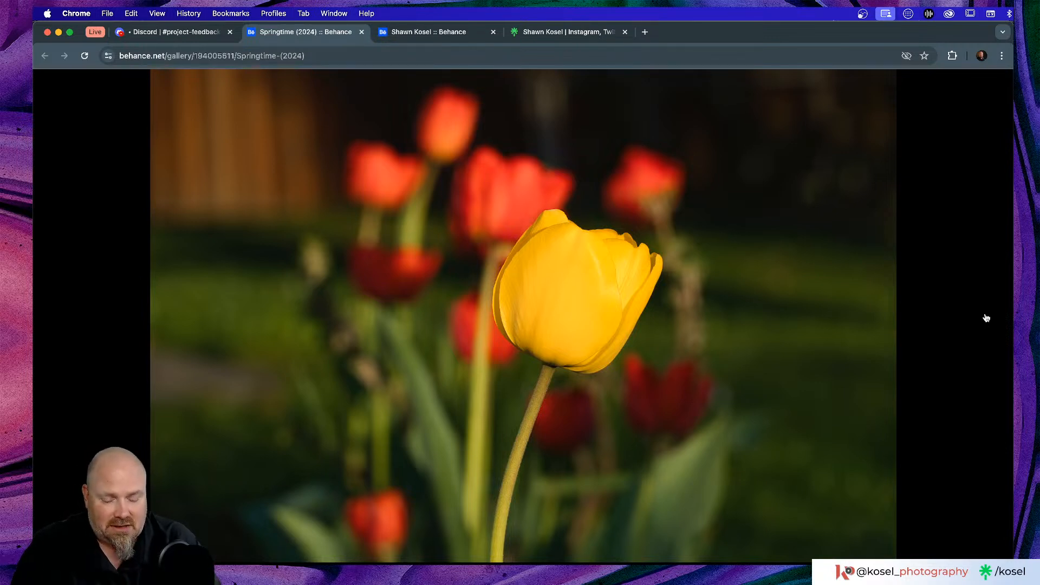
{"action": "left_click", "coordinate": [988, 319]}
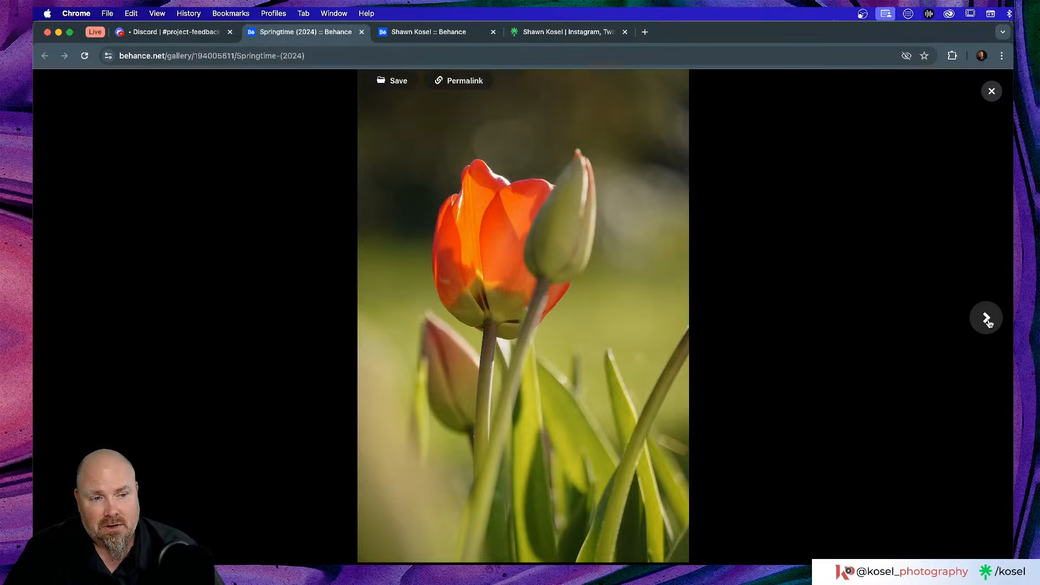
{"action": "left_click", "coordinate": [60, 318]}
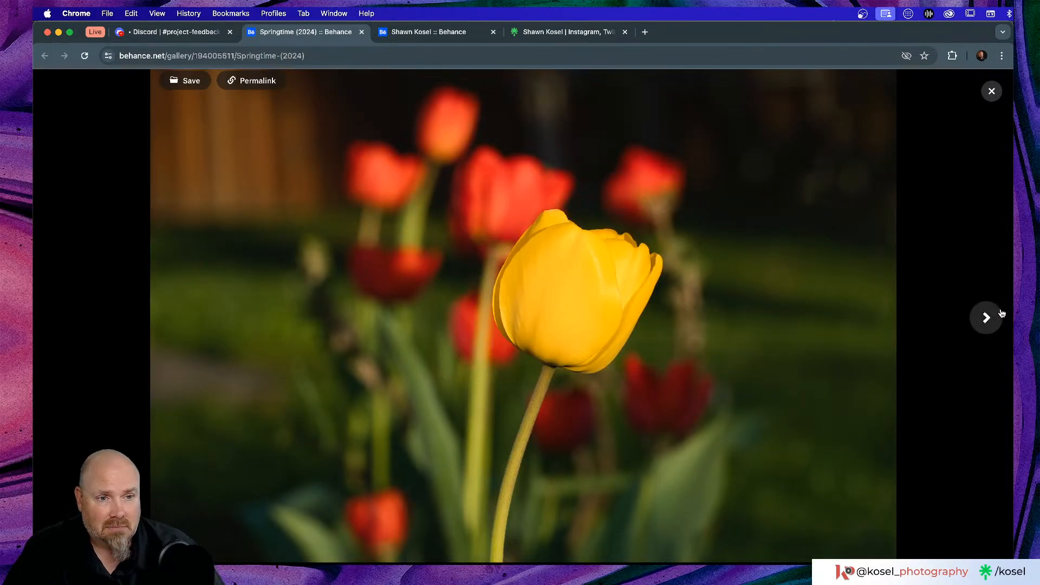
{"action": "left_click", "coordinate": [990, 317]}
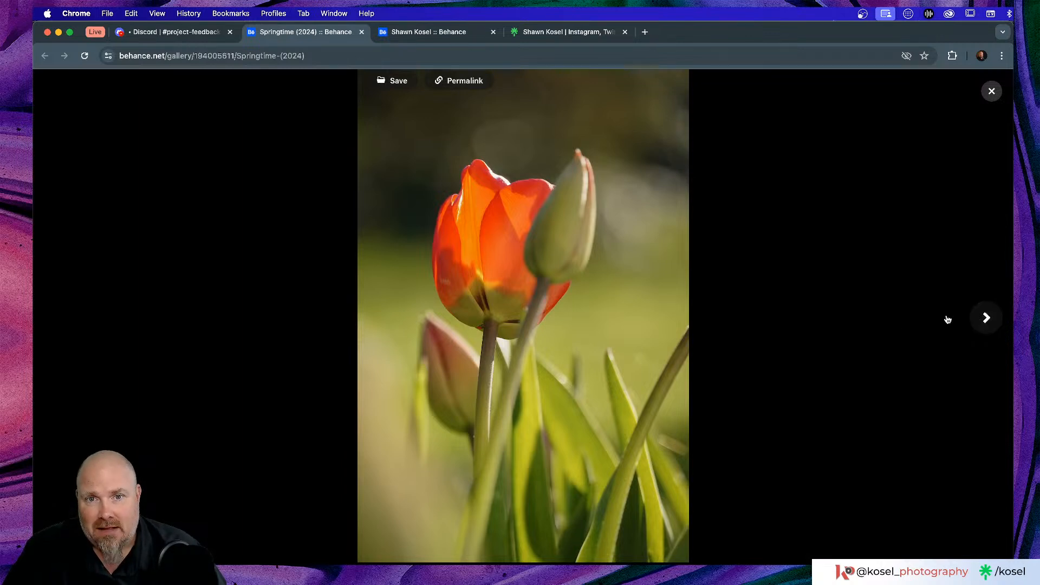
{"action": "left_click_drag", "start_coordinate": [465, 188], "coordinate": [504, 213]}
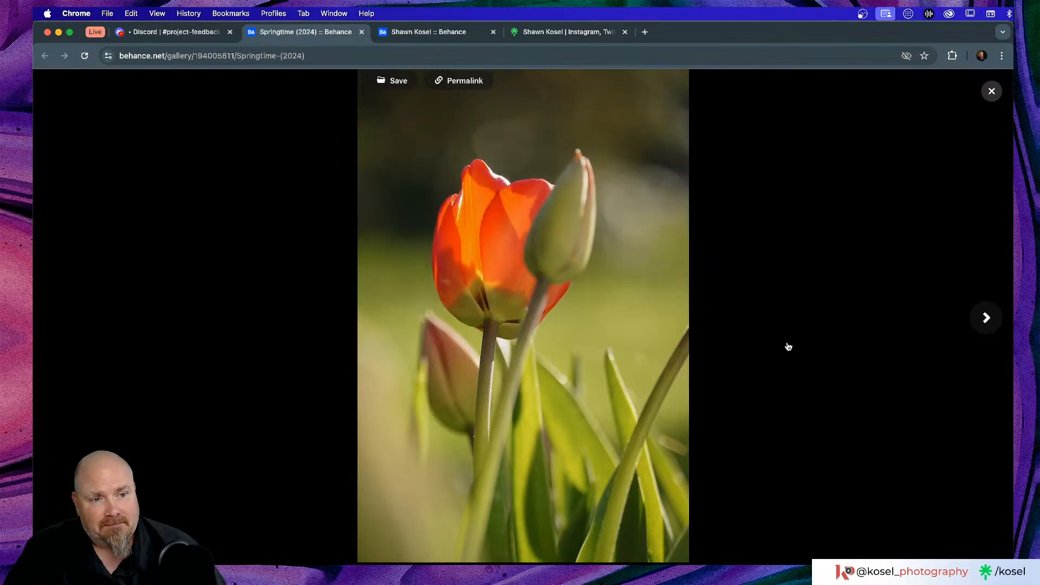
{"action": "left_click", "coordinate": [979, 319]}
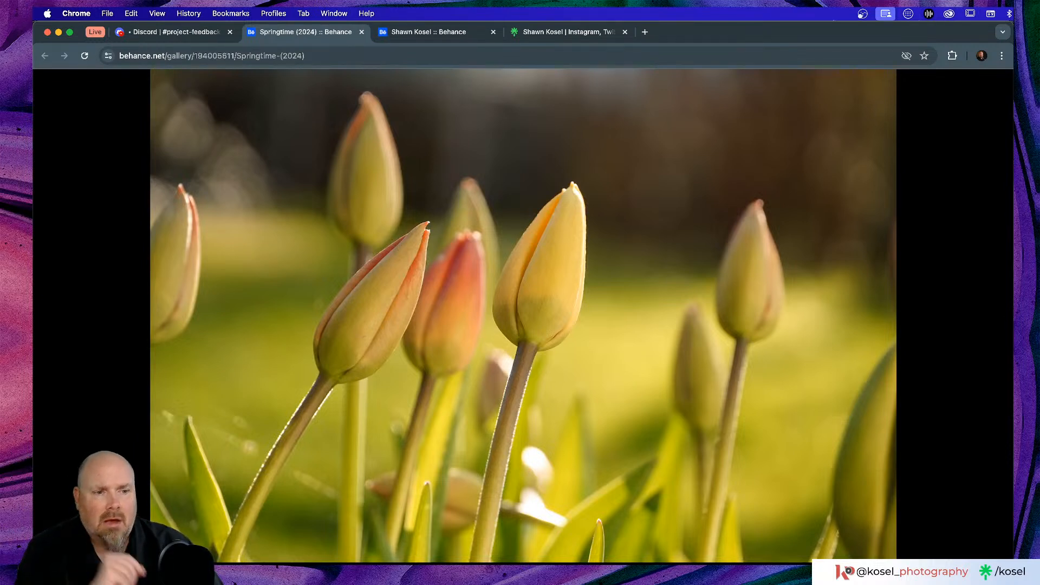
Advance from the closed tulip buds through the green leaves and blue grape hyacinth photos to the purple tulip
{"action": "mouse_move", "coordinate": [913, 327]}
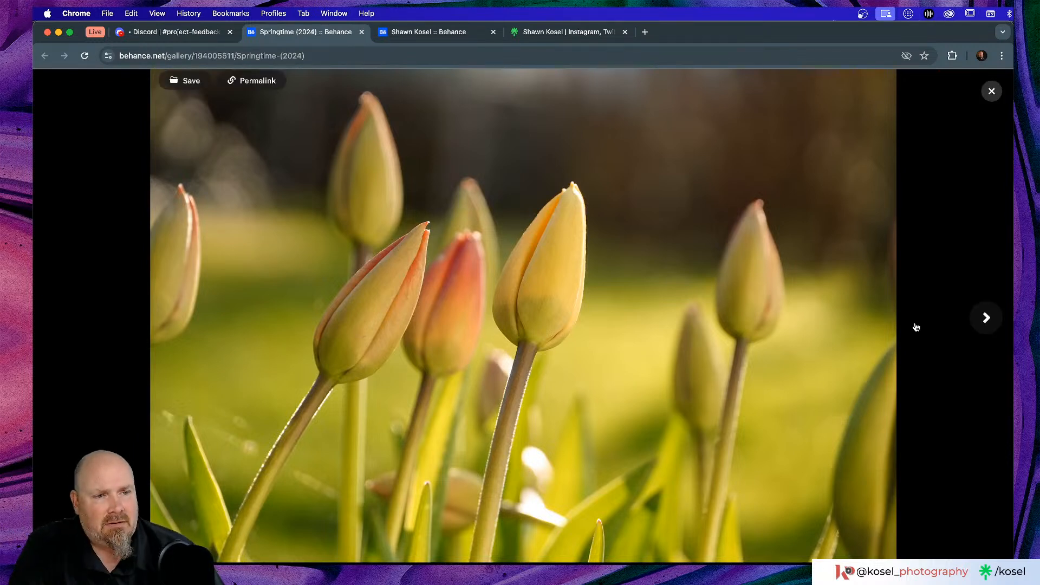
{"action": "left_click", "coordinate": [987, 320]}
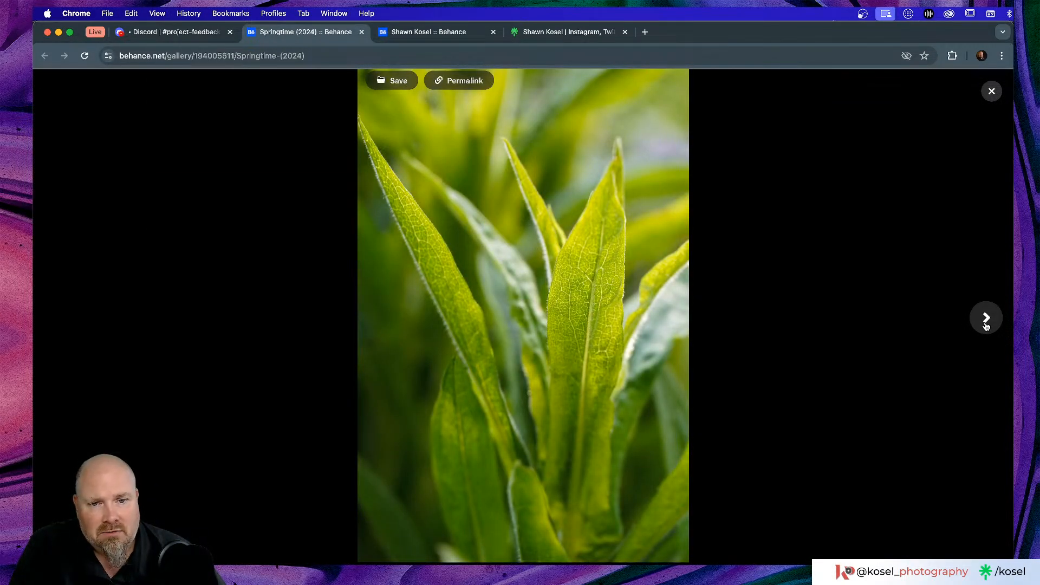
{"action": "left_click", "coordinate": [987, 321]}
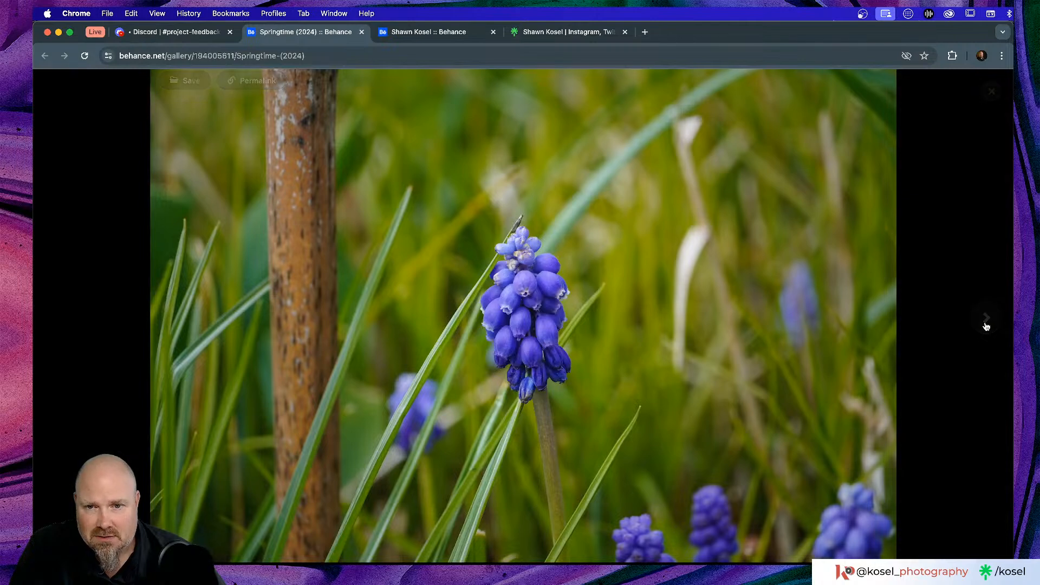
{"action": "left_click", "coordinate": [987, 325]}
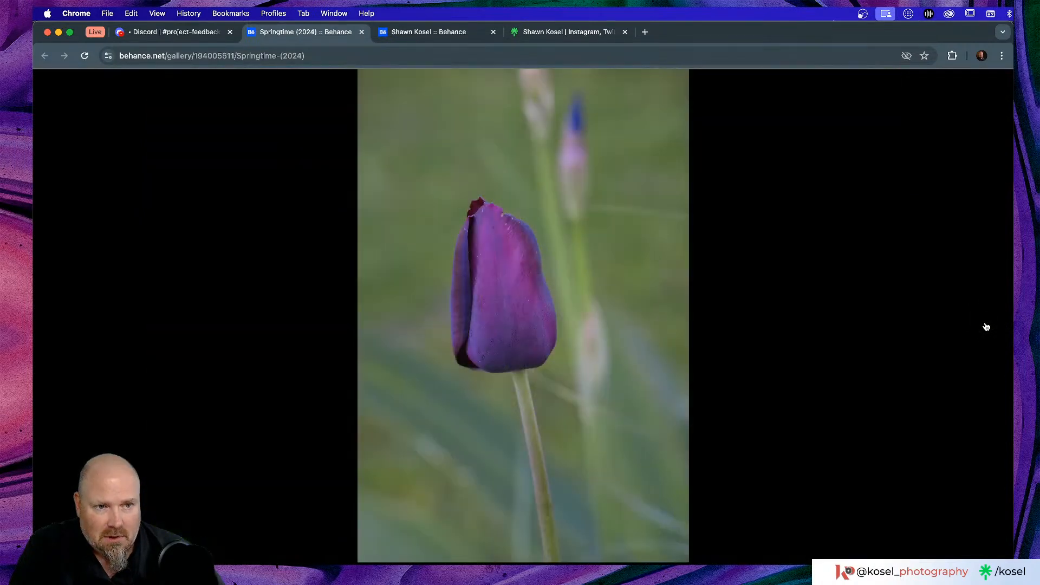
Leave the enlarged view and skim the project's photos again down to the purple tulip
{"action": "left_click", "coordinate": [991, 91]}
{"action": "scroll", "coordinate": [516, 309], "scroll_direction": "down", "scroll_amount": 10}
{"action": "scroll", "coordinate": [516, 310], "scroll_direction": "down", "scroll_amount": 15}
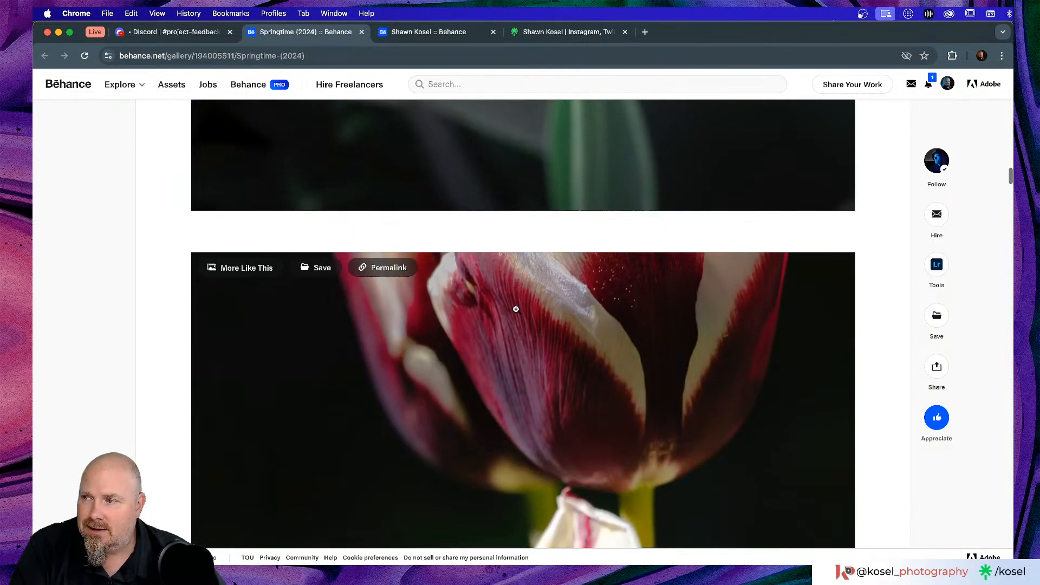
{"action": "scroll", "coordinate": [516, 309], "scroll_direction": "down", "scroll_amount": 15}
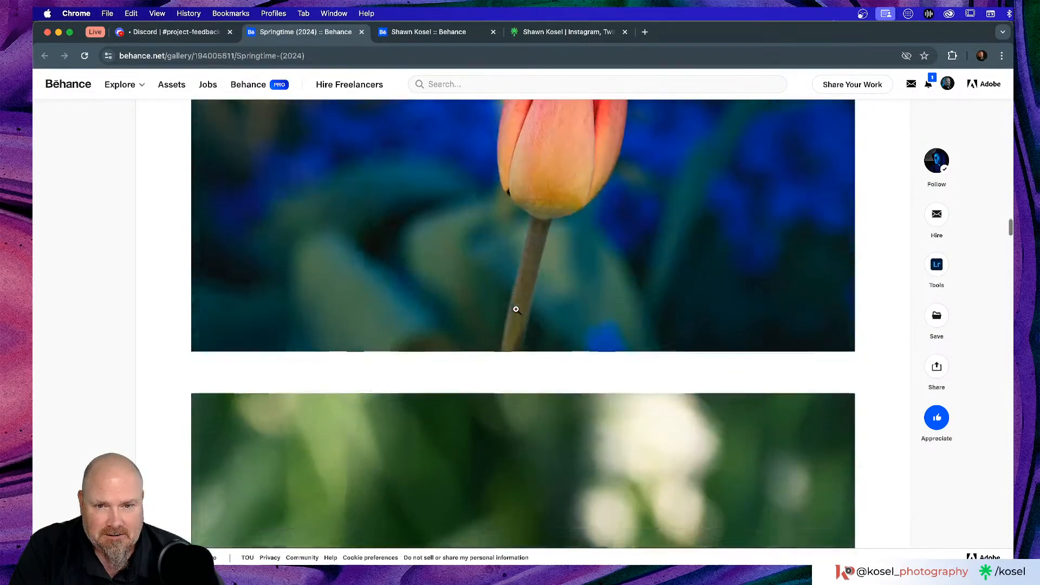
{"action": "scroll", "coordinate": [516, 309], "scroll_direction": "down", "scroll_amount": 15}
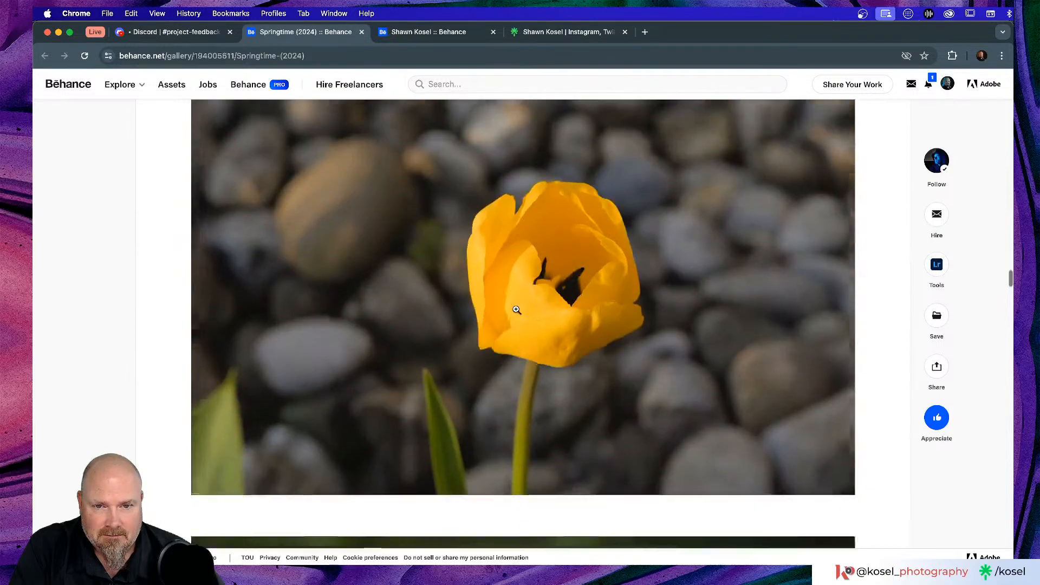
{"action": "scroll", "coordinate": [517, 309], "scroll_direction": "down", "scroll_amount": 15}
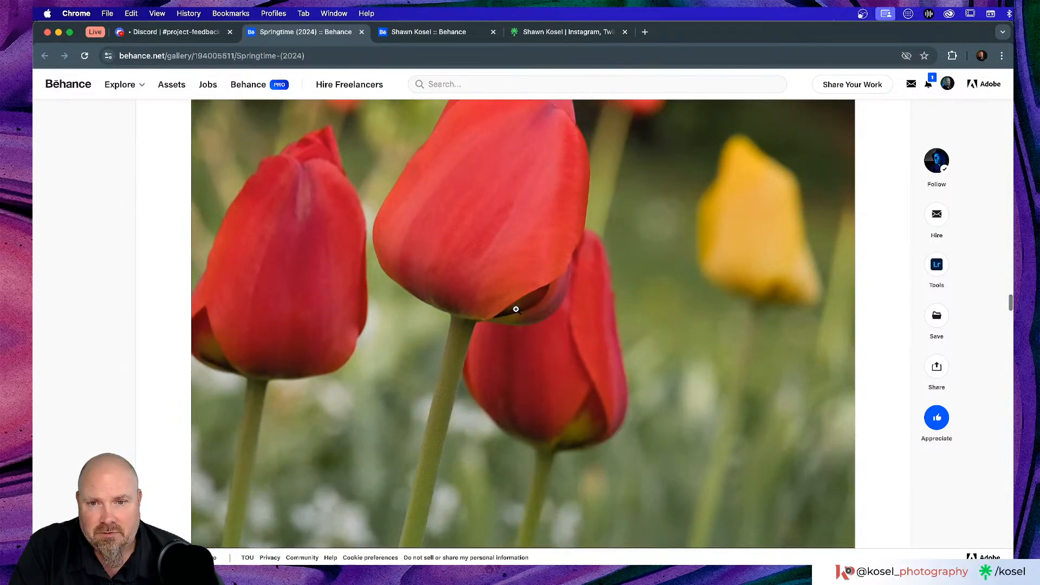
{"action": "scroll", "coordinate": [516, 309], "scroll_direction": "down", "scroll_amount": 8}
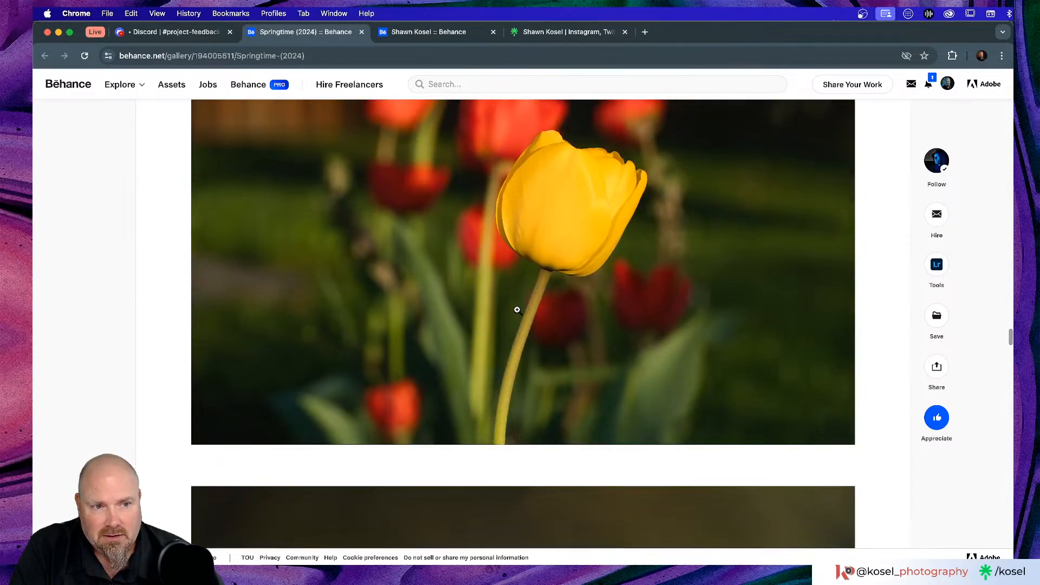
{"action": "scroll", "coordinate": [516, 309], "scroll_direction": "down", "scroll_amount": 15}
{"action": "scroll", "coordinate": [517, 309], "scroll_direction": "down", "scroll_amount": 15}
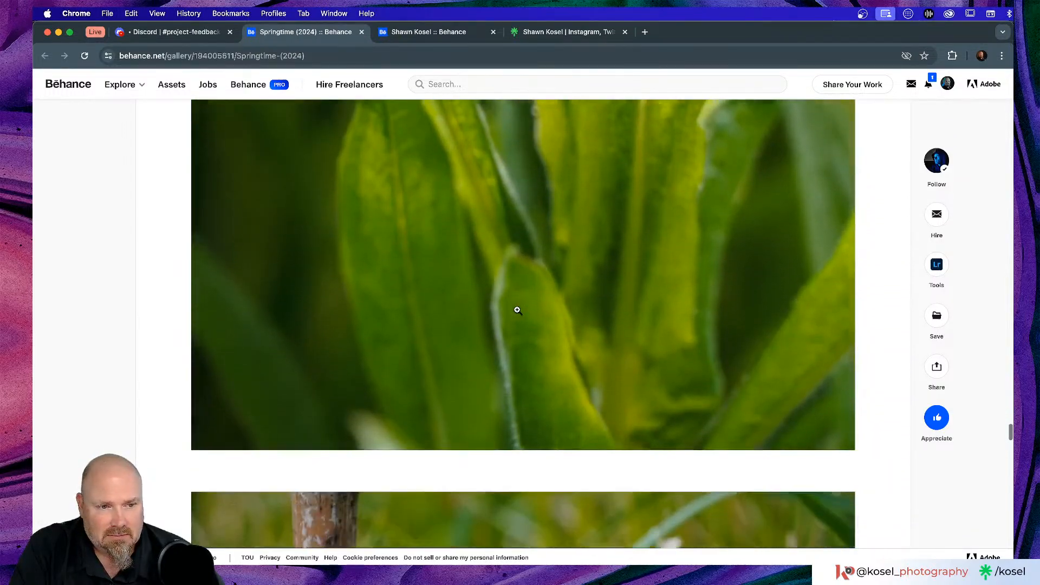
{"action": "scroll", "coordinate": [518, 310], "scroll_direction": "down", "scroll_amount": 12}
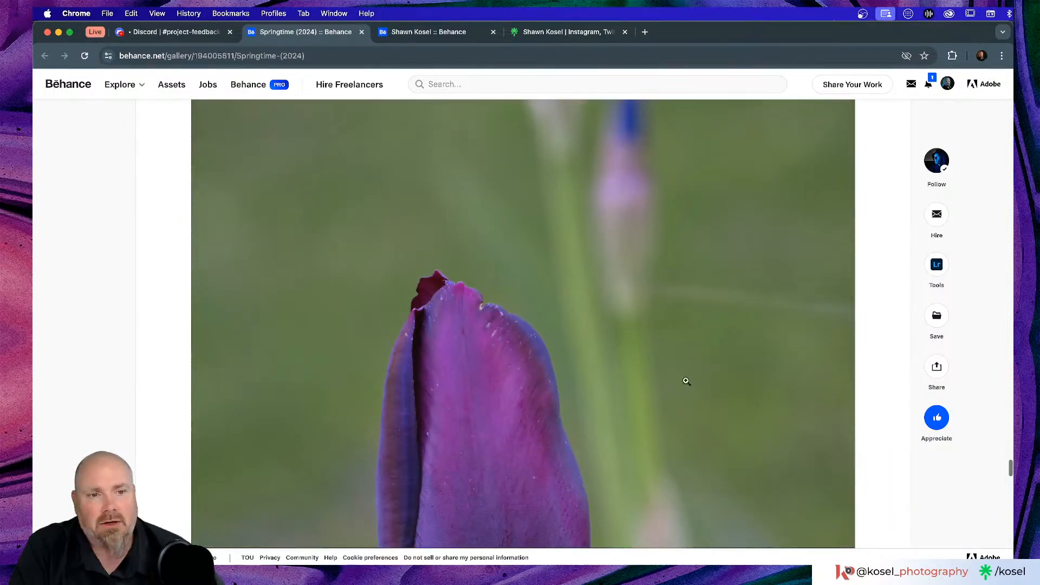
Enlarge the purple tulip photo, continue past it to the end of the gallery, and return to the project page
{"action": "left_click", "coordinate": [727, 400]}
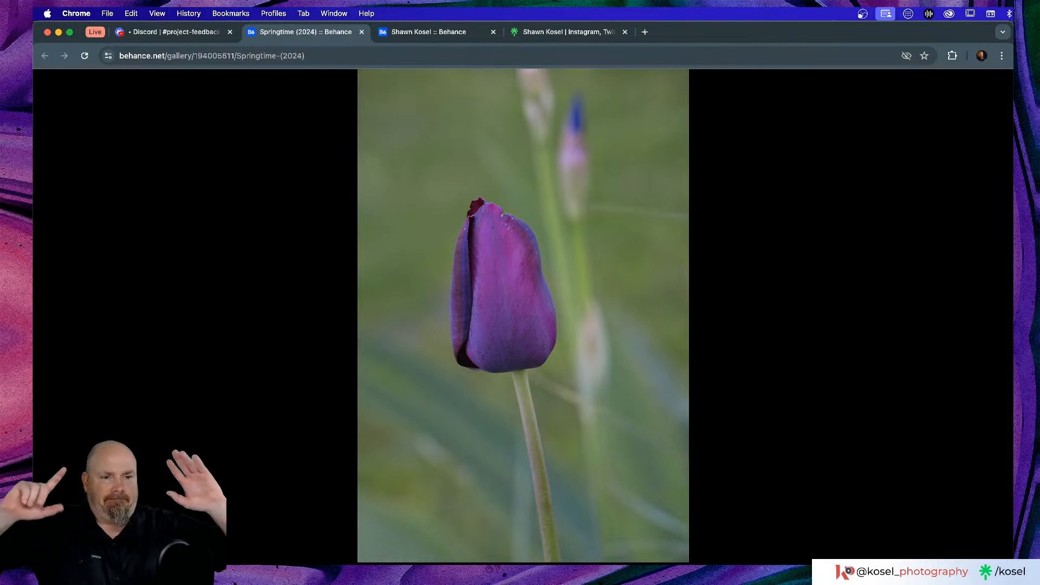
{"action": "mouse_move", "coordinate": [973, 345]}
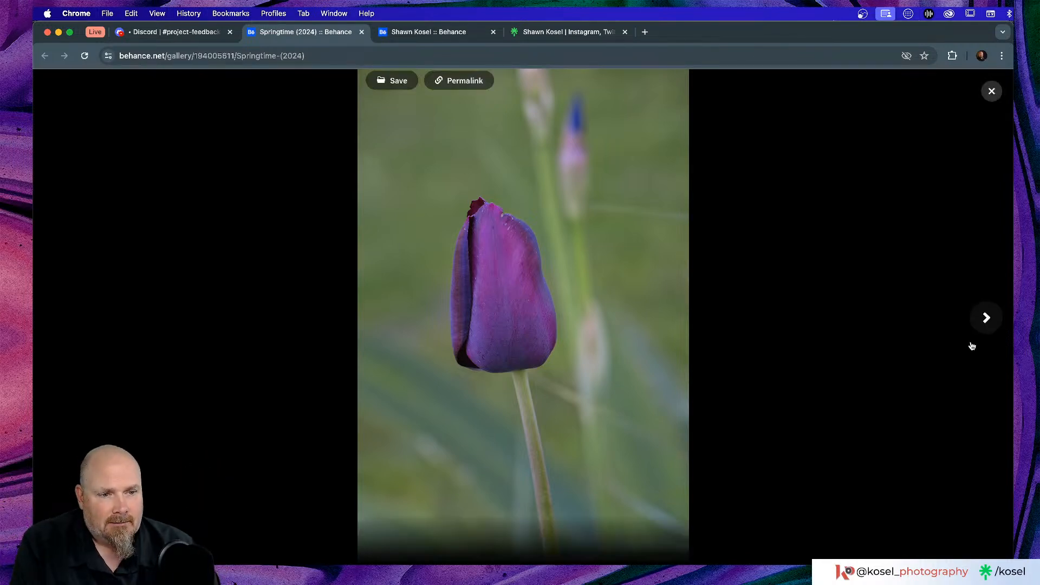
{"action": "left_click", "coordinate": [985, 320]}
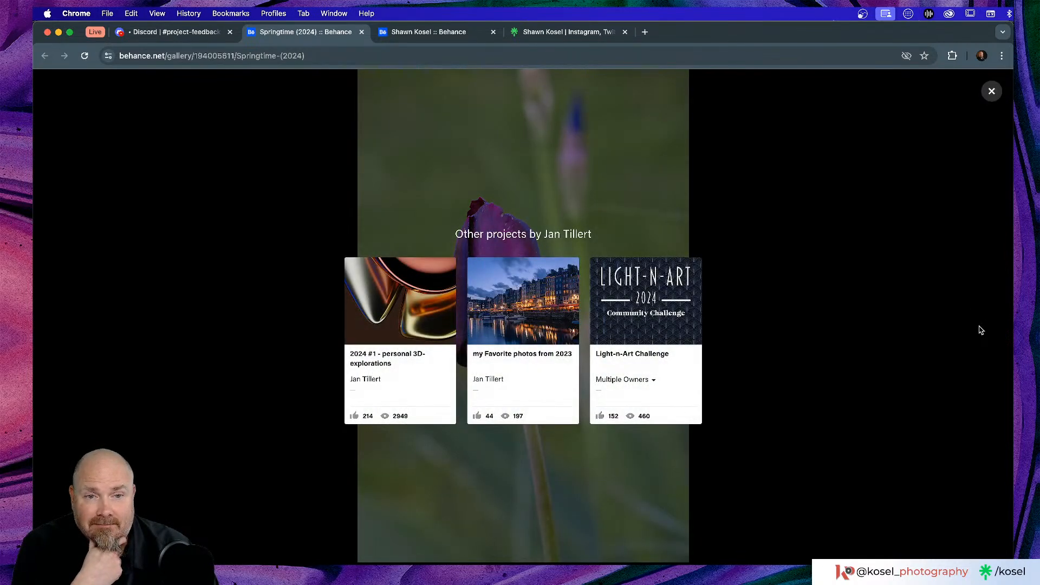
{"action": "left_click", "coordinate": [992, 90]}
Appreciate the Springtime (2024) project at the end of its page
{"action": "scroll", "coordinate": [551, 365], "scroll_direction": "down", "scroll_amount": 15}
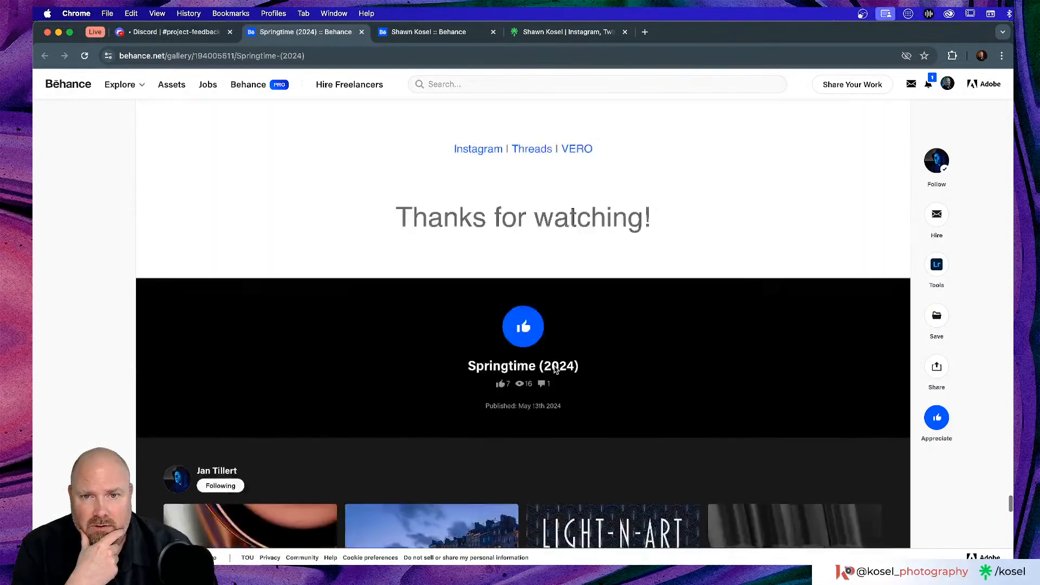
{"action": "scroll", "coordinate": [555, 368], "scroll_direction": "up", "scroll_amount": 3}
{"action": "left_click", "coordinate": [524, 453]}
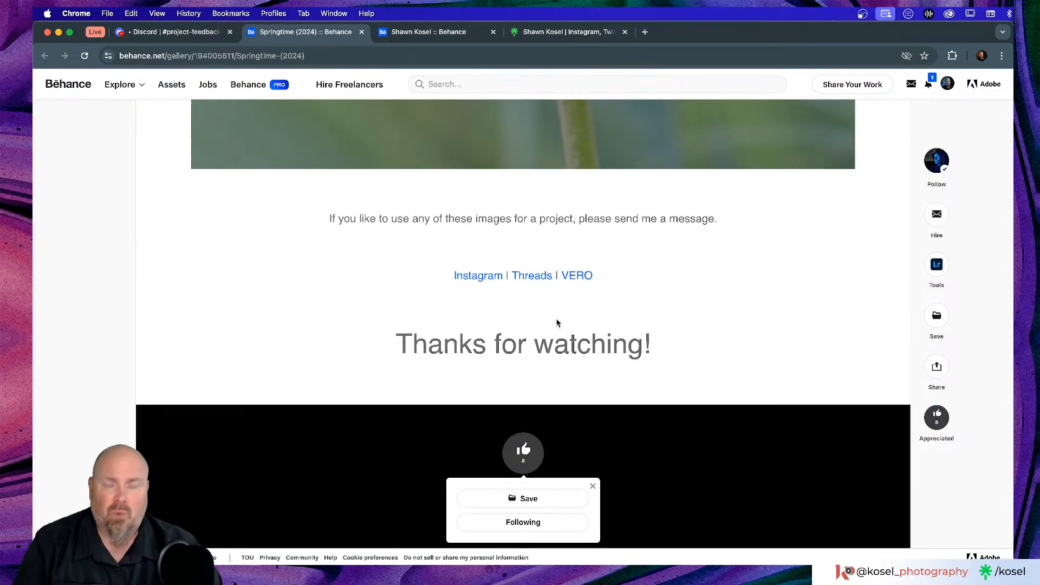
{"action": "scroll", "coordinate": [531, 278], "scroll_direction": "up", "scroll_amount": 3}
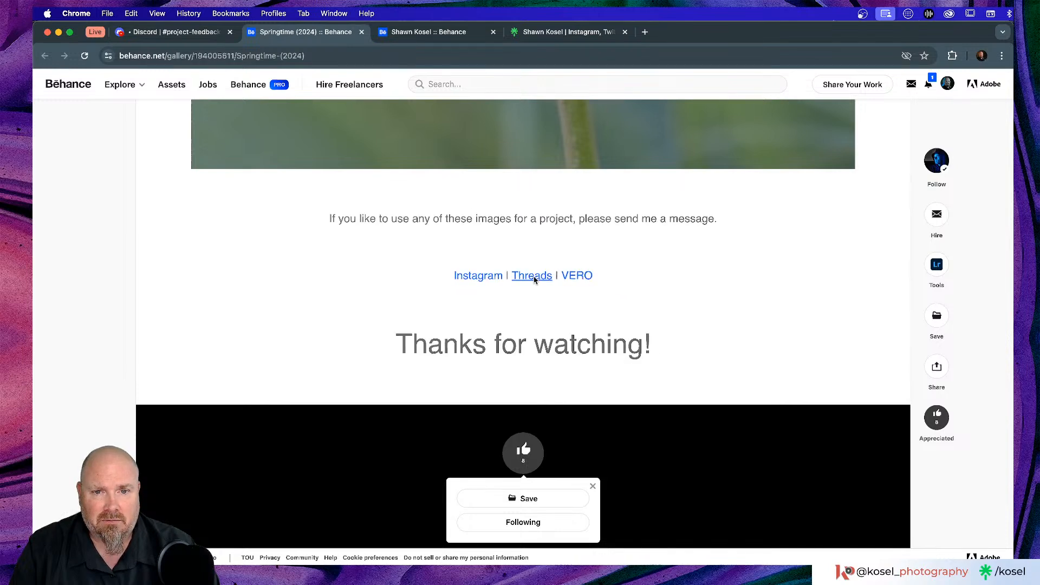
Post the comment "Wonderful Spring work!!!" on the Springtime (2024) project
{"action": "scroll", "coordinate": [532, 280], "scroll_direction": "down", "scroll_amount": 8}
{"action": "scroll", "coordinate": [534, 282], "scroll_direction": "down", "scroll_amount": 8}
{"action": "left_click", "coordinate": [337, 220]}
{"action": "type", "text": "Wo"}
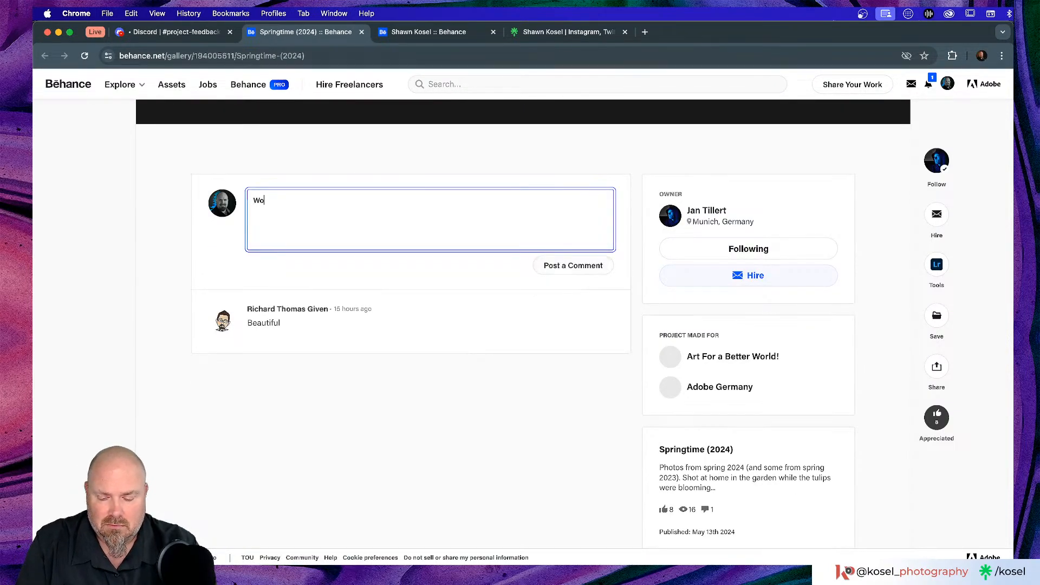
{"action": "type", "text": "nderful"}
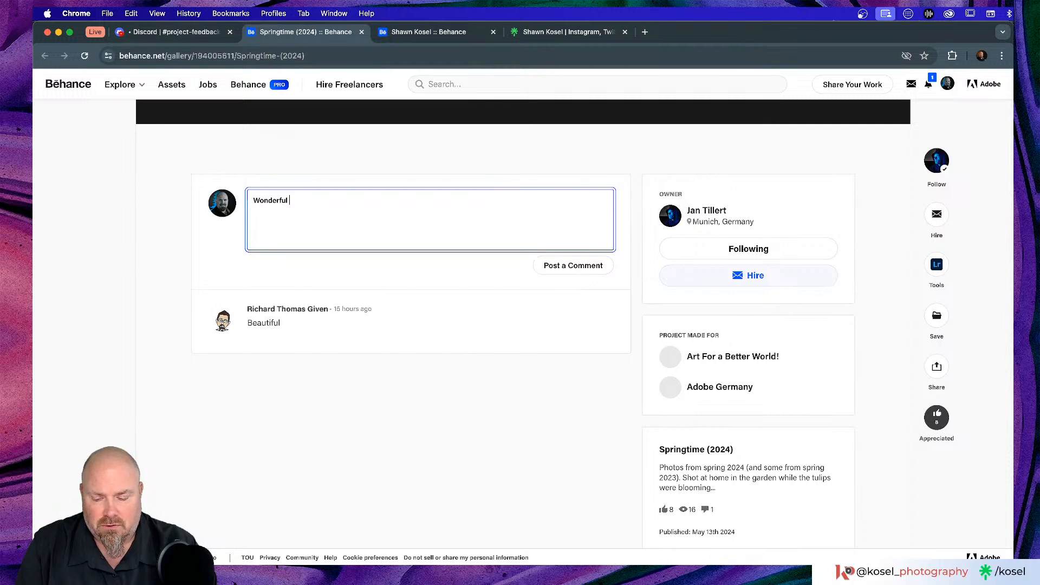
{"action": "type", "text": " Spring wor"}
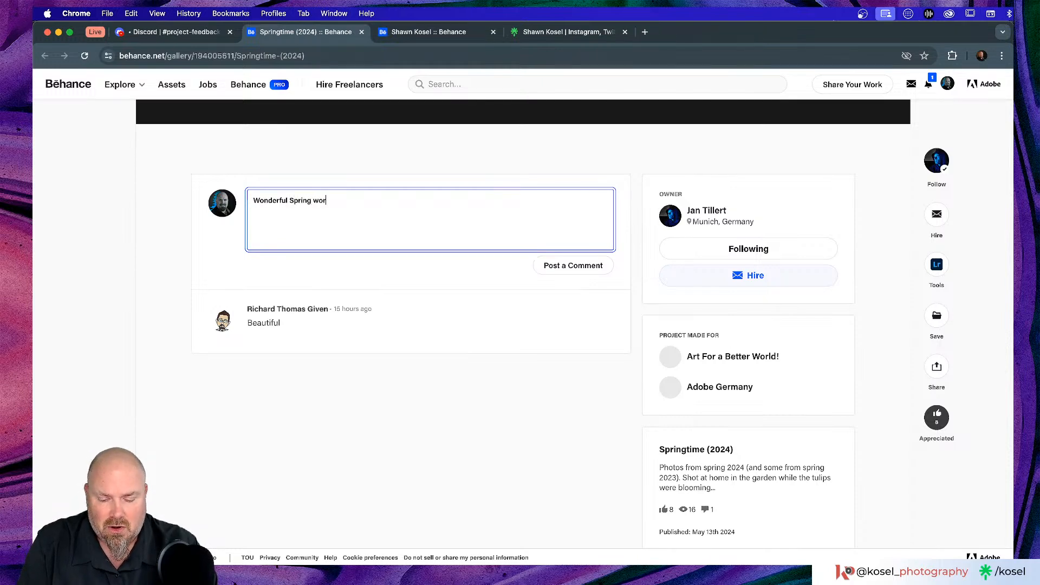
{"action": "type", "text": "k!!!"}
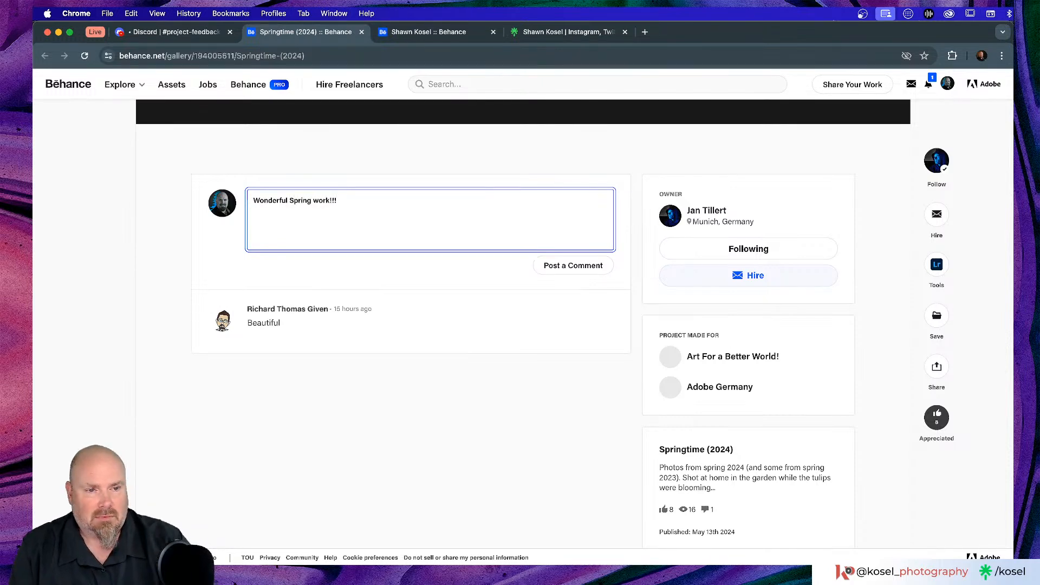
{"action": "left_click", "coordinate": [582, 269]}
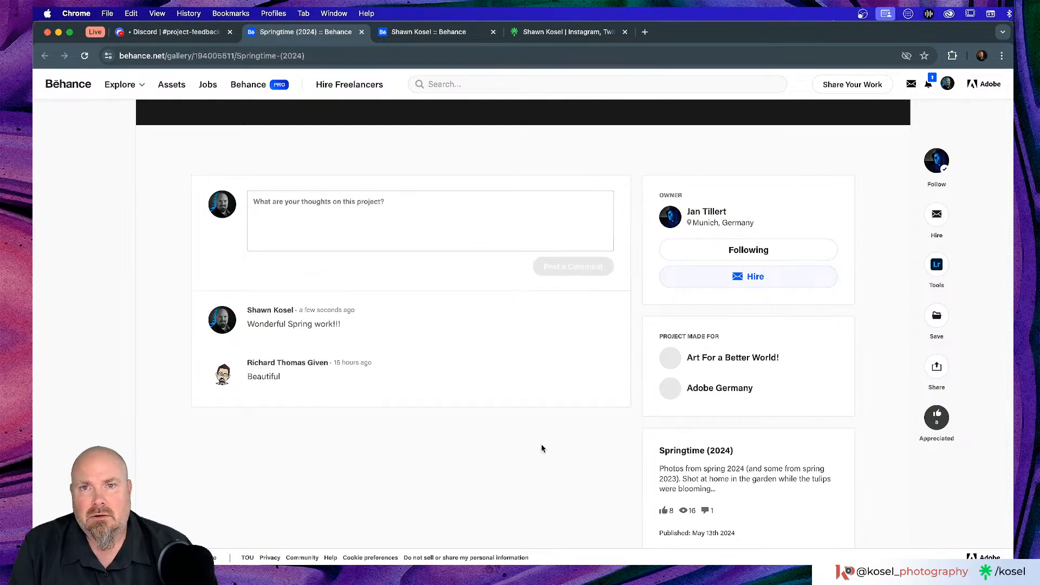
Close the Springtime (2024) project, return to Discord and open the community-artwork channel
{"action": "left_click", "coordinate": [362, 32]}
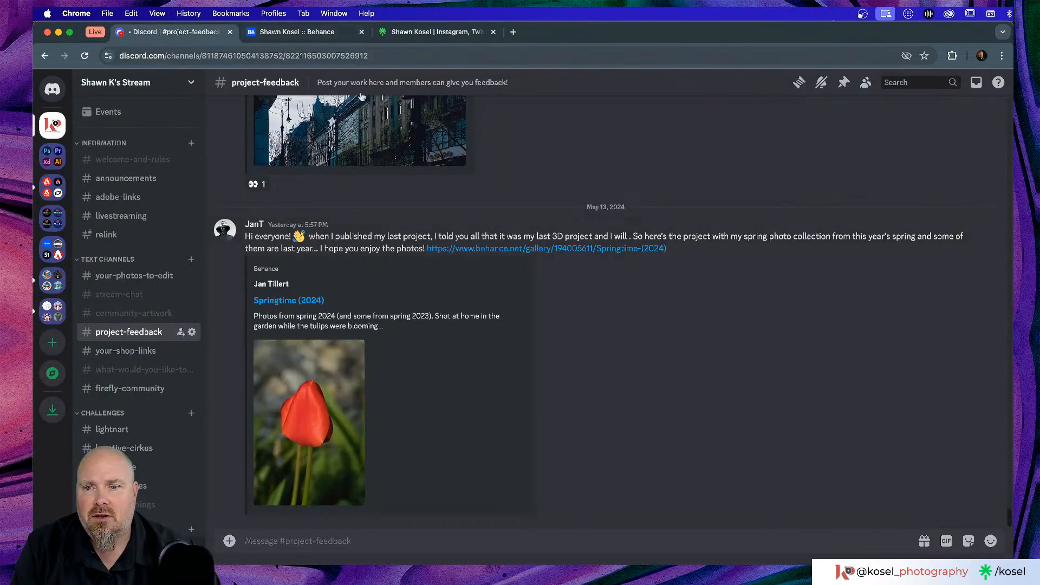
{"action": "scroll", "coordinate": [673, 303], "scroll_direction": "up", "scroll_amount": 3}
{"action": "scroll", "coordinate": [673, 303], "scroll_direction": "down", "scroll_amount": 3}
{"action": "scroll", "coordinate": [673, 303], "scroll_direction": "up", "scroll_amount": 5}
{"action": "scroll", "coordinate": [672, 303], "scroll_direction": "down", "scroll_amount": 5}
{"action": "left_click", "coordinate": [132, 313]}
Find the May 14 Mother's Day post in the channel and open its linked Mom's Day 2024 Art project
{"action": "scroll", "coordinate": [617, 316], "scroll_direction": "up", "scroll_amount": 10}
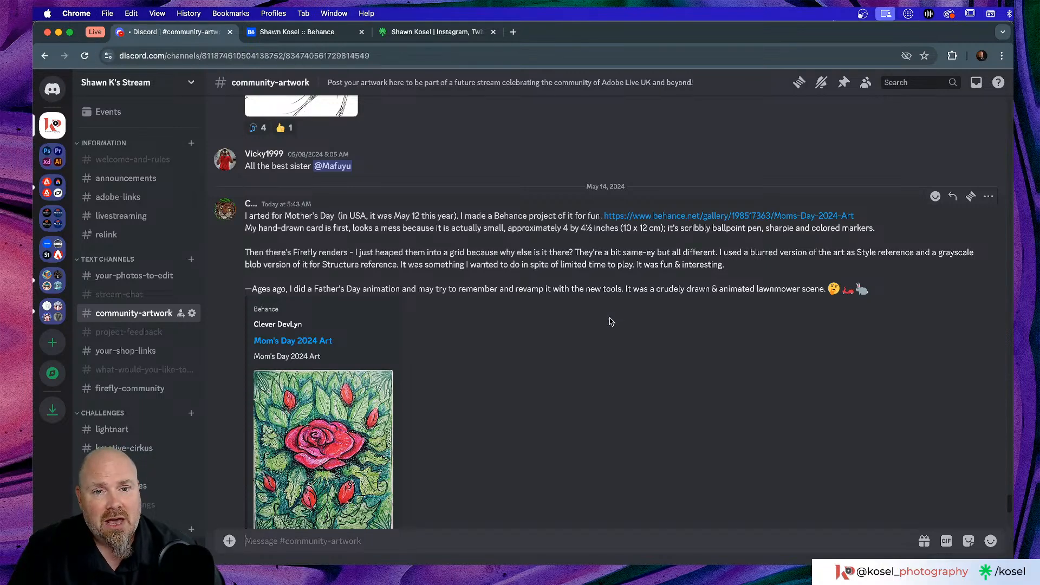
{"action": "scroll", "coordinate": [607, 322], "scroll_direction": "down", "scroll_amount": 2}
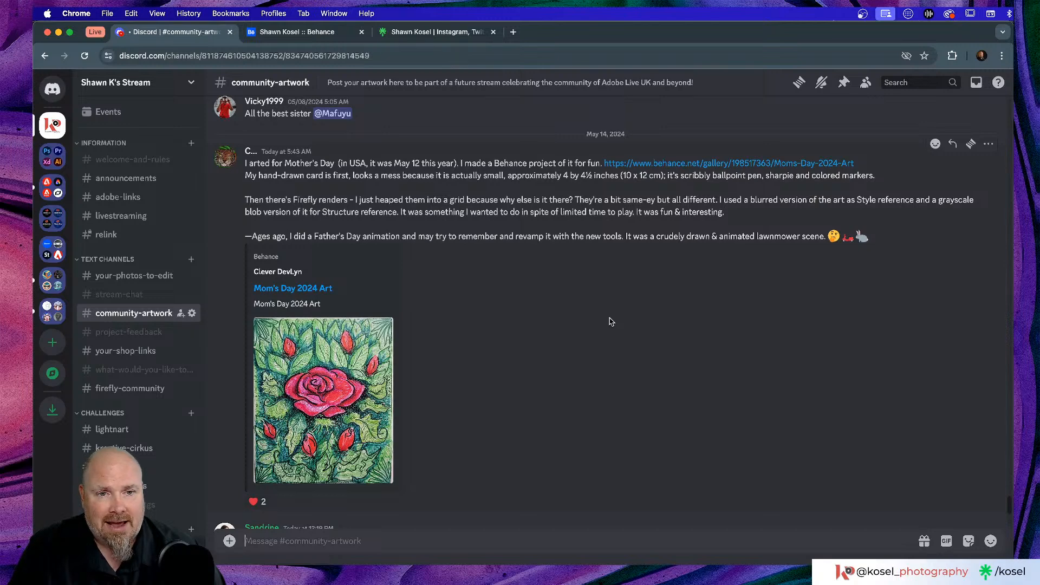
{"action": "scroll", "coordinate": [611, 321], "scroll_direction": "up", "scroll_amount": 5}
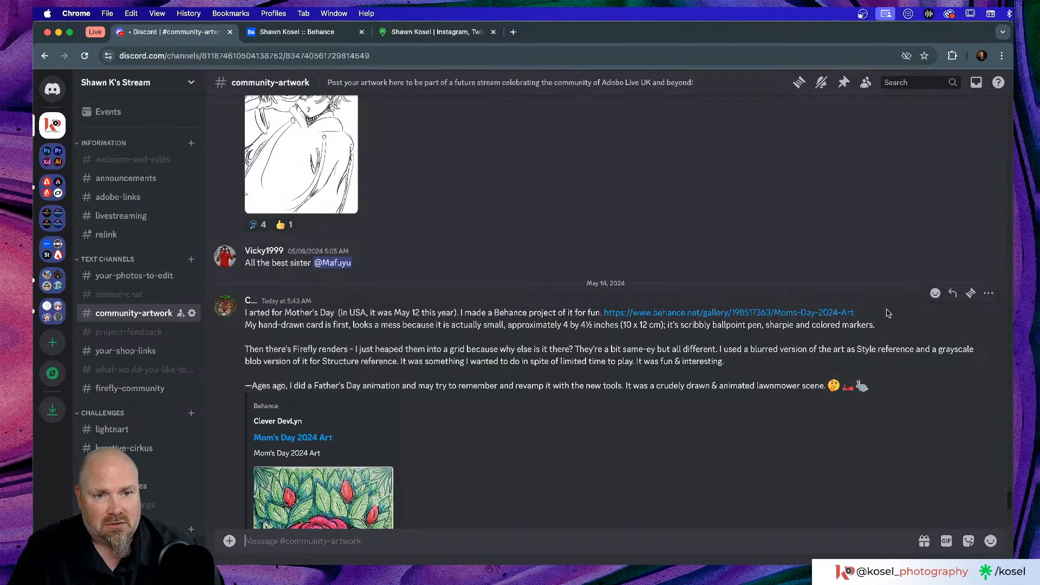
{"action": "left_click_drag", "start_coordinate": [866, 317], "coordinate": [605, 309]}
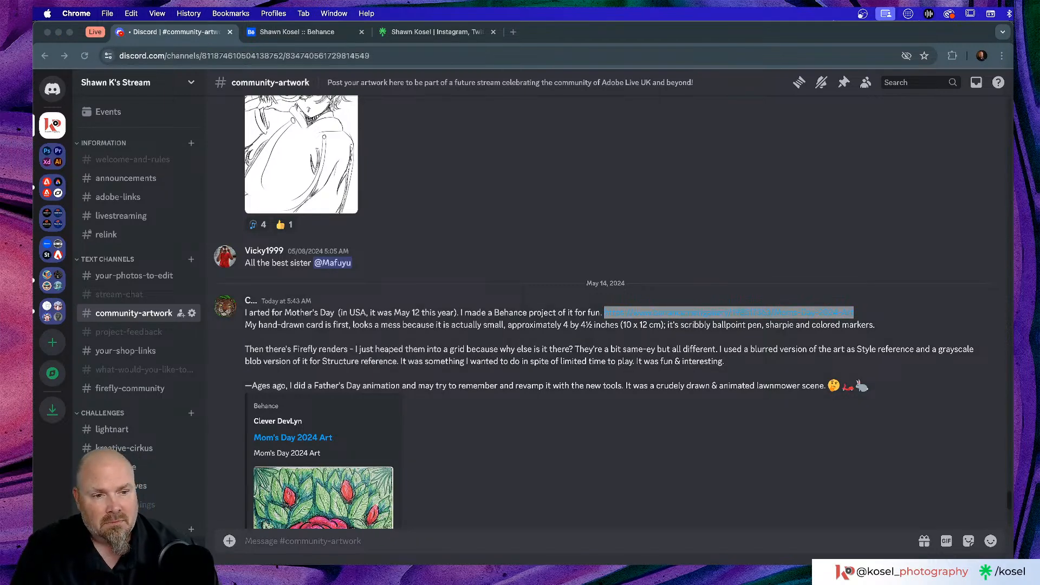
{"action": "left_click", "coordinate": [902, 321]}
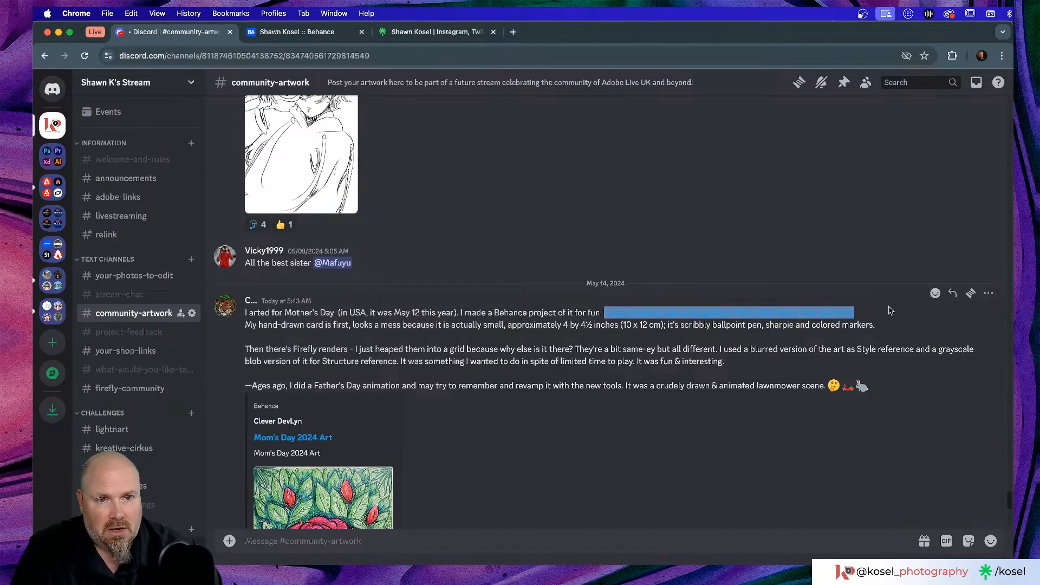
{"action": "left_click", "coordinate": [804, 314]}
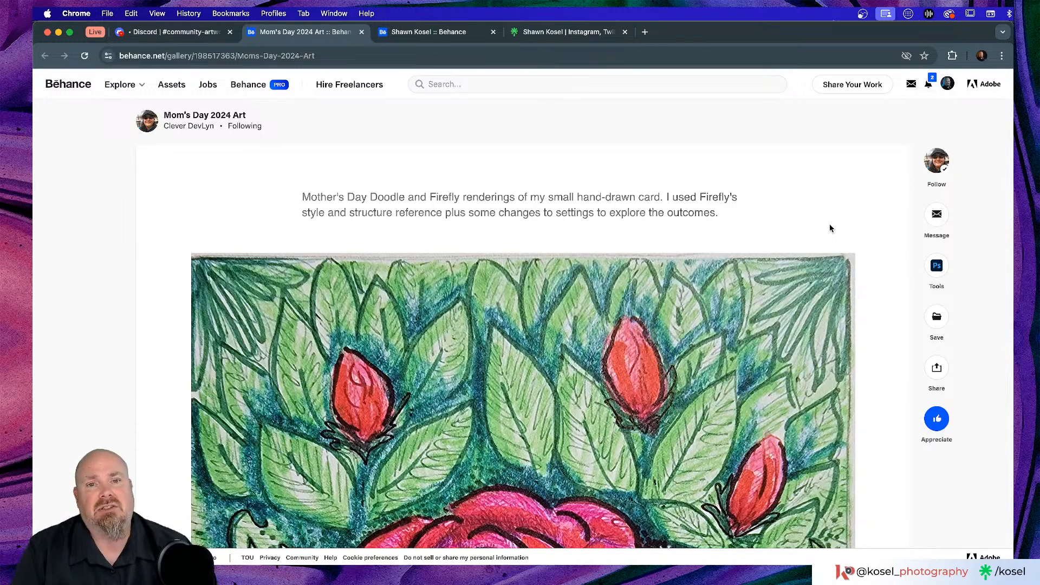
Enlarge the hand-drawn rose card, examine the rose's petals magnified, and return to the project page
{"action": "left_click", "coordinate": [603, 365]}
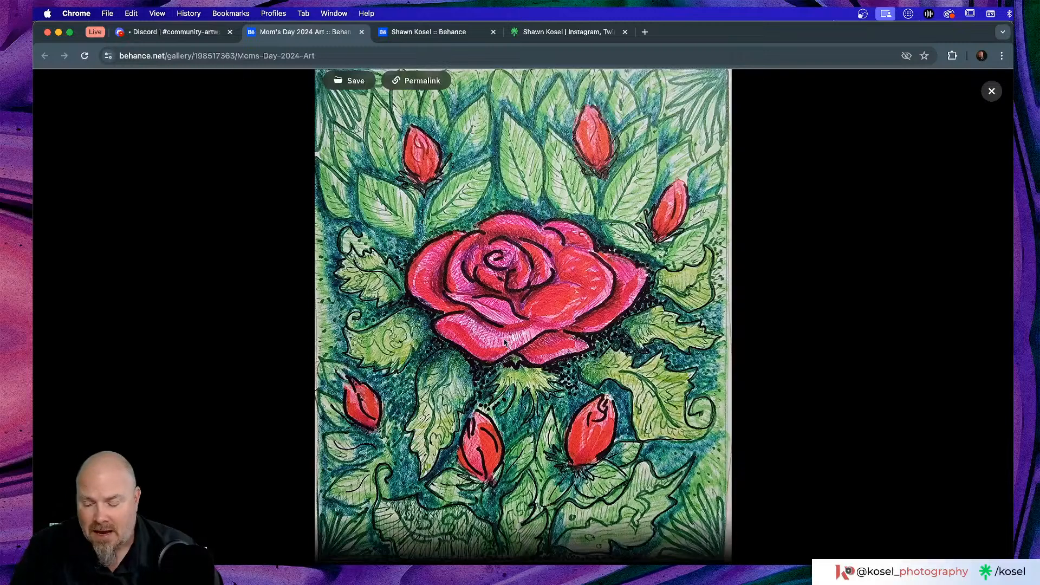
{"action": "scroll", "coordinate": [451, 300], "scroll_direction": "up", "scroll_amount": 2}
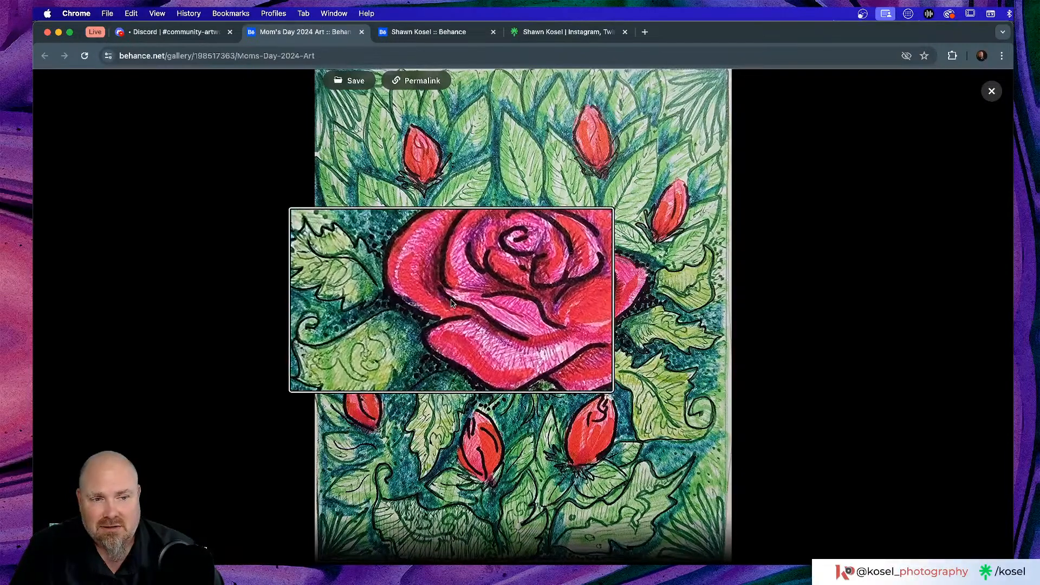
{"action": "scroll", "coordinate": [477, 303], "scroll_direction": "up", "scroll_amount": 2}
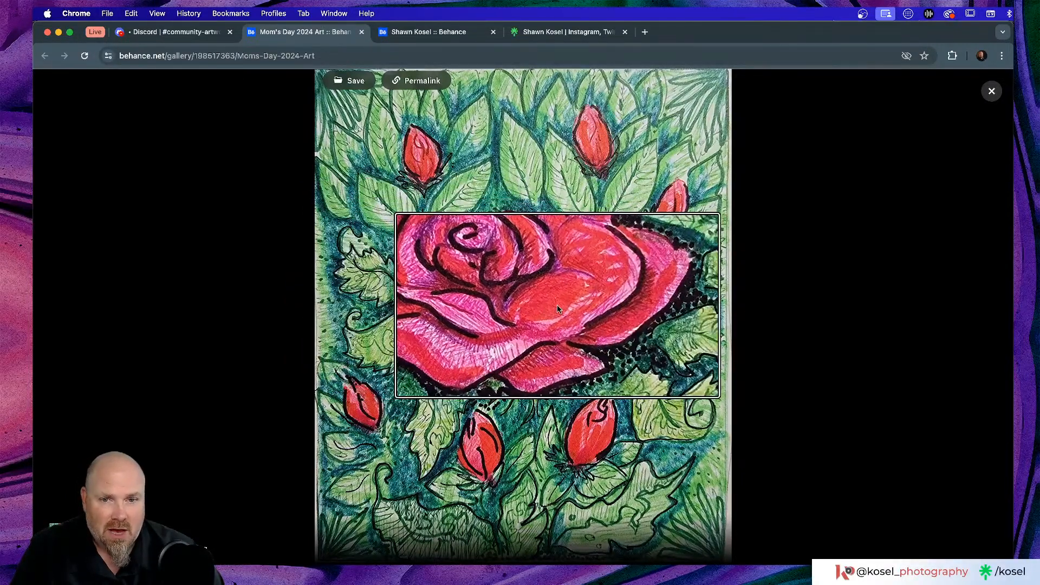
{"action": "scroll", "coordinate": [558, 307], "scroll_direction": "down", "scroll_amount": 4}
{"action": "left_click", "coordinate": [990, 90]}
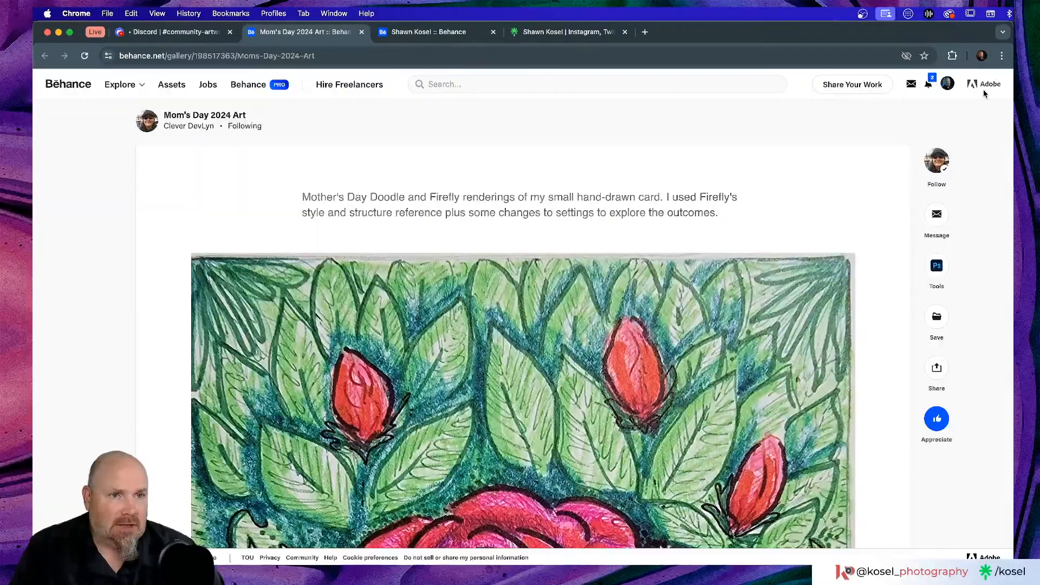
Examine the prompt description and the grids of Firefly rose renderings below the hand-drawn card
{"action": "scroll", "coordinate": [456, 198], "scroll_direction": "down", "scroll_amount": 5}
{"action": "scroll", "coordinate": [481, 208], "scroll_direction": "down", "scroll_amount": 10}
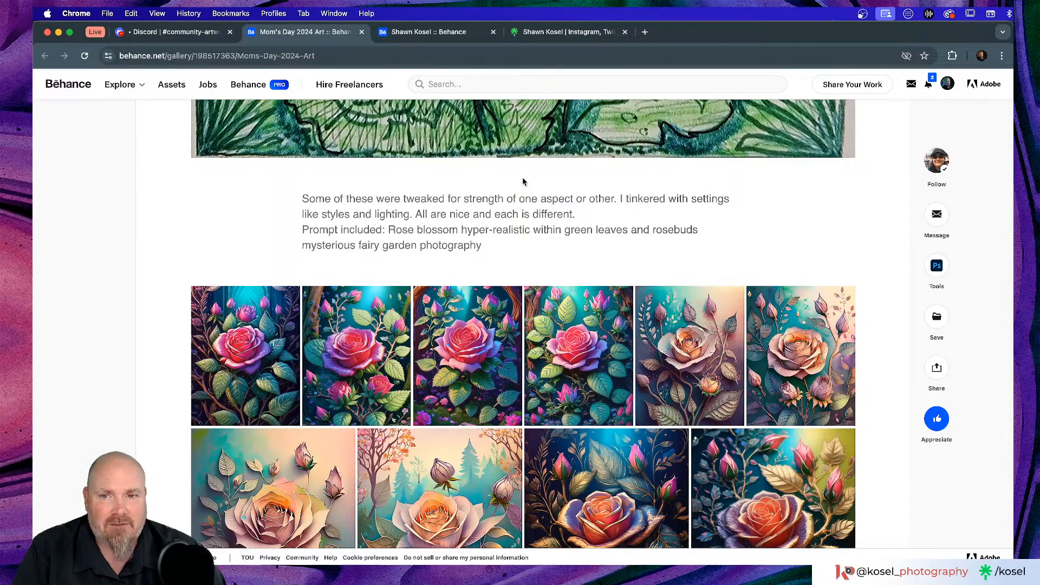
{"action": "scroll", "coordinate": [523, 182], "scroll_direction": "down", "scroll_amount": 10}
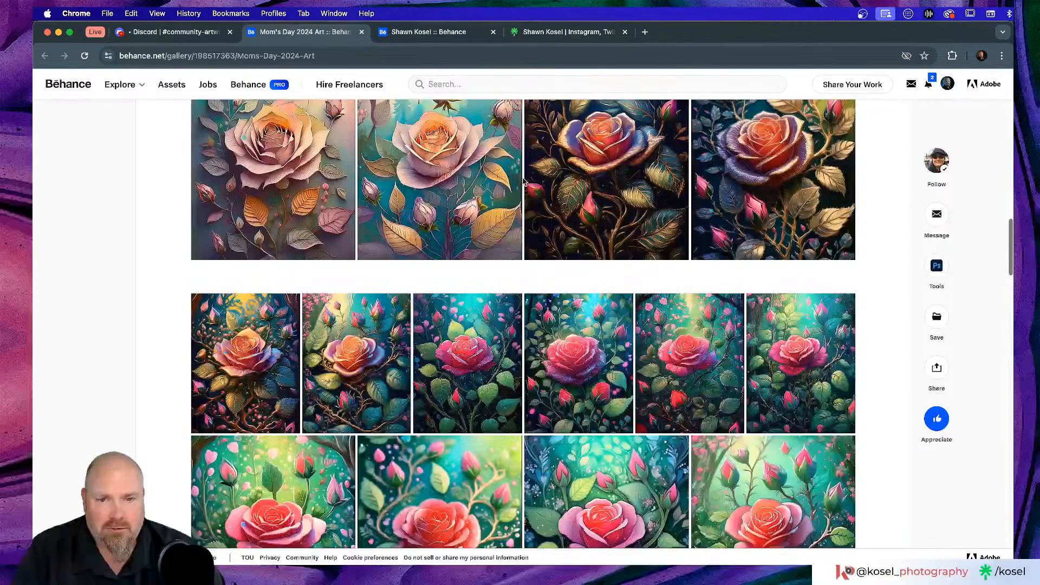
Examine the remaining rose renderings and the Adobe Express video section, returning to the first grid of renderings
{"action": "scroll", "coordinate": [522, 182], "scroll_direction": "down", "scroll_amount": 5}
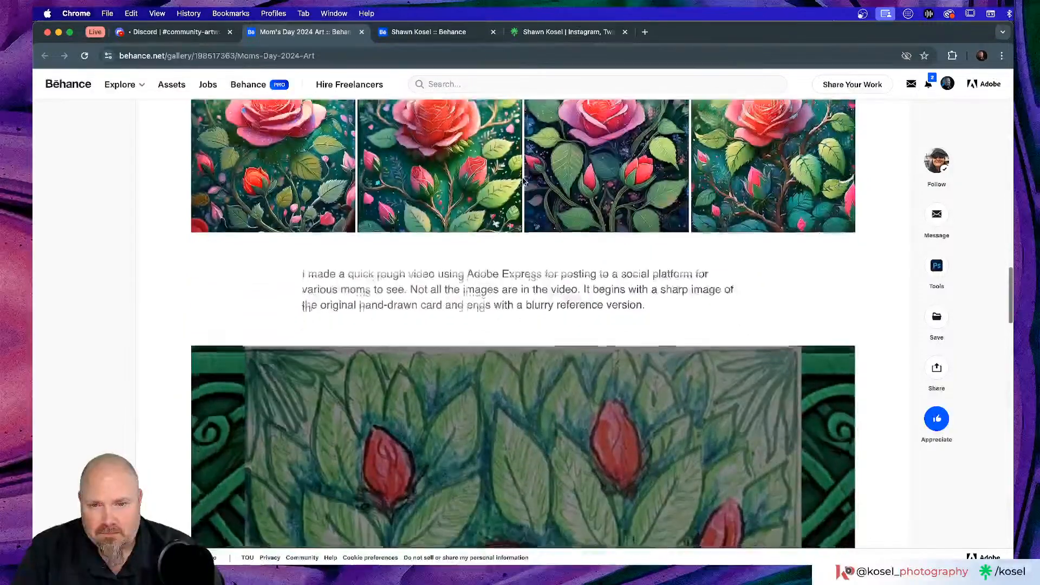
{"action": "scroll", "coordinate": [523, 182], "scroll_direction": "down", "scroll_amount": 5}
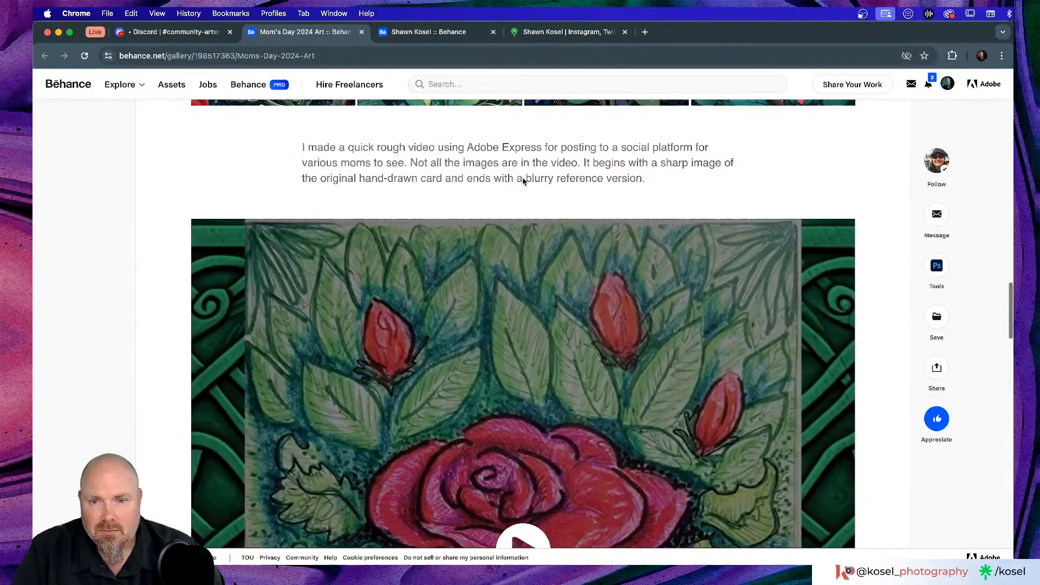
{"action": "scroll", "coordinate": [523, 181], "scroll_direction": "down", "scroll_amount": 5}
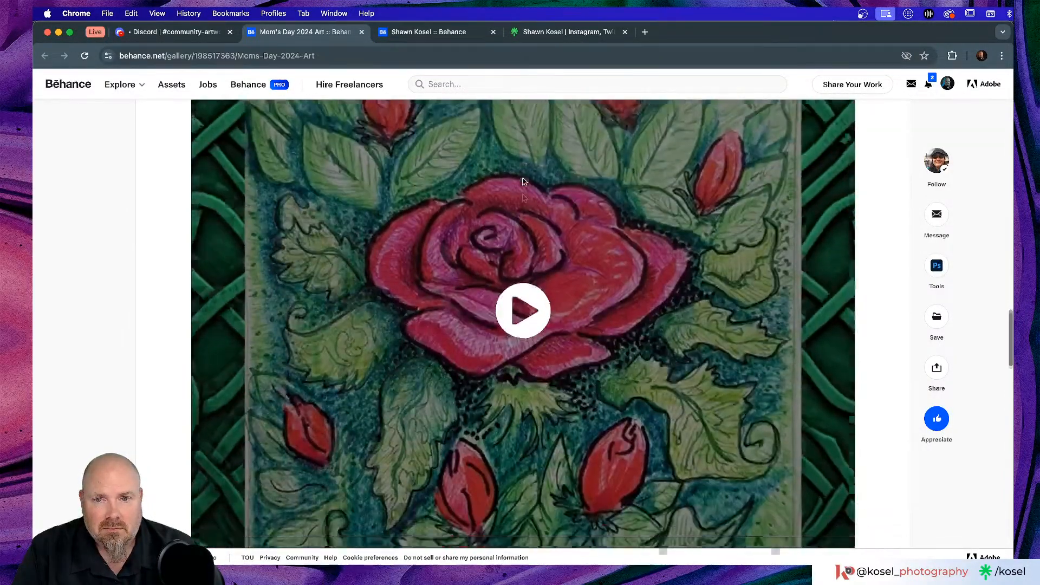
{"action": "scroll", "coordinate": [658, 288], "scroll_direction": "up", "scroll_amount": 10}
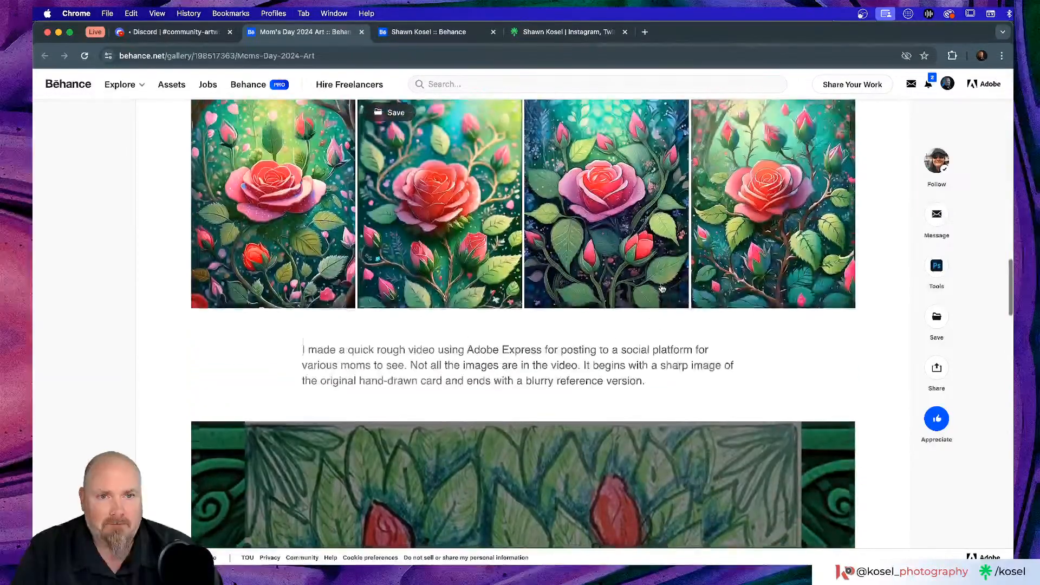
{"action": "scroll", "coordinate": [662, 288], "scroll_direction": "up", "scroll_amount": 10}
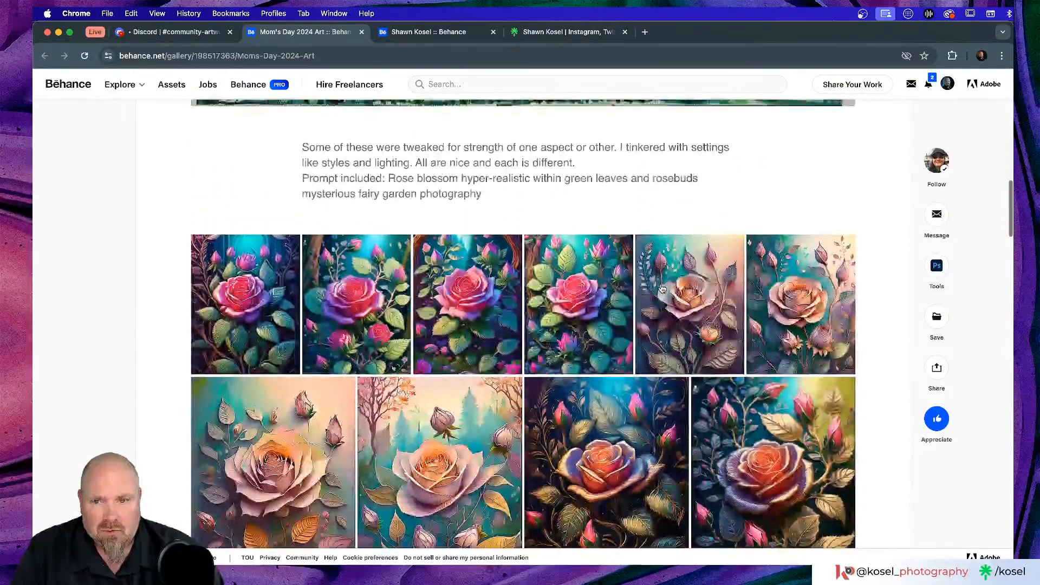
View the vivid pink, pale pastel and dark gold-edged roses enlarged one at a time, returning to the project page after each
{"action": "left_click", "coordinate": [491, 282]}
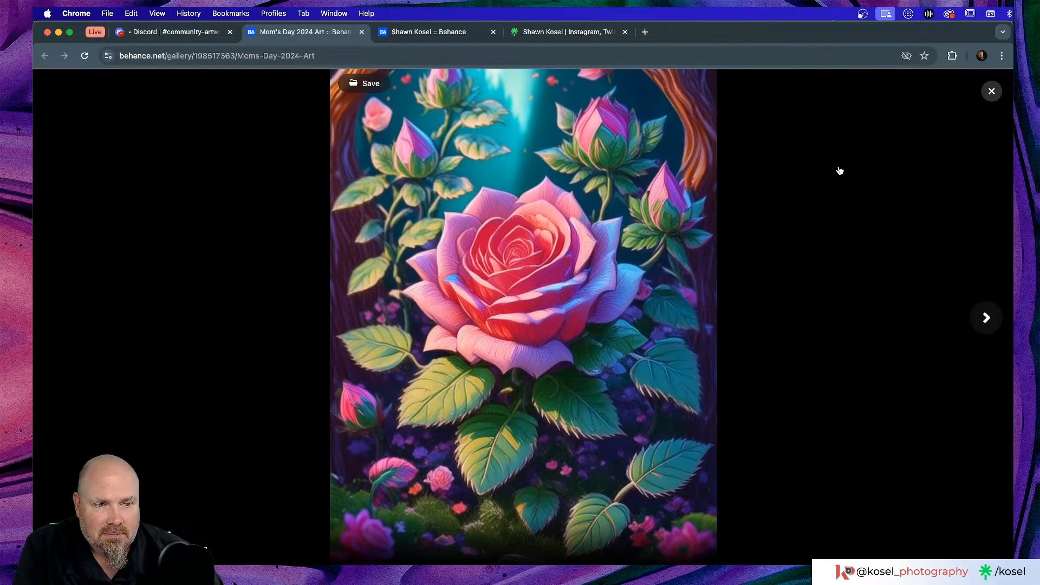
{"action": "left_click", "coordinate": [992, 91]}
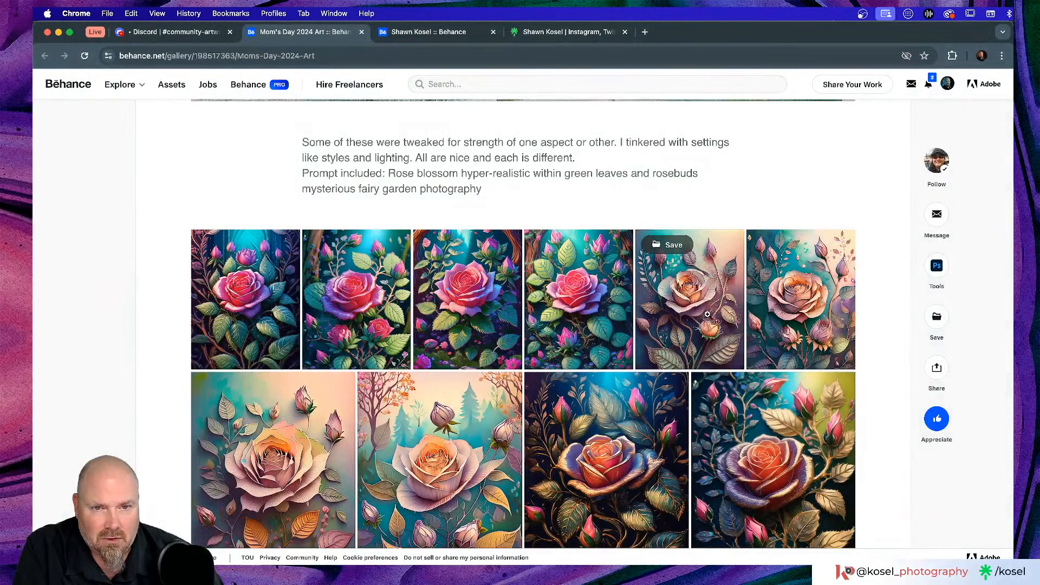
{"action": "left_click", "coordinate": [709, 318]}
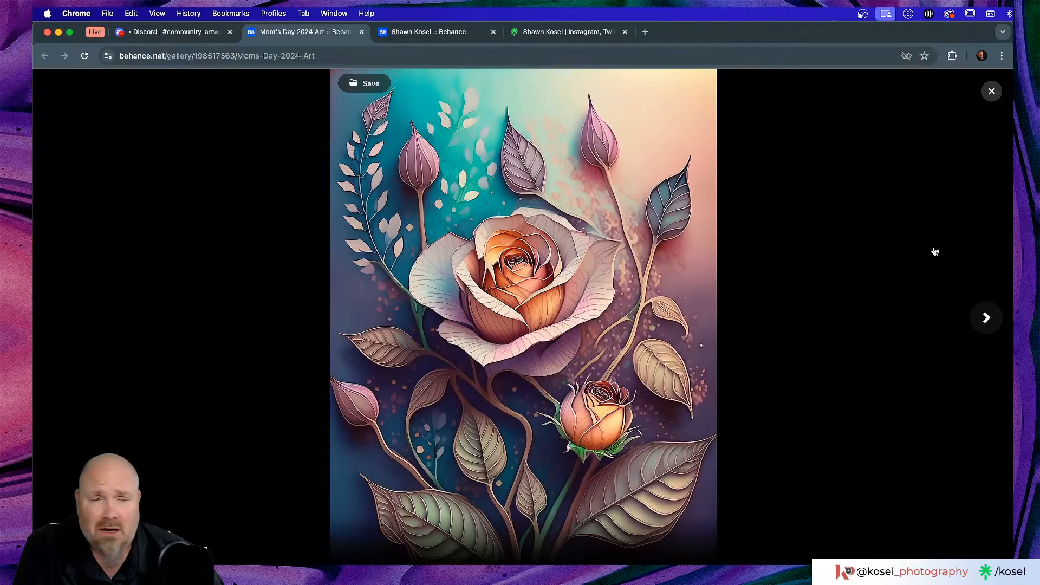
{"action": "left_click", "coordinate": [992, 91]}
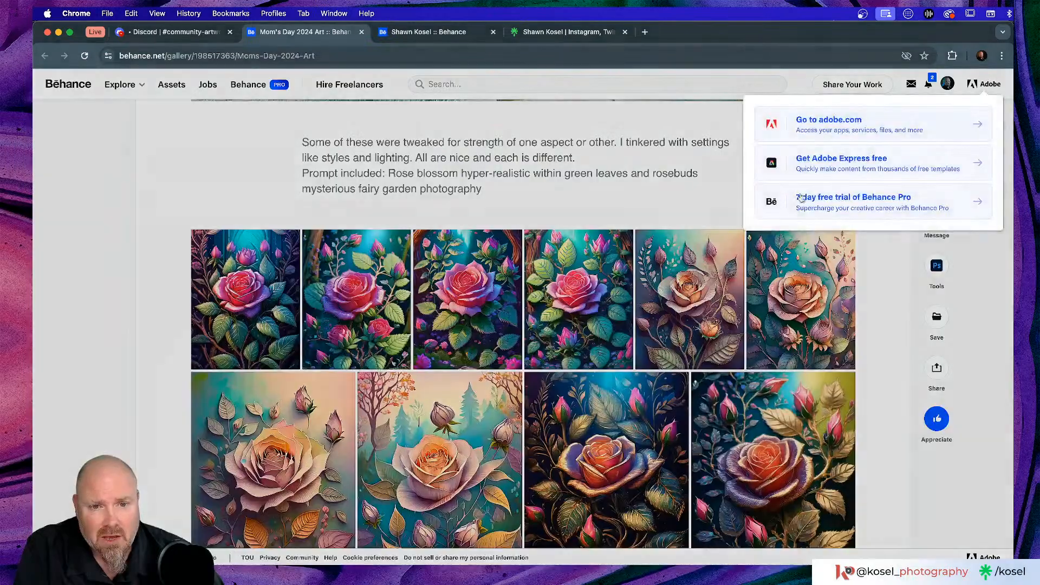
{"action": "scroll", "coordinate": [620, 301], "scroll_direction": "down", "scroll_amount": 3}
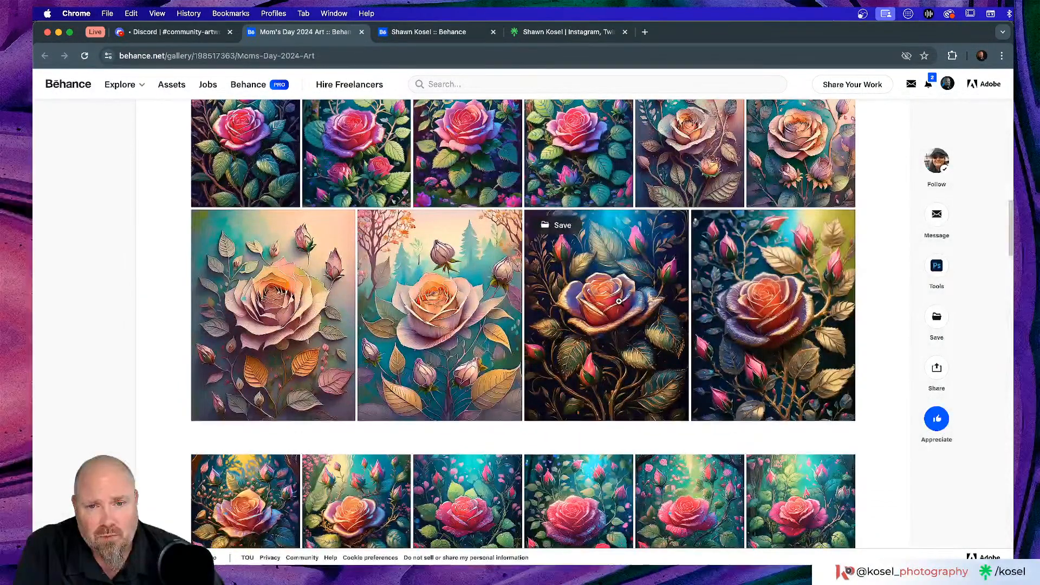
{"action": "left_click", "coordinate": [620, 301]}
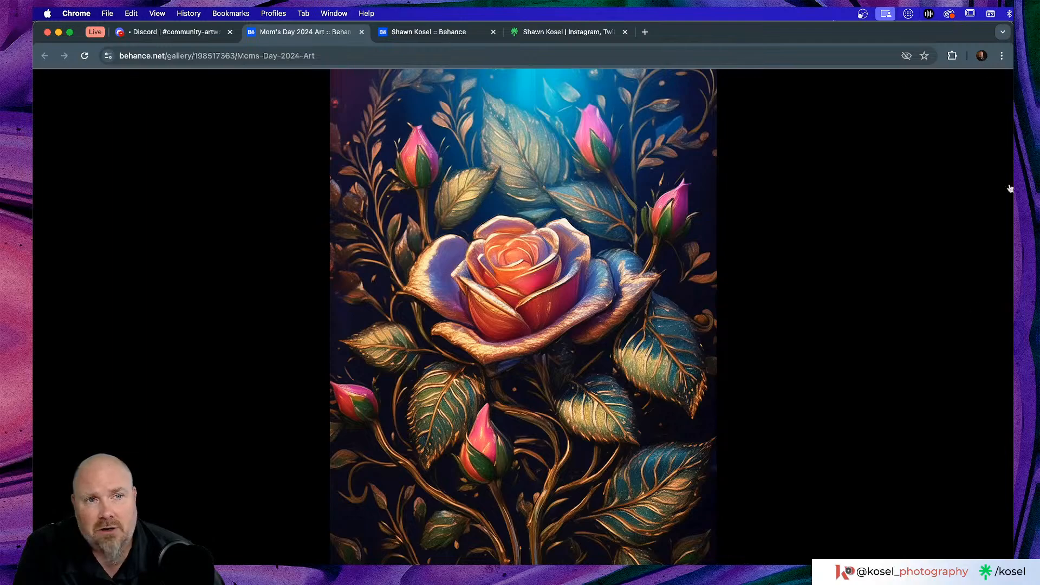
{"action": "left_click", "coordinate": [992, 93]}
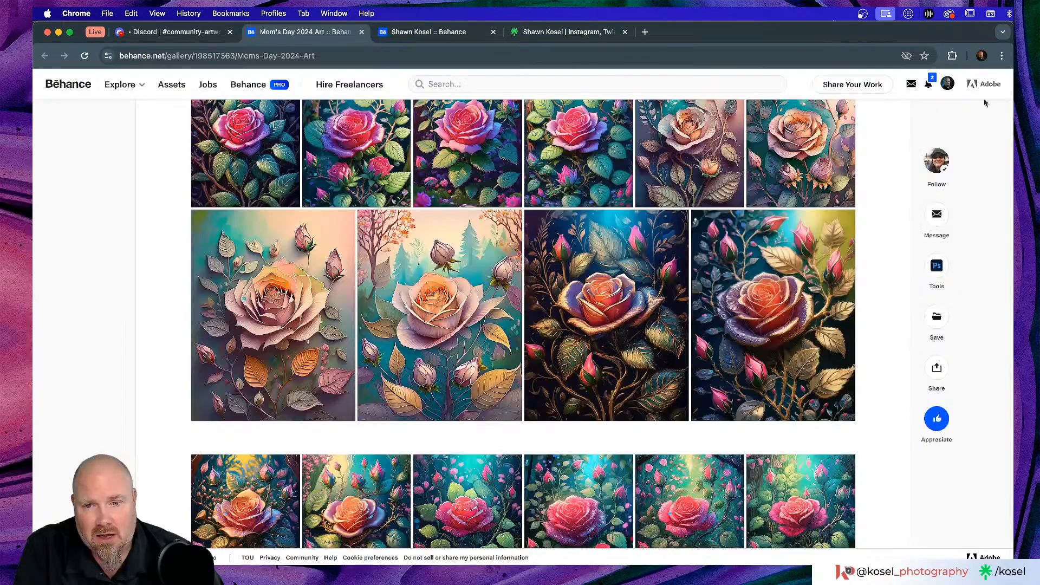
View the purple-petaled red rose in the second grid enlarged and return to the project page
{"action": "scroll", "coordinate": [619, 293], "scroll_direction": "down", "scroll_amount": 5}
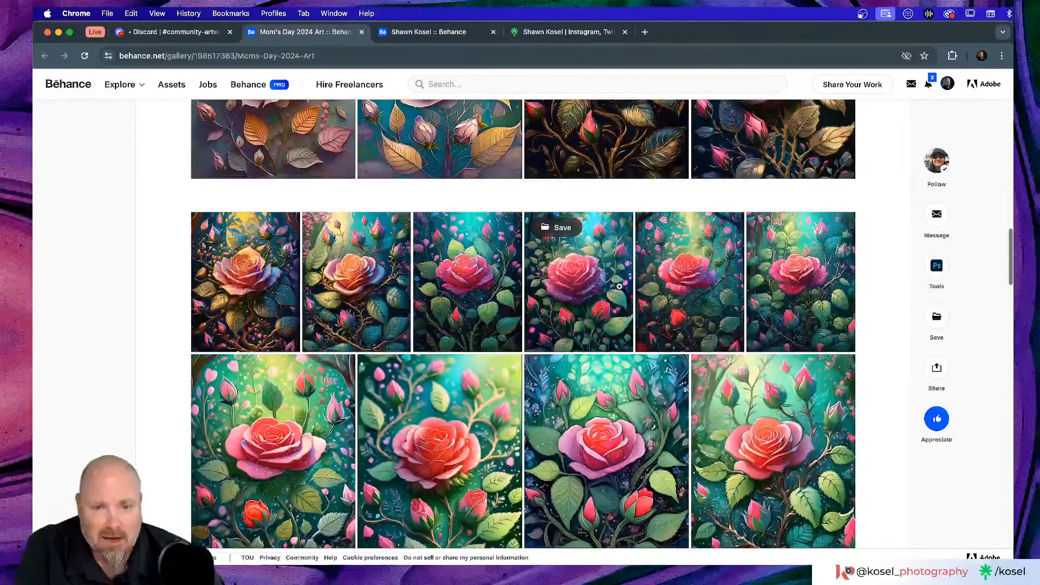
{"action": "scroll", "coordinate": [619, 286], "scroll_direction": "down", "scroll_amount": 3}
{"action": "left_click", "coordinate": [613, 295]}
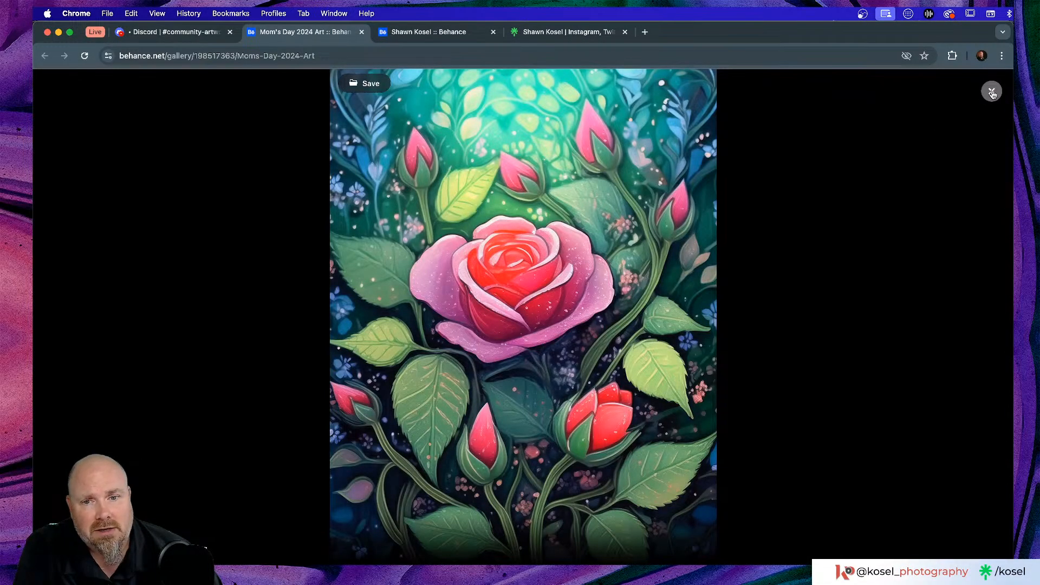
{"action": "left_click", "coordinate": [992, 94]}
Enlarge the last rose rendering, advance to the project's video, play it through and close the enlarged view
{"action": "scroll", "coordinate": [553, 289], "scroll_direction": "down", "scroll_amount": 4}
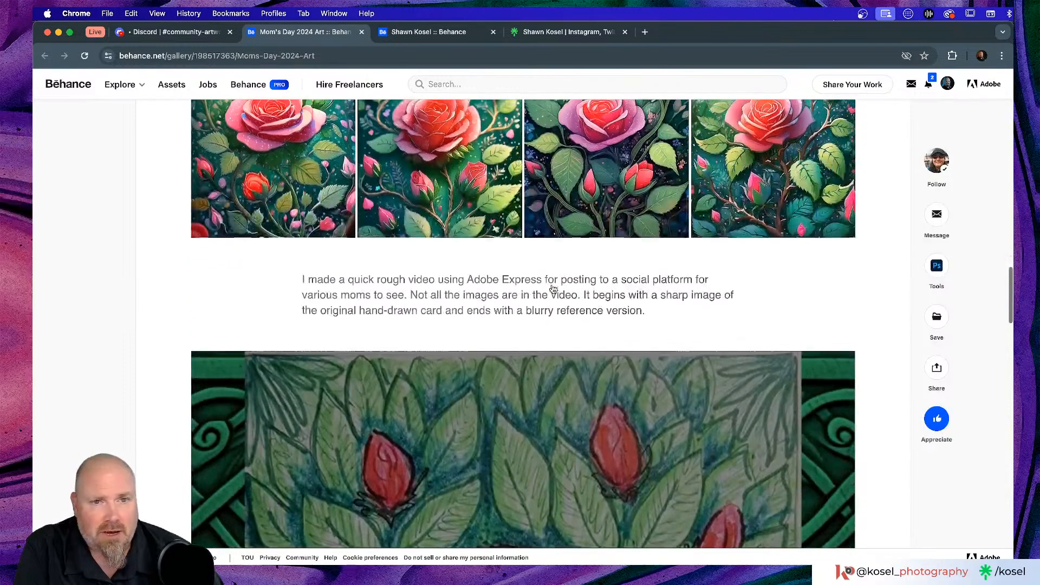
{"action": "left_click", "coordinate": [802, 157]}
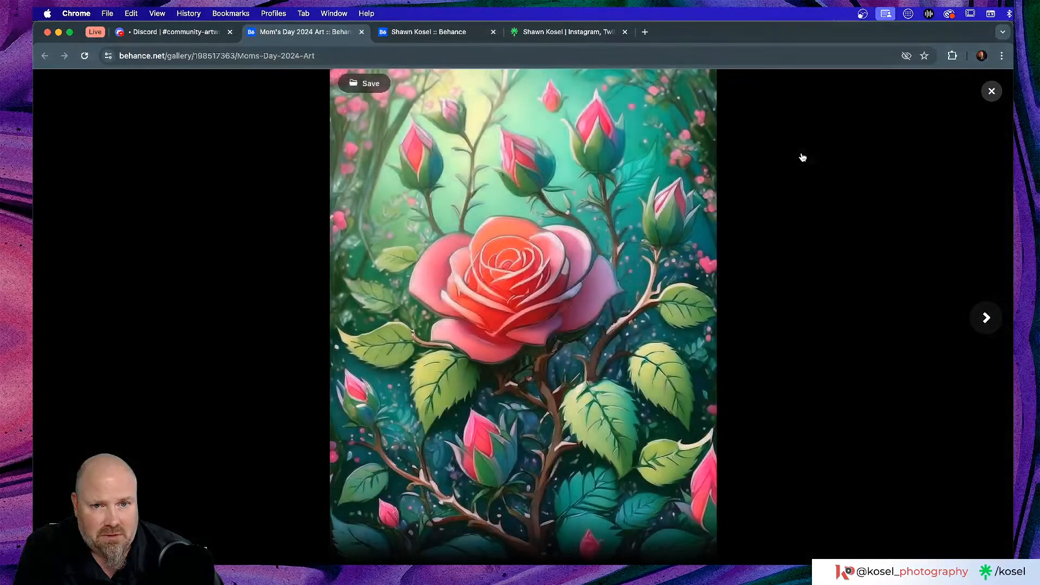
{"action": "left_click", "coordinate": [986, 318]}
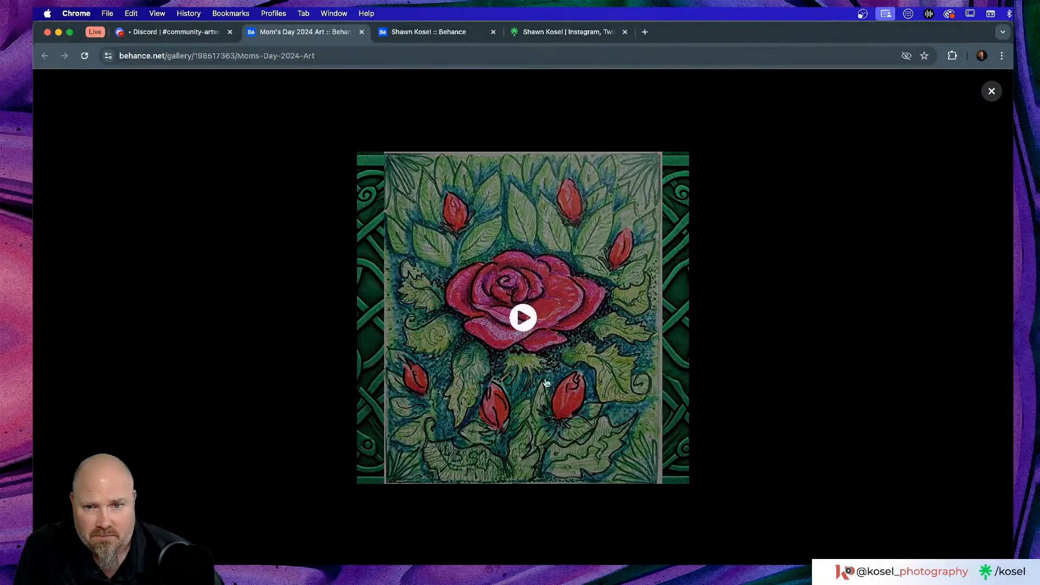
{"action": "left_click", "coordinate": [524, 318]}
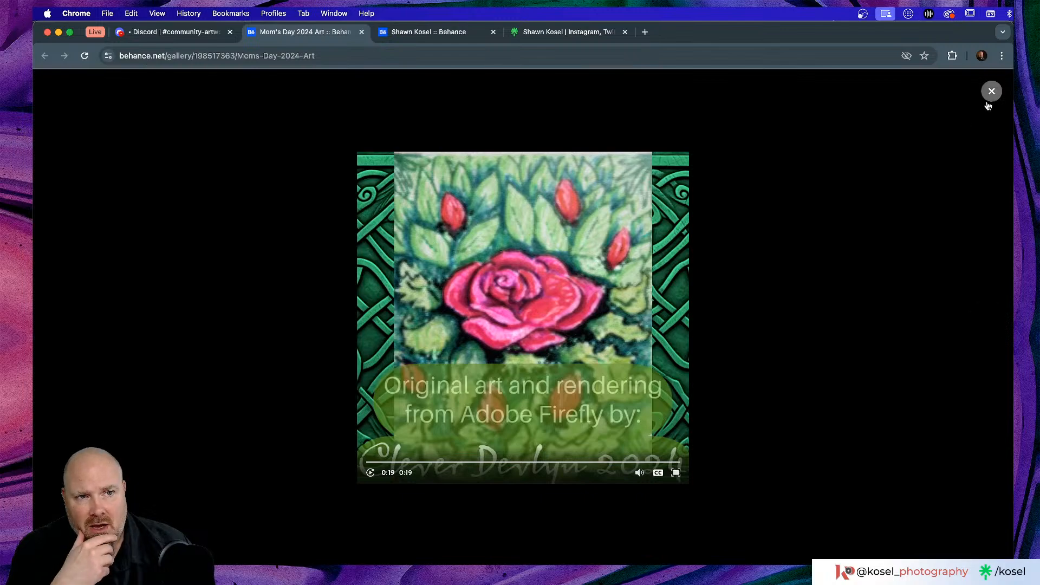
{"action": "left_click", "coordinate": [992, 92]}
Appreciate the Mom's Day 2024 Art project at the end of its page
{"action": "scroll", "coordinate": [574, 261], "scroll_direction": "down", "scroll_amount": 5}
{"action": "scroll", "coordinate": [576, 264], "scroll_direction": "down", "scroll_amount": 8}
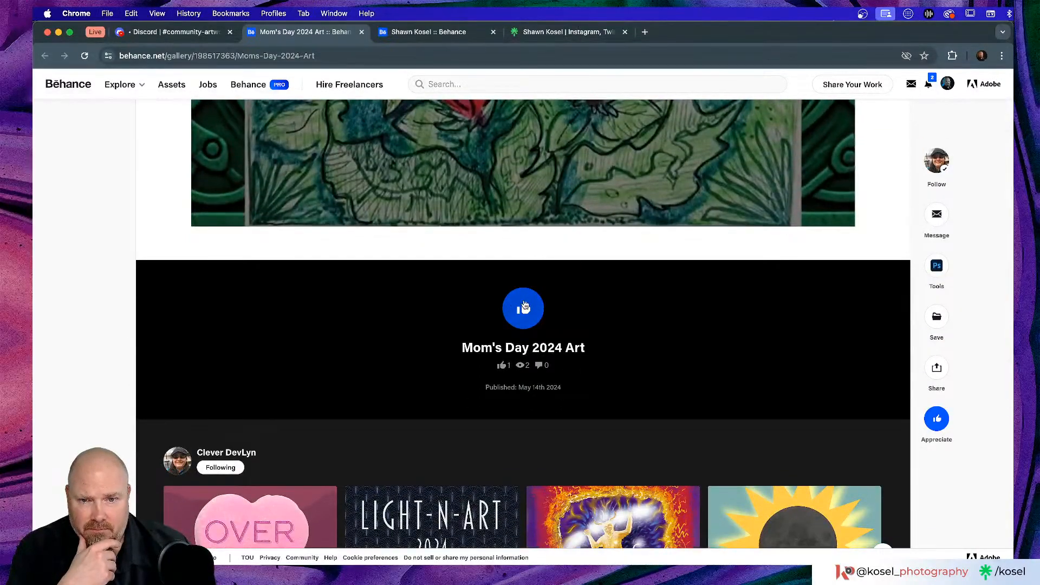
{"action": "left_click", "coordinate": [524, 306]}
Post the comment "So cool! Thanks for sharing!" on the Mom's Day 2024 Art project
{"action": "scroll", "coordinate": [523, 304], "scroll_direction": "down", "scroll_amount": 10}
{"action": "left_click", "coordinate": [361, 196]}
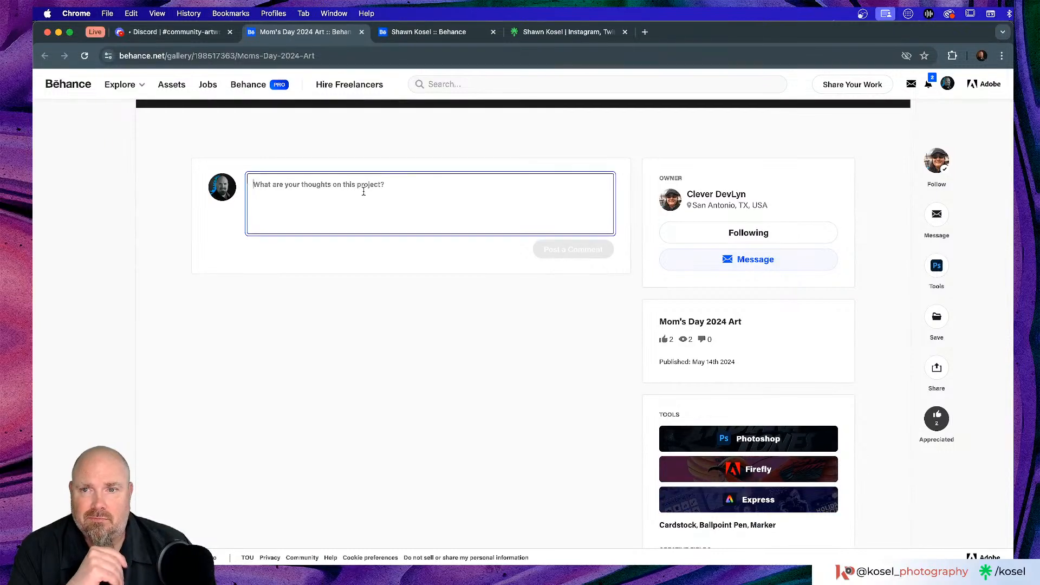
{"action": "type", "text": "So"}
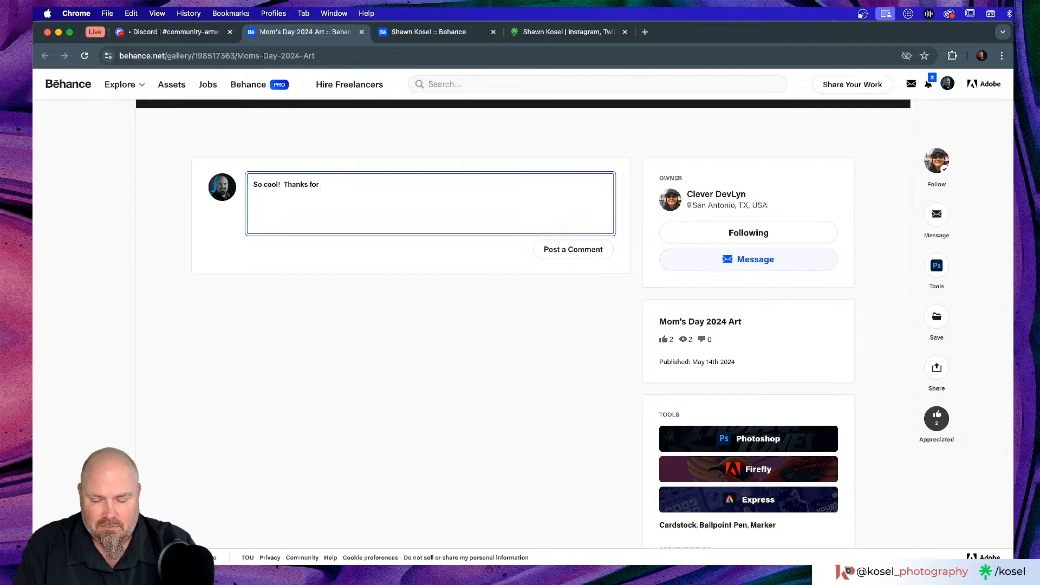
{"action": "type", "text": "cool!  Thanks for sharing"}
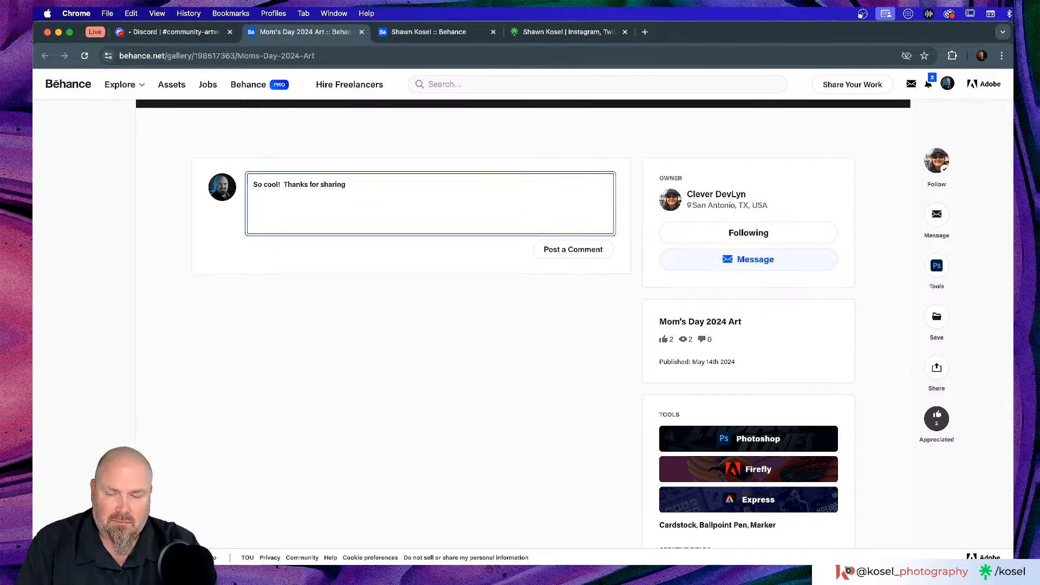
{"action": "type", "text": "!"}
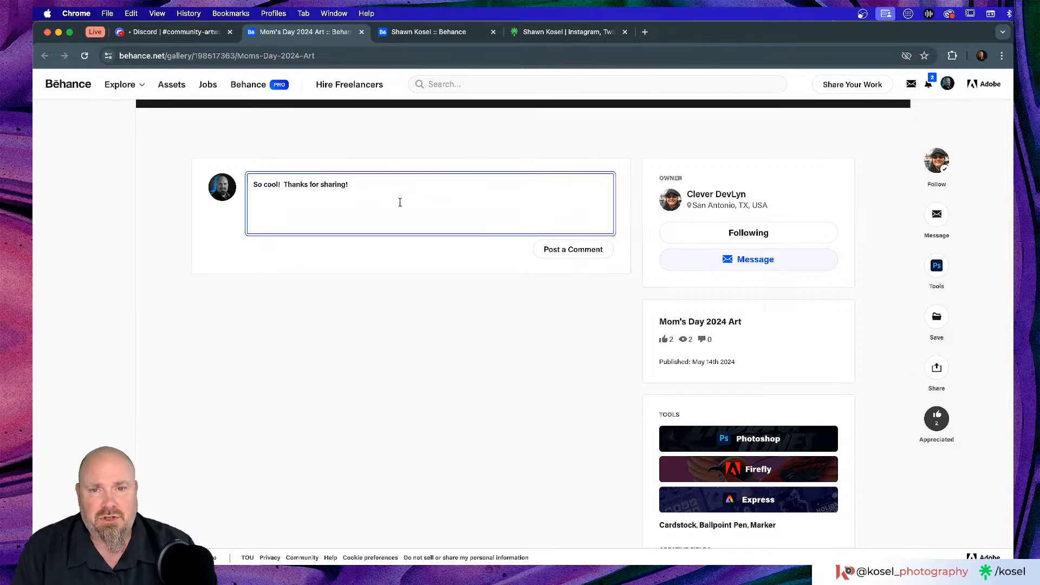
{"action": "left_click", "coordinate": [551, 256]}
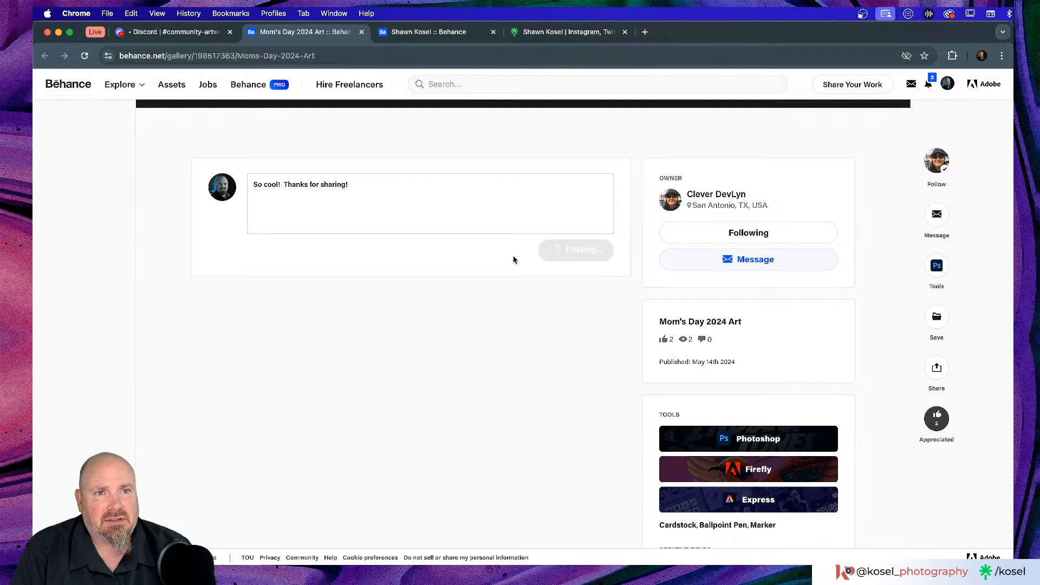
Return to the original hand-drawn rose card near the start of the project and view it enlarged
{"action": "scroll", "coordinate": [442, 297], "scroll_direction": "up", "scroll_amount": 15}
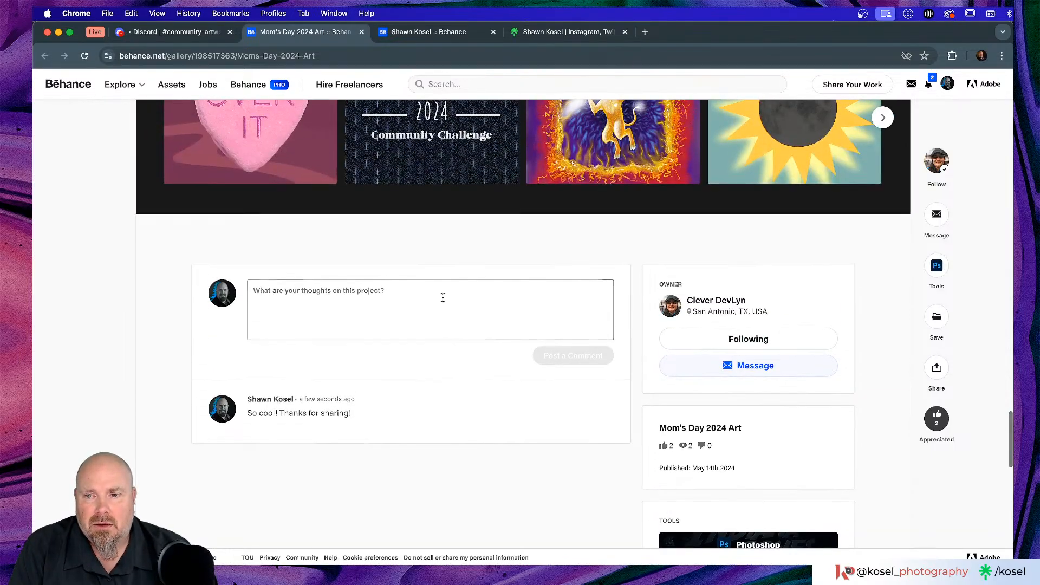
{"action": "scroll", "coordinate": [443, 298], "scroll_direction": "up", "scroll_amount": 20}
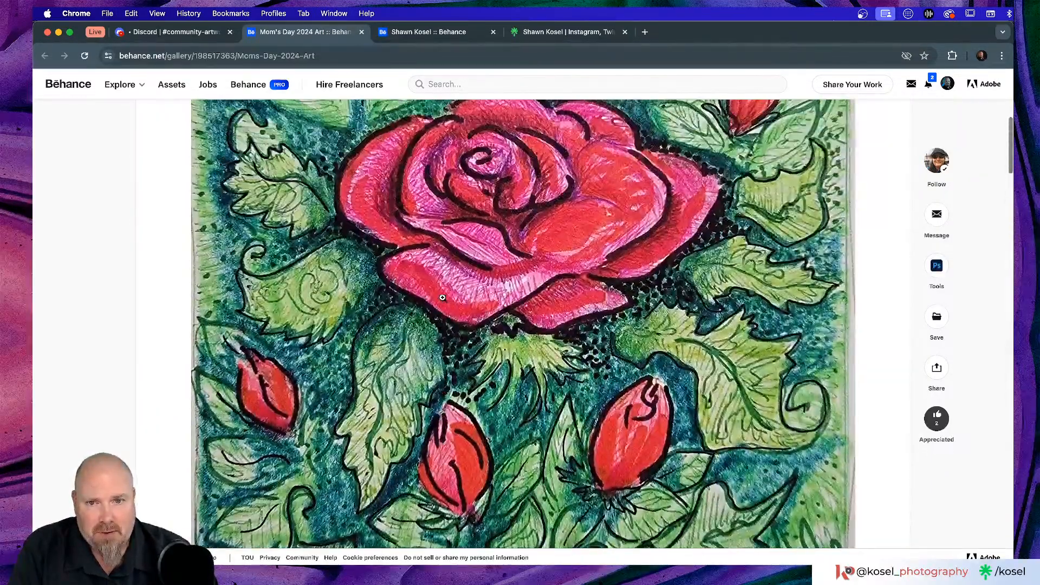
{"action": "left_click", "coordinate": [542, 242]}
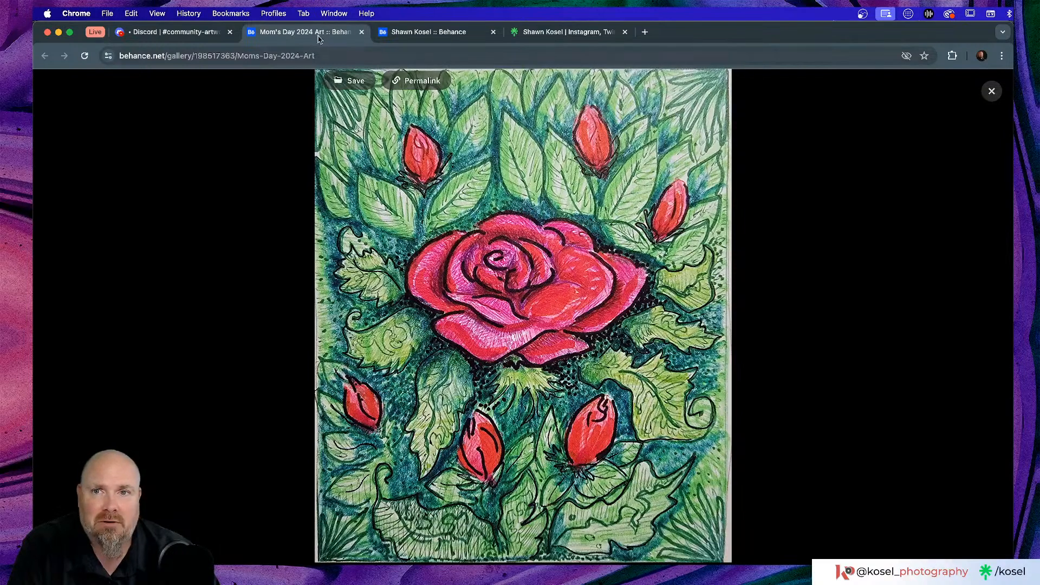
Close the Mom's Day project, check the newest community-artwork posts in Discord and open the project-feedback channel
{"action": "left_click", "coordinate": [362, 33]}
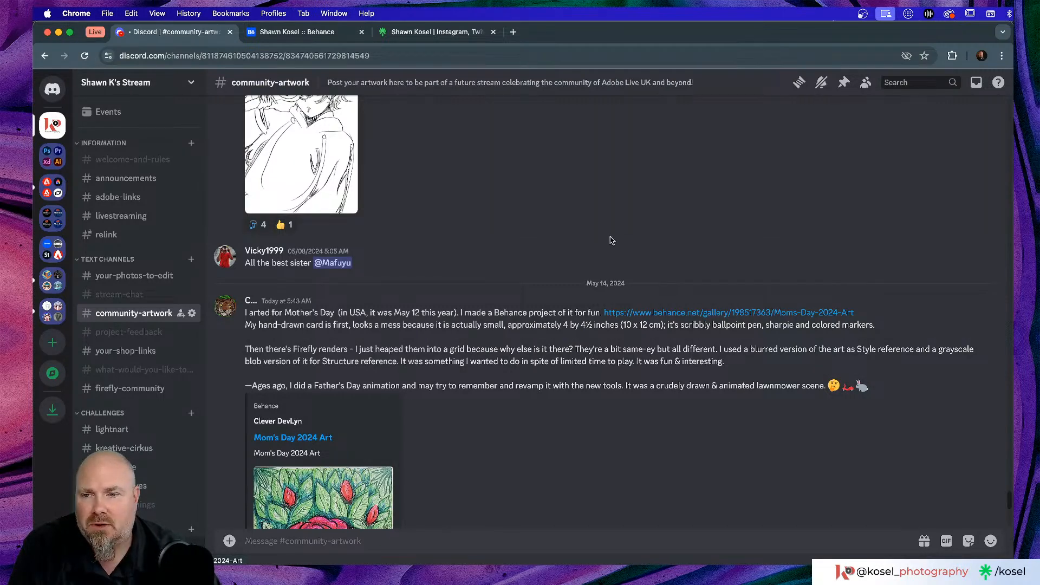
{"action": "scroll", "coordinate": [524, 207], "scroll_direction": "down", "scroll_amount": 8}
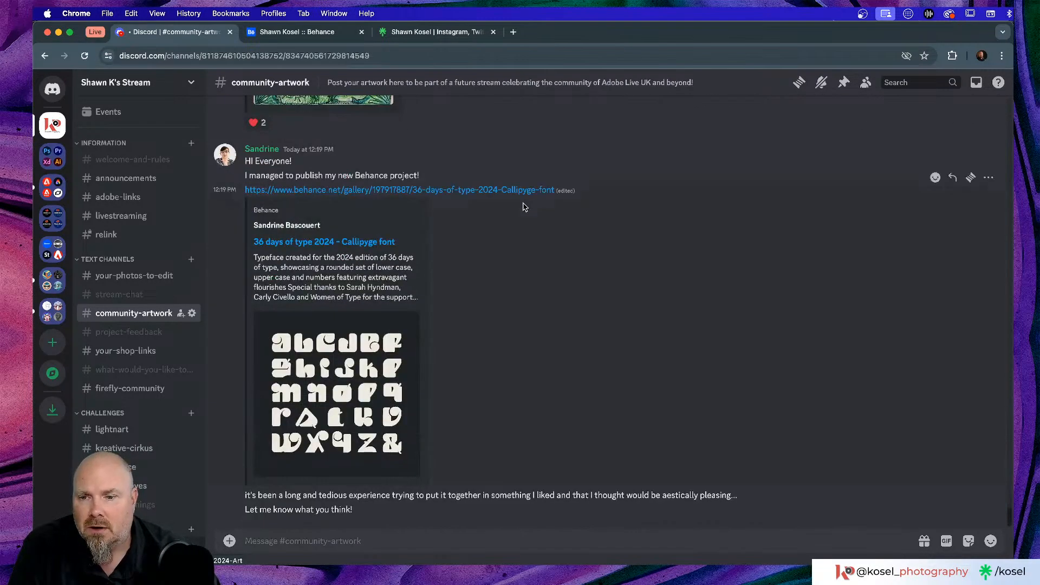
{"action": "left_click", "coordinate": [139, 335]}
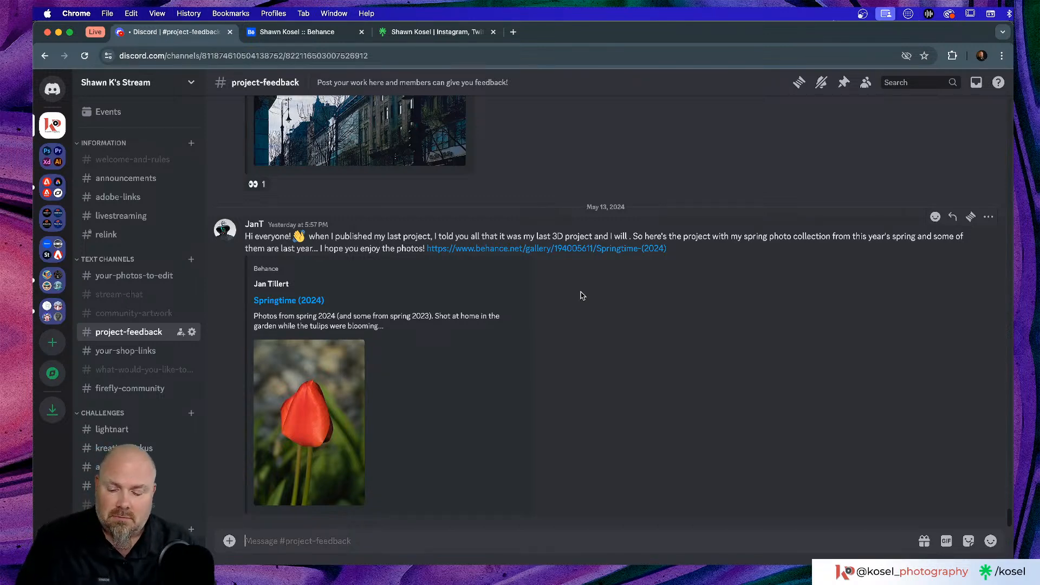
Switch to Adobe Character Animator and calibrate the camera's starting pose for the SlothPuppet in Scene 10
{"action": "key", "text": "super+Tab"}
{"action": "key", "text": "super+Tab"}
{"action": "key", "text": "super+Tab"}
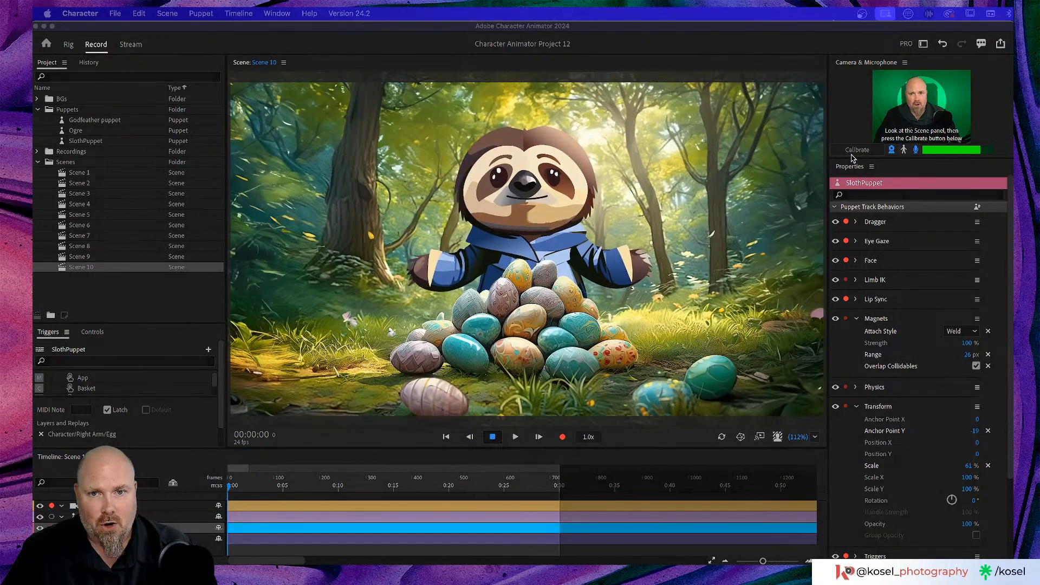
{"action": "left_click", "coordinate": [852, 155]}
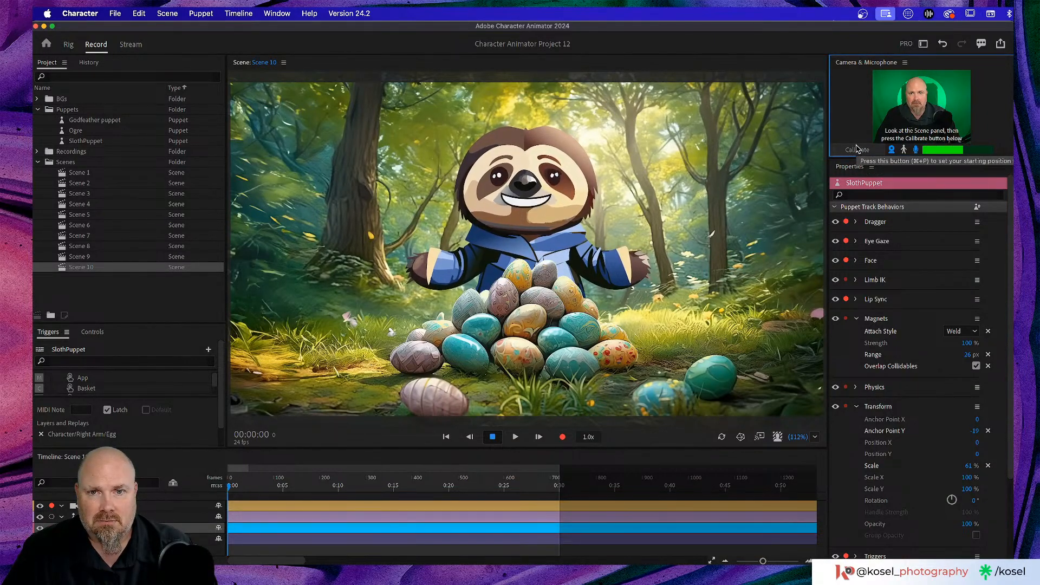
{"action": "left_click", "coordinate": [857, 149]}
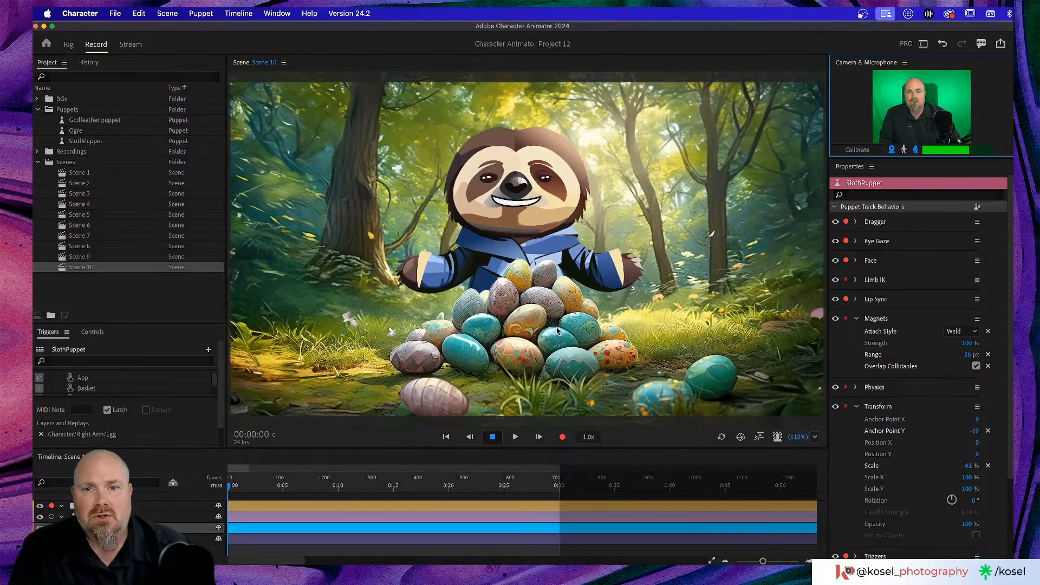
Show the SlothPuppet's performance controls and enlarge their area to reveal the second row
{"action": "left_click", "coordinate": [103, 333]}
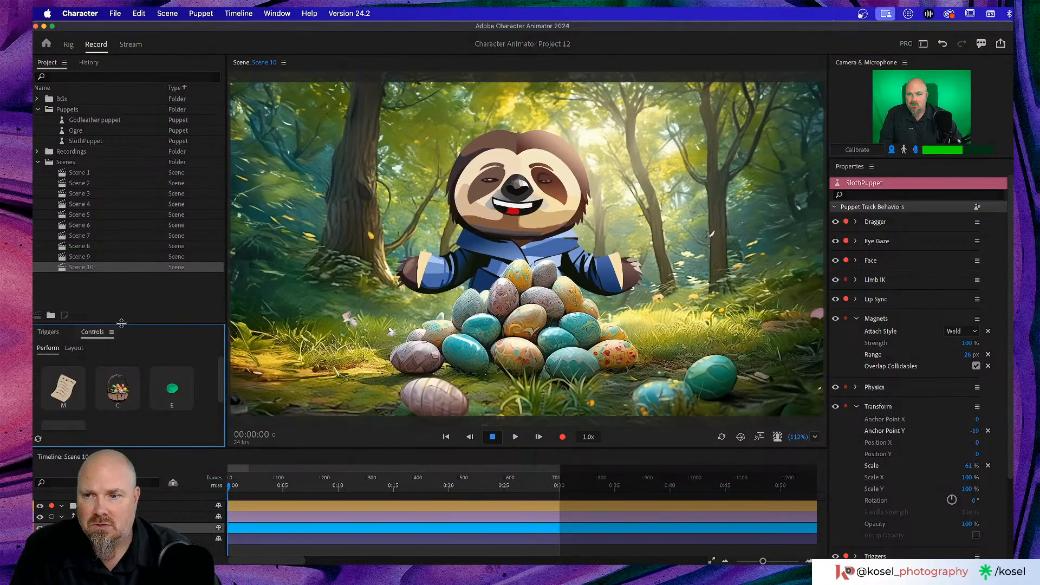
{"action": "left_click_drag", "start_coordinate": [123, 324], "coordinate": [123, 292]}
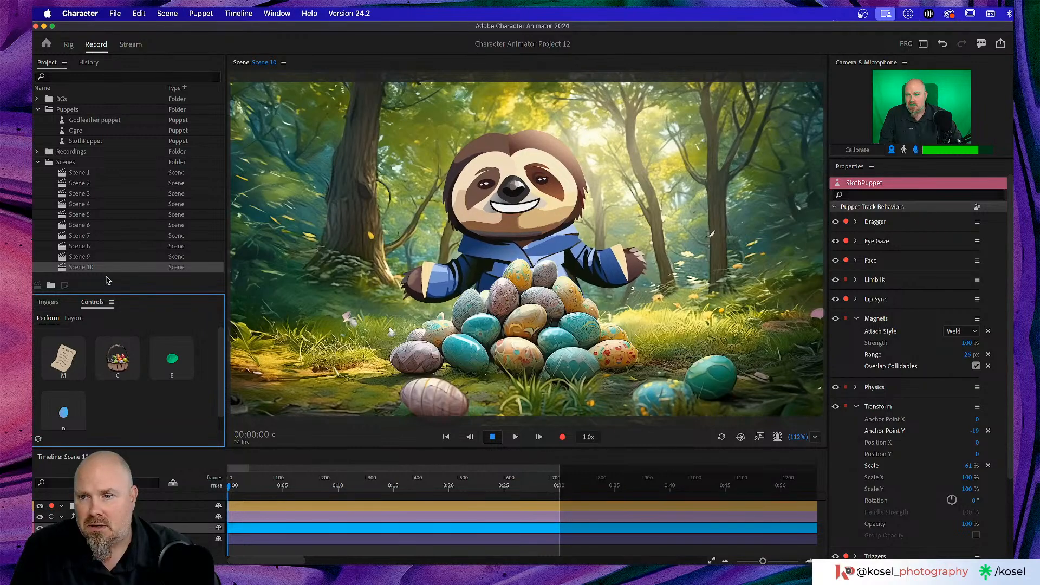
Hide the Foreground-eggs layer in Scene 10 to reveal the sloth's full body
{"action": "left_click", "coordinate": [51, 519]}
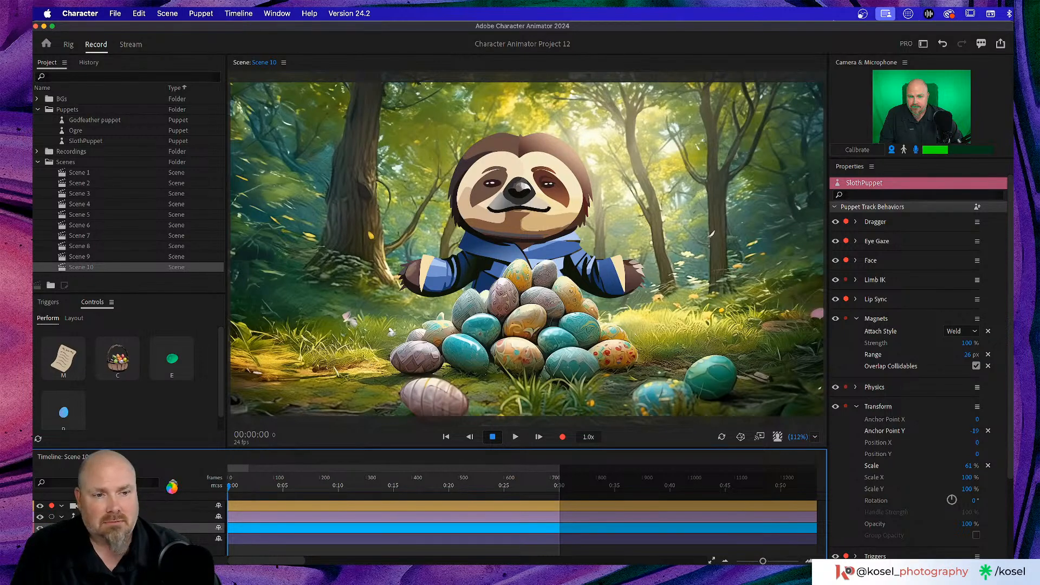
{"action": "left_click", "coordinate": [36, 520]}
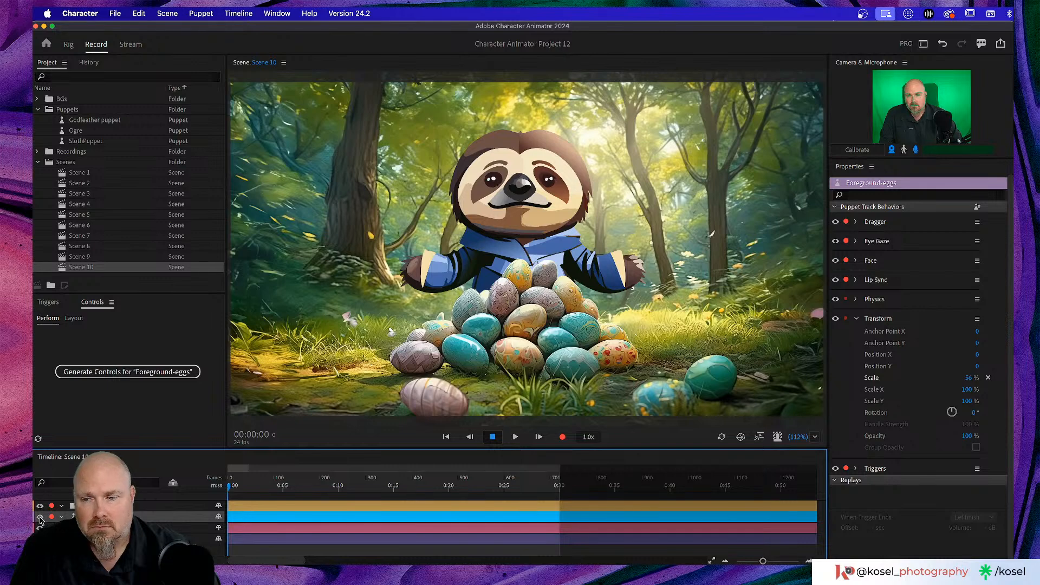
{"action": "left_click", "coordinate": [40, 518]}
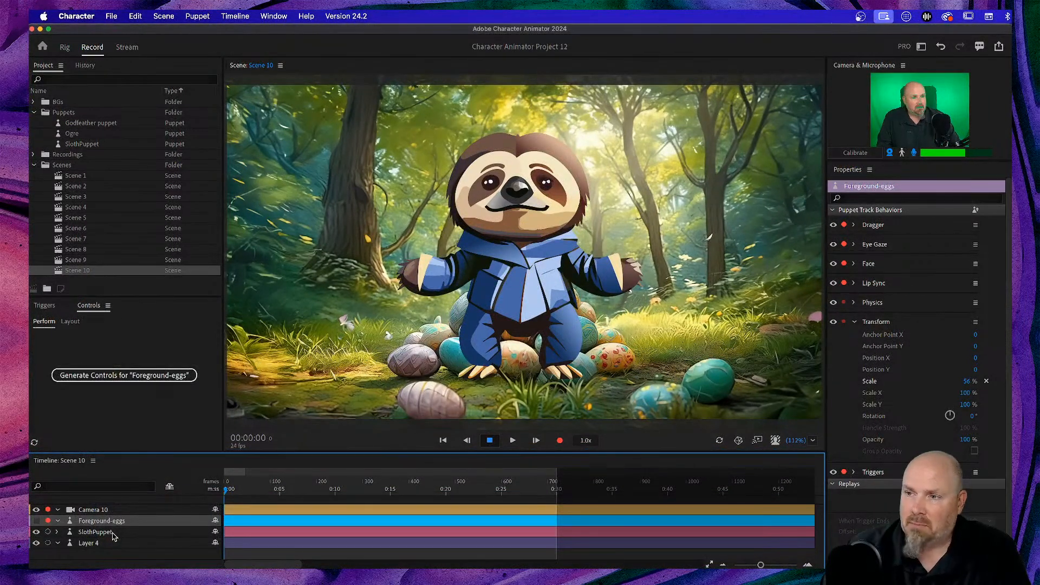
Raise both of the SlothPuppet's hands slightly and set its Face smoothing to 56%
{"action": "left_click", "coordinate": [114, 535]}
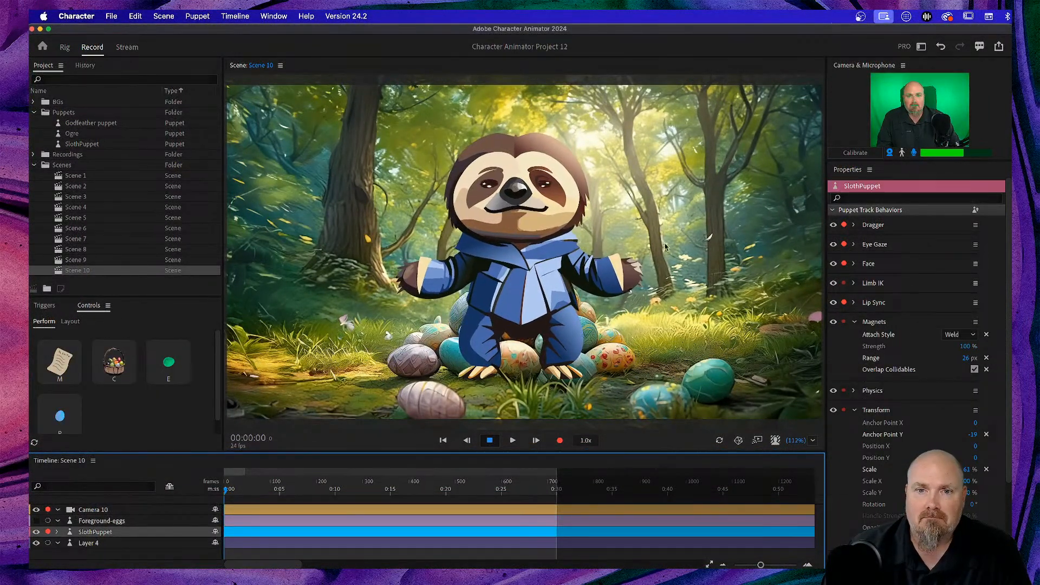
{"action": "left_click_drag", "start_coordinate": [629, 266], "coordinate": [631, 242]}
{"action": "left_click_drag", "start_coordinate": [412, 283], "coordinate": [404, 243]}
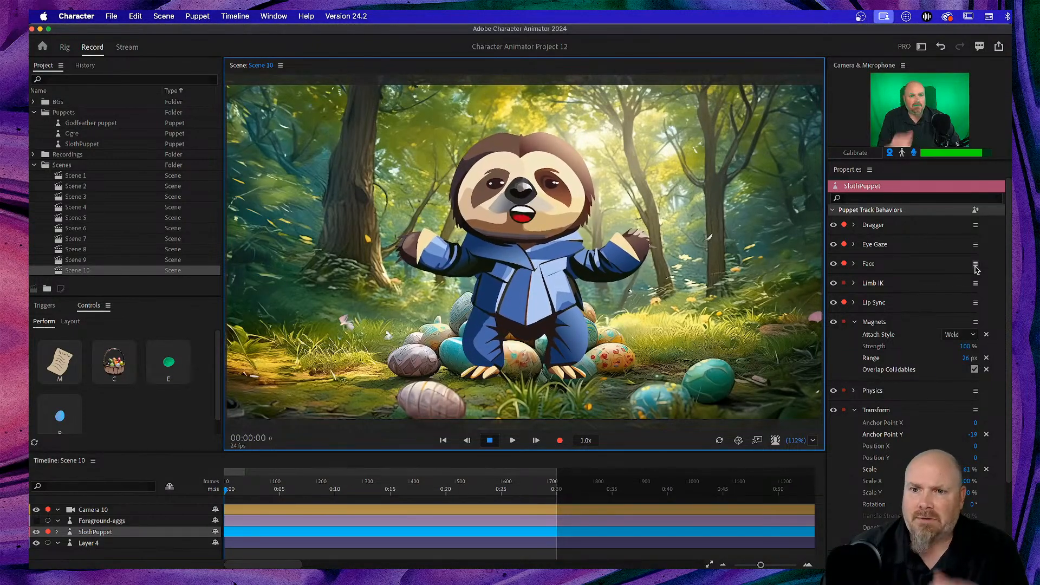
{"action": "left_click", "coordinate": [854, 263]}
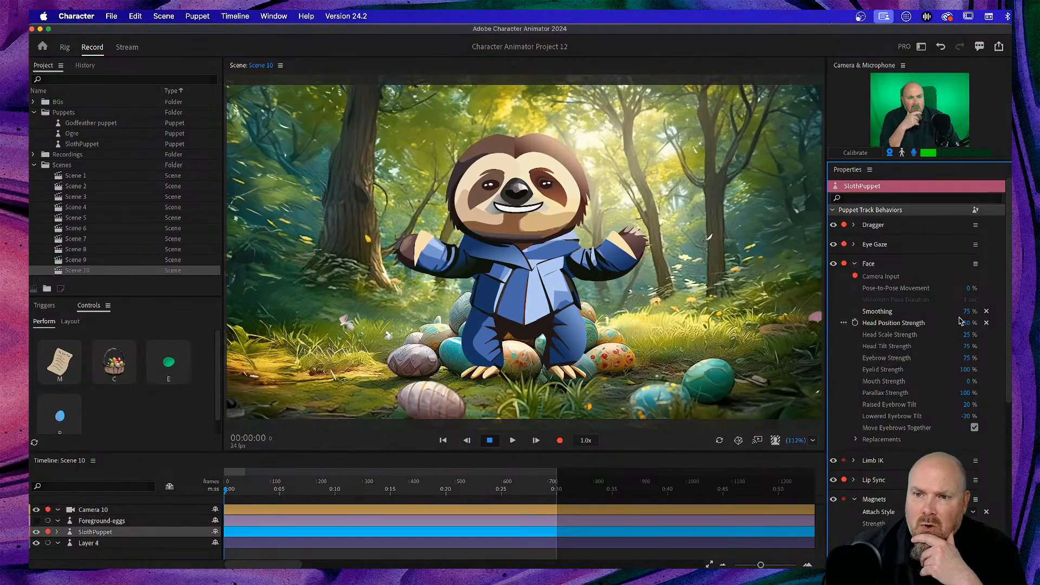
{"action": "left_click_drag", "start_coordinate": [964, 312], "coordinate": [956, 313]}
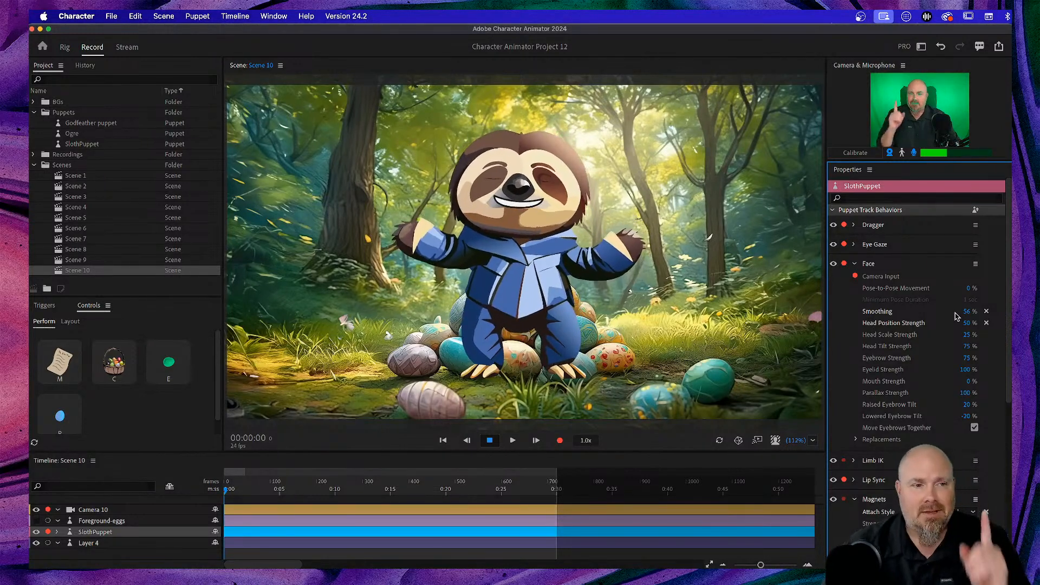
Open Scene 2, select the Godfeather puppet and enlarge the scene view to 170%
{"action": "left_click", "coordinate": [79, 197]}
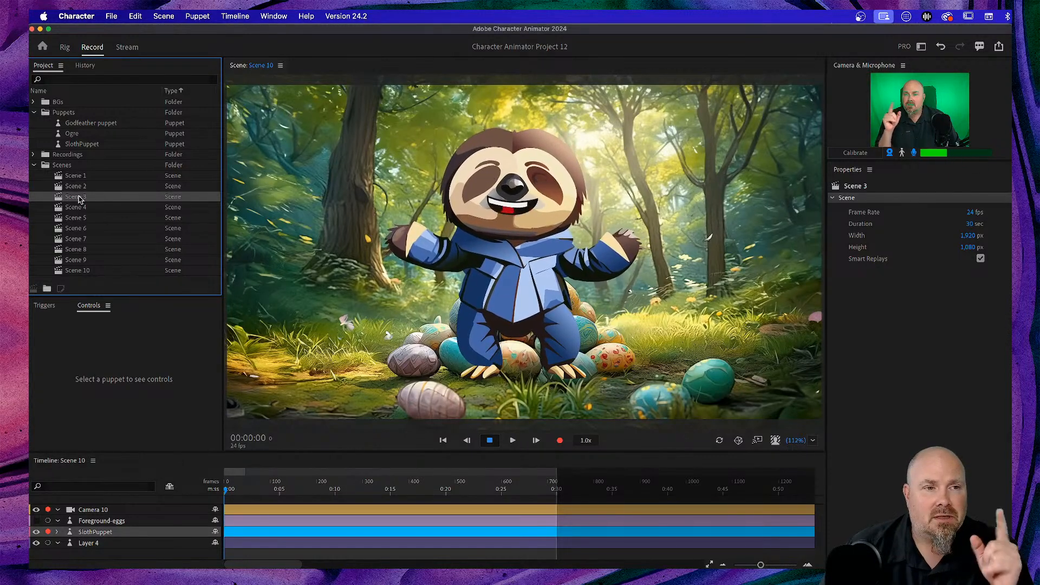
{"action": "left_click", "coordinate": [80, 190]}
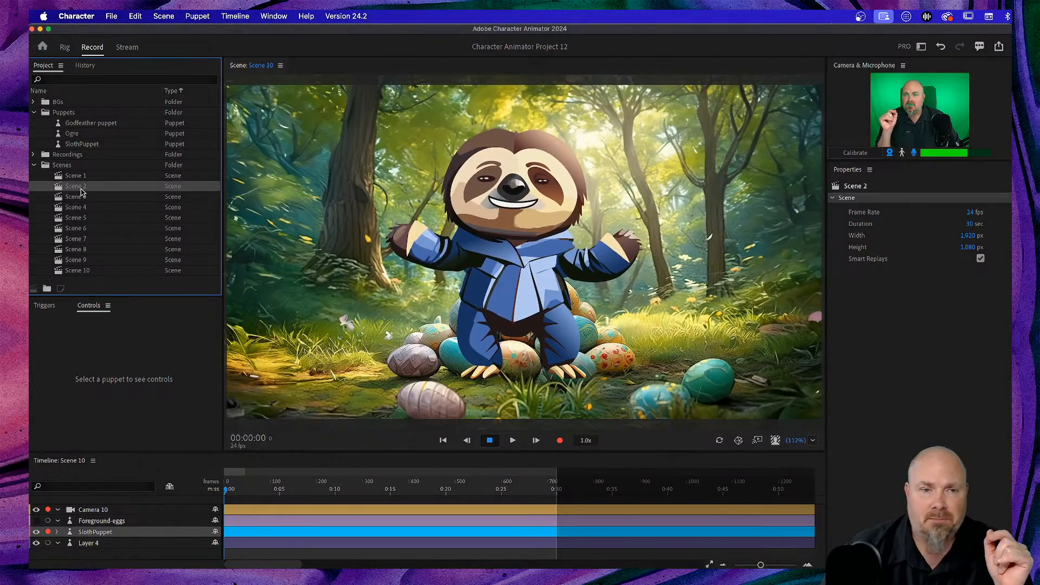
{"action": "double_click", "coordinate": [80, 190]}
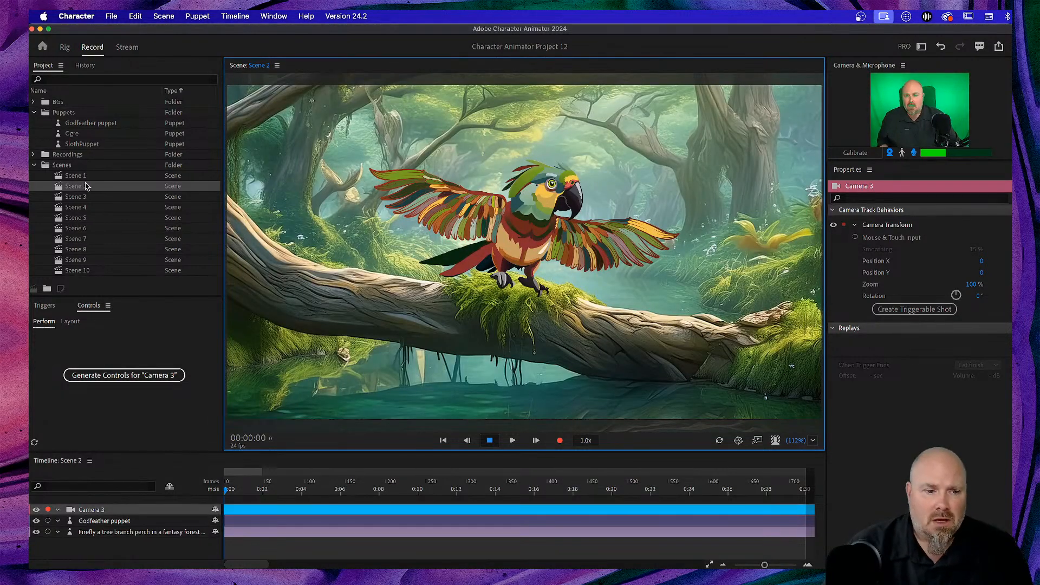
{"action": "left_click", "coordinate": [123, 525]}
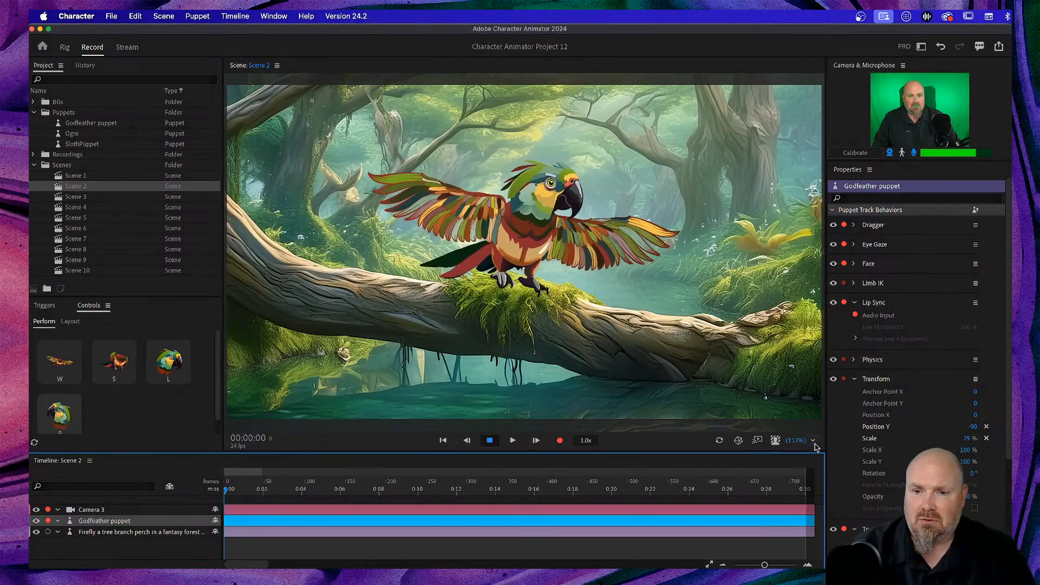
{"action": "left_click_drag", "start_coordinate": [796, 440], "coordinate": [832, 441]}
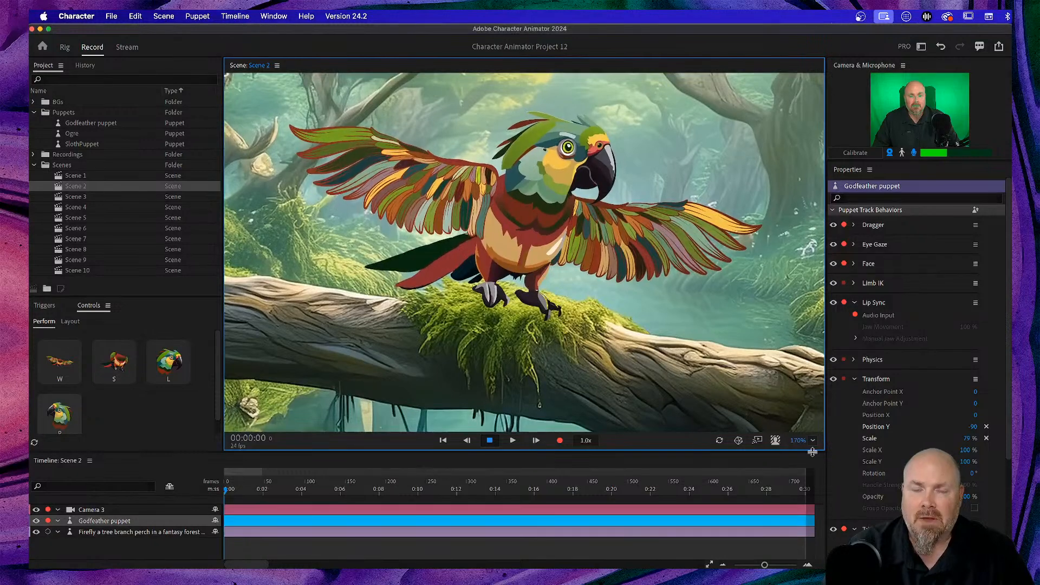
Play the opening of Scene 2, stop it and return the playhead to the start
{"action": "key", "text": "space"}
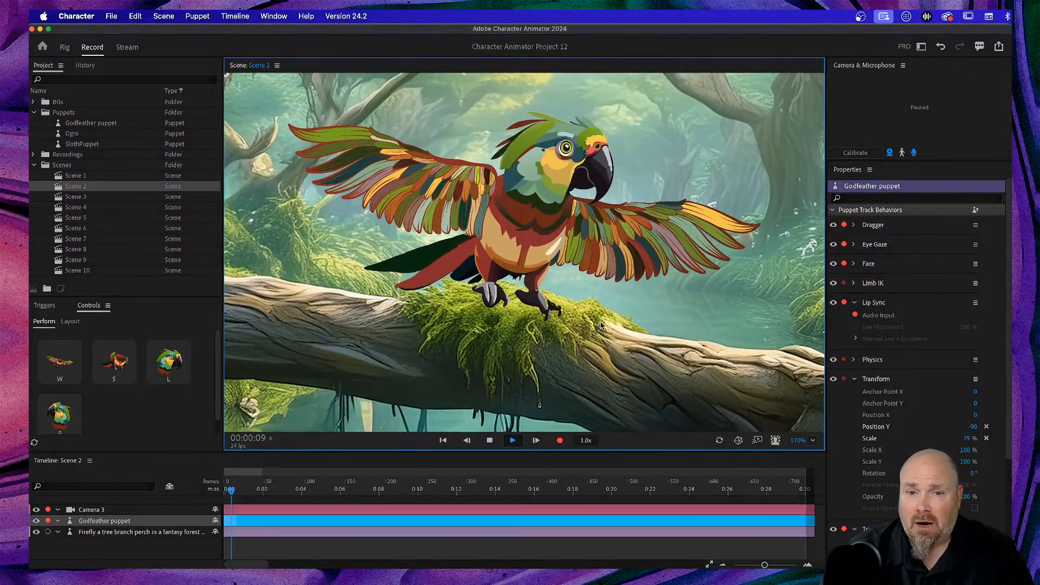
{"action": "key", "text": "space"}
{"action": "left_click_drag", "start_coordinate": [253, 492], "coordinate": [191, 496]}
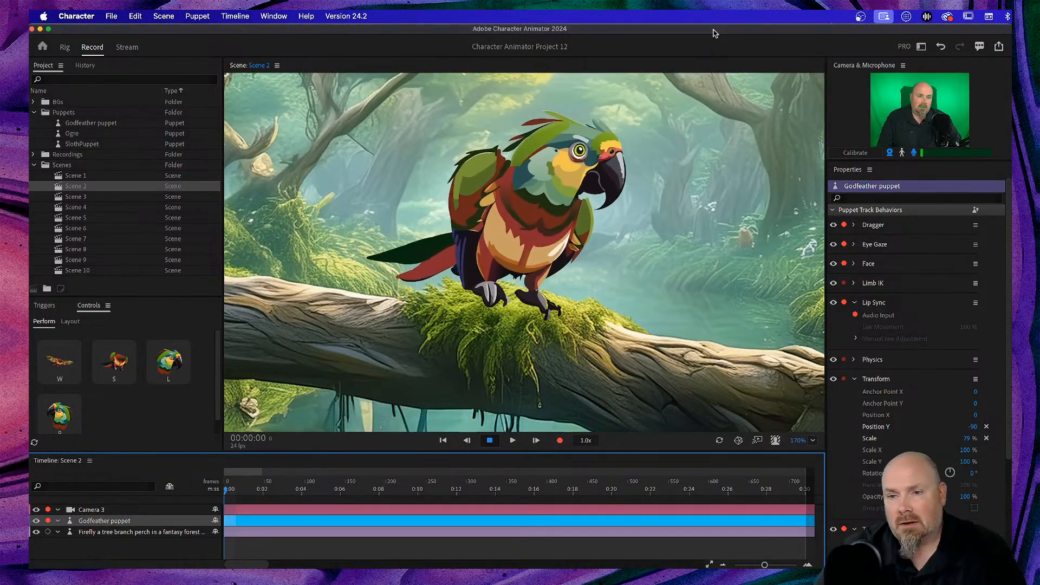
Perform the Godfeather puppet's head-turn and wing triggers, finishing with its wings spread
{"action": "key", "text": "w"}
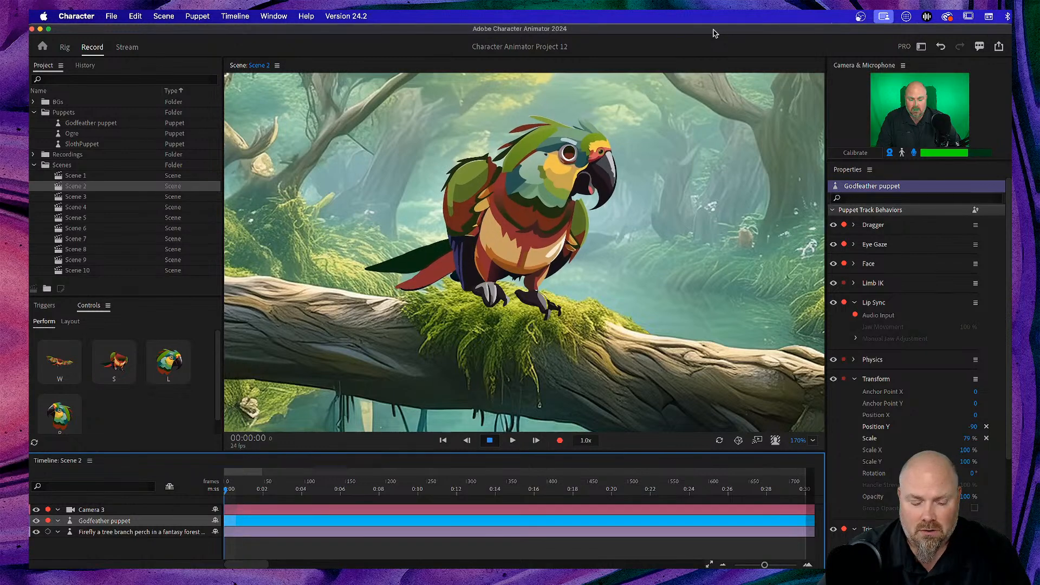
{"action": "key", "text": "r"}
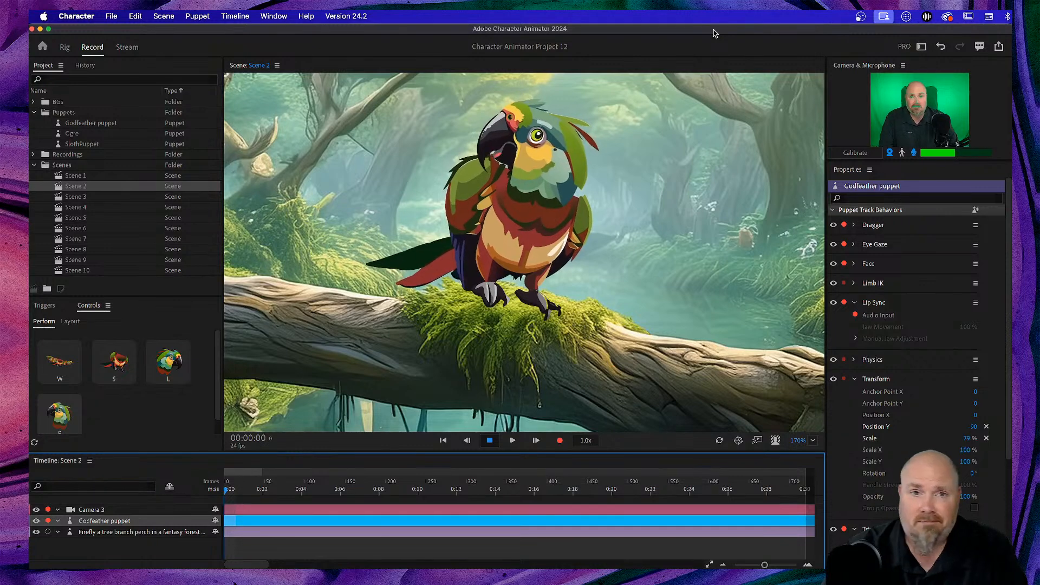
{"action": "key", "text": "r"}
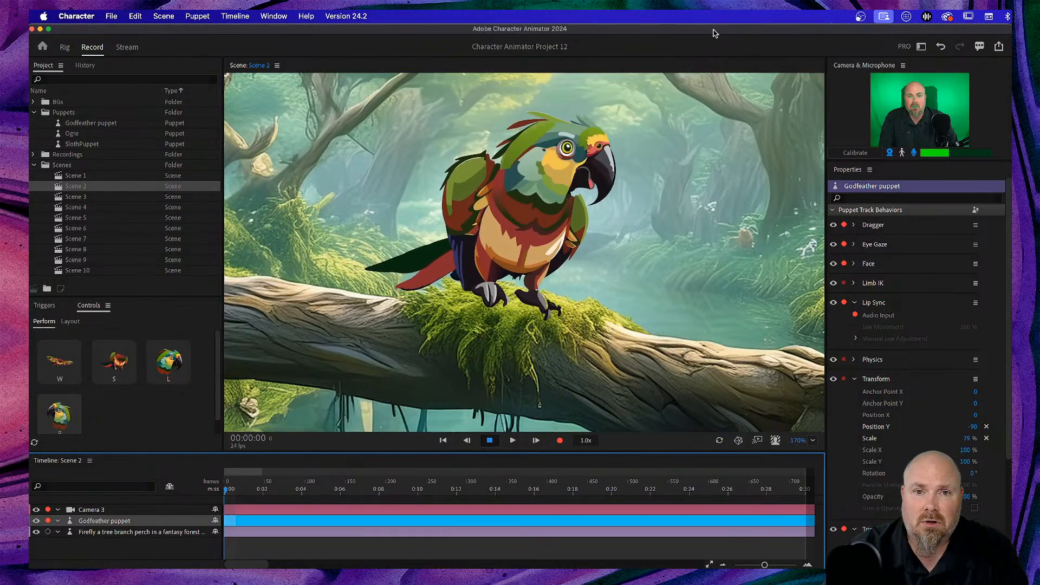
{"action": "key", "text": "r"}
{"action": "key", "text": "r"}
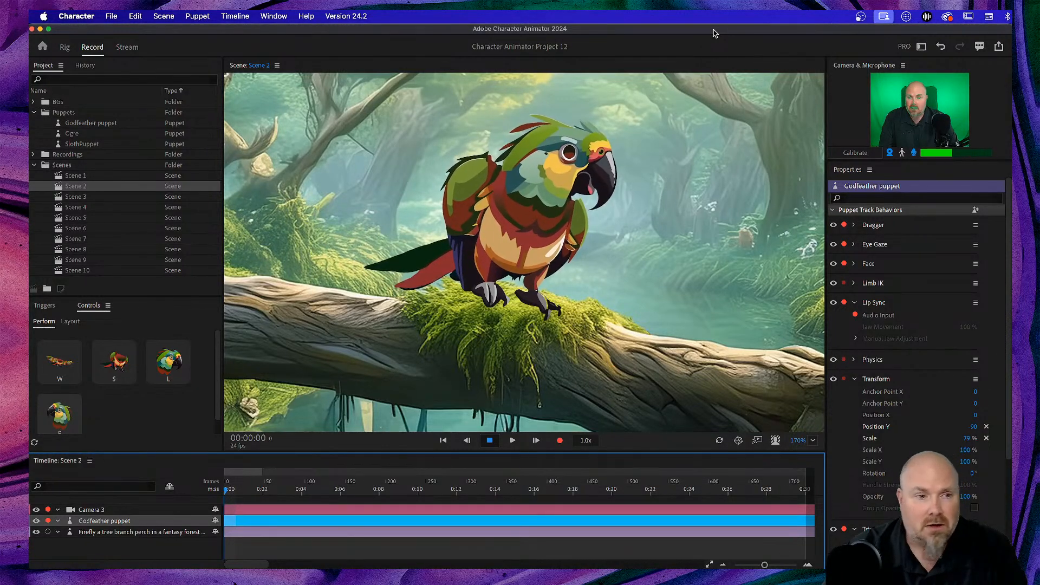
{"action": "key", "text": "w"}
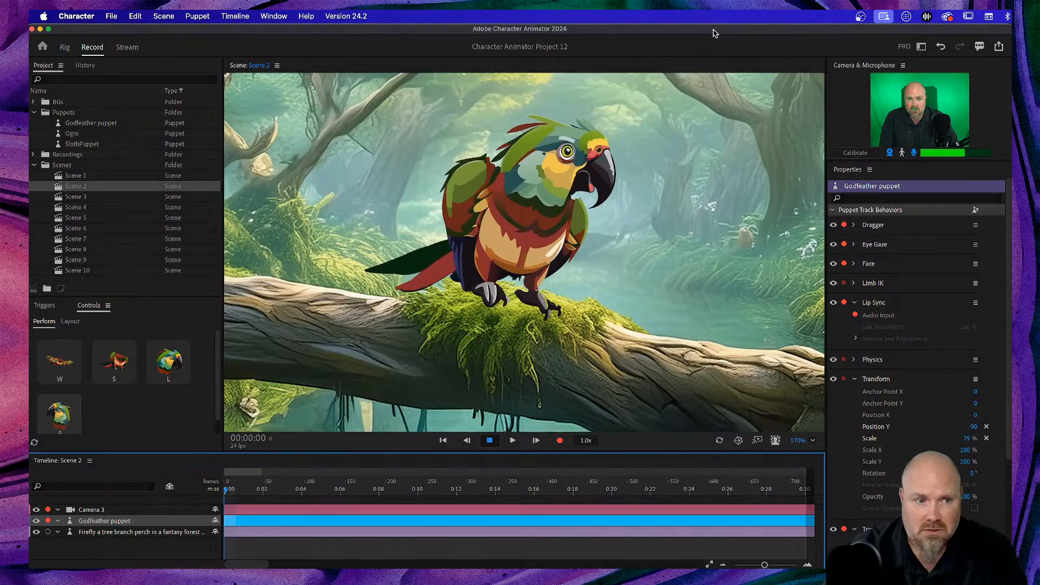
{"action": "key", "text": "w"}
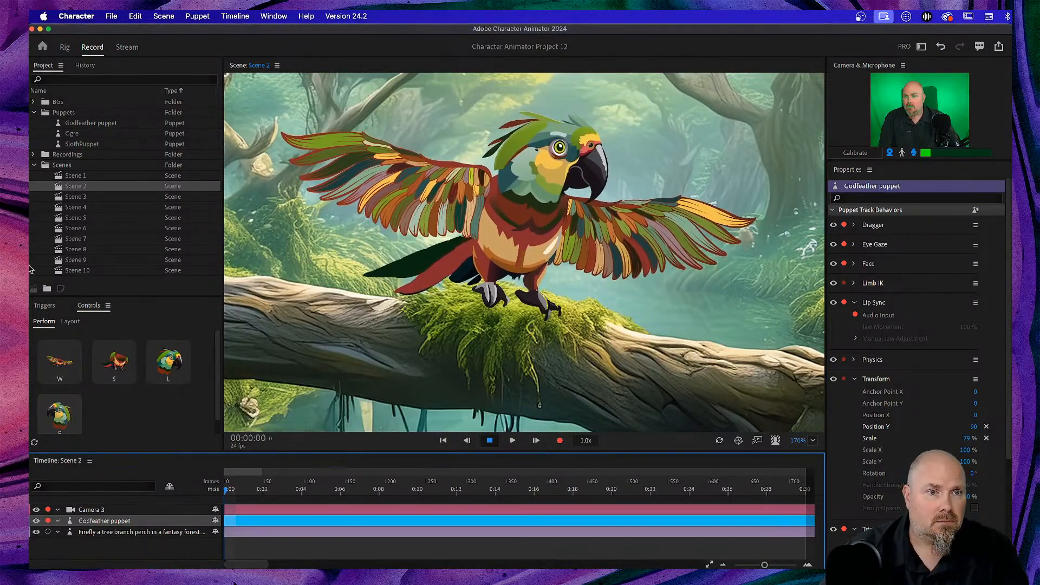
Open Scene 3 with the Ogre puppet in the rabbit office
{"action": "left_click", "coordinate": [107, 175]}
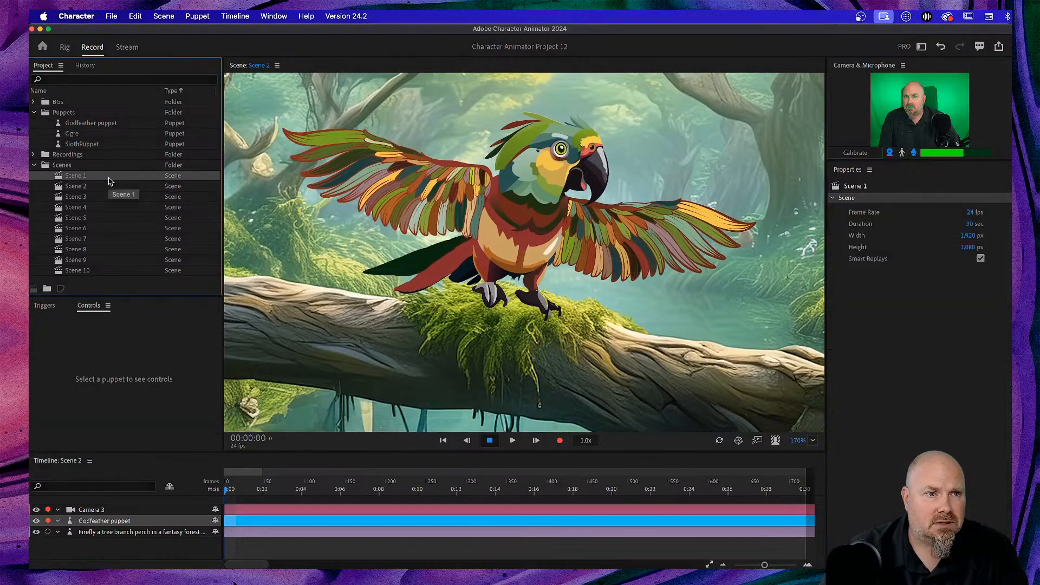
{"action": "left_click", "coordinate": [104, 198]}
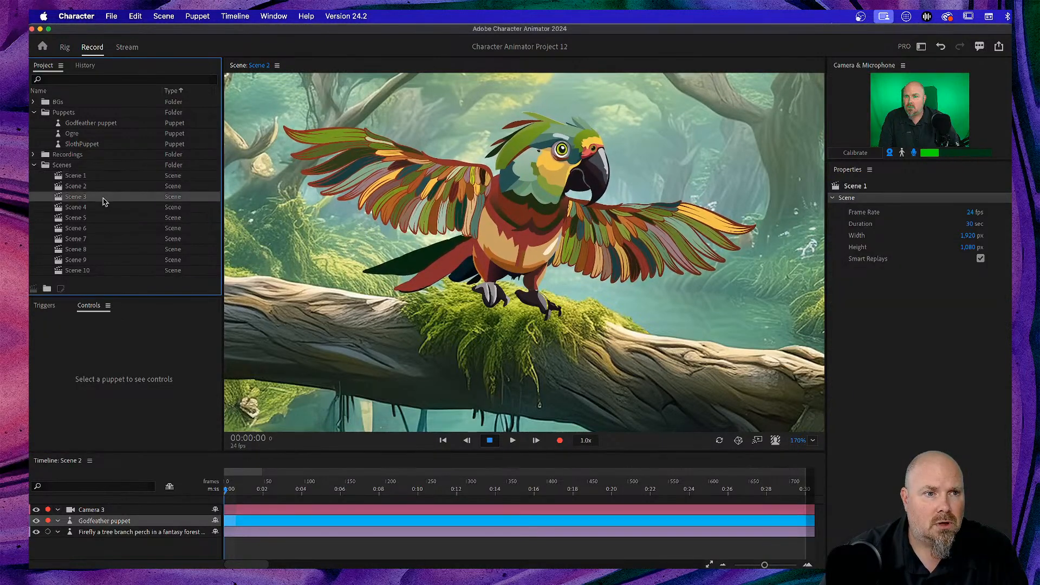
{"action": "double_click", "coordinate": [104, 198]}
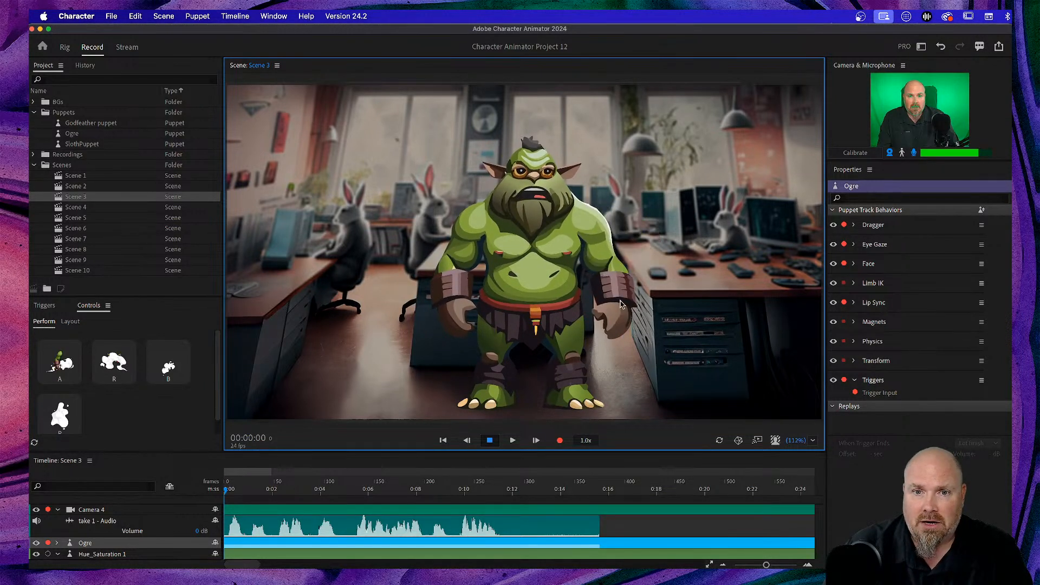
Revisit the Godfeather puppet in Scene 2 and switch back to Scene 3
{"action": "double_click", "coordinate": [85, 186]}
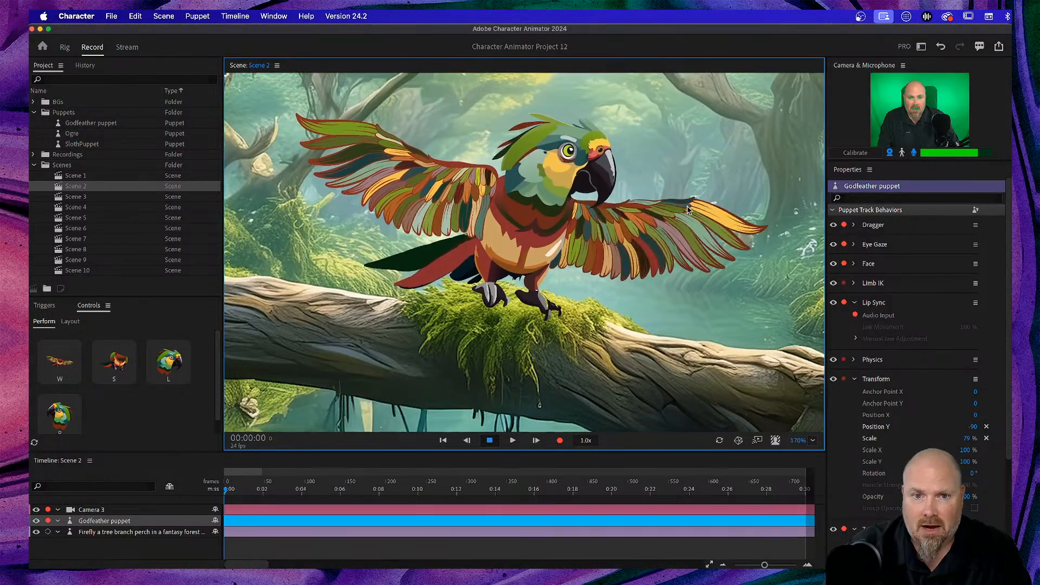
{"action": "left_click", "coordinate": [82, 198]}
{"action": "double_click", "coordinate": [81, 198]}
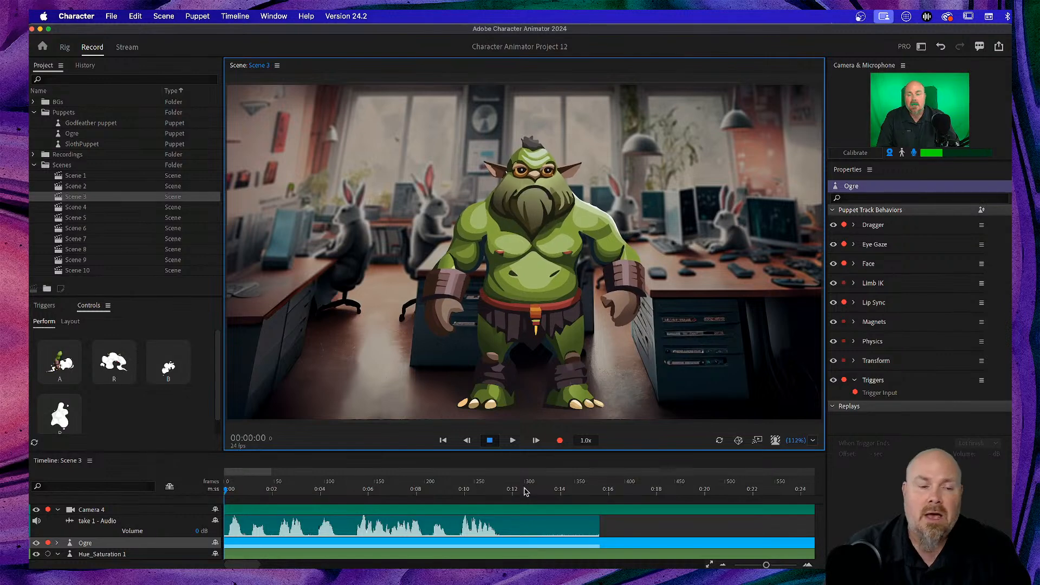
Try a close-up of the ogre with Camera 4 at 261% zoom and Position Y -201, and reset both values
{"action": "left_click", "coordinate": [92, 513]}
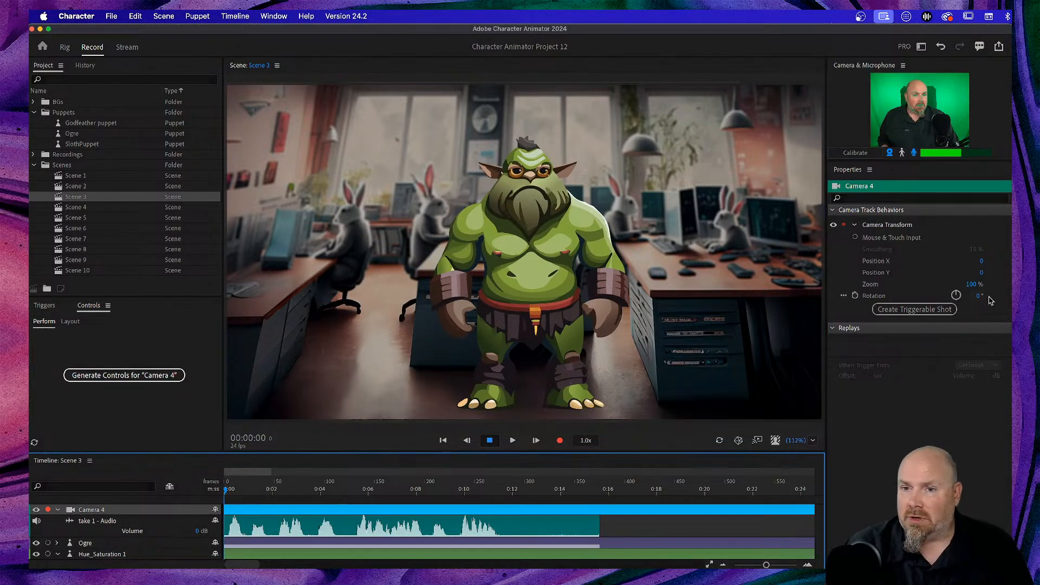
{"action": "left_click_drag", "start_coordinate": [973, 288], "coordinate": [938, 276]}
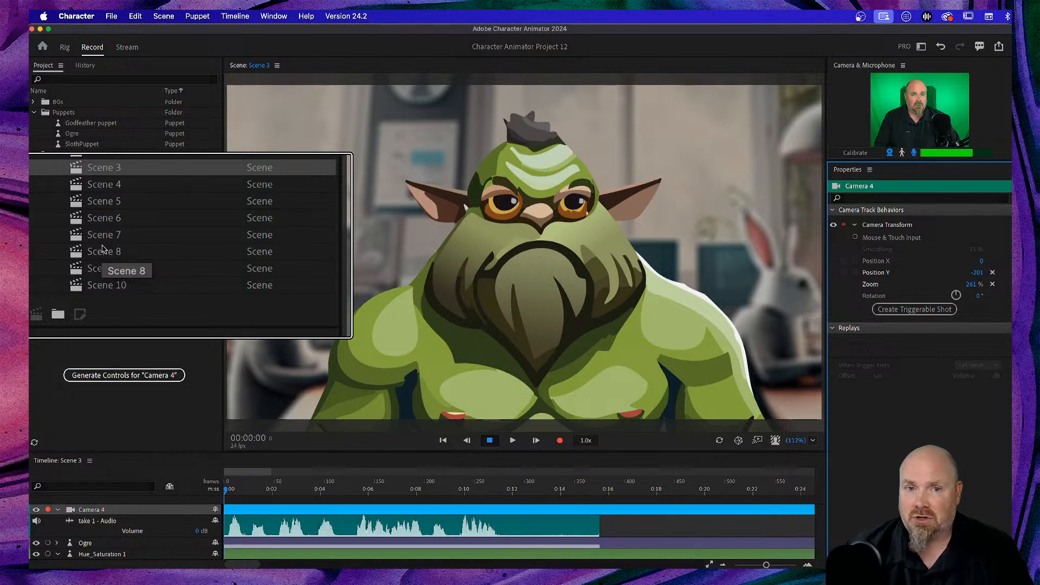
{"action": "left_click", "coordinate": [993, 273]}
{"action": "left_click", "coordinate": [993, 284]}
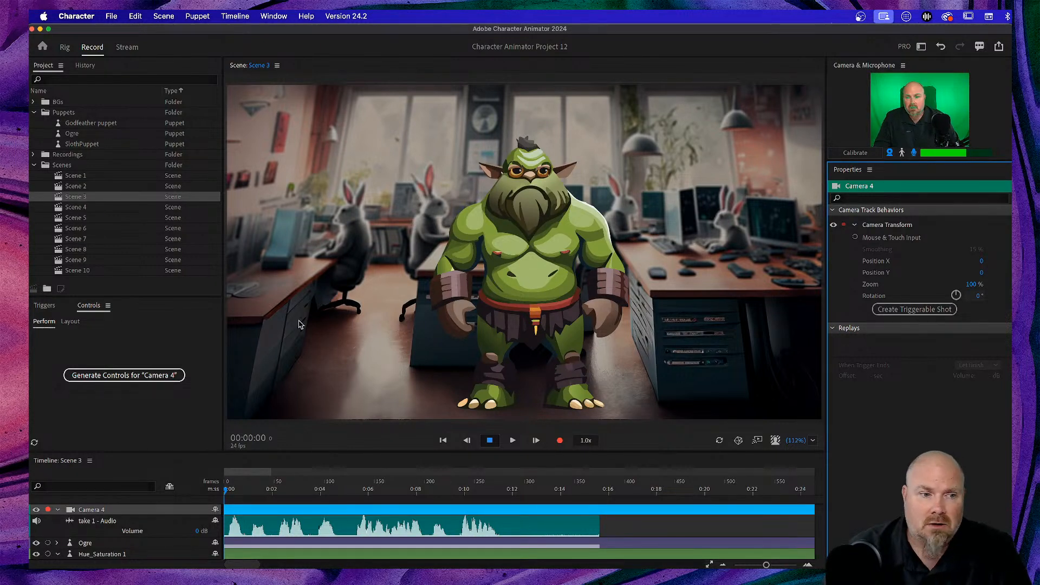
Perform the Ogre's triggers to give it an axe, rabbit ears, an egg basket and a shoulder parrot, moving both hands outward
{"action": "left_click", "coordinate": [102, 544]}
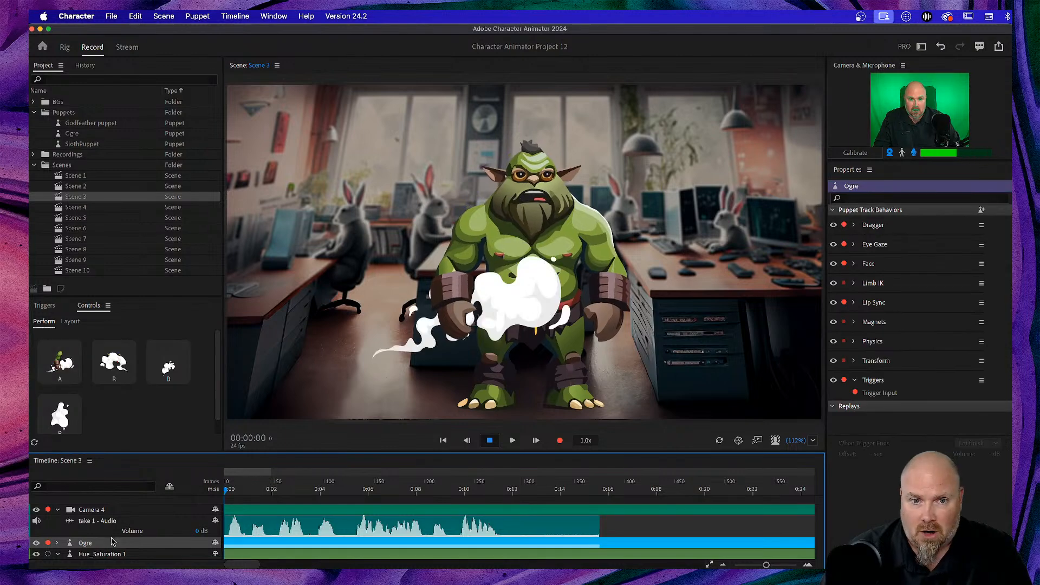
{"action": "left_click_drag", "start_coordinate": [455, 324], "coordinate": [428, 338]}
{"action": "key", "text": "r"}
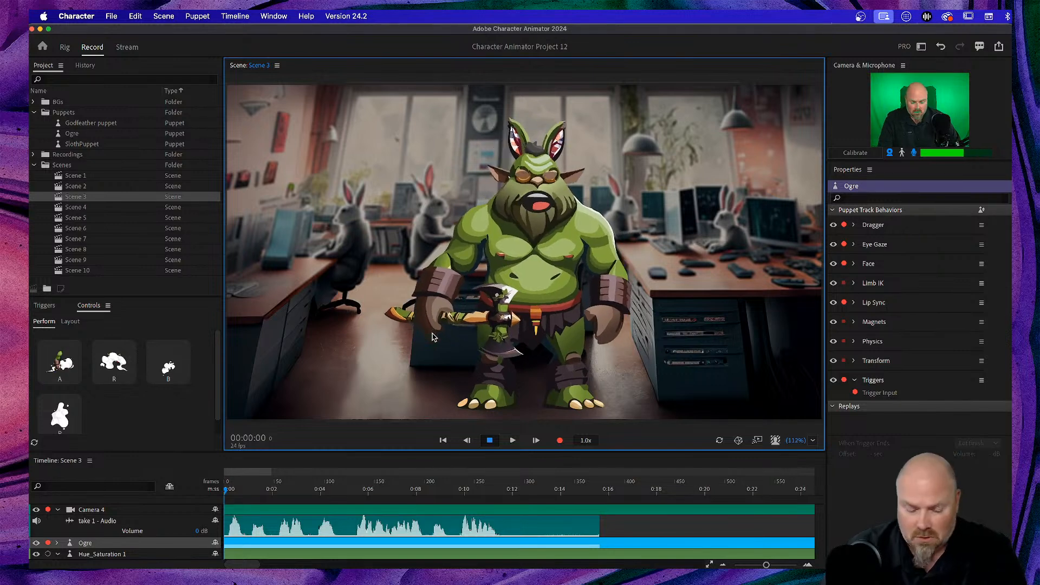
{"action": "key", "text": "b"}
{"action": "left_click_drag", "start_coordinate": [606, 325], "coordinate": [651, 289]}
{"action": "key", "text": "p"}
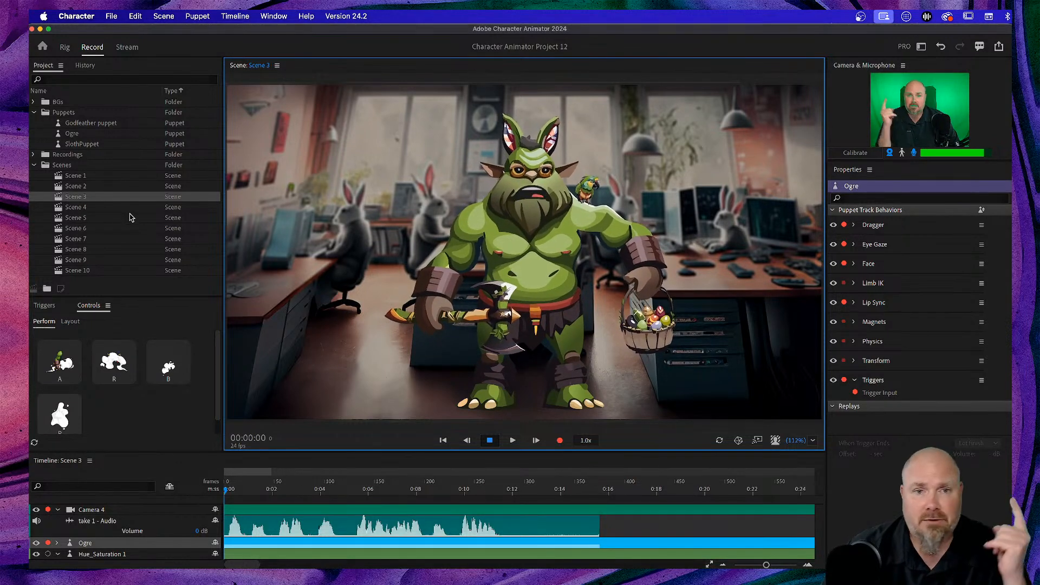
Return to Scene 10 and trigger the SlothPuppet's handheld letter on and off
{"action": "left_click", "coordinate": [115, 271]}
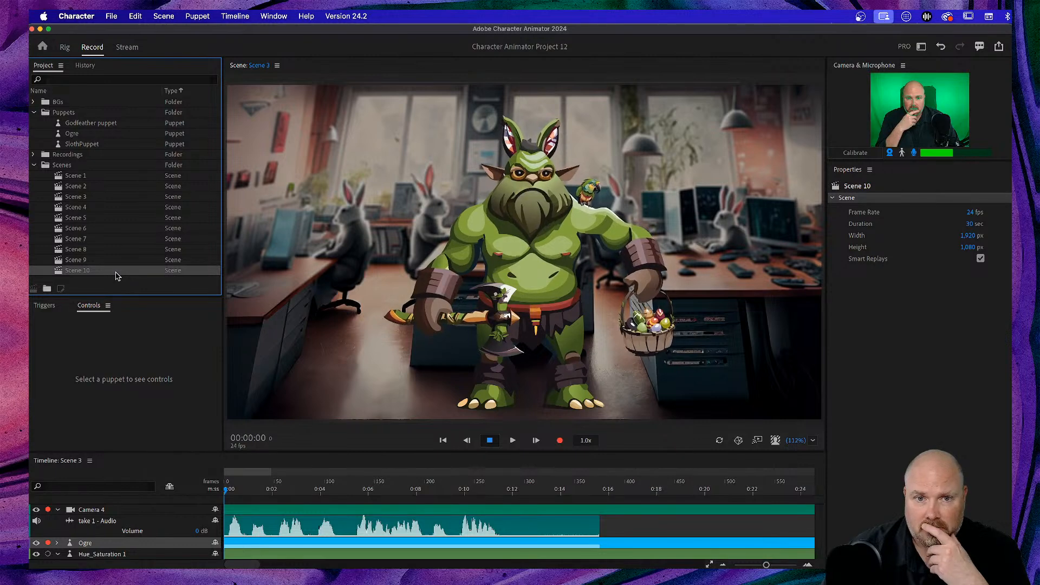
{"action": "double_click", "coordinate": [116, 274]}
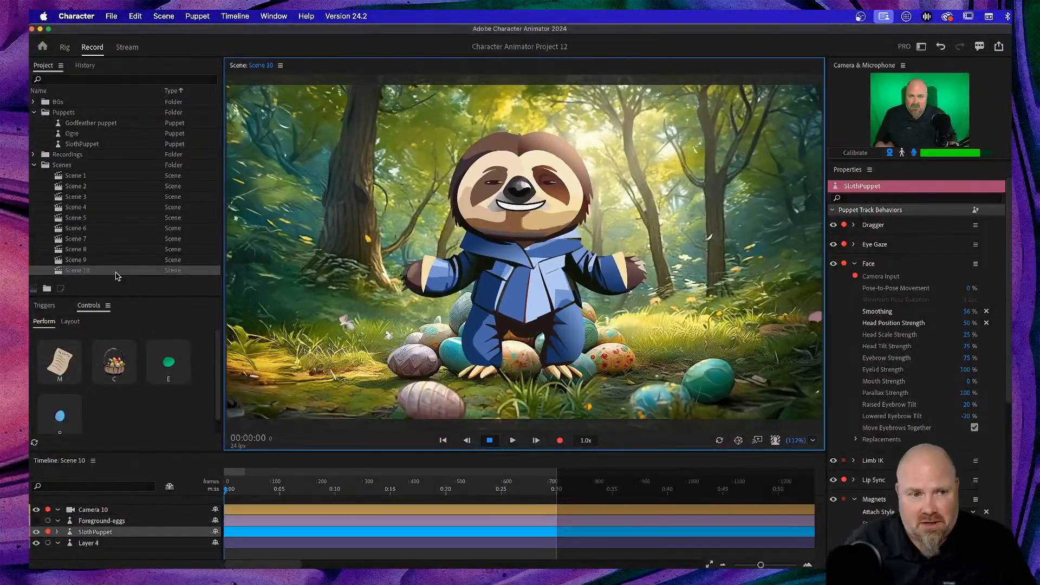
{"action": "key", "text": "m"}
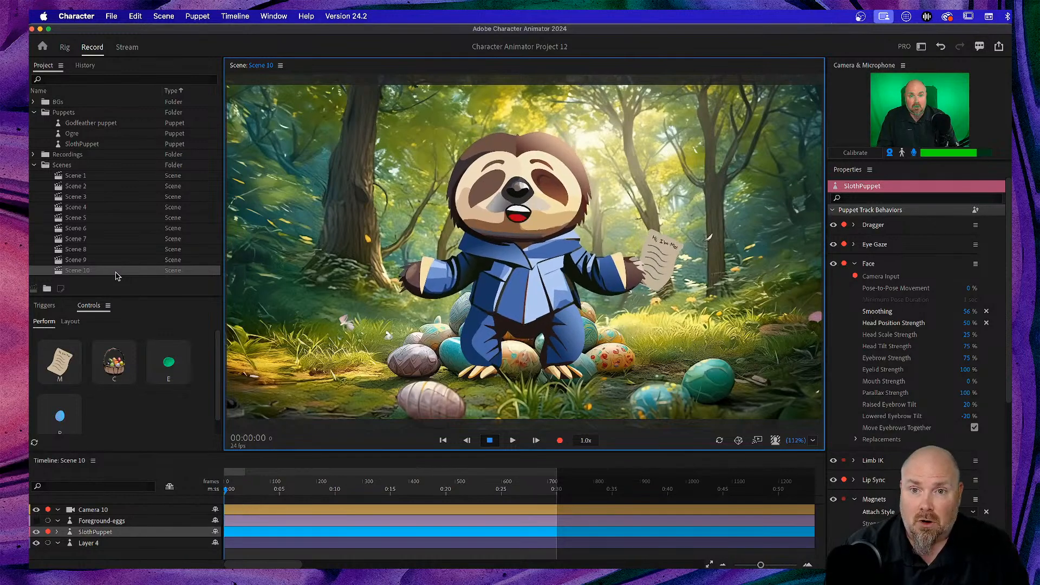
{"action": "key", "text": "m"}
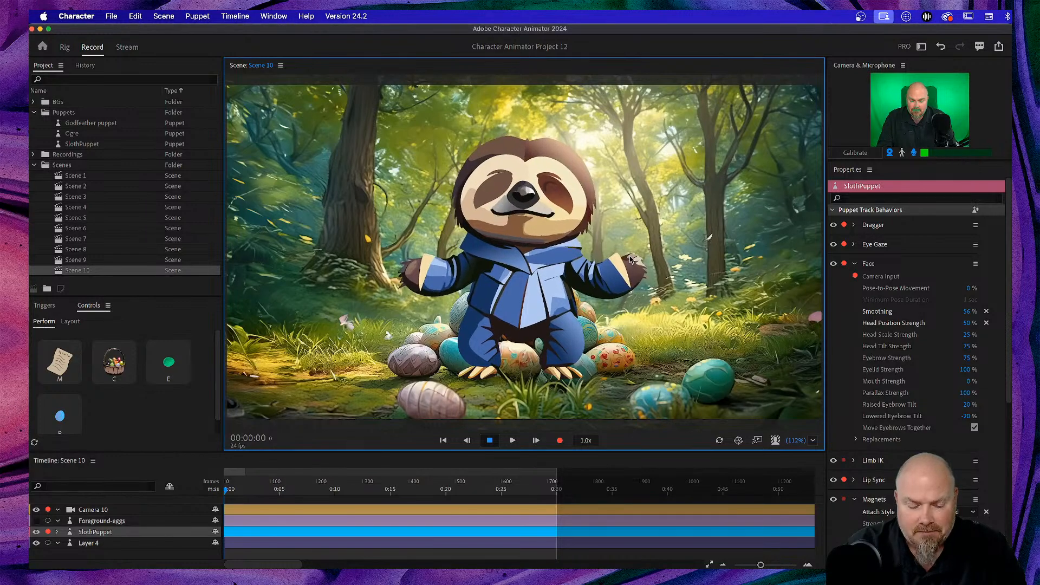
Trigger the SlothPuppet's handheld eggs and show the Foreground-eggs layer in front of the sloth
{"action": "key", "text": "c"}
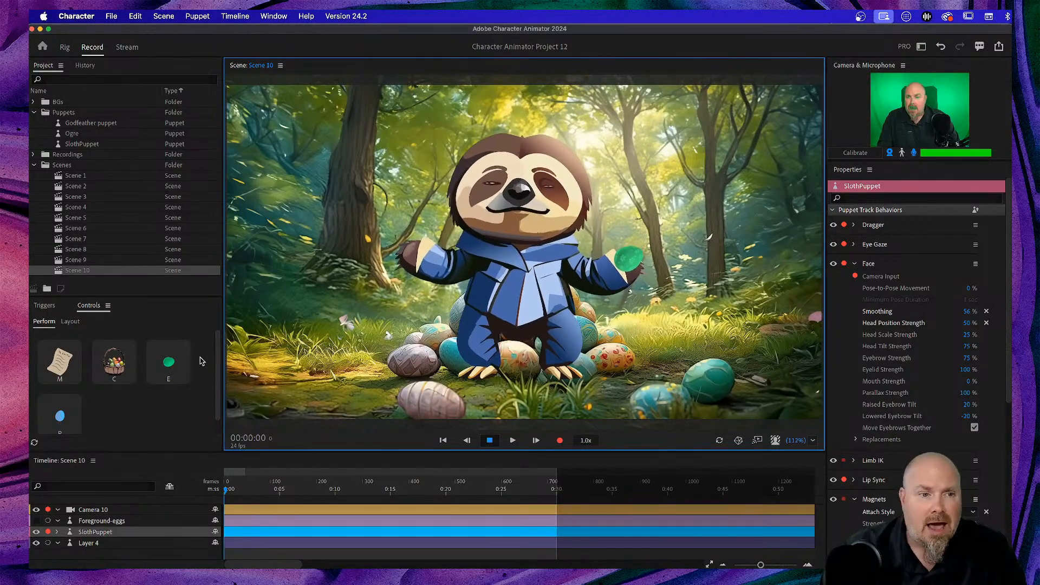
{"action": "scroll", "coordinate": [204, 360], "scroll_direction": "down", "scroll_amount": 1}
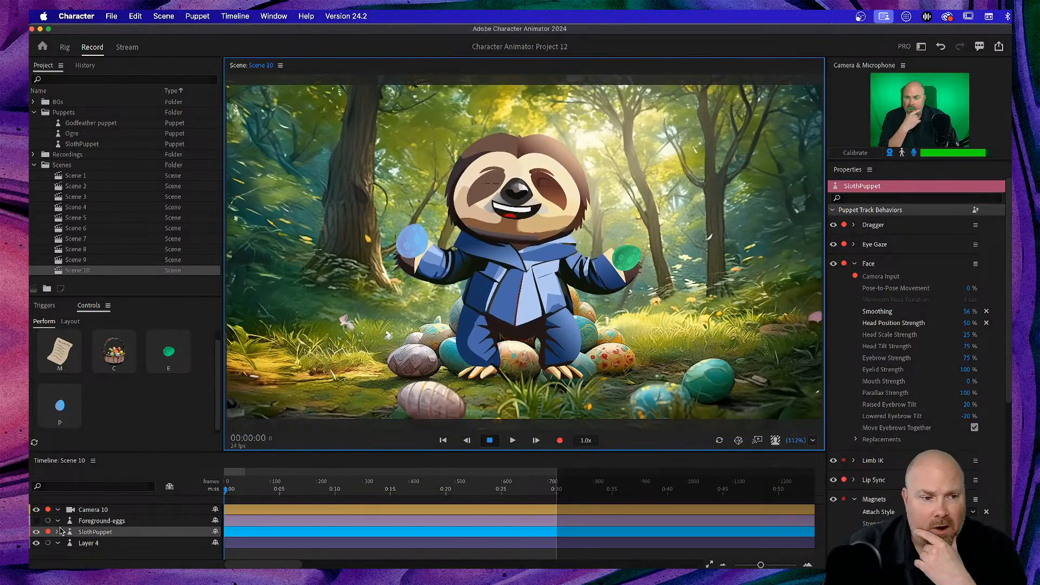
{"action": "left_click", "coordinate": [35, 521]}
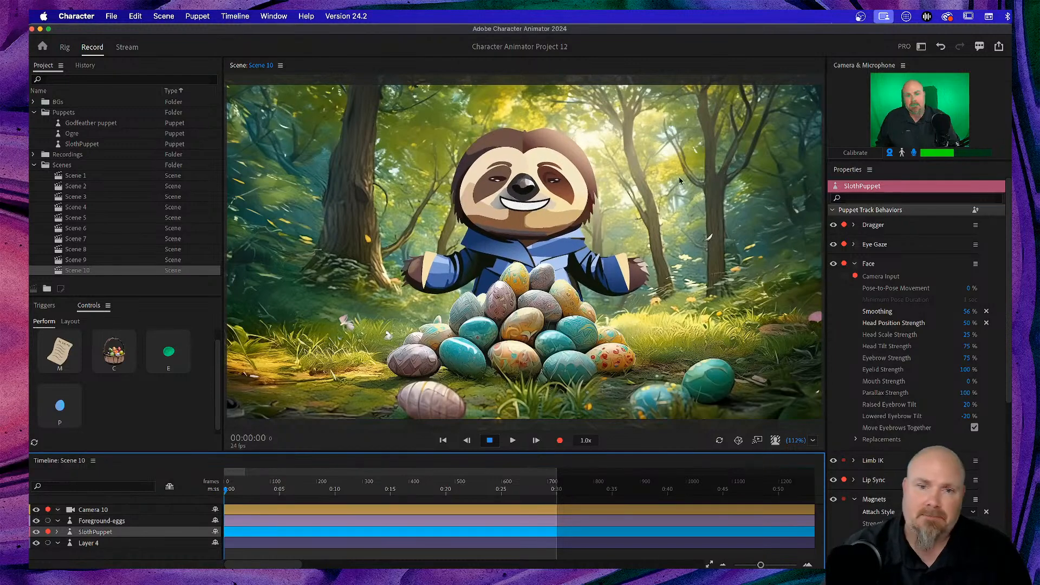
Raise the sloth's arms above the egg pile and trigger the green and blue eggs in its hands
{"action": "left_click", "coordinate": [620, 316]}
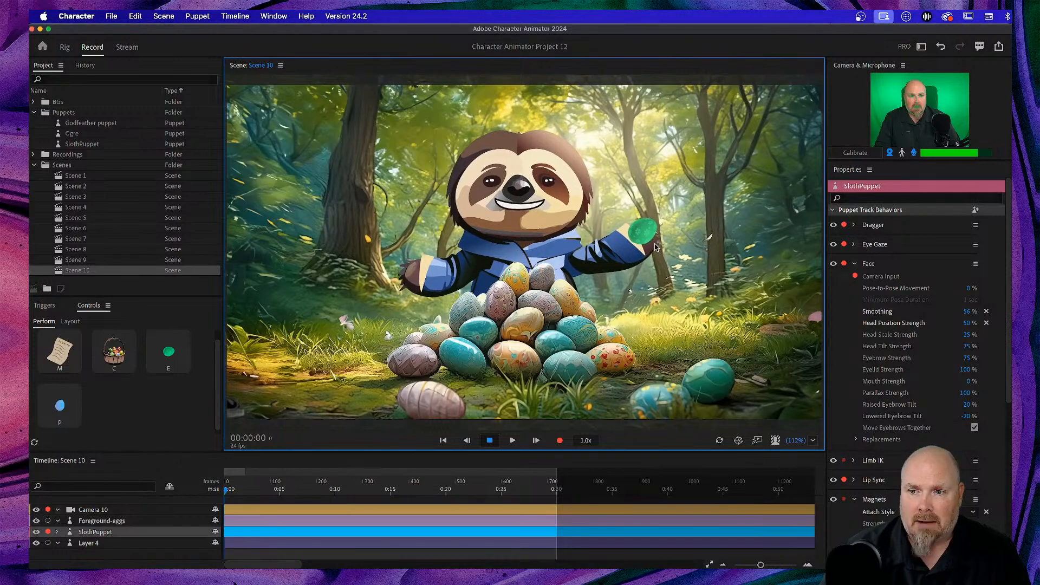
{"action": "key", "text": "e"}
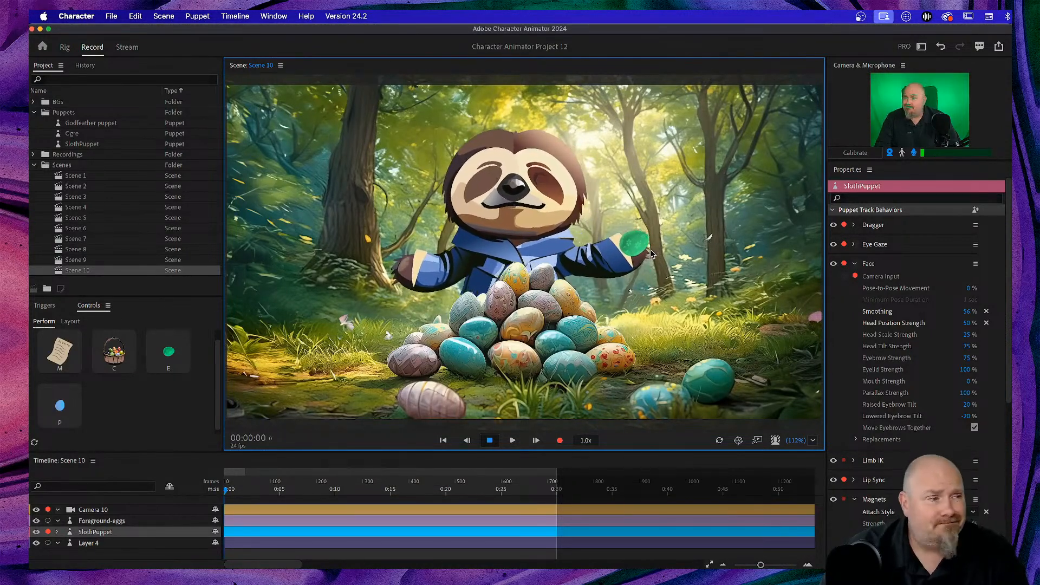
{"action": "key", "text": "e"}
{"action": "left_click_drag", "start_coordinate": [591, 350], "coordinate": [659, 263]}
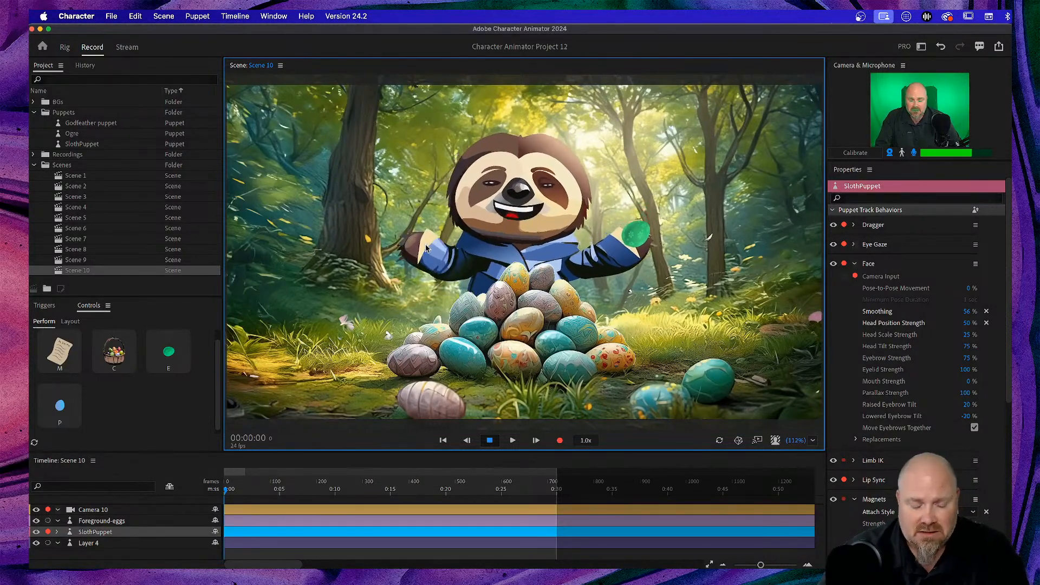
{"action": "key", "text": "p"}
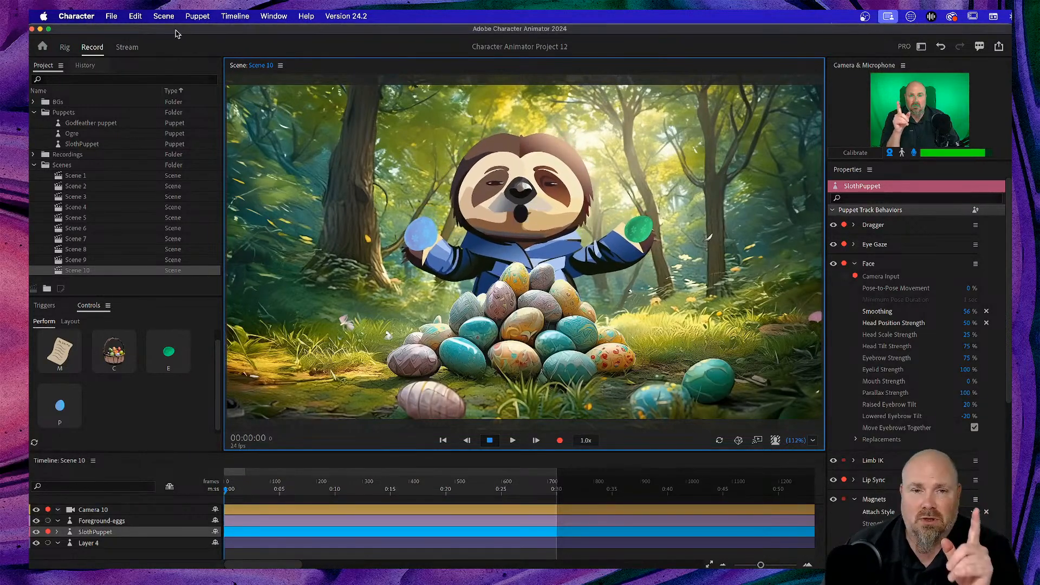
Open the SlothPuppet in the Rig workspace and open its original SlothPuppet.ai artwork in Illustrator
{"action": "left_click", "coordinate": [65, 48]}
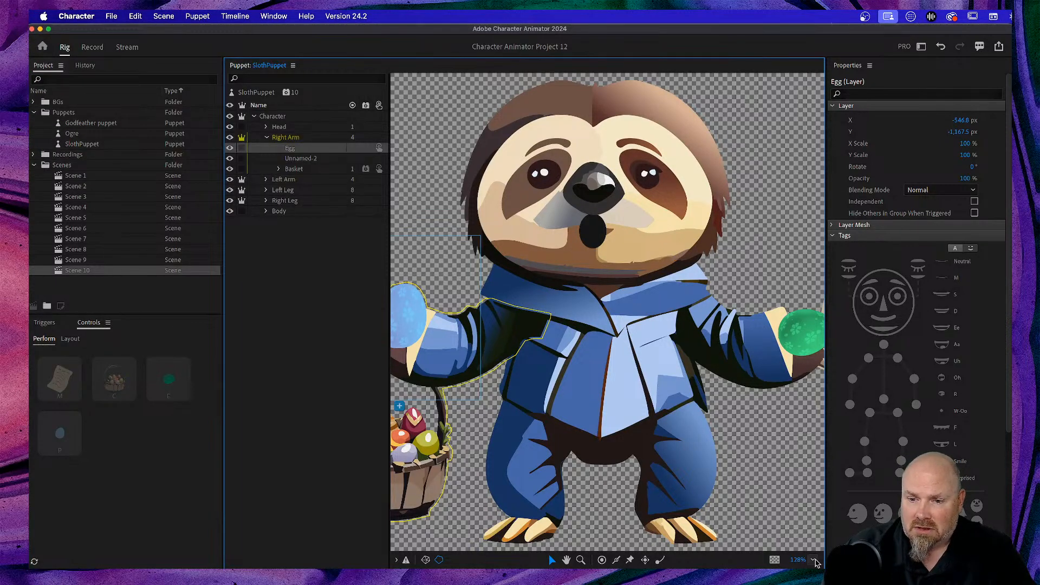
{"action": "left_click", "coordinate": [813, 560]}
{"action": "left_click", "coordinate": [824, 388]}
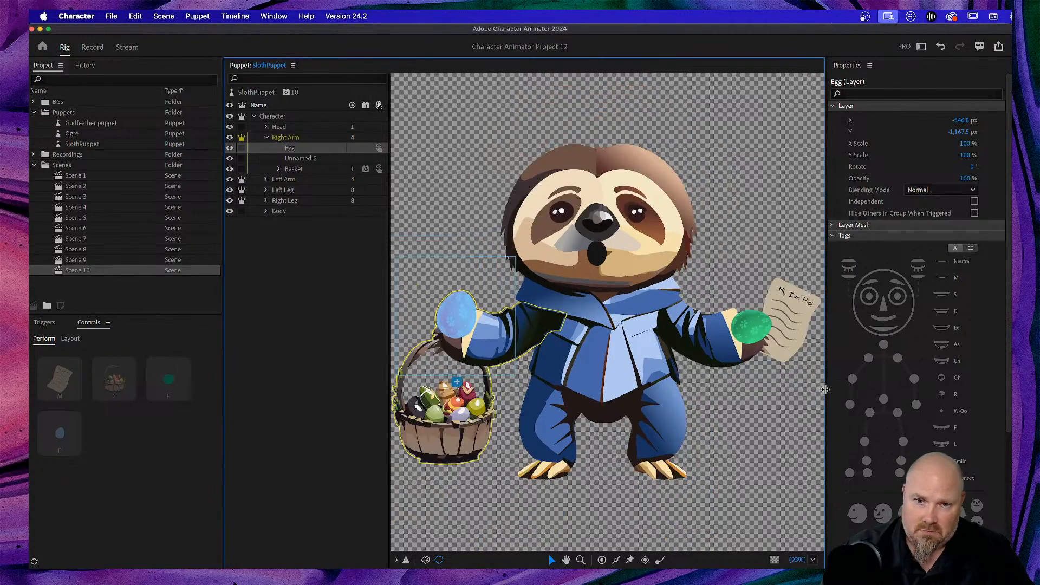
{"action": "left_click_drag", "start_coordinate": [797, 563], "coordinate": [786, 564]}
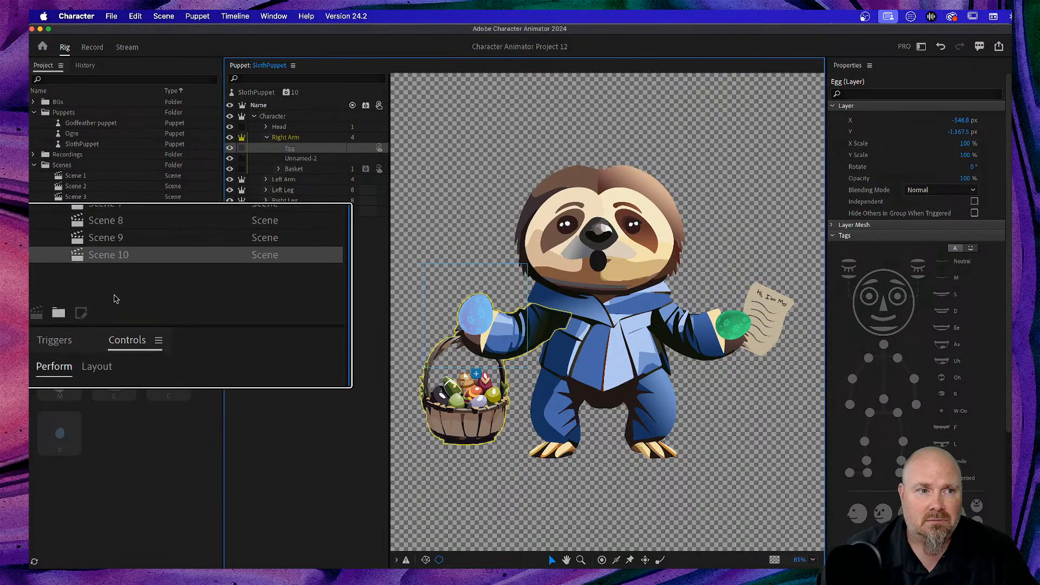
{"action": "left_click", "coordinate": [88, 146]}
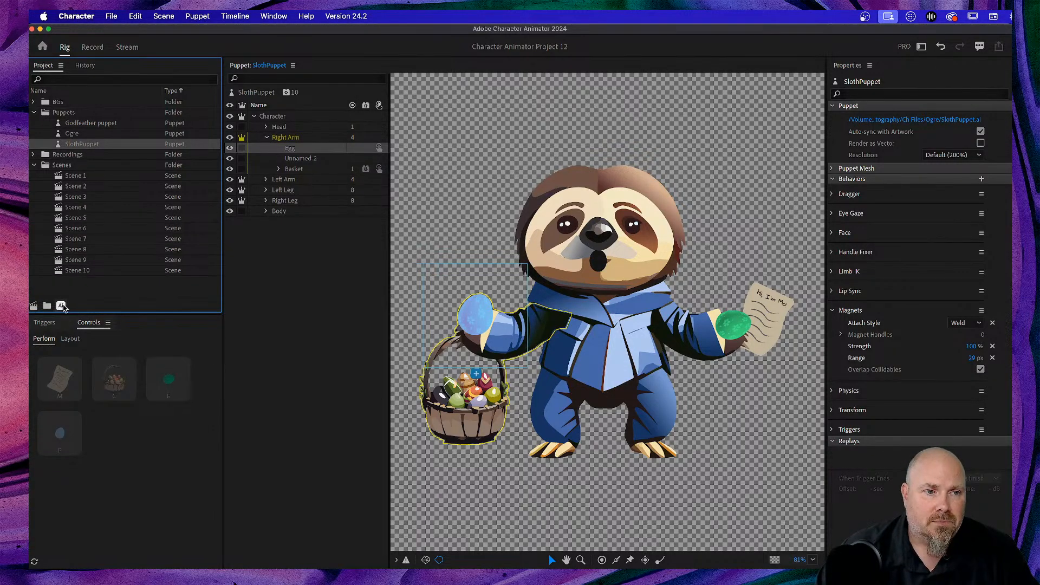
{"action": "left_click", "coordinate": [61, 306]}
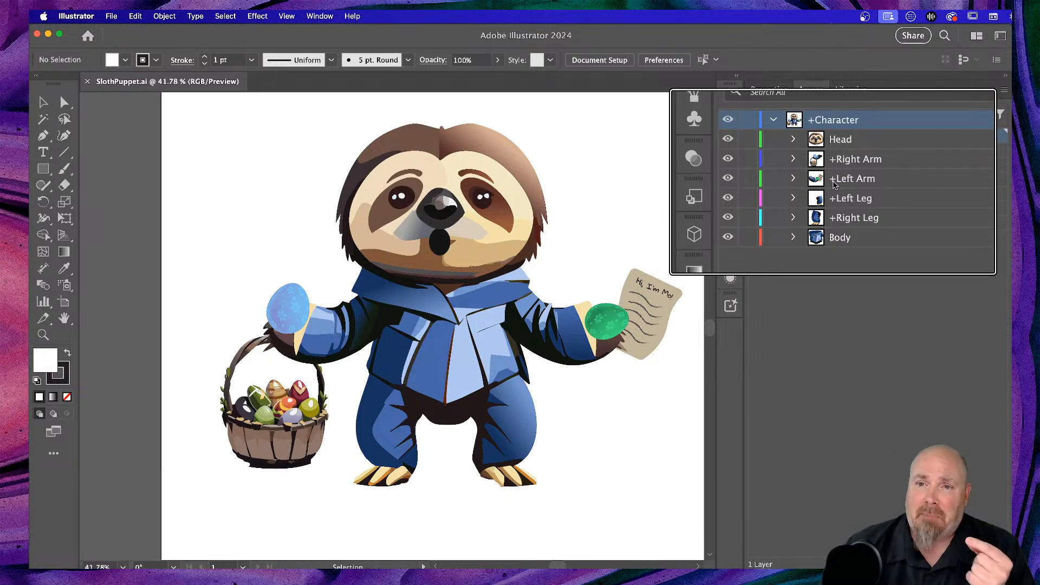
Rename the Head layer as +Head, save the artwork, and switch back to the puppet's recording scene in Character Animator
{"action": "left_click", "coordinate": [842, 153]}
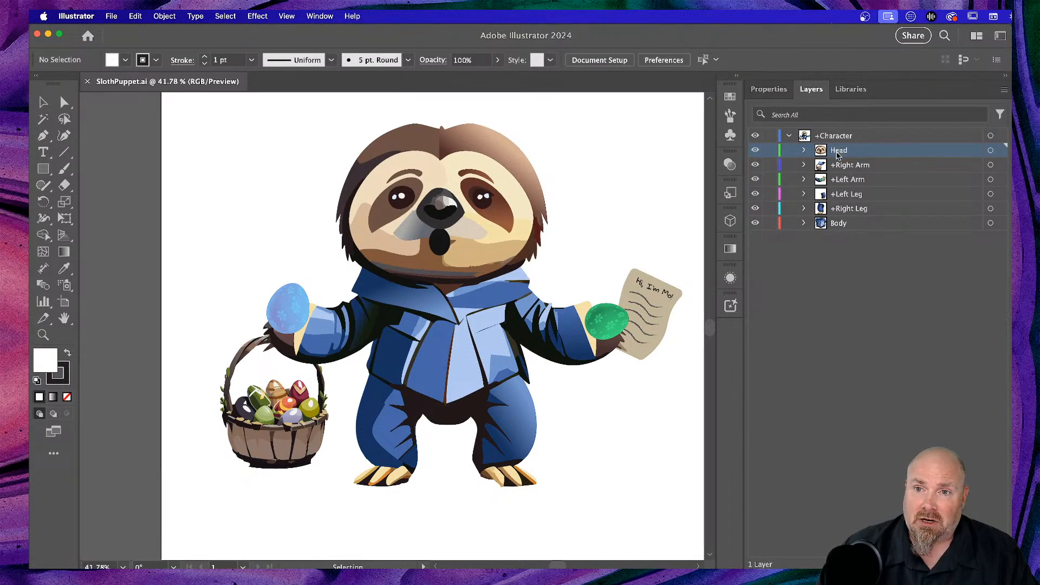
{"action": "double_click", "coordinate": [839, 155]}
{"action": "left_click", "coordinate": [835, 151]}
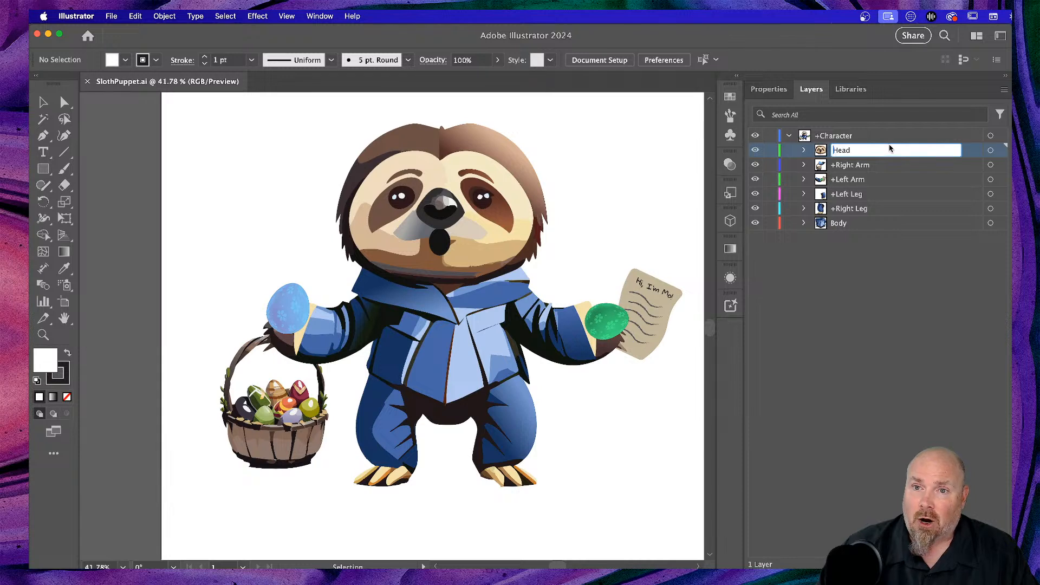
{"action": "type", "text": "+"}
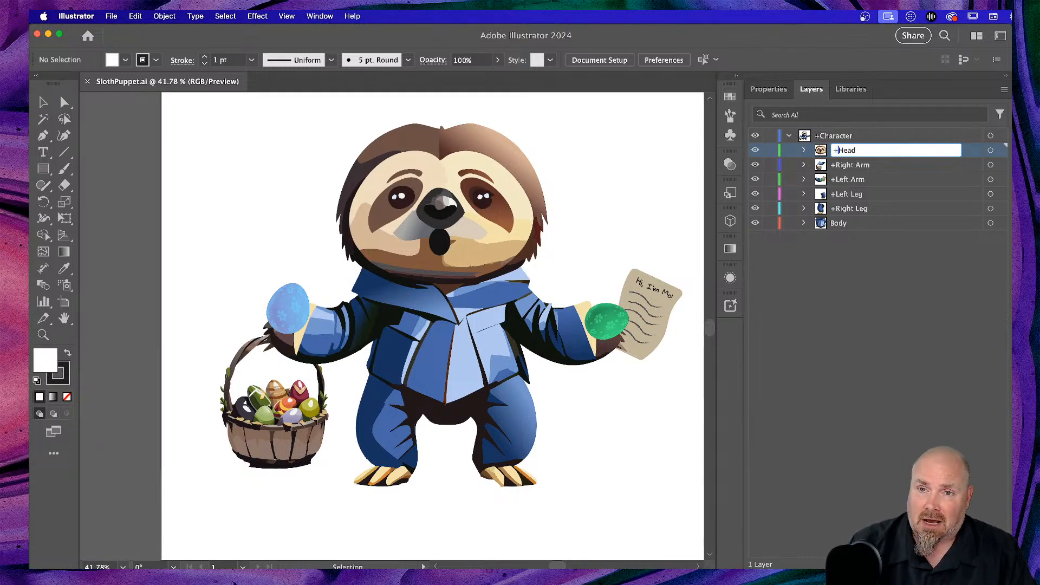
{"action": "key", "text": "Return"}
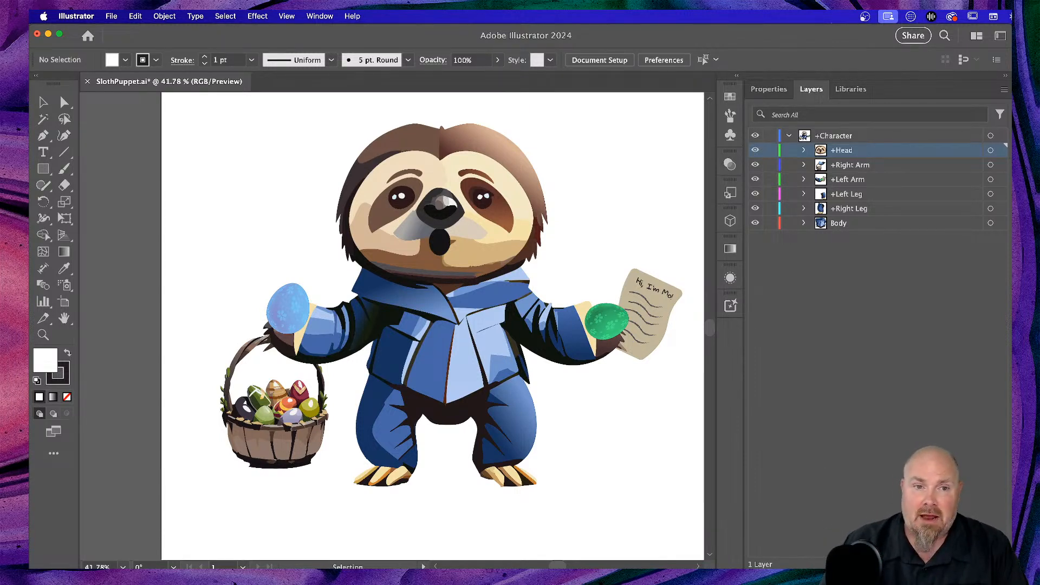
{"action": "key", "text": "super+s"}
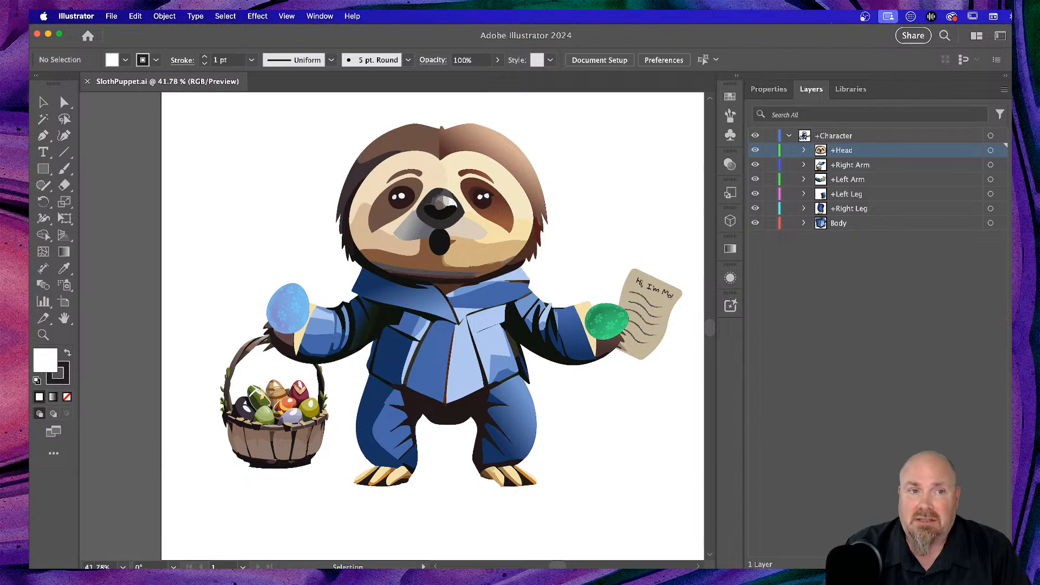
{"action": "key", "text": "super+Tab"}
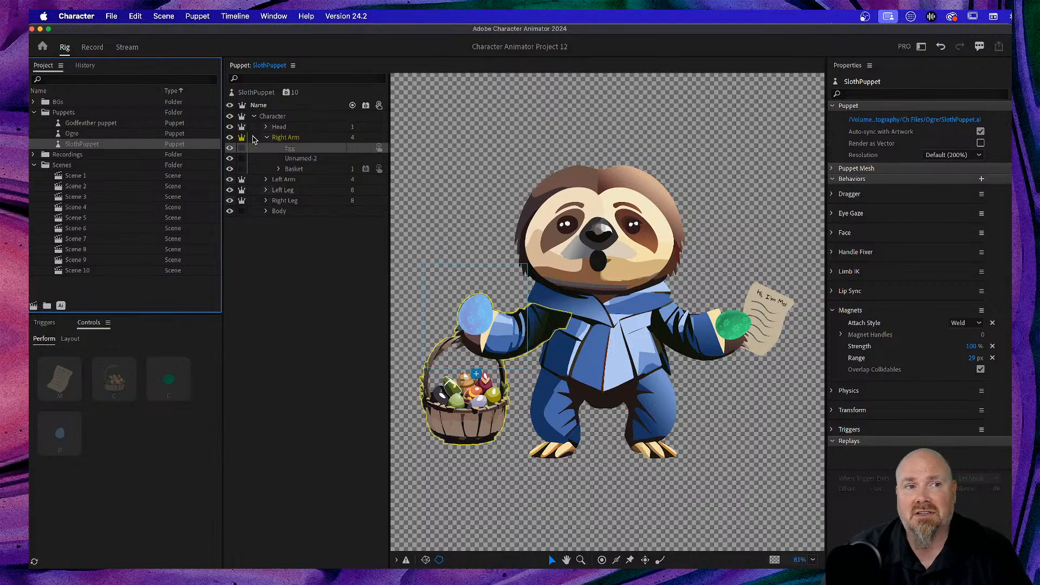
{"action": "left_click", "coordinate": [92, 47]}
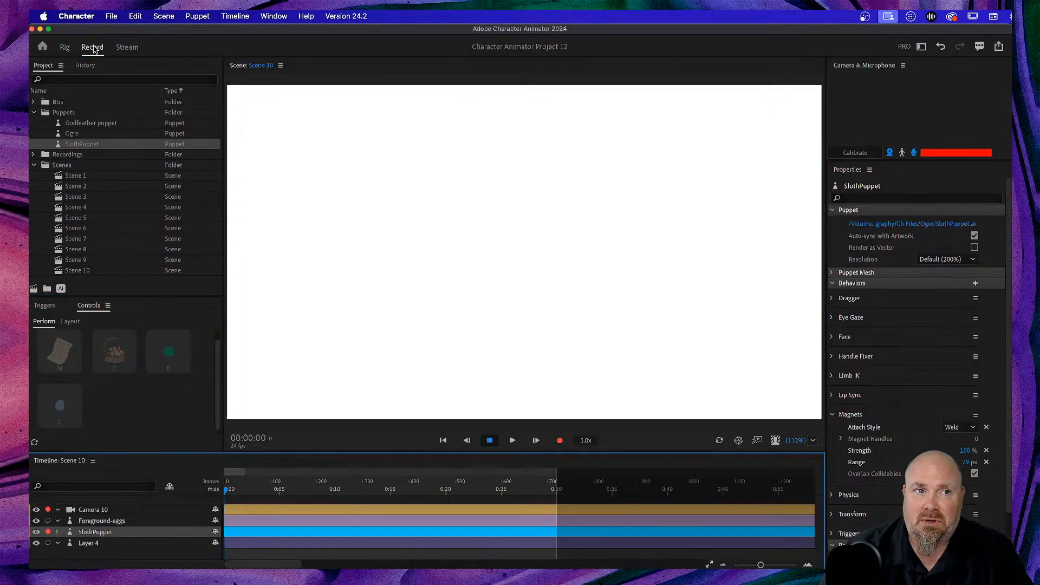
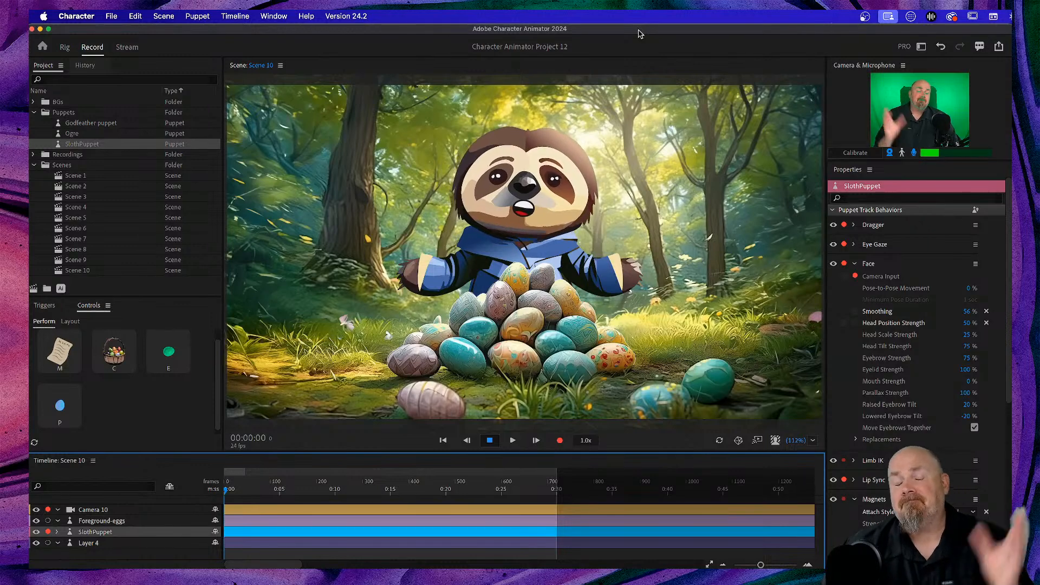
Return to the artwork in Illustrator, remove the plus sign from the +Head layer's name, and save the file
{"action": "left_click", "coordinate": [64, 47]}
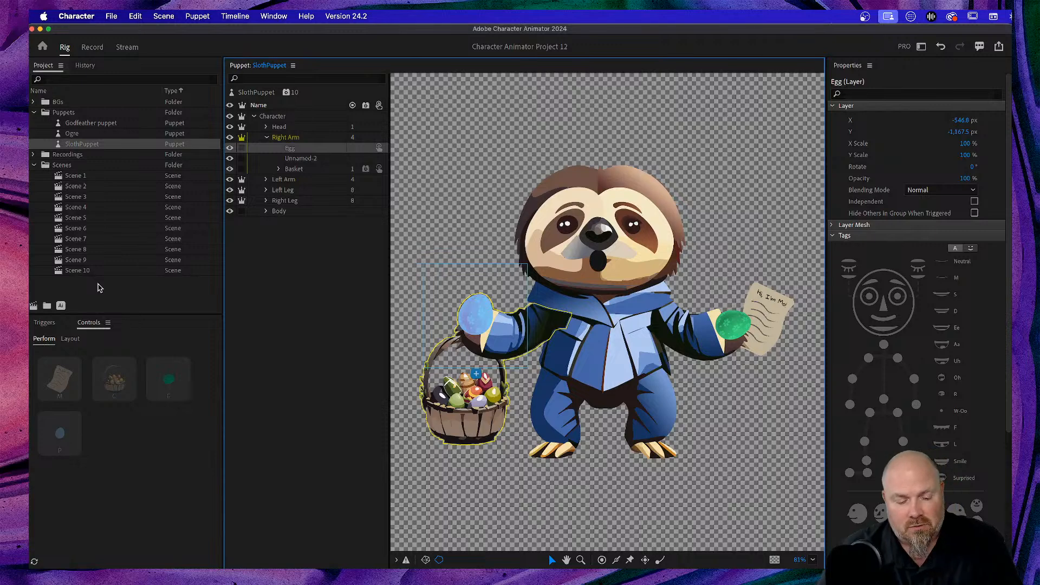
{"action": "key", "text": "super+Tab"}
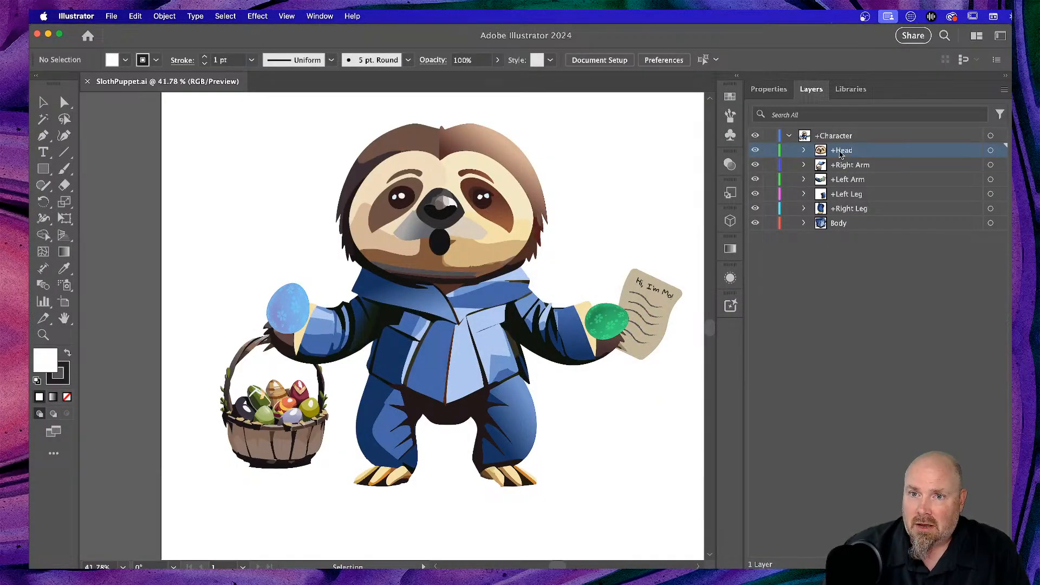
{"action": "double_click", "coordinate": [840, 151]}
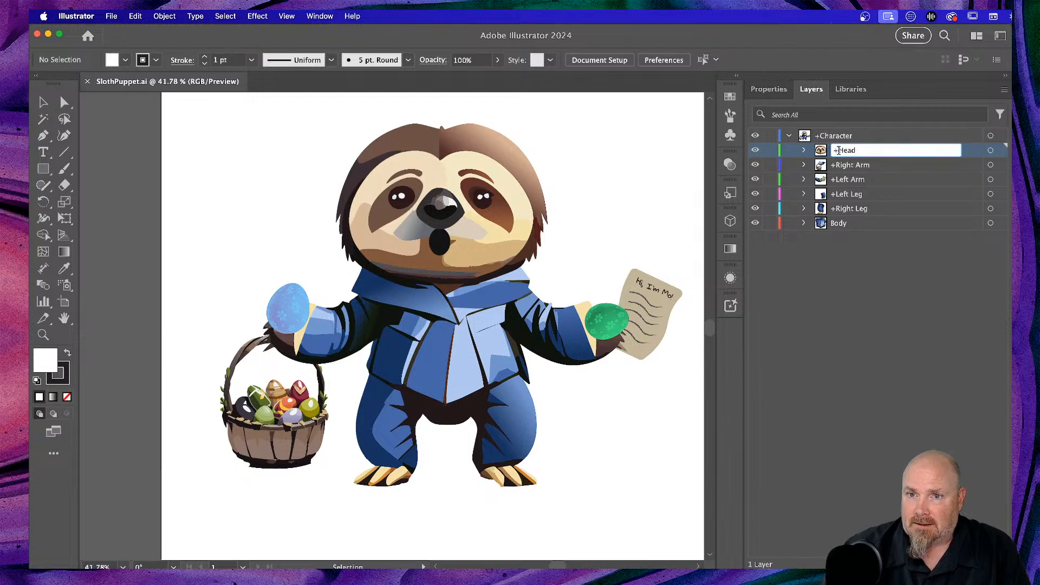
{"action": "key", "text": "BackSpace"}
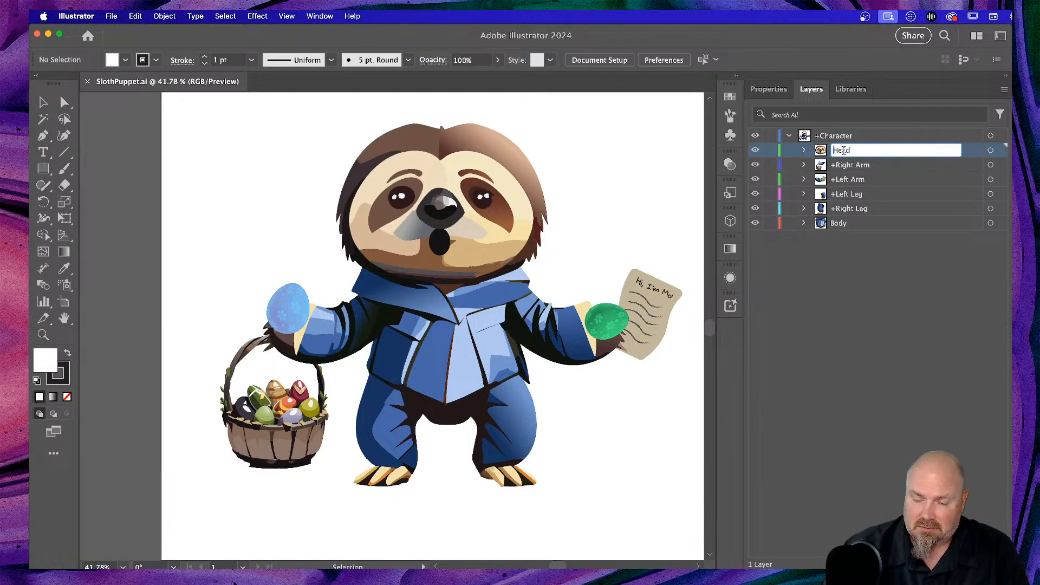
{"action": "key", "text": "Return"}
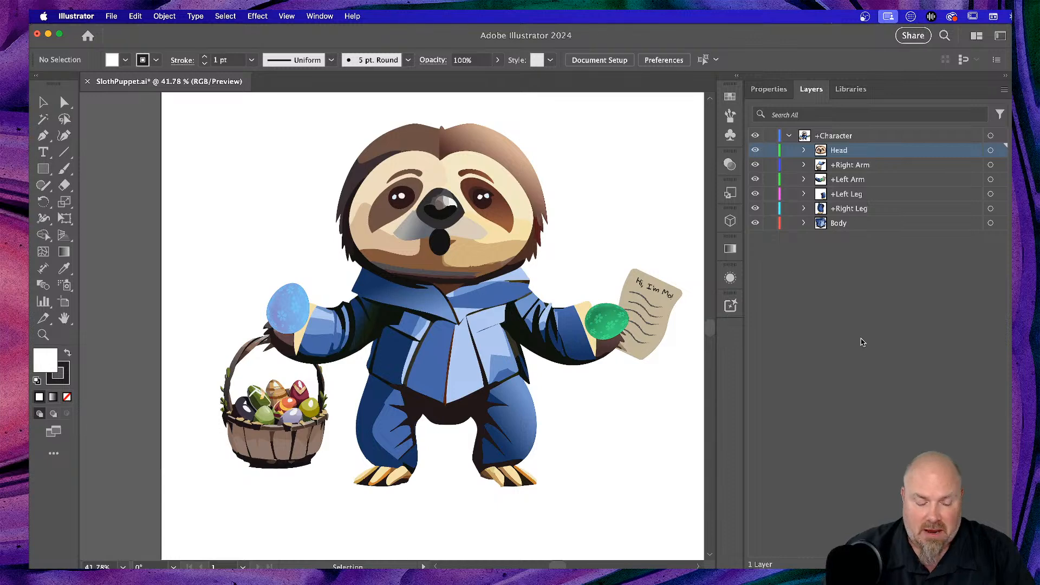
{"action": "key", "text": "super+s"}
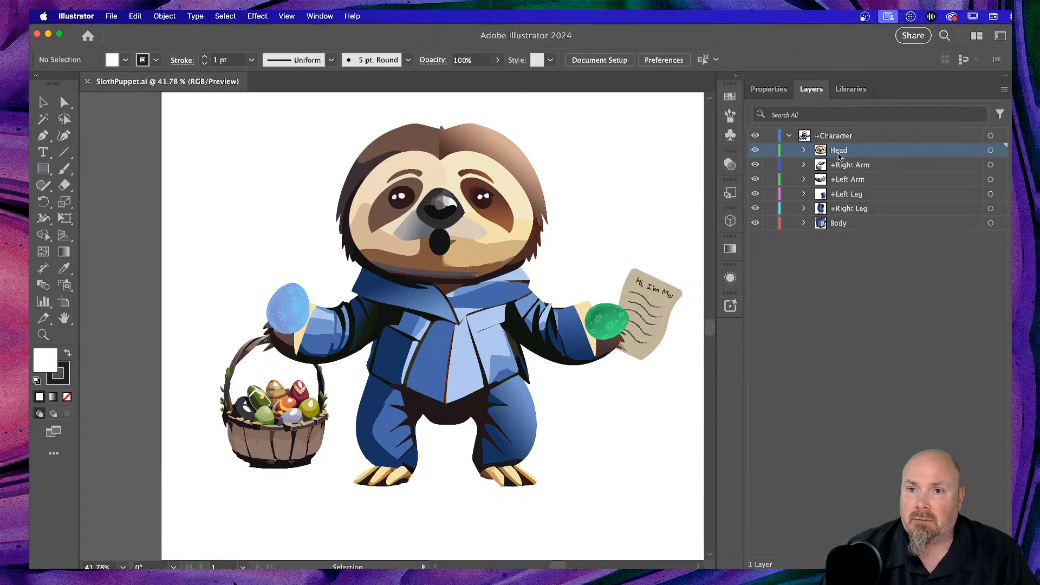
Move the Egg layer out of the +Right Arm layer so it sits directly below Head in +Character
{"action": "left_click", "coordinate": [841, 165]}
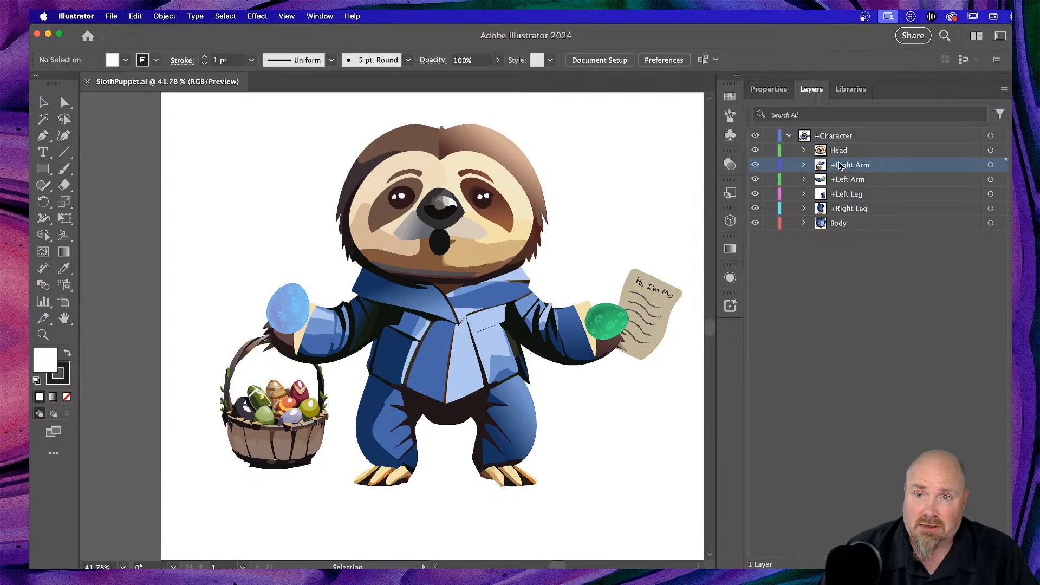
{"action": "left_click", "coordinate": [804, 165]}
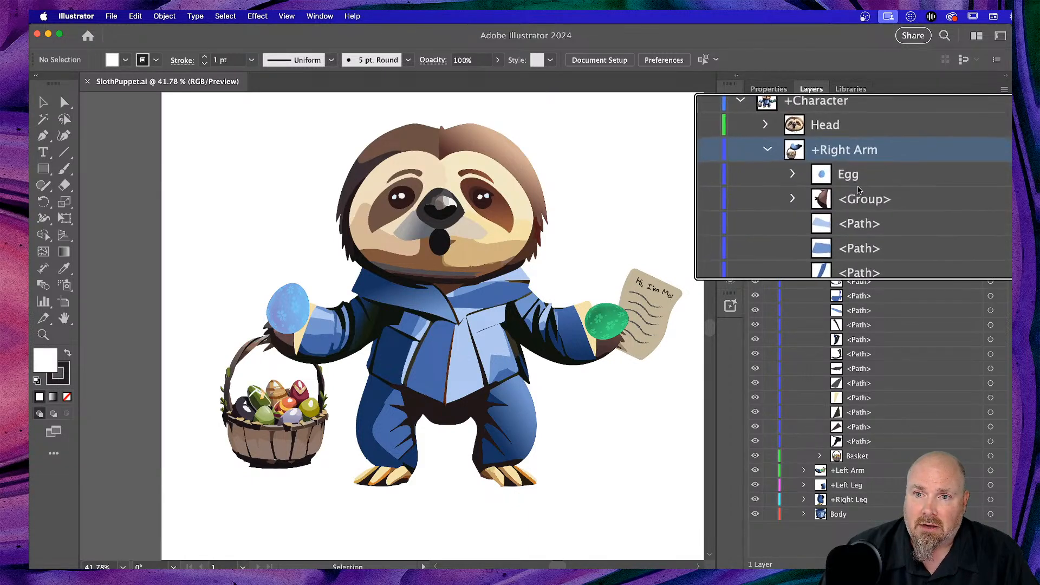
{"action": "left_click", "coordinate": [991, 179]}
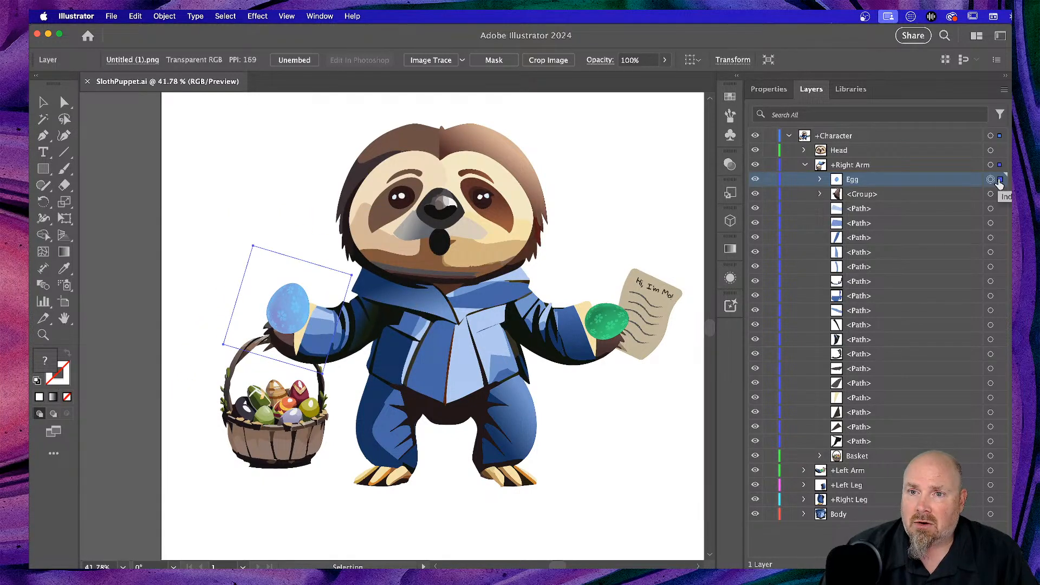
{"action": "left_click_drag", "start_coordinate": [881, 183], "coordinate": [884, 163]}
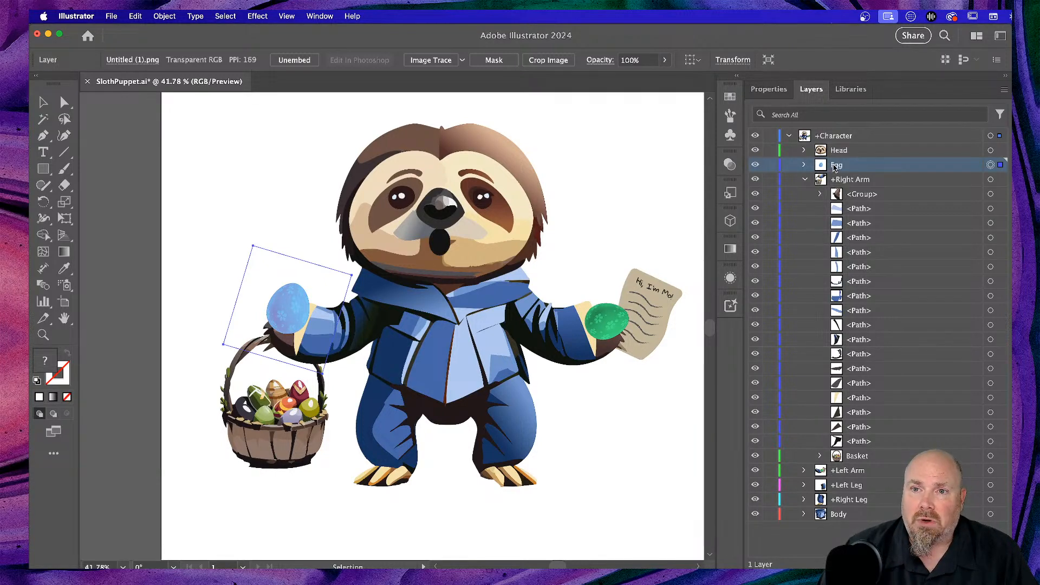
{"action": "double_click", "coordinate": [833, 168]}
{"action": "key", "text": "Escape"}
{"action": "double_click", "coordinate": [834, 167]}
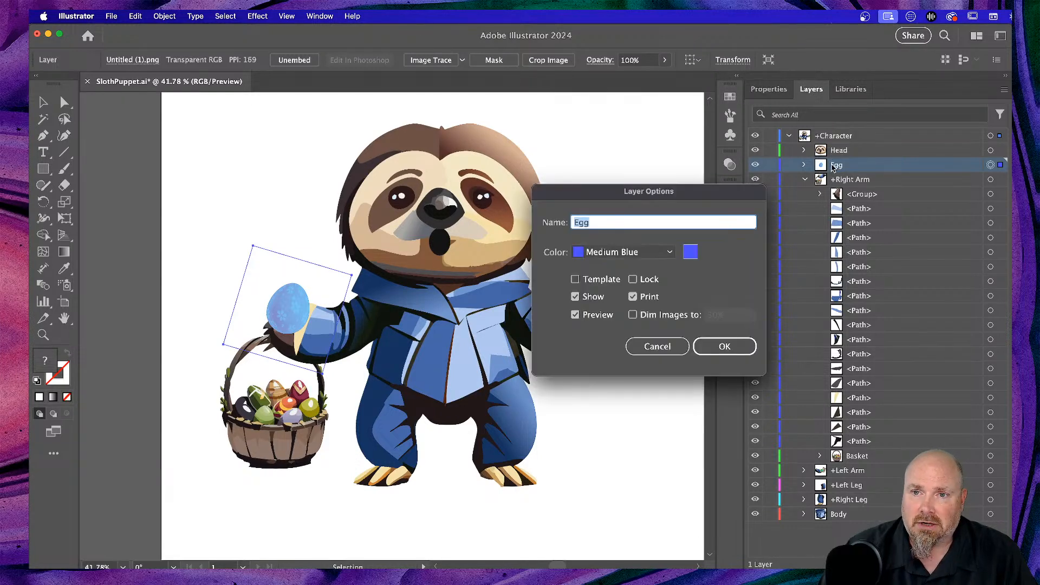
{"action": "key", "text": "Return"}
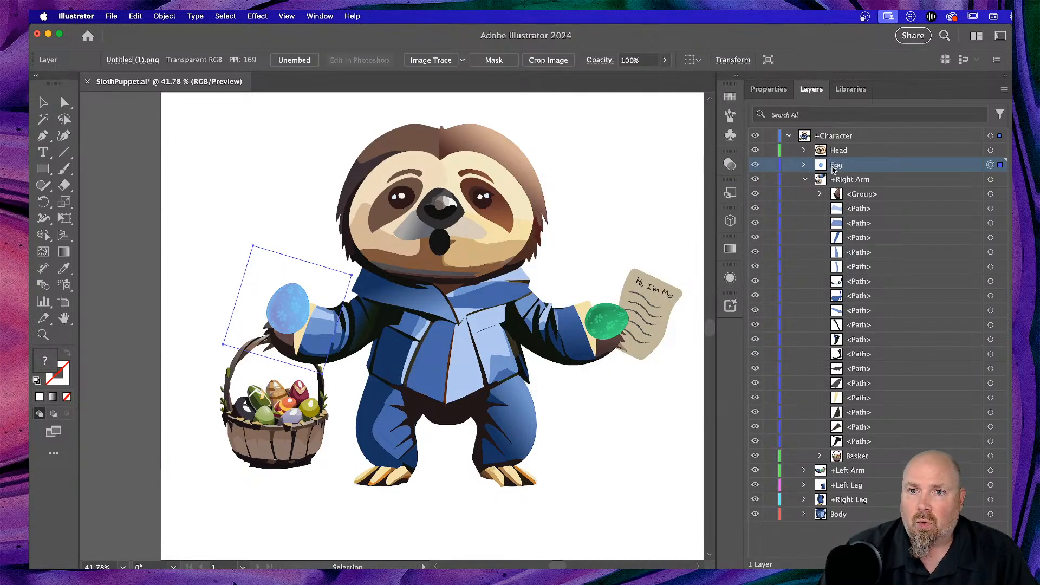
{"action": "double_click", "coordinate": [833, 170]}
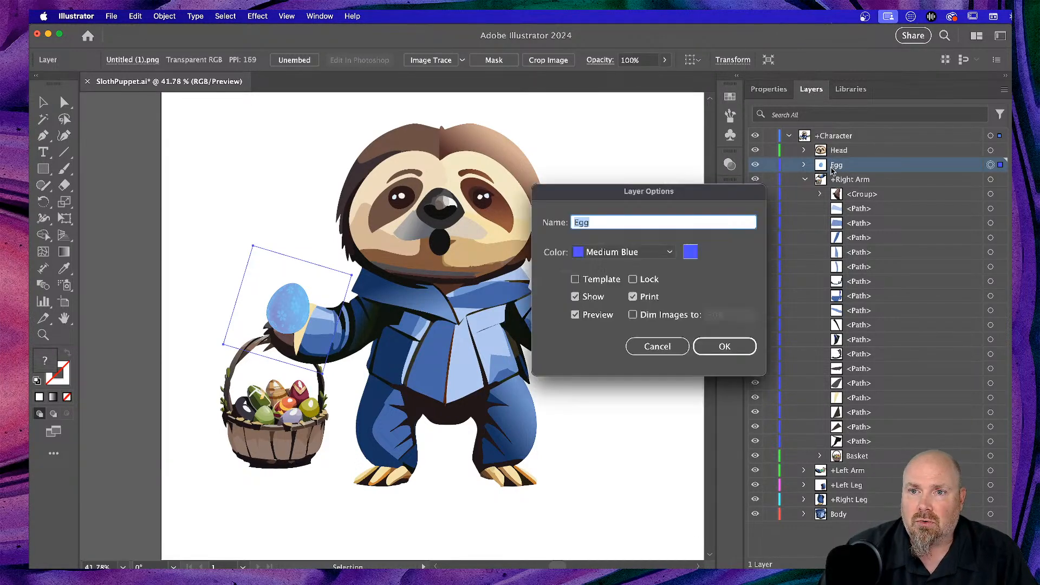
{"action": "left_click", "coordinate": [658, 346]}
{"action": "left_click", "coordinate": [917, 177]}
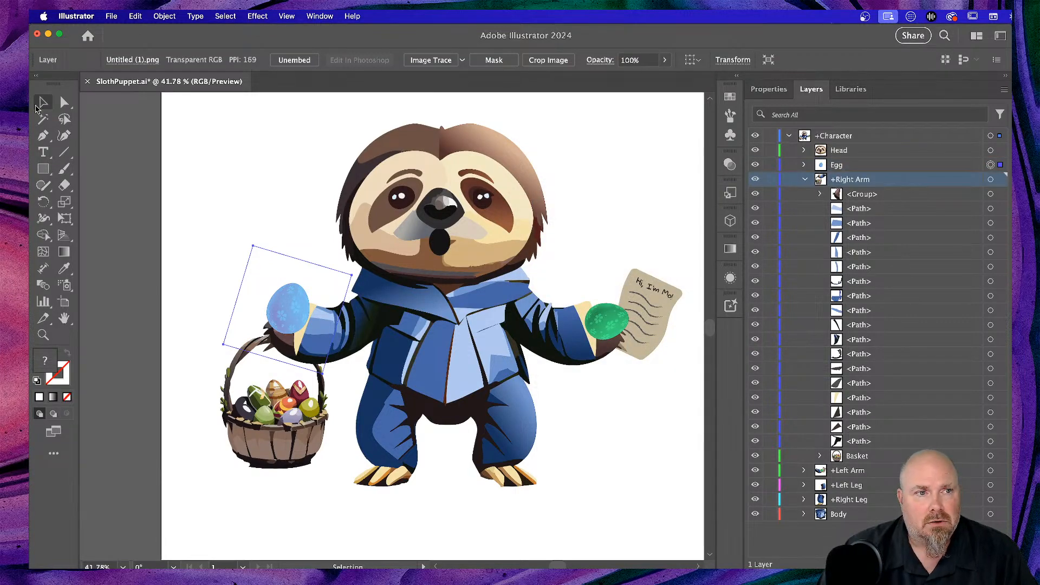
{"action": "left_click", "coordinate": [605, 157]}
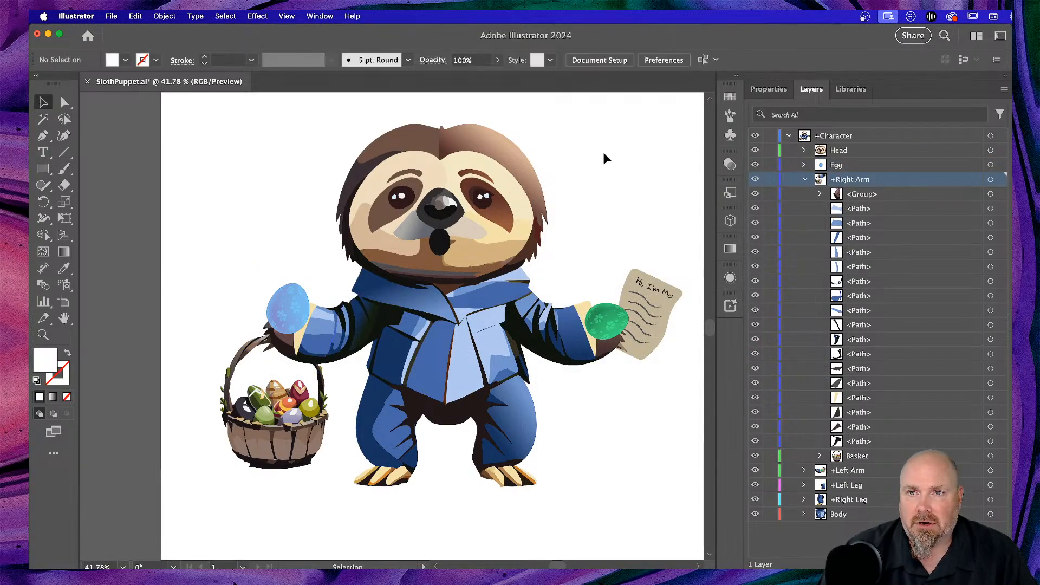
Rename the Egg layer as +Egg and collapse the contents of the +Right Arm layer
{"action": "double_click", "coordinate": [839, 165]}
{"action": "left_click", "coordinate": [833, 164]}
{"action": "type", "text": "+"}
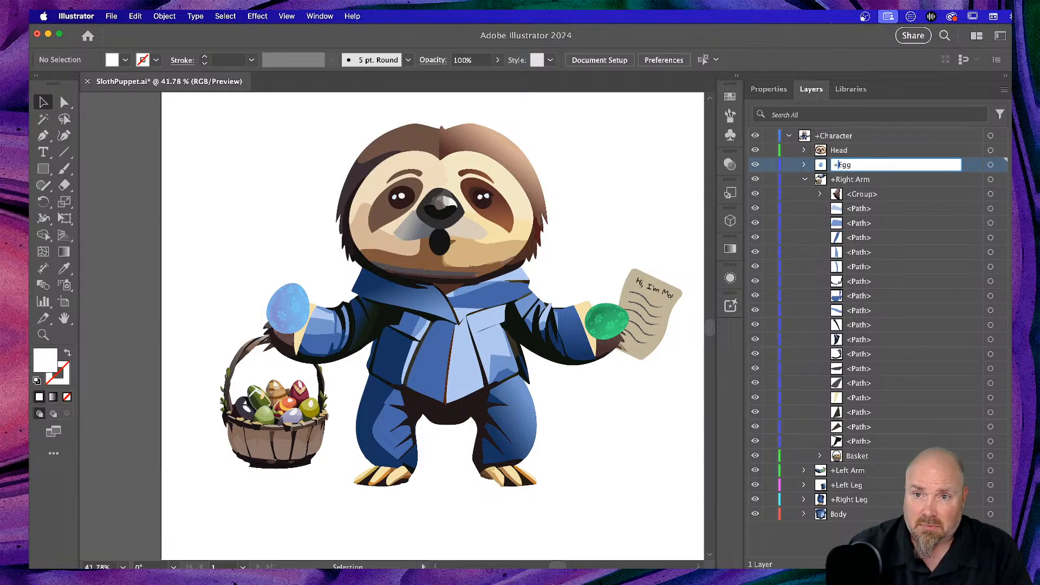
{"action": "key", "text": "Return"}
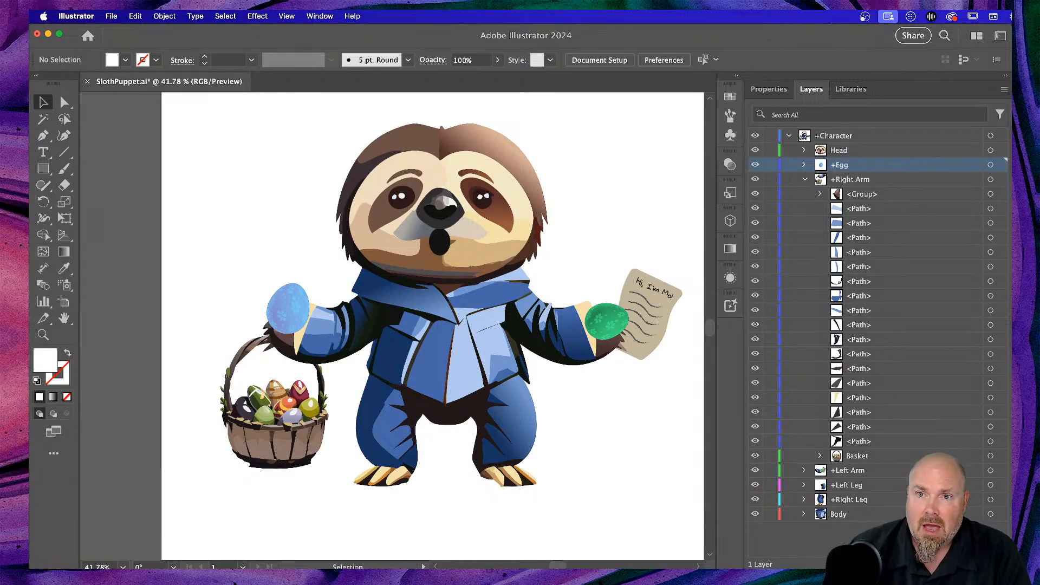
{"action": "left_click", "coordinate": [806, 180]}
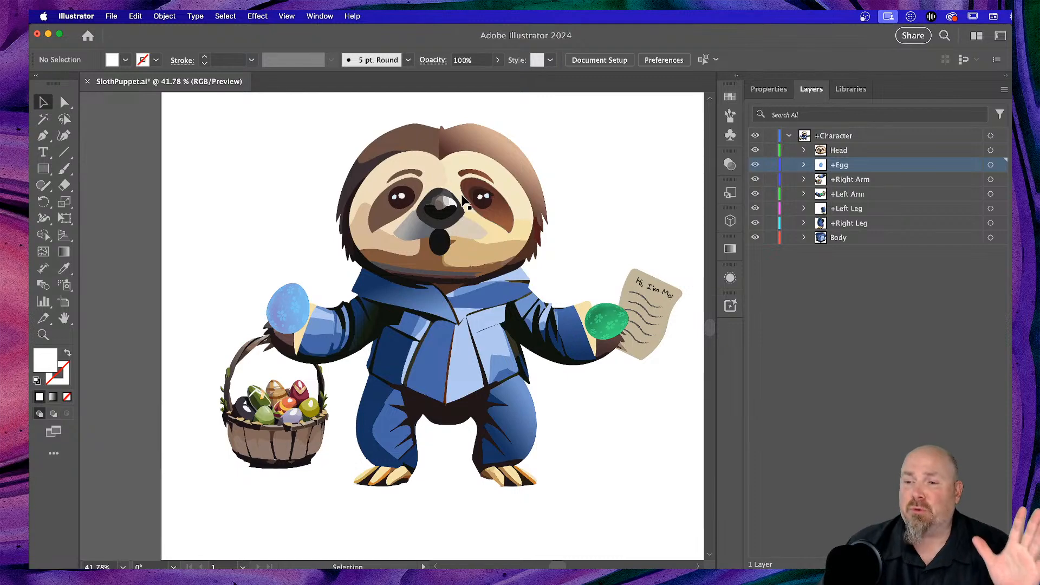
Save the SlothPuppet.ai artwork and switch to Character Animator so the puppet picks up the new egg layer structure
{"action": "key", "text": "super"}
{"action": "key", "text": "super+Tab"}
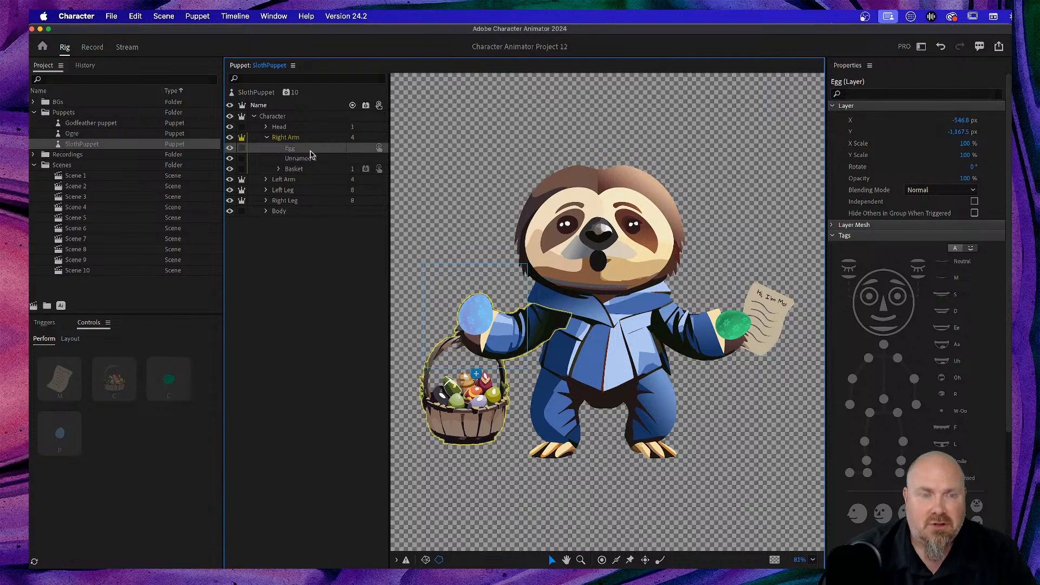
{"action": "key", "text": "super+Tab"}
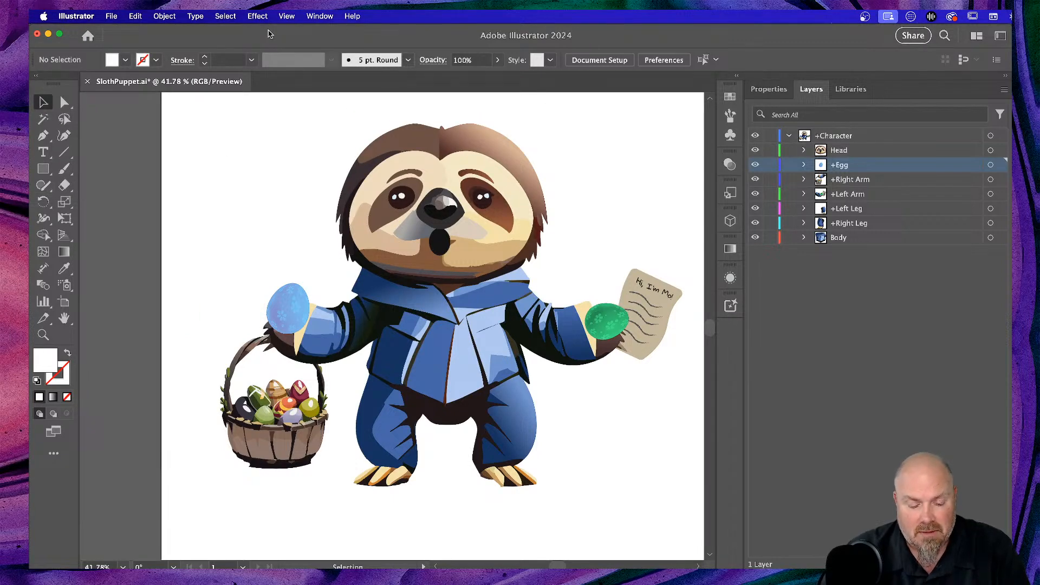
{"action": "key", "text": "super+s"}
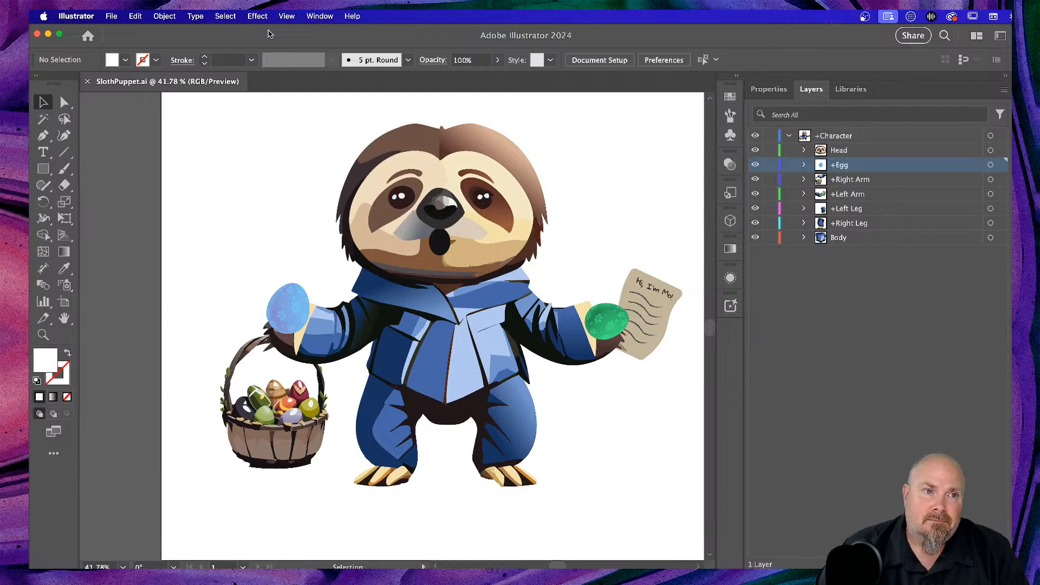
{"action": "key", "text": "super+Tab"}
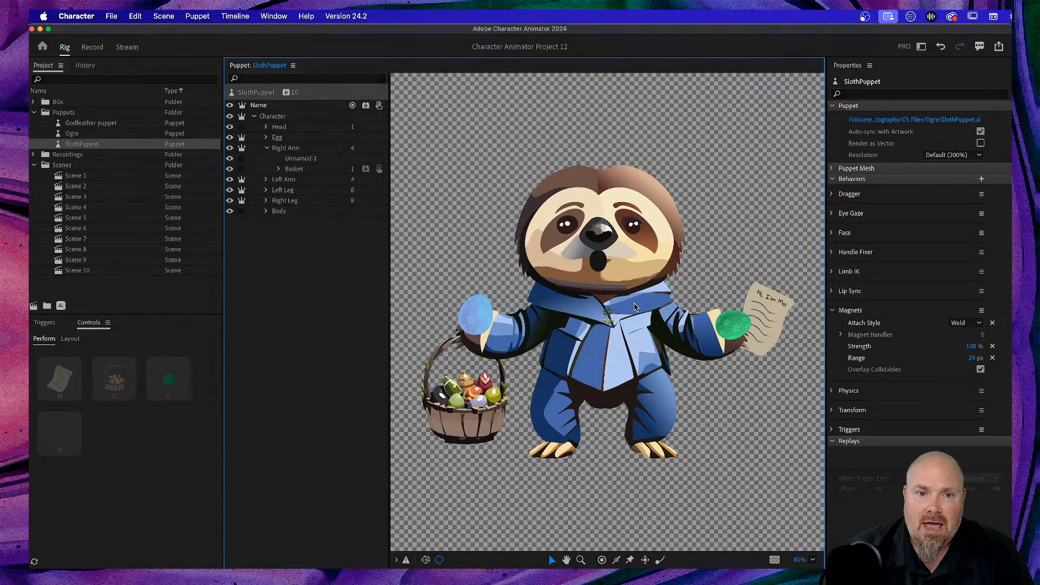
Select the blue Egg layer in the puppet's rig and collapse its Tags properties
{"action": "left_click", "coordinate": [475, 313]}
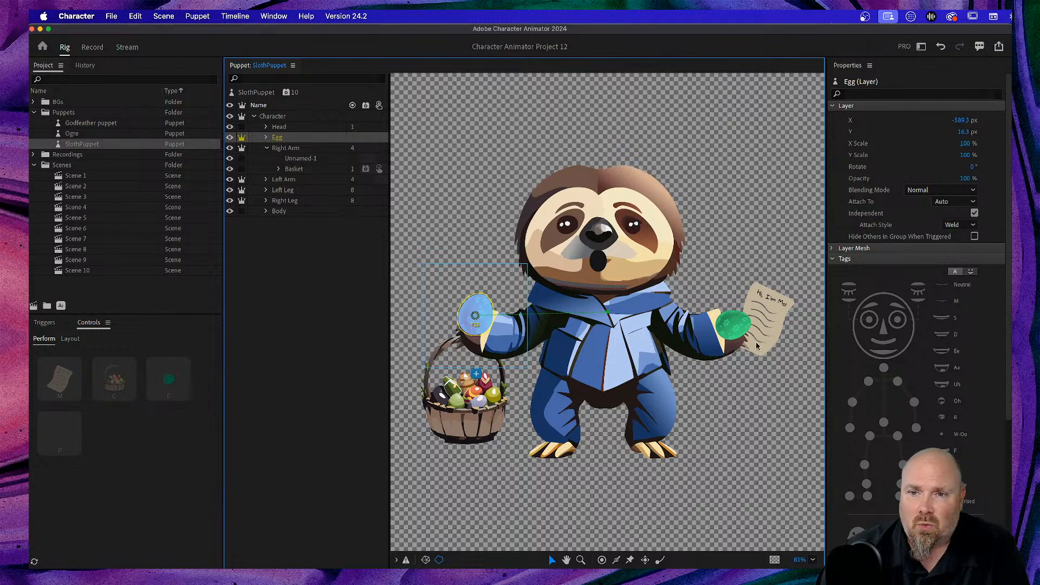
{"action": "scroll", "coordinate": [899, 325], "scroll_direction": "down", "scroll_amount": 2}
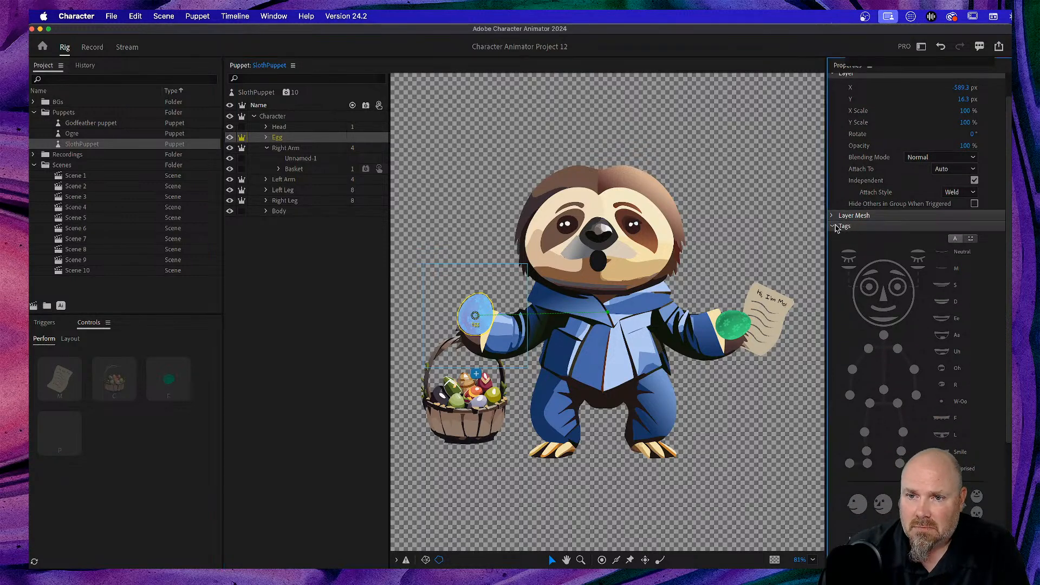
{"action": "left_click", "coordinate": [837, 228]}
{"action": "left_click", "coordinate": [833, 270]}
{"action": "left_click", "coordinate": [833, 260]}
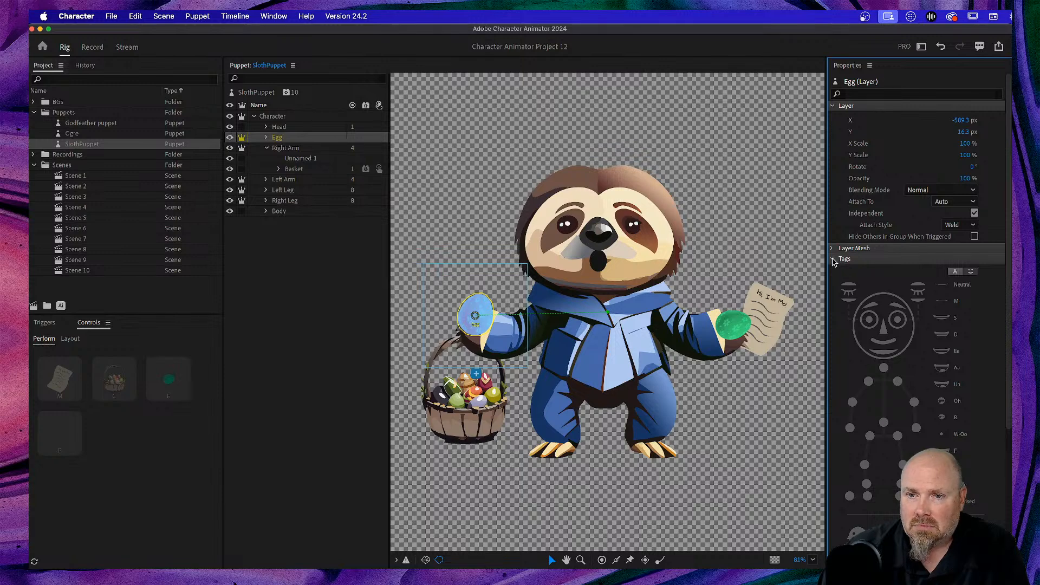
{"action": "left_click", "coordinate": [833, 260]}
Examine the physics tags and behaviors available for the egg, and the Magnets and Physics behaviors on the whole SlothPuppet
{"action": "left_click", "coordinate": [477, 376]}
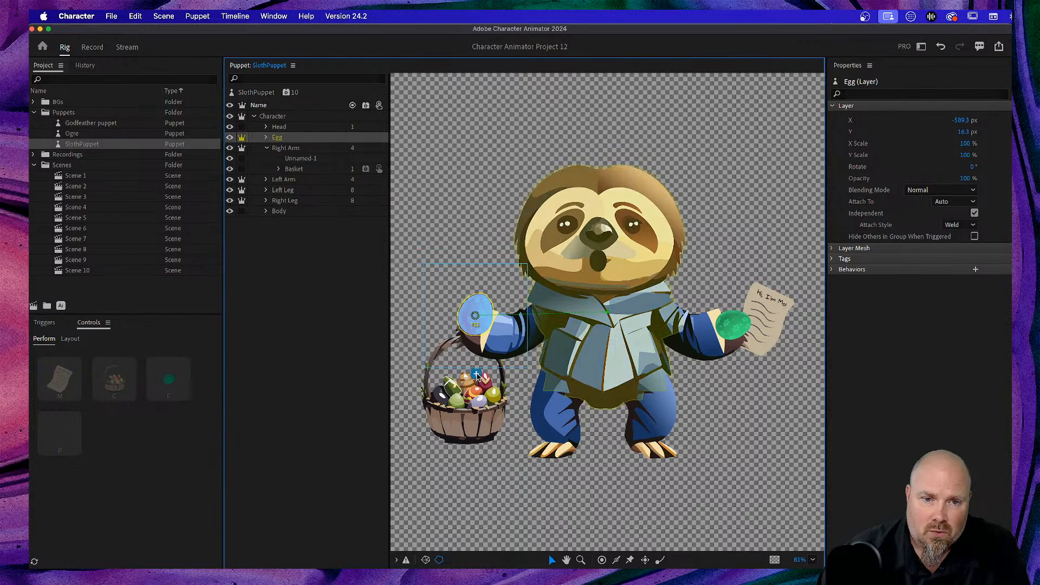
{"action": "left_click", "coordinate": [492, 306]}
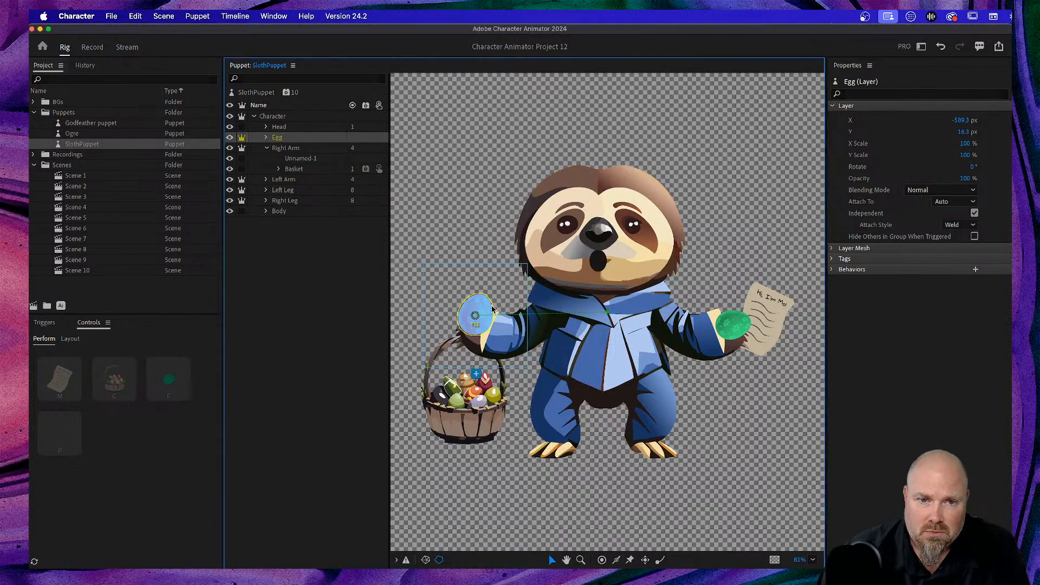
{"action": "left_click", "coordinate": [477, 375]}
{"action": "left_click", "coordinate": [605, 395]}
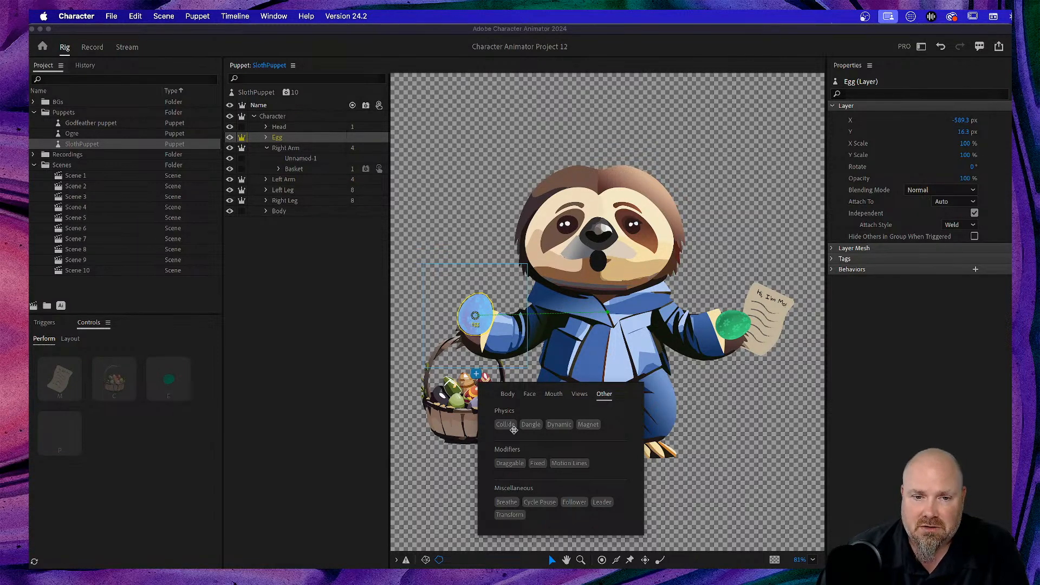
{"action": "left_click", "coordinate": [486, 301]}
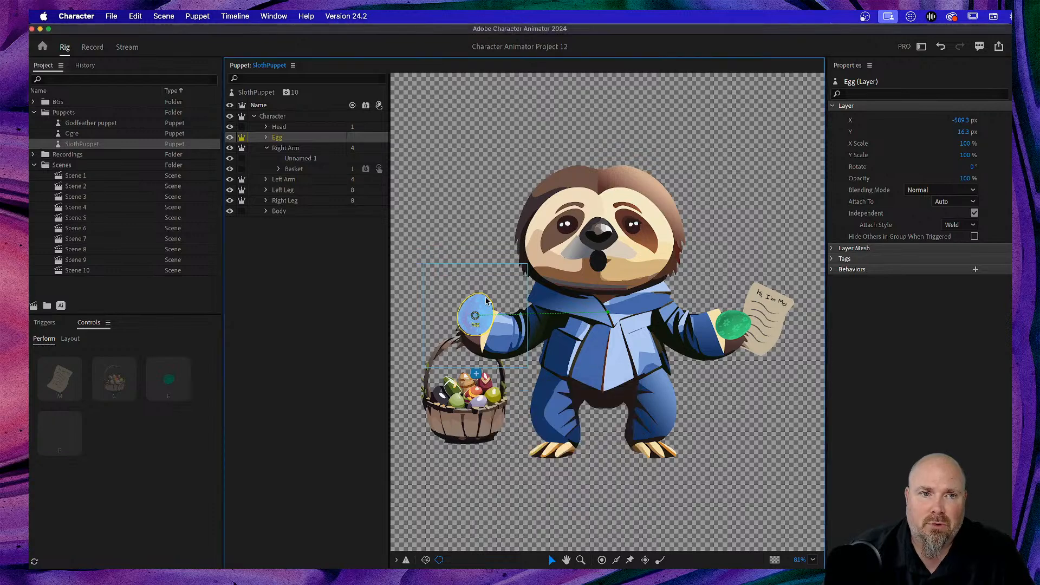
{"action": "left_click", "coordinate": [366, 139]}
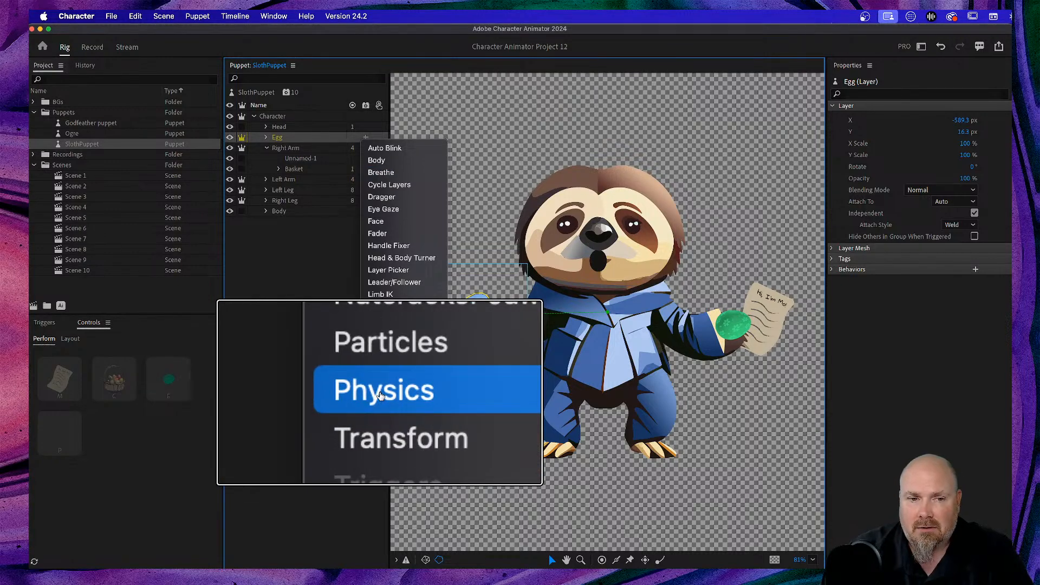
{"action": "left_click", "coordinate": [334, 90]}
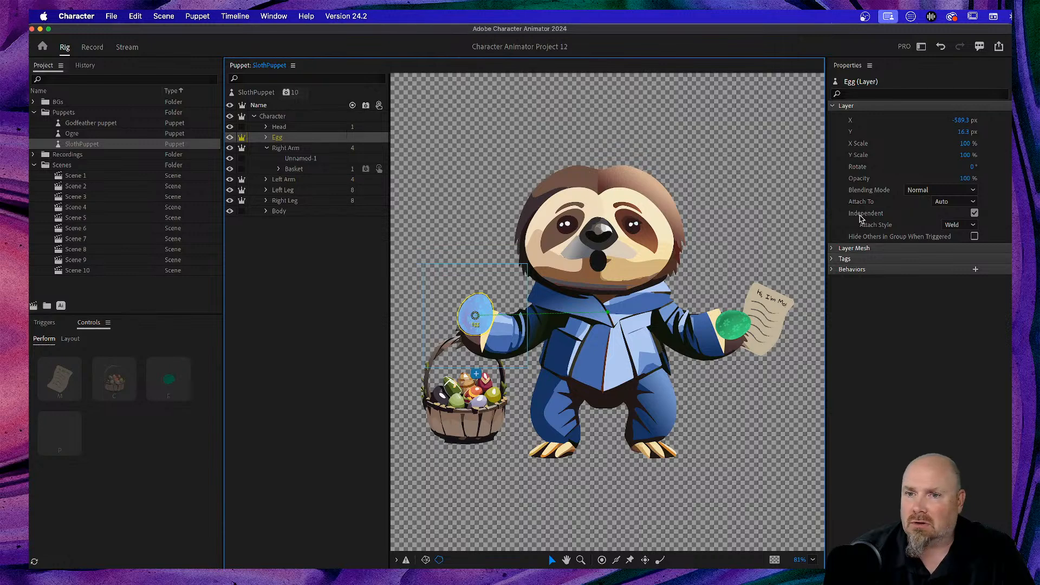
{"action": "left_click", "coordinate": [256, 93]}
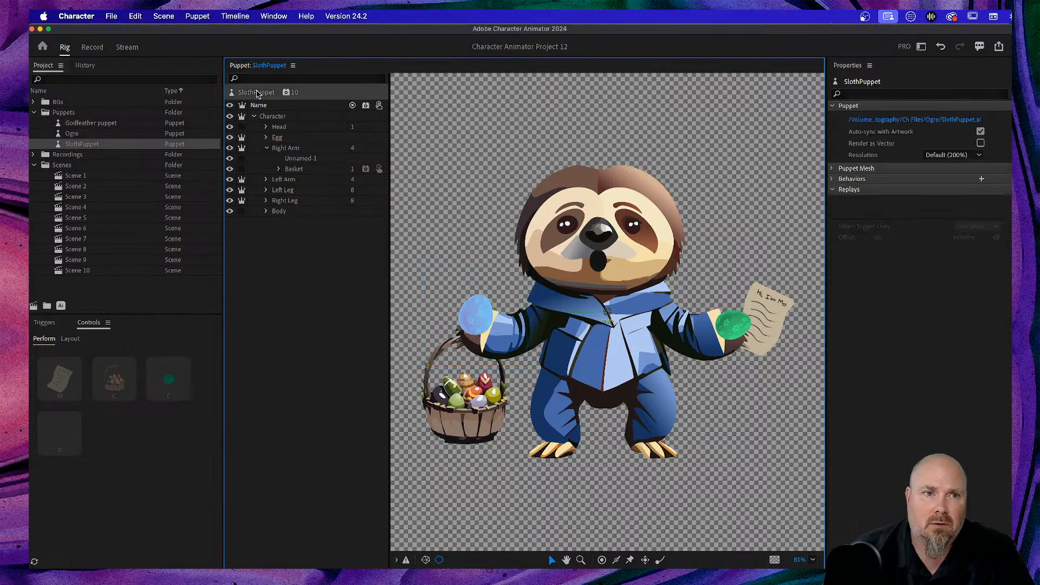
{"action": "left_click", "coordinate": [833, 179]}
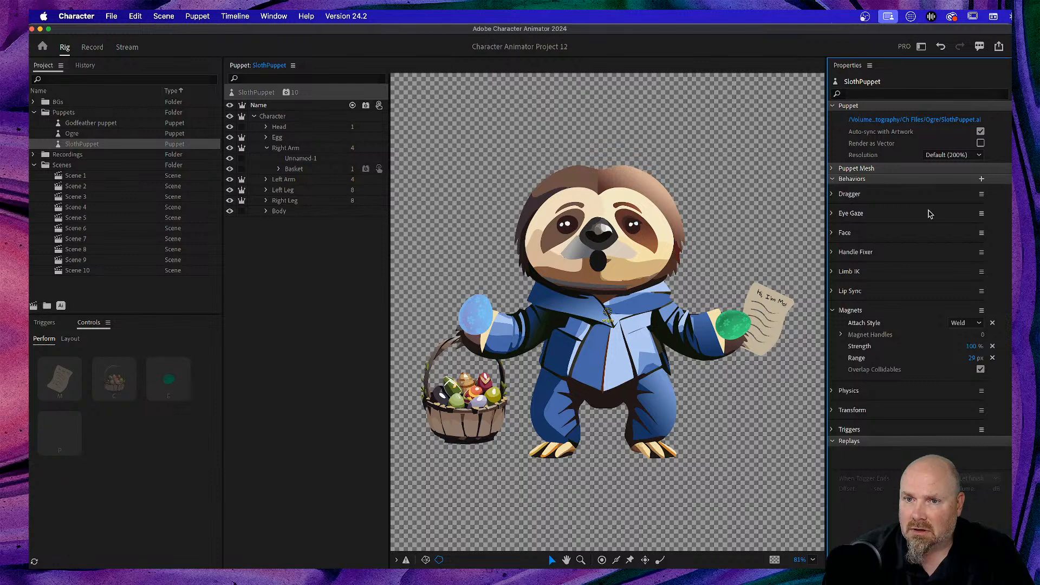
{"action": "left_click", "coordinate": [833, 392]}
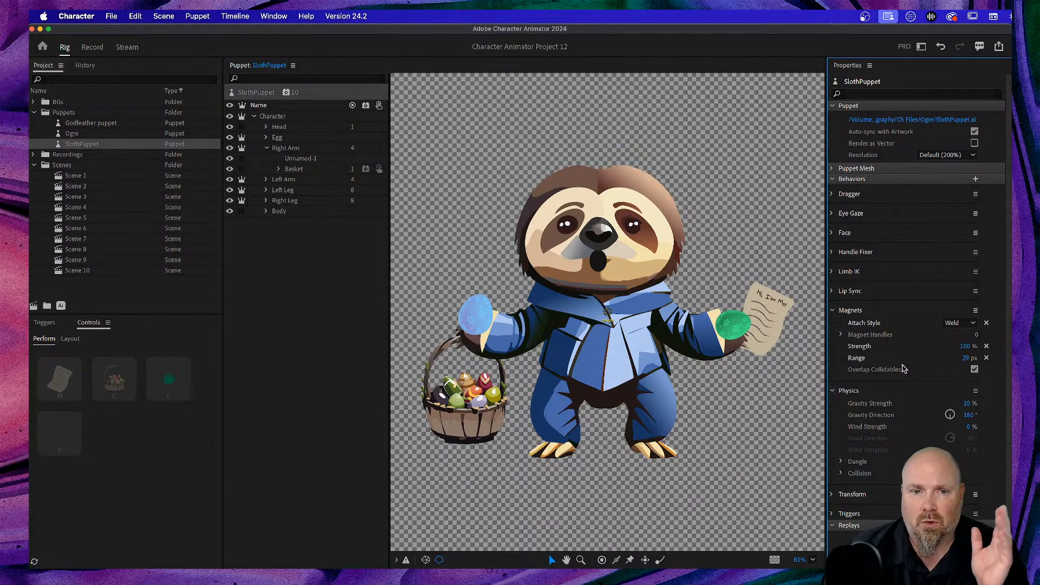
Tag the Egg layer as Dynamic and Collide
{"action": "left_click", "coordinate": [292, 138]}
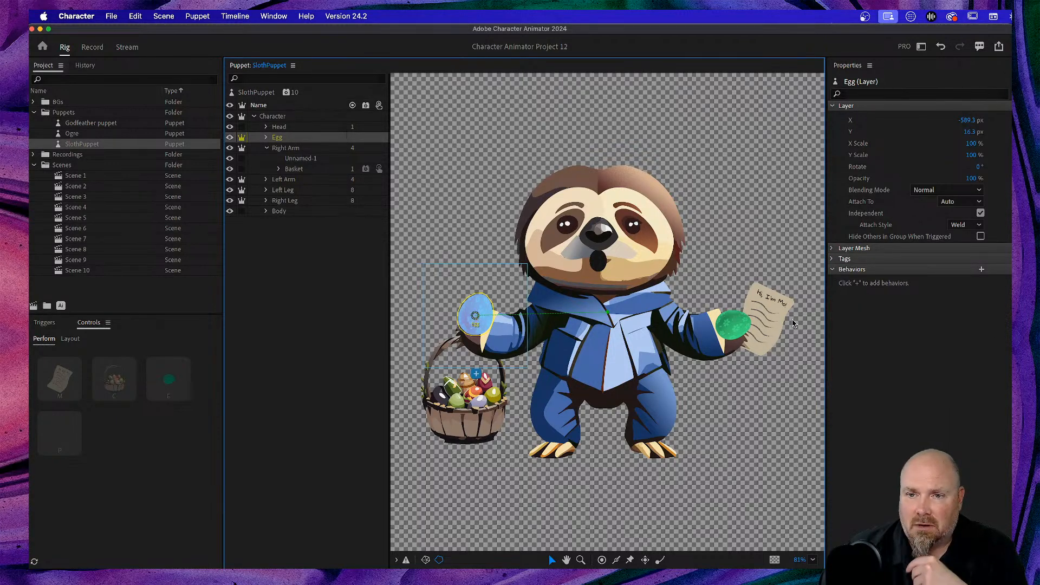
{"action": "left_click", "coordinate": [476, 374]}
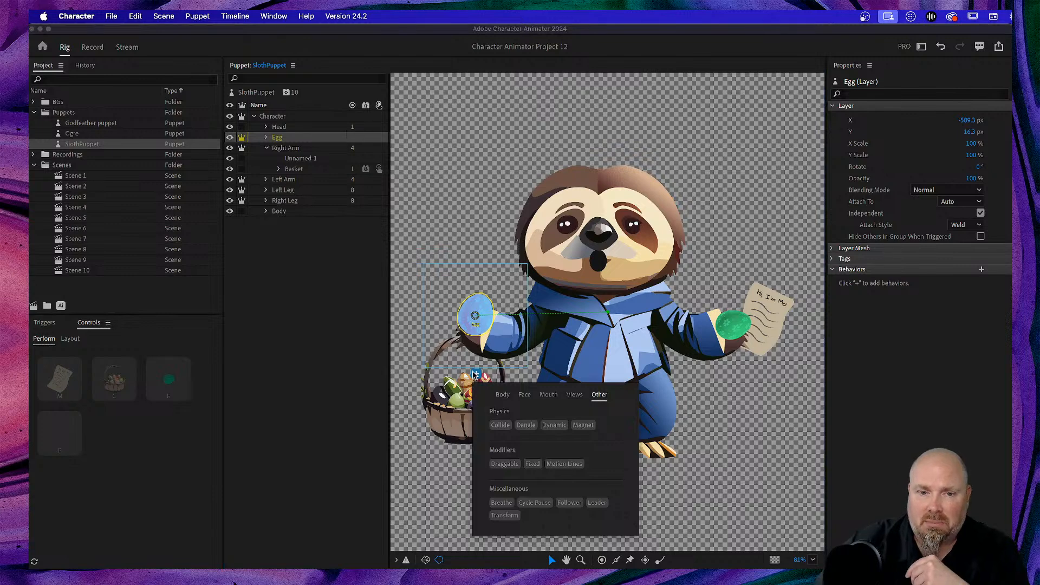
{"action": "left_click", "coordinate": [554, 425]}
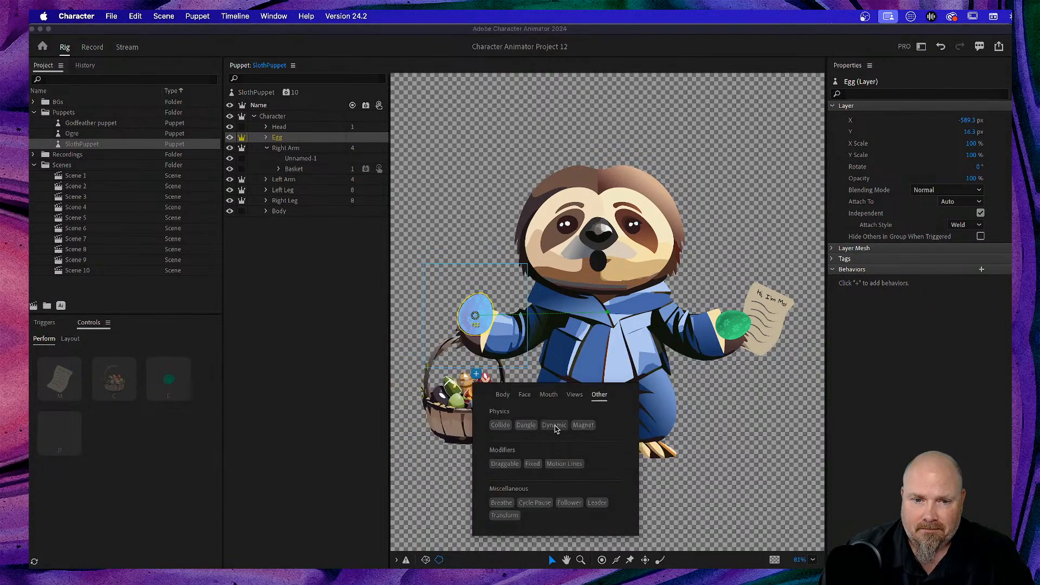
{"action": "left_click", "coordinate": [490, 424]}
{"action": "left_click", "coordinate": [491, 425]}
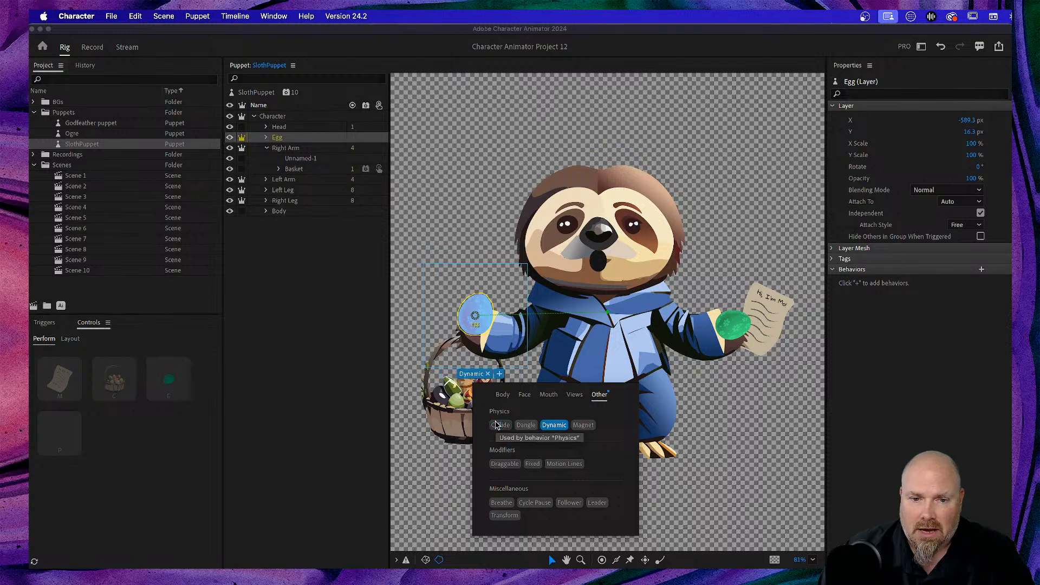
{"action": "left_click", "coordinate": [500, 426]}
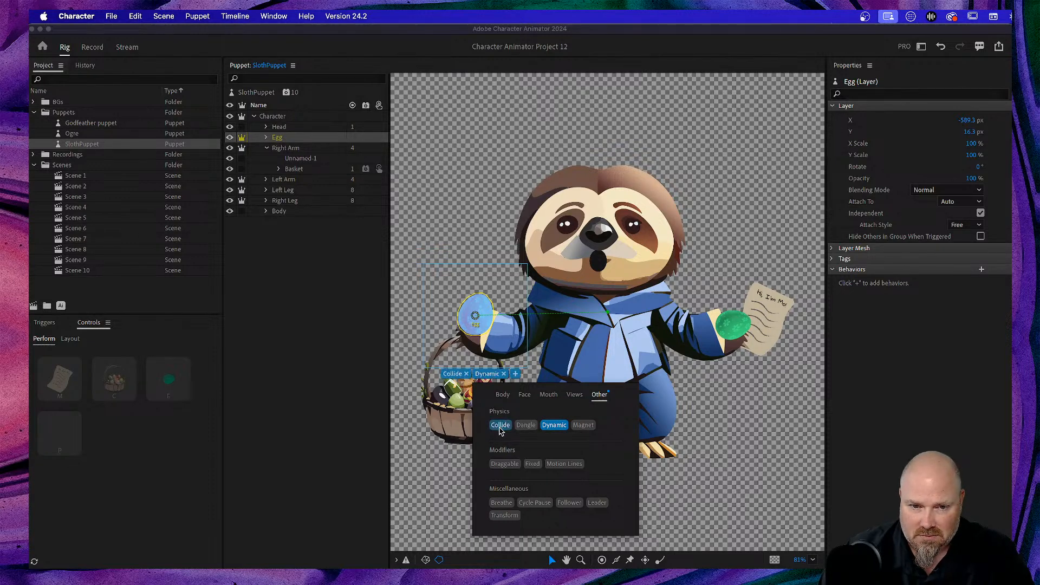
Apply the Magnet tag to the handle at the centre of the blue egg
{"action": "left_click", "coordinate": [476, 318]}
{"action": "left_click", "coordinate": [487, 316]}
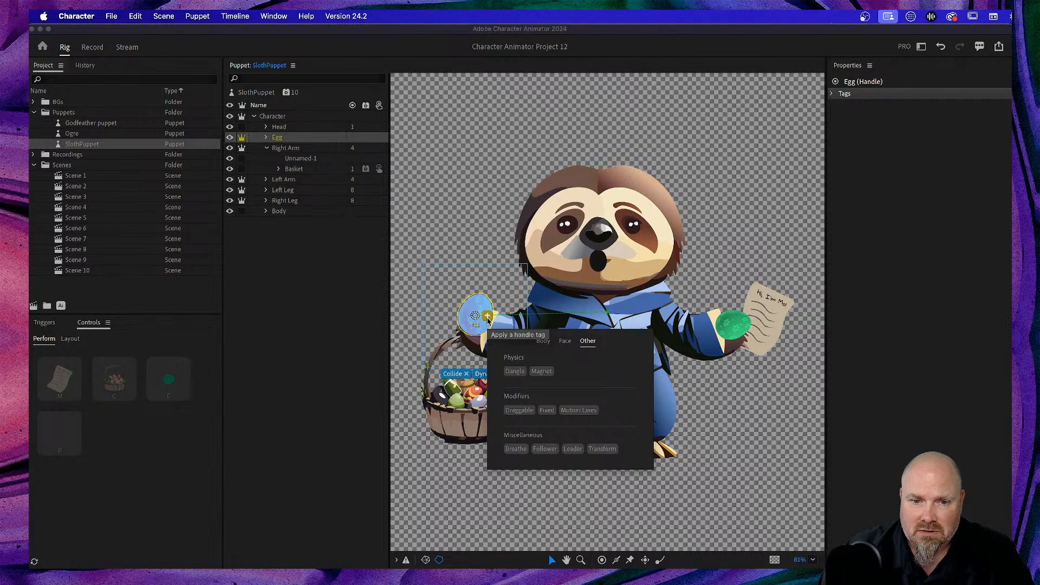
{"action": "left_click", "coordinate": [542, 371]}
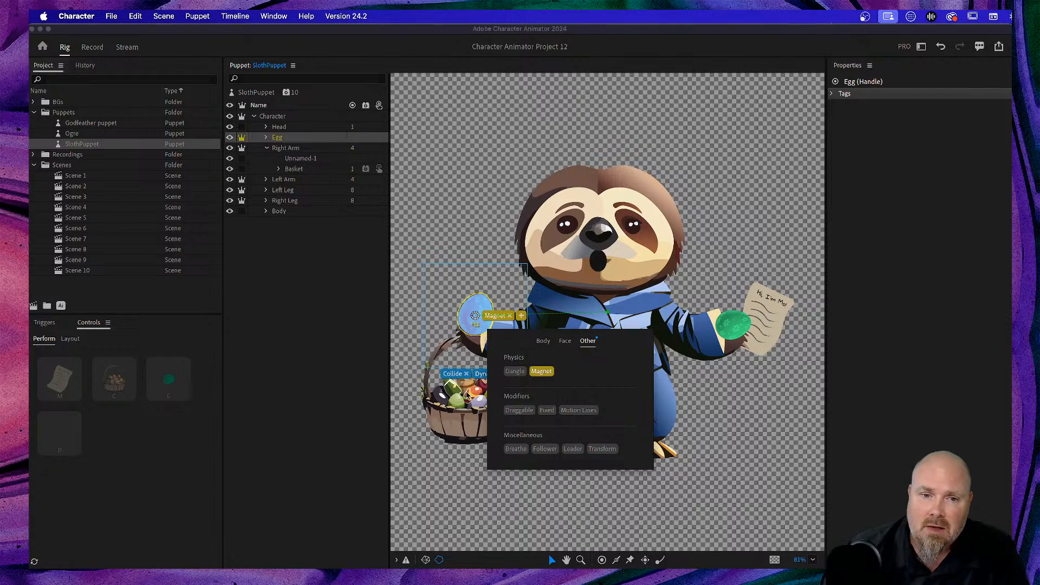
{"action": "left_click", "coordinate": [313, 393]}
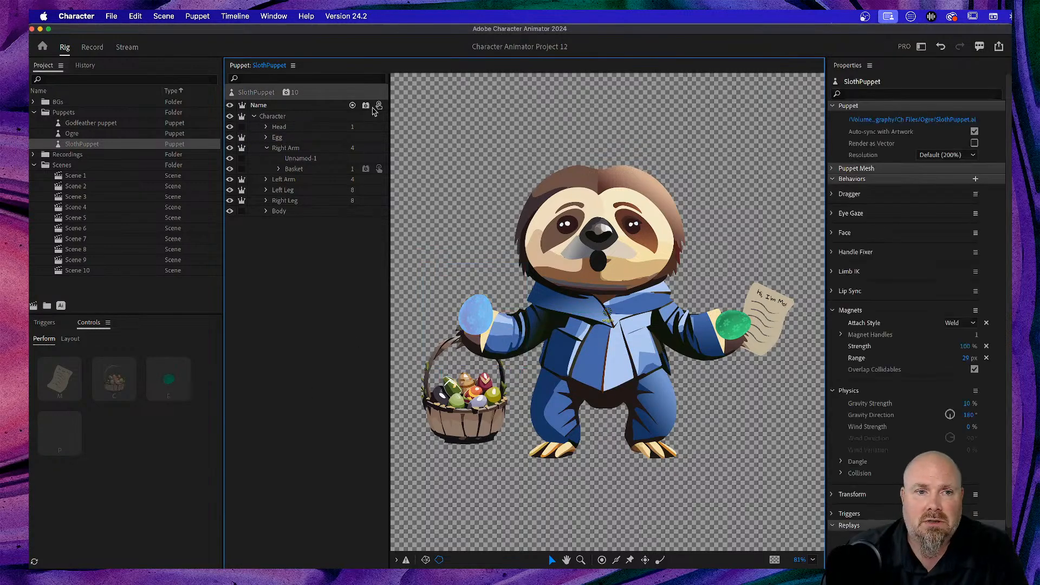
Add the Magnet tag to the Right Arm's draggable wrist handle and review the puppet's Magnets and Physics settings
{"action": "left_click", "coordinate": [299, 150]}
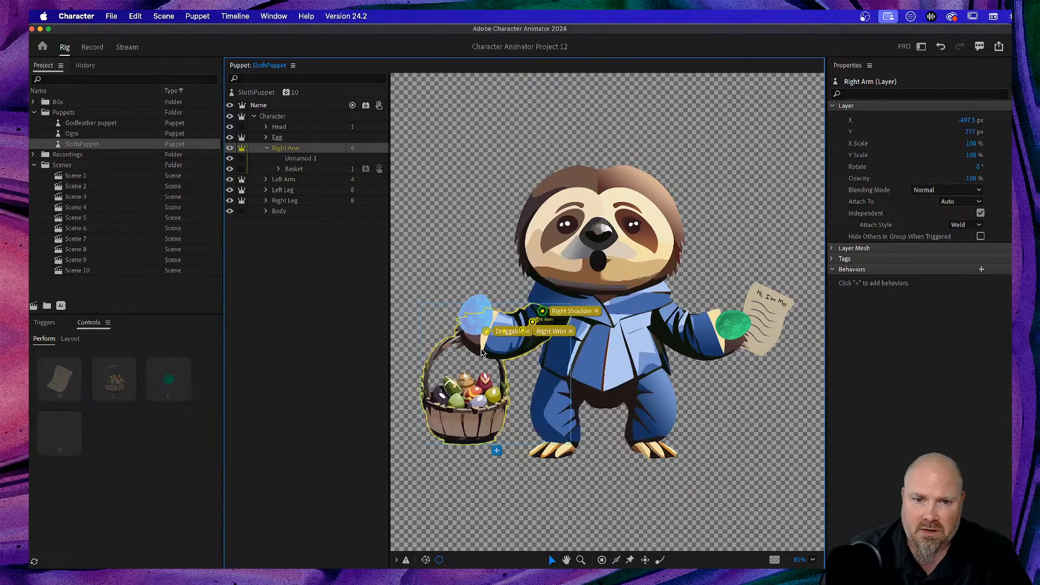
{"action": "left_click", "coordinate": [486, 332]}
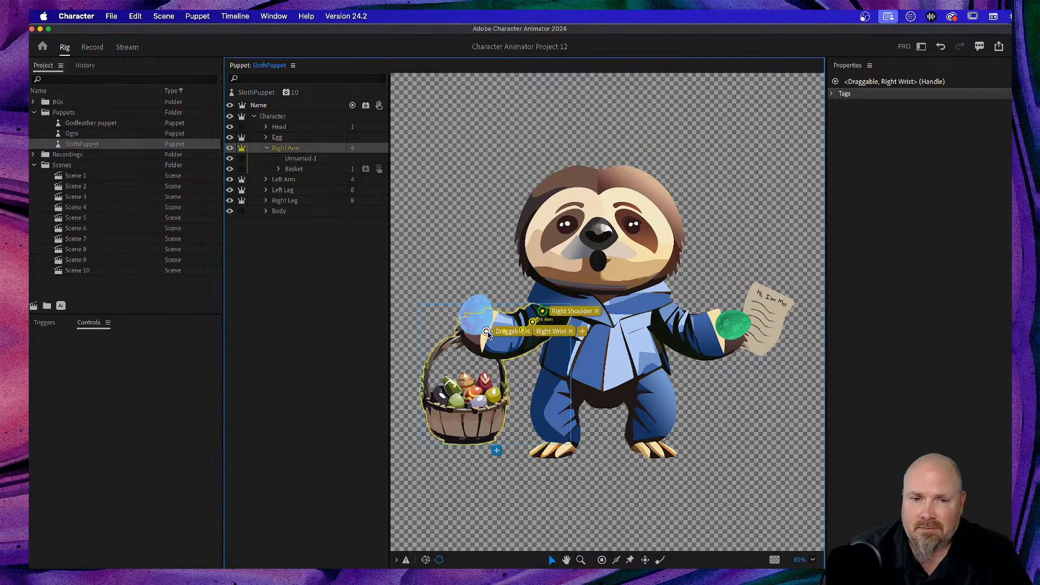
{"action": "left_click", "coordinate": [582, 332]}
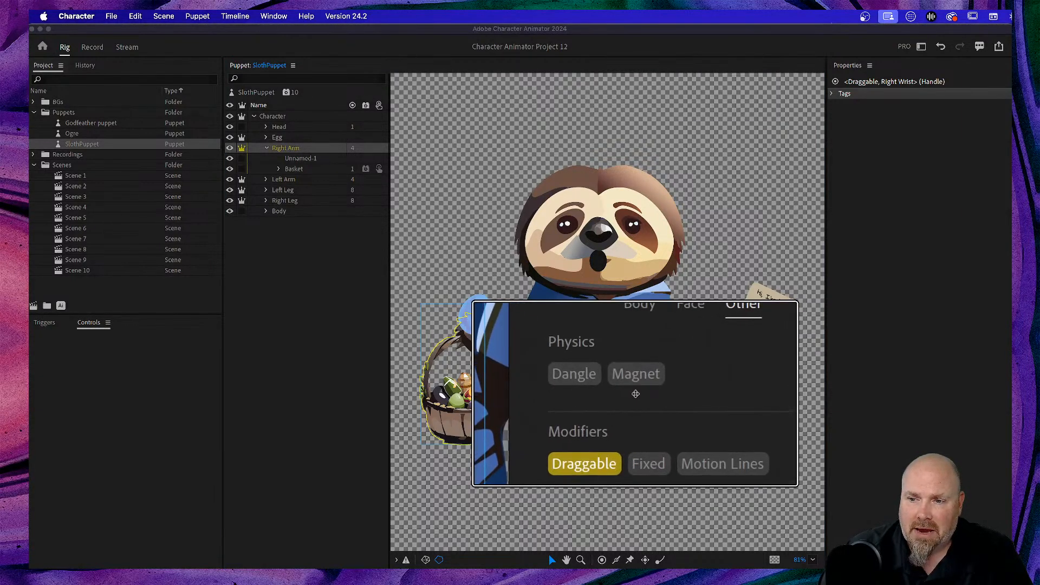
{"action": "left_click", "coordinate": [636, 385]}
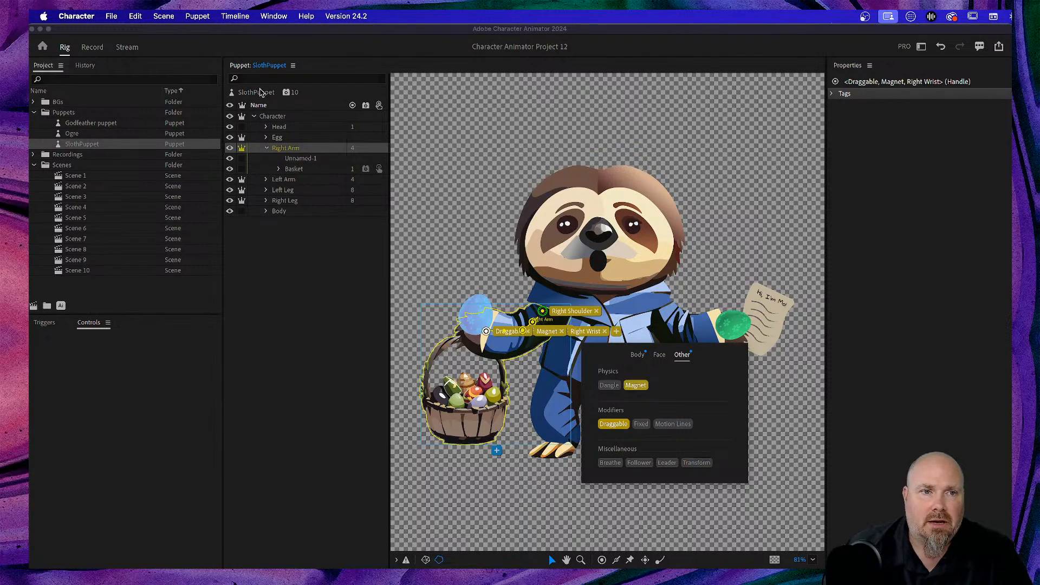
{"action": "left_click", "coordinate": [262, 93]}
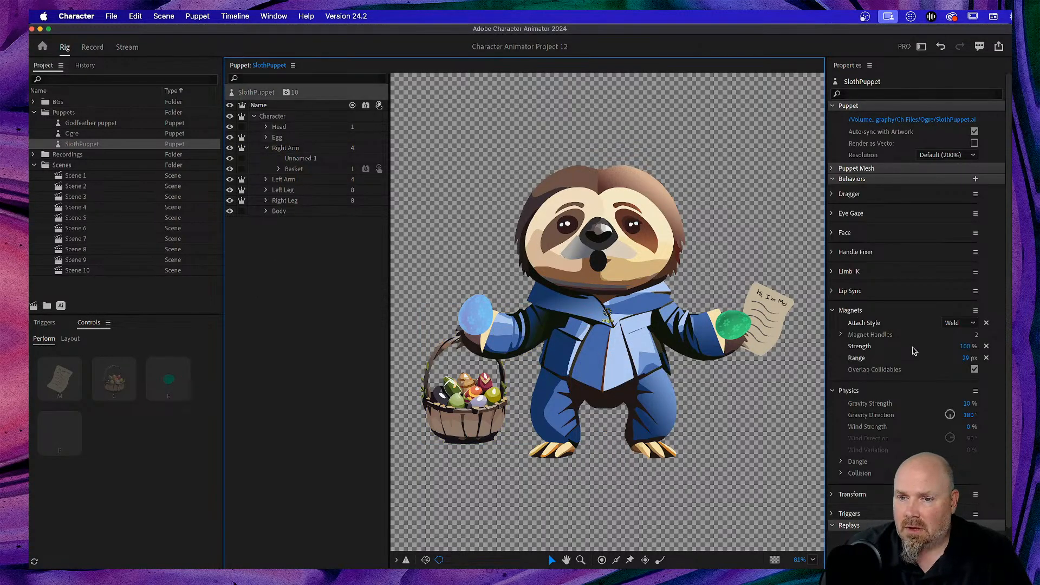
{"action": "scroll", "coordinate": [914, 351], "scroll_direction": "down", "scroll_amount": 2}
{"action": "scroll", "coordinate": [889, 458], "scroll_direction": "up", "scroll_amount": 2}
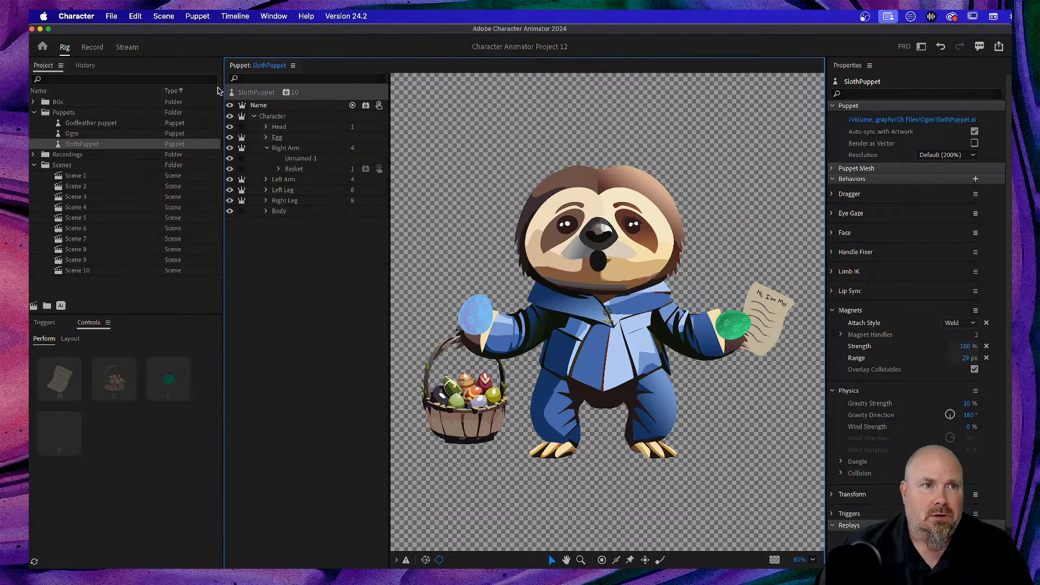
Switch to the Record workspace and hide the Foreground-eggs layer in Scene 10
{"action": "left_click", "coordinate": [89, 48]}
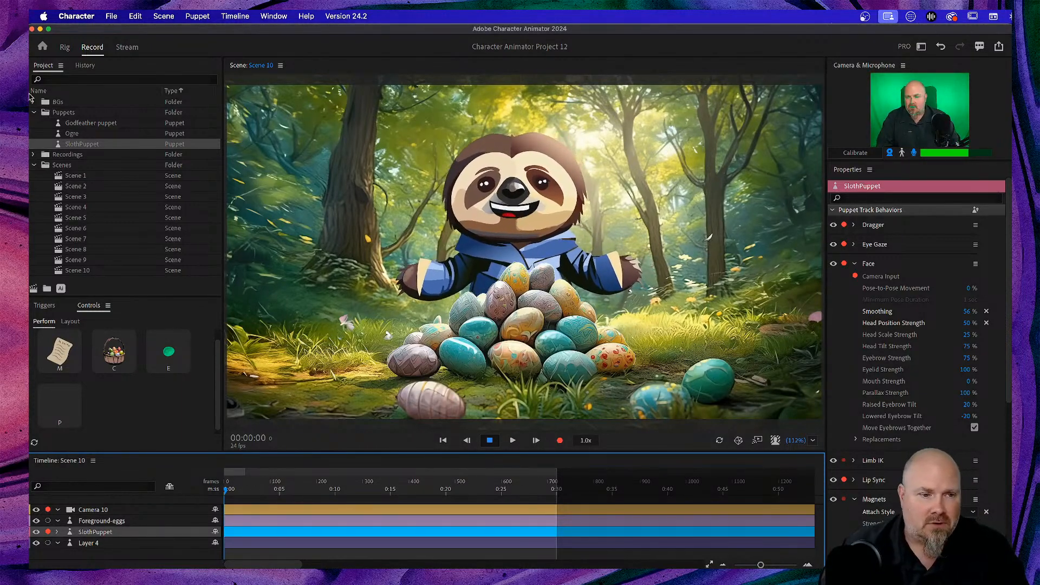
{"action": "left_click", "coordinate": [36, 522]}
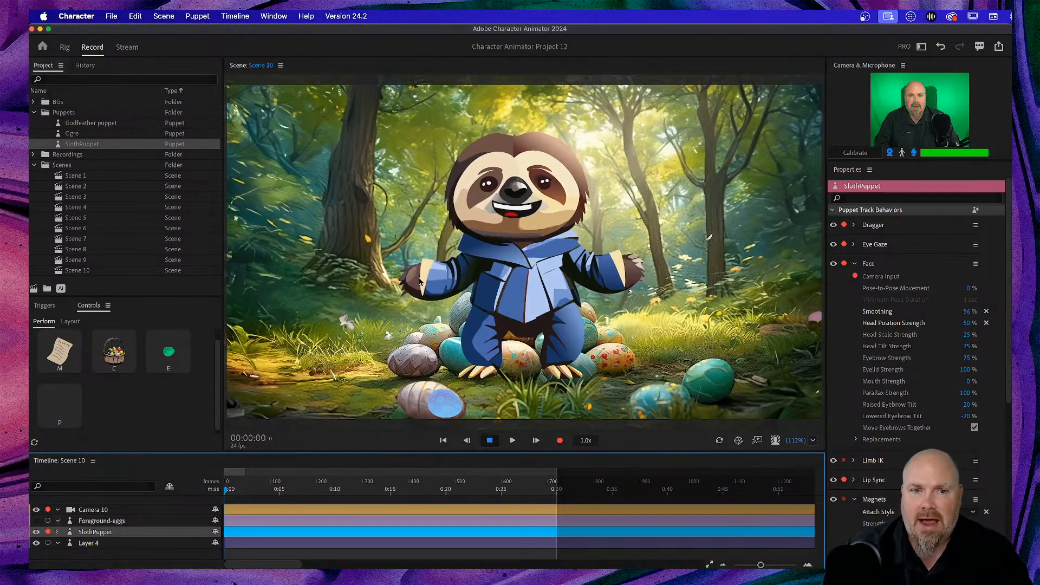
Calibrate the camera's rest pose for the sloth in Scene 10
{"action": "left_click", "coordinate": [404, 395]}
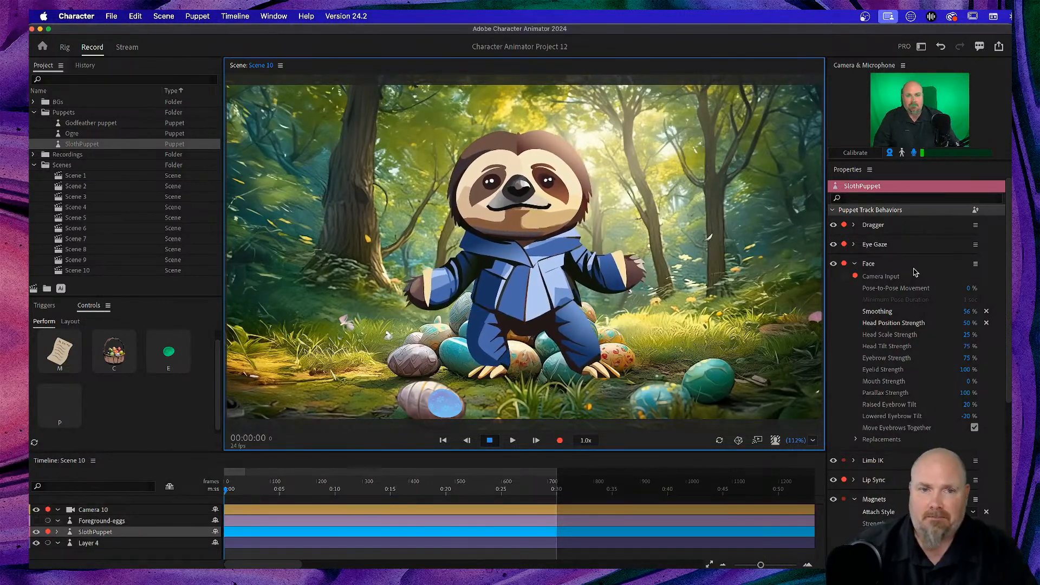
{"action": "left_click", "coordinate": [856, 154]}
{"action": "left_click", "coordinate": [859, 156]}
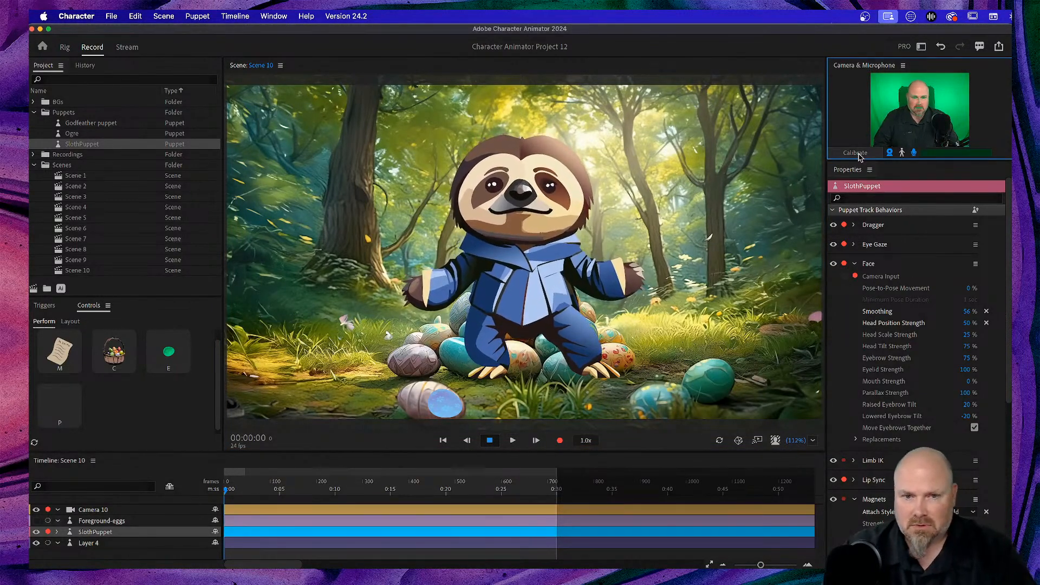
{"action": "left_click", "coordinate": [547, 373]}
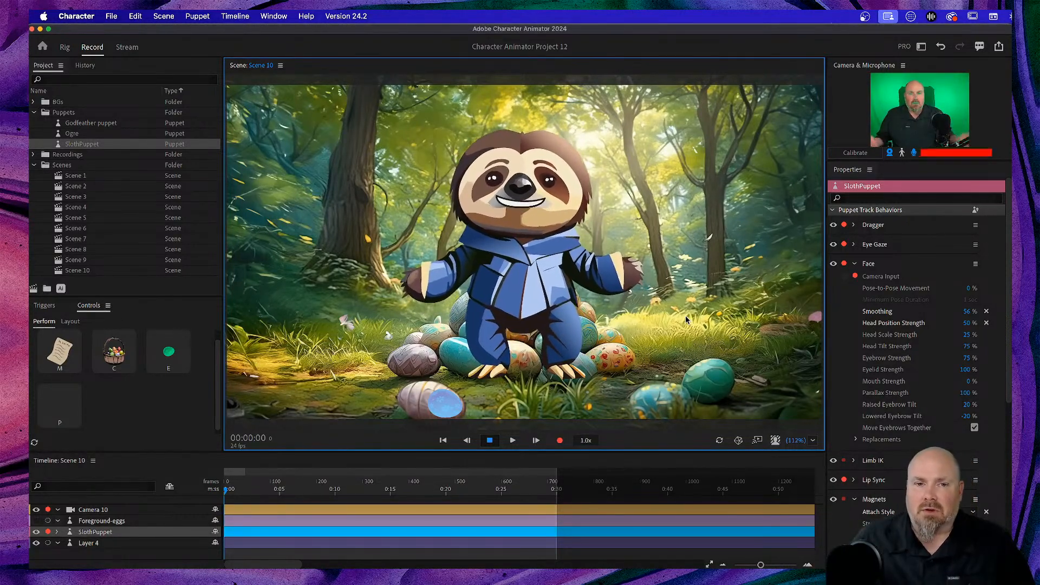
Switch to SlothPuppet.ai in Illustrator and draw a wide, thin rectangle across the sloth's upper legs, spanning from the basket to below the letter
{"action": "left_click", "coordinate": [66, 48]}
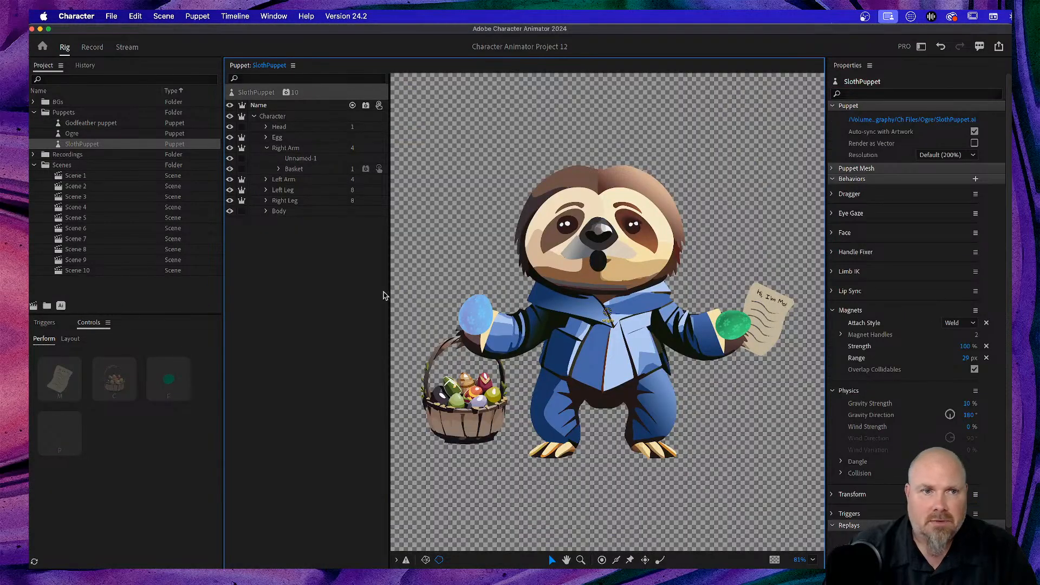
{"action": "key", "text": "super+Tab"}
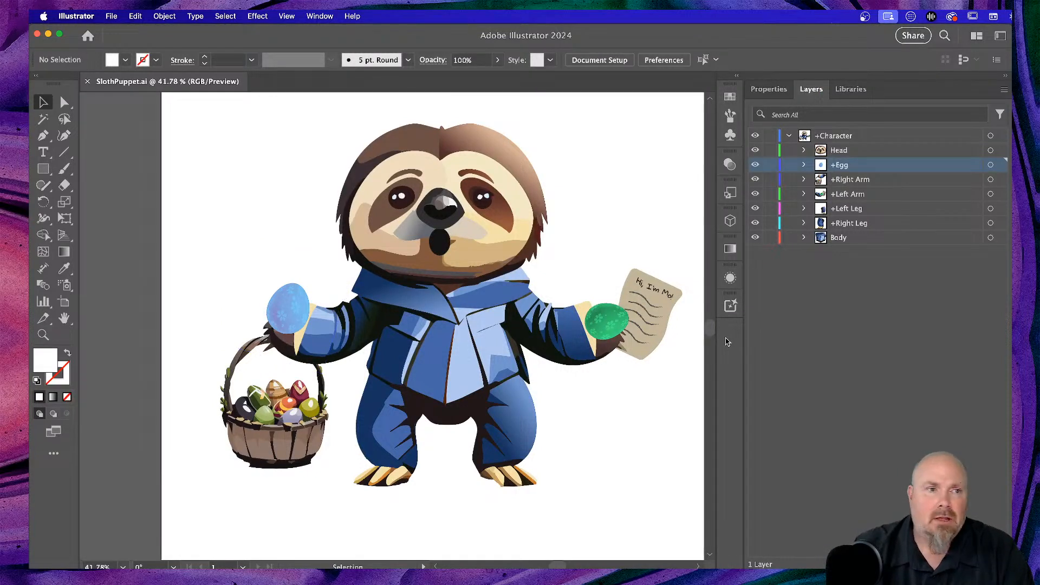
{"action": "left_click", "coordinate": [43, 169]}
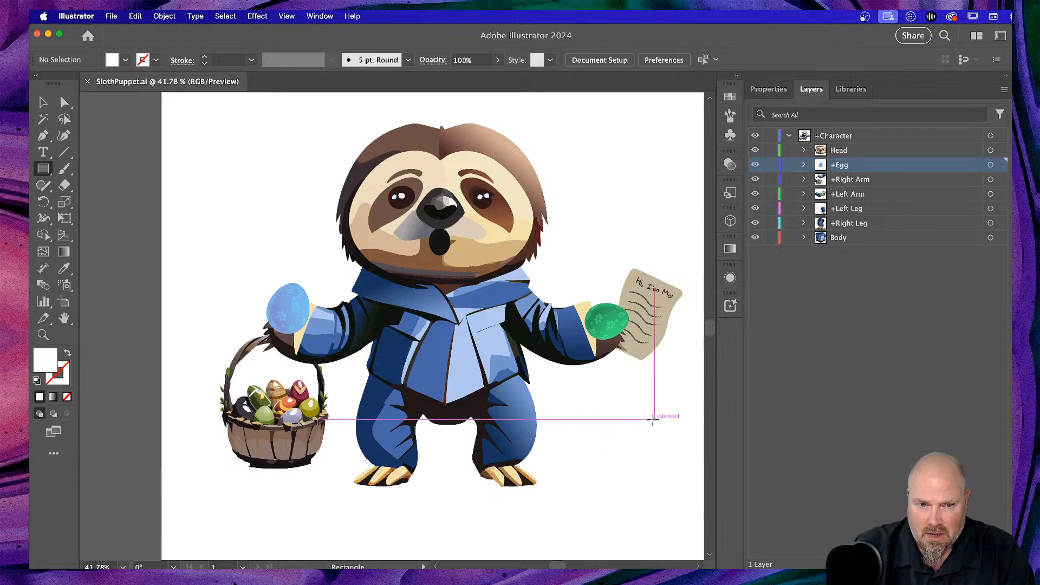
{"action": "mouse_move", "coordinate": [626, 417]}
{"action": "left_mouse_down"}
{"action": "mouse_move", "coordinate": [624, 440]}
{"action": "mouse_move", "coordinate": [193, 440]}
{"action": "left_mouse_up"}
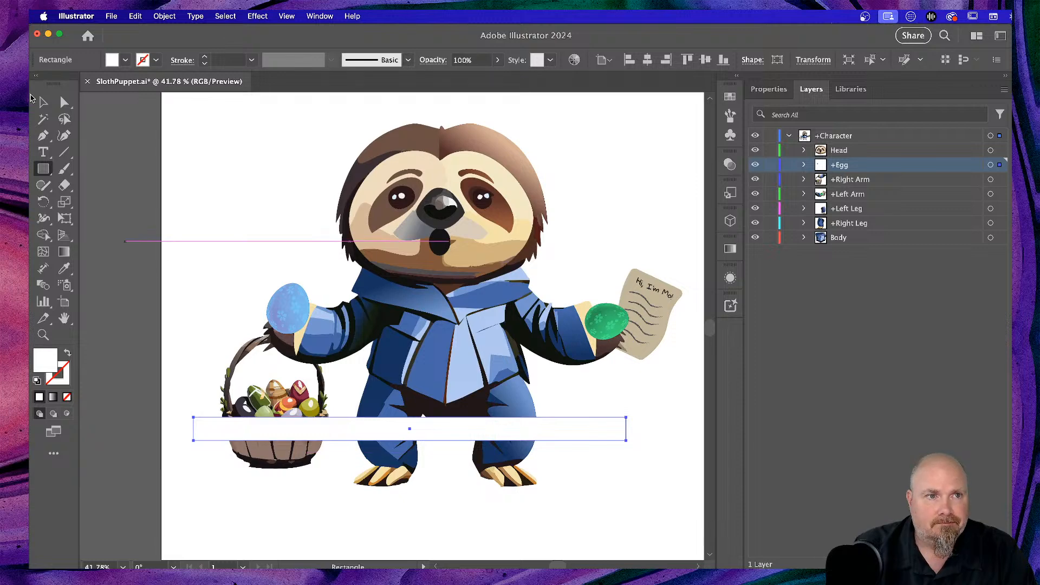
Set the rectangle's fill to None and nudge it slightly downward
{"action": "left_click", "coordinate": [126, 60]}
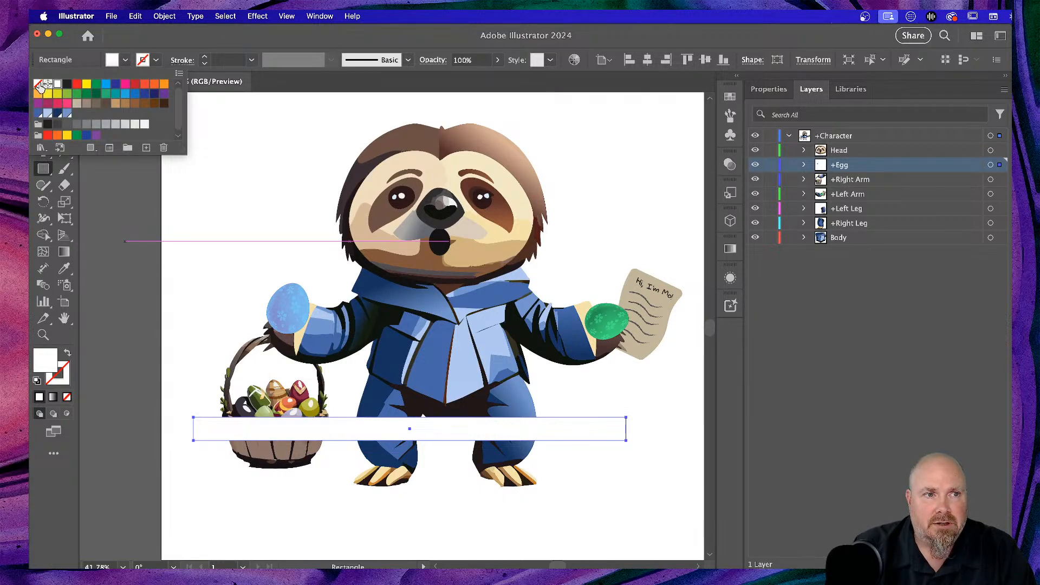
{"action": "left_click", "coordinate": [39, 86]}
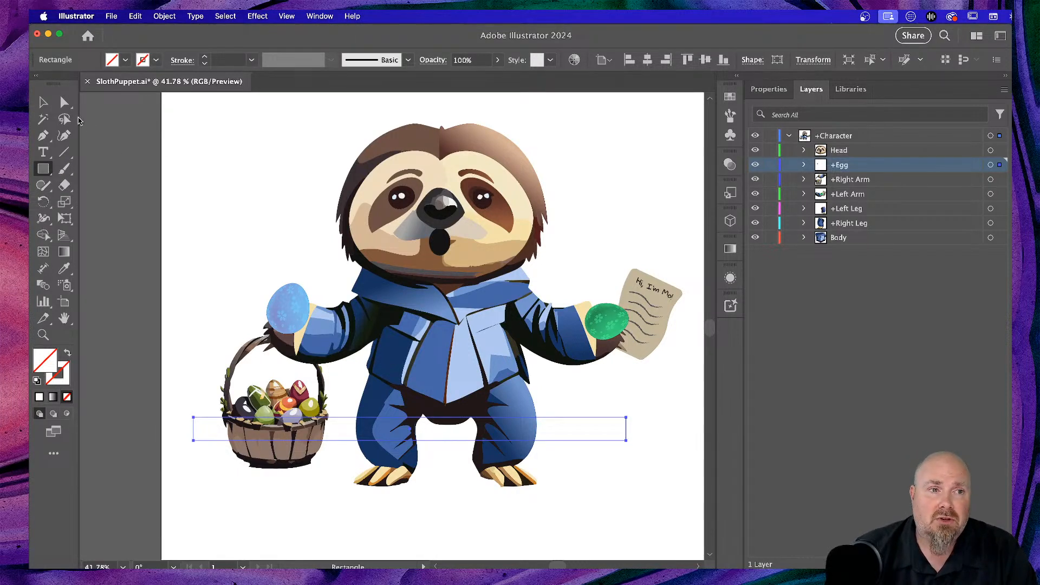
{"action": "left_click", "coordinate": [43, 102]}
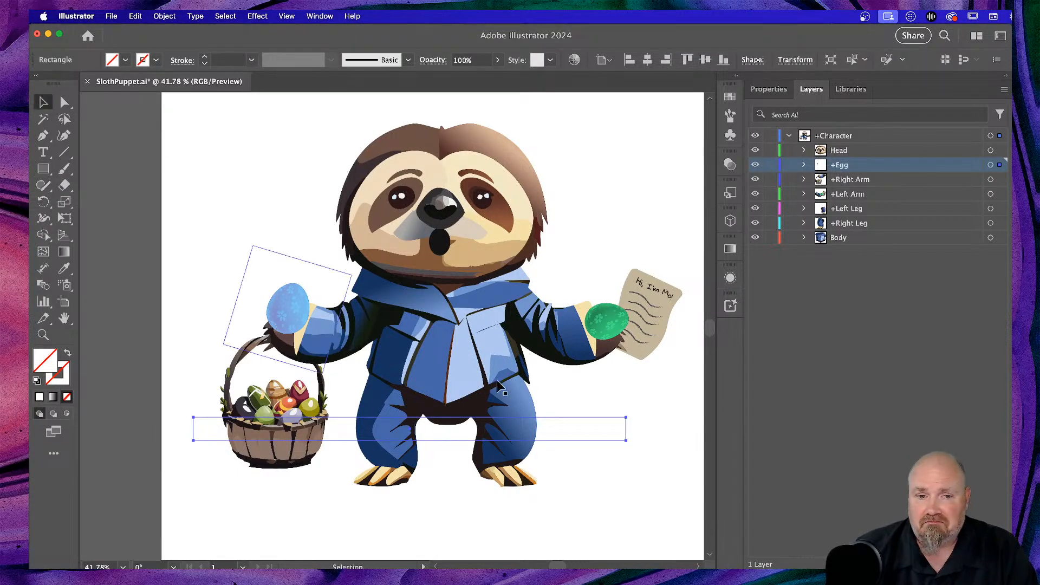
{"action": "left_click", "coordinate": [587, 416]}
{"action": "left_click_drag", "start_coordinate": [586, 417], "coordinate": [590, 426]}
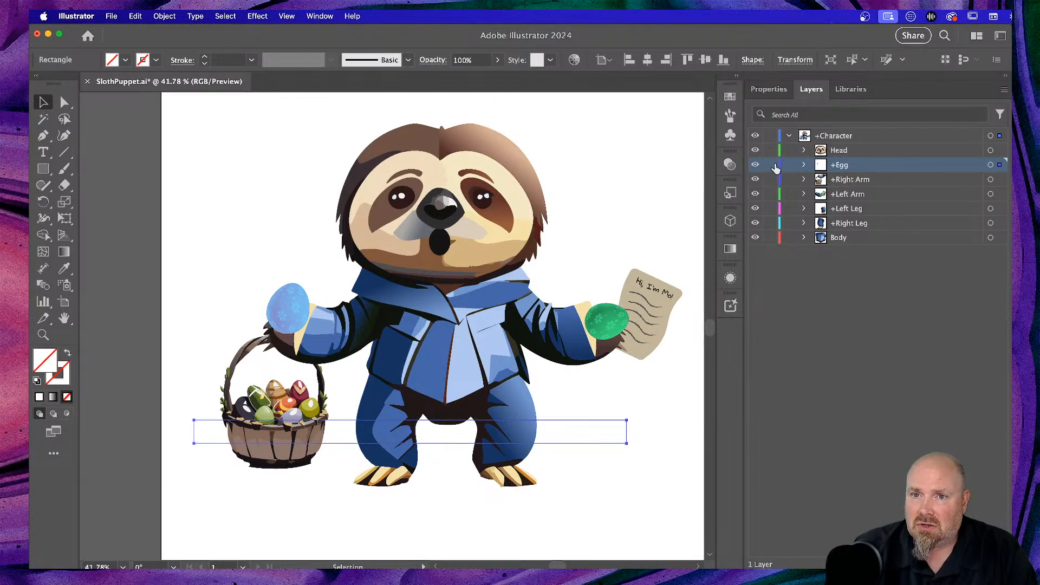
Move the rectangle out of the +Egg layer to just above it and rename it +table
{"action": "left_click", "coordinate": [803, 166]}
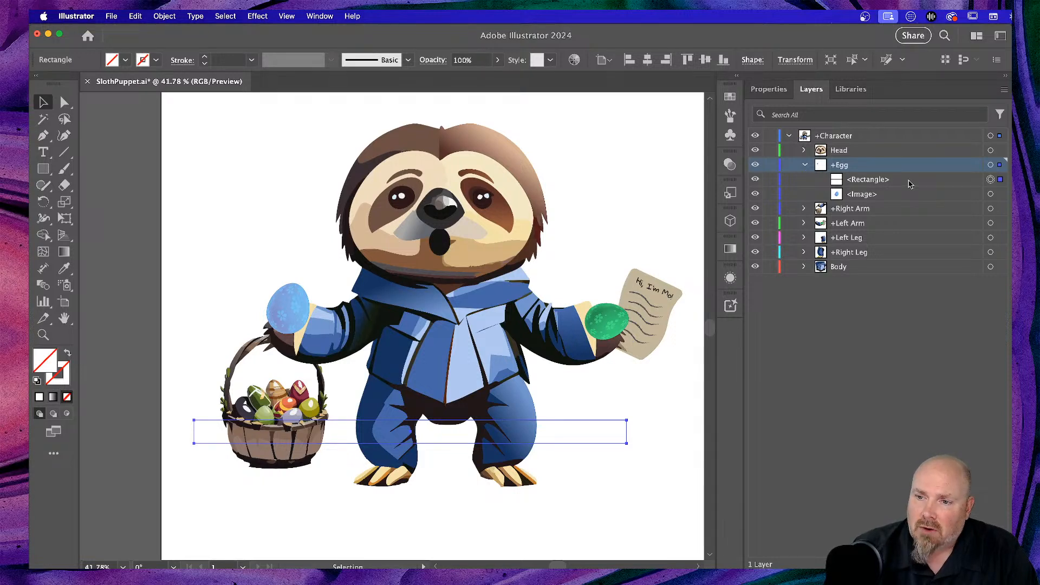
{"action": "left_click_drag", "start_coordinate": [909, 184], "coordinate": [912, 165]}
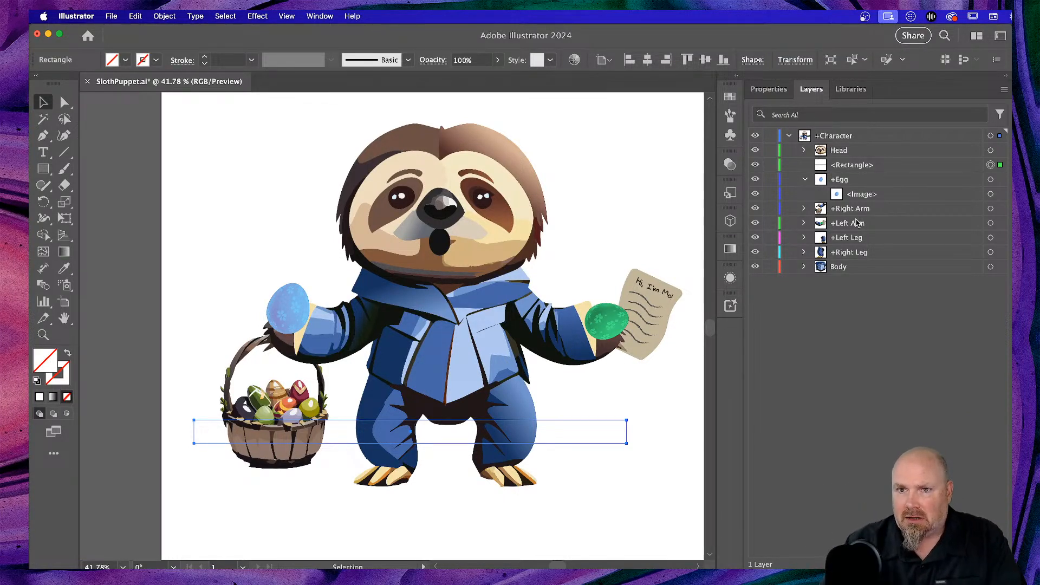
{"action": "double_click", "coordinate": [849, 166]}
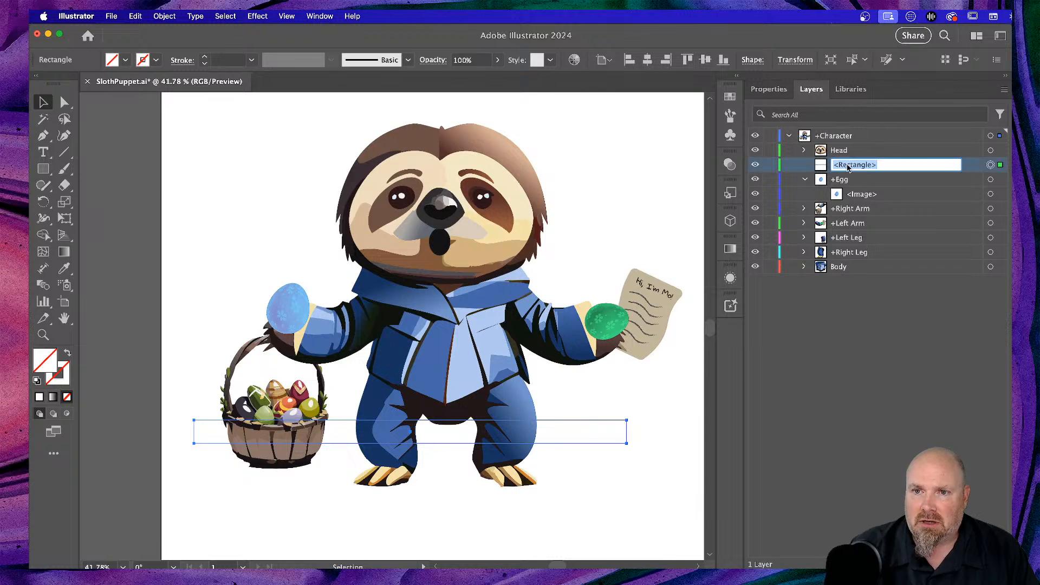
{"action": "type", "text": "+table"}
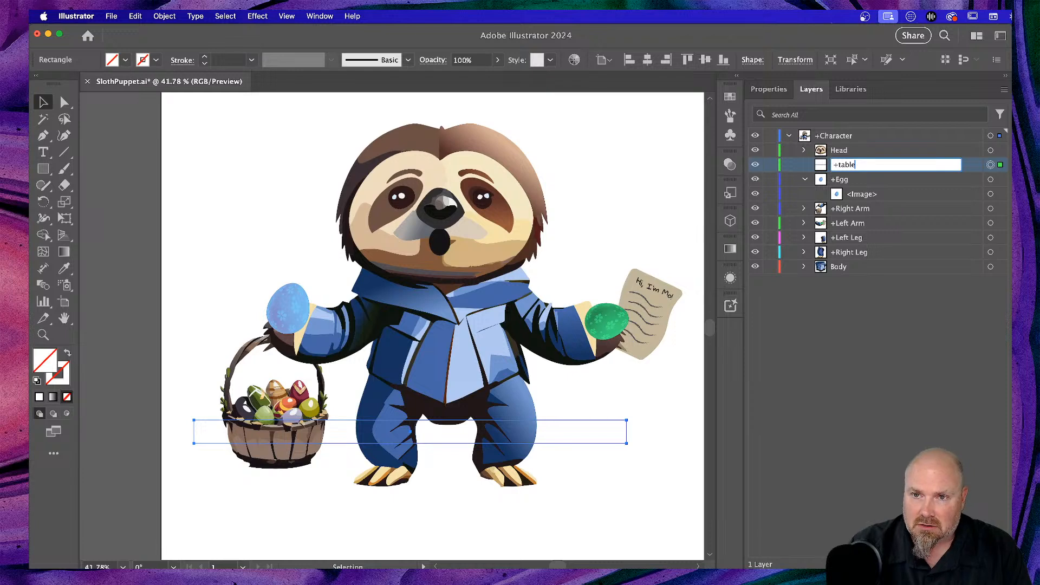
{"action": "key", "text": "Return"}
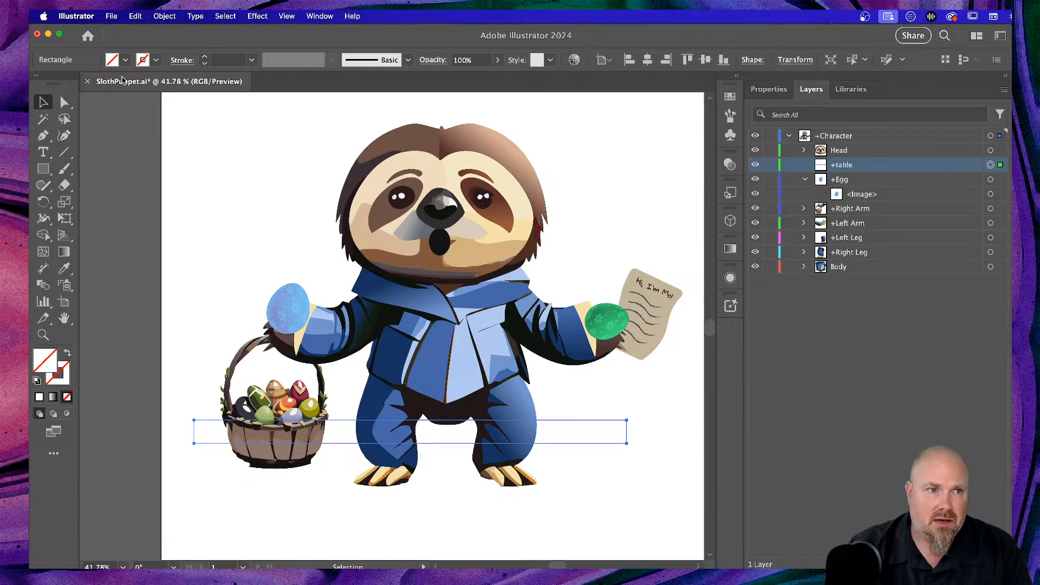
Deselect the artwork, save SlothPuppet.ai and return to Character Animator to update the puppet
{"action": "left_click", "coordinate": [194, 134]}
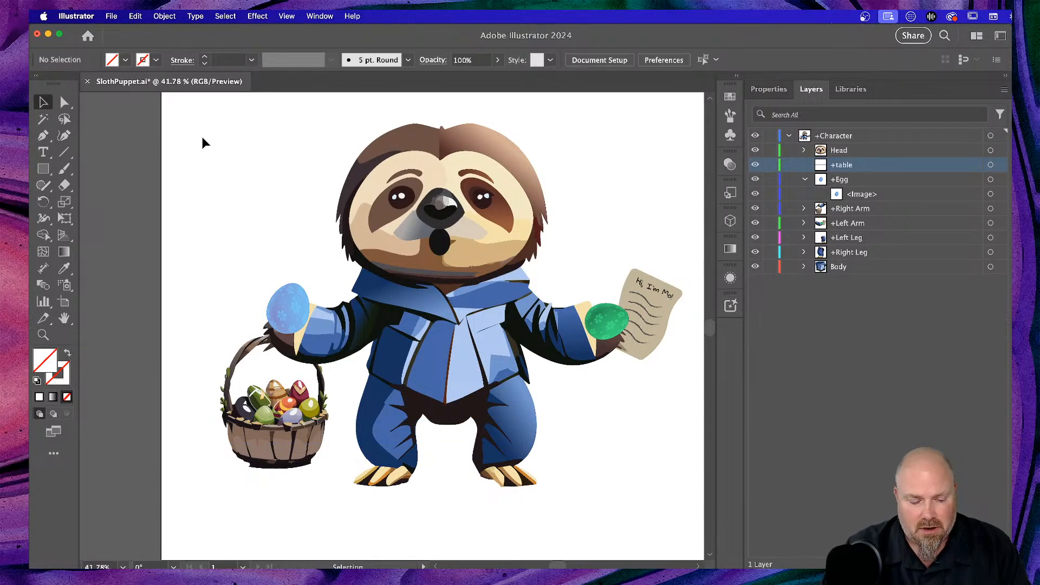
{"action": "key", "text": "super+s"}
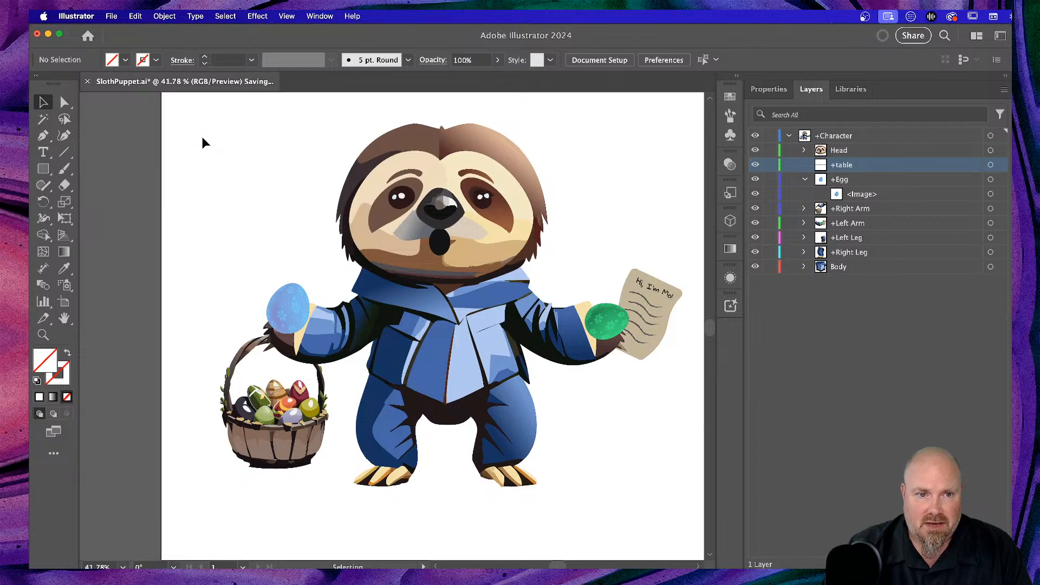
{"action": "key", "text": "super+Tab"}
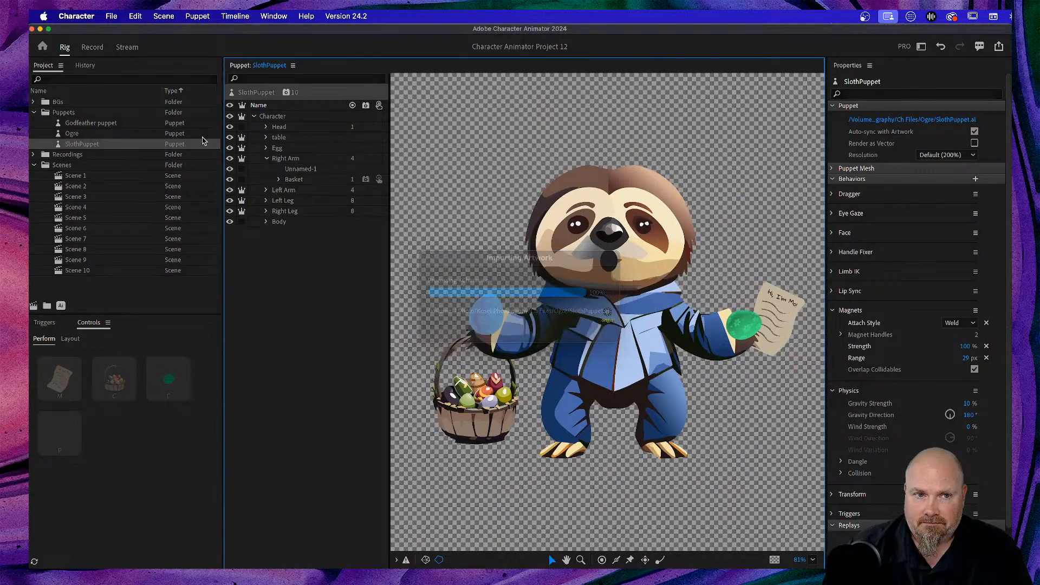
Apply the Collide tag to the table layer's handle
{"action": "left_click", "coordinate": [292, 138]}
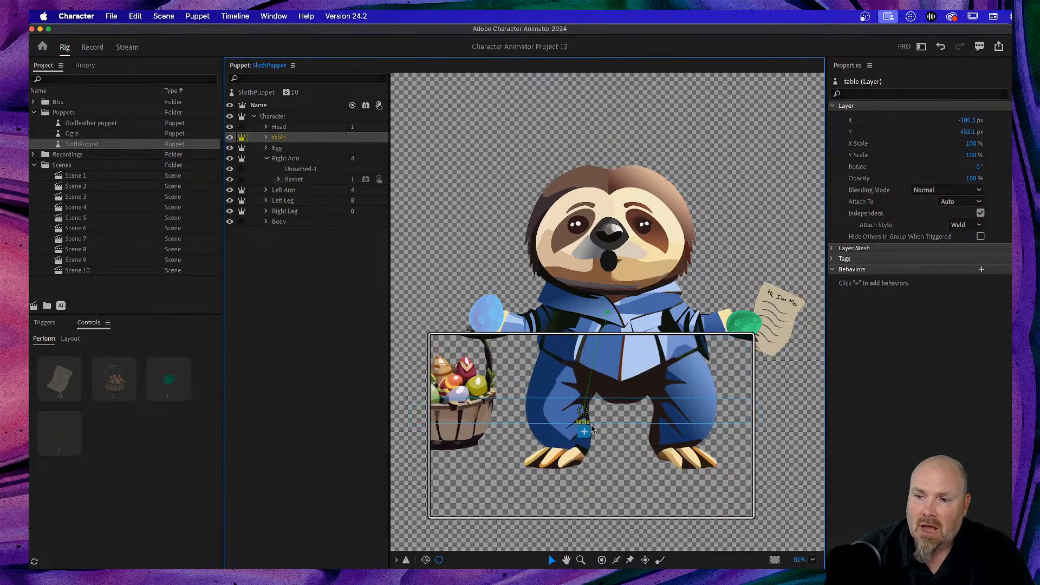
{"action": "left_click", "coordinate": [586, 432]}
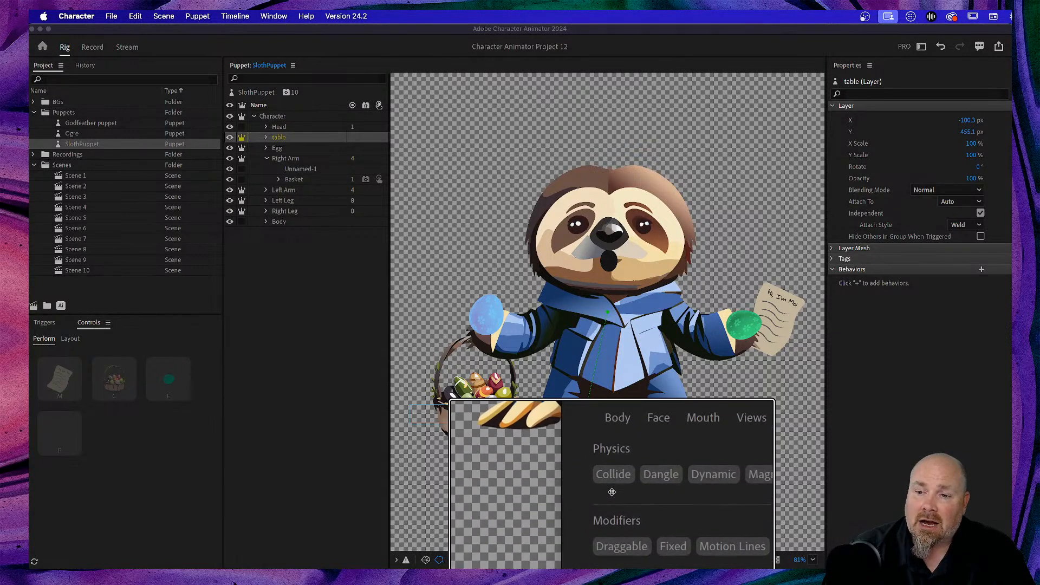
{"action": "left_click", "coordinate": [614, 483]}
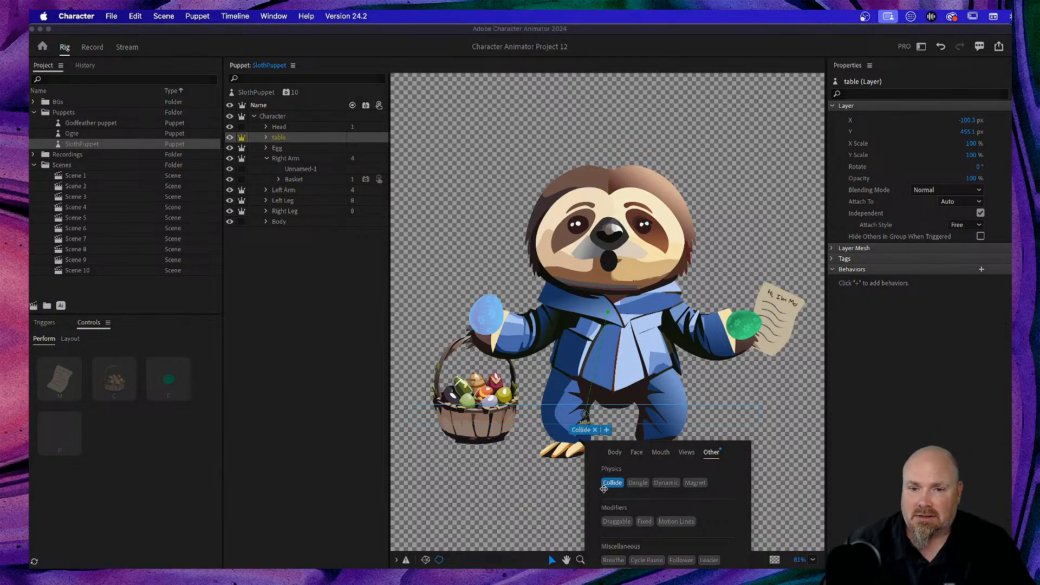
{"action": "left_click", "coordinate": [256, 402]}
{"action": "left_click", "coordinate": [263, 401]}
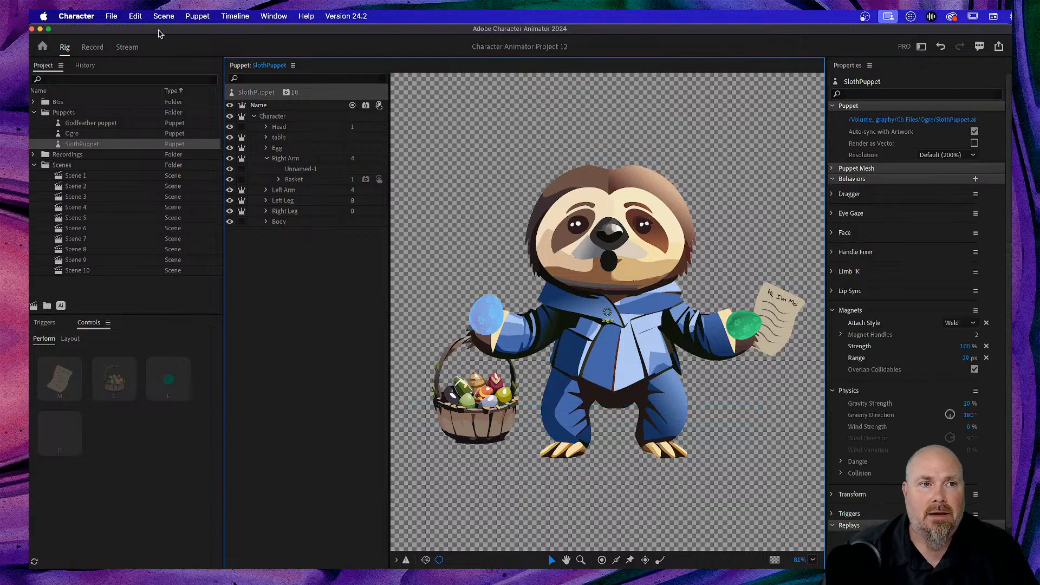
Return to the Record workspace and show the Foreground-eggs layer in Scene 10 again
{"action": "left_click", "coordinate": [93, 49]}
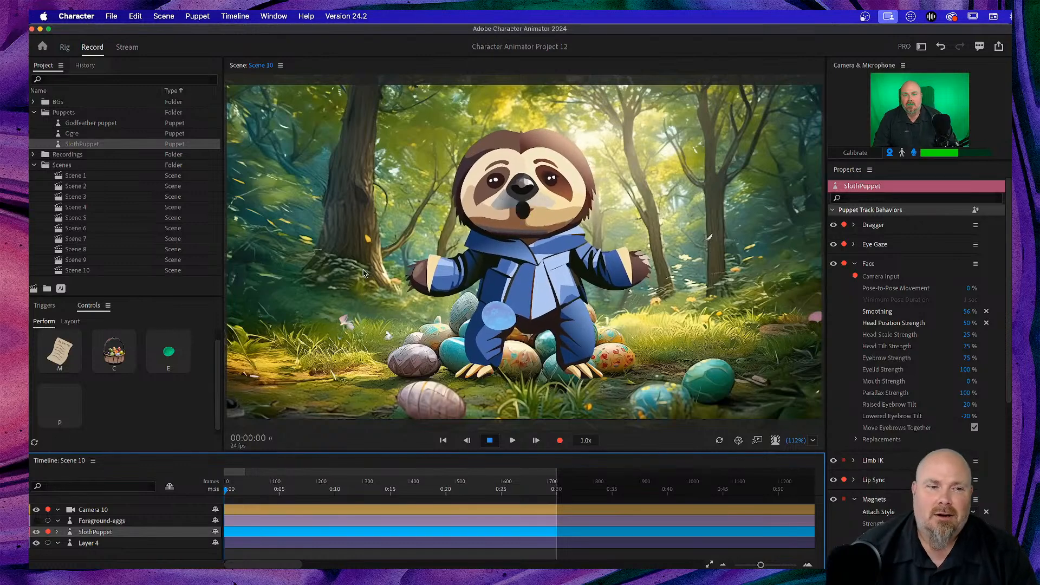
{"action": "left_click", "coordinate": [119, 523]}
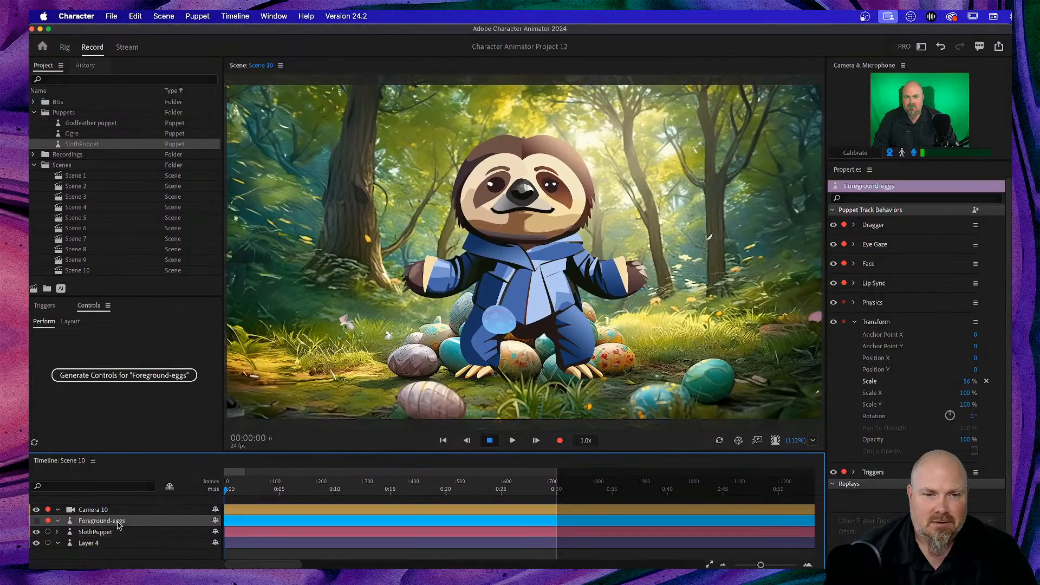
{"action": "left_click", "coordinate": [36, 521]}
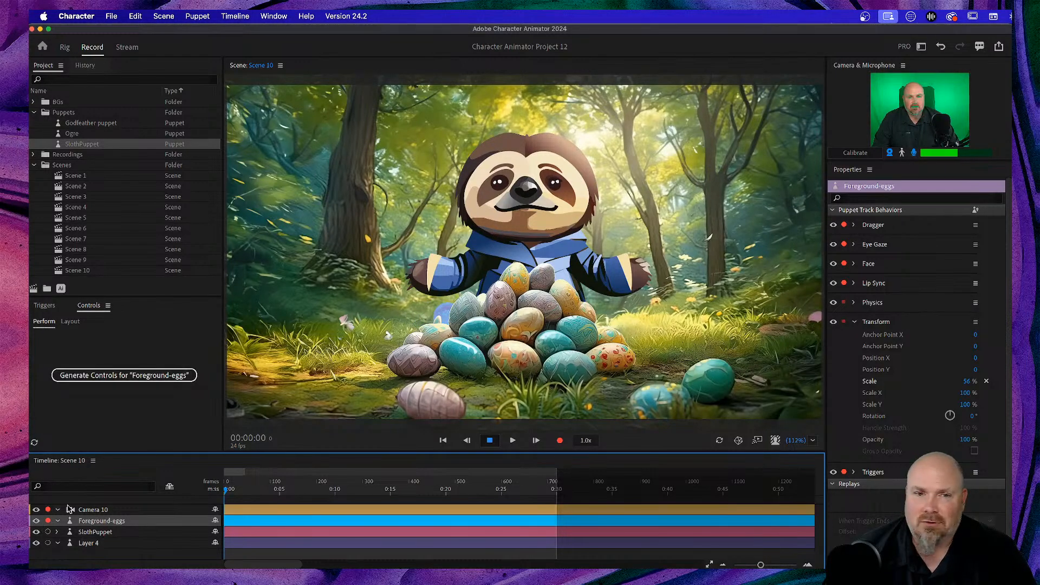
Select the SlothPuppet track, lower its right hand to pick up the blue egg and lift it, and review the Magnets settings
{"action": "left_click", "coordinate": [443, 315]}
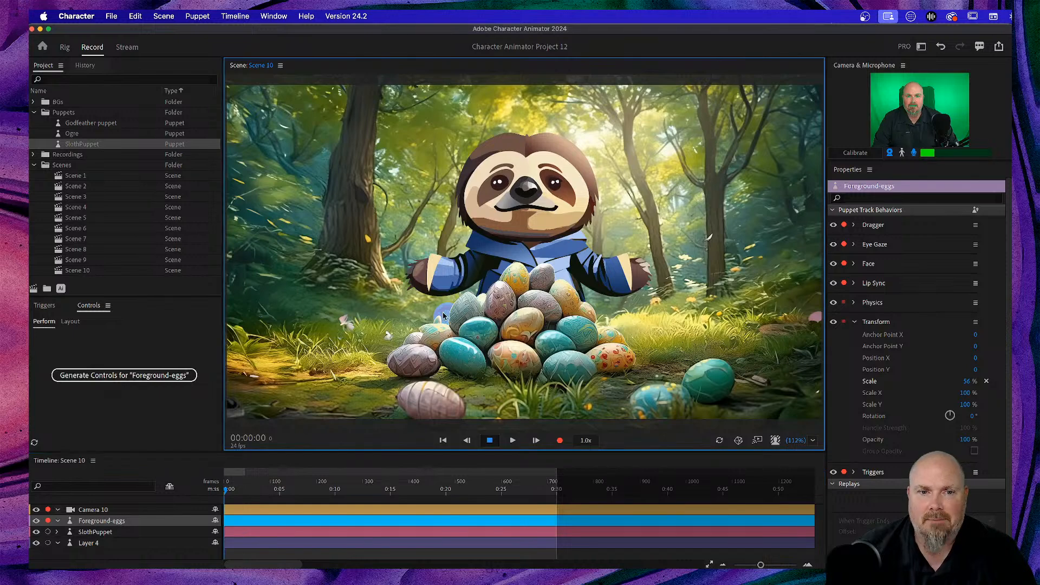
{"action": "left_click", "coordinate": [115, 532]}
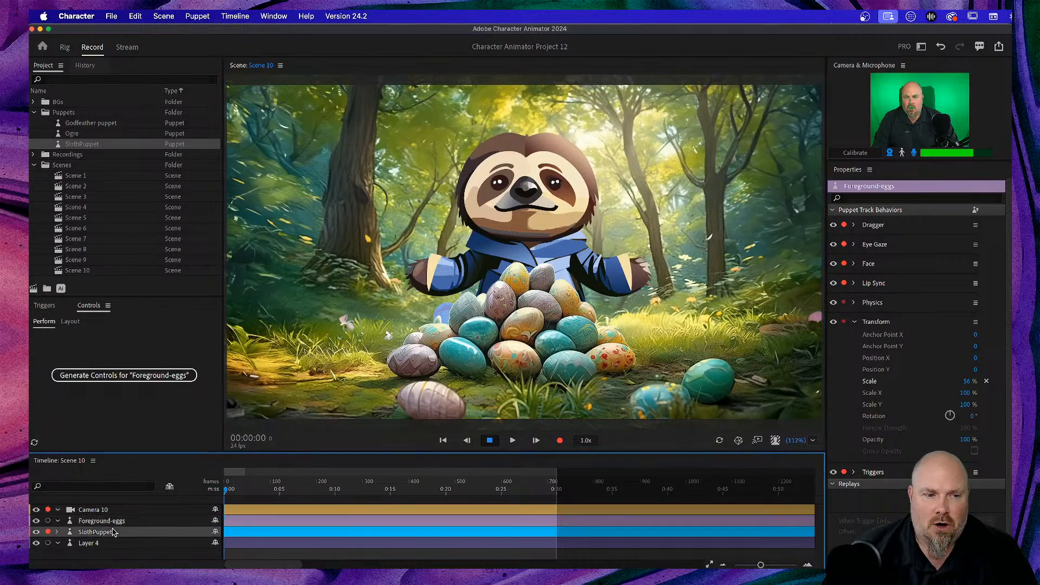
{"action": "left_click", "coordinate": [429, 277]}
{"action": "left_click_drag", "start_coordinate": [443, 326], "coordinate": [403, 257]}
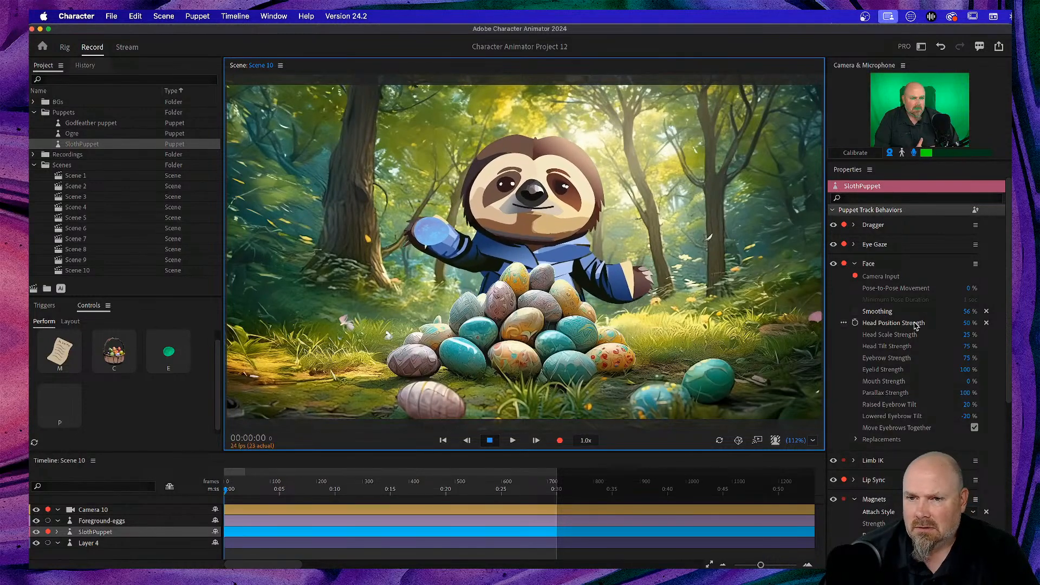
{"action": "scroll", "coordinate": [915, 325], "scroll_direction": "down", "scroll_amount": 5}
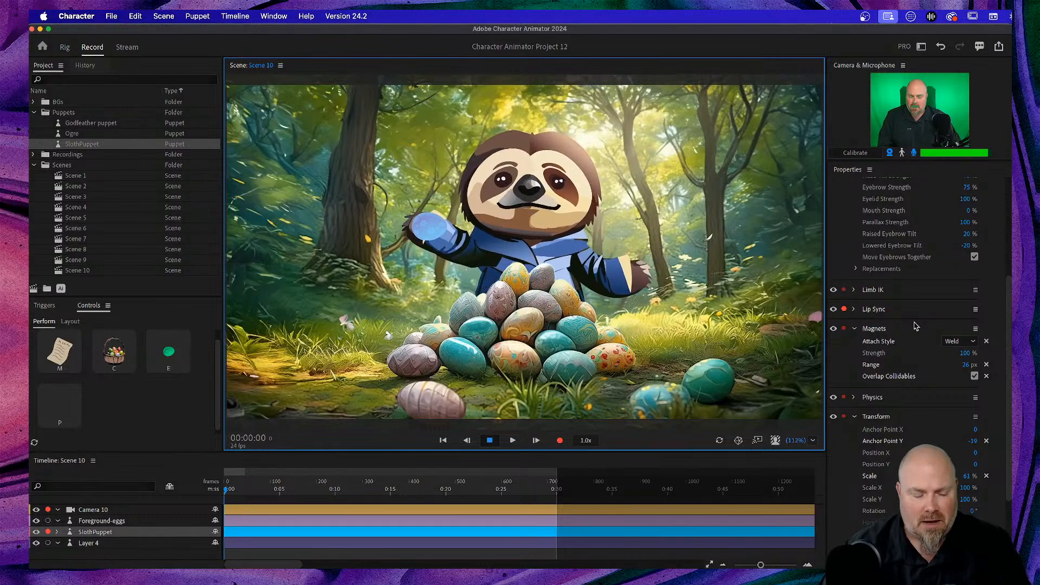
Open the Foreground-eggs puppet from the BGs folder in the Rig workspace and move its origin handle down into the egg pile
{"action": "left_click", "coordinate": [35, 104]}
{"action": "left_click", "coordinate": [33, 103]}
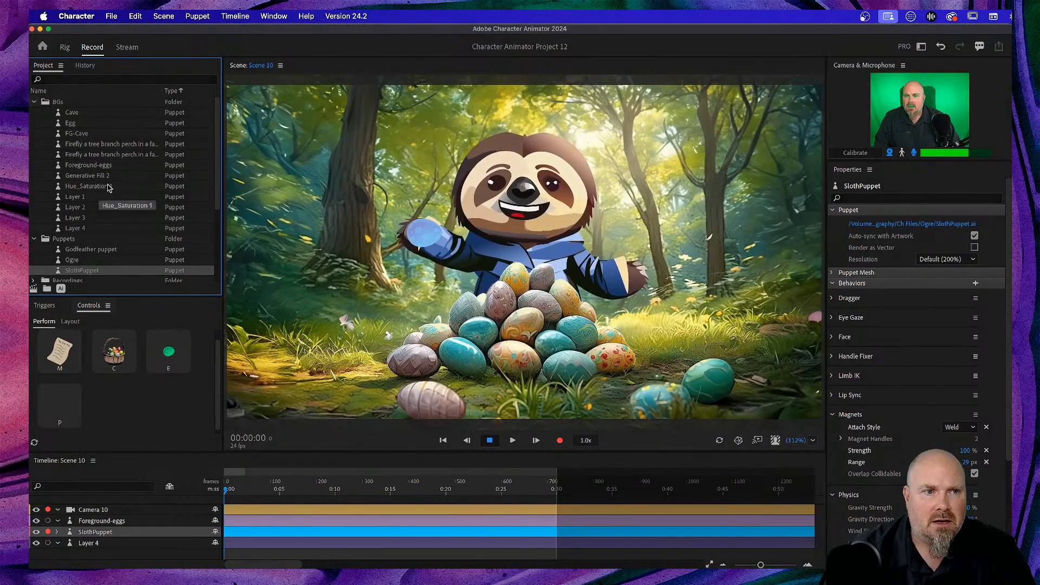
{"action": "left_click", "coordinate": [65, 47]}
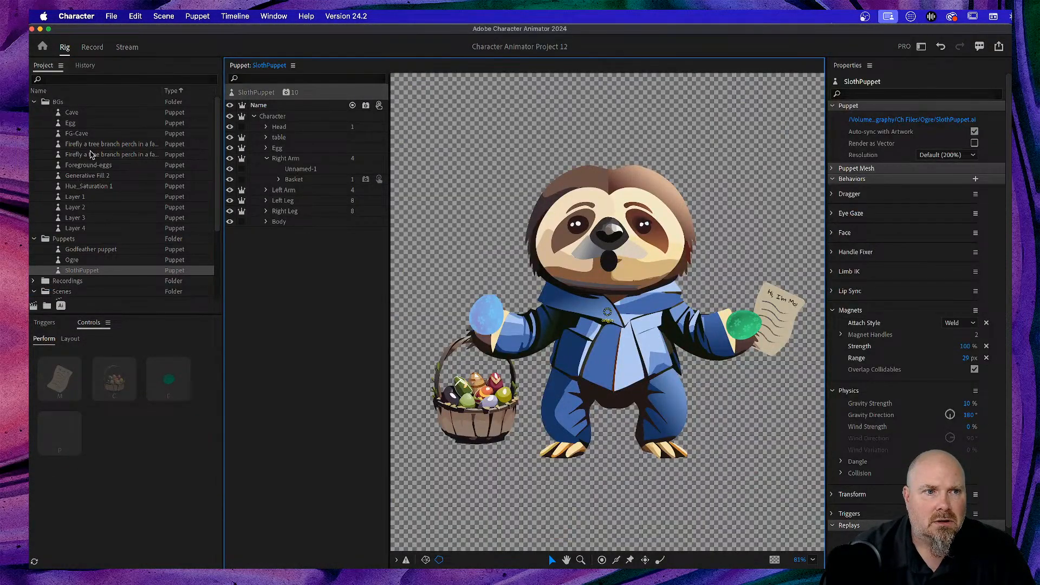
{"action": "left_click", "coordinate": [90, 167]}
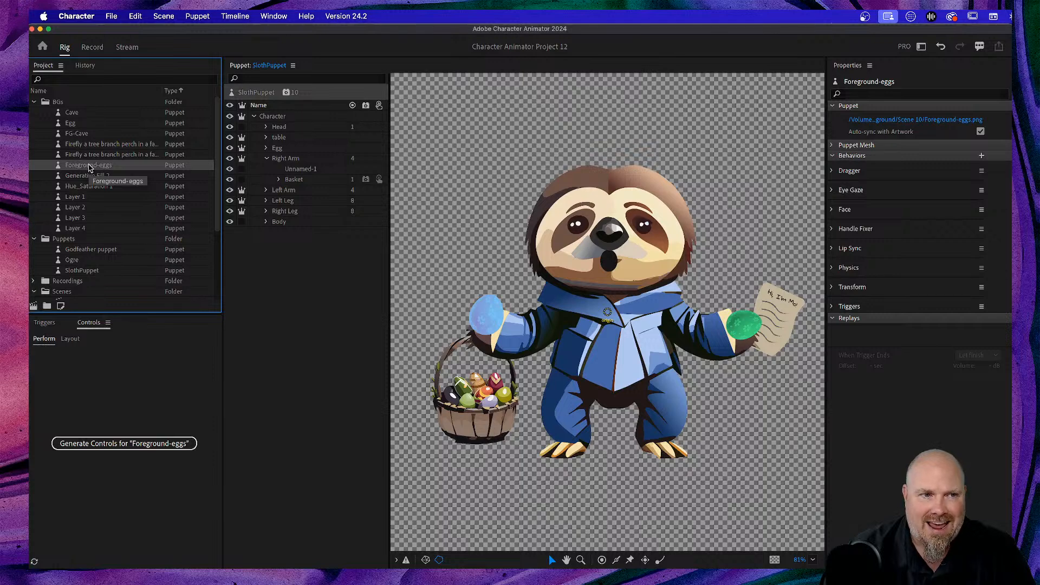
{"action": "double_click", "coordinate": [89, 166]}
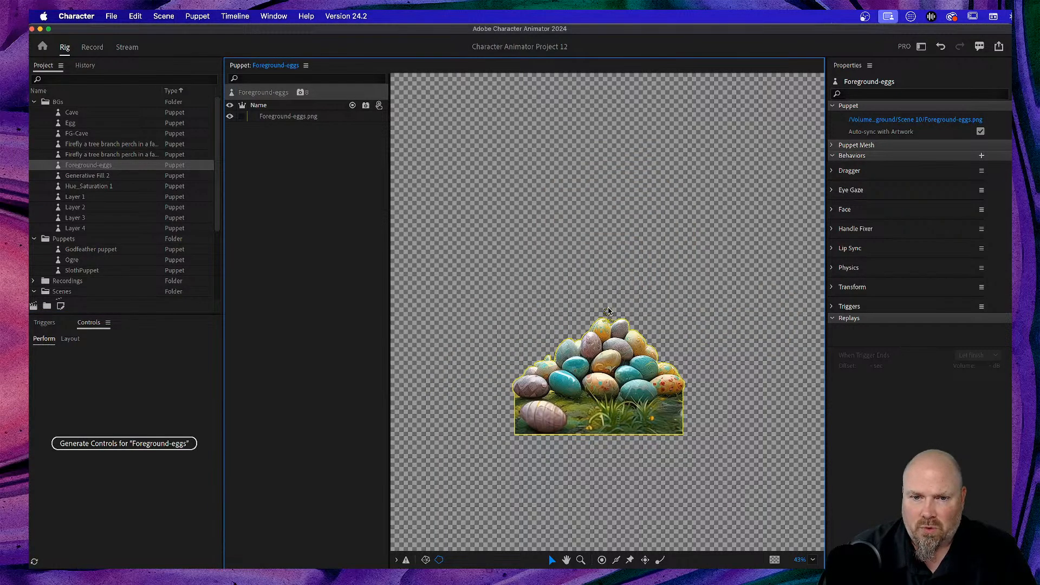
{"action": "left_click_drag", "start_coordinate": [606, 321], "coordinate": [604, 352]}
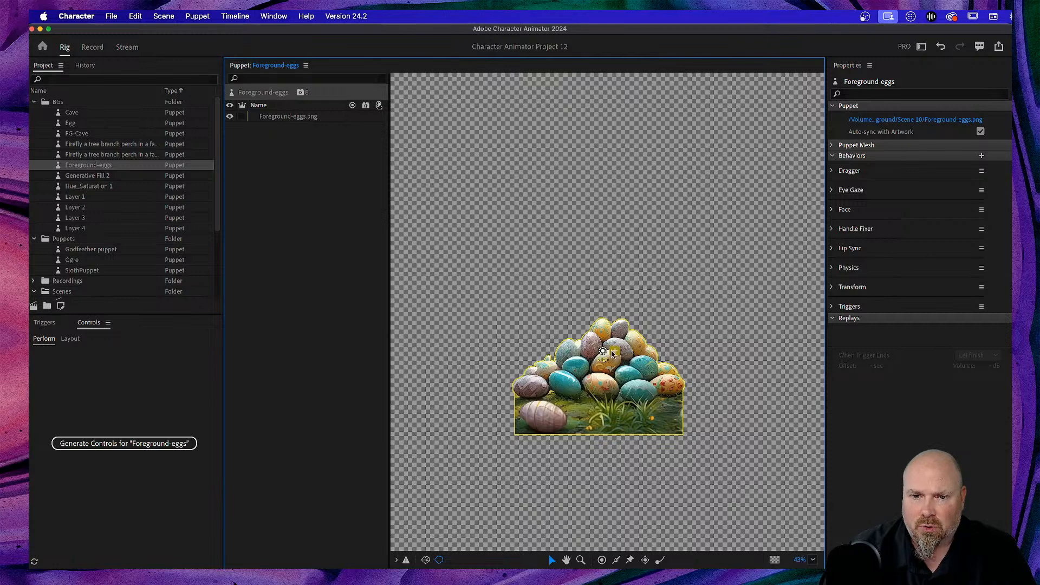
Add another Physics behavior to the Foreground-eggs puppet
{"action": "left_click", "coordinate": [614, 351]}
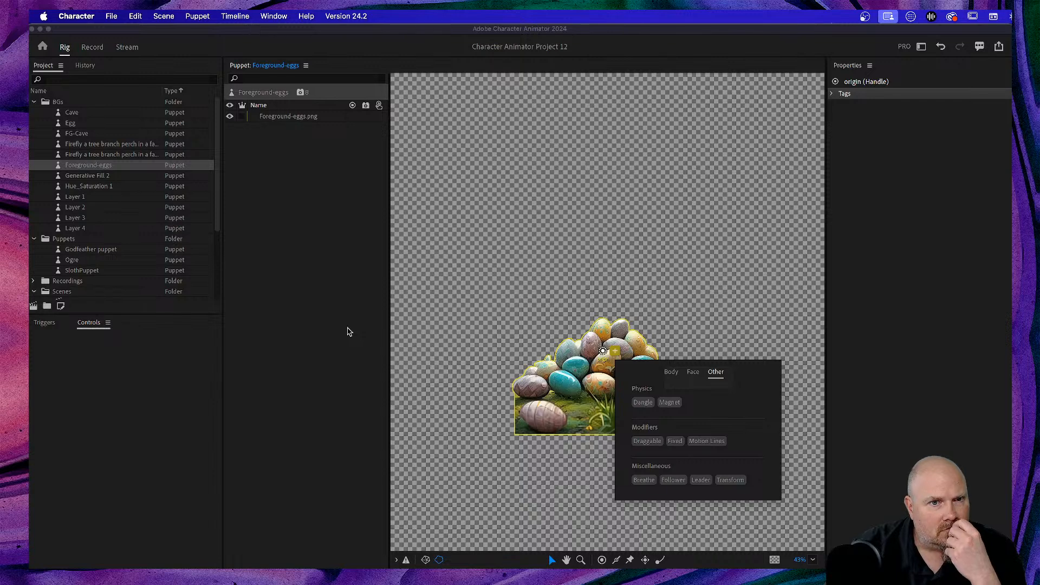
{"action": "left_click", "coordinate": [320, 305]}
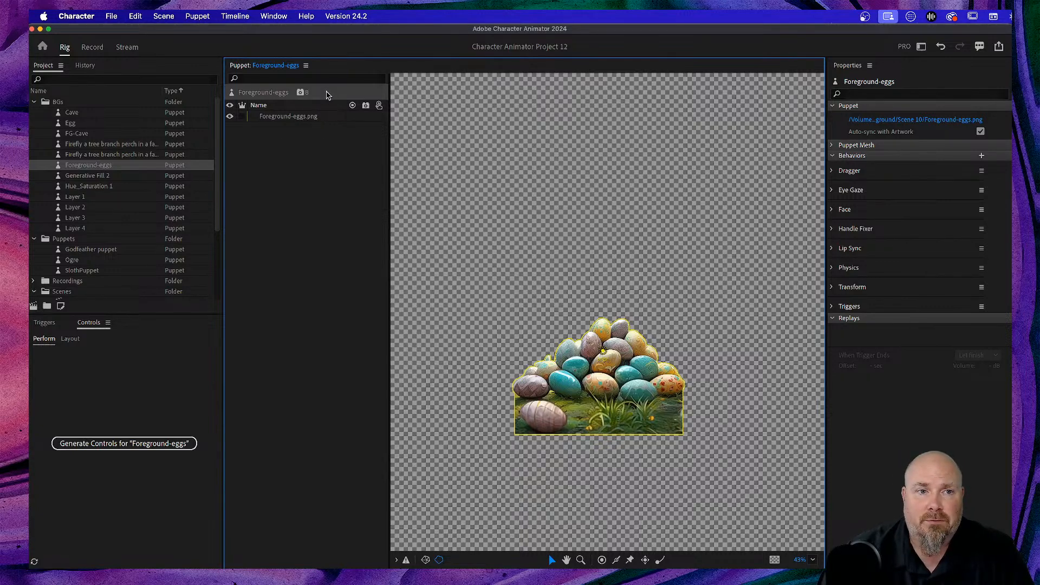
{"action": "left_click", "coordinate": [302, 93]}
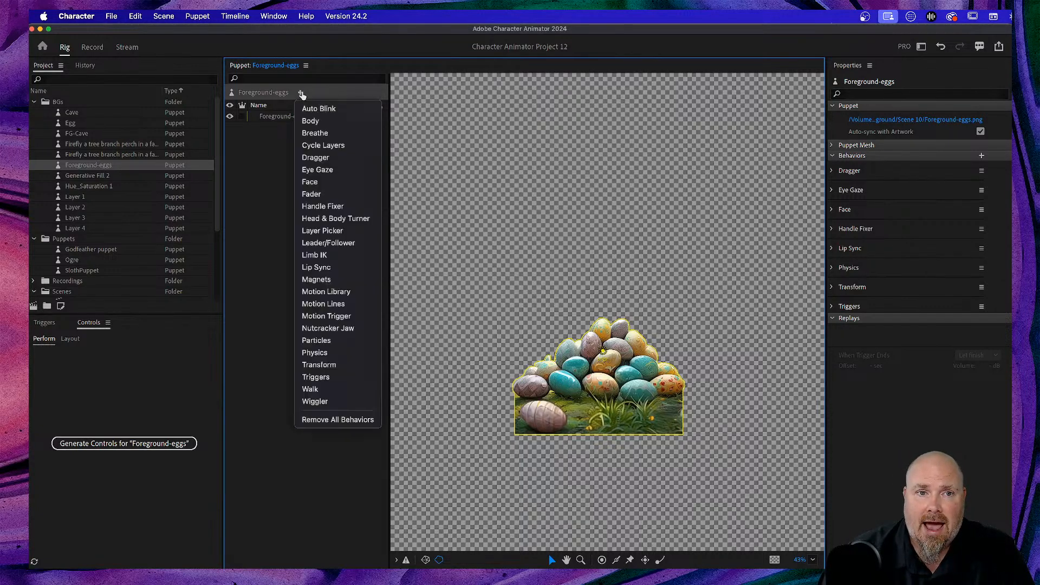
{"action": "left_click", "coordinate": [323, 354]}
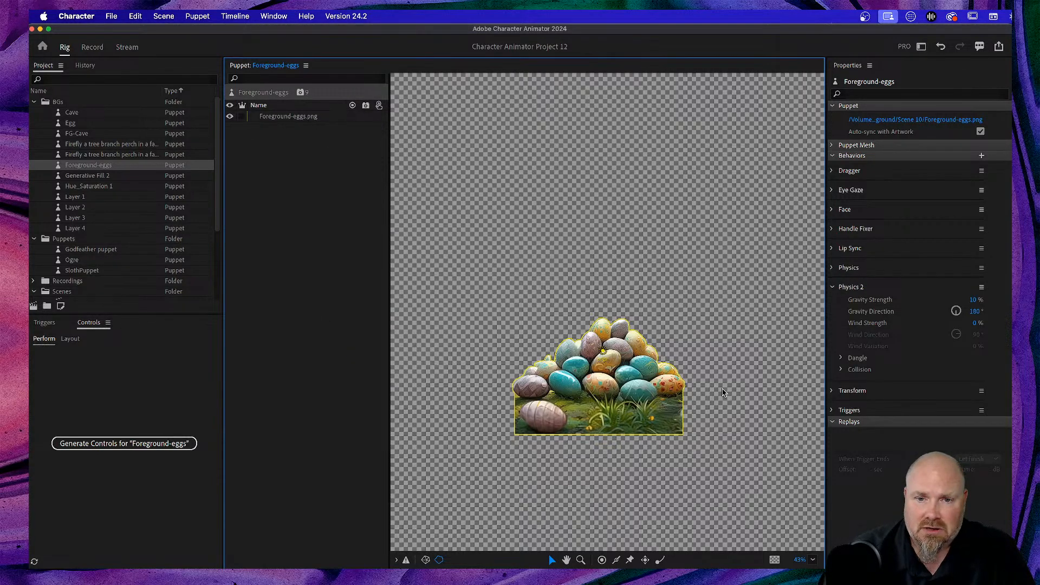
Apply the Collide tag to the Foreground-eggs.png layer
{"action": "left_click", "coordinate": [604, 351]}
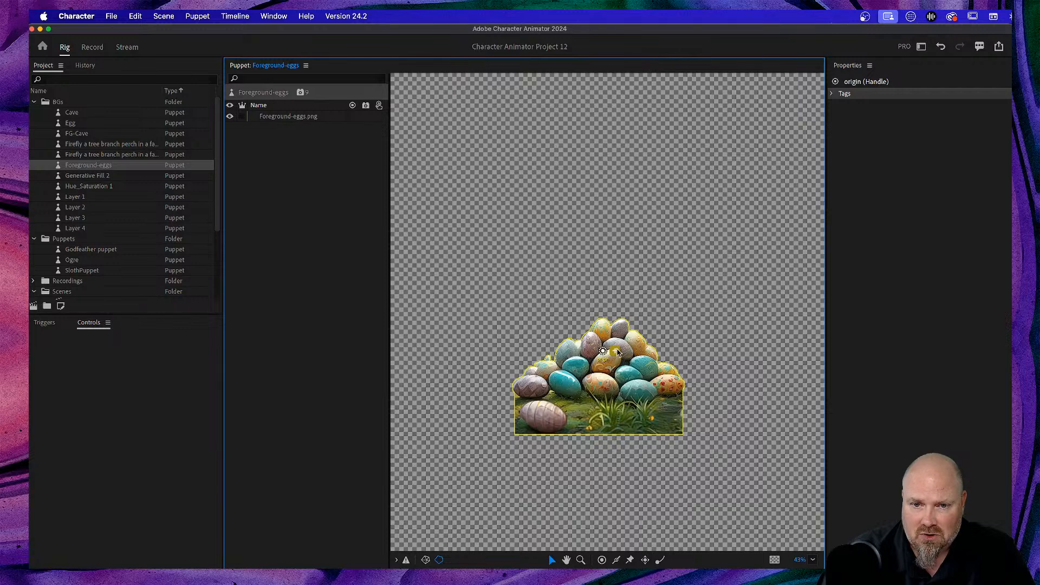
{"action": "left_click", "coordinate": [616, 352]}
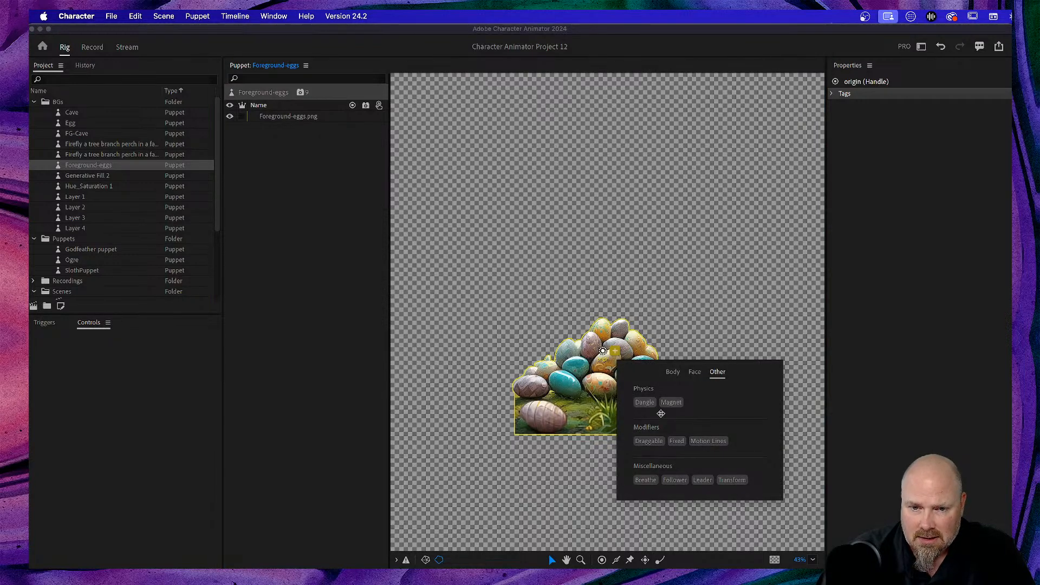
{"action": "left_click", "coordinate": [611, 419]}
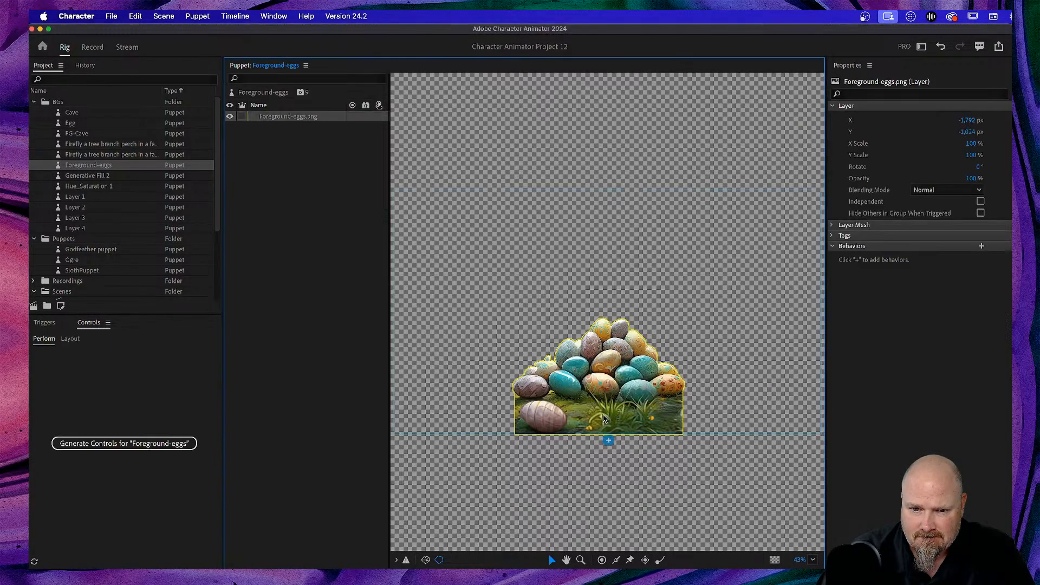
{"action": "left_click", "coordinate": [609, 441]}
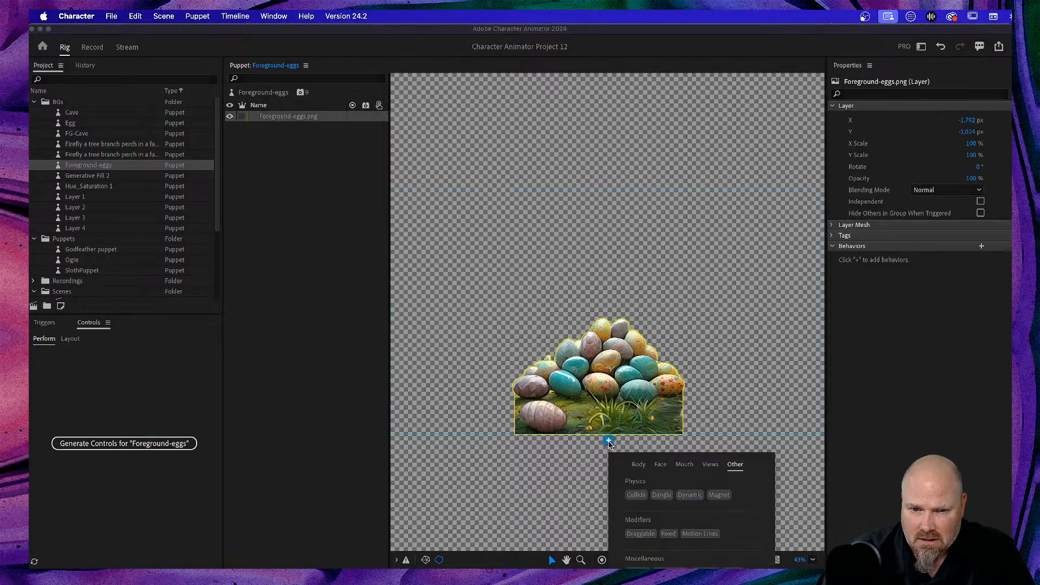
{"action": "left_click", "coordinate": [637, 495]}
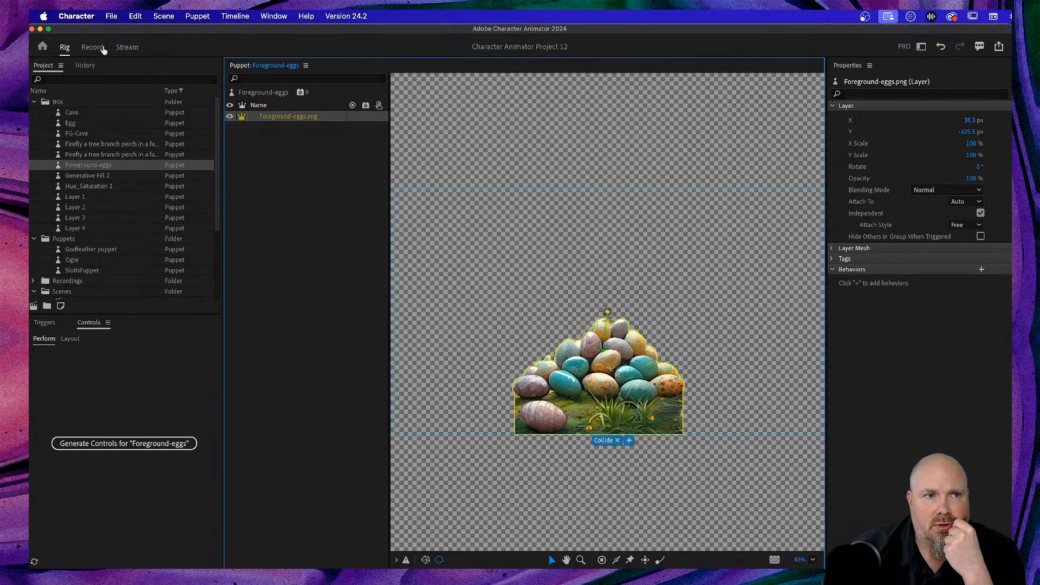
Return to the Record workspace and test picking up and lifting the blue egg with the sloth's right hand
{"action": "left_click", "coordinate": [103, 48]}
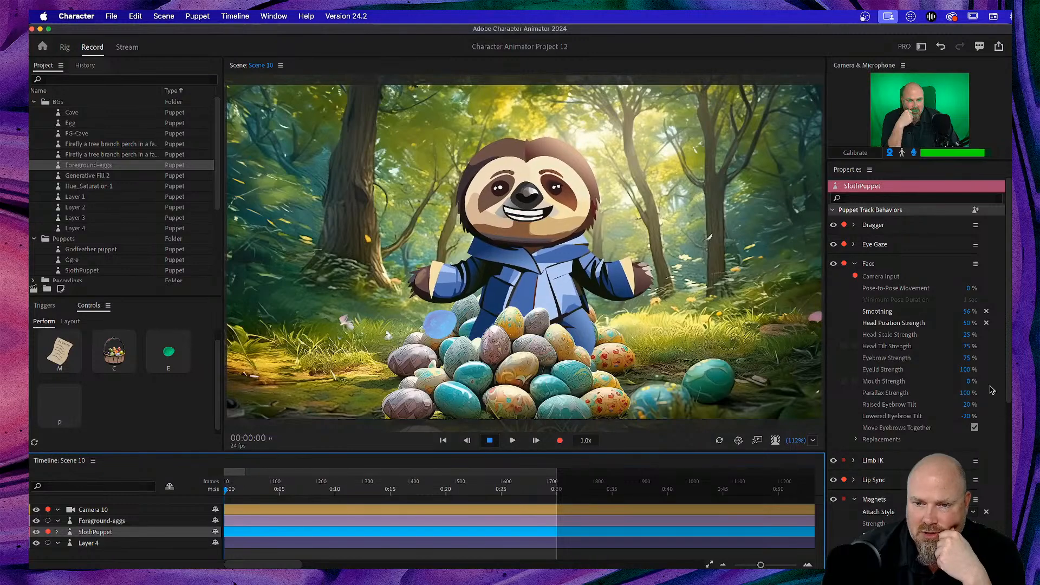
{"action": "scroll", "coordinate": [888, 374], "scroll_direction": "down", "scroll_amount": 10}
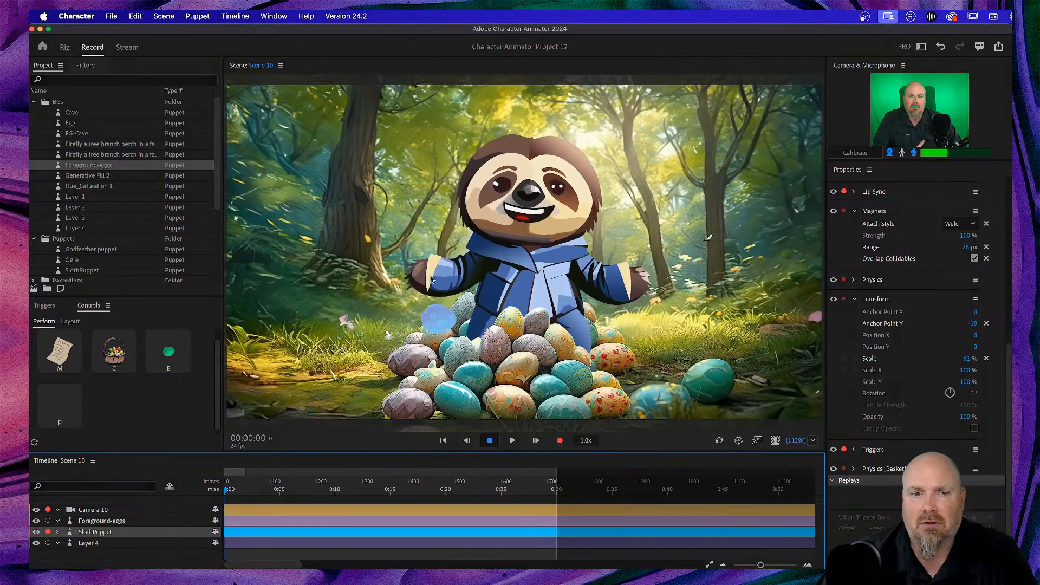
{"action": "left_click_drag", "start_coordinate": [440, 283], "coordinate": [434, 210]}
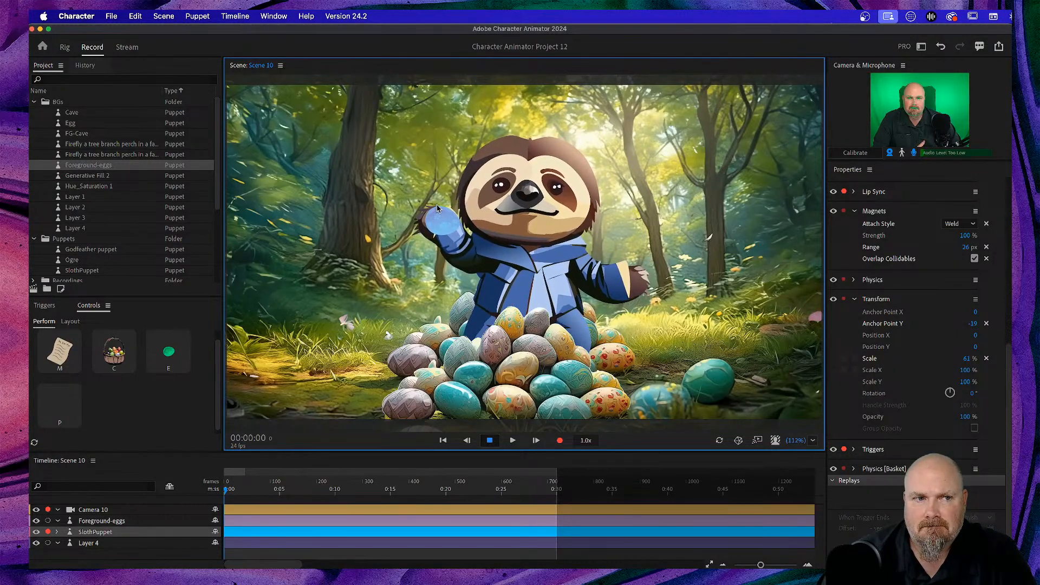
Remove the Collide tag from the Foreground-eggs.png layer in the Rig workspace and return to the Record workspace
{"action": "left_click", "coordinate": [65, 48]}
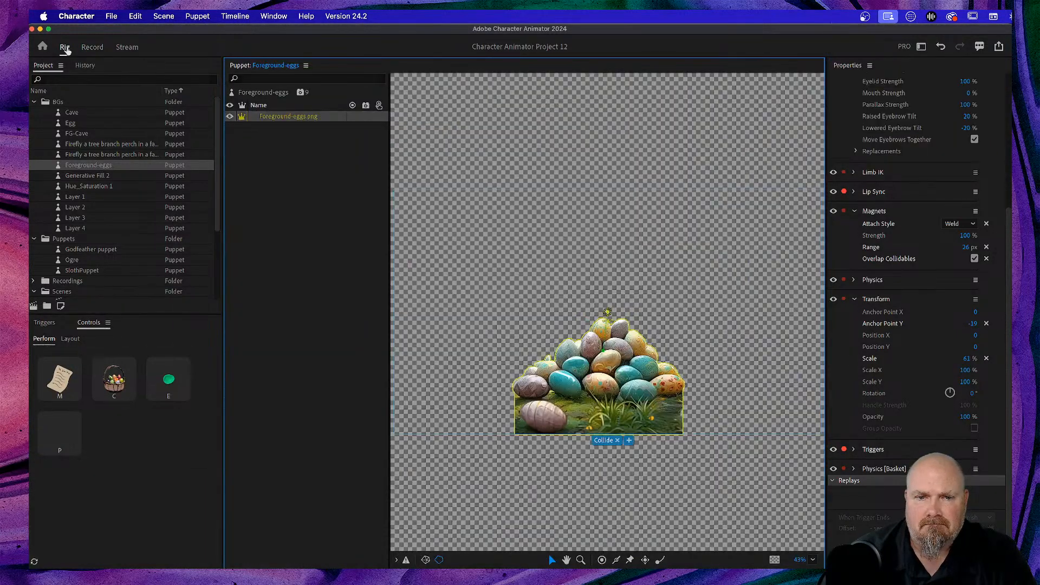
{"action": "left_click", "coordinate": [617, 440]}
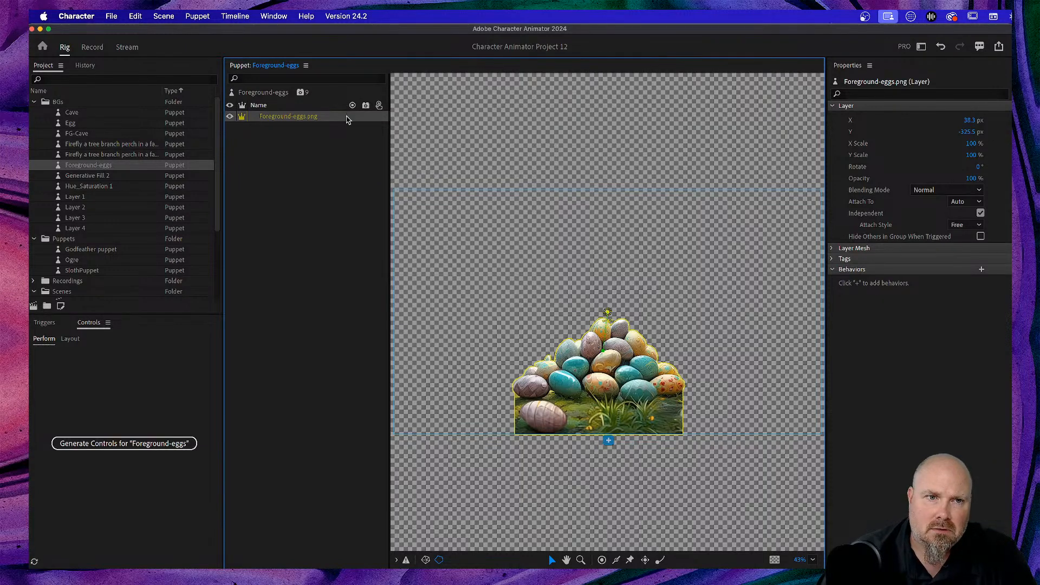
{"action": "left_click", "coordinate": [319, 97]}
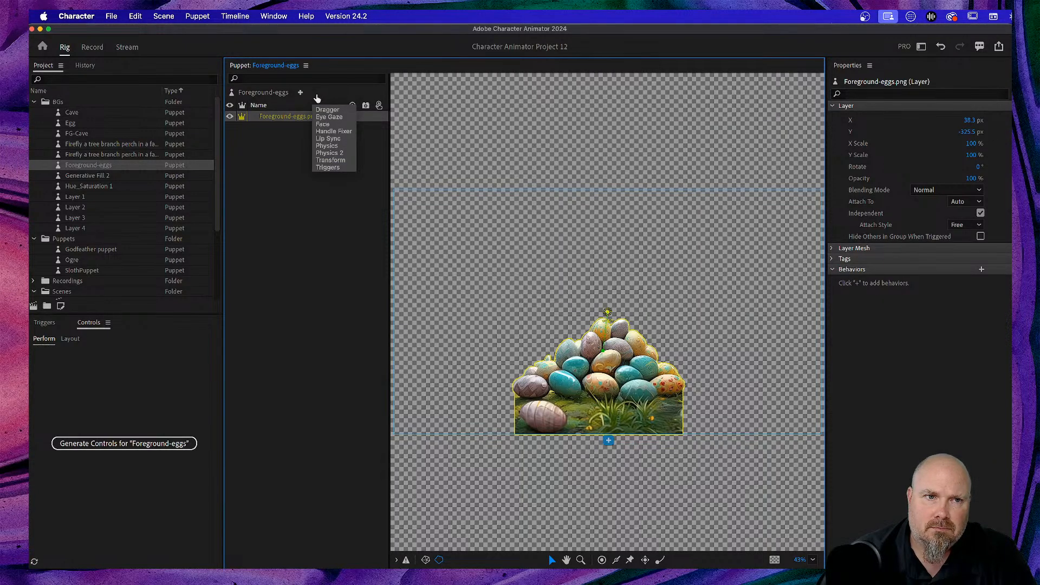
{"action": "left_click", "coordinate": [92, 47]}
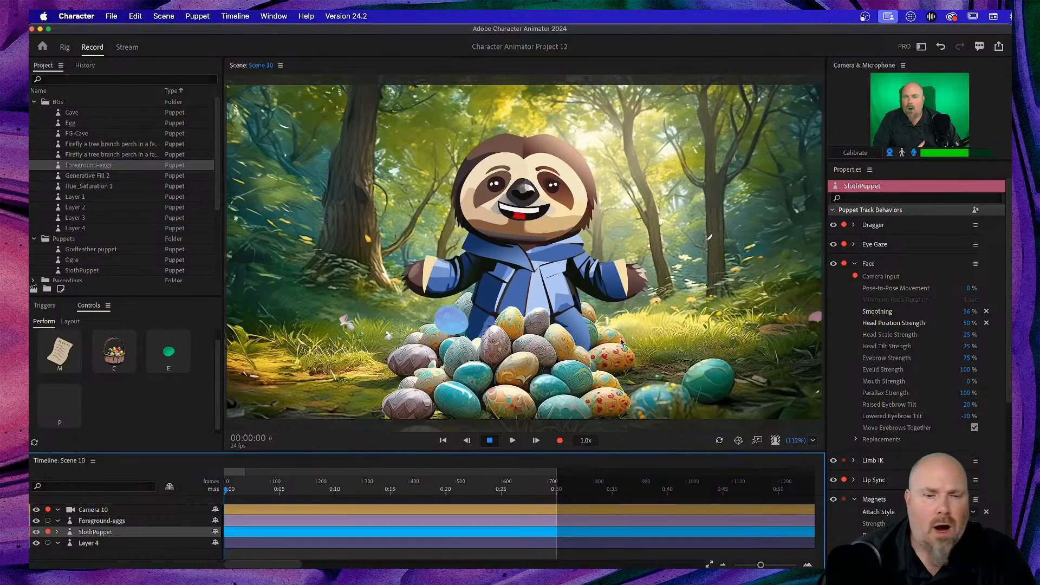
Set Gravity Strength to 0% in both the Physics and Physics 2 behaviors of the Foreground-eggs track
{"action": "left_click", "coordinate": [175, 521]}
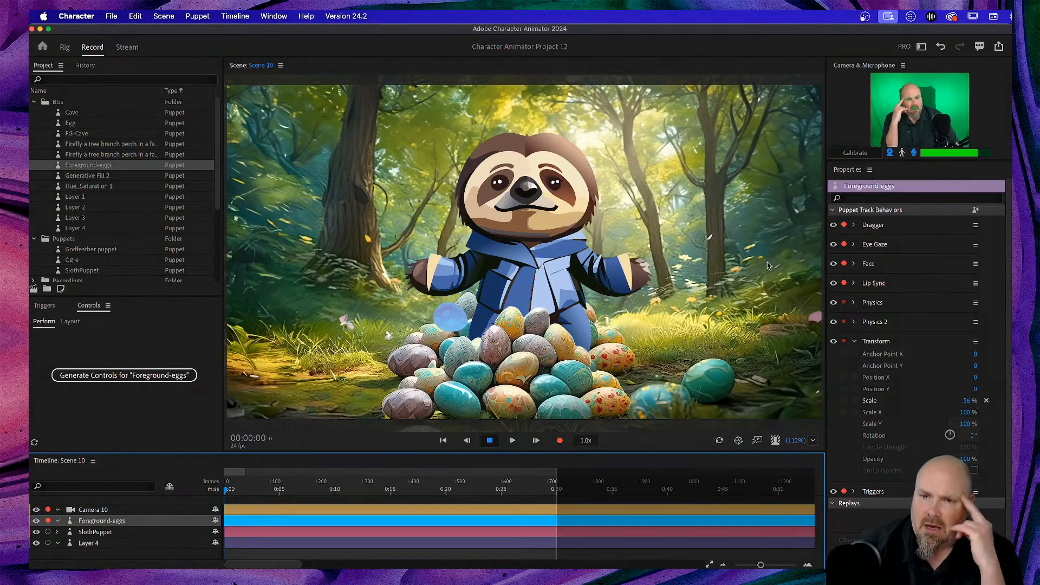
{"action": "left_click", "coordinate": [856, 323]}
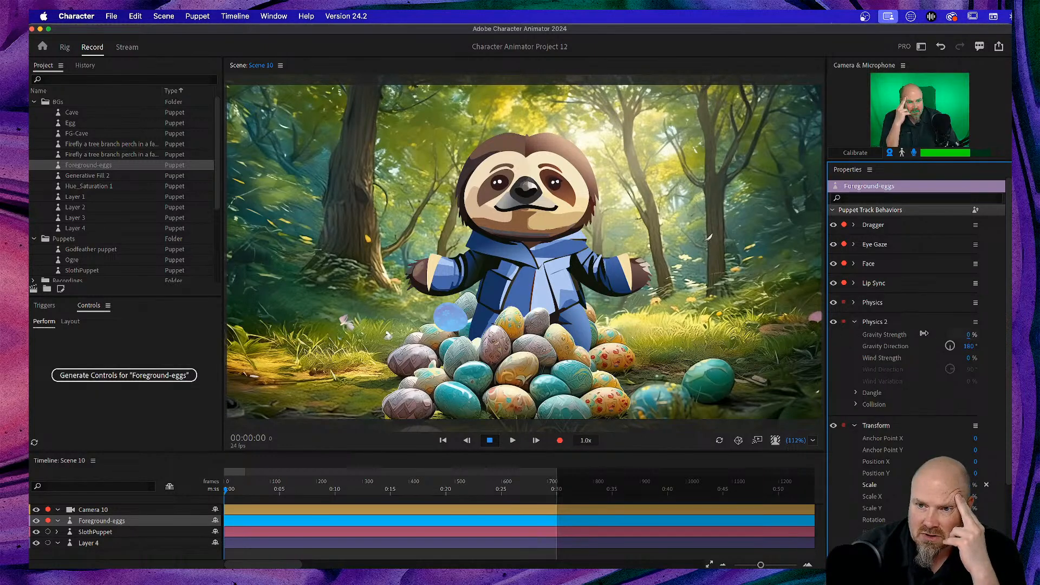
{"action": "left_click_drag", "start_coordinate": [925, 333], "coordinate": [925, 334]}
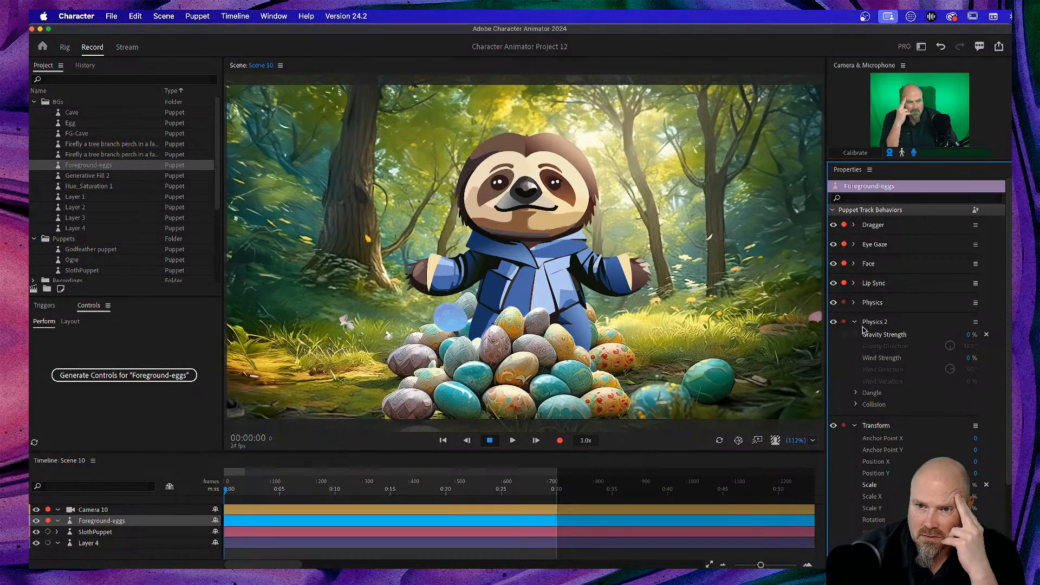
{"action": "left_click", "coordinate": [976, 323]}
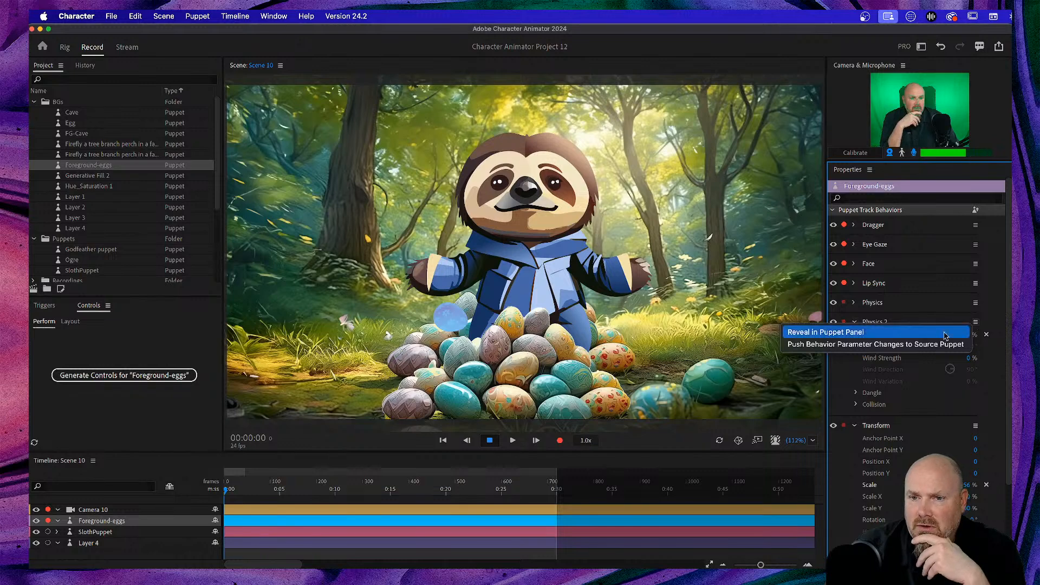
{"action": "left_click", "coordinate": [1007, 340]}
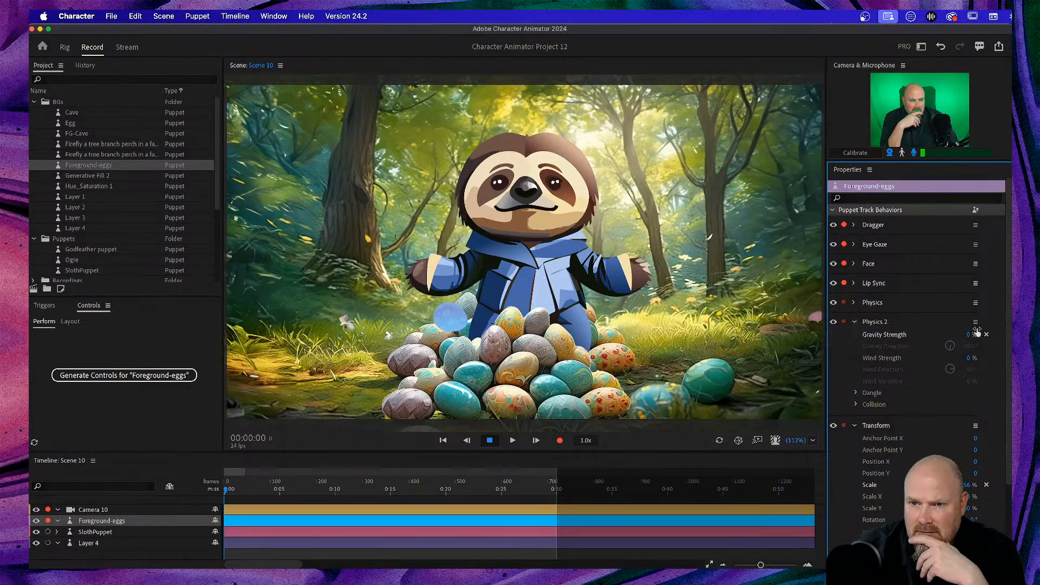
{"action": "left_click", "coordinate": [856, 393]}
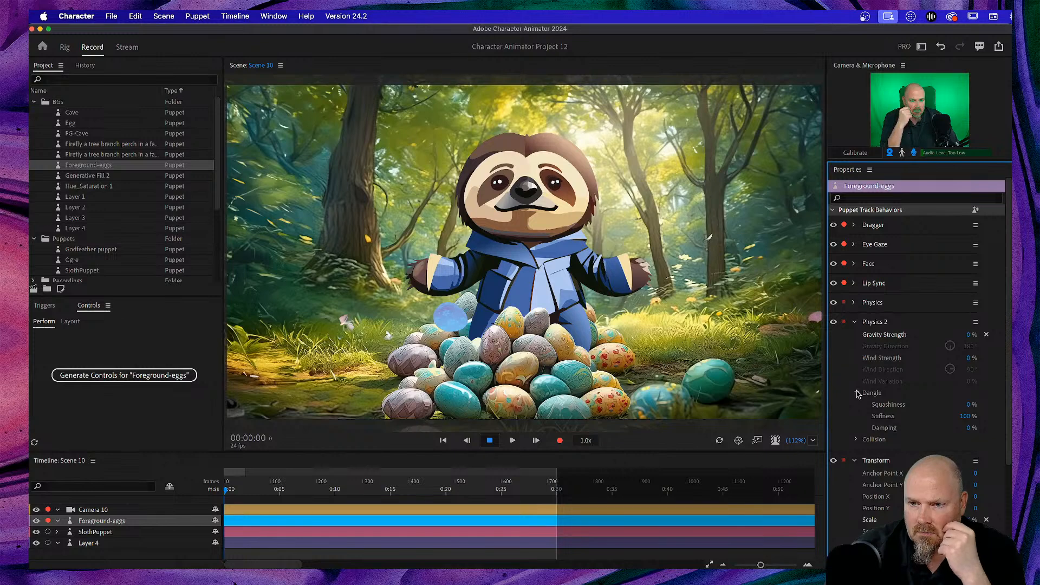
{"action": "left_click", "coordinate": [856, 393]}
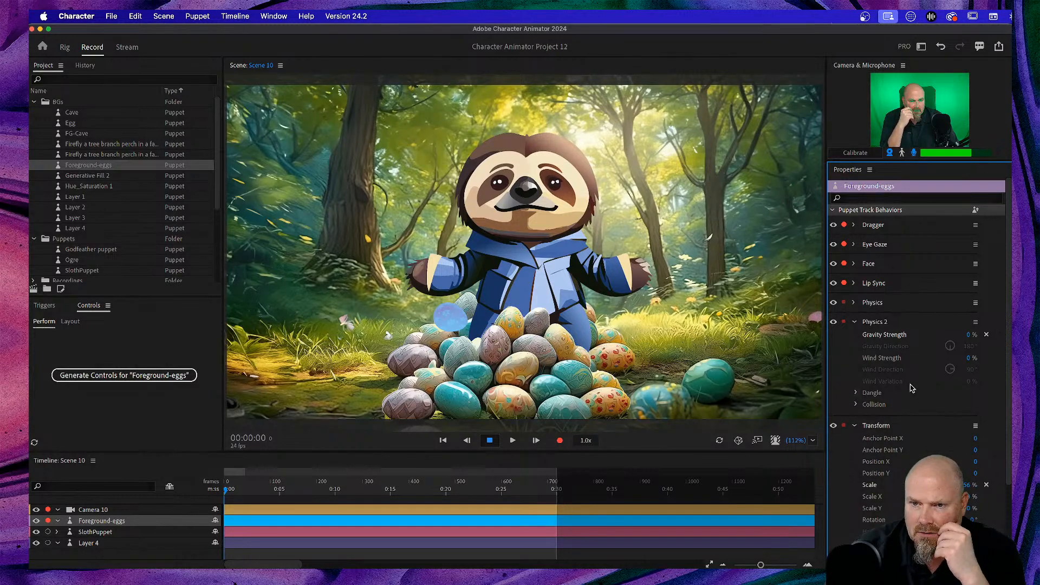
{"action": "left_click", "coordinate": [855, 304]}
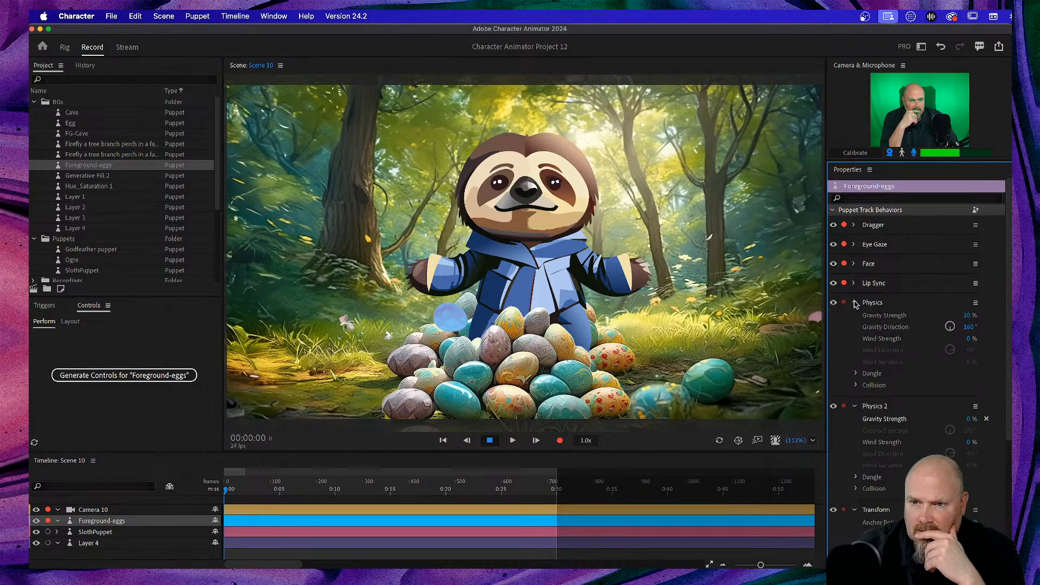
{"action": "left_click", "coordinate": [911, 315]}
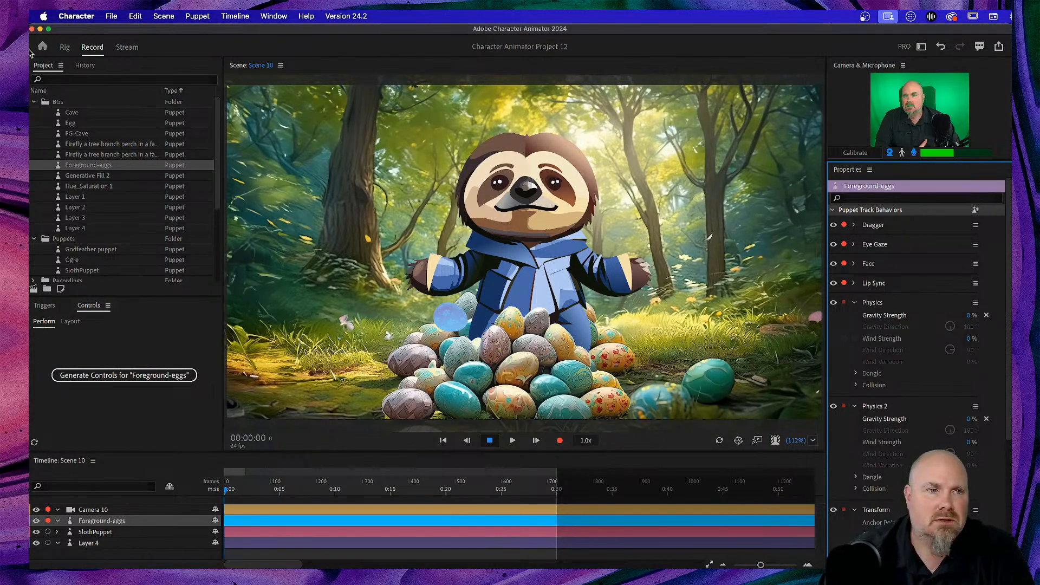
{"action": "left_click", "coordinate": [65, 48]}
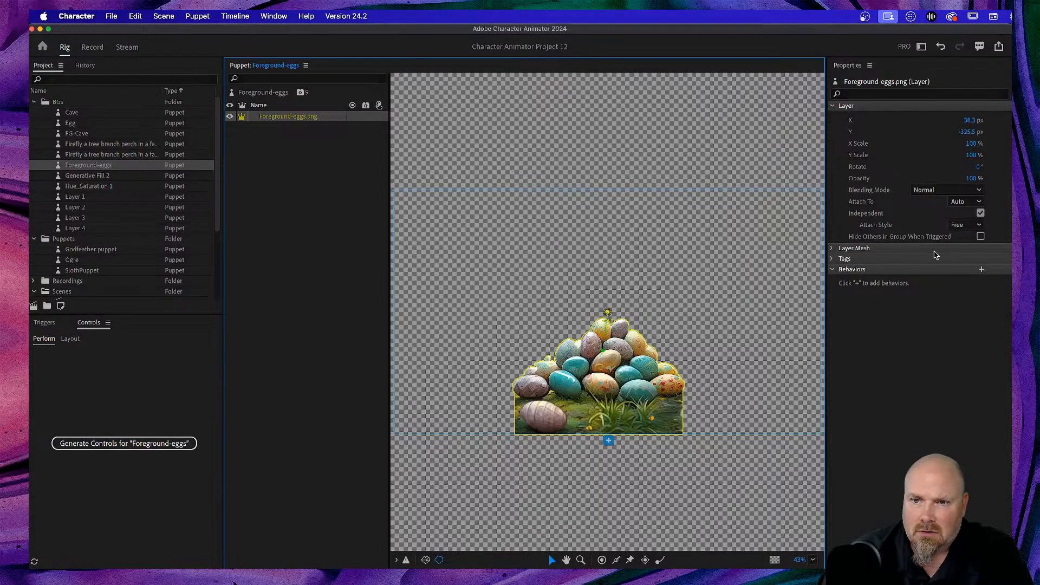
{"action": "left_click", "coordinate": [836, 273]}
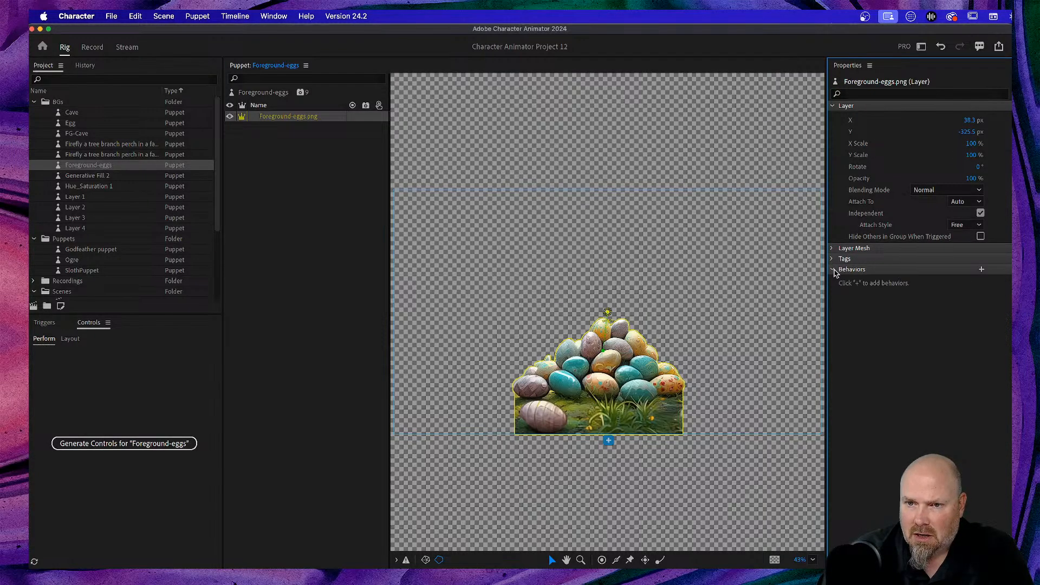
{"action": "left_click", "coordinate": [592, 409]}
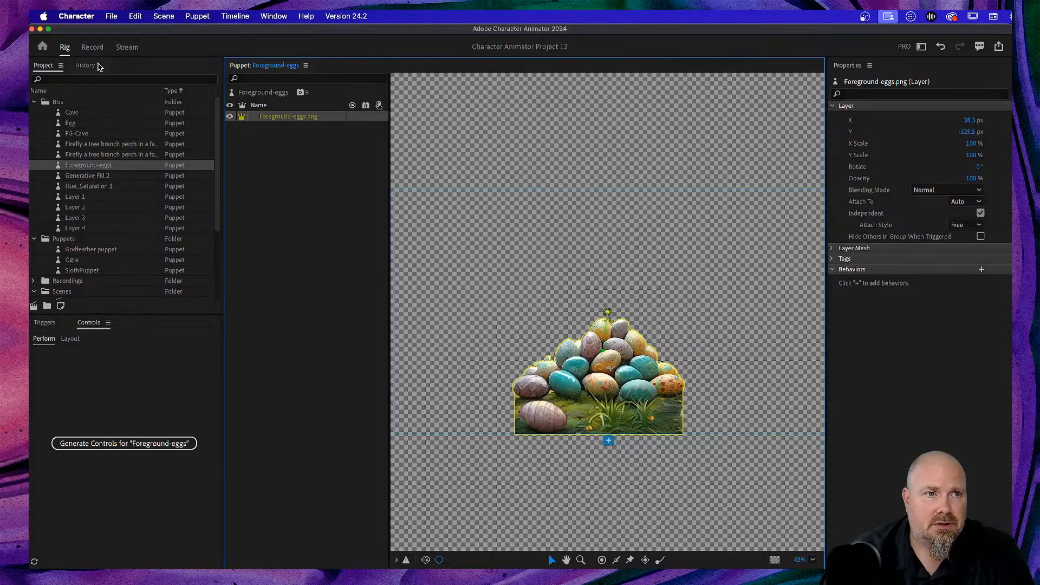
{"action": "left_click", "coordinate": [93, 48]}
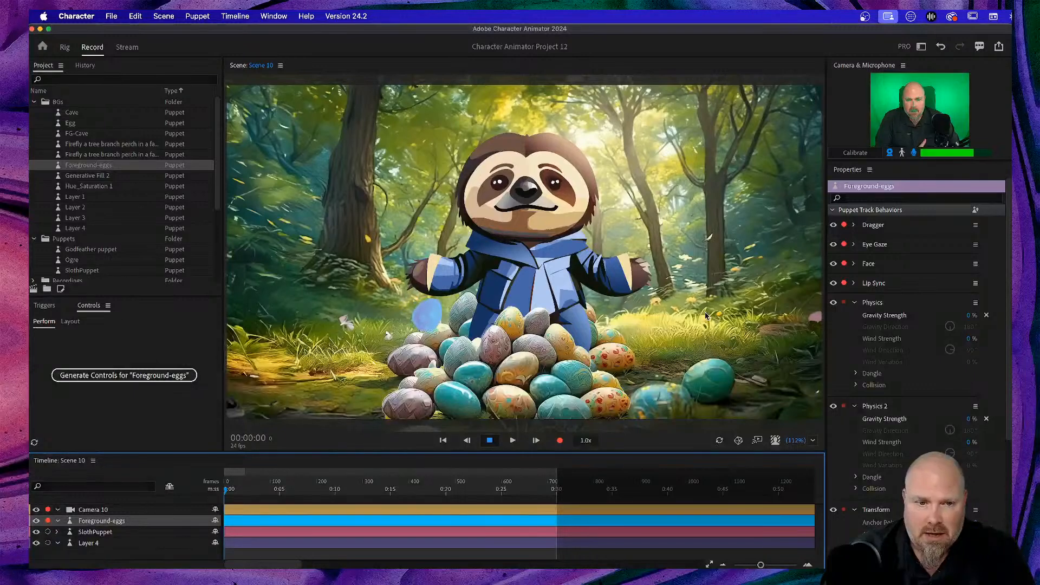
Reposition and resize the Foreground-eggs track with Position X 19, Position Y -136 and Scale 58%
{"action": "scroll", "coordinate": [941, 400], "scroll_direction": "down", "scroll_amount": 3}
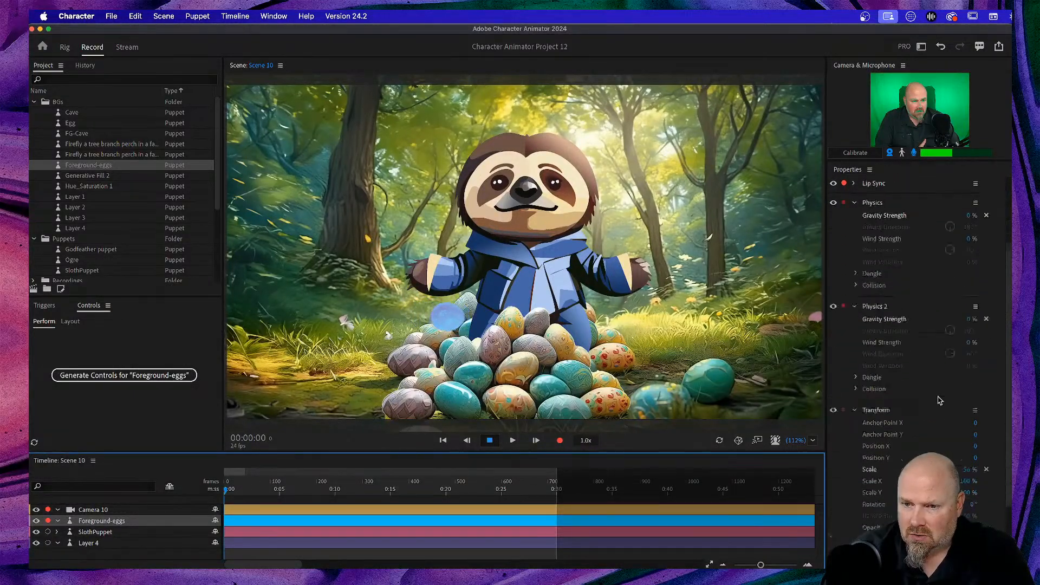
{"action": "scroll", "coordinate": [941, 400], "scroll_direction": "down", "scroll_amount": 4}
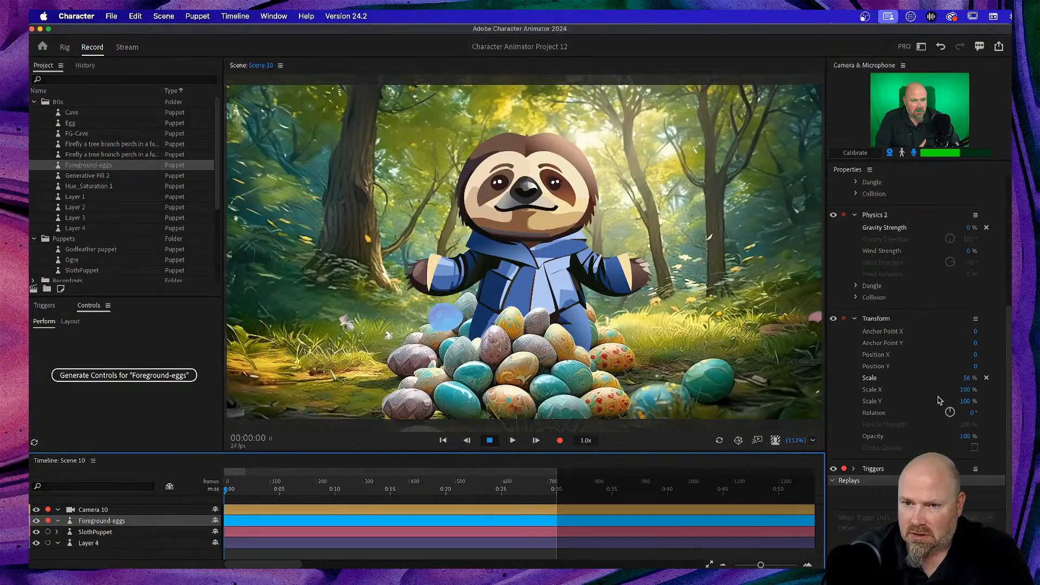
{"action": "left_click", "coordinate": [855, 216]}
{"action": "left_click_drag", "start_coordinate": [968, 374], "coordinate": [902, 365]}
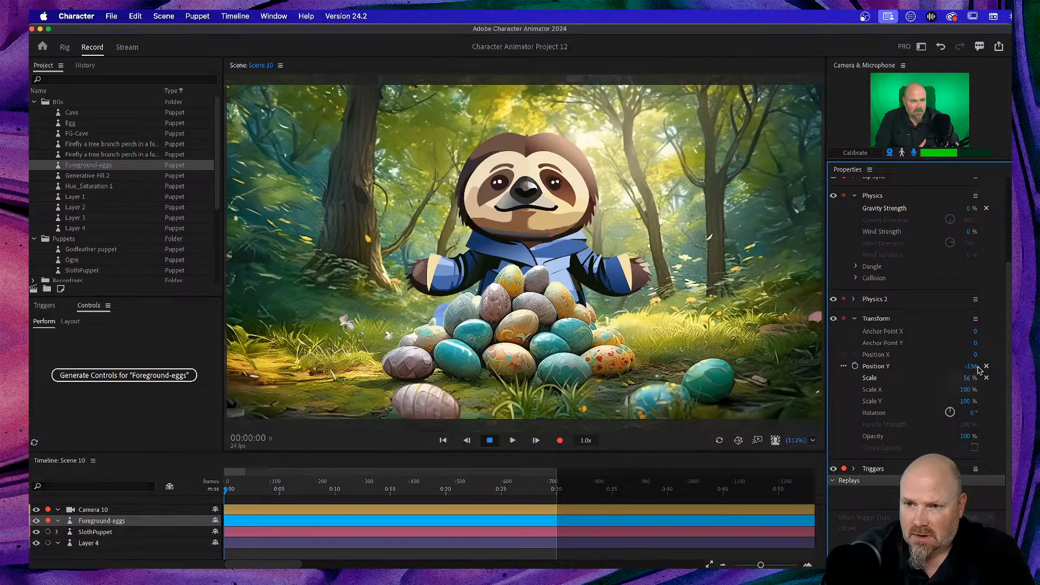
{"action": "left_click_drag", "start_coordinate": [970, 354], "coordinate": [980, 354]}
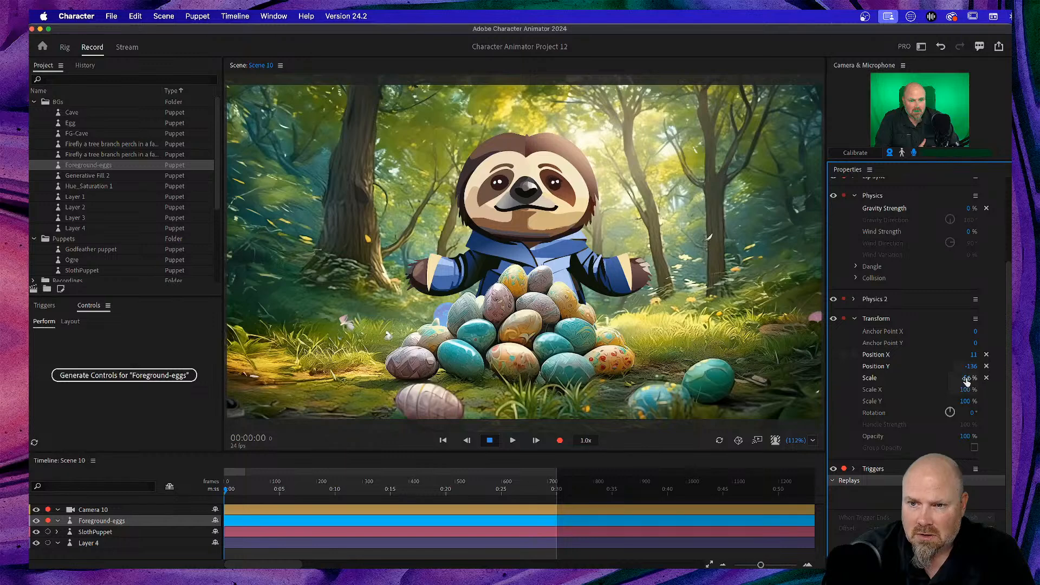
{"action": "left_click_drag", "start_coordinate": [968, 379], "coordinate": [968, 379]}
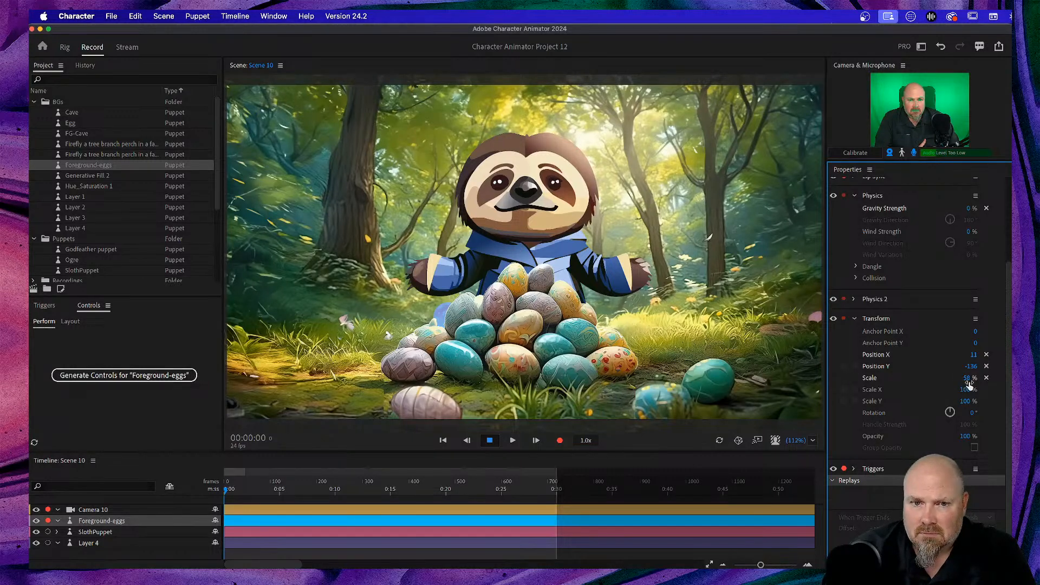
{"action": "left_click_drag", "start_coordinate": [974, 356], "coordinate": [976, 354]}
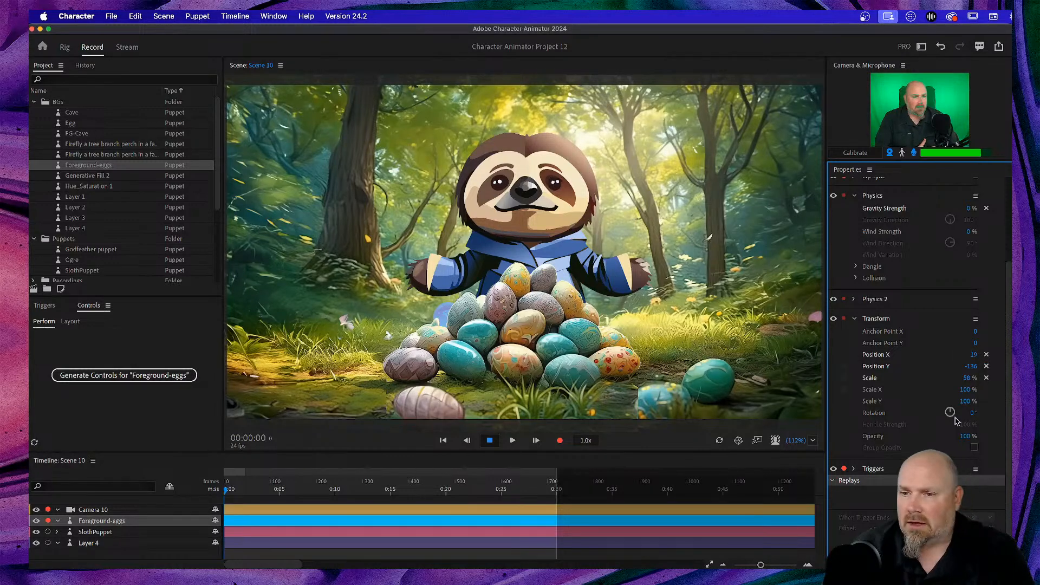
Test lifting the blue egg with the SlothPuppet track's right hand and showing the green egg in the other hand
{"action": "left_click", "coordinate": [449, 320]}
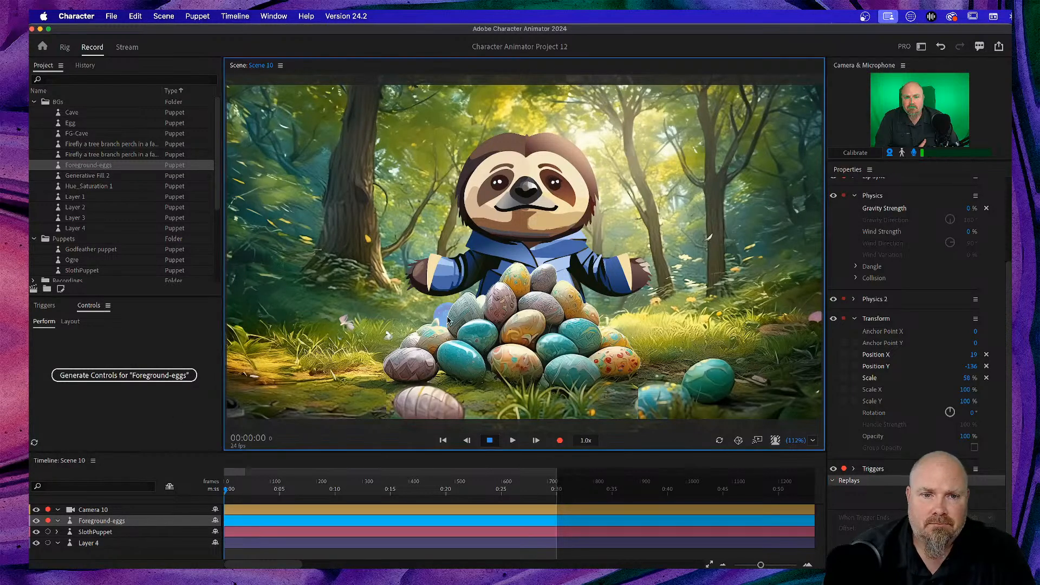
{"action": "left_click", "coordinate": [108, 533]}
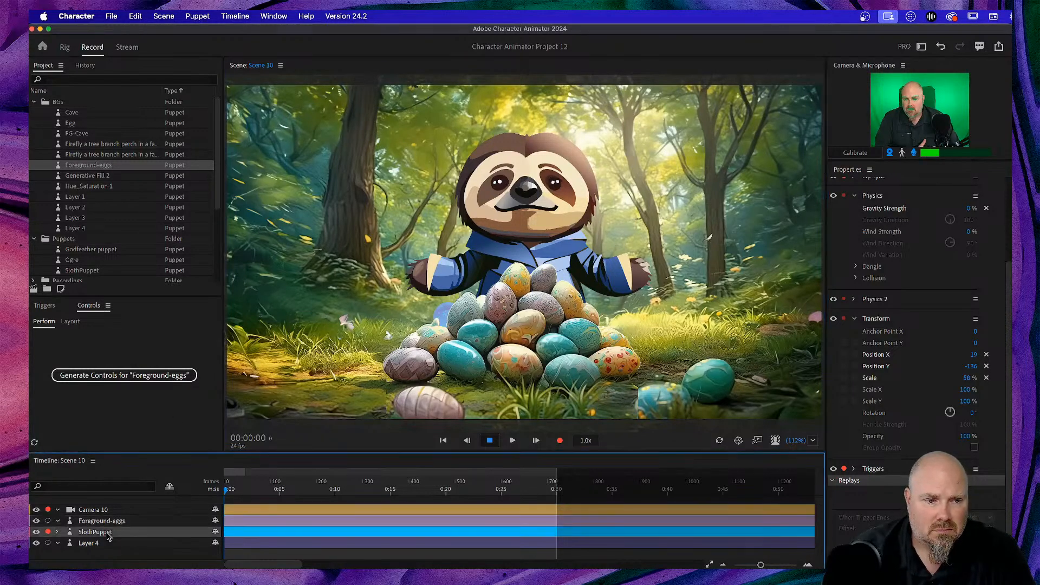
{"action": "left_click", "coordinate": [401, 330]}
{"action": "left_click_drag", "start_coordinate": [402, 340], "coordinate": [418, 260]}
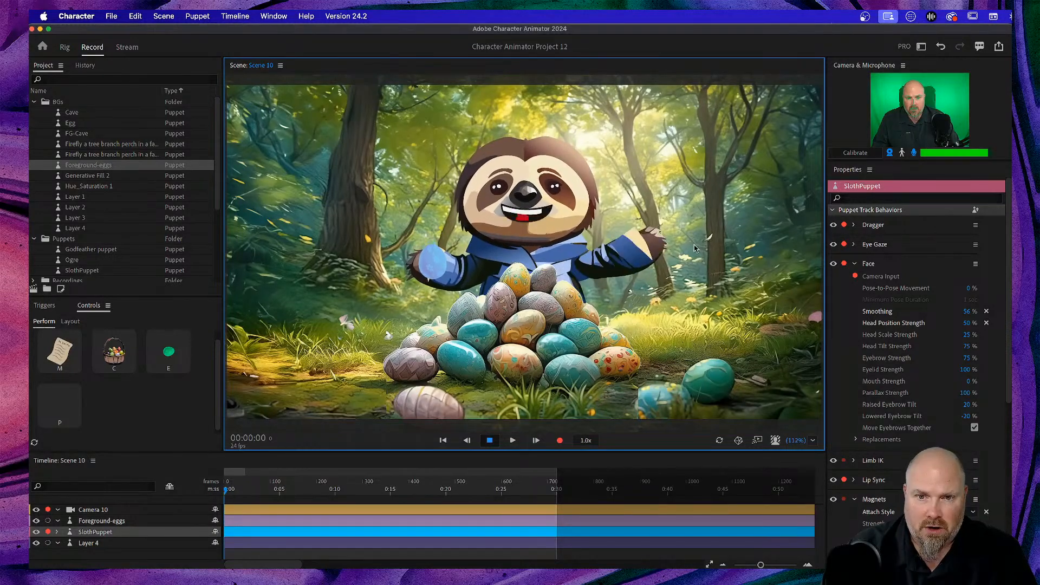
{"action": "key", "text": "e"}
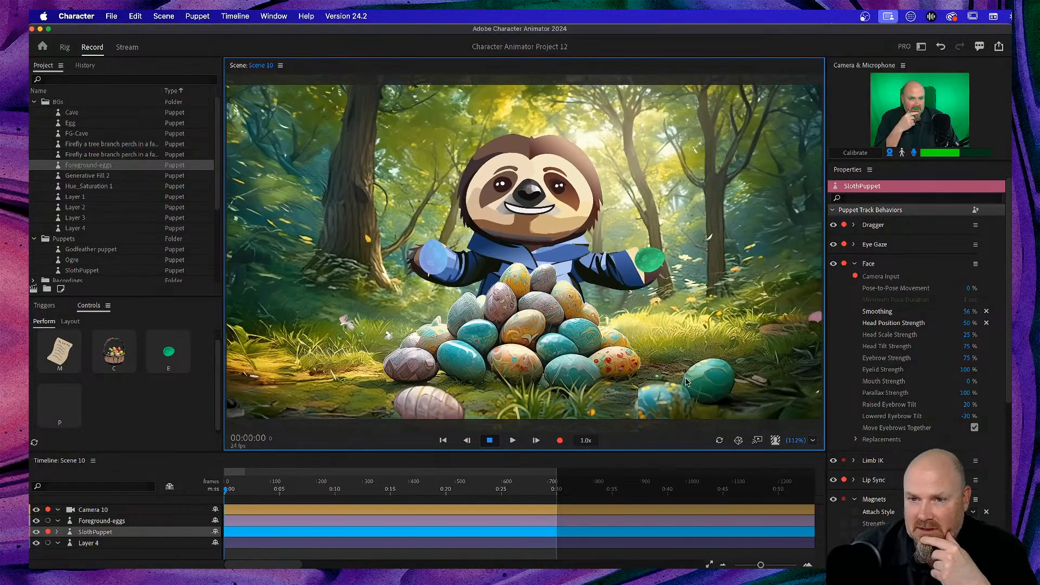
{"action": "scroll", "coordinate": [915, 296], "scroll_direction": "down", "scroll_amount": 5}
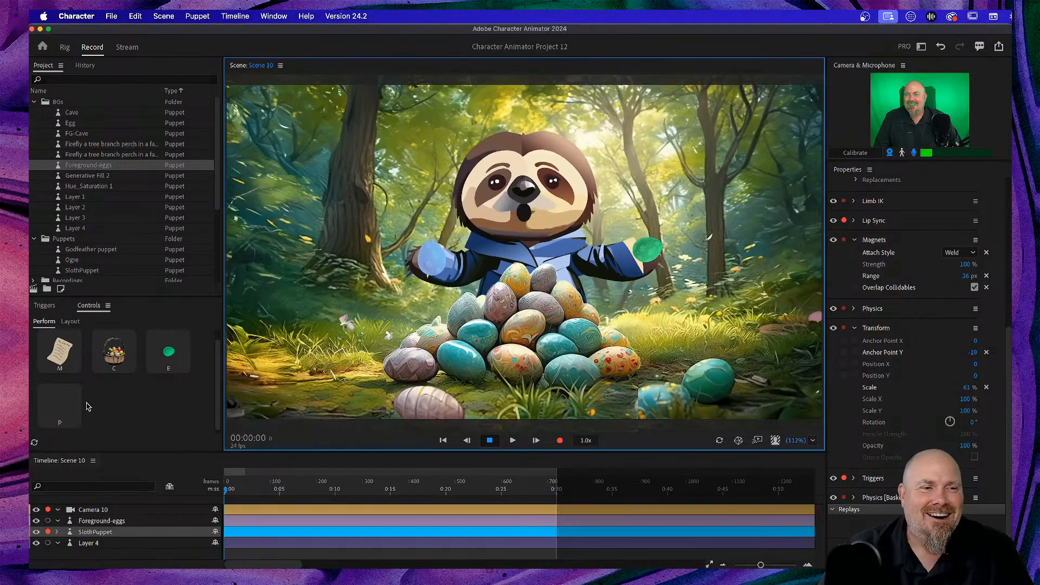
Open the Rig workspace, switch to Illustrator and delete the +table layer from SlothPuppet.ai
{"action": "left_click", "coordinate": [64, 48]}
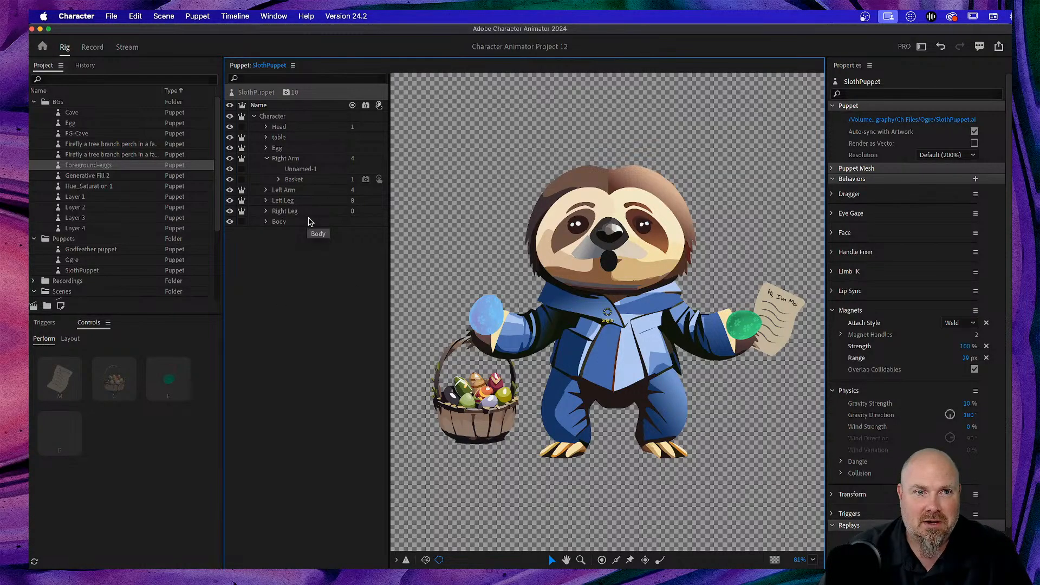
{"action": "key", "text": "super+Tab"}
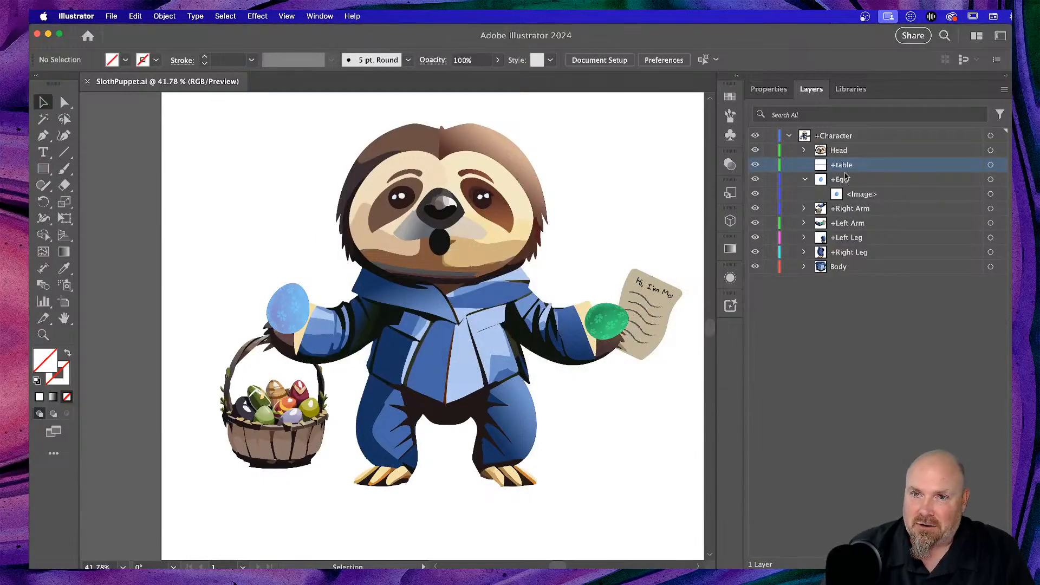
{"action": "left_click_drag", "start_coordinate": [872, 171], "coordinate": [996, 564]}
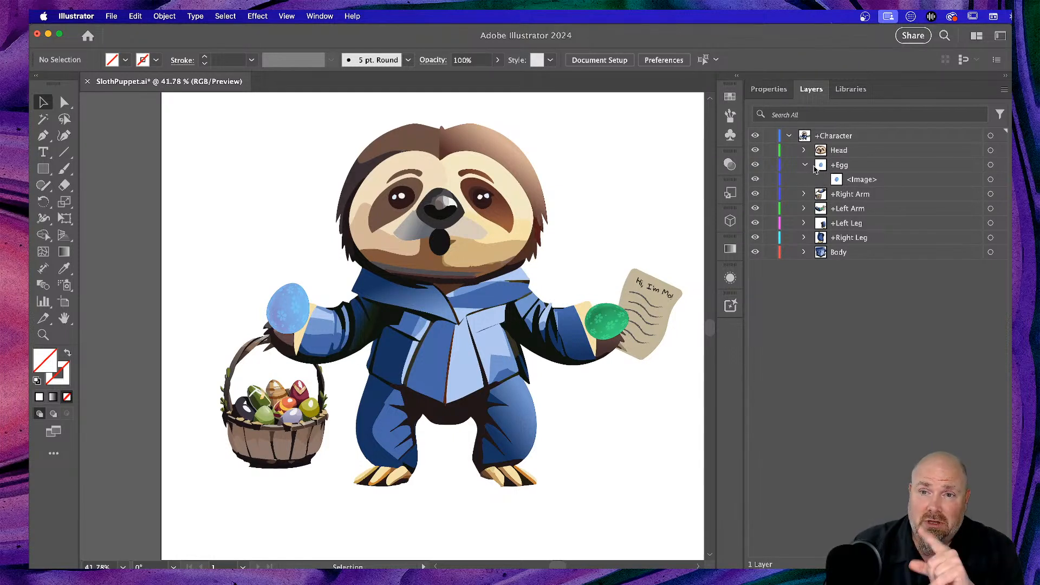
Remove the plus sign from the +Egg layer's name so it reads Egg
{"action": "left_click", "coordinate": [805, 165]}
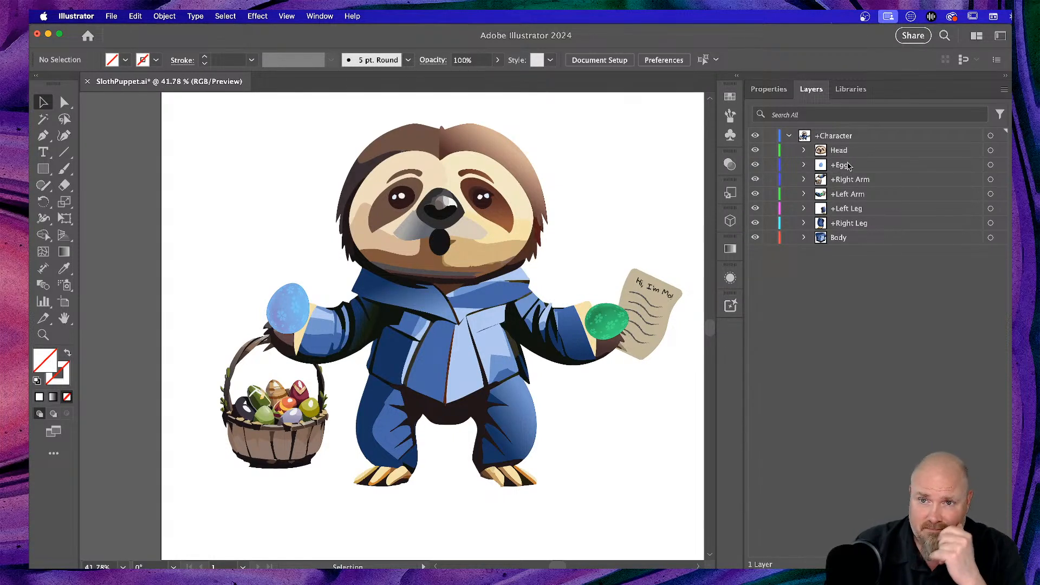
{"action": "double_click", "coordinate": [838, 166]}
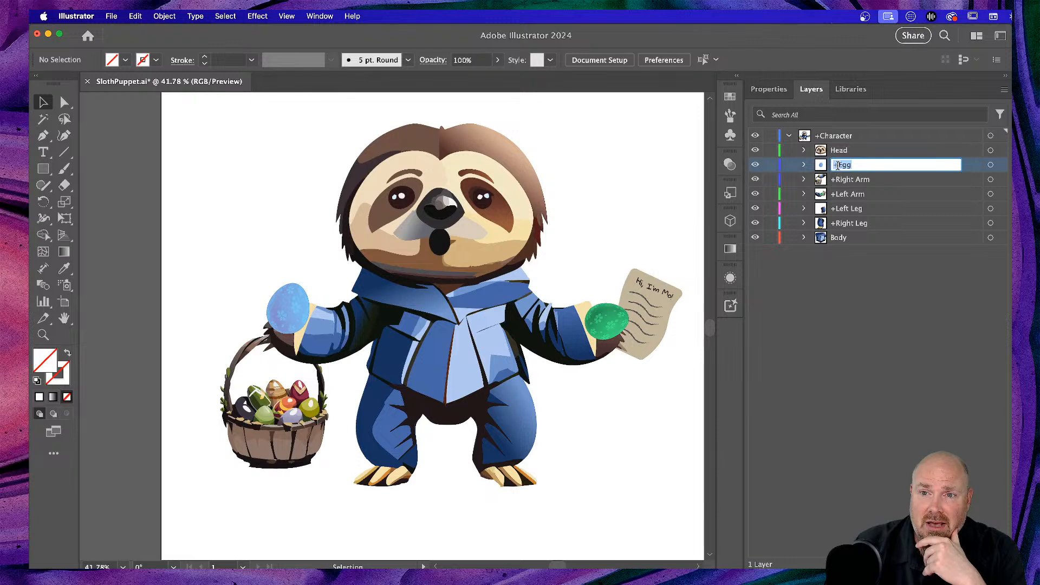
{"action": "left_click", "coordinate": [838, 165]}
{"action": "key", "text": "BackSpace"}
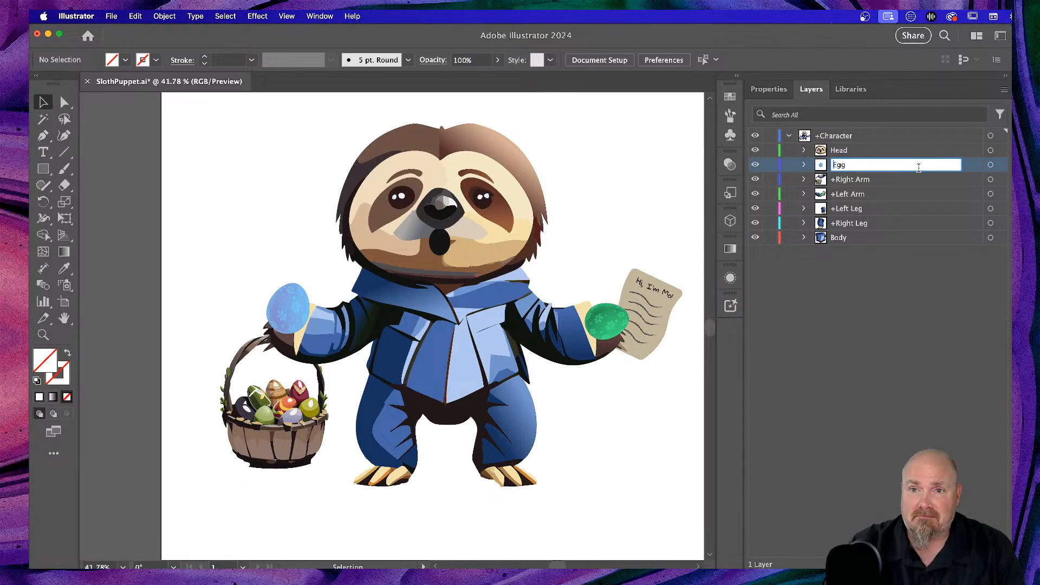
{"action": "key", "text": "Return"}
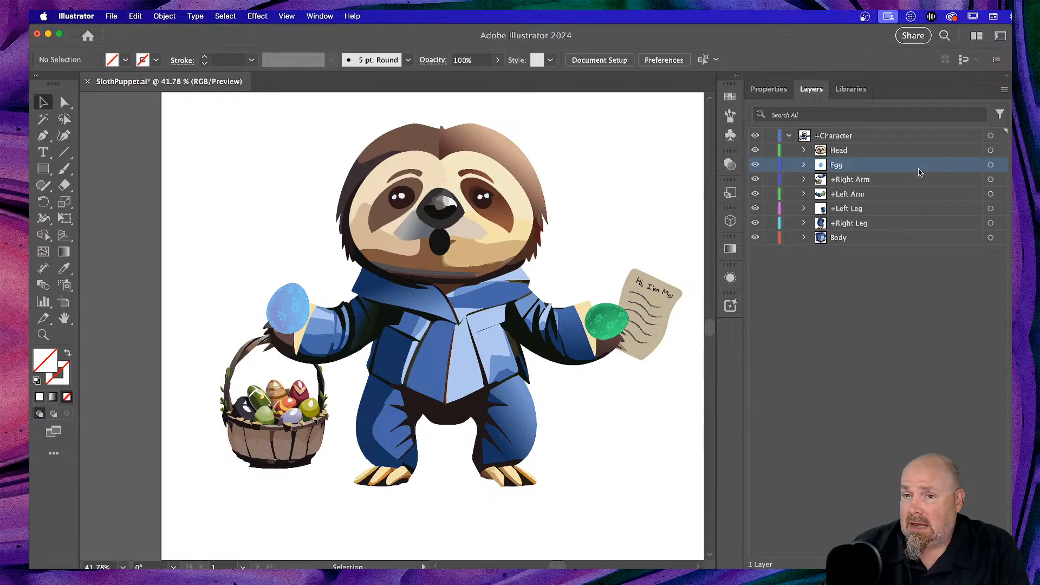
Move the Egg layer inside the +Right Arm layer above its other artwork and save SlothPuppet.ai
{"action": "left_click", "coordinate": [838, 183]}
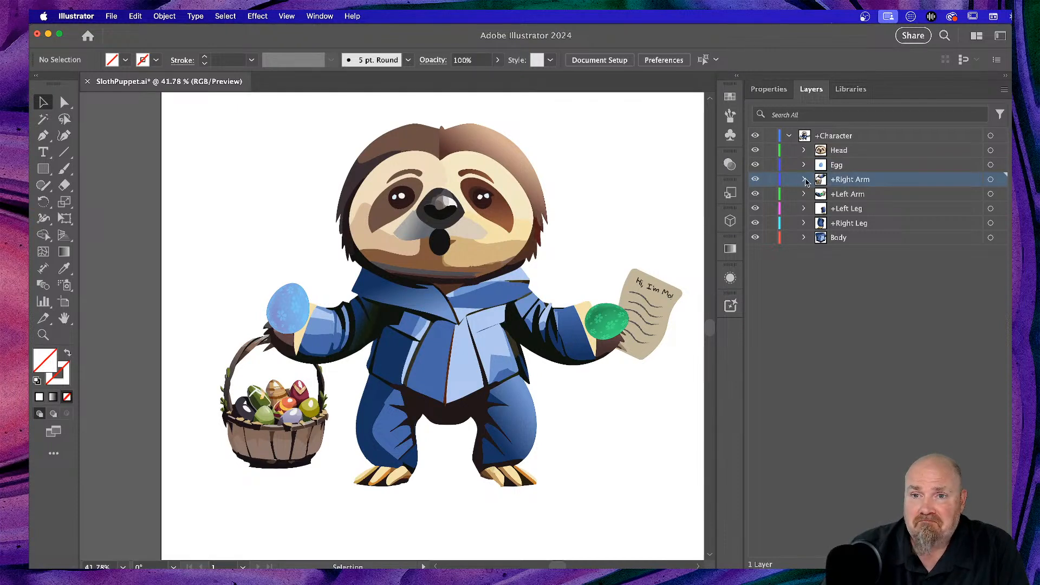
{"action": "left_click", "coordinate": [804, 180]}
{"action": "left_click_drag", "start_coordinate": [860, 166], "coordinate": [866, 189]}
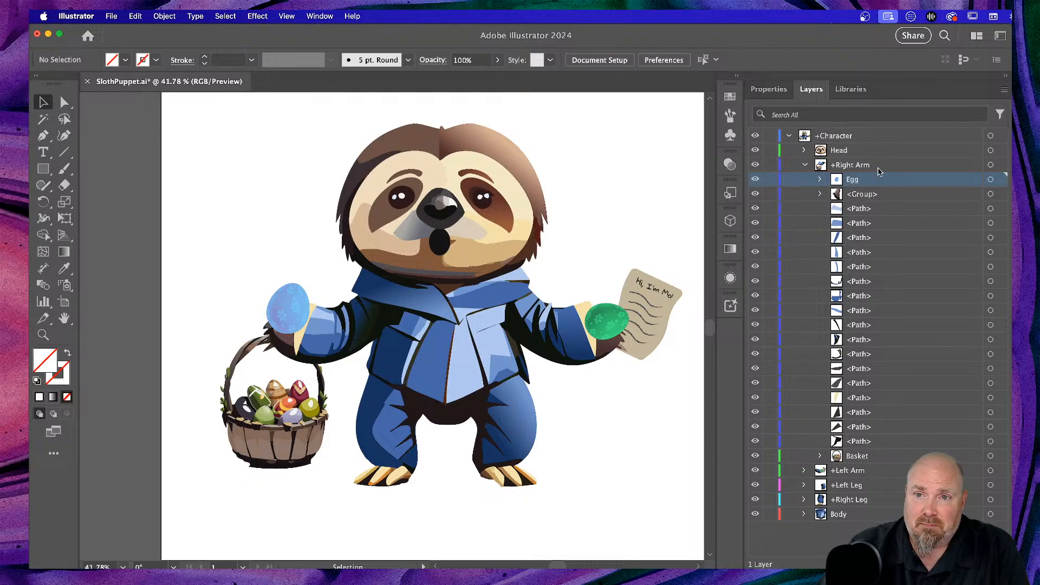
{"action": "left_click", "coordinate": [805, 165]}
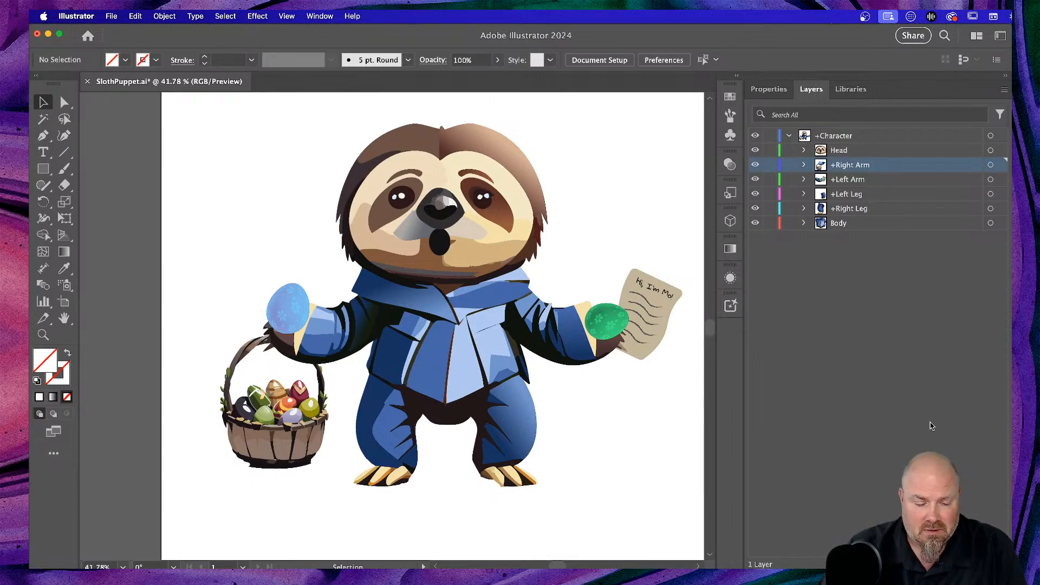
{"action": "key", "text": "super+s"}
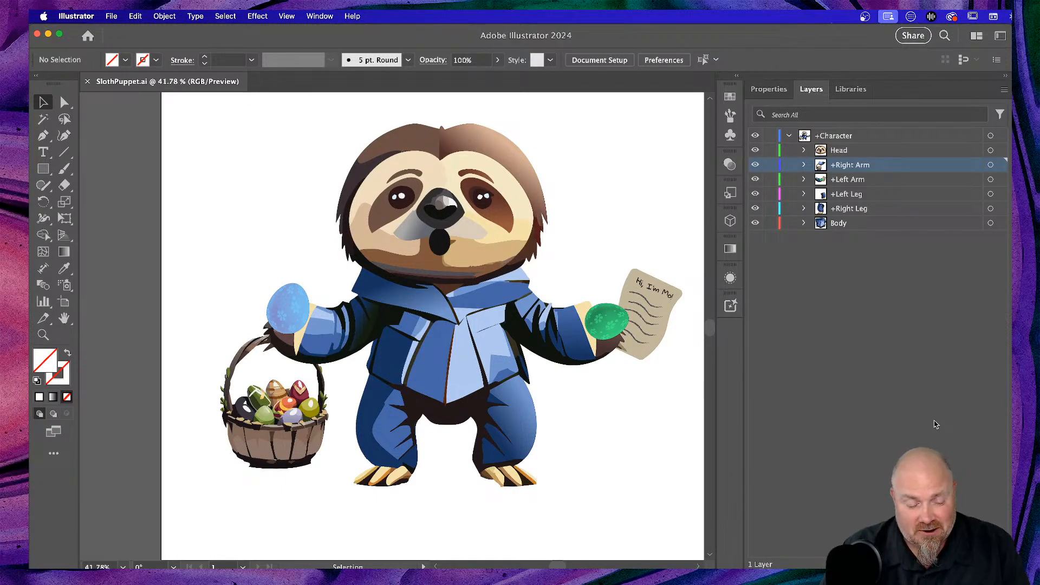
Switch back to Character Animator and delete the old Egg trigger from SlothPuppet
{"action": "key", "text": "super+Tab"}
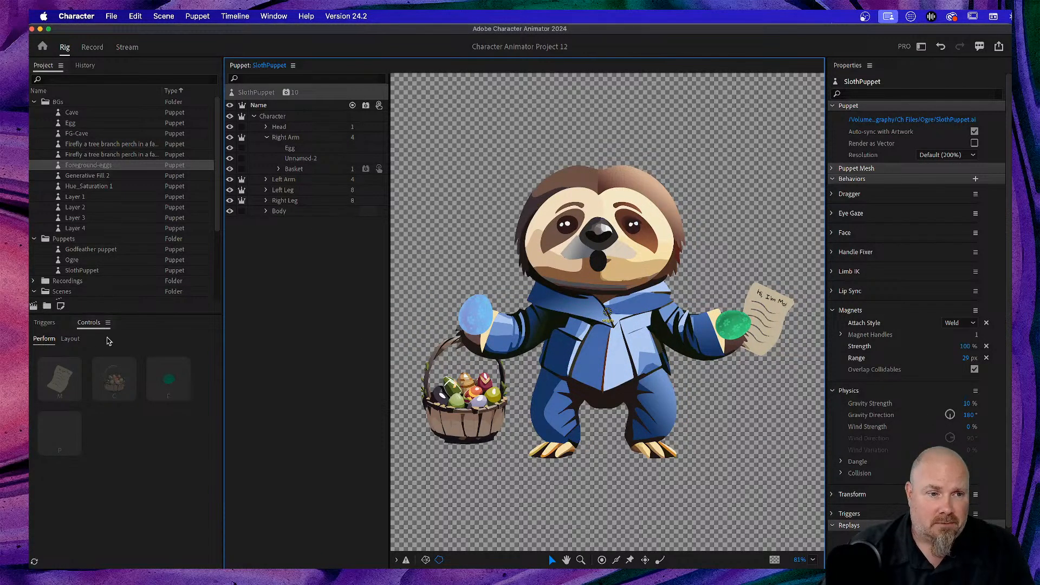
{"action": "left_click", "coordinate": [45, 323]}
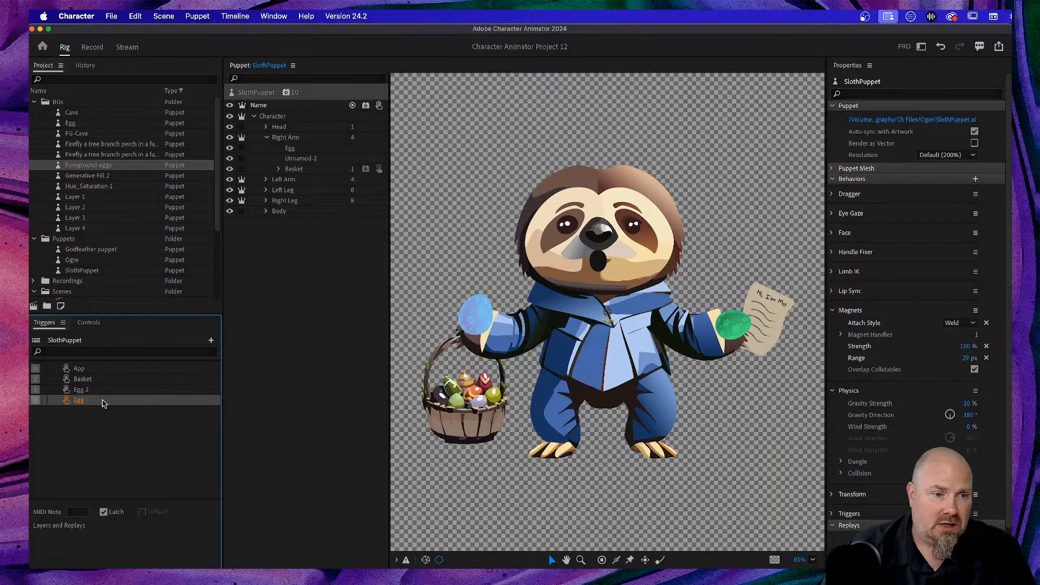
{"action": "key", "text": "Delete"}
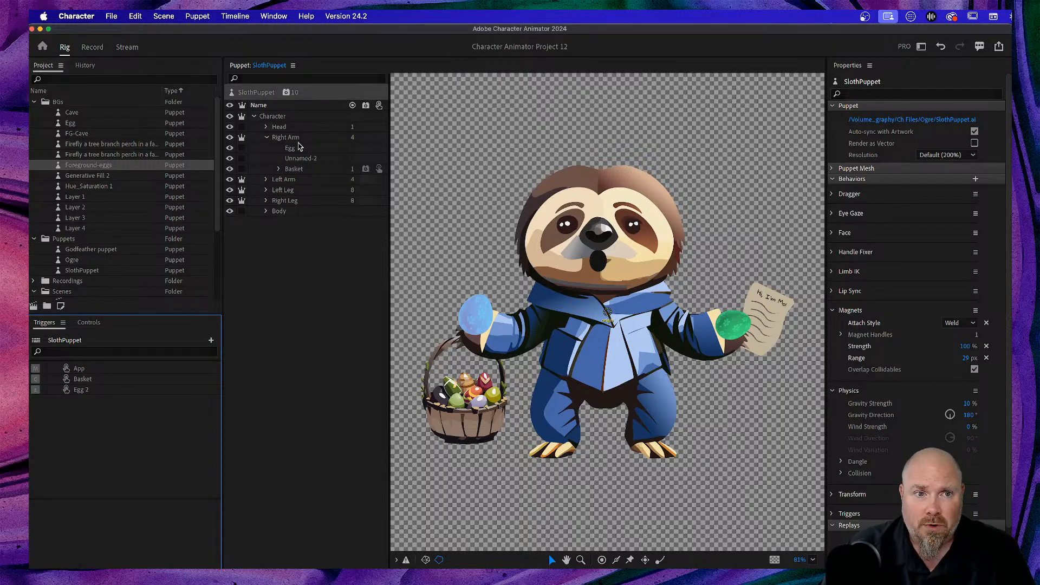
Create a trigger from the Right Arm's Egg layer, assign it to the P key and enable Latch
{"action": "left_click", "coordinate": [300, 148]}
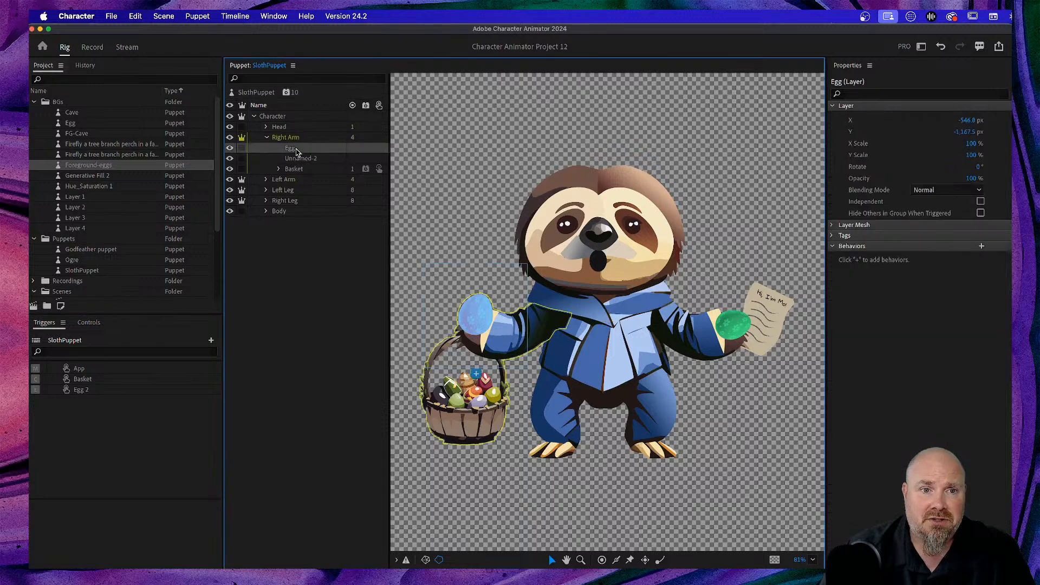
{"action": "left_click_drag", "start_coordinate": [299, 149], "coordinate": [107, 406]}
{"action": "left_click", "coordinate": [34, 401]}
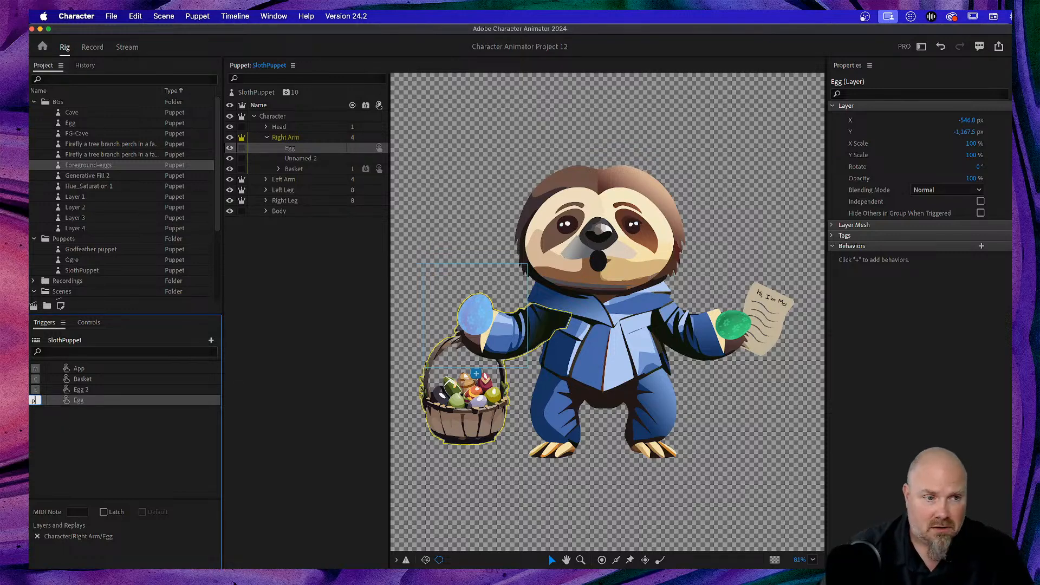
{"action": "key", "text": "p"}
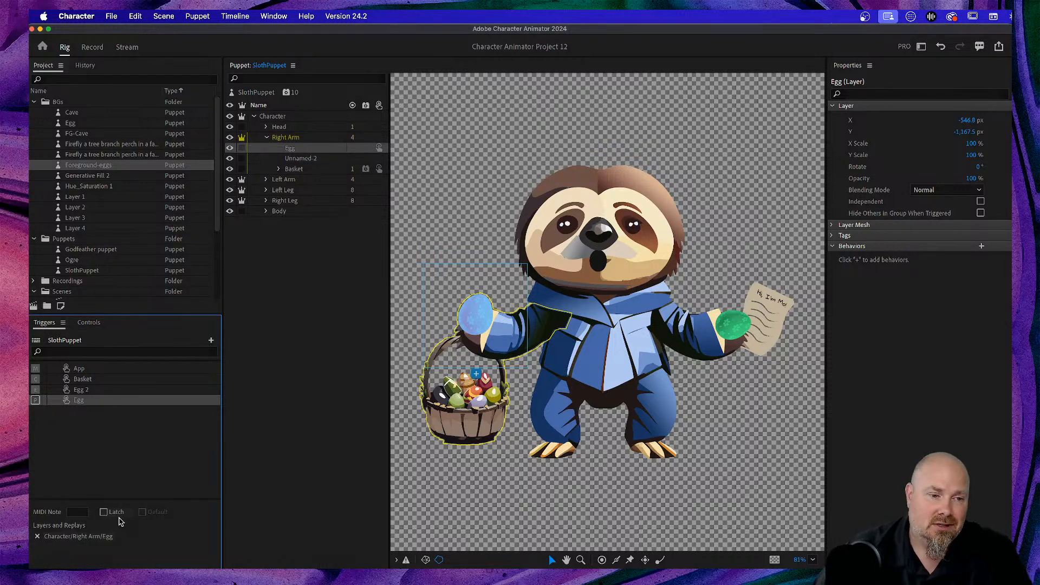
{"action": "left_click", "coordinate": [104, 513]}
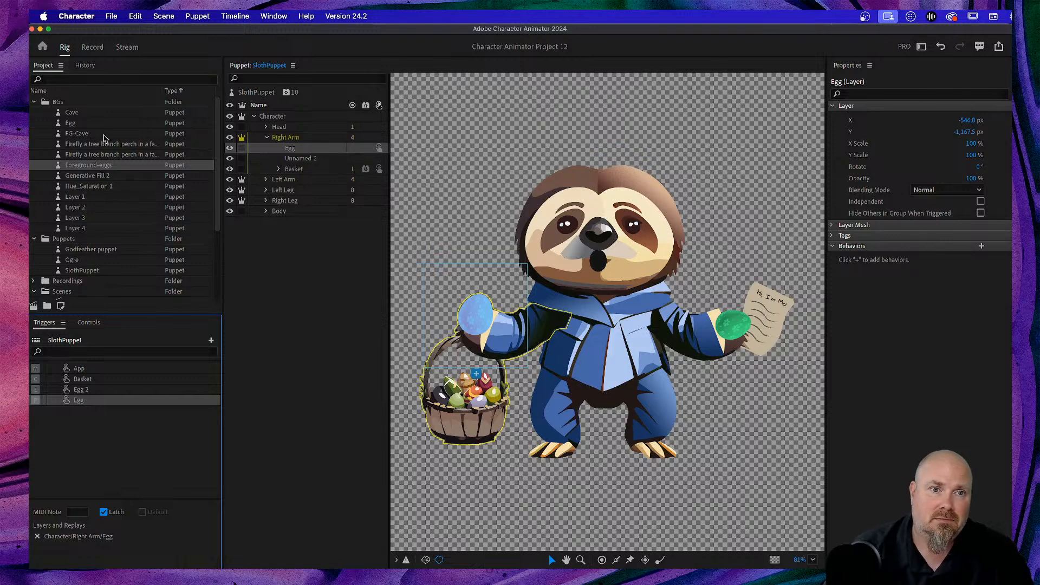
Collapse the Right Arm group, return to the Record workspace and refresh SlothPuppet's trigger controls
{"action": "left_click", "coordinate": [267, 137]}
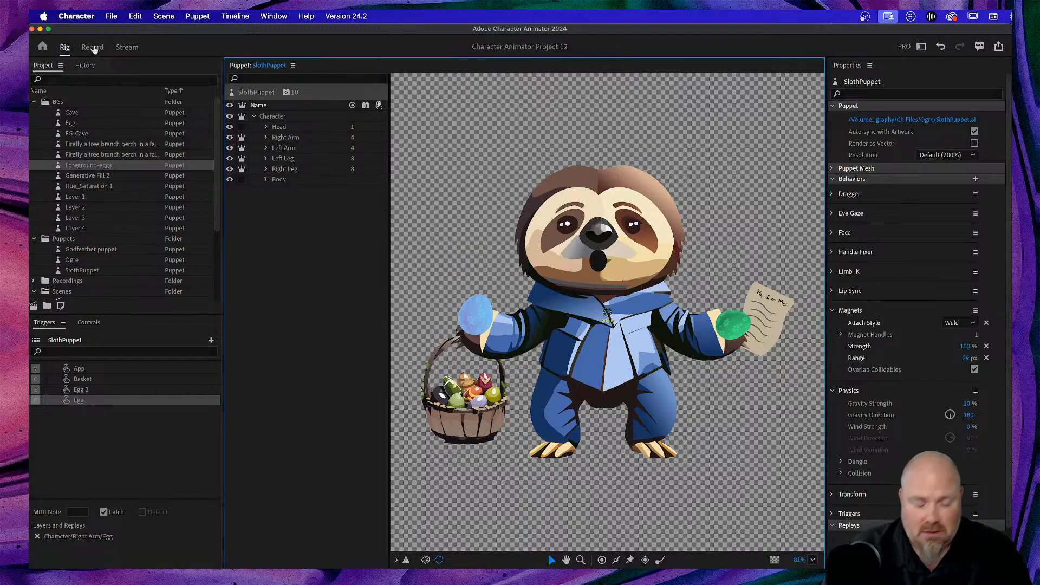
{"action": "left_click", "coordinate": [92, 47]}
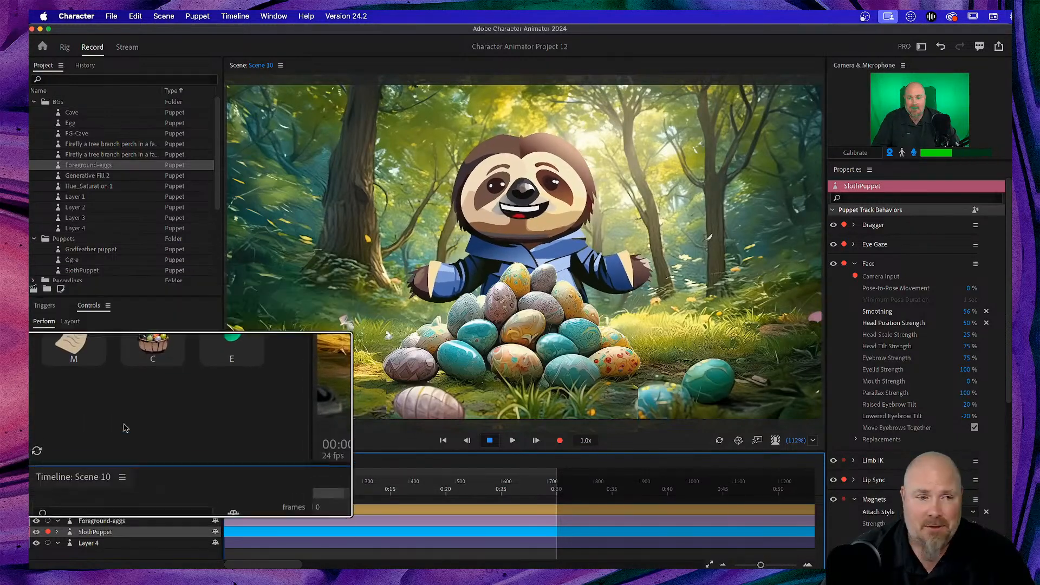
{"action": "left_click", "coordinate": [34, 442]}
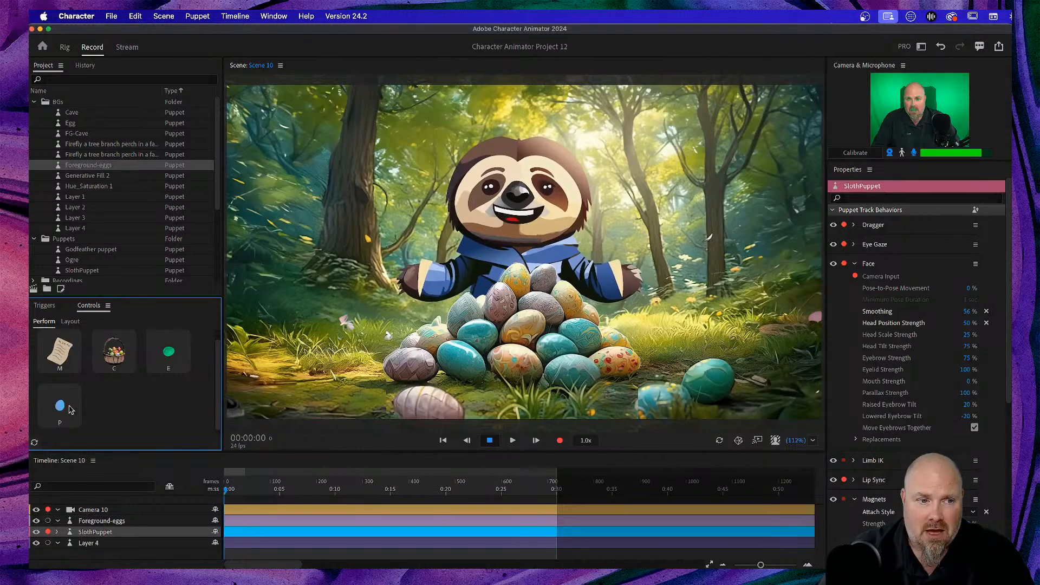
Test the blue egg trigger while moving the sloth's right hand behind the egg pile and up, and toggle the green egg
{"action": "key", "text": "p"}
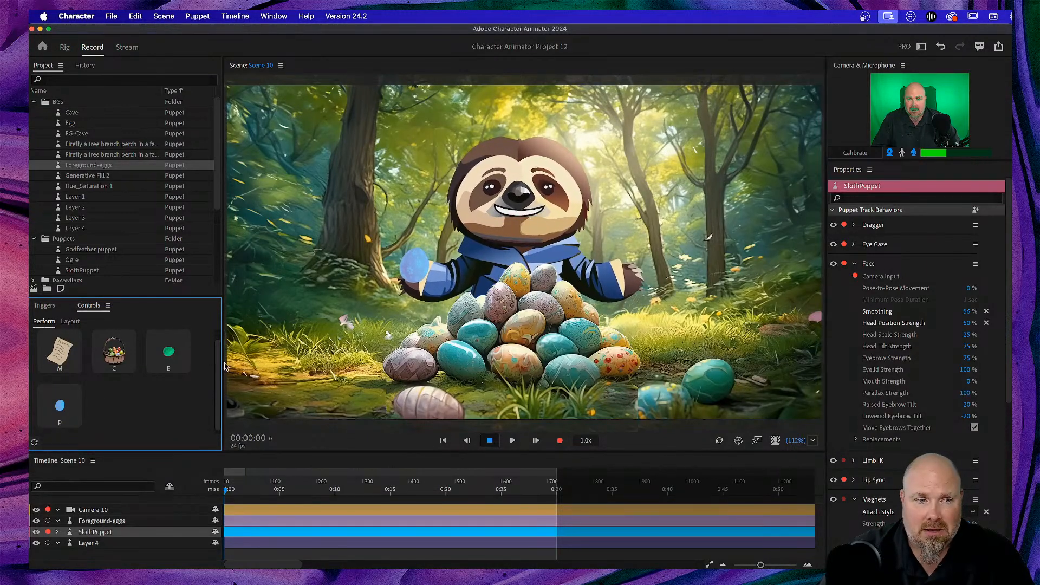
{"action": "left_click", "coordinate": [164, 358]}
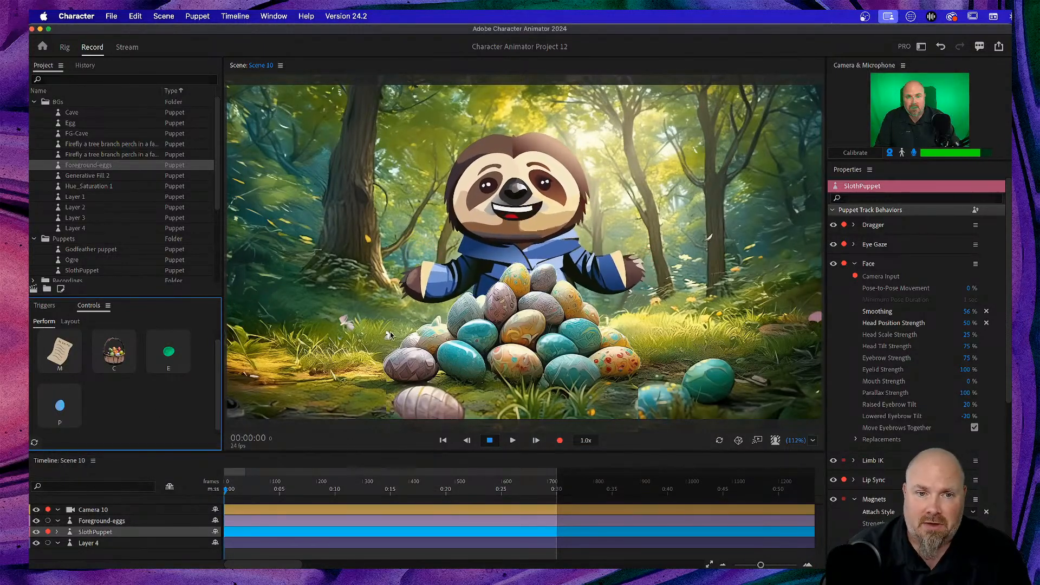
{"action": "left_click_drag", "start_coordinate": [431, 278], "coordinate": [441, 321]}
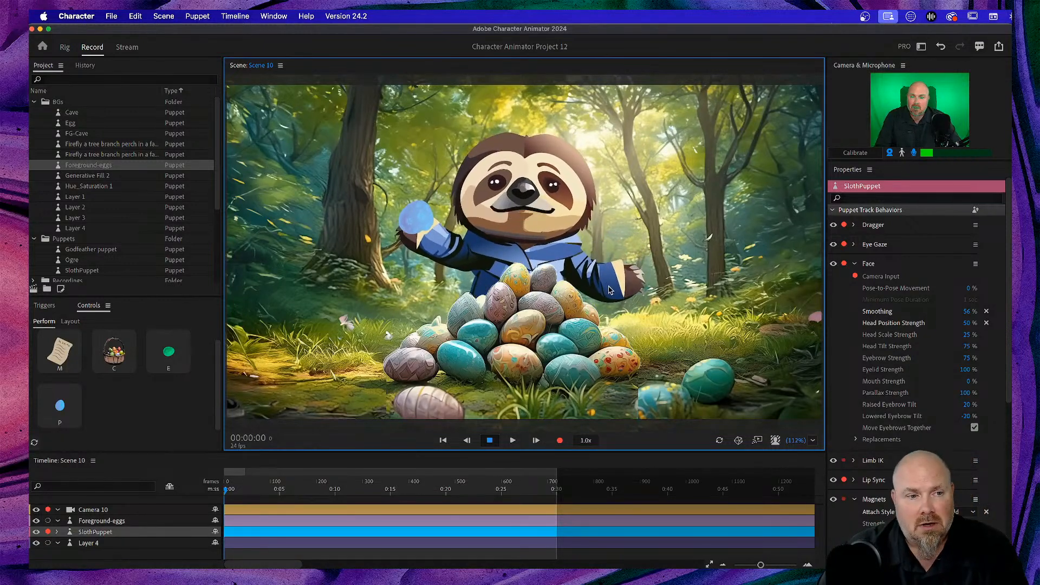
{"action": "key", "text": "e"}
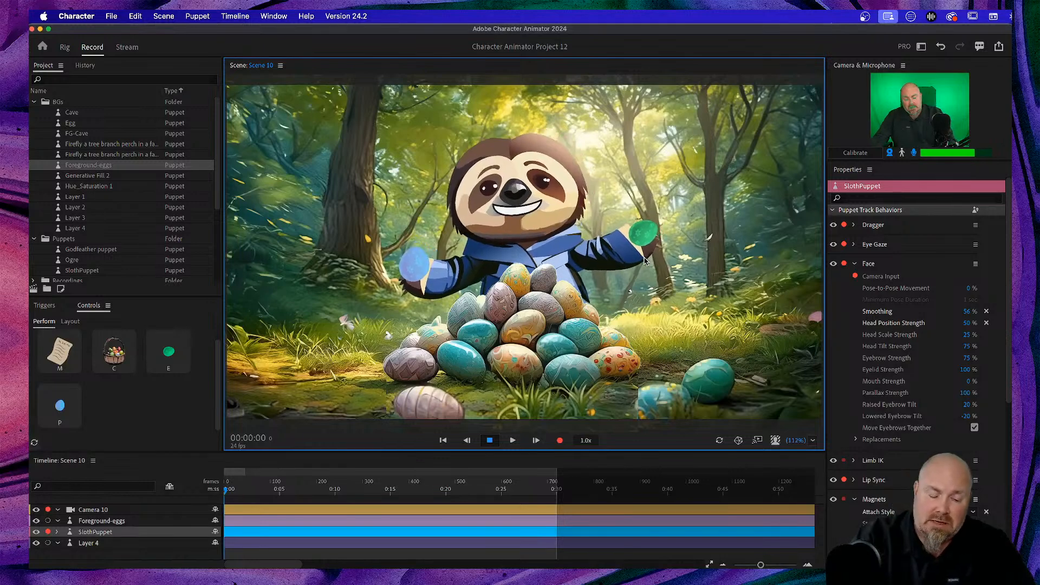
{"action": "key", "text": "e"}
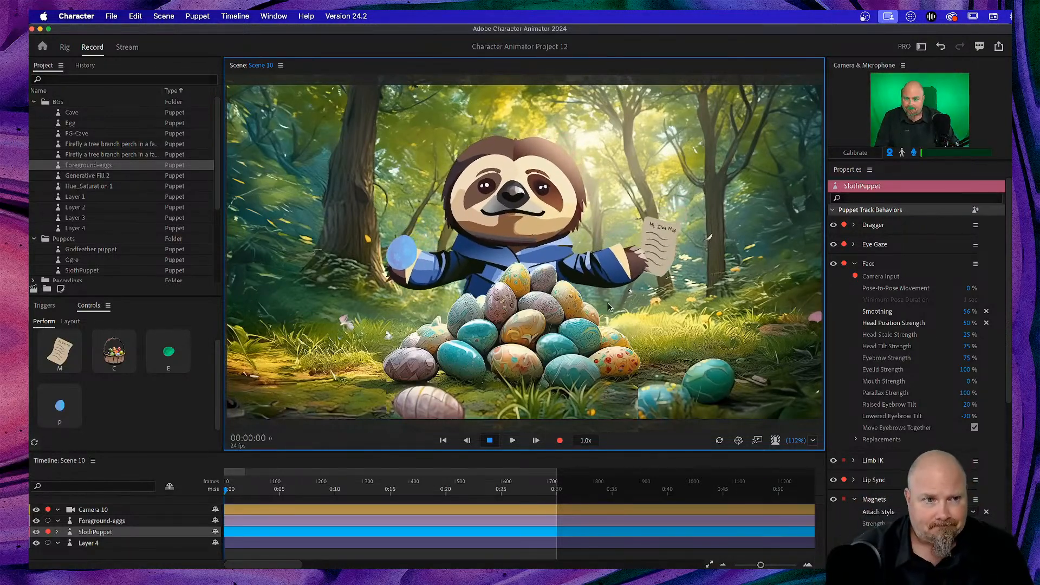
Collapse the BGs folder in the project to reach the scenes list
{"action": "left_click", "coordinate": [34, 102]}
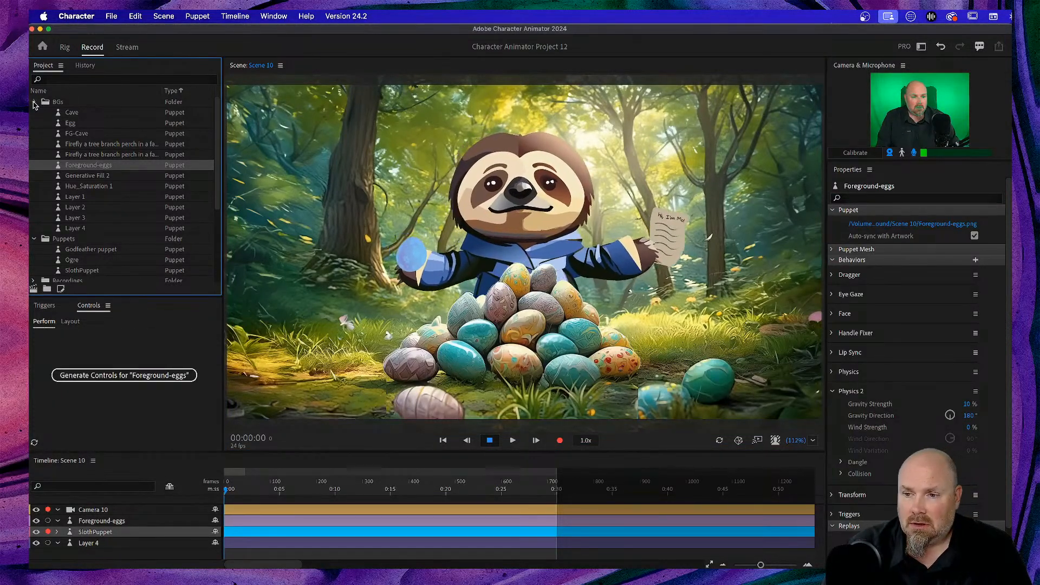
{"action": "left_click", "coordinate": [34, 102]}
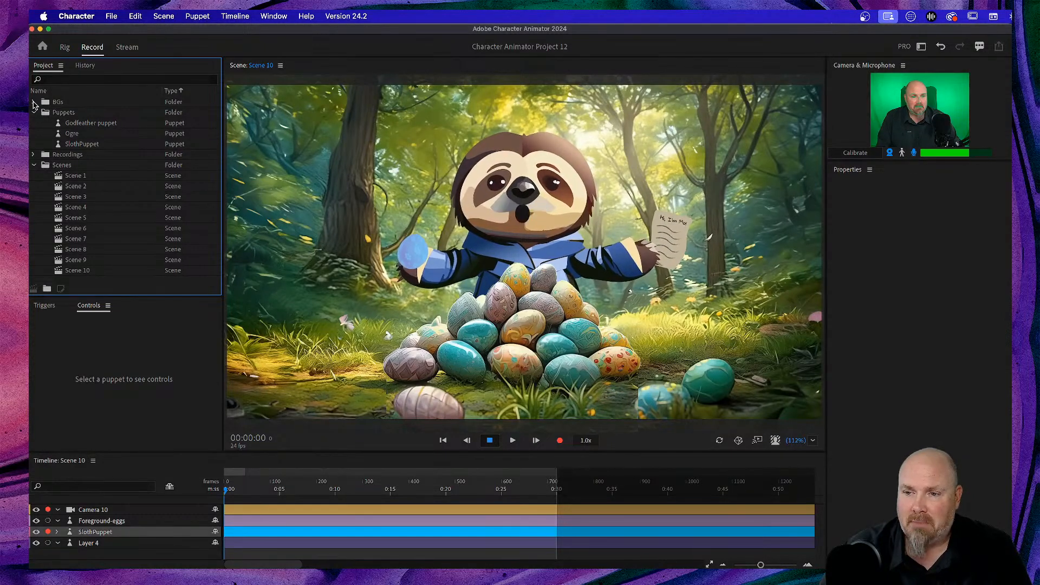
Open Scene 1 and test moving the Ogre's axe arm in the scene view
{"action": "left_click", "coordinate": [109, 178]}
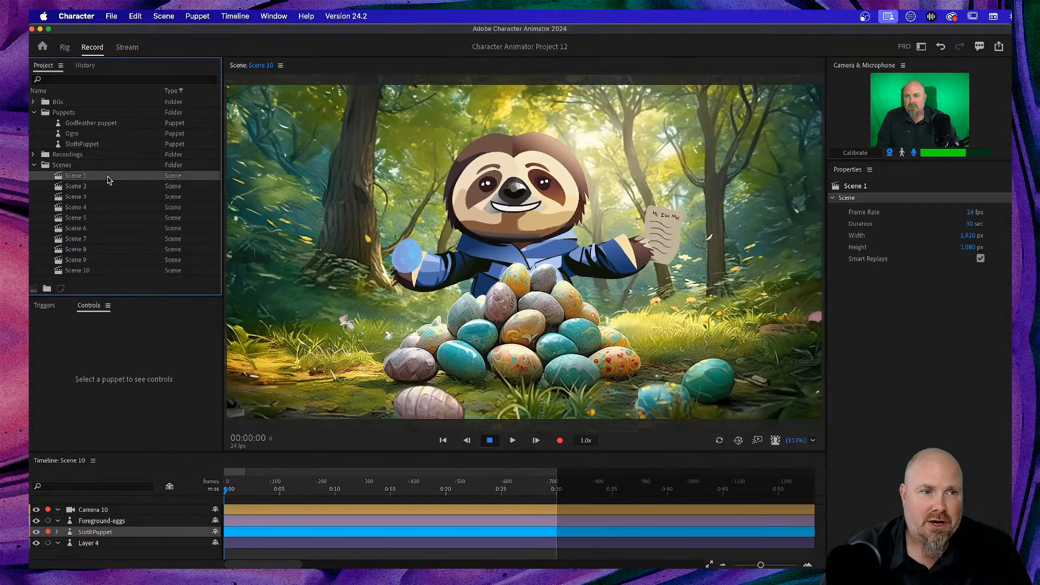
{"action": "double_click", "coordinate": [76, 176]}
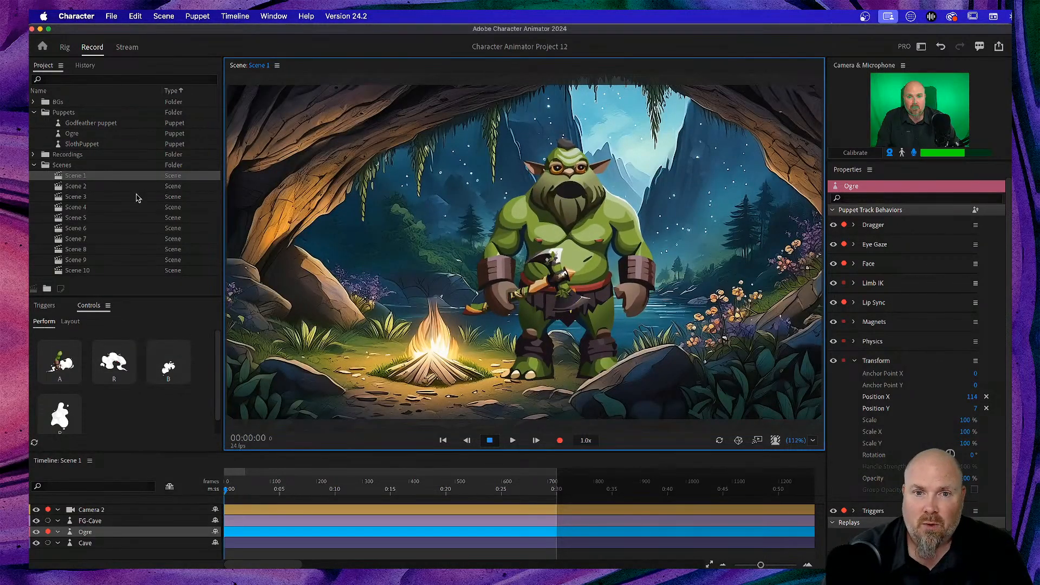
{"action": "left_click_drag", "start_coordinate": [511, 302], "coordinate": [528, 289]}
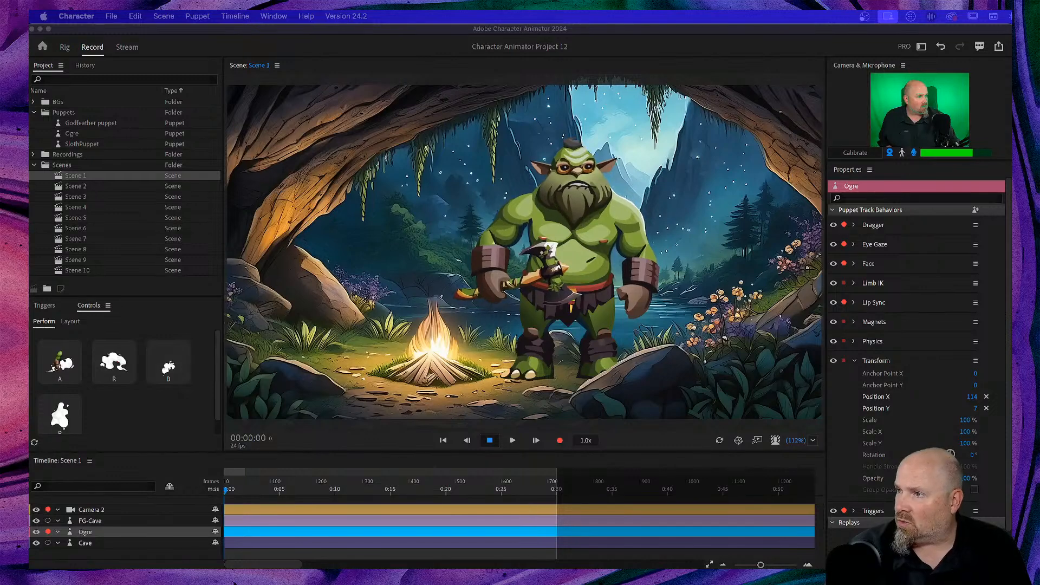
Bring the Glen the Ogre script in Pages into view, review it from the beginning, and minimize it
{"action": "left_click_drag", "start_coordinate": [1011, 107], "coordinate": [391, 107]}
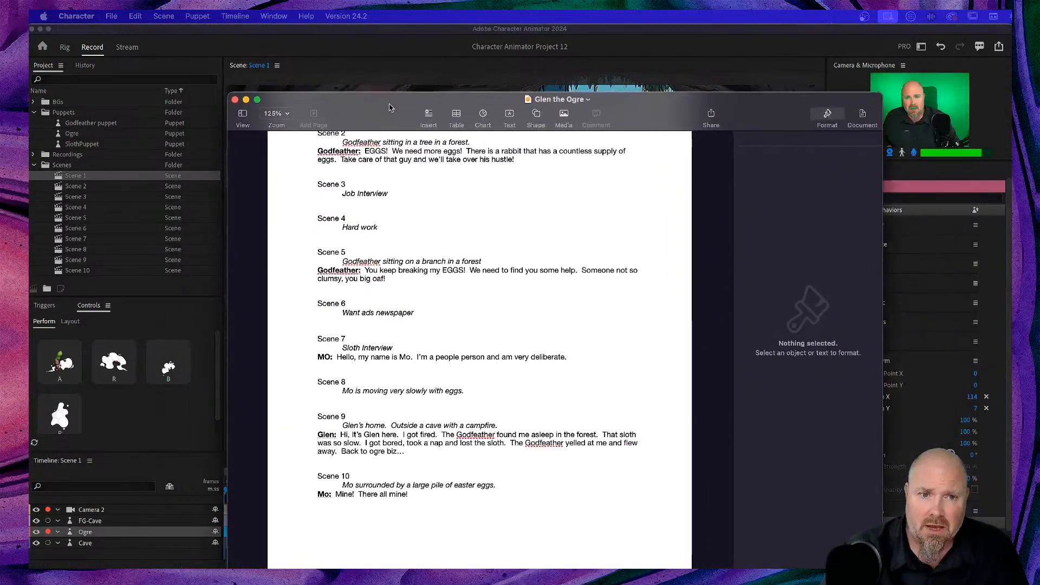
{"action": "scroll", "coordinate": [414, 325], "scroll_direction": "up", "scroll_amount": 4}
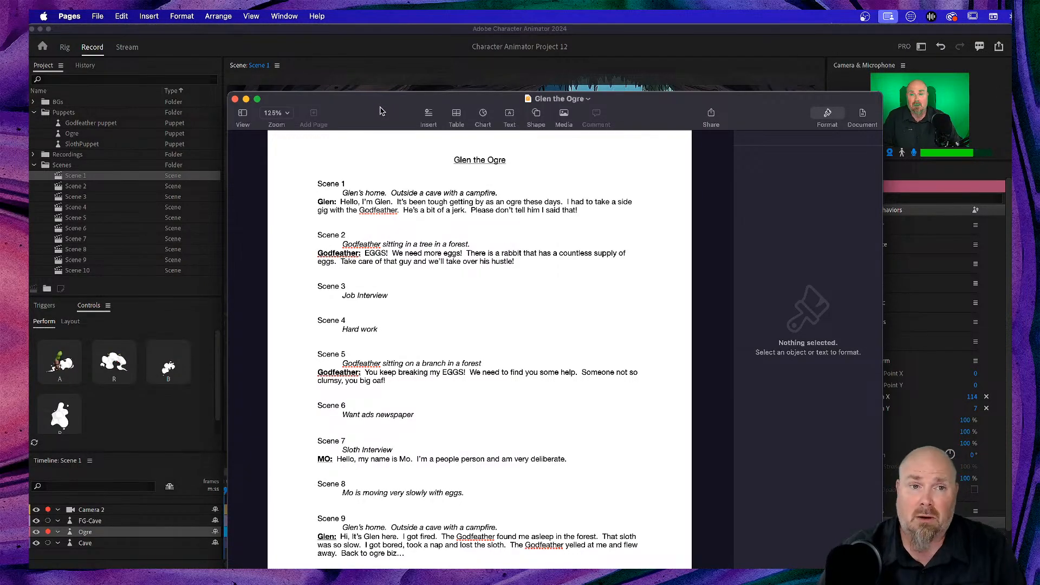
{"action": "left_click", "coordinate": [246, 98]}
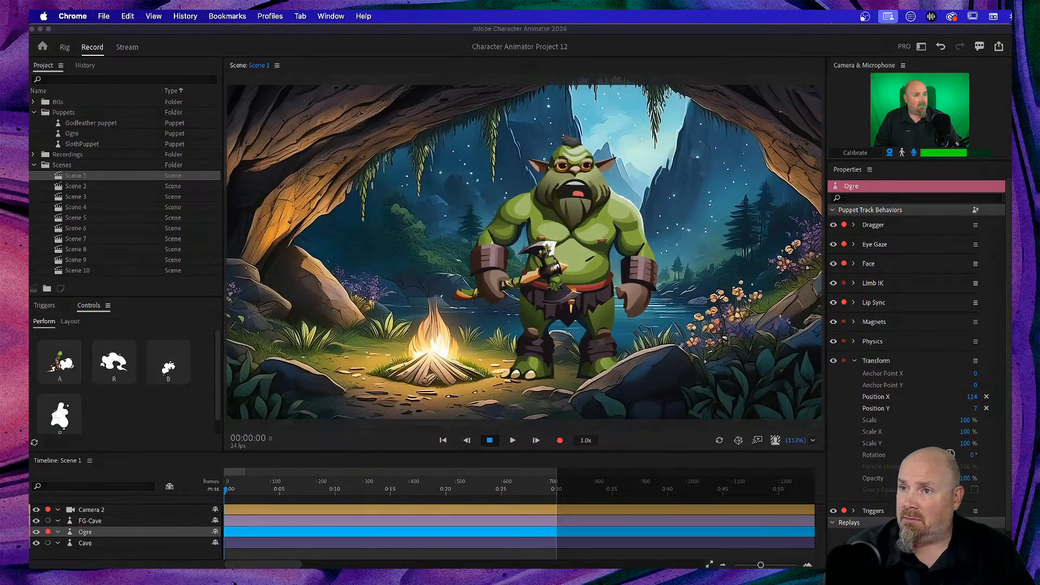
Switch to Finder and browse from the photography folder through Ch Files and Ogre to the Video folder
{"action": "key", "text": "super+Tab"}
{"action": "left_click", "coordinate": [549, 124]}
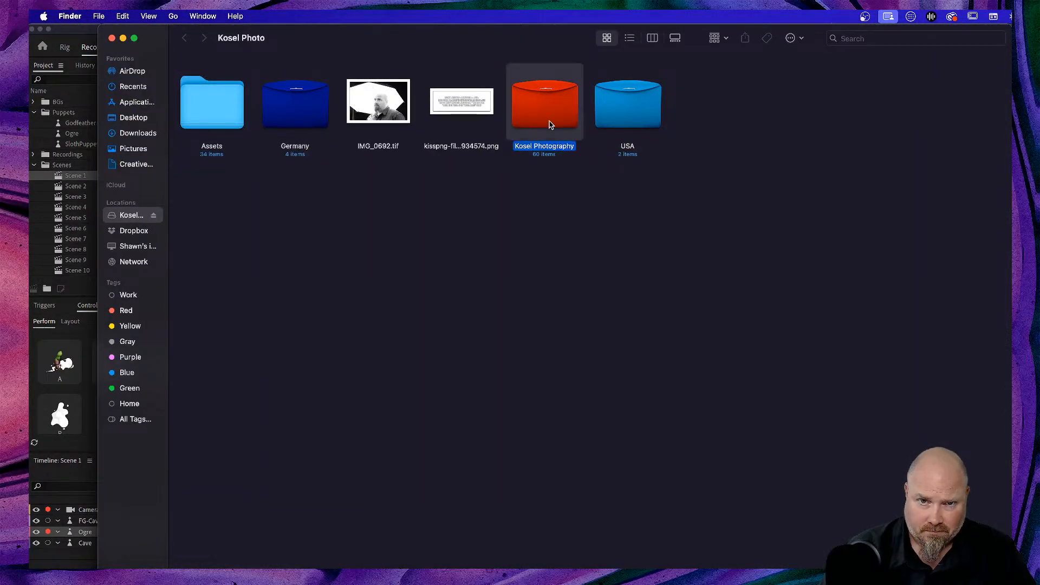
{"action": "double_click", "coordinate": [549, 124]}
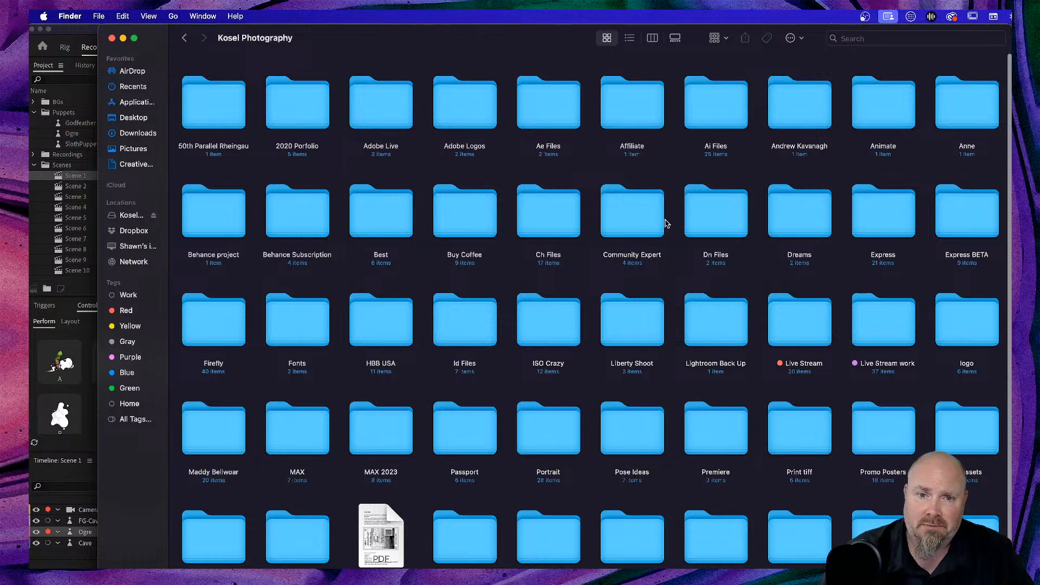
{"action": "double_click", "coordinate": [545, 222]}
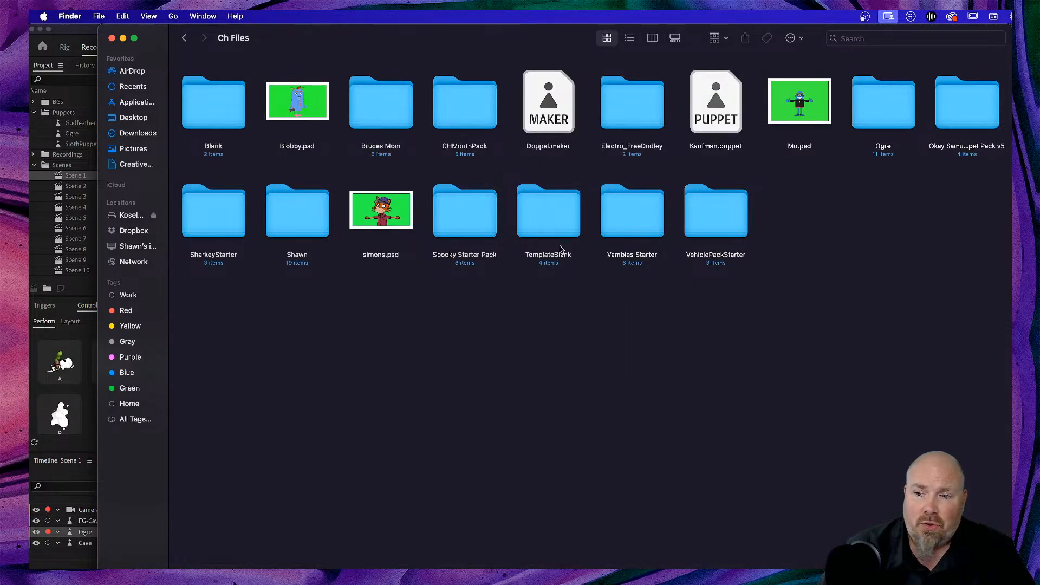
{"action": "left_click_drag", "start_coordinate": [514, 33], "coordinate": [443, 24]}
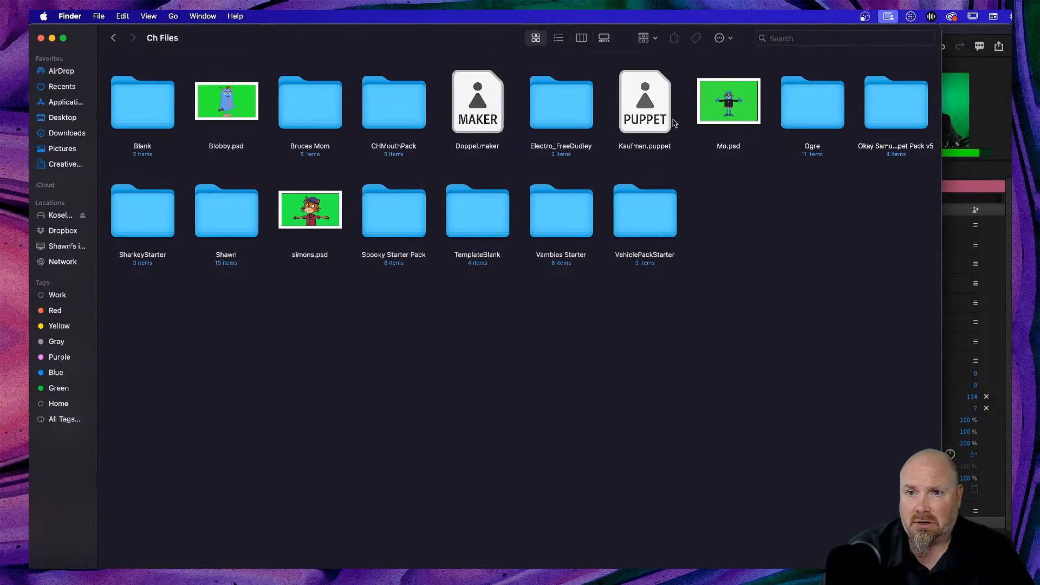
{"action": "double_click", "coordinate": [804, 117]}
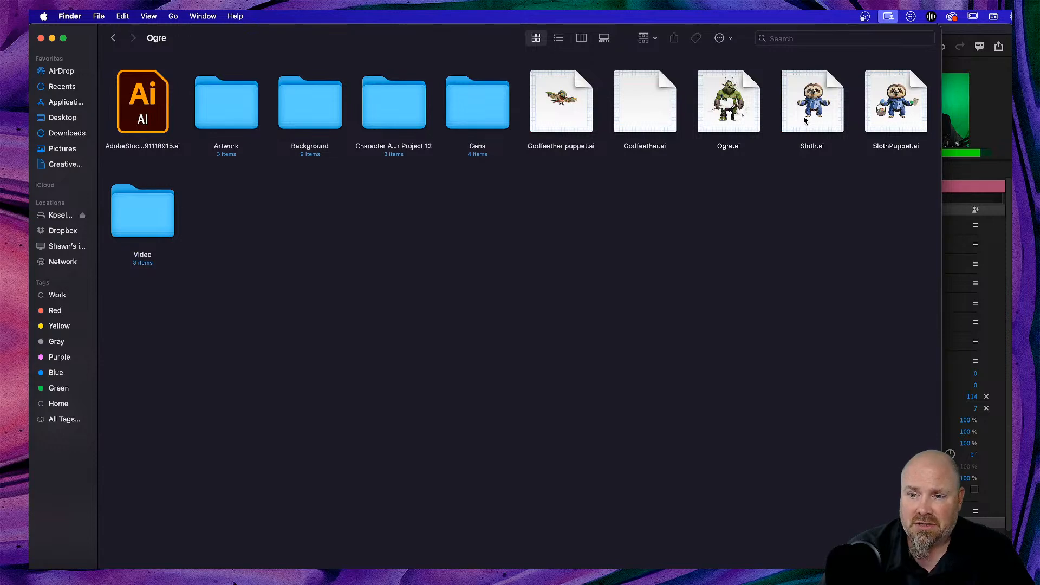
{"action": "double_click", "coordinate": [157, 215]}
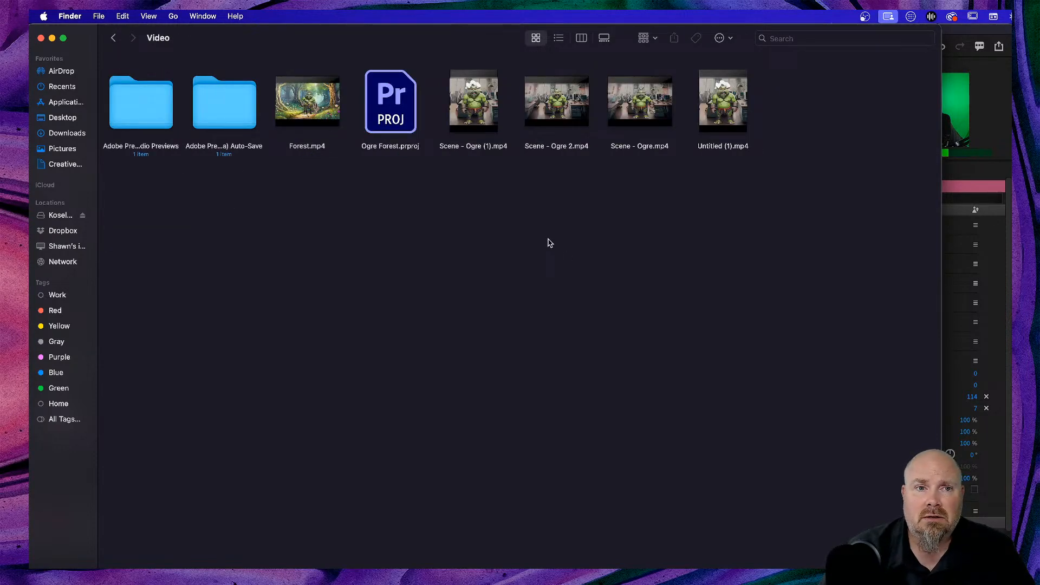
Preview the Scene - Ogre 2.mp4 clip and close the preview
{"action": "mouse_move", "coordinate": [660, 114]}
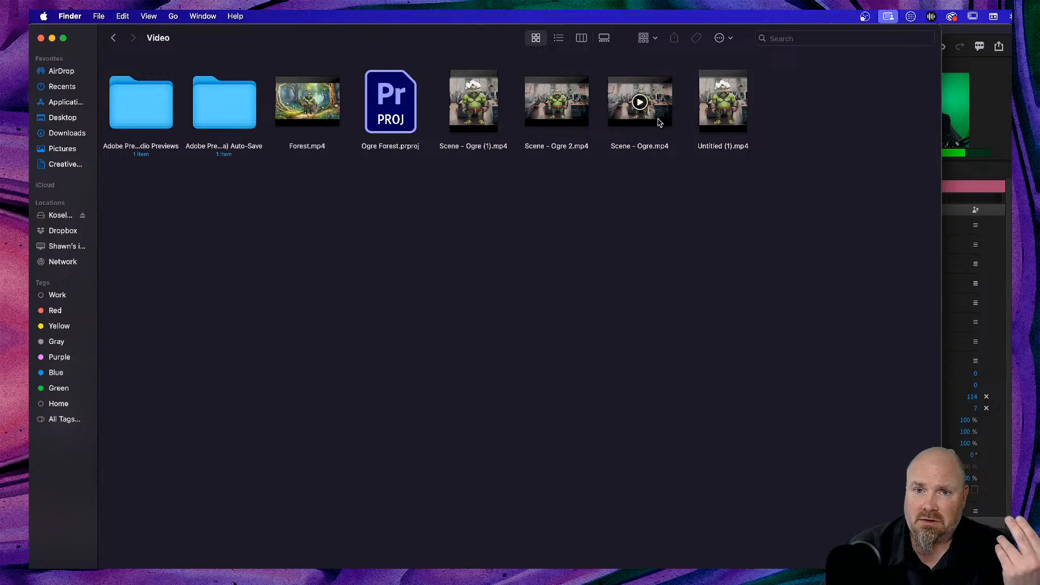
{"action": "left_click", "coordinate": [584, 126]}
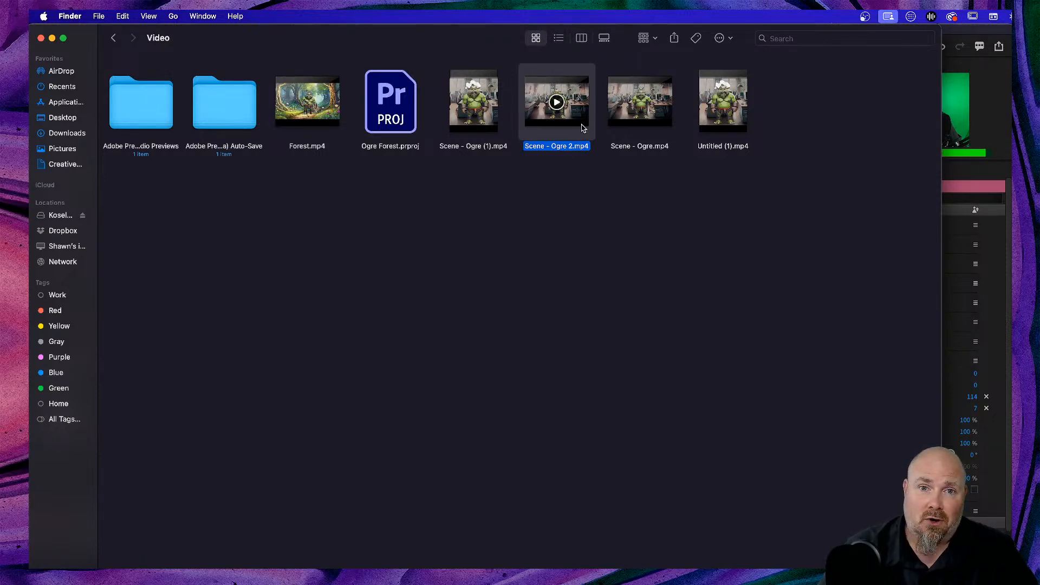
{"action": "key", "text": "space"}
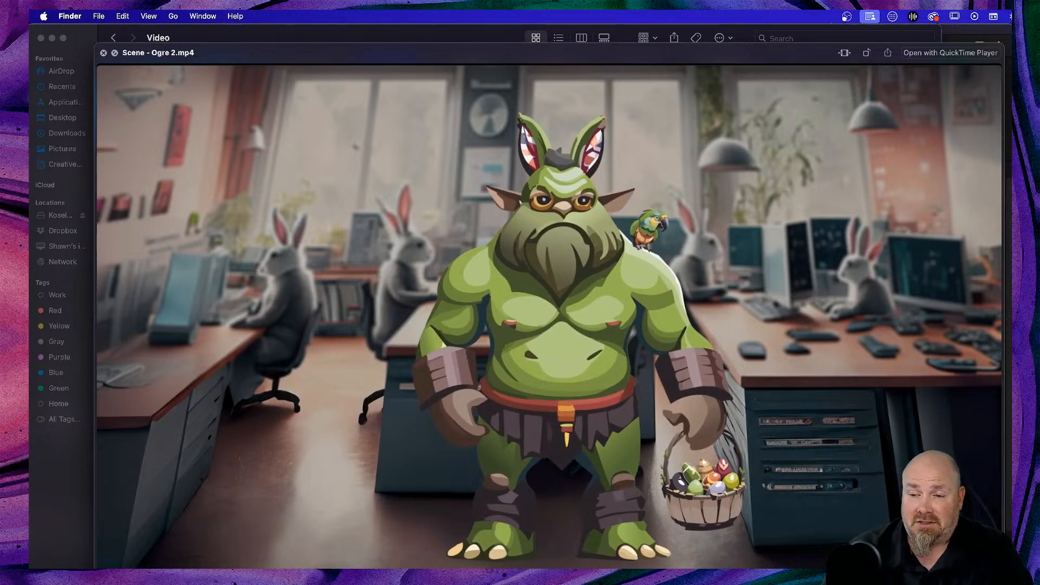
{"action": "left_click_drag", "start_coordinate": [625, 59], "coordinate": [607, 48]}
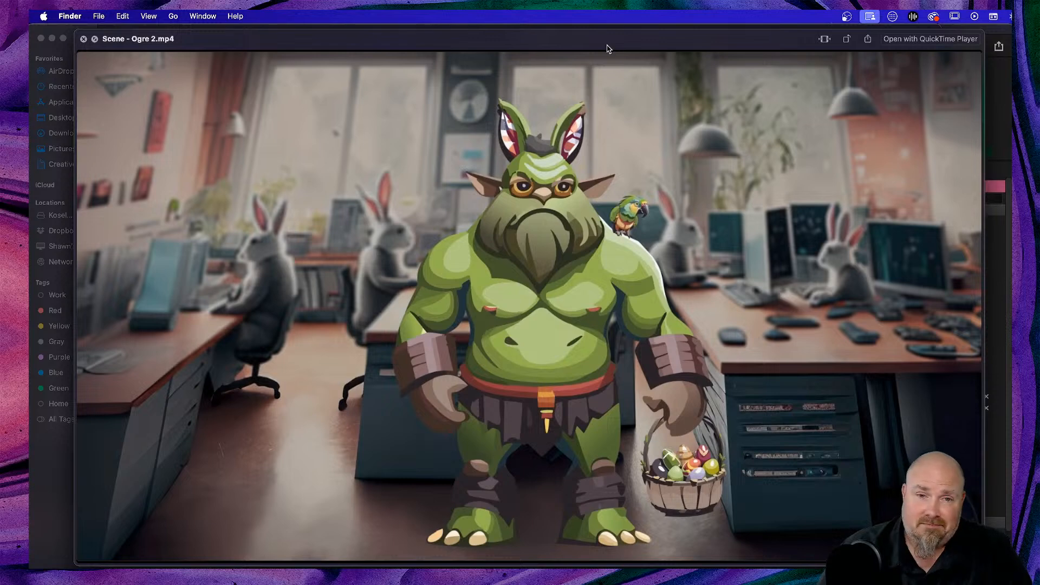
{"action": "key", "text": "space"}
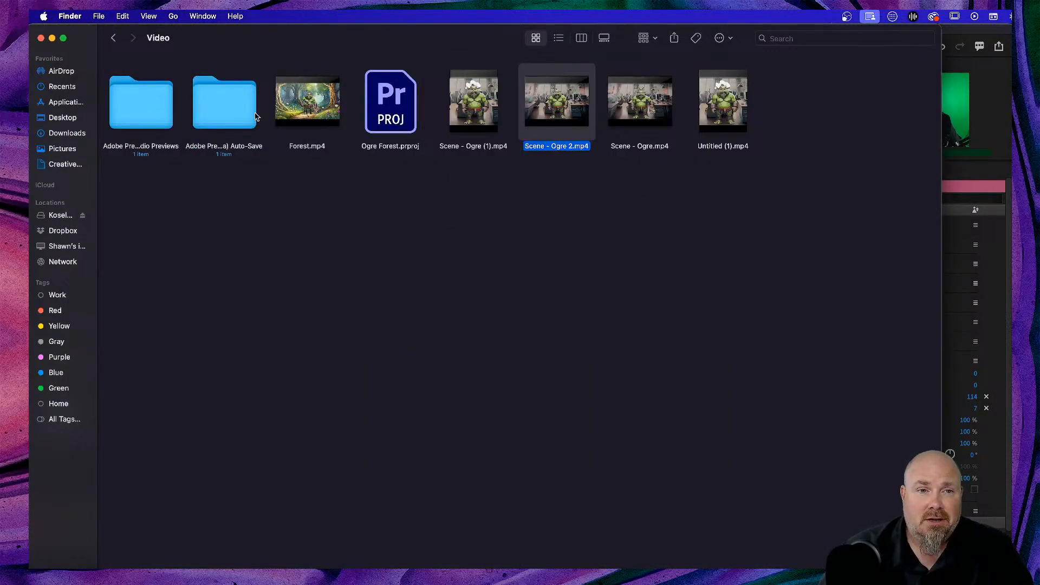
Preview the Forest.mp4 clip, and close both the preview and the Finder window
{"action": "left_click", "coordinate": [333, 122]}
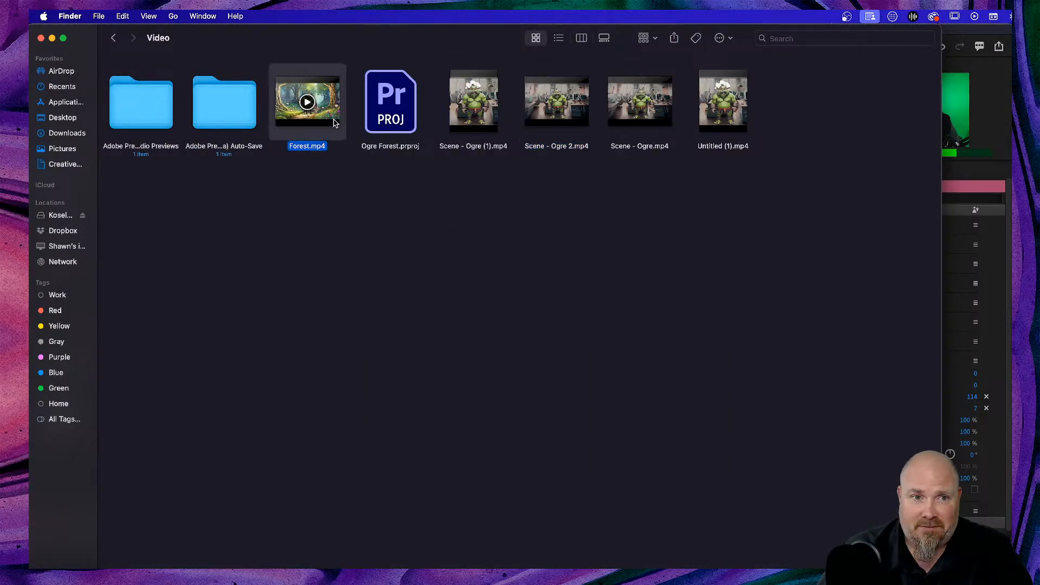
{"action": "key", "text": "space"}
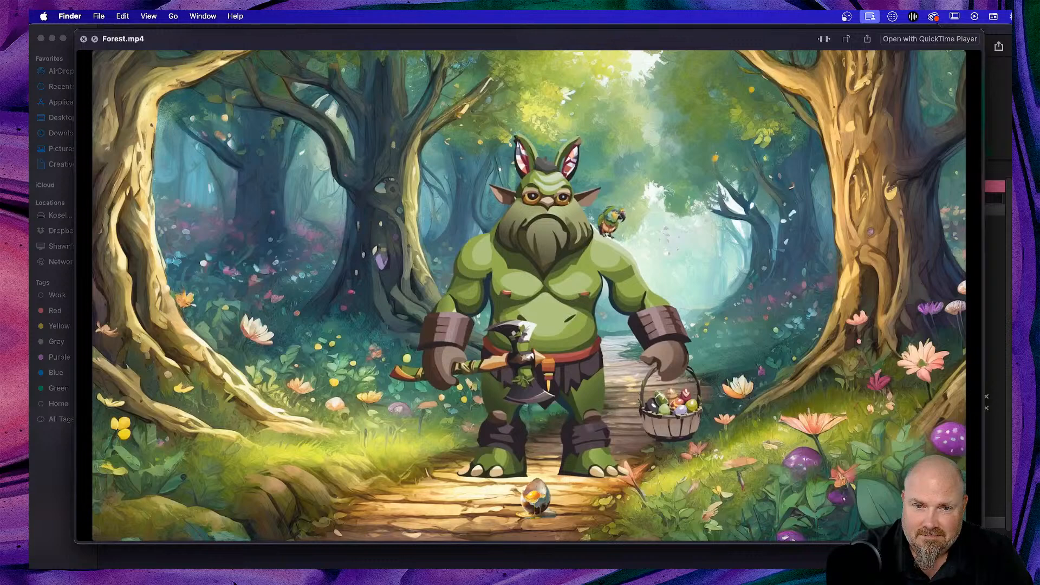
{"action": "key", "text": "space"}
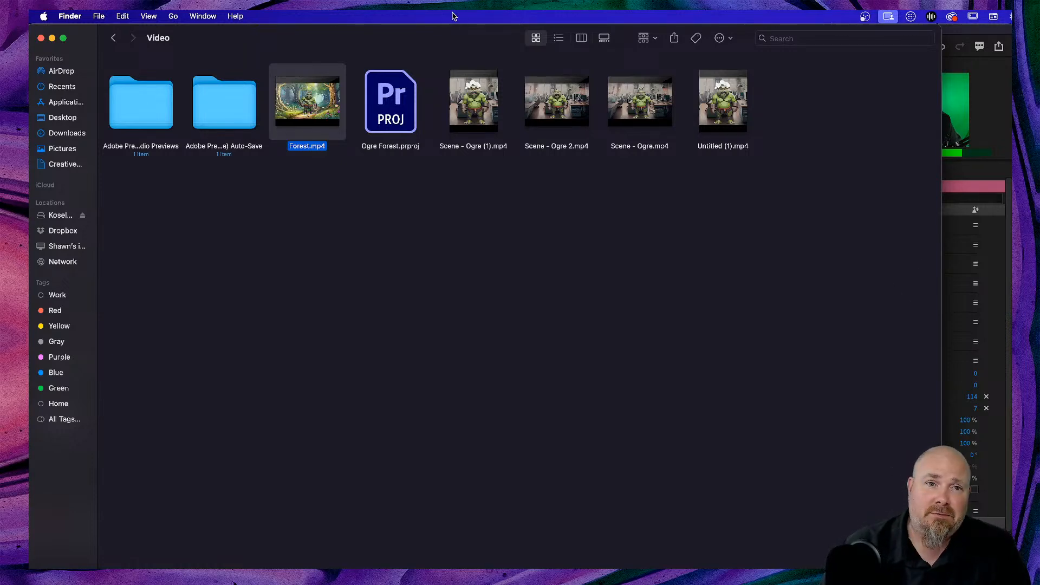
{"action": "left_click", "coordinate": [41, 38]}
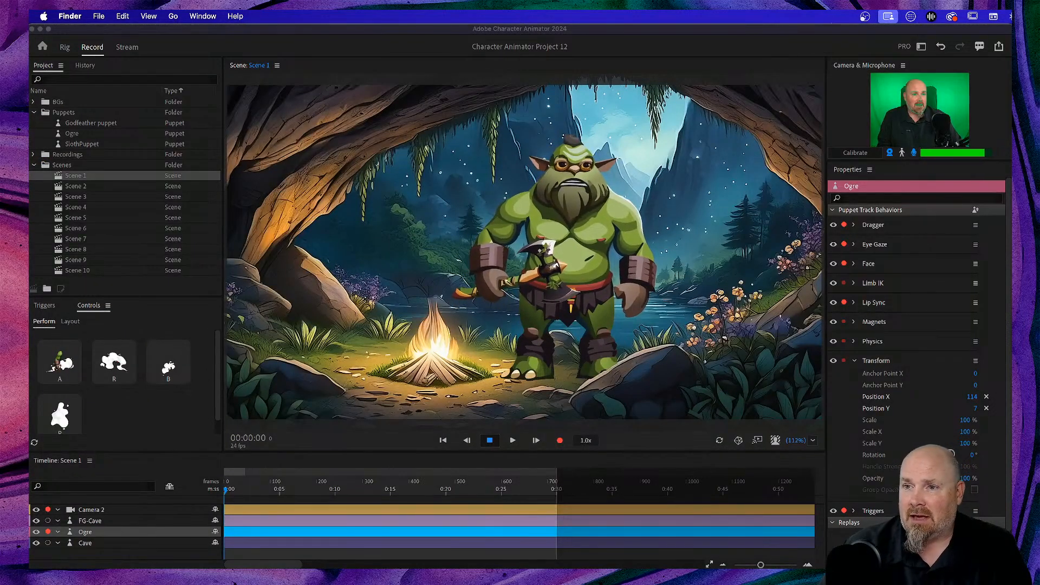
Return to Character Animator, open Scene 2, and test the Godfeather puppet's W trigger for spread wings
{"action": "key", "text": "super+Tab"}
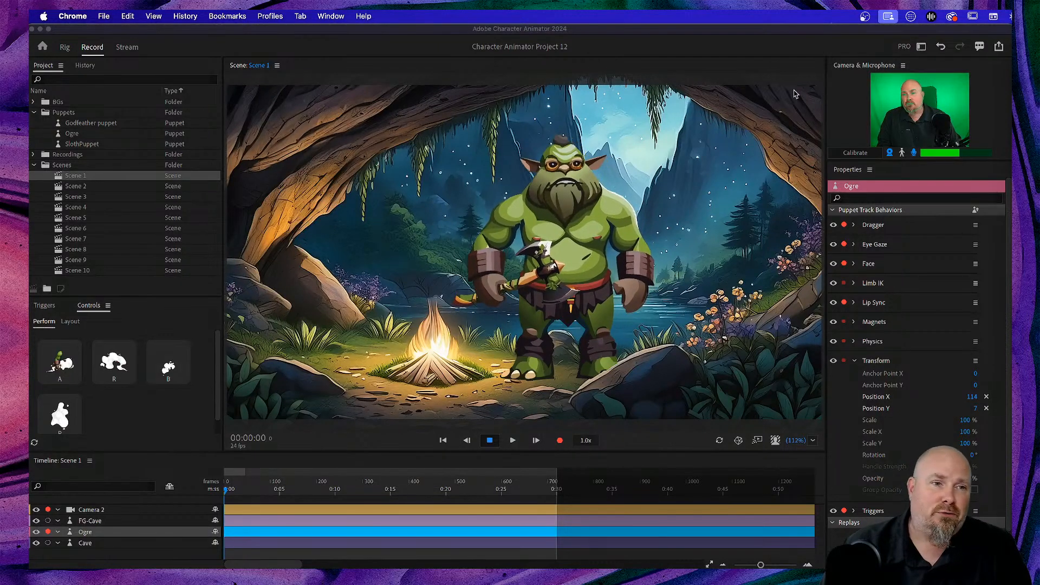
{"action": "left_click", "coordinate": [109, 190]}
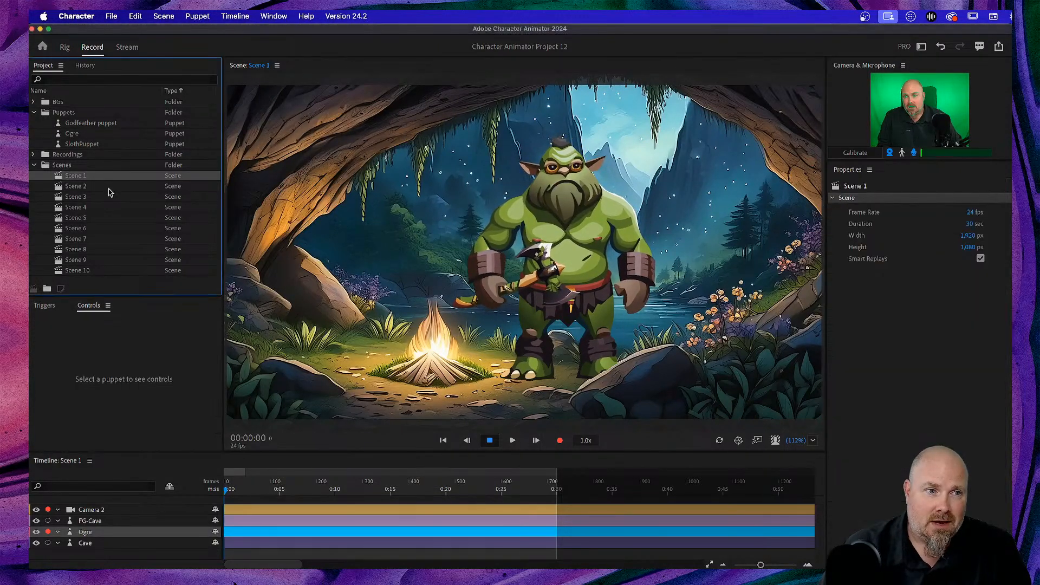
{"action": "double_click", "coordinate": [108, 187]}
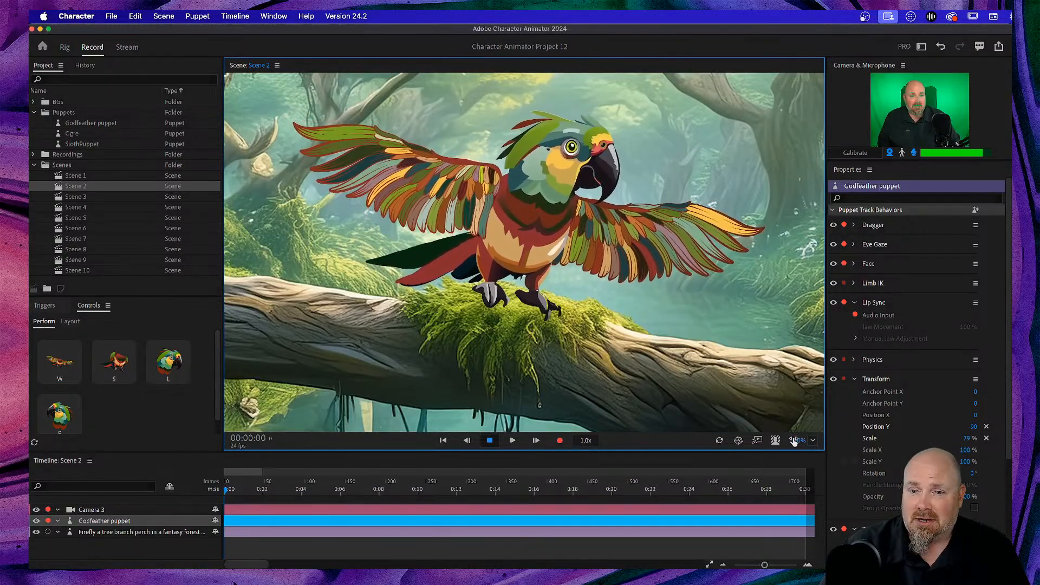
{"action": "left_click_drag", "start_coordinate": [795, 440], "coordinate": [776, 440]}
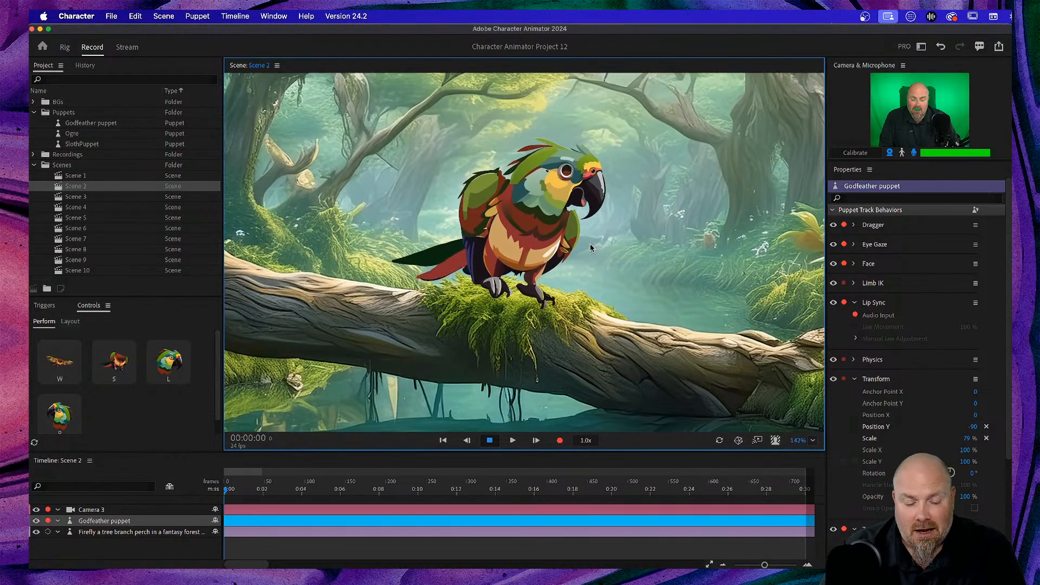
{"action": "key", "text": "w"}
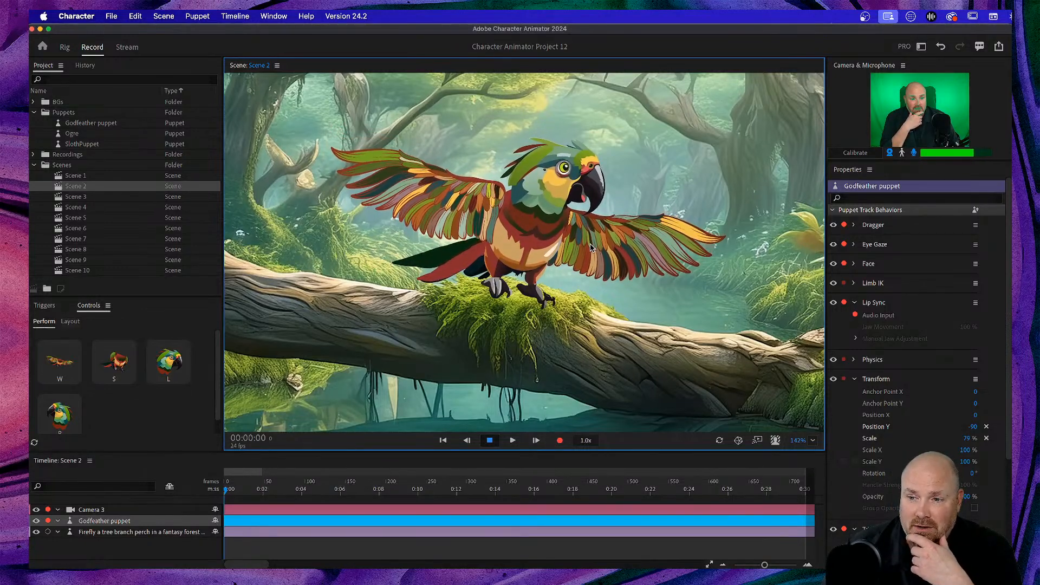
Reopen Scene 1, show the complete Glen the Ogre script in Pages, and move its window off this display
{"action": "double_click", "coordinate": [94, 175]}
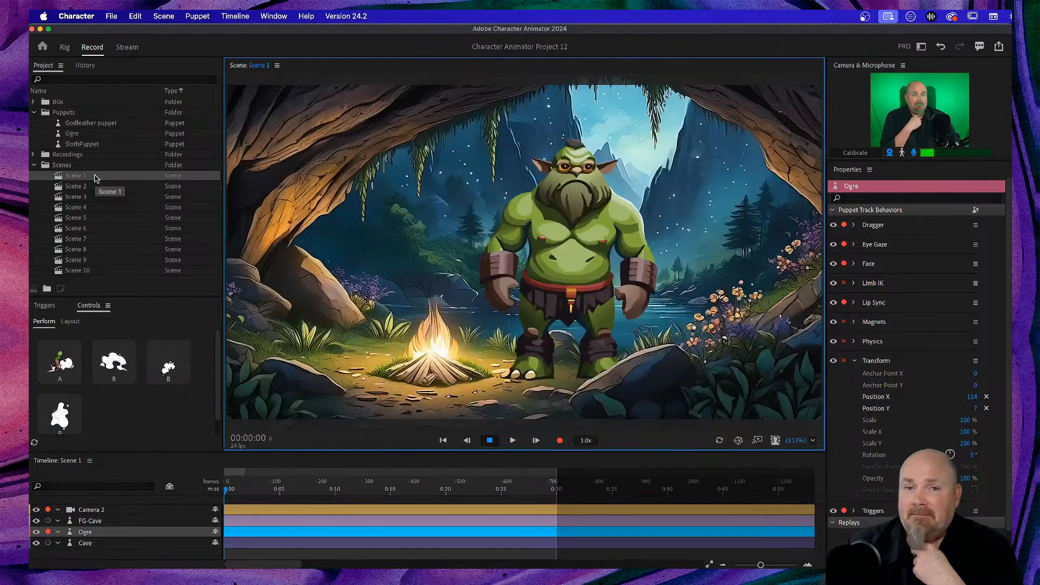
{"action": "key", "text": "super+Tab"}
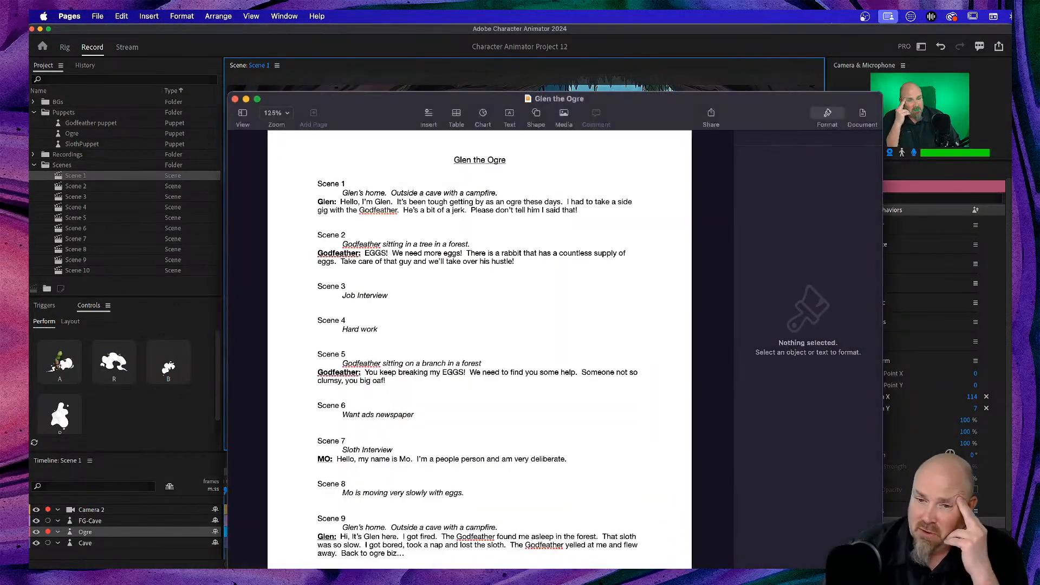
{"action": "left_click_drag", "start_coordinate": [362, 115], "coordinate": [407, 53]}
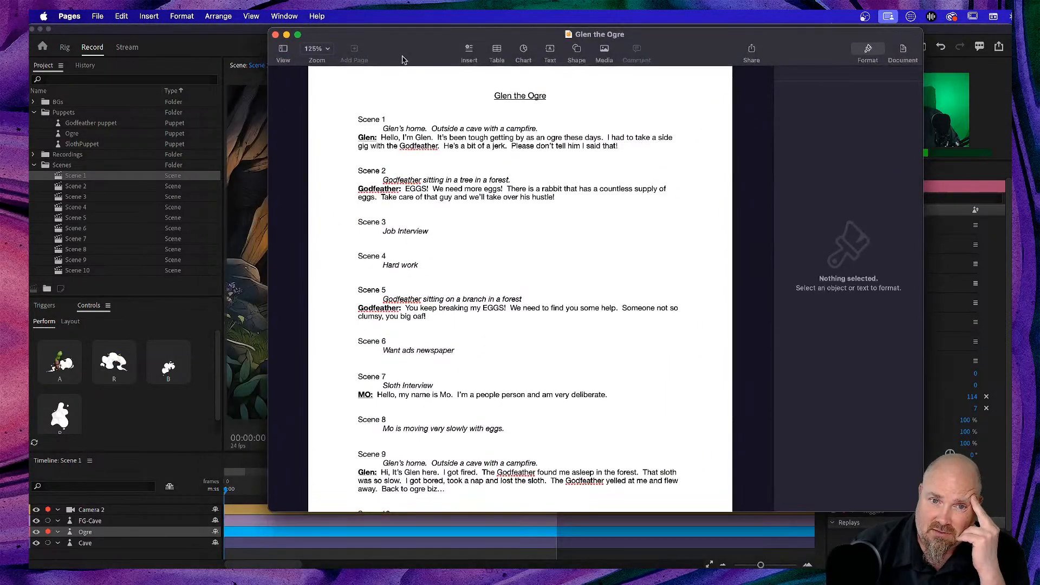
{"action": "left_click_drag", "start_coordinate": [923, 512], "coordinate": [937, 569]}
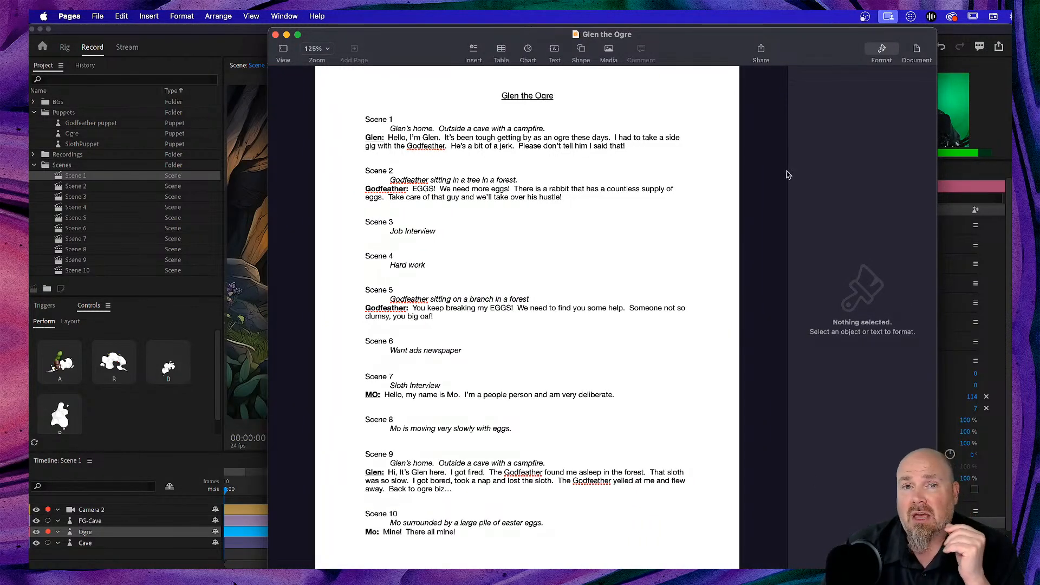
{"action": "left_click_drag", "start_coordinate": [693, 54], "coordinate": [1039, 221]}
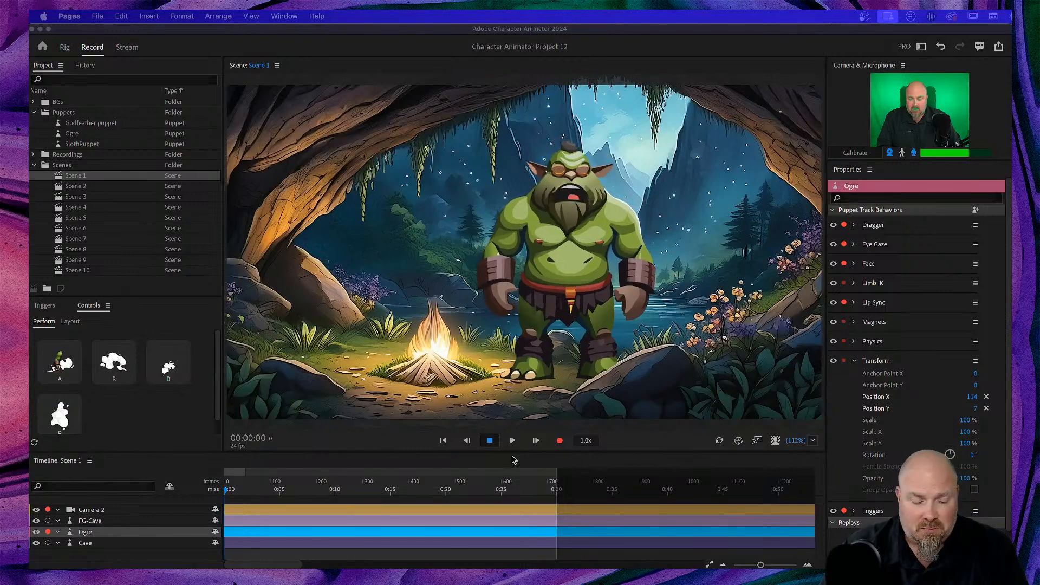
Return to Character Animator, test the Ogre's A trigger for the axe in Scene 1, and open Scene 2
{"action": "left_click", "coordinate": [765, 28]}
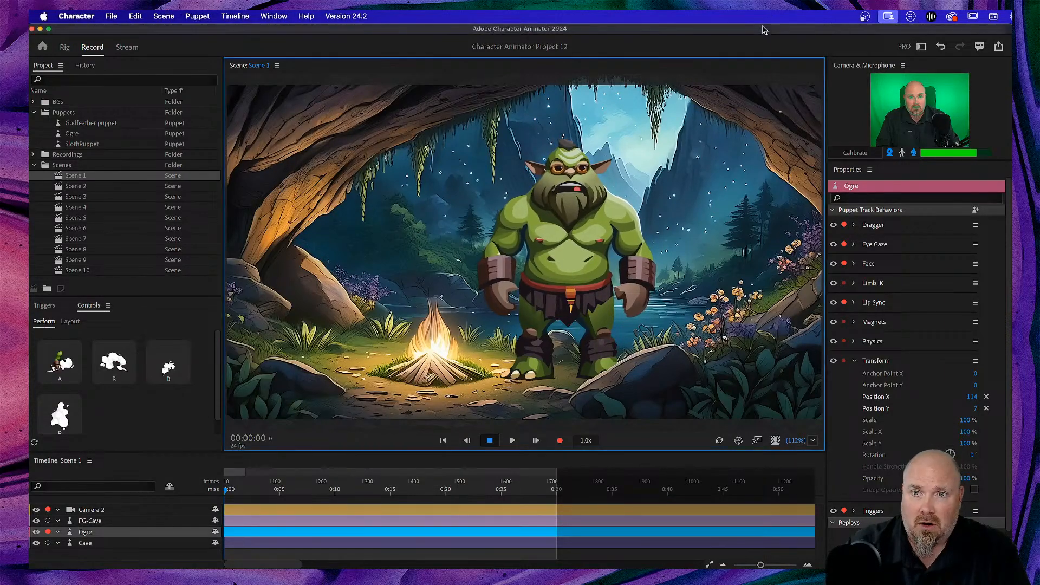
{"action": "key", "text": "a"}
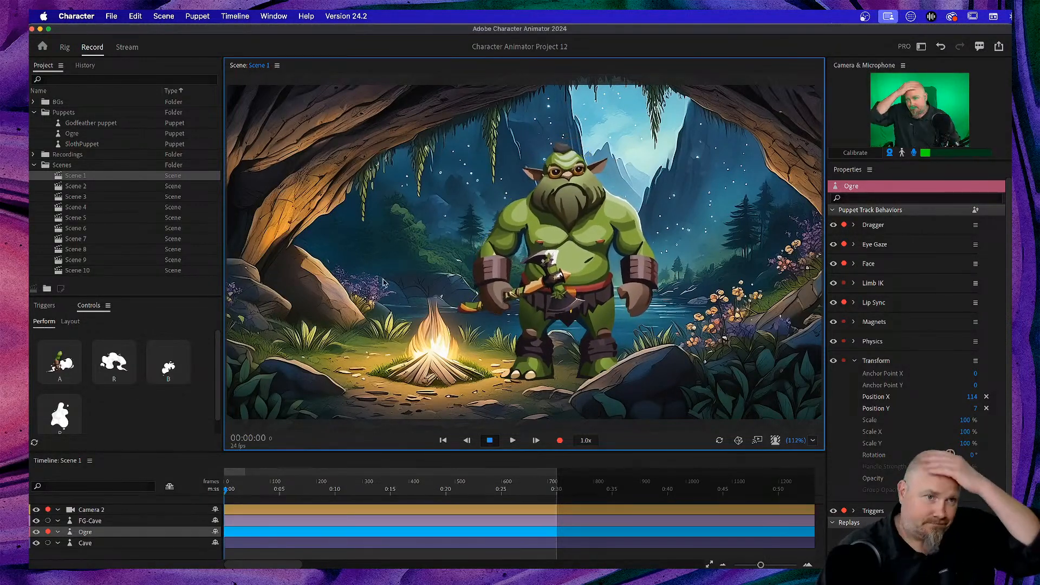
{"action": "left_click", "coordinate": [109, 188]}
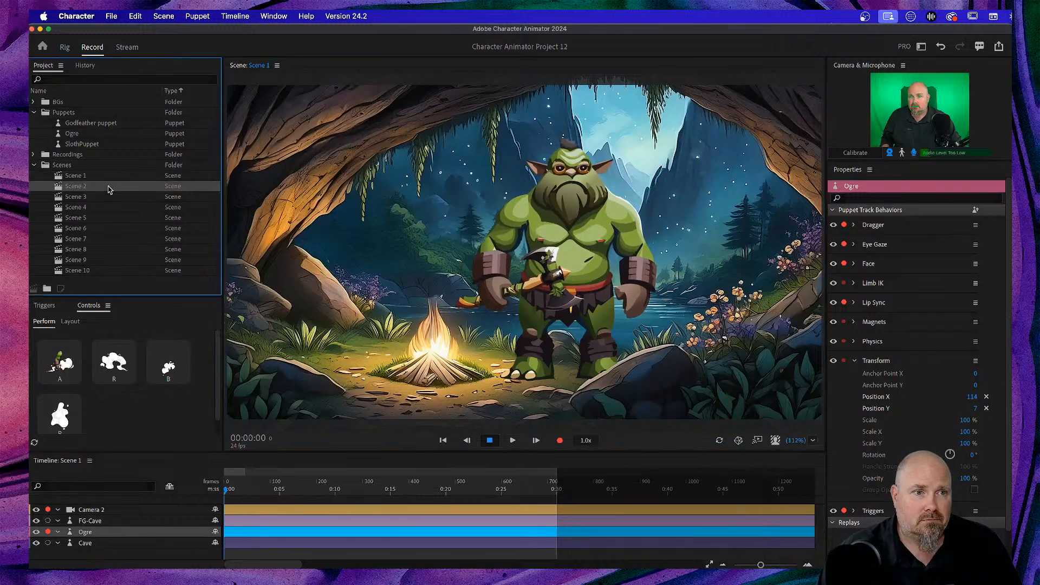
{"action": "double_click", "coordinate": [108, 189]}
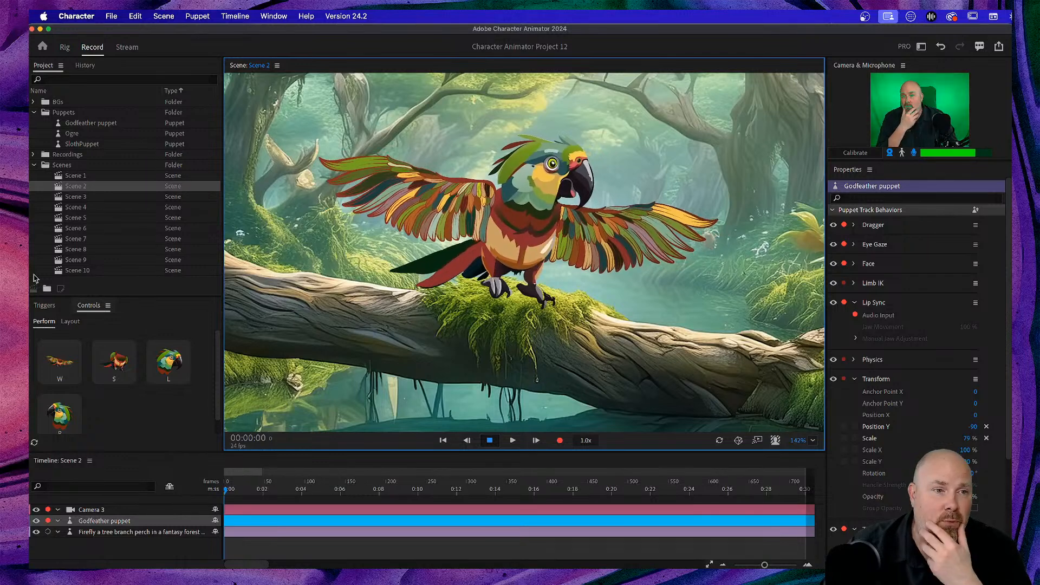
Open Scene 3, play back the Ogre's recorded take, and return the playhead to the start
{"action": "double_click", "coordinate": [78, 197]}
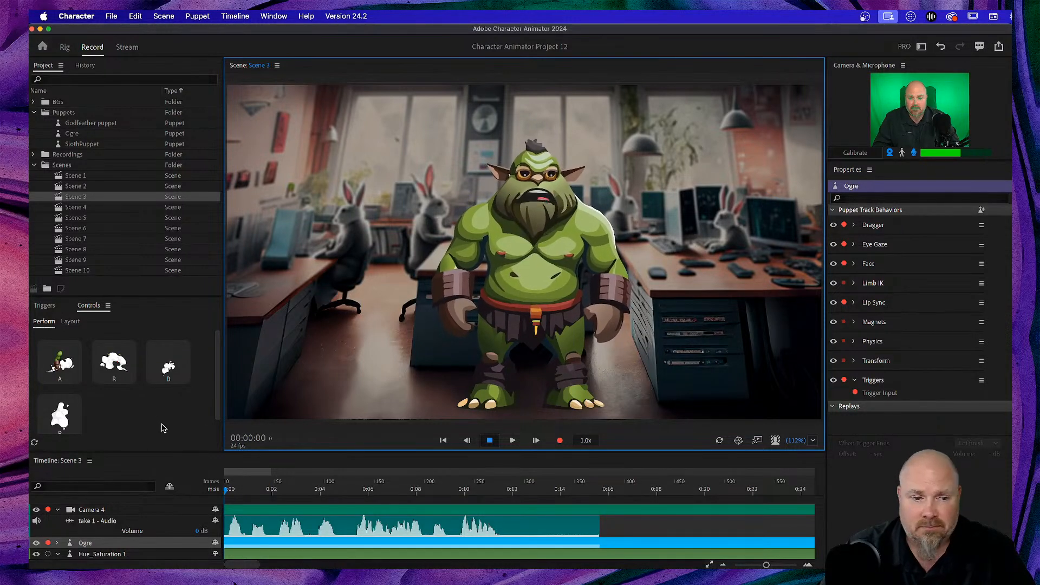
{"action": "key", "text": "space"}
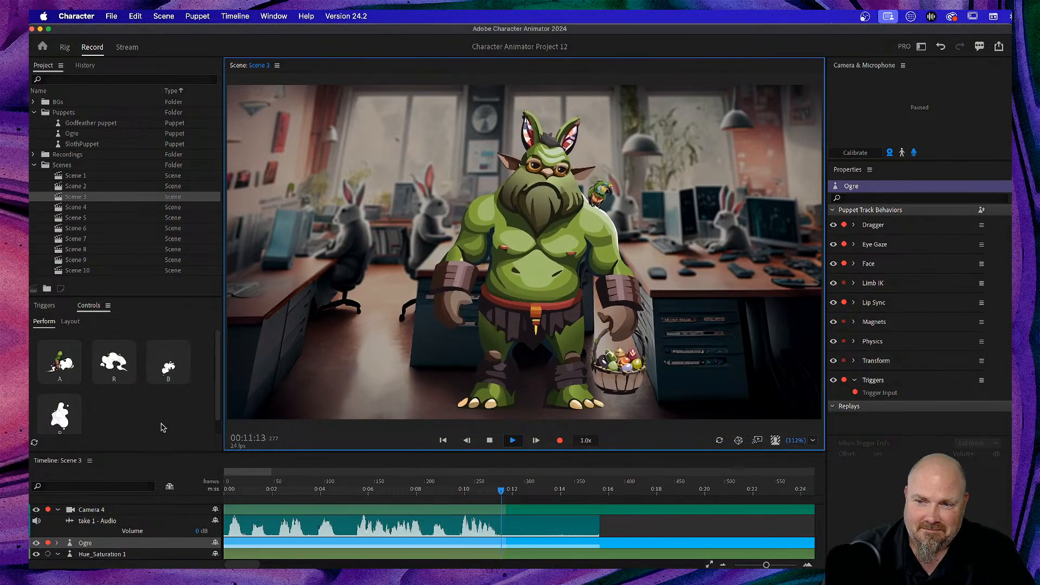
{"action": "key", "text": "space"}
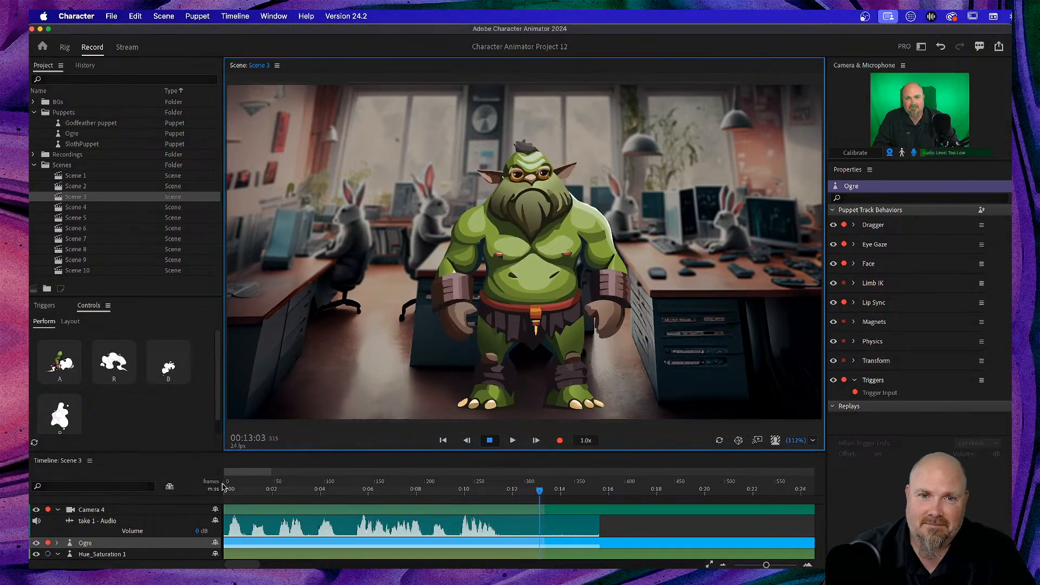
{"action": "left_click_drag", "start_coordinate": [539, 495], "coordinate": [195, 506]}
Open Scene 4, play the take through to 00:23:15, and magnify the parrot on the Ogre's shoulder before restoring the normal display
{"action": "double_click", "coordinate": [115, 207]}
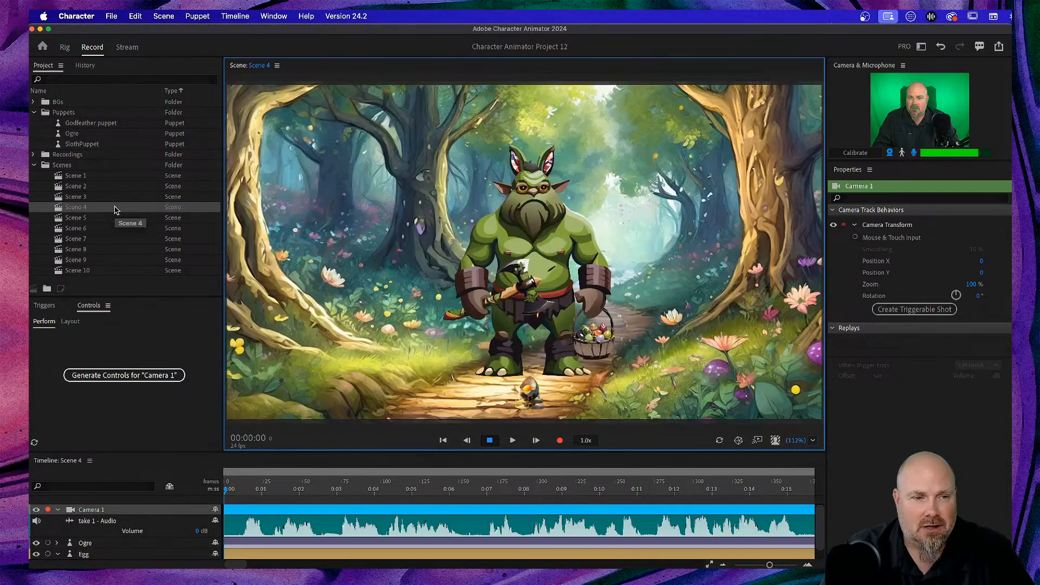
{"action": "key", "text": "space"}
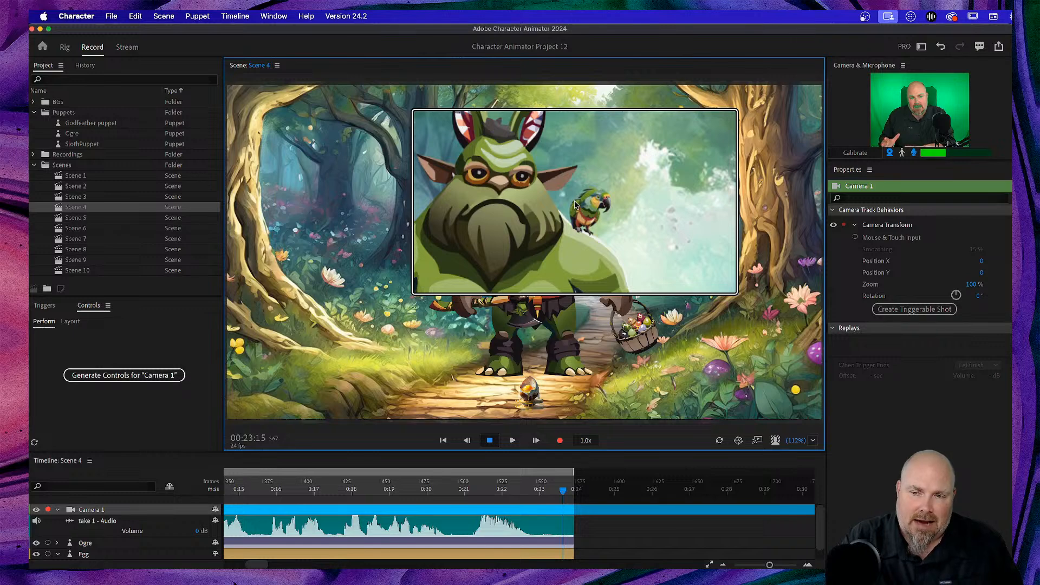
{"action": "left_click_drag", "start_coordinate": [576, 205], "coordinate": [562, 191]}
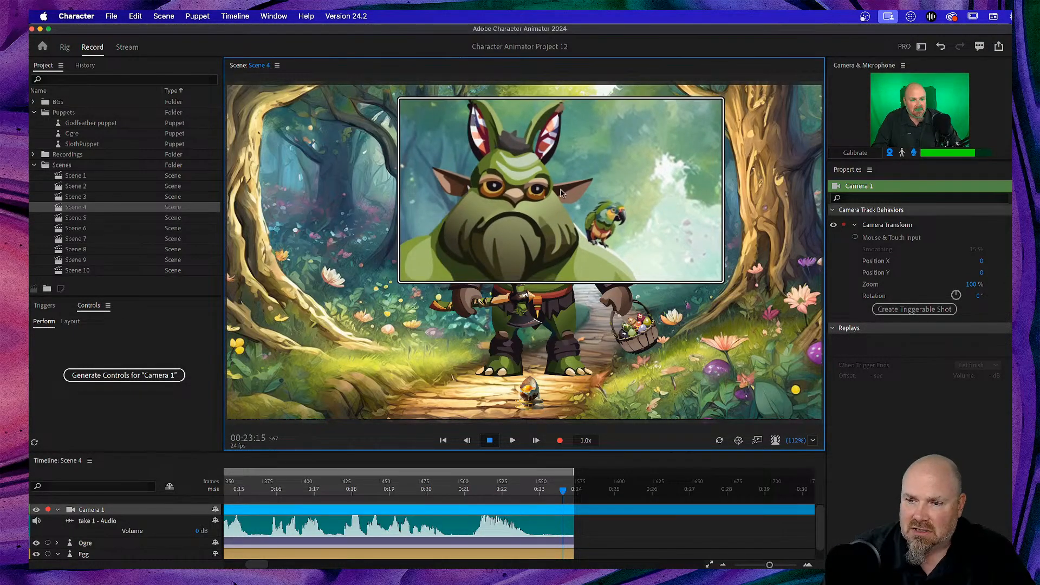
{"action": "key", "text": "alt+super+8"}
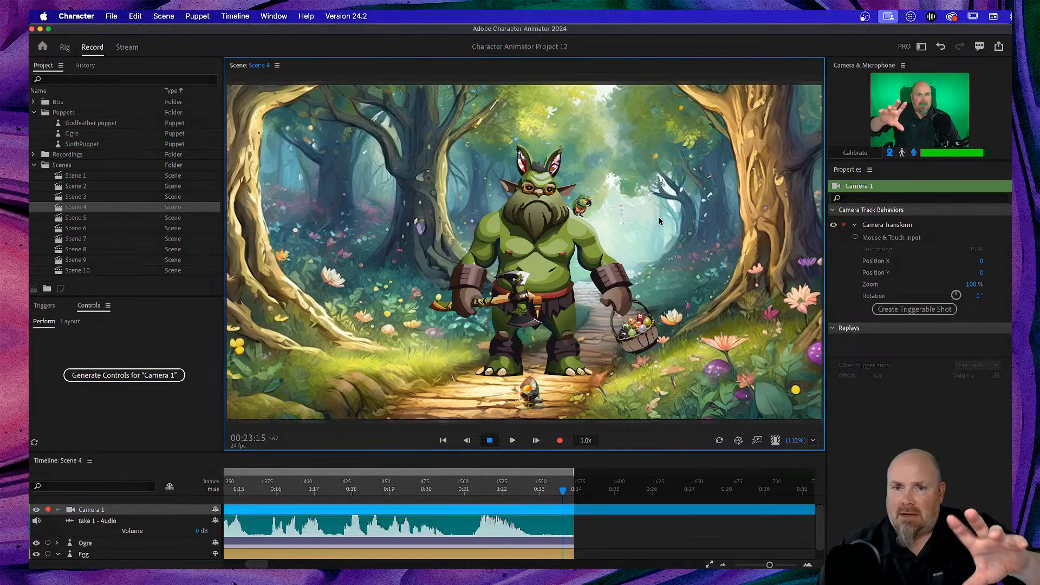
Open Scene 5 and test the Godfeather puppet's S trigger for folded wings, also trying W and R
{"action": "left_click", "coordinate": [124, 219]}
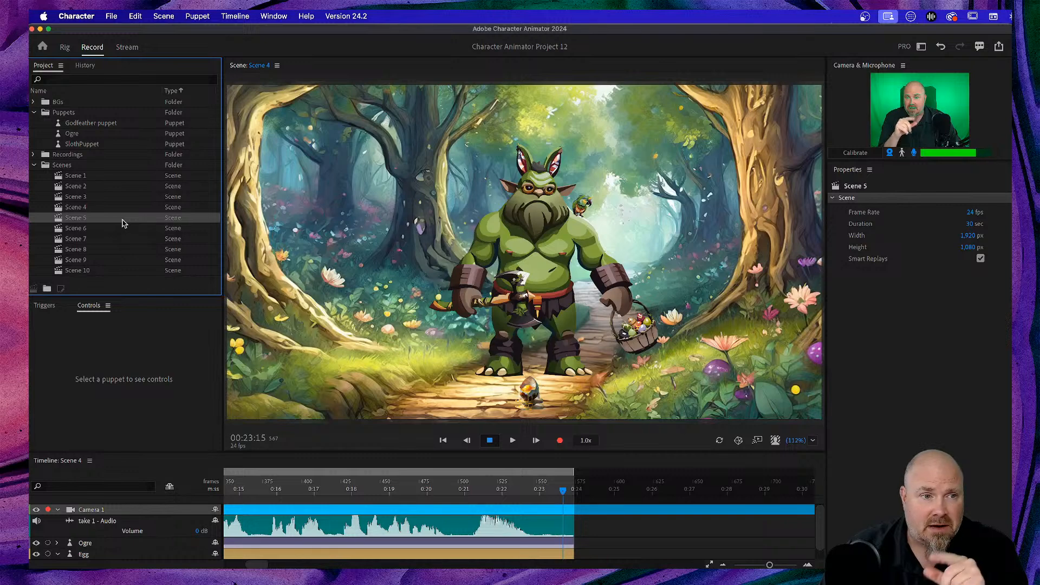
{"action": "double_click", "coordinate": [123, 219]}
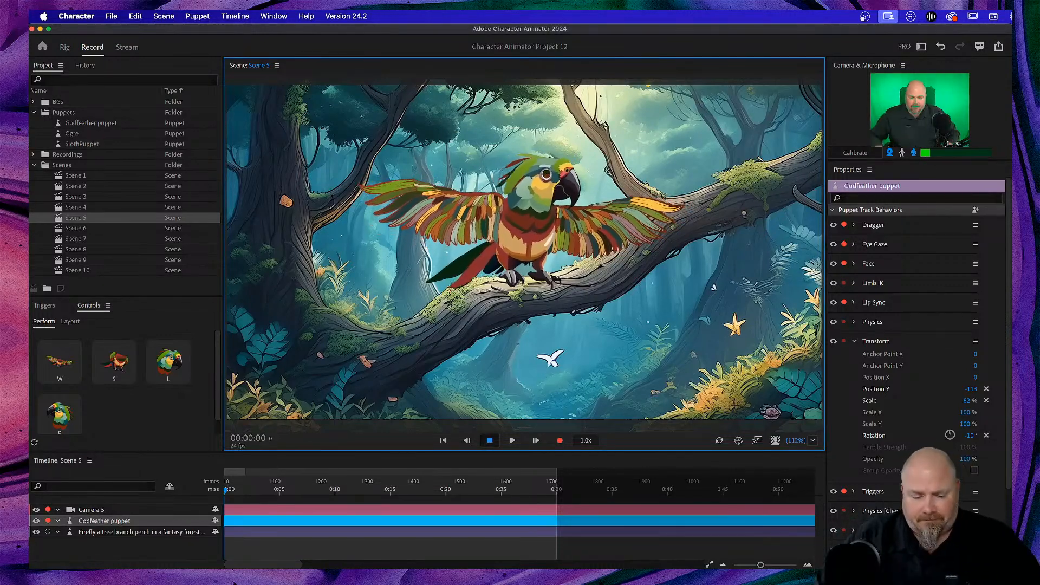
{"action": "key", "text": "s"}
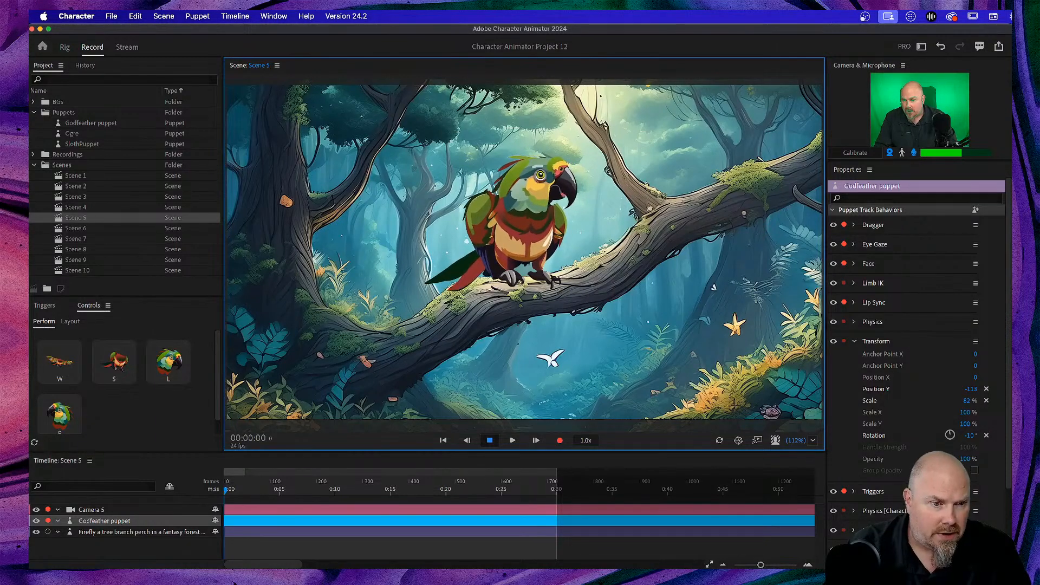
{"action": "key", "text": "s"}
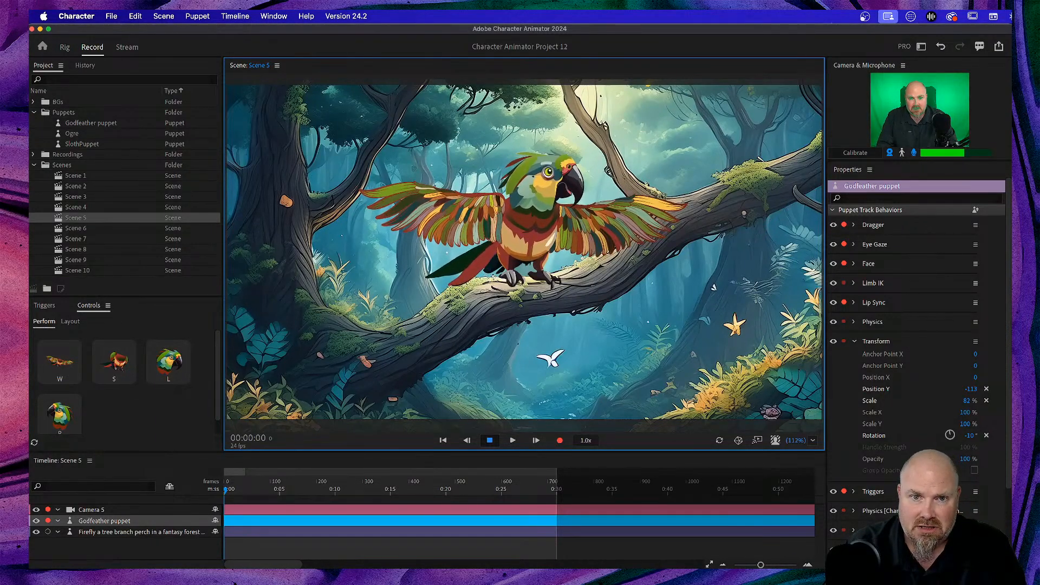
{"action": "key", "text": "s"}
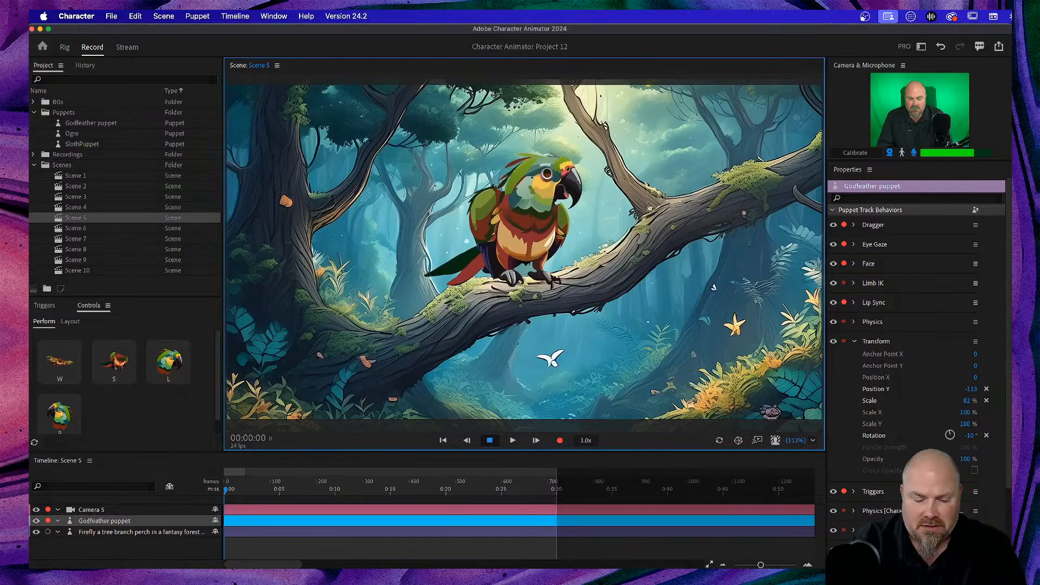
{"action": "key", "text": "w"}
{"action": "key", "text": "r"}
{"action": "key", "text": "s"}
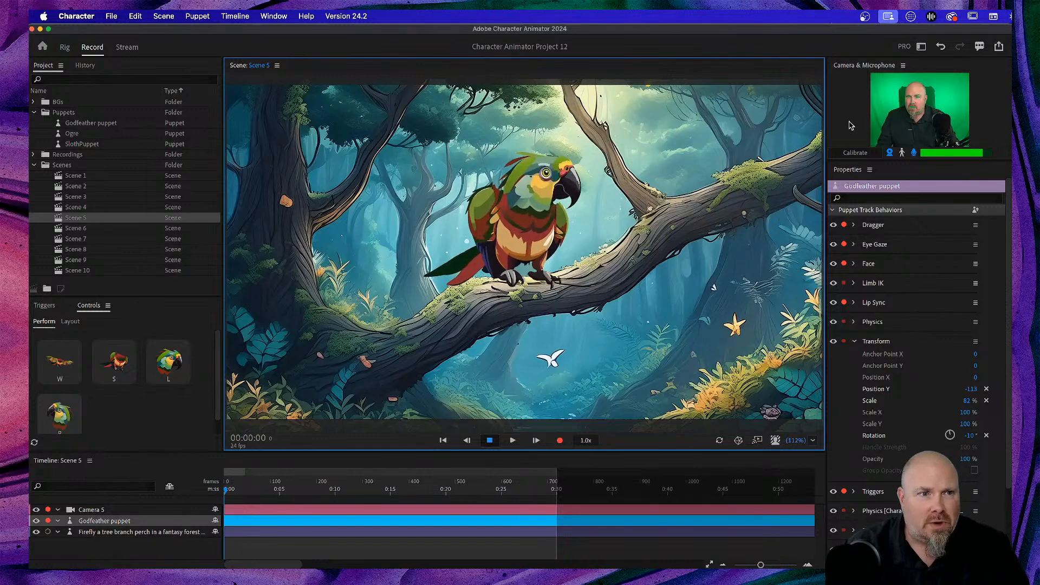
Reopen Scene 4 and play its take from the start to 00:13:03, pausing to inspect the broken egg by the Ogre's feet
{"action": "double_click", "coordinate": [123, 207]}
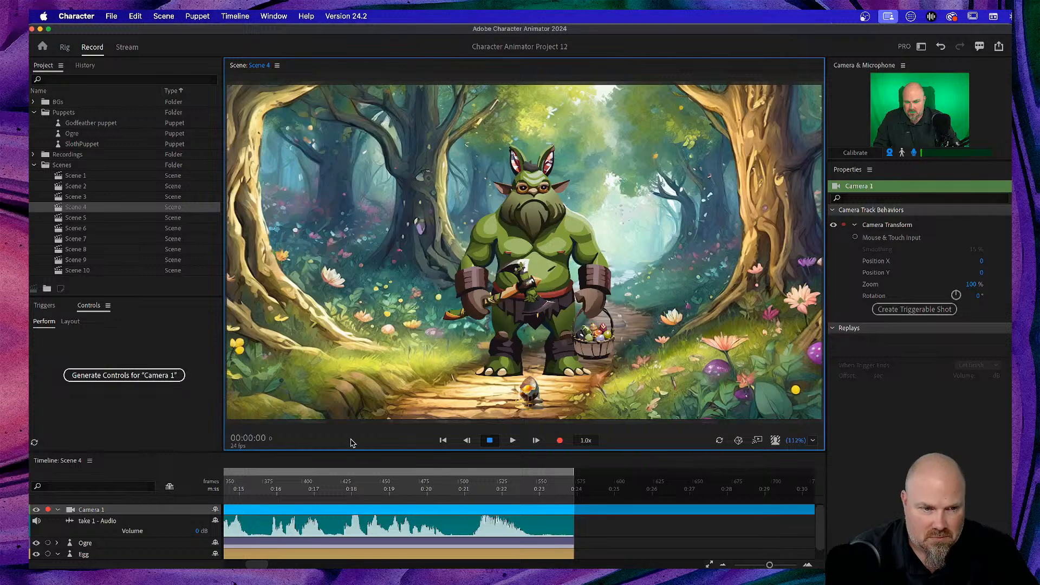
{"action": "key", "text": "space"}
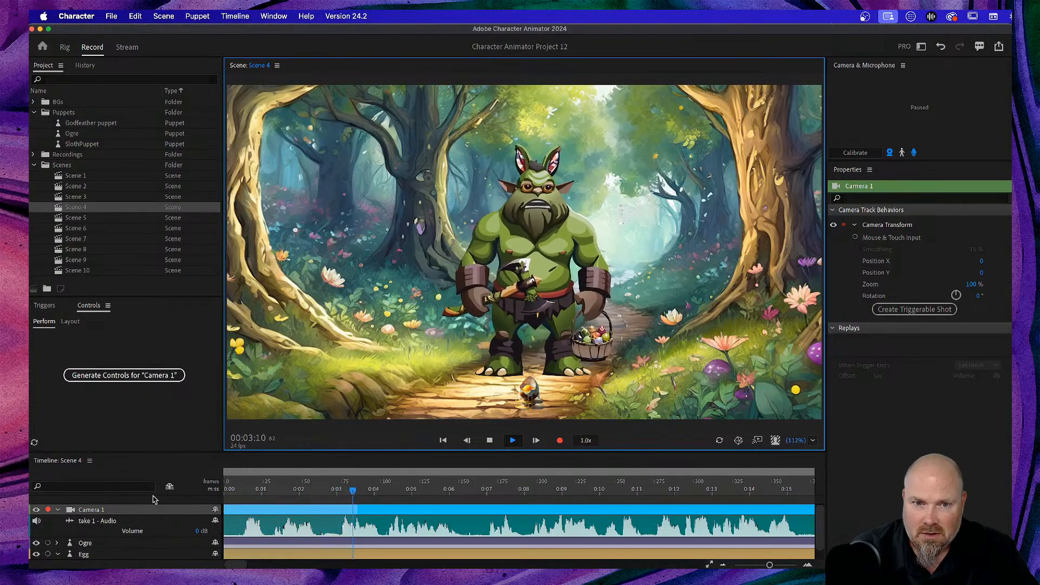
{"action": "key", "text": "space"}
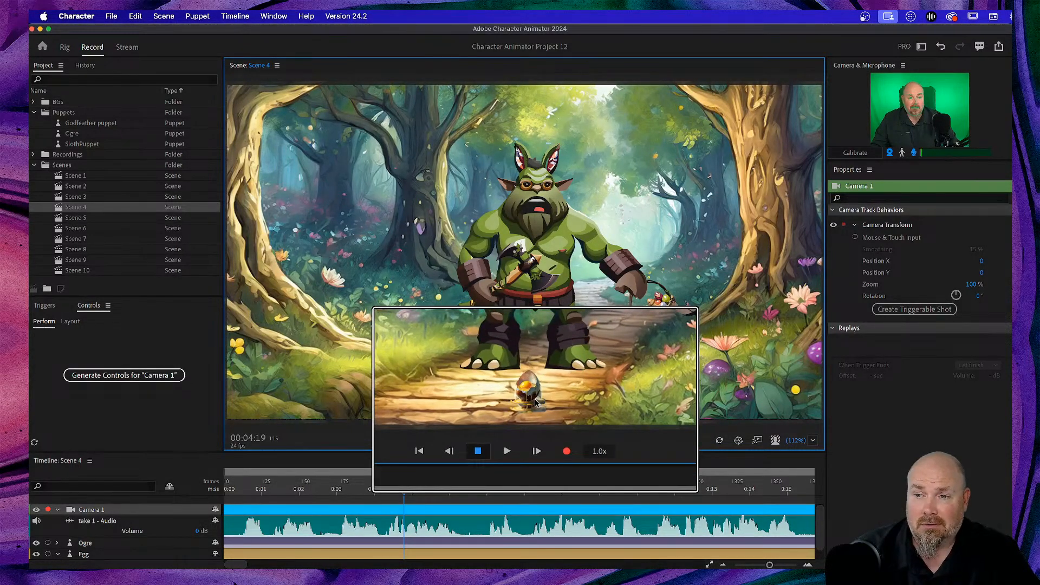
{"action": "left_click", "coordinate": [513, 440]}
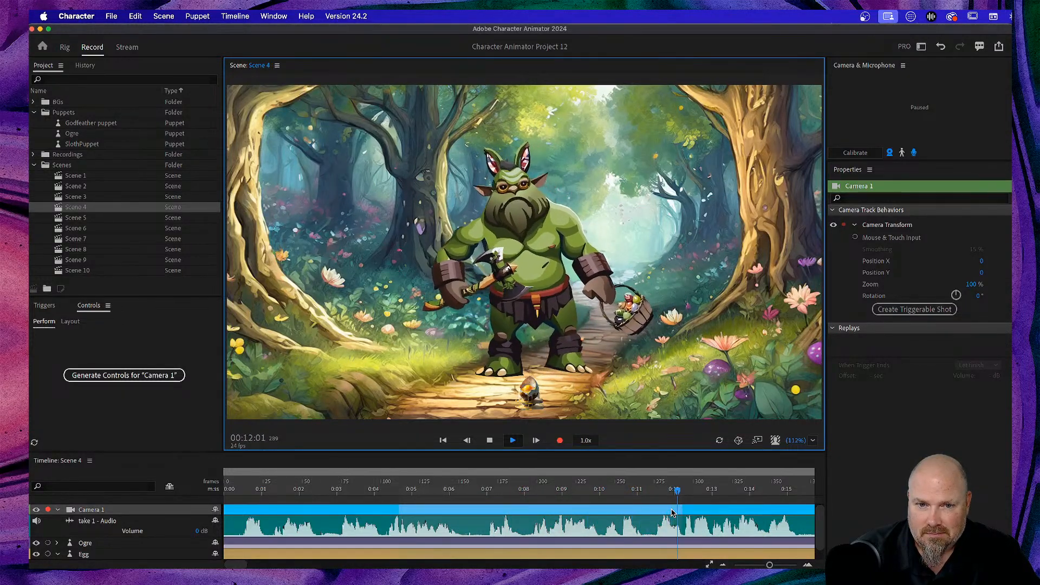
{"action": "key", "text": "space"}
{"action": "left_click", "coordinate": [142, 512]}
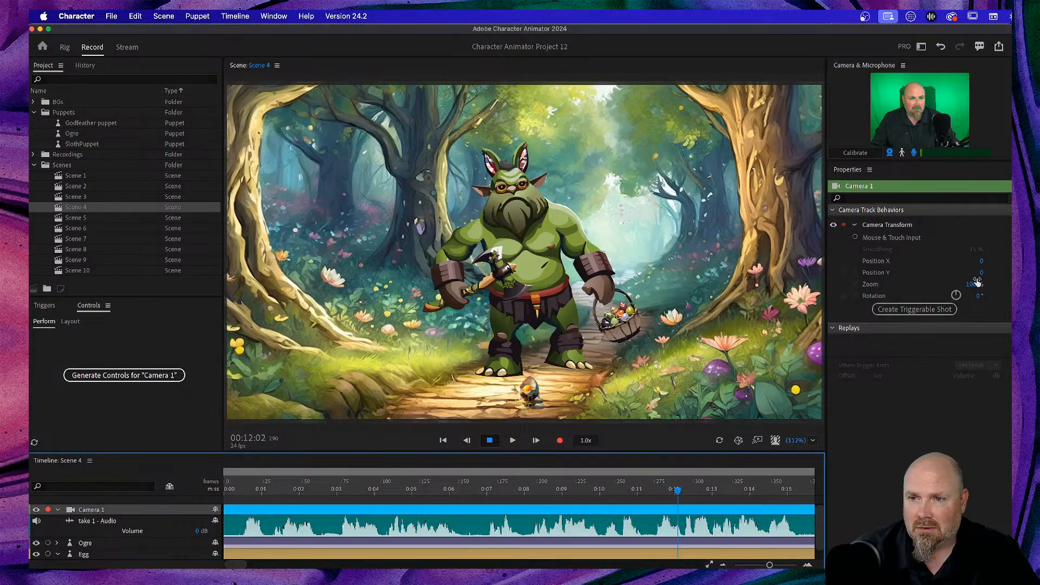
{"action": "key", "text": "space"}
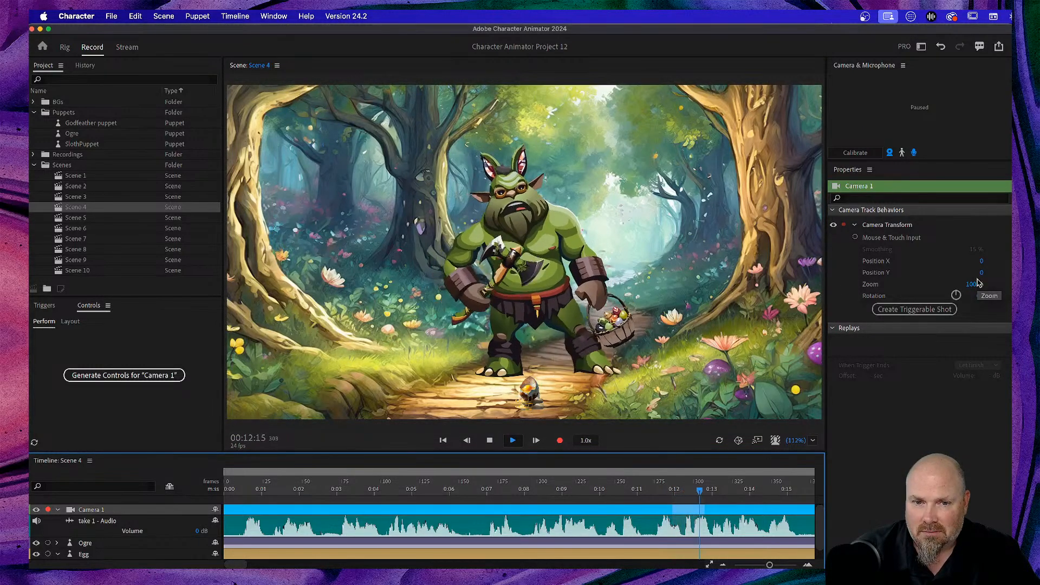
{"action": "key", "text": "space"}
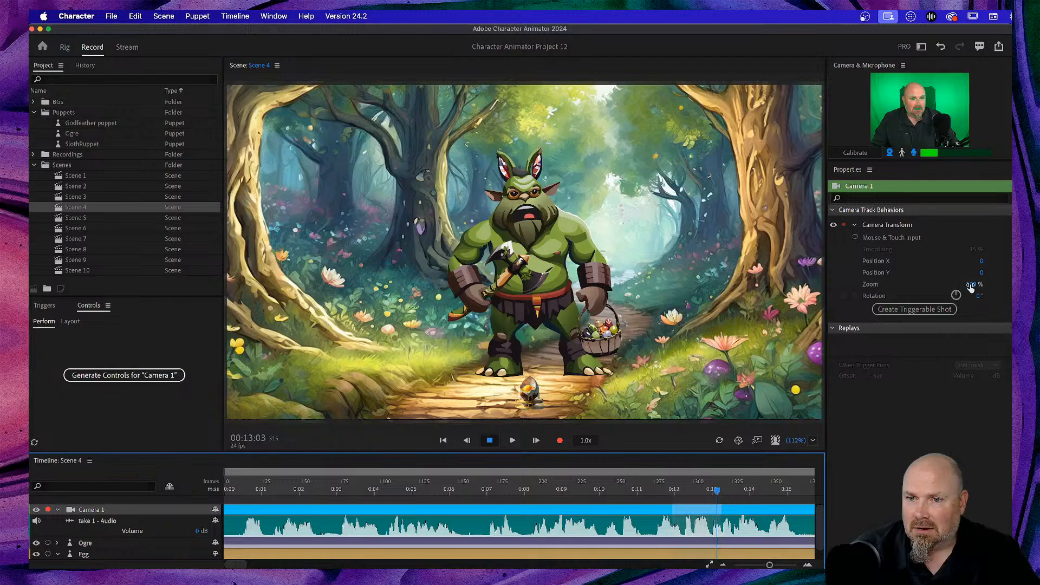
Try a Camera 1 close-up of the egg with 201% zoom and Position Y 256, play it, and reset both values
{"action": "mouse_move", "coordinate": [971, 284]}
{"action": "left_mouse_down"}
{"action": "mouse_move", "coordinate": [981, 277]}
{"action": "mouse_move", "coordinate": [950, 273]}
{"action": "mouse_move", "coordinate": [995, 272]}
{"action": "mouse_move", "coordinate": [982, 284]}
{"action": "left_mouse_up"}
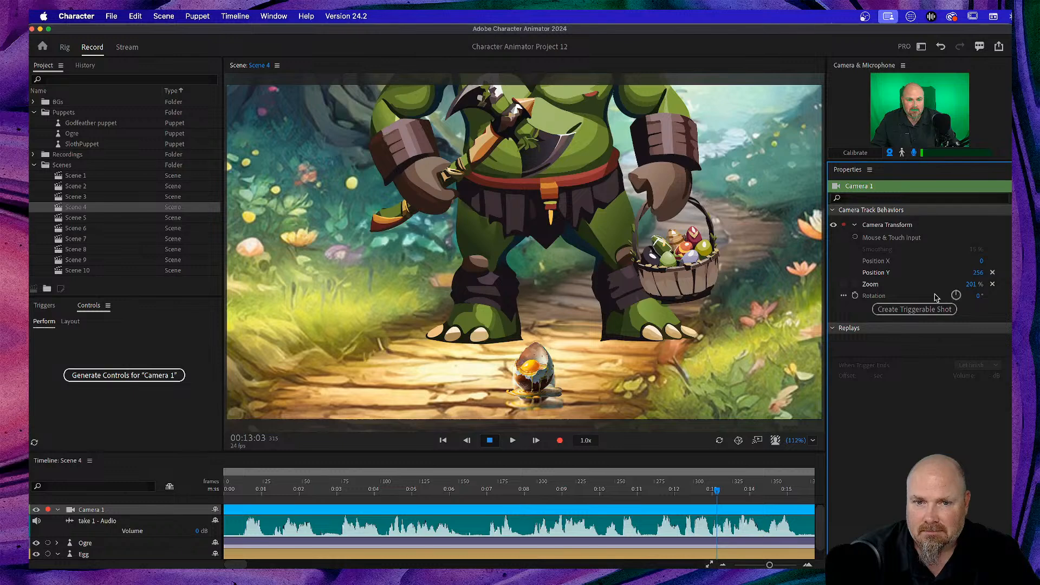
{"action": "key", "text": "space"}
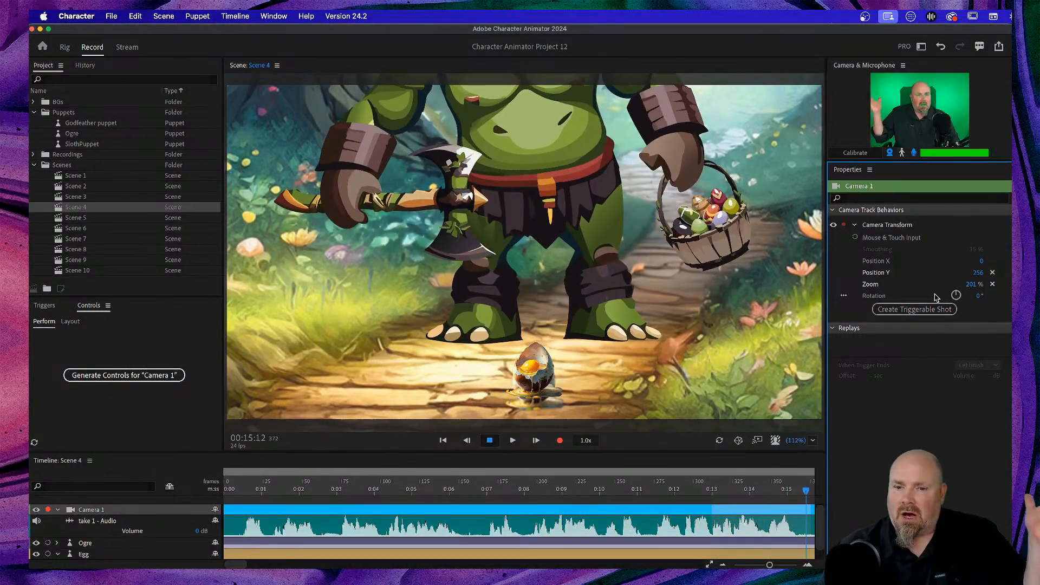
{"action": "left_click", "coordinate": [993, 272]}
{"action": "left_click", "coordinate": [993, 284]}
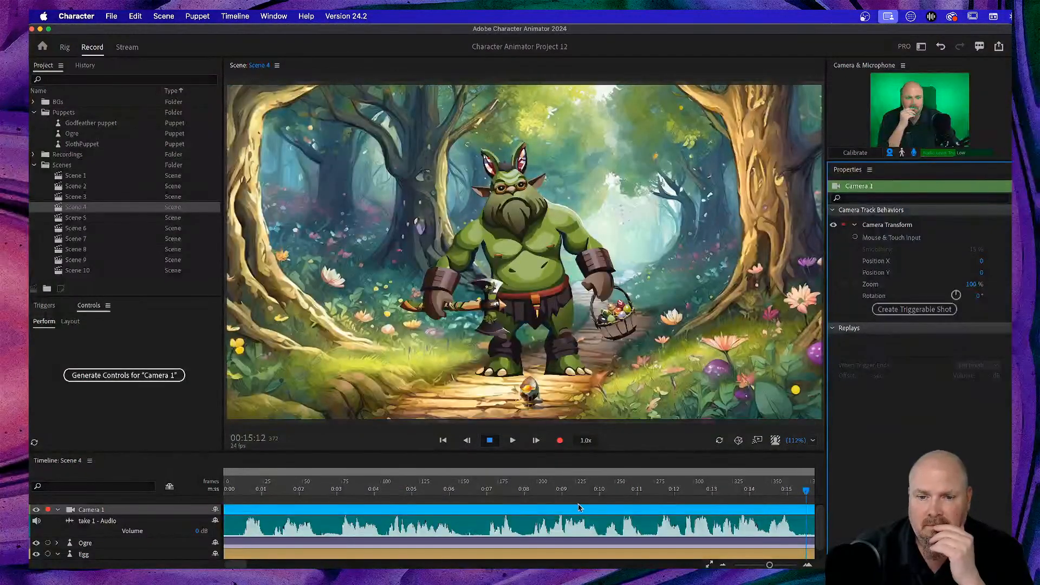
Rewind Scene 4, scrub its opening to 00:03:10, and return the playhead to the start
{"action": "left_click_drag", "start_coordinate": [805, 497], "coordinate": [191, 515]}
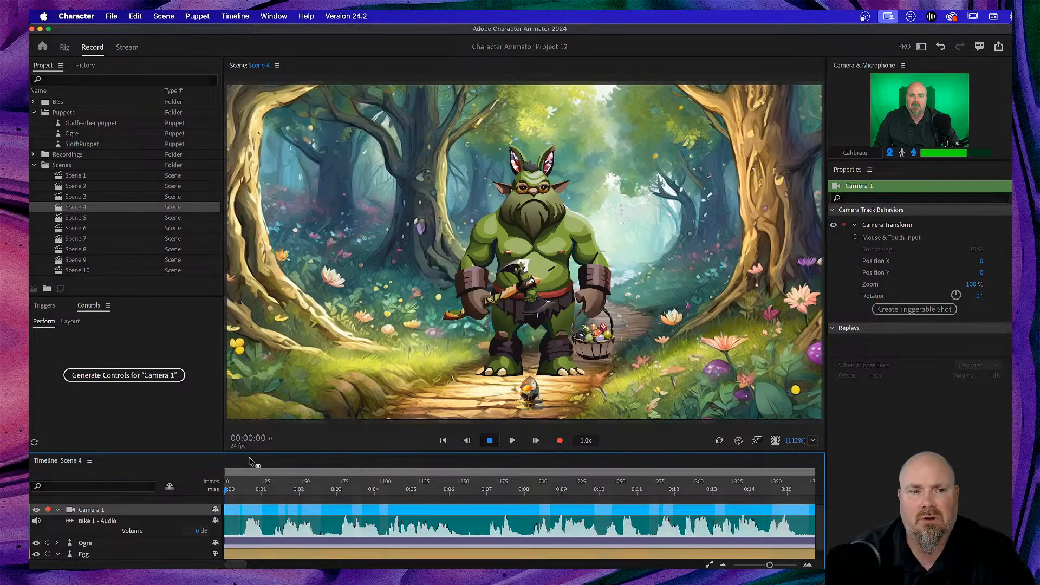
{"action": "left_click_drag", "start_coordinate": [227, 492], "coordinate": [353, 489]}
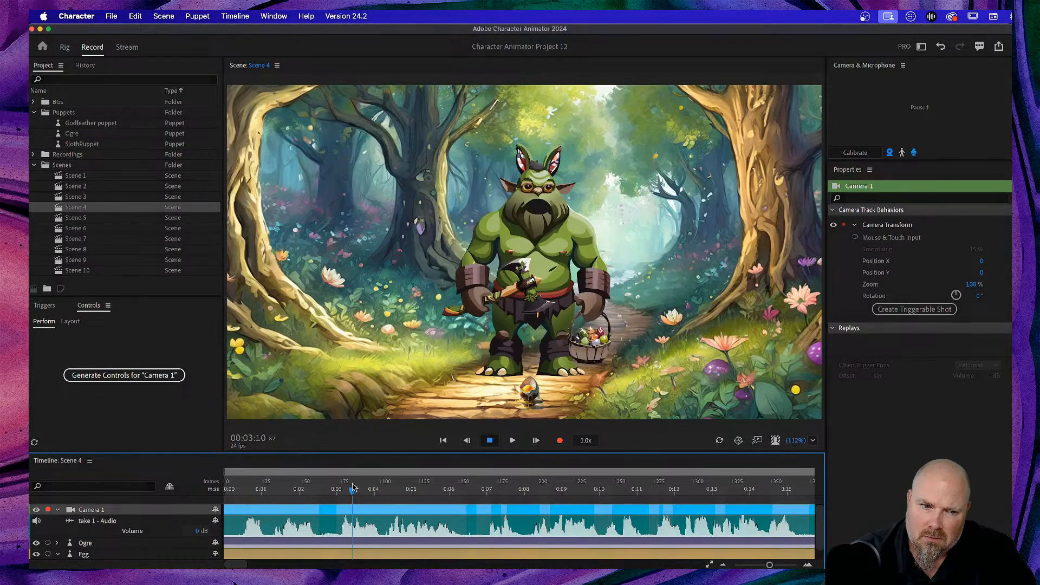
{"action": "key", "text": "Home"}
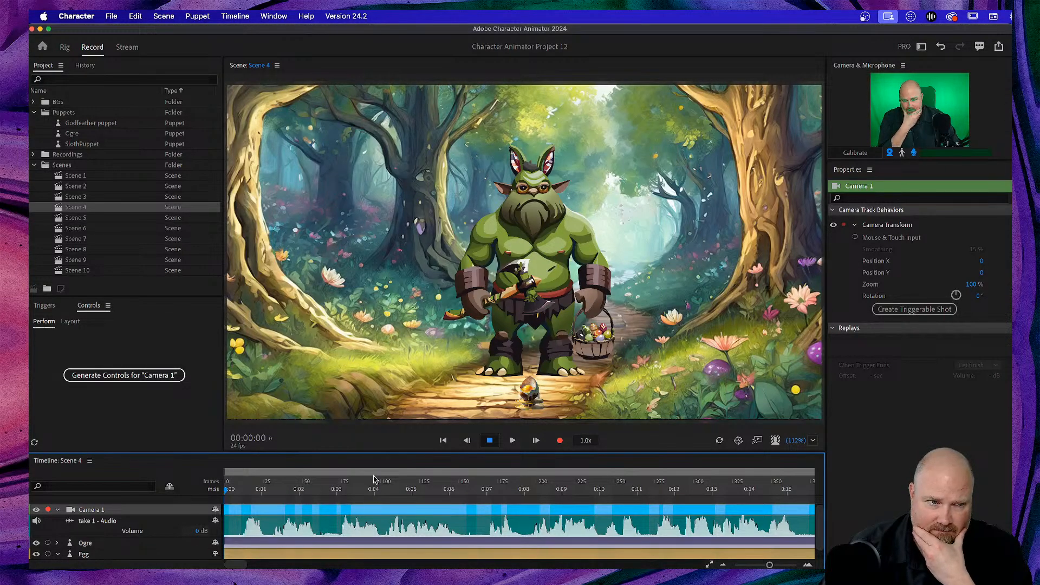
Switch to Scene 5 and toggle the Godfeather puppet between folded and spread wings with the S trigger
{"action": "double_click", "coordinate": [101, 219]}
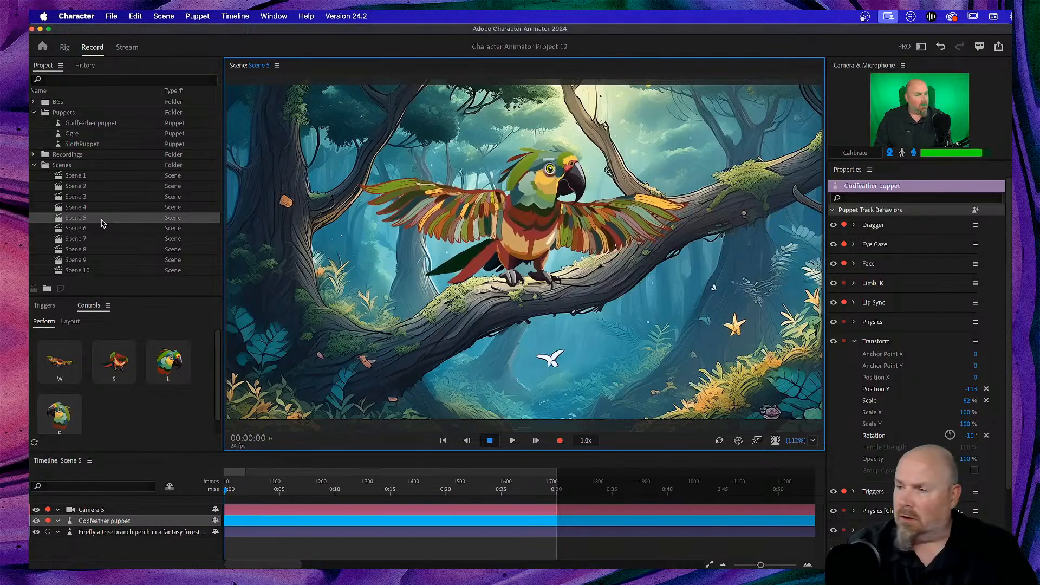
{"action": "key", "text": "s"}
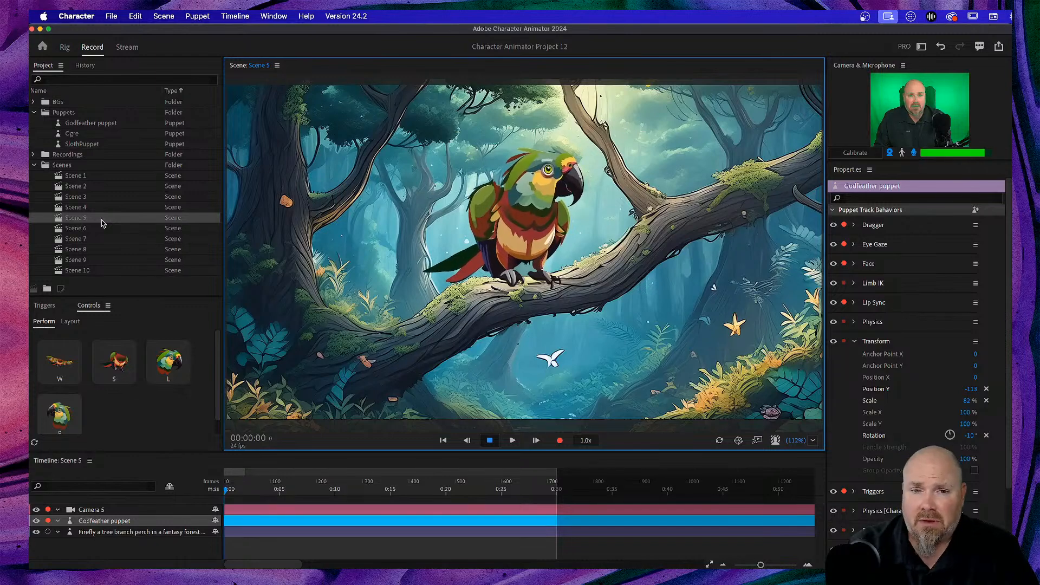
{"action": "key", "text": "s"}
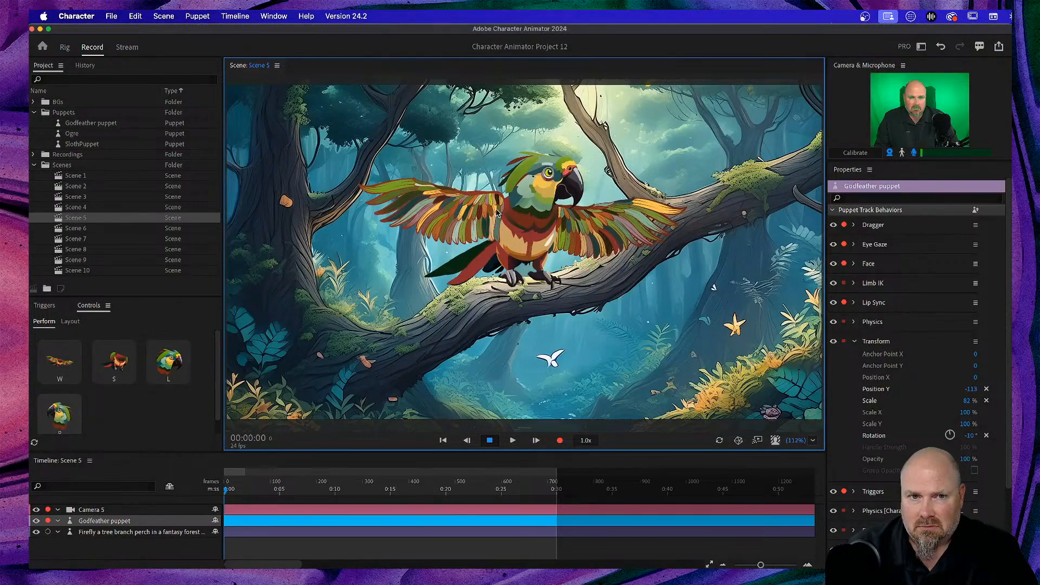
Test the Godfeather puppet's draggable wings in Scene 5 by raising one, swinging the other up and down, and trying the S trigger
{"action": "left_click_drag", "start_coordinate": [423, 196], "coordinate": [441, 179]}
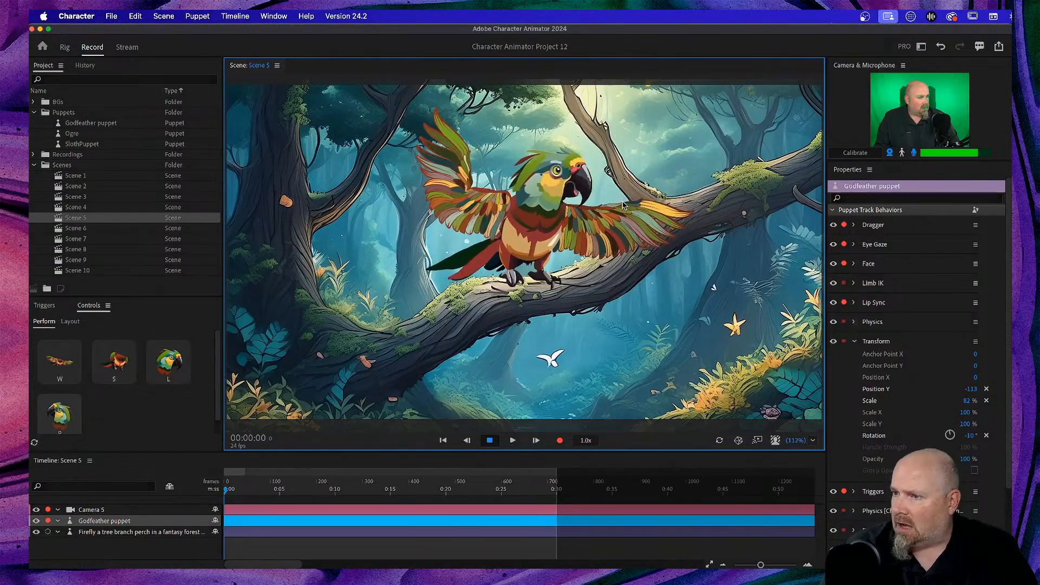
{"action": "left_click_drag", "start_coordinate": [624, 205], "coordinate": [631, 241]}
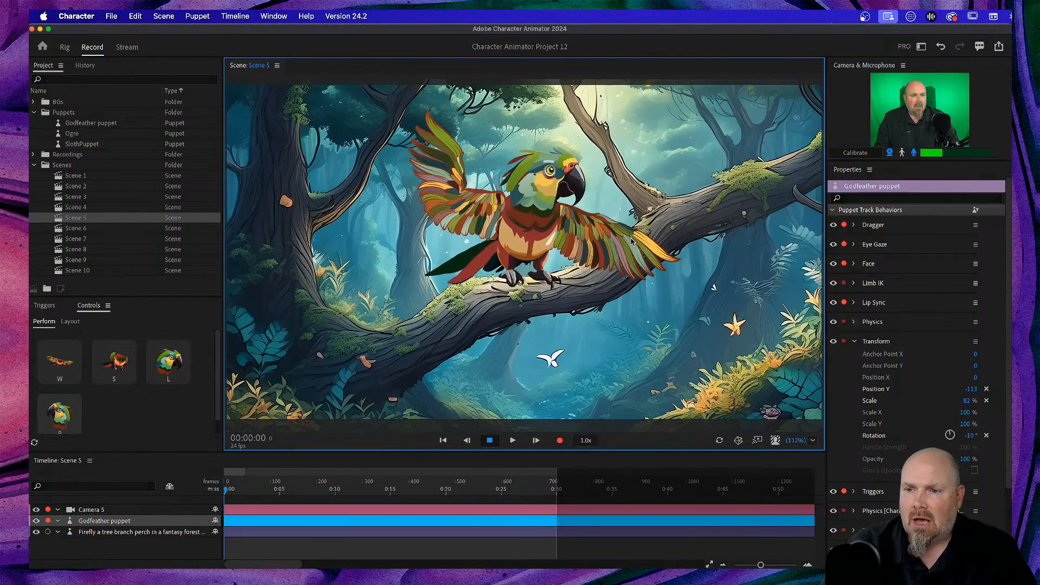
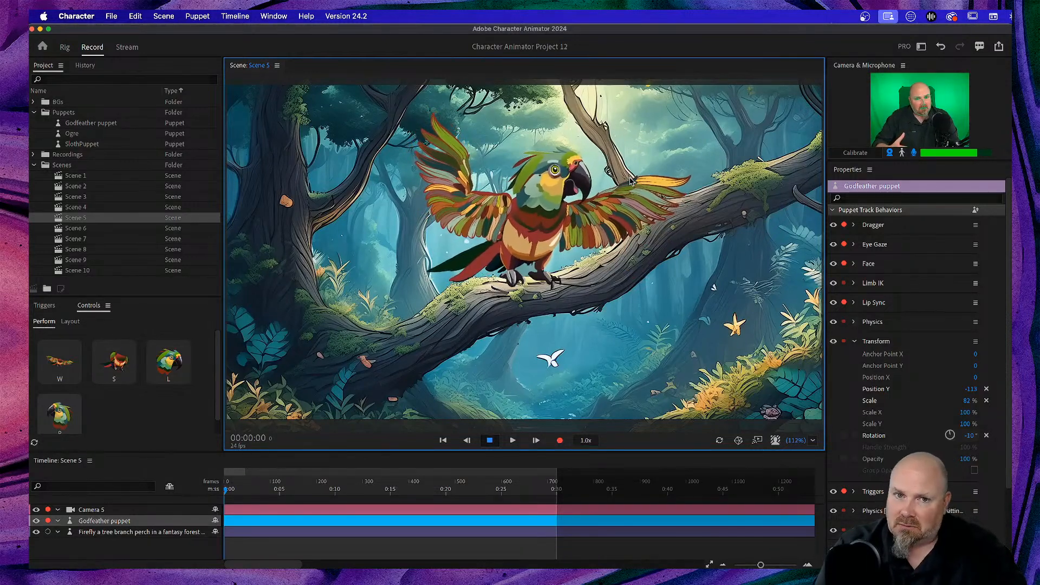
{"action": "left_click_drag", "start_coordinate": [630, 181], "coordinate": [666, 236]}
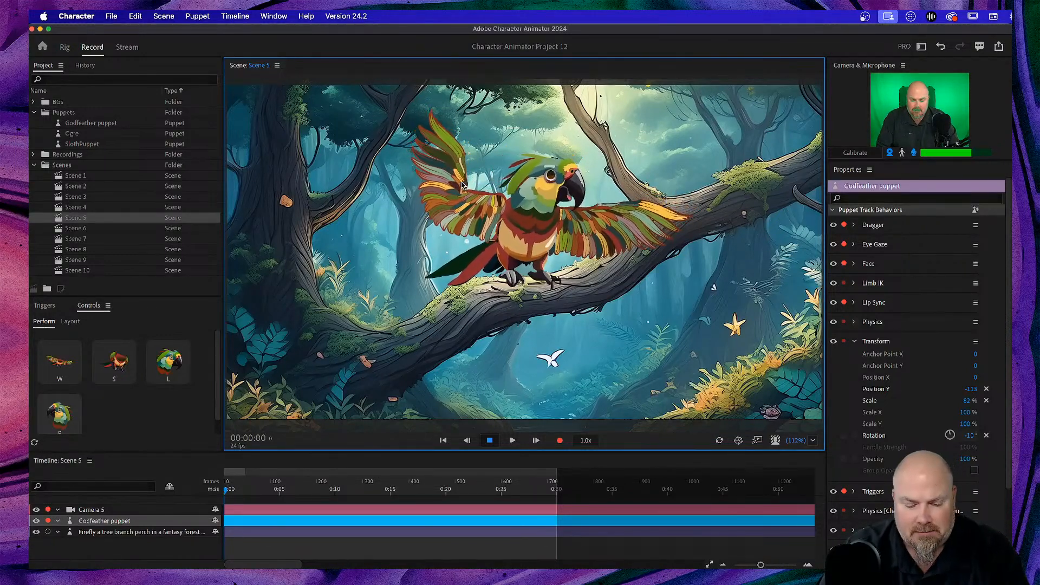
{"action": "key", "text": "s"}
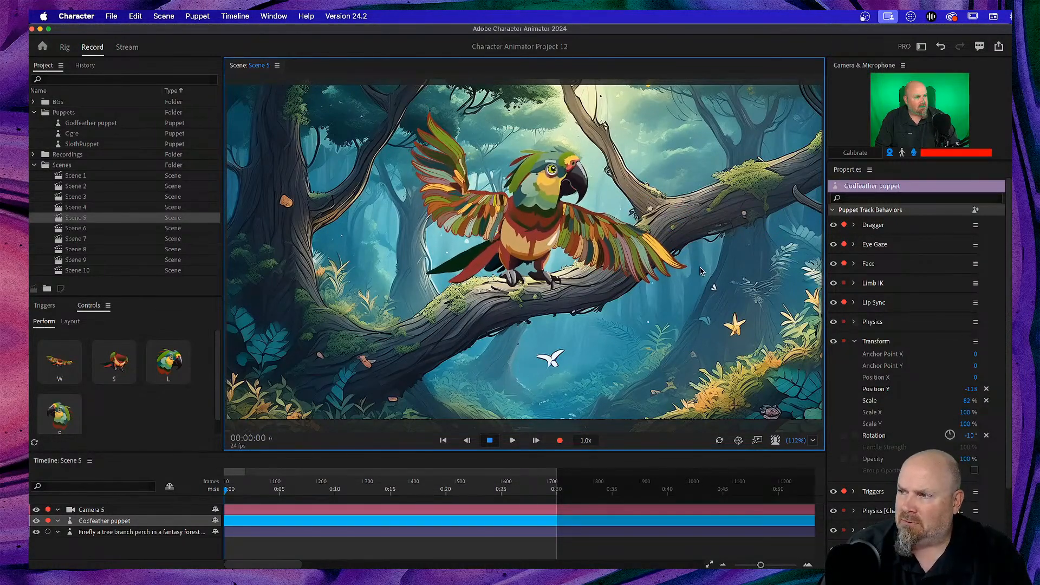
{"action": "left_click_drag", "start_coordinate": [654, 243], "coordinate": [644, 186]}
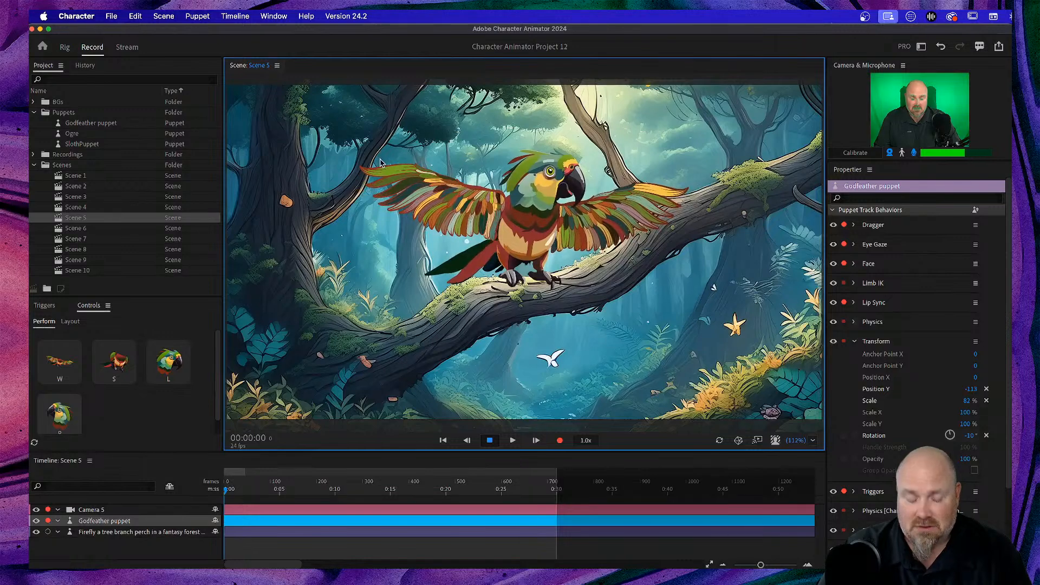
Test the Godfeather puppet's W, S and R triggers in Scene 5
{"action": "key", "text": "w"}
{"action": "key", "text": "s"}
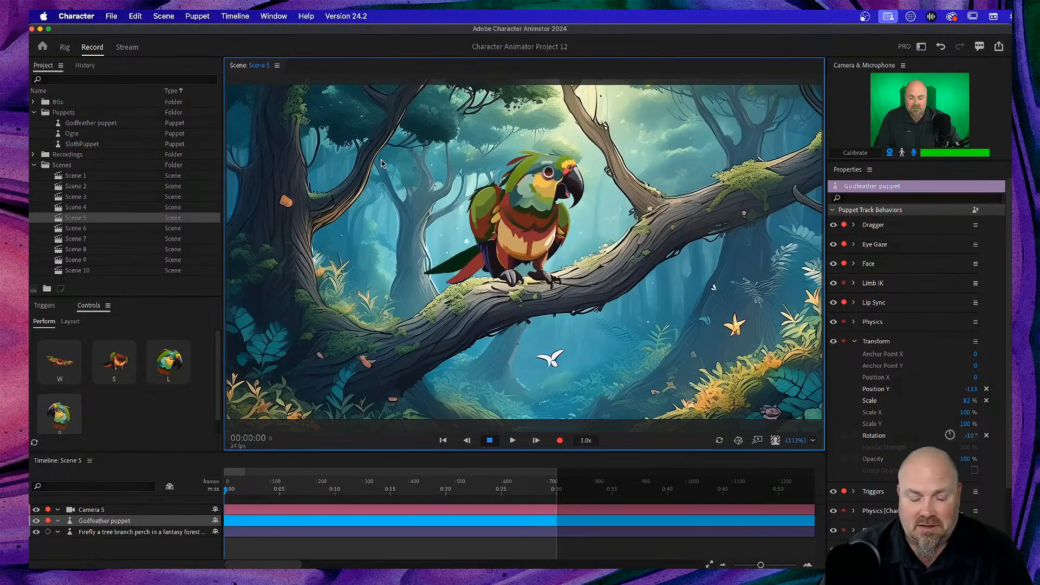
{"action": "key", "text": "r"}
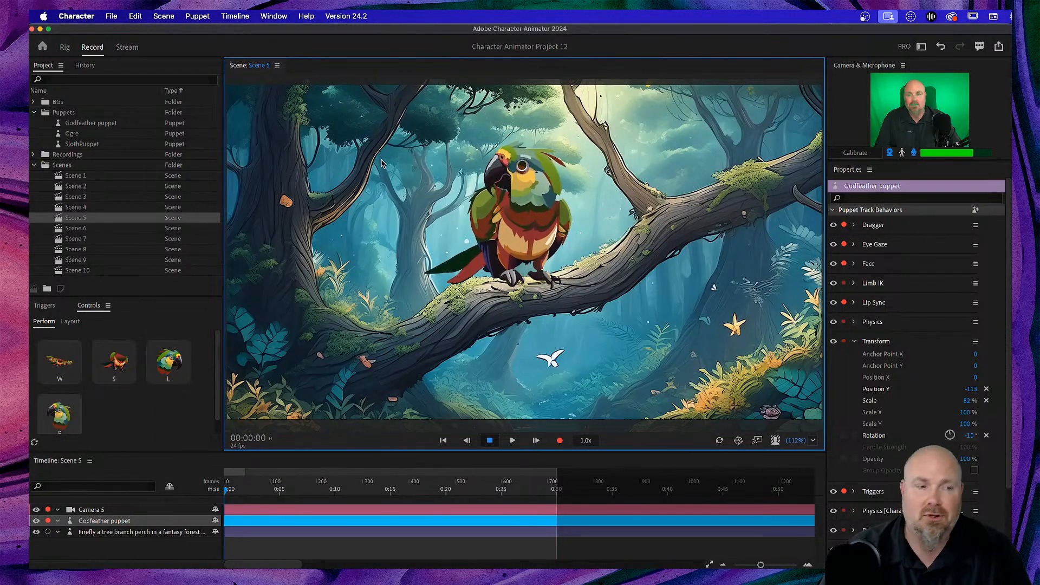
Open Scene 6 and set the Camera 6 zoom to 99%
{"action": "left_click", "coordinate": [109, 230]}
{"action": "double_click", "coordinate": [109, 230]}
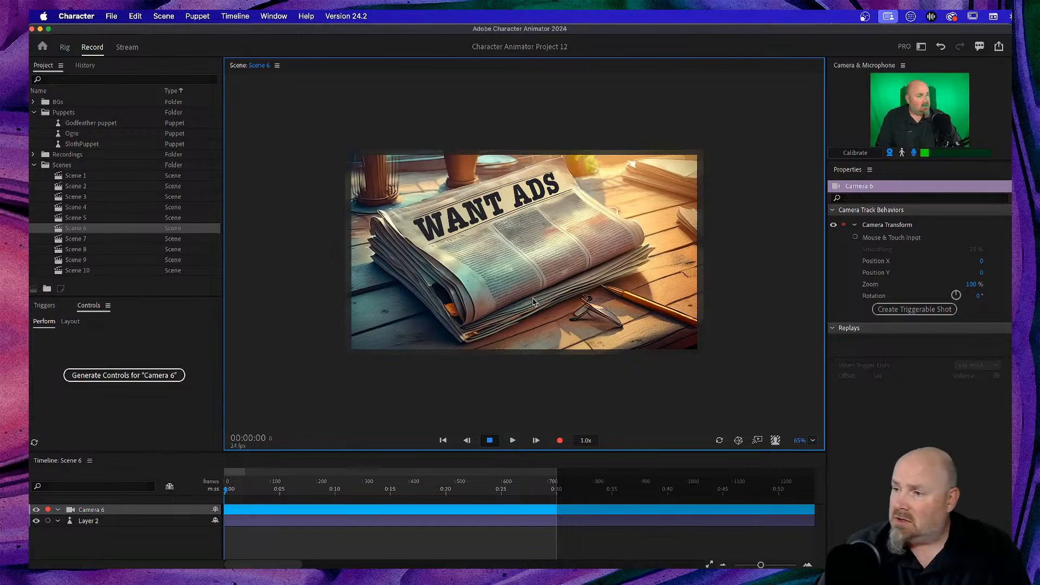
{"action": "left_click", "coordinate": [970, 284]}
{"action": "mouse_move", "coordinate": [970, 284]}
{"action": "left_mouse_down"}
{"action": "mouse_move", "coordinate": [1022, 284]}
{"action": "mouse_move", "coordinate": [976, 290]}
{"action": "left_mouse_up"}
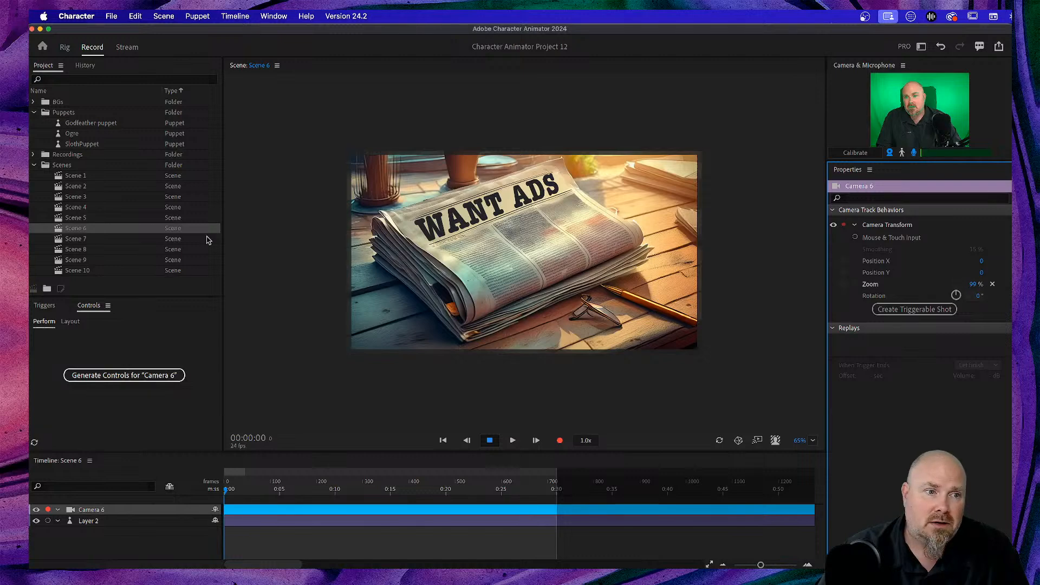
Test the SlothPuppet's M trigger for the paper note in Scene 7, and switch to Scene 8
{"action": "double_click", "coordinate": [104, 240]}
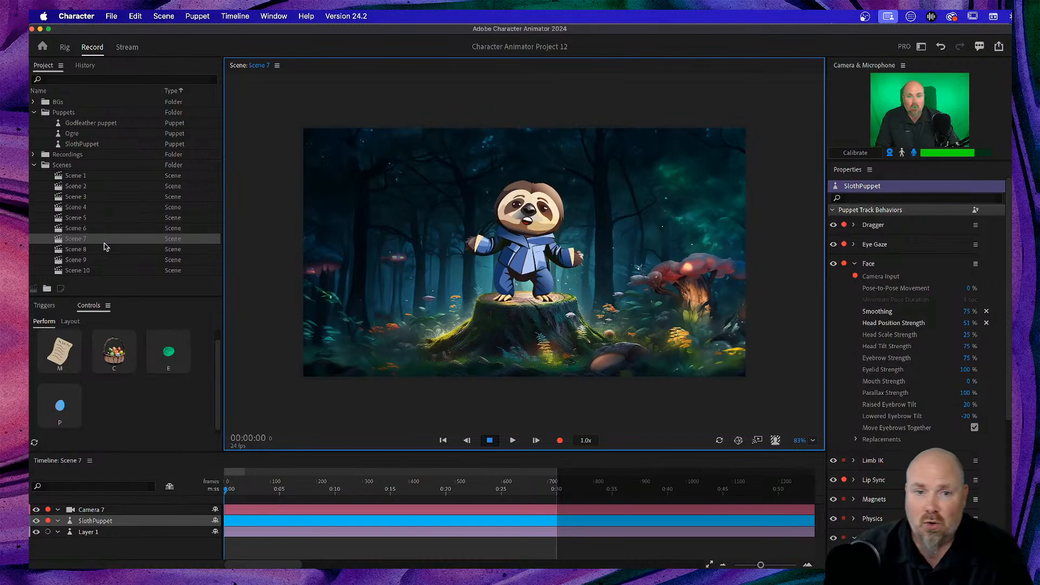
{"action": "key", "text": "m"}
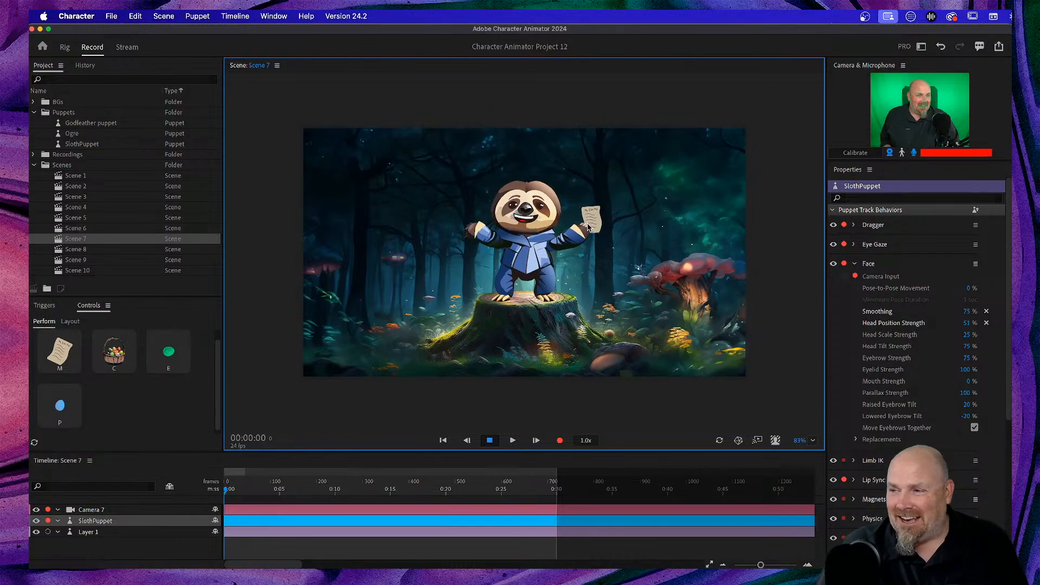
{"action": "double_click", "coordinate": [112, 251]}
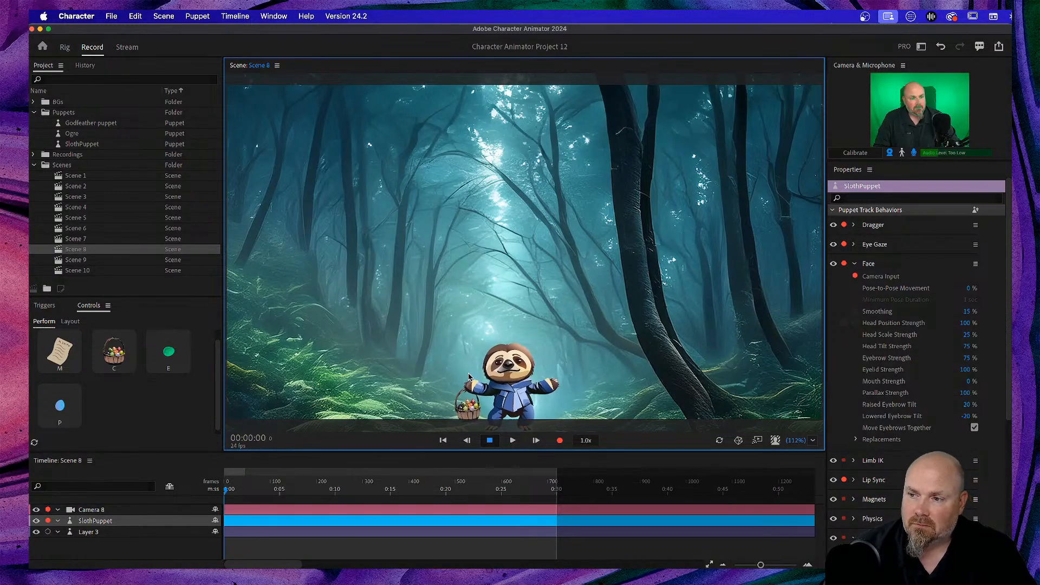
Open Scene 9 and test the Ogre's axe and bunny ears triggers, moving the arm that holds the axe
{"action": "left_click", "coordinate": [100, 261]}
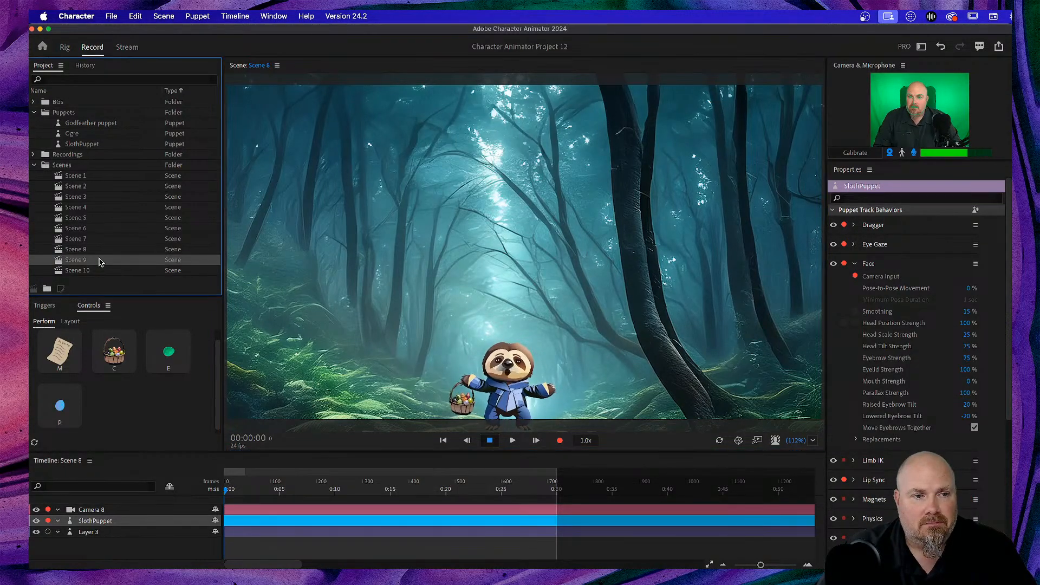
{"action": "double_click", "coordinate": [99, 263]}
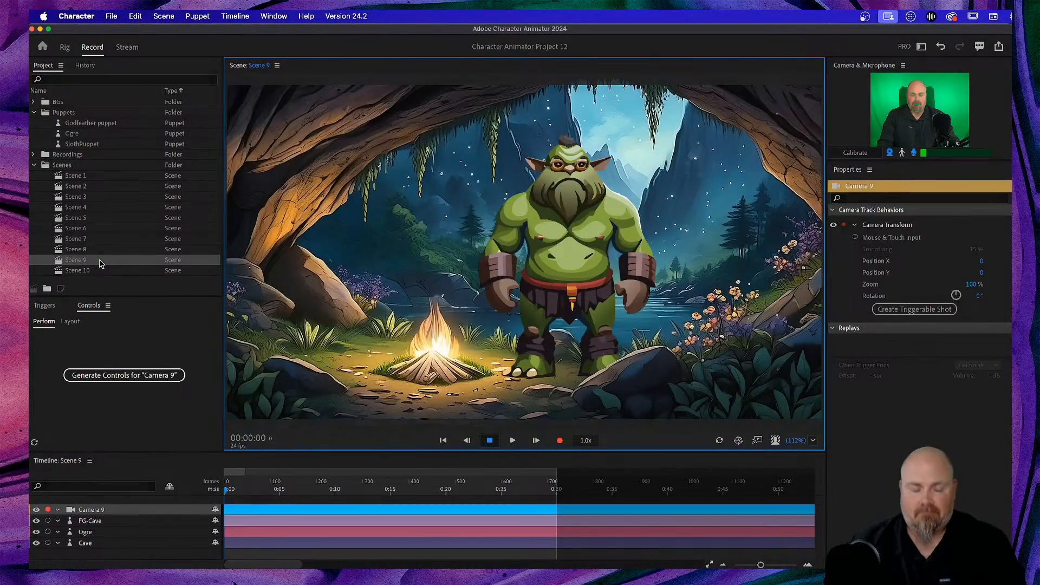
{"action": "left_click", "coordinate": [131, 534]}
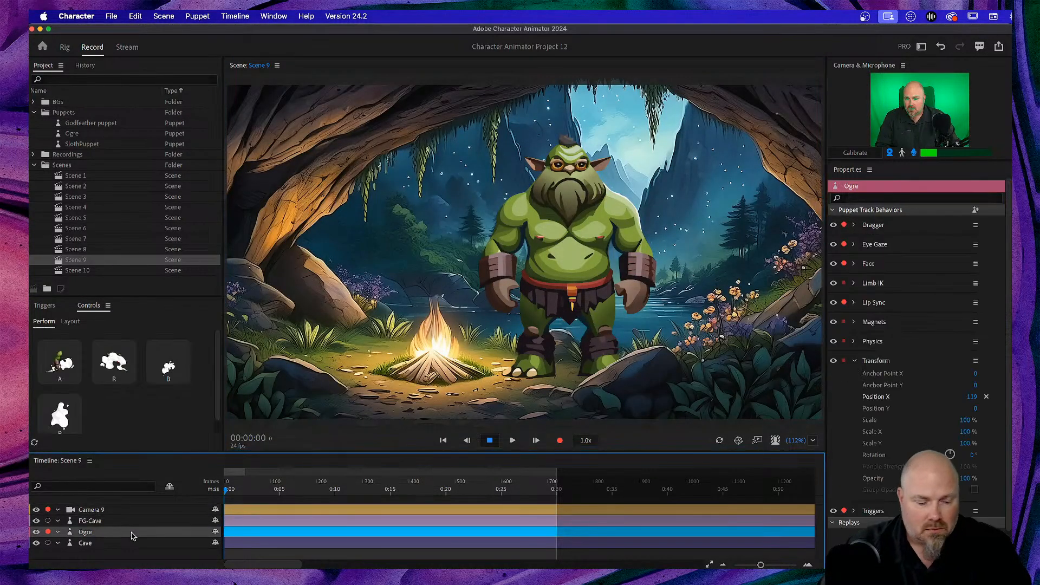
{"action": "key", "text": "a"}
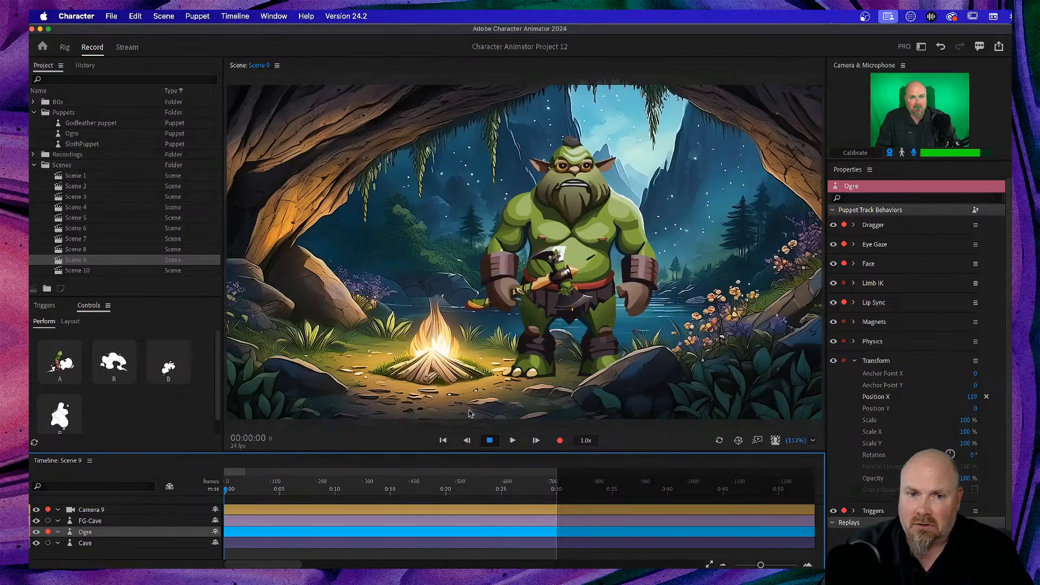
{"action": "left_click", "coordinate": [466, 426]}
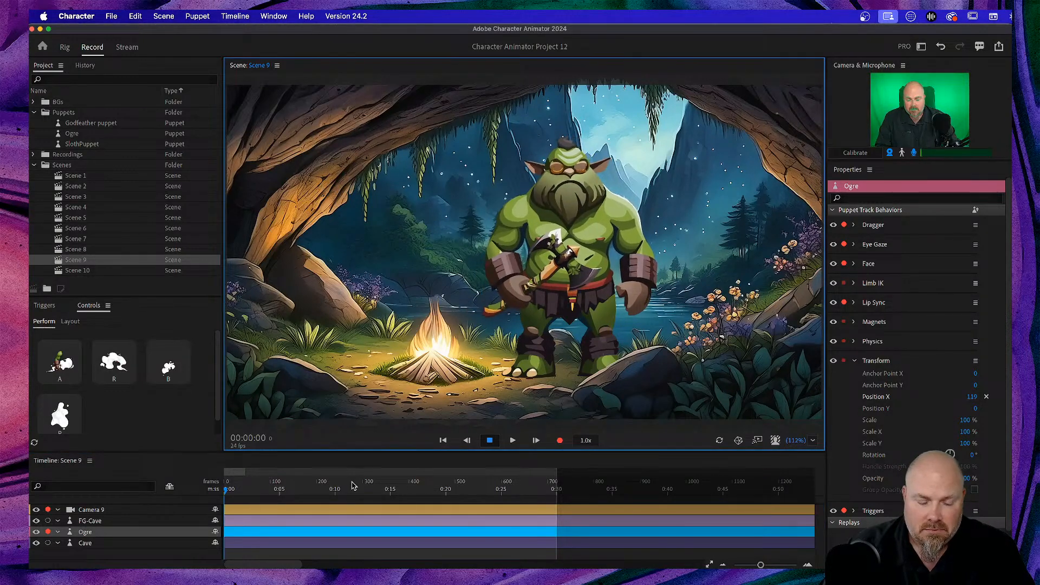
{"action": "key", "text": "r"}
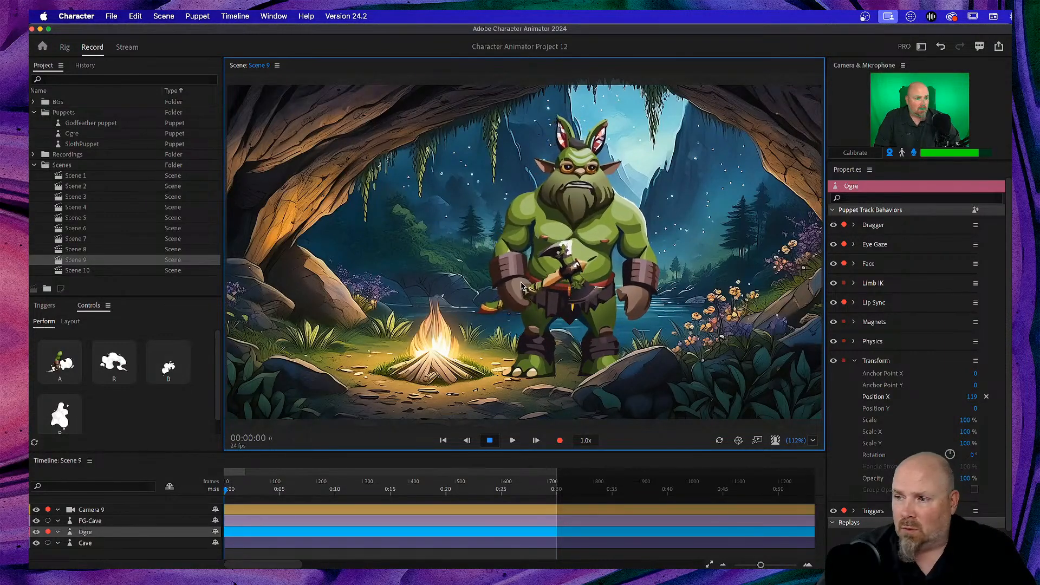
{"action": "left_click_drag", "start_coordinate": [492, 301], "coordinate": [472, 291]}
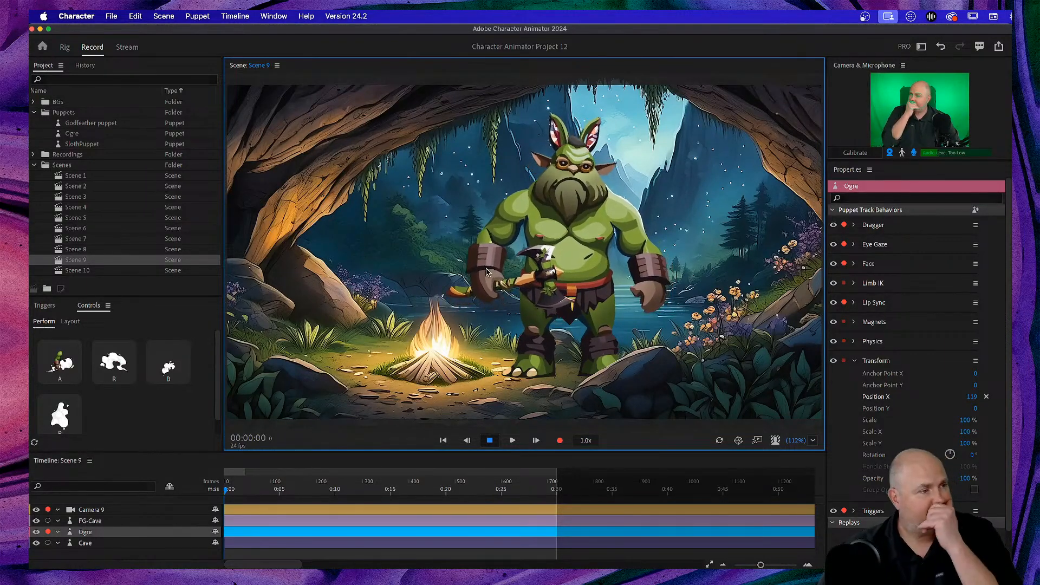
Open Scene 10 and test the SlothPuppet's P and E egg triggers, raising each hand with its egg
{"action": "left_click", "coordinate": [74, 273]}
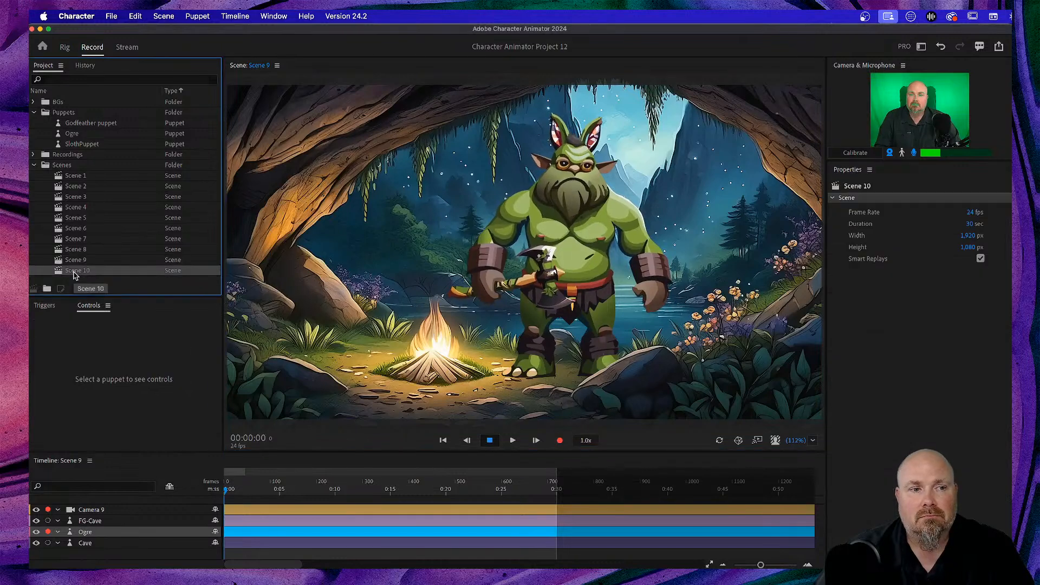
{"action": "double_click", "coordinate": [74, 273]}
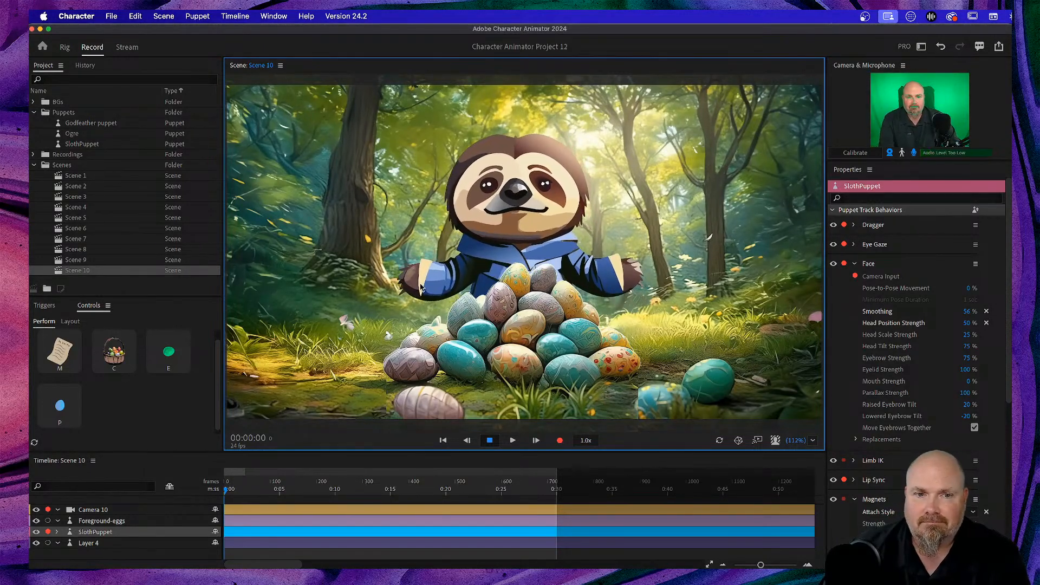
{"action": "key", "text": "p"}
{"action": "left_click_drag", "start_coordinate": [436, 289], "coordinate": [423, 264]}
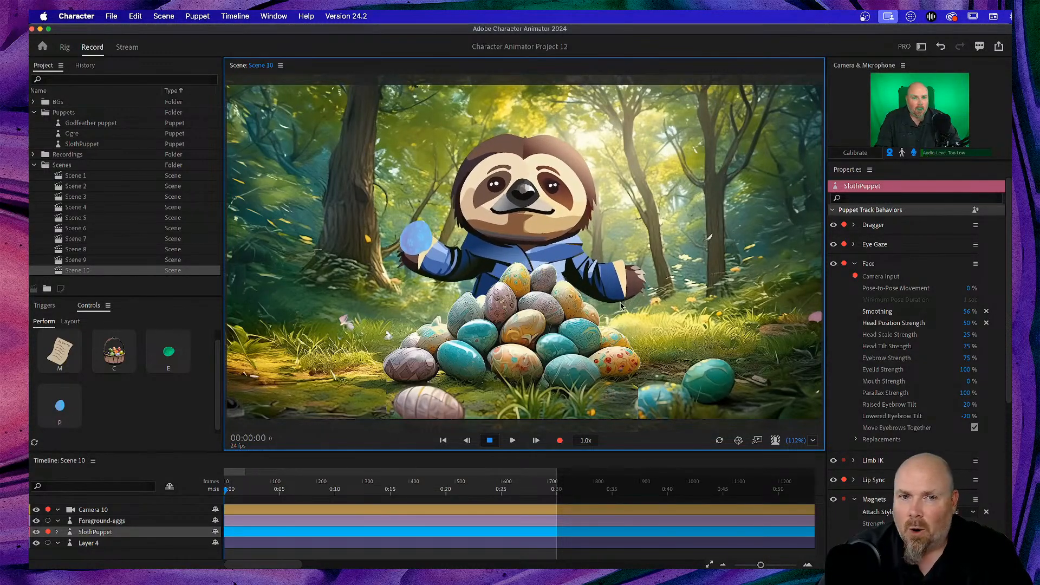
{"action": "key", "text": "e"}
{"action": "left_click_drag", "start_coordinate": [594, 330], "coordinate": [620, 295]}
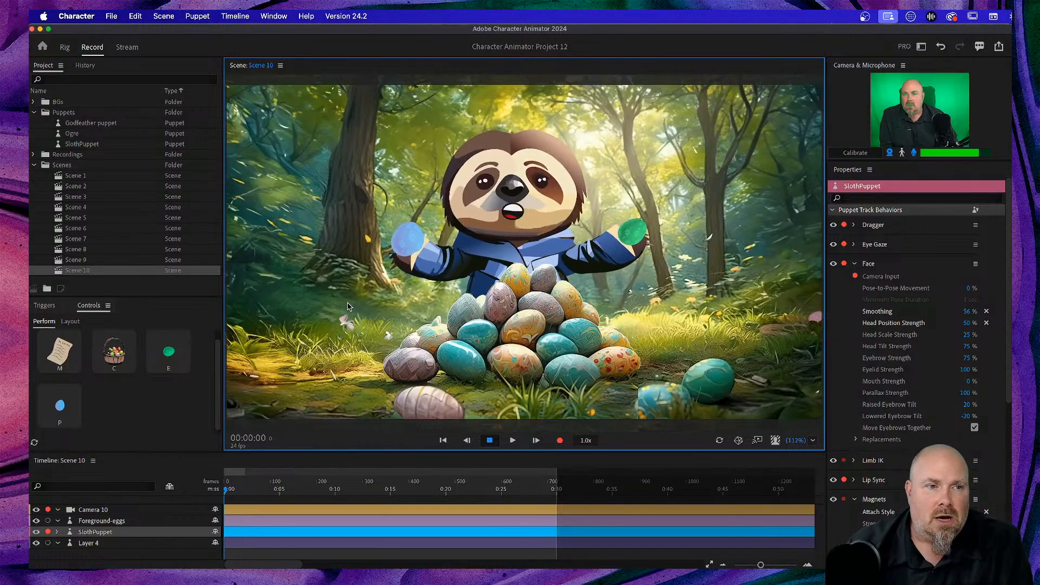
Return to Scene 1 and test the Ogre's axe with the A trigger
{"action": "left_click", "coordinate": [100, 179]}
{"action": "double_click", "coordinate": [100, 179]}
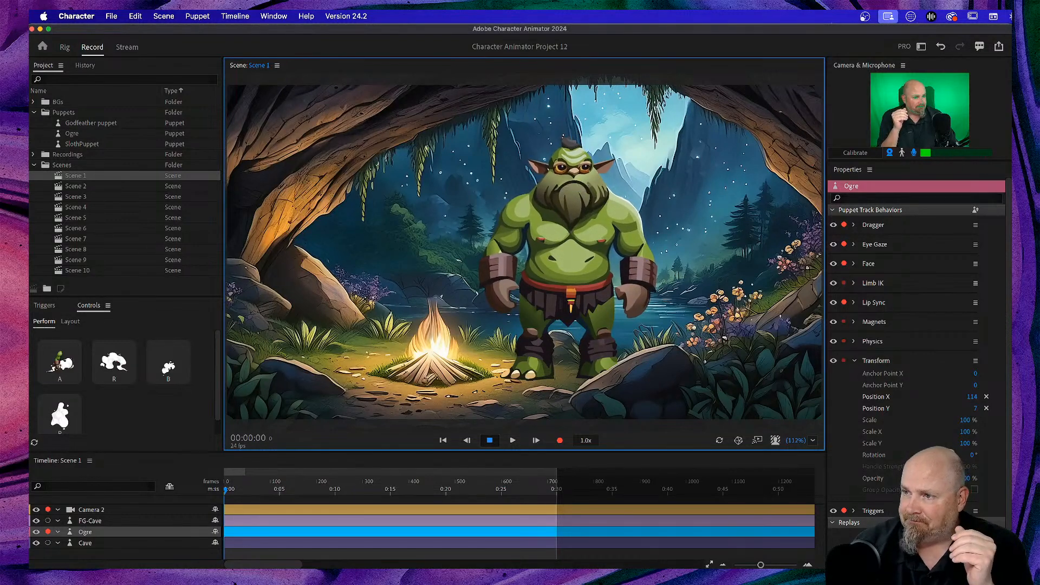
{"action": "key", "text": "a"}
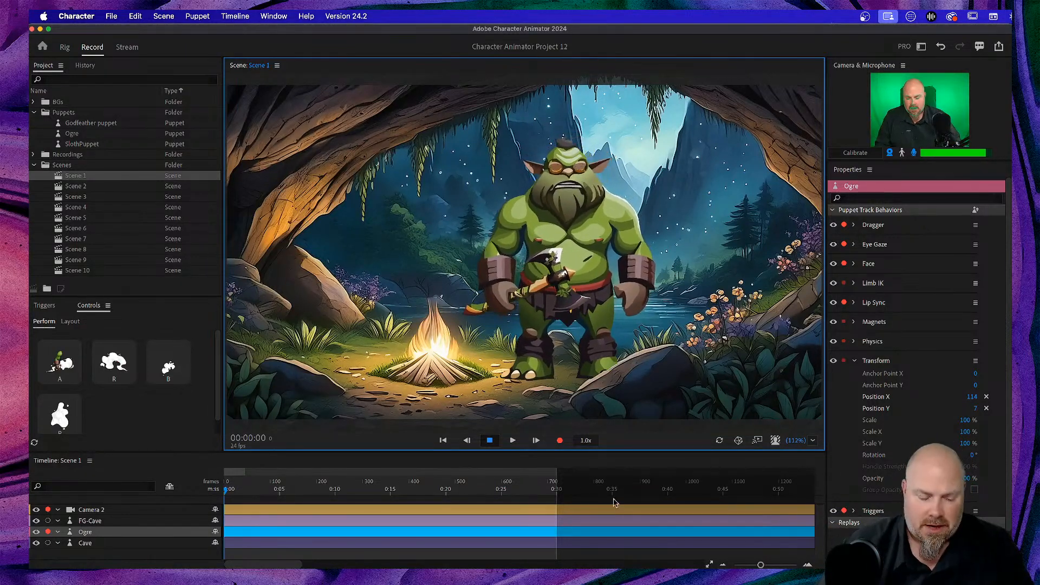
Switch to Finder, find Forest.mp4 in the Video folder under Ch Files > Ogre, and close the window
{"action": "key", "text": "super+Tab"}
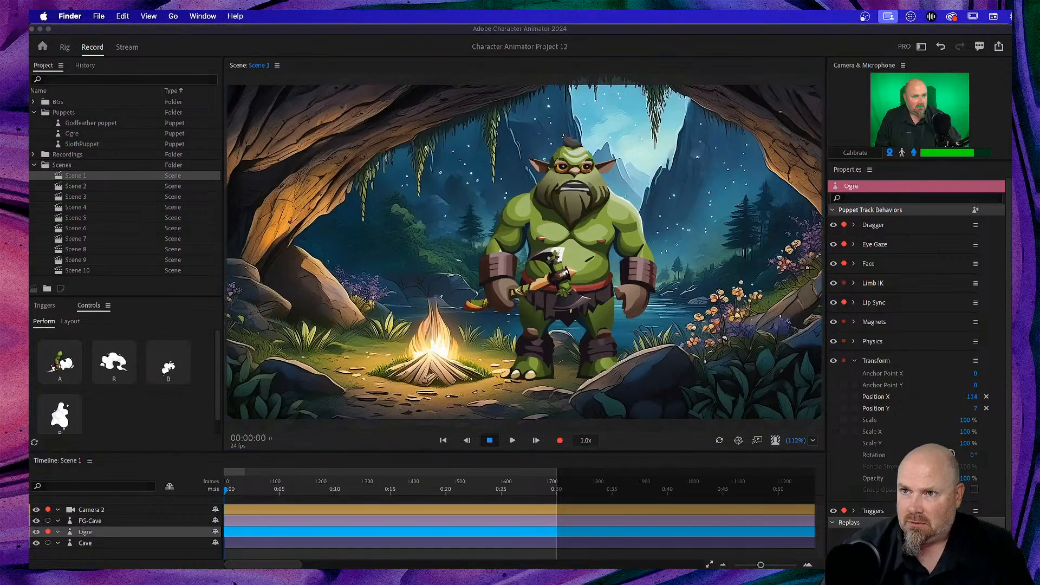
{"action": "double_click", "coordinate": [547, 106]}
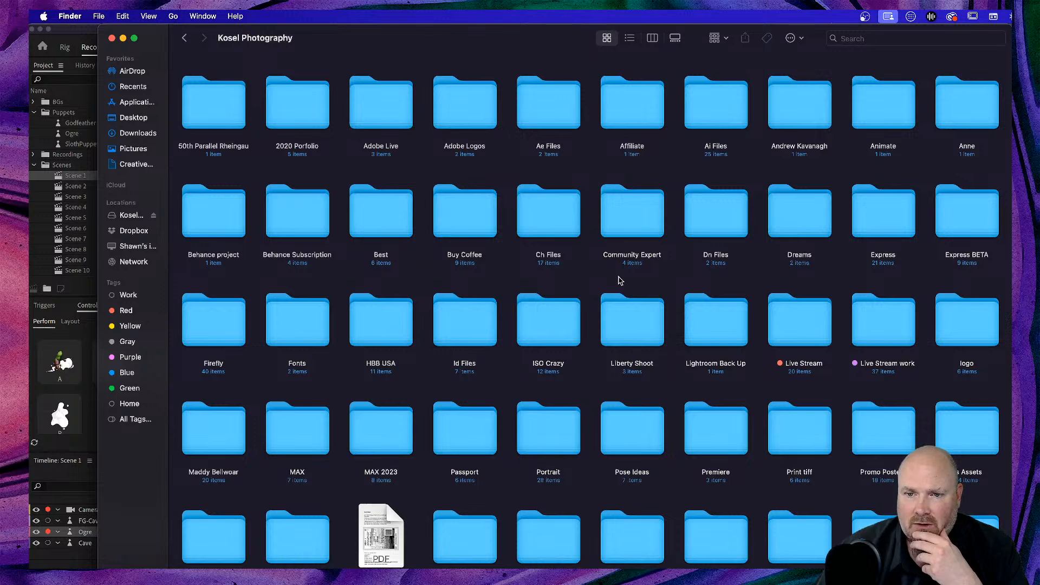
{"action": "double_click", "coordinate": [544, 223]}
{"action": "double_click", "coordinate": [884, 106]}
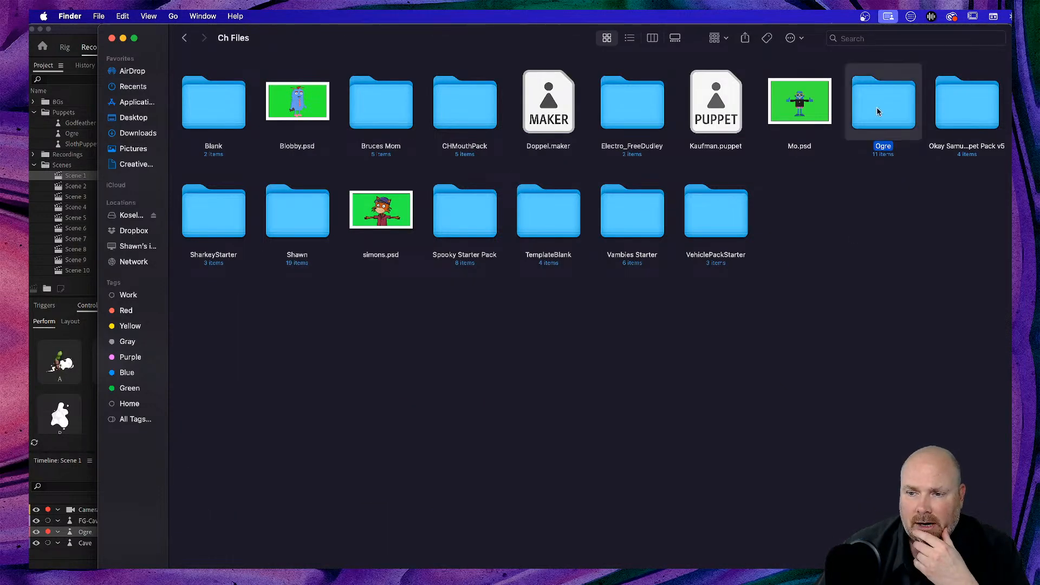
{"action": "double_click", "coordinate": [207, 220]}
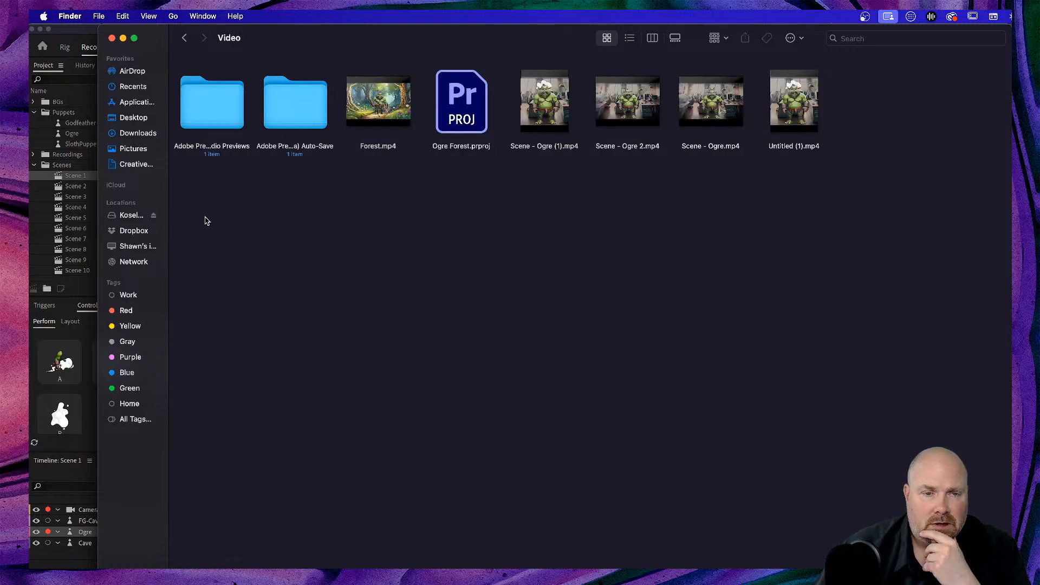
{"action": "left_click", "coordinate": [408, 121]}
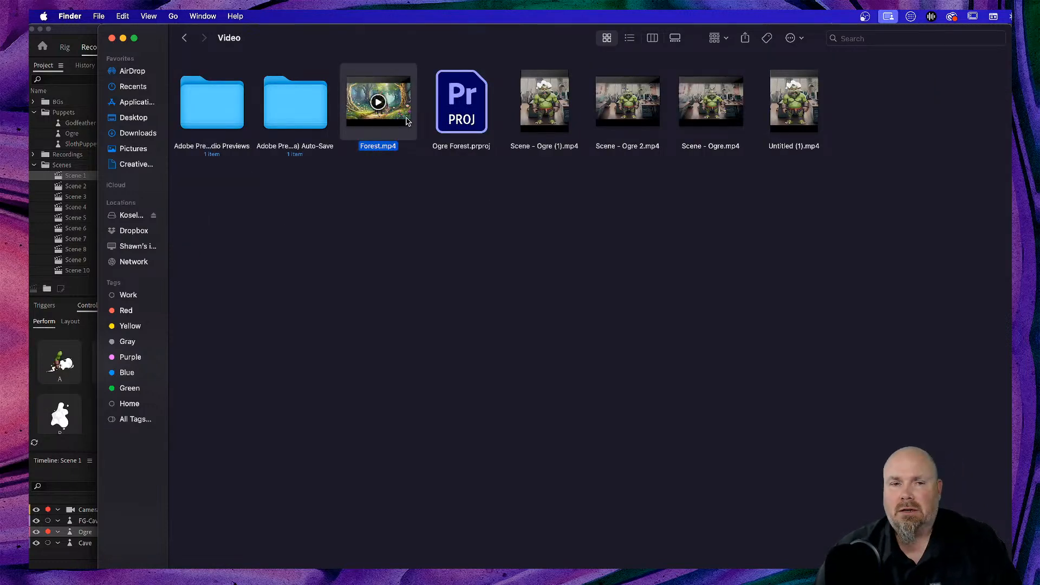
{"action": "left_click", "coordinate": [112, 39]}
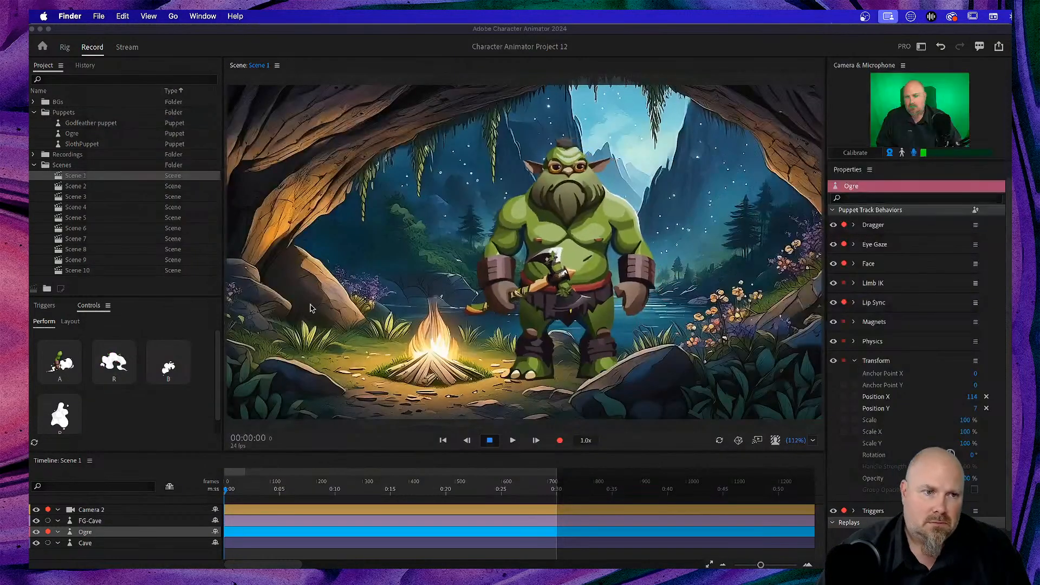
Open Scene 4 and play the recorded take from the start to 00:12:19, pausing at 00:11:11
{"action": "double_click", "coordinate": [75, 207]}
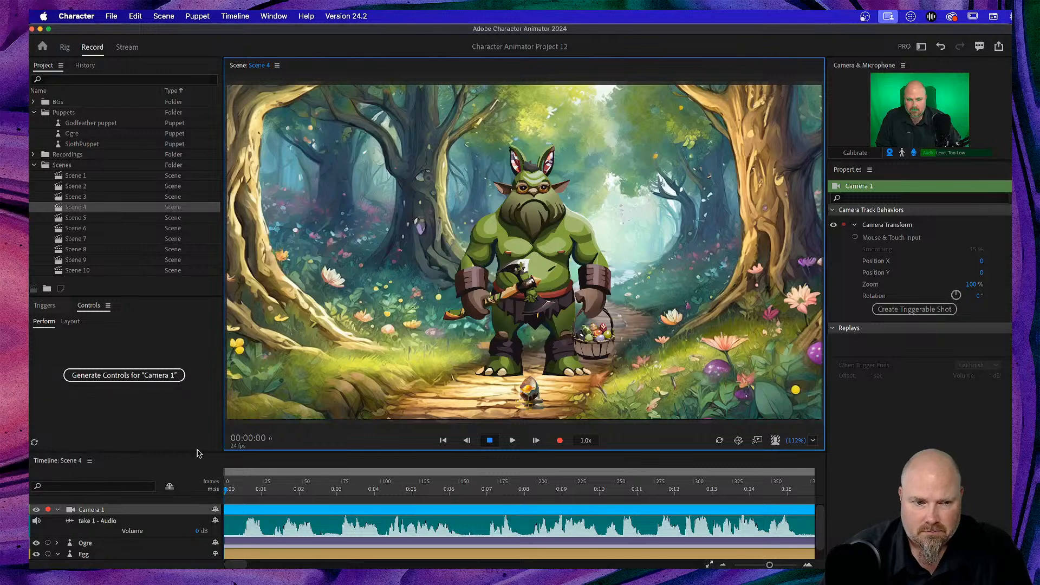
{"action": "key", "text": "space"}
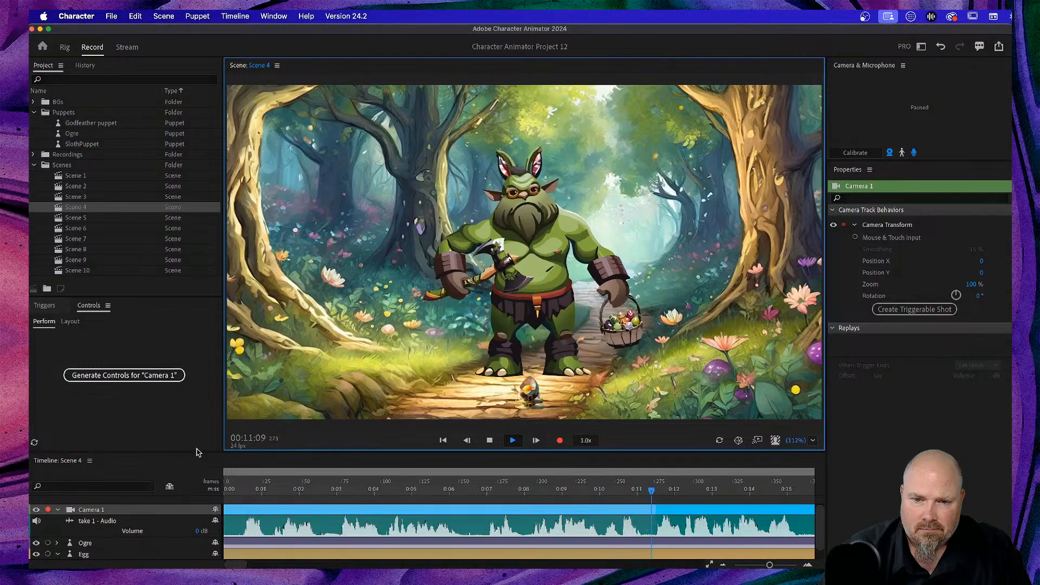
{"action": "key", "text": "space"}
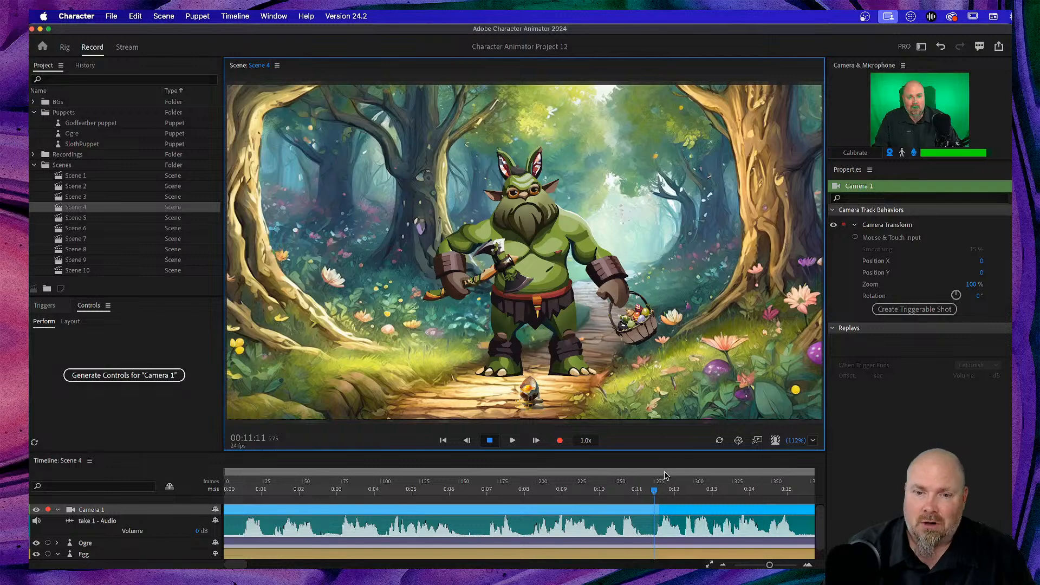
{"action": "left_click", "coordinate": [656, 494]}
{"action": "left_click", "coordinate": [281, 521]}
{"action": "key", "text": "space"}
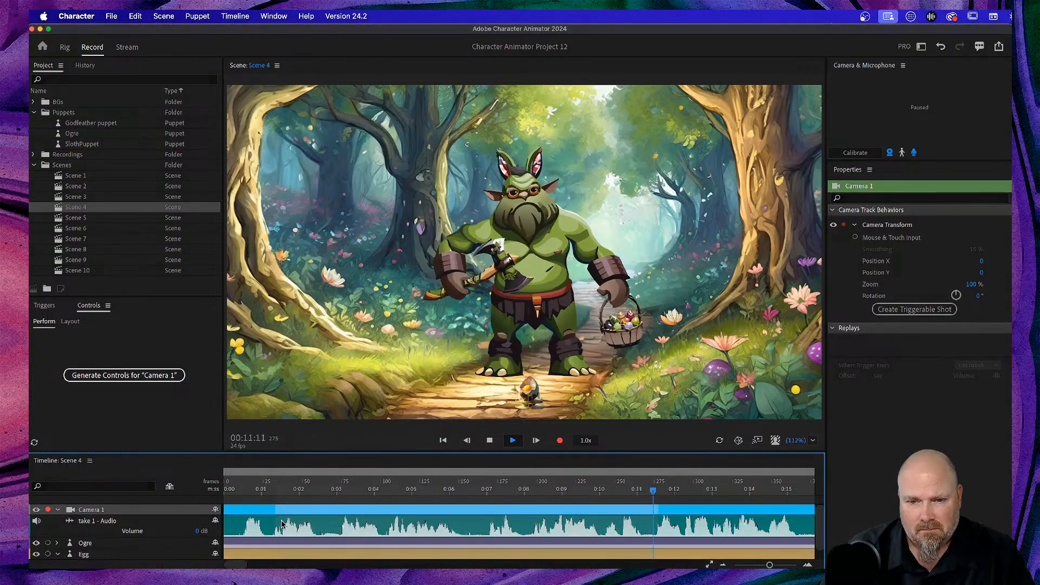
{"action": "key", "text": "space"}
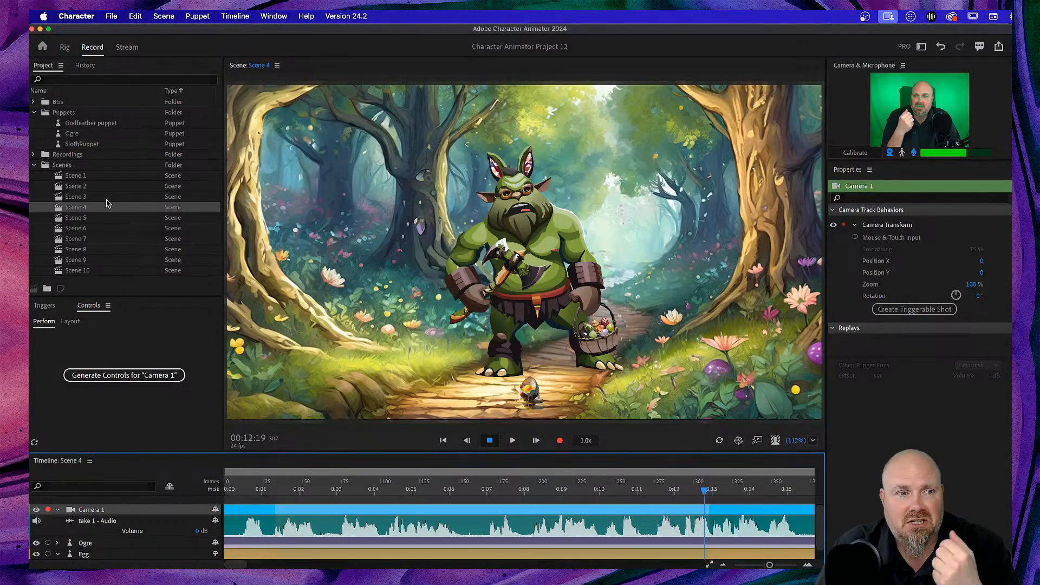
Return to Scene 1, disarm Camera 2, and leave only the Ogre track armed for recording and selected
{"action": "left_click", "coordinate": [83, 179]}
{"action": "double_click", "coordinate": [83, 179]}
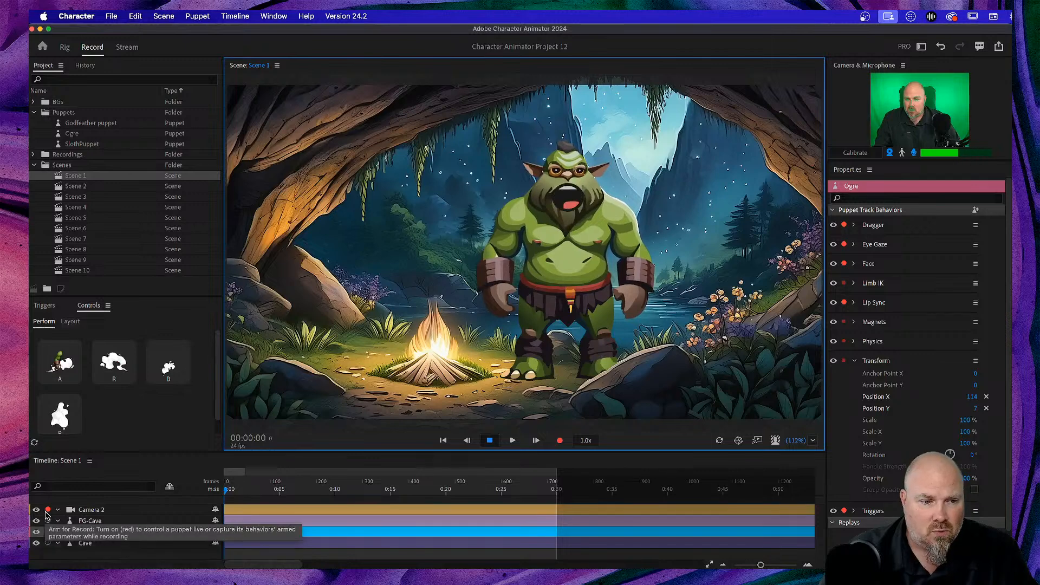
{"action": "left_click", "coordinate": [48, 532]}
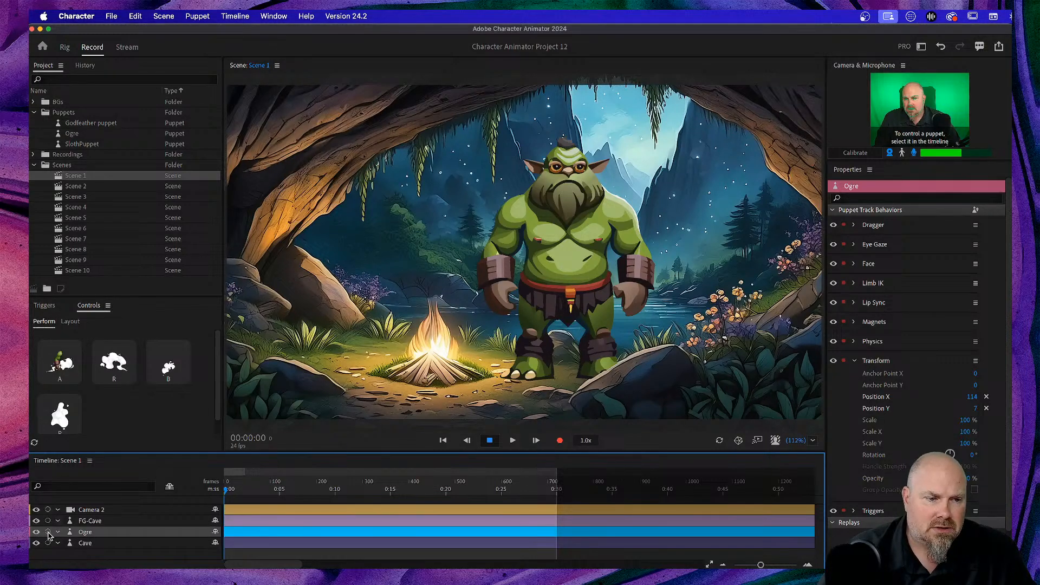
{"action": "left_click", "coordinate": [48, 534]}
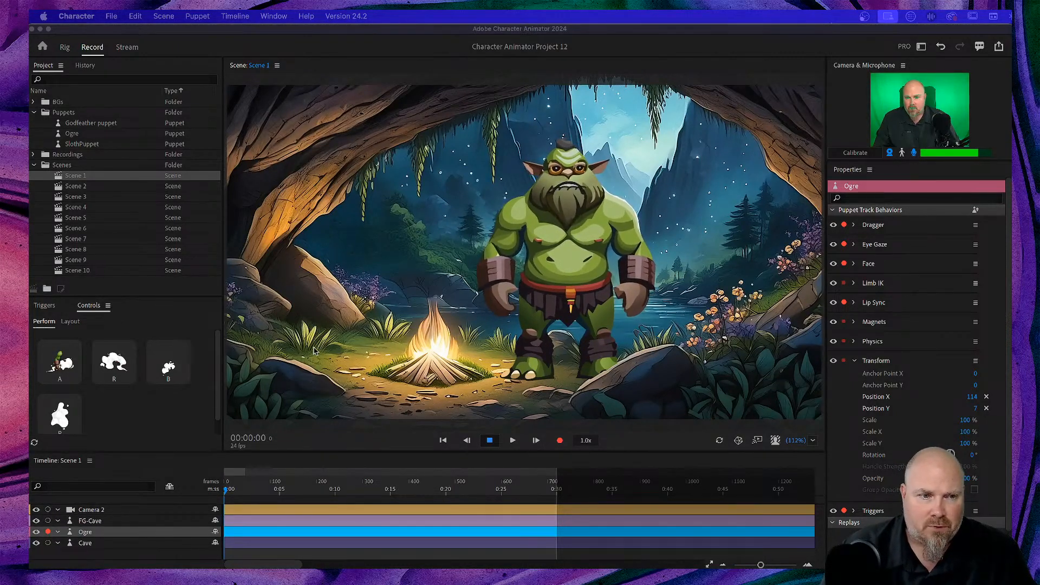
{"action": "left_click", "coordinate": [147, 536]}
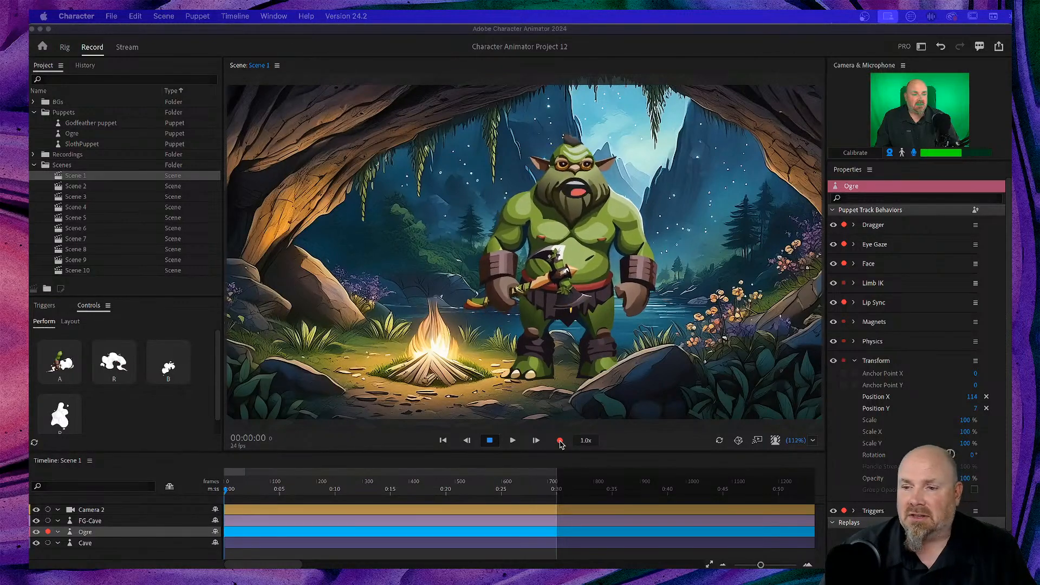
Switch to the Glen the Ogre script in Pages, narrow its window and move it clear of the animation scene
{"action": "left_click_drag", "start_coordinate": [925, 339], "coordinate": [661, 59]}
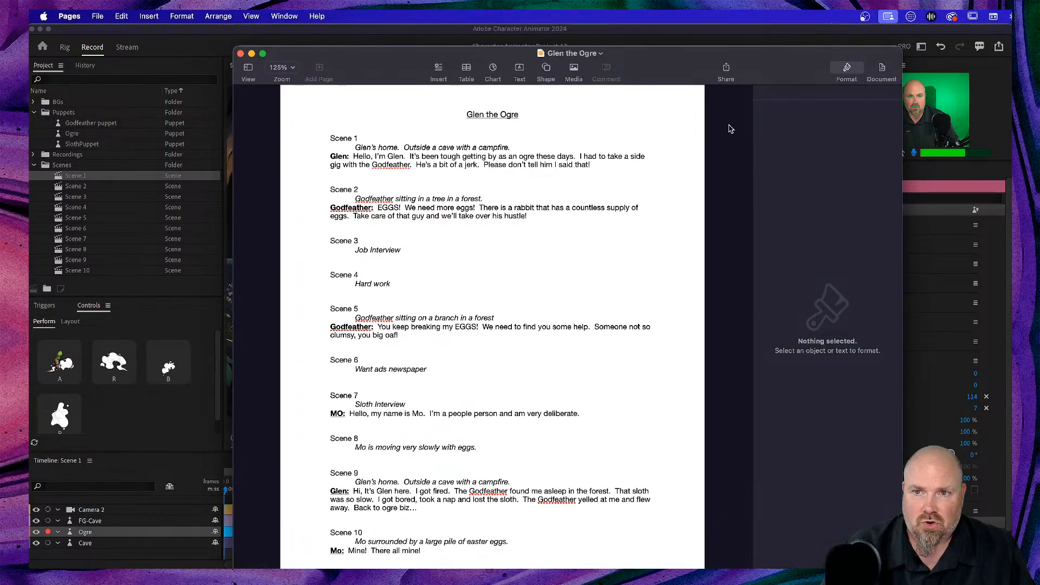
{"action": "left_click_drag", "start_coordinate": [902, 189], "coordinate": [754, 193]}
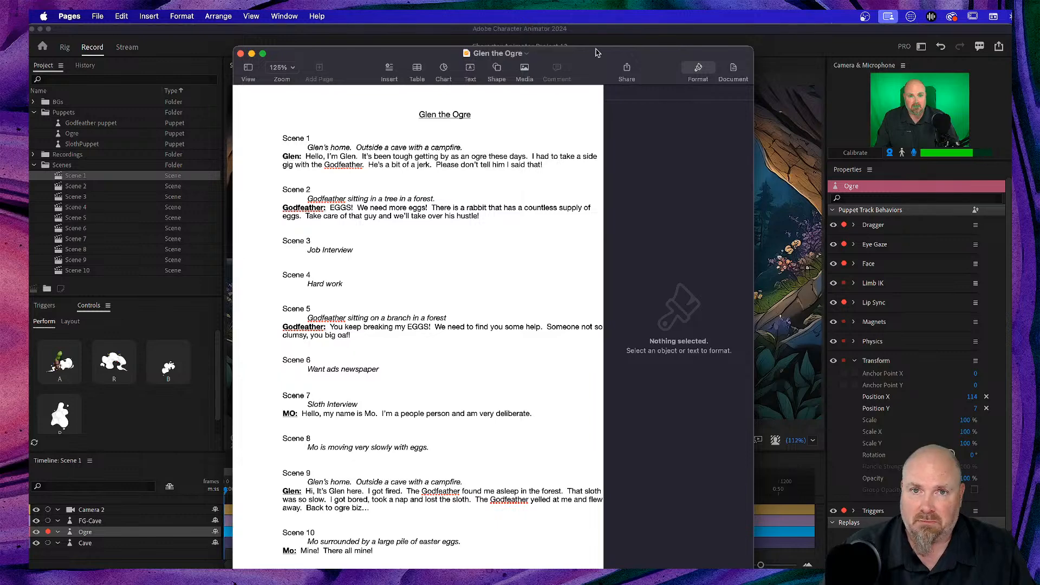
{"action": "left_click_drag", "start_coordinate": [598, 61], "coordinate": [345, 41]}
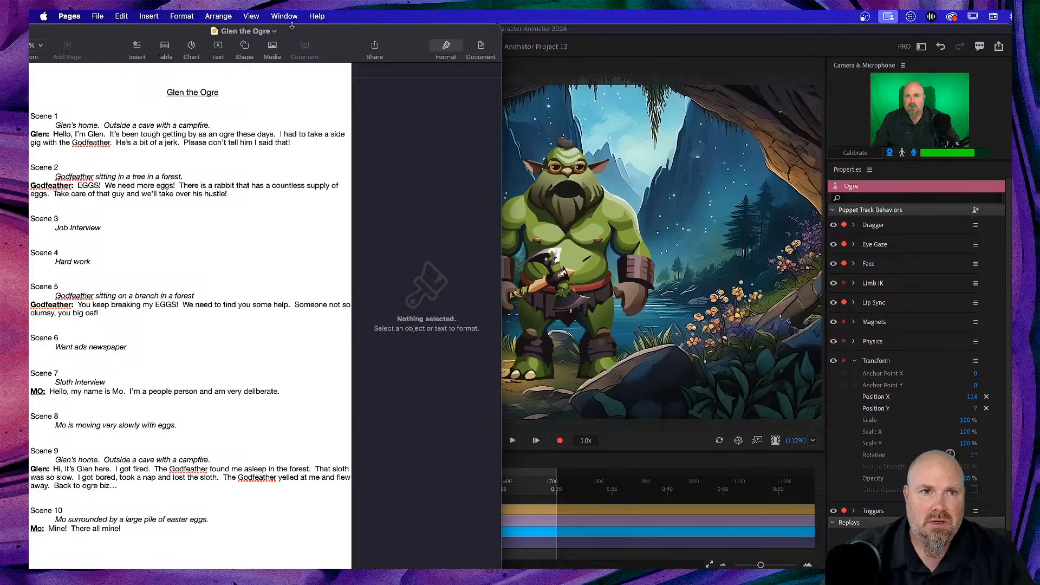
{"action": "left_click_drag", "start_coordinate": [293, 24], "coordinate": [293, 362]}
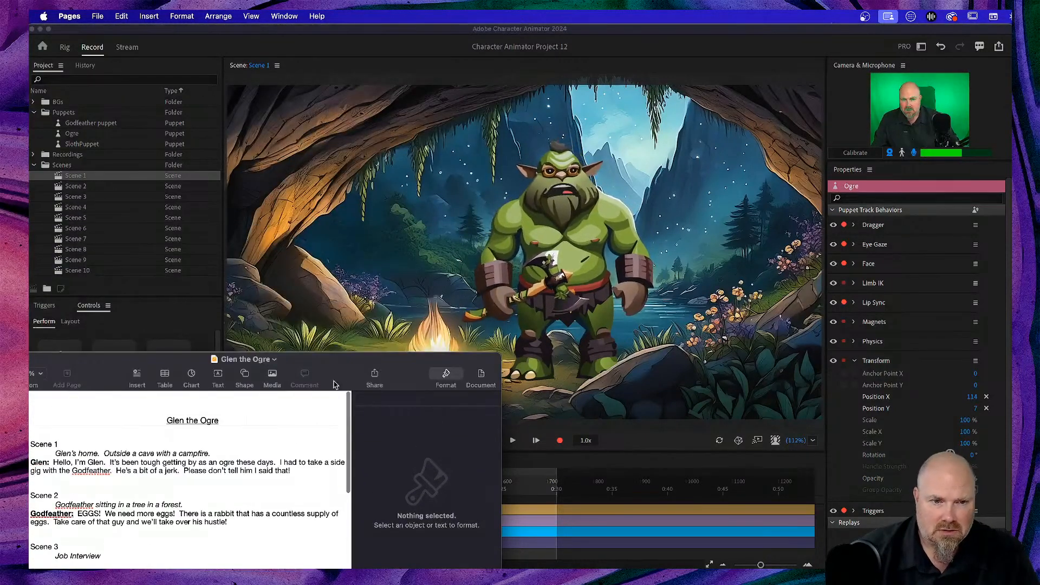
{"action": "left_click_drag", "start_coordinate": [354, 369], "coordinate": [646, 137]}
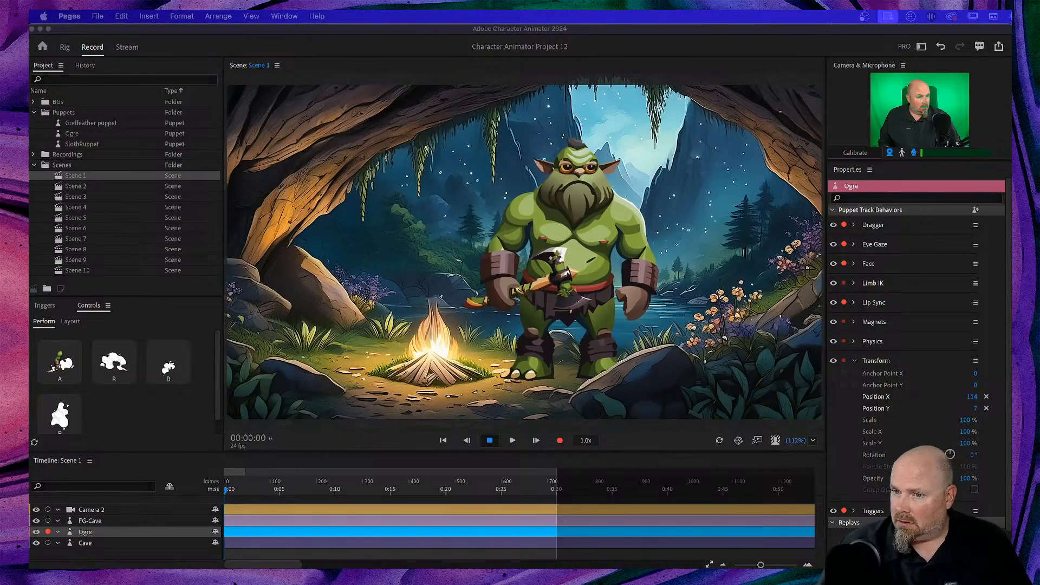
Record an Ogre performance take with the axe out from the start of Scene 1 to 00:06:04
{"action": "left_click", "coordinate": [559, 444]}
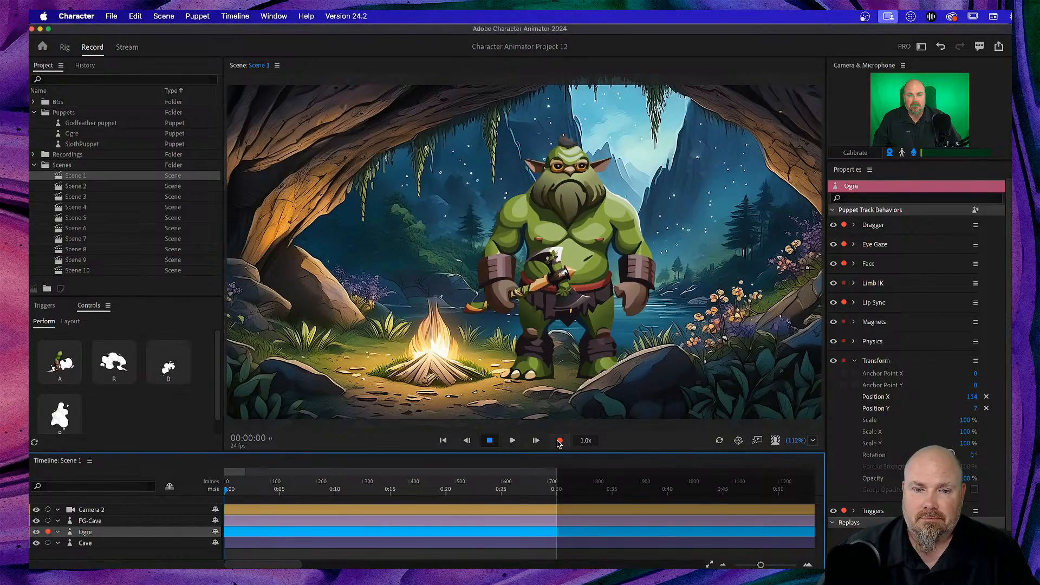
{"action": "left_click", "coordinate": [561, 442]}
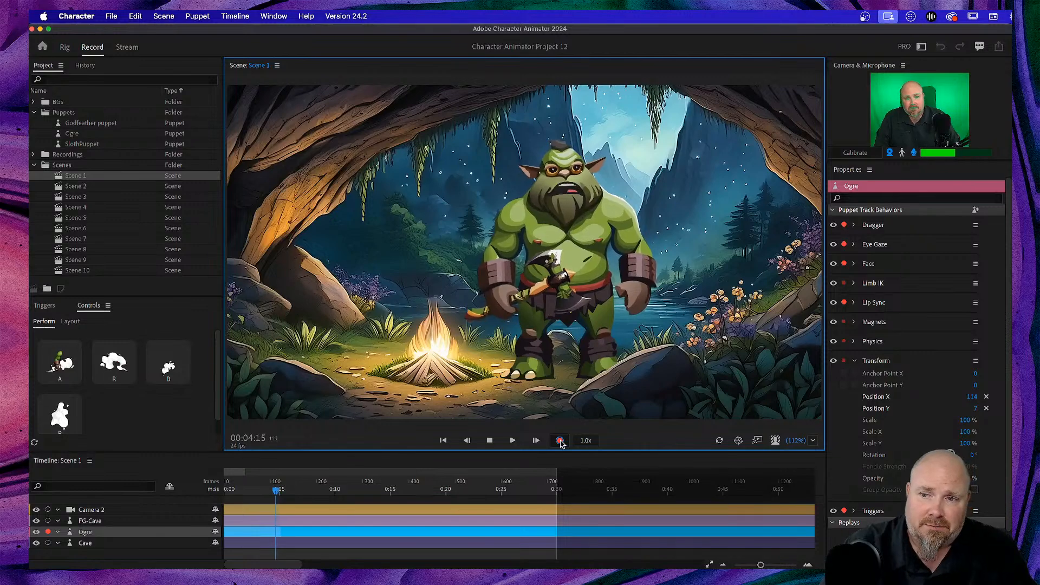
{"action": "left_click", "coordinate": [560, 441]}
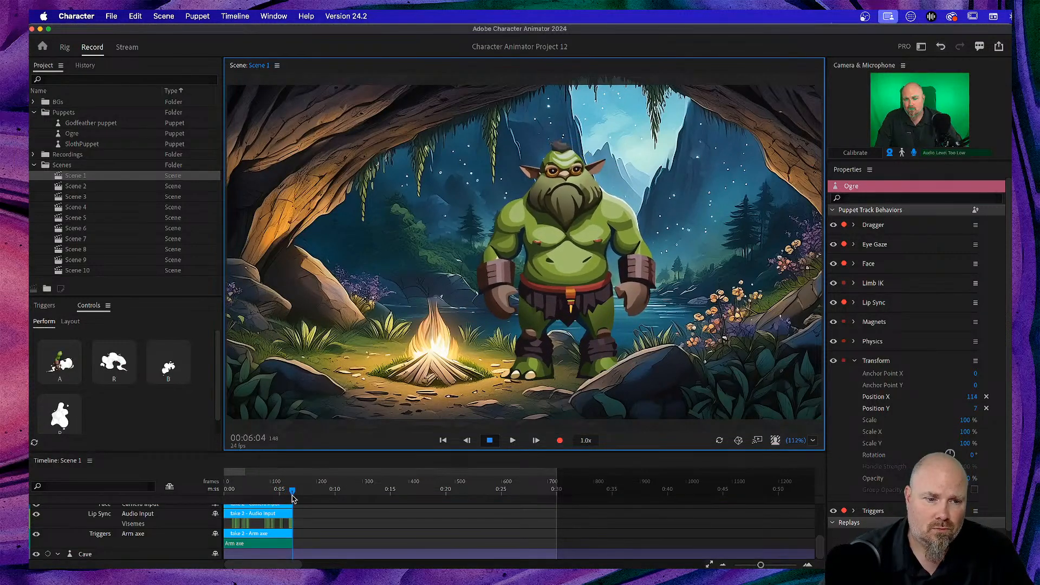
Enlarge the timeline area so the take 2 audio and all of the Ogre's recorded behavior tracks fit
{"action": "scroll", "coordinate": [272, 525], "scroll_direction": "up", "scroll_amount": 5}
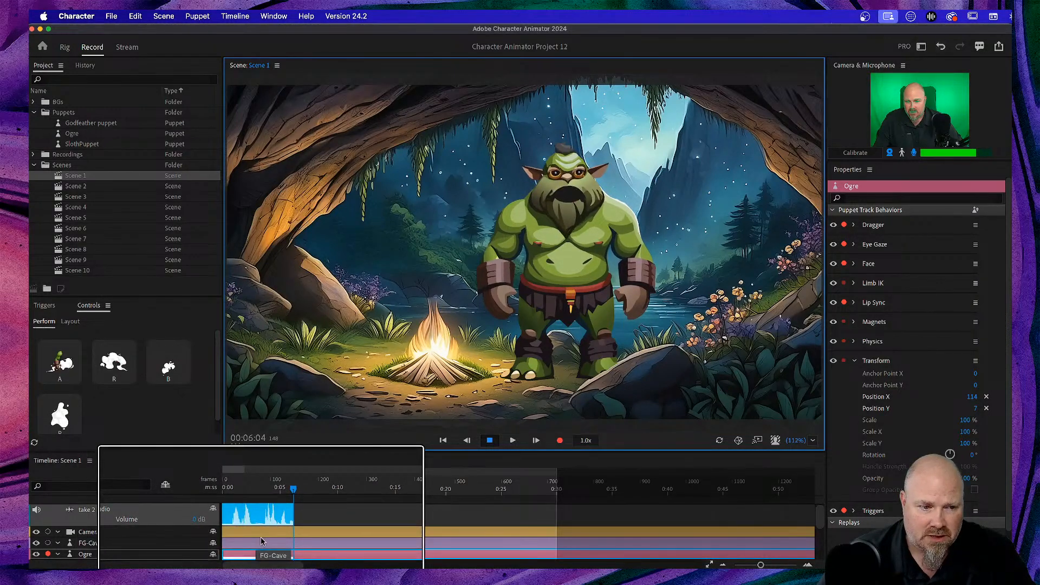
{"action": "scroll", "coordinate": [265, 534], "scroll_direction": "down", "scroll_amount": 5}
{"action": "scroll", "coordinate": [269, 534], "scroll_direction": "up", "scroll_amount": 2}
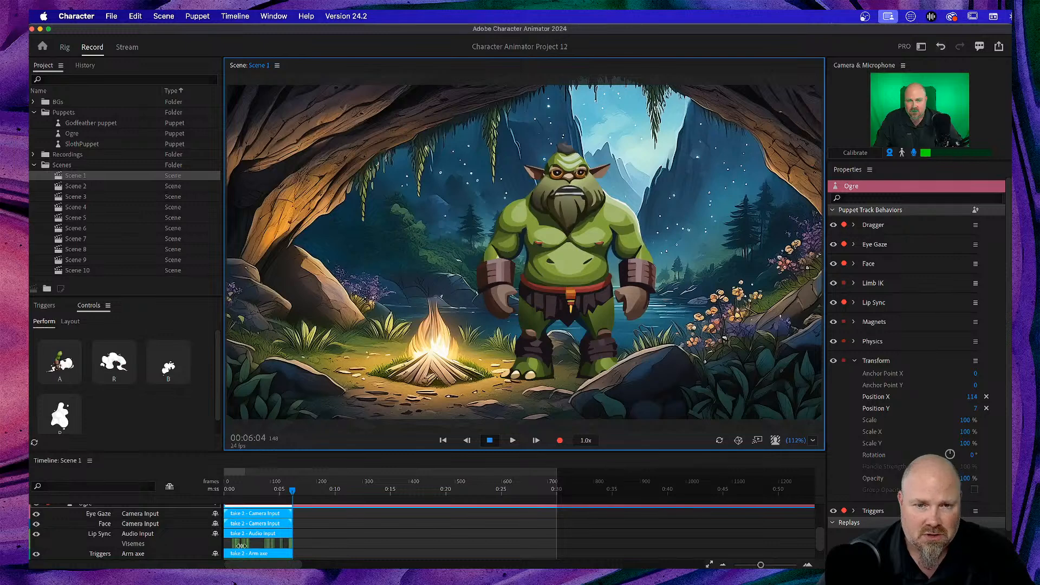
{"action": "scroll", "coordinate": [326, 534], "scroll_direction": "up", "scroll_amount": 5}
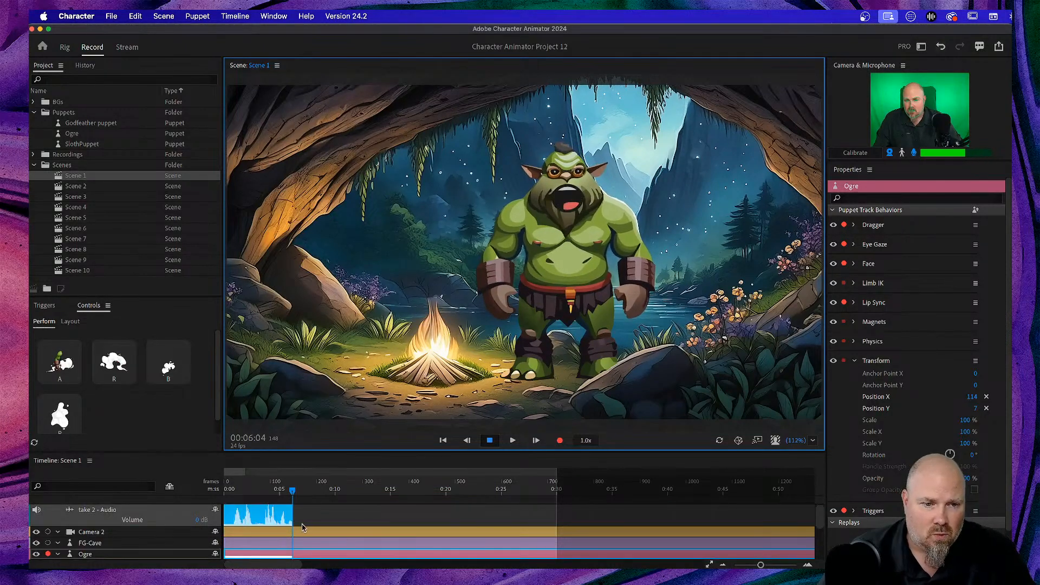
{"action": "left_click_drag", "start_coordinate": [518, 452], "coordinate": [519, 379]}
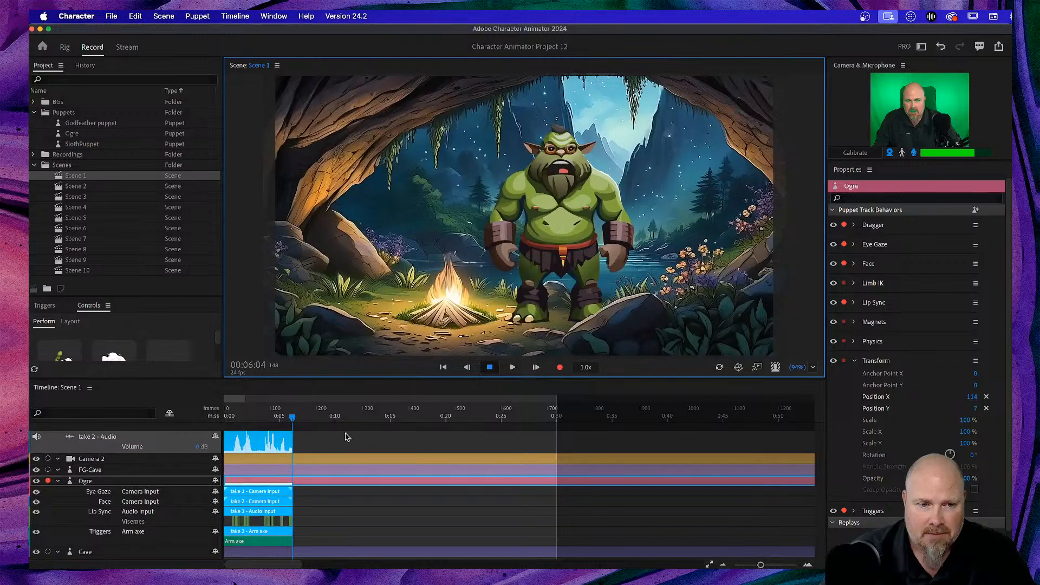
Delete the take 2 audio clip from the timeline, undo the deletion once, and remove the clip again
{"action": "mouse_move", "coordinate": [340, 440]}
{"action": "left_mouse_down"}
{"action": "mouse_move", "coordinate": [302, 523]}
{"action": "mouse_move", "coordinate": [227, 556]}
{"action": "left_mouse_up"}
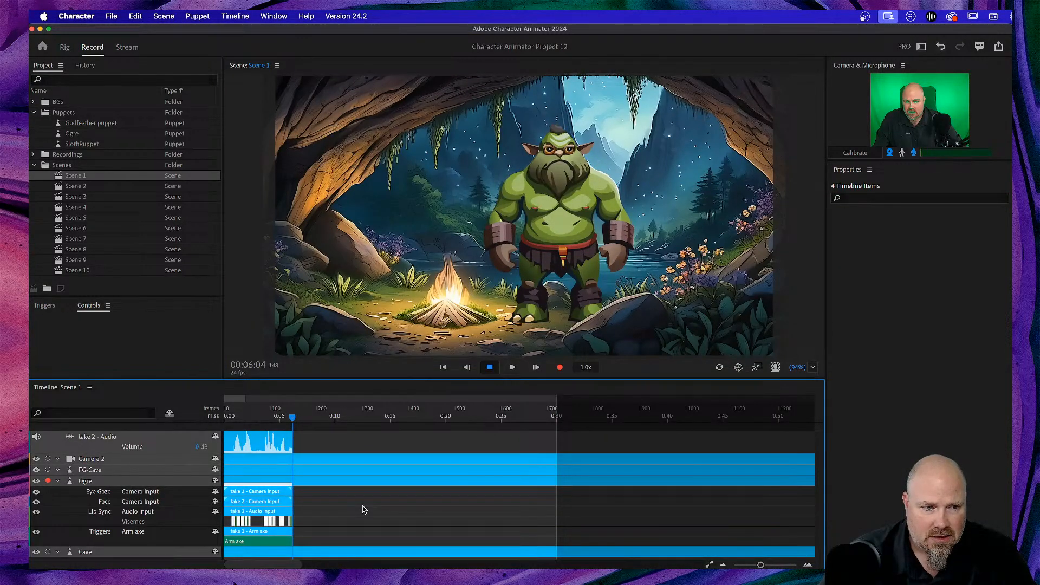
{"action": "left_click", "coordinate": [343, 442]}
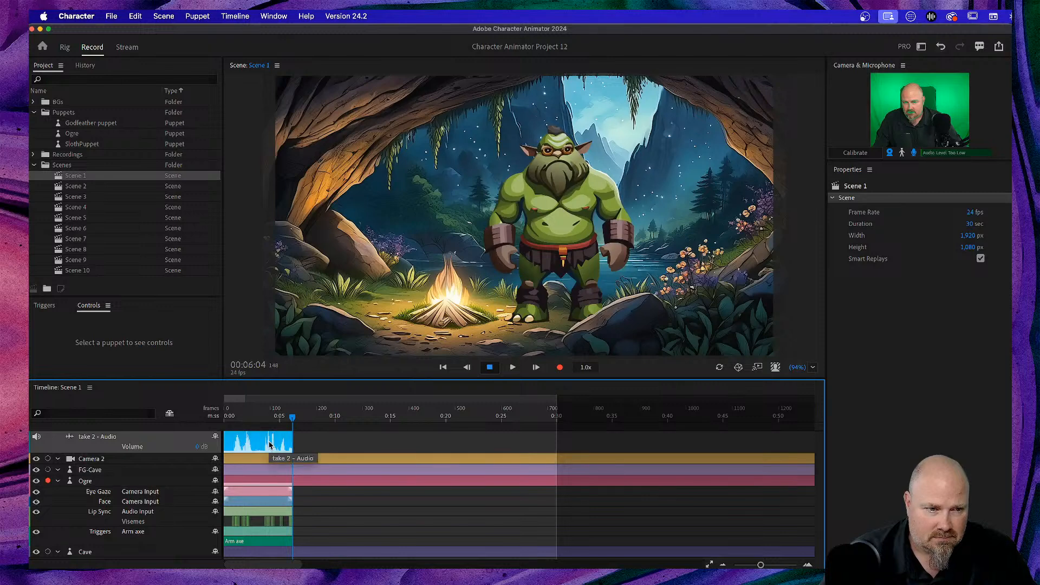
{"action": "left_click_drag", "start_coordinate": [340, 446], "coordinate": [266, 551]}
{"action": "key", "text": "Delete"}
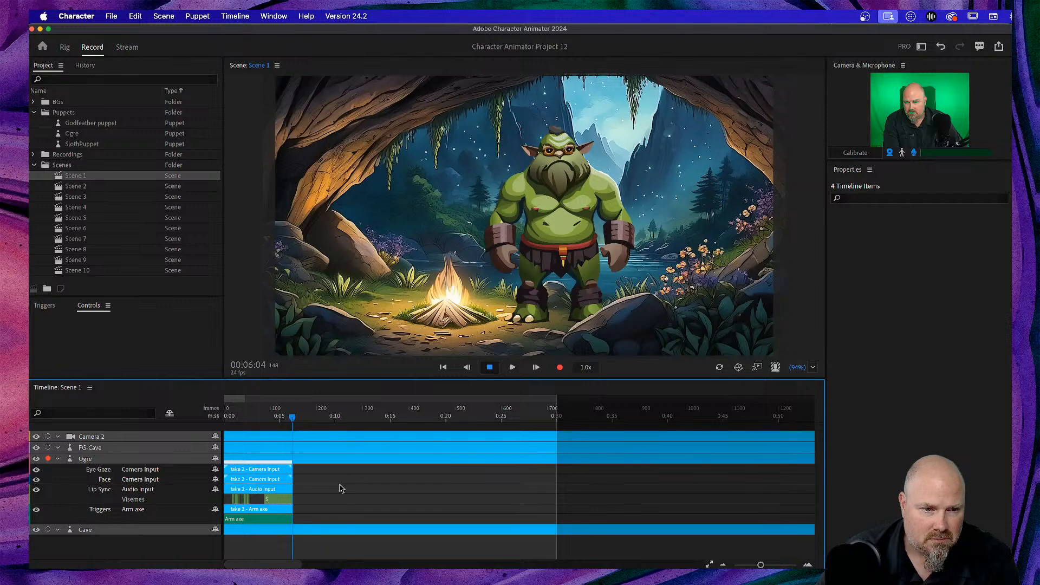
{"action": "key", "text": "super+z"}
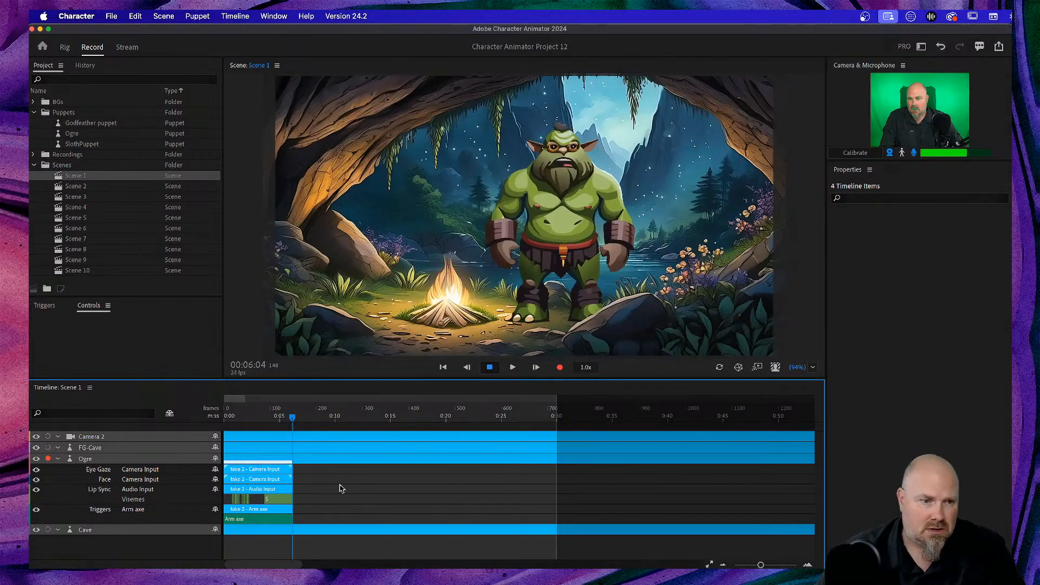
{"action": "left_click", "coordinate": [333, 438]}
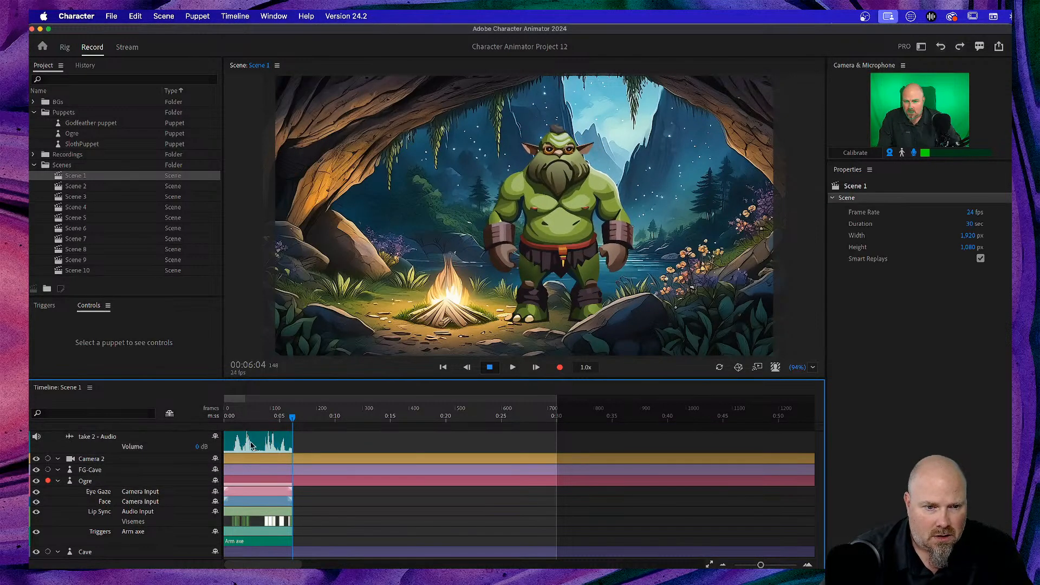
{"action": "key", "text": "super+shift+z"}
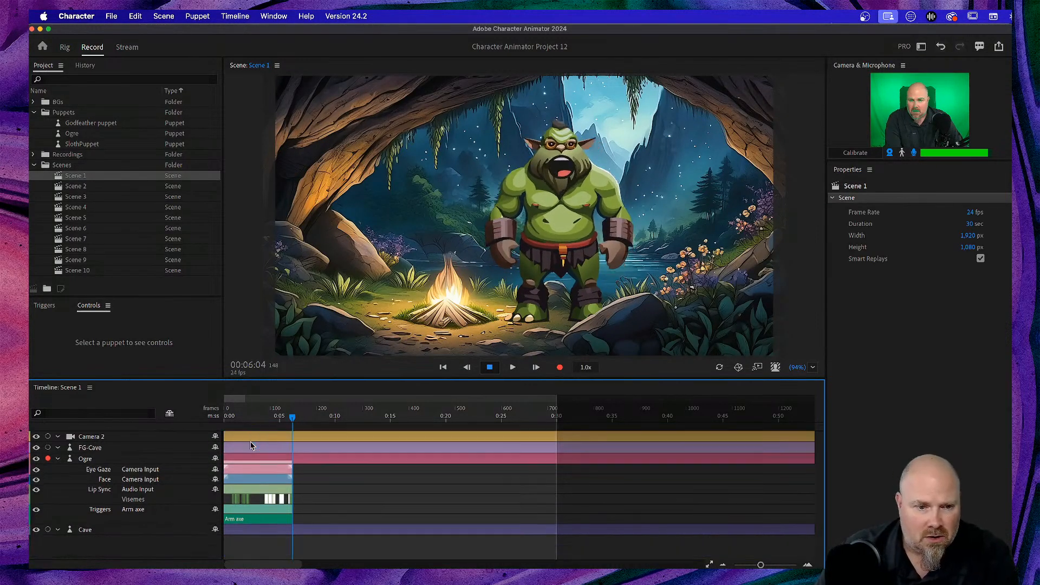
Select all the visemes under the Ogre's take 2 Lip Sync and delete them
{"action": "left_click", "coordinate": [264, 500]}
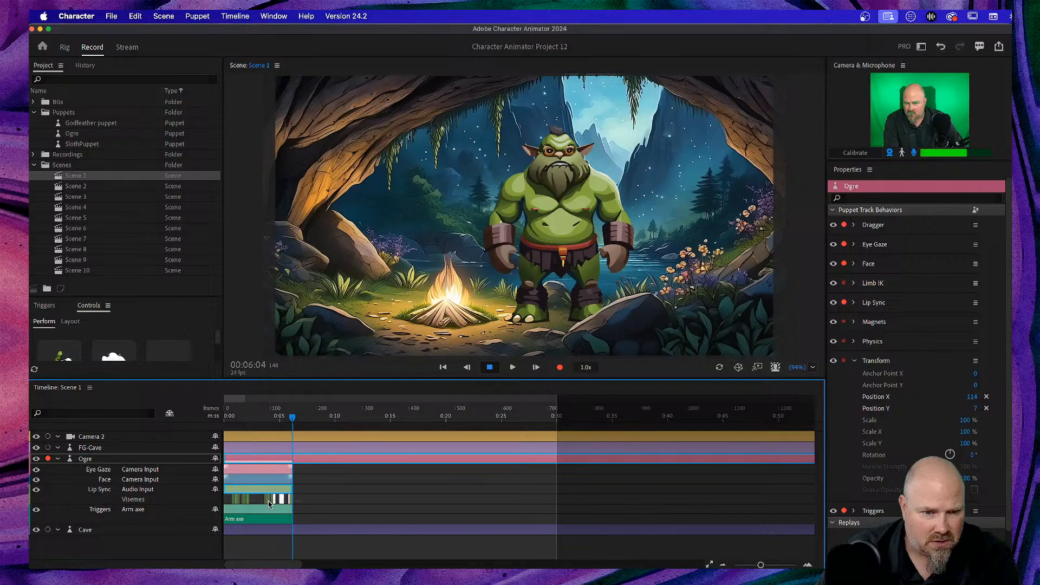
{"action": "left_click_drag", "start_coordinate": [299, 504], "coordinate": [224, 502]}
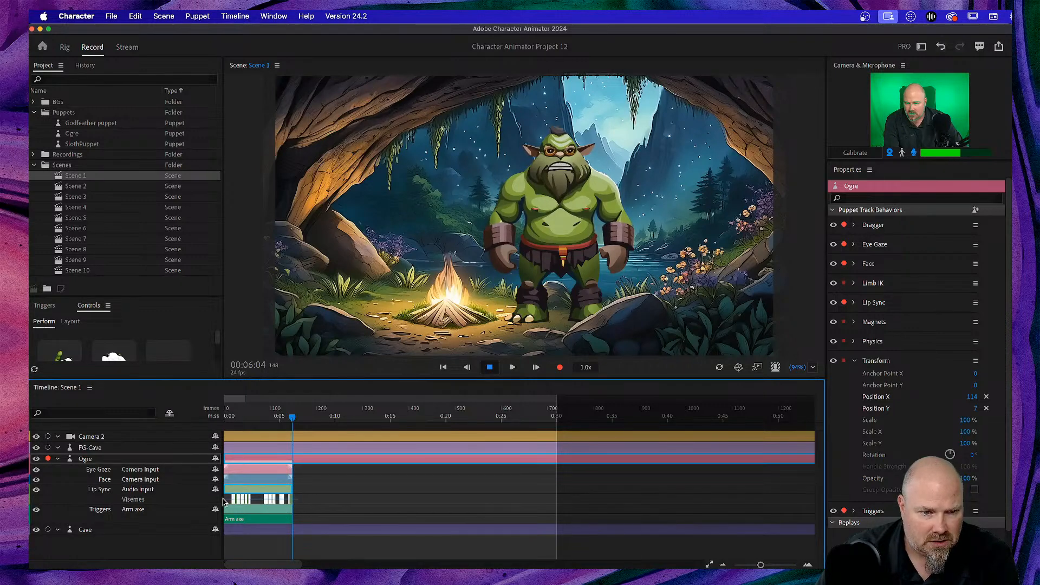
{"action": "key", "text": "Delete"}
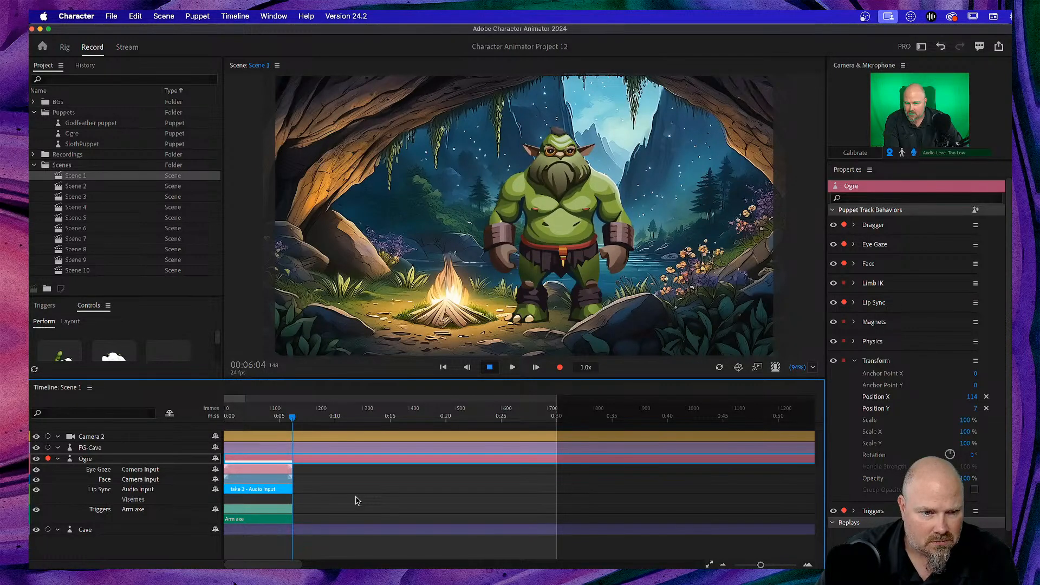
Return to the start of Scene 1 and record a new Ogre performance take to 00:17:12
{"action": "key", "text": "Home"}
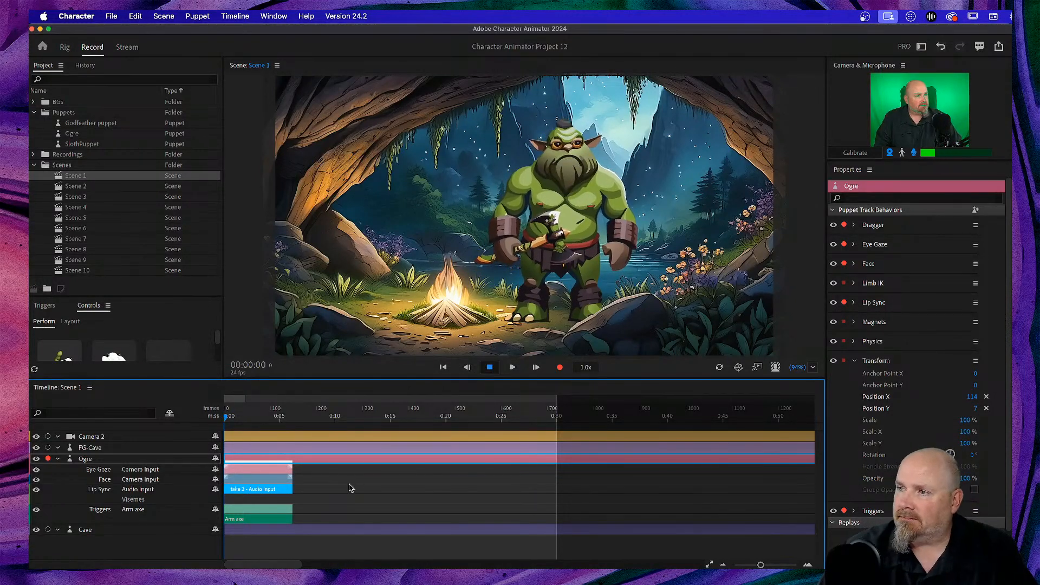
{"action": "left_click", "coordinate": [560, 368]}
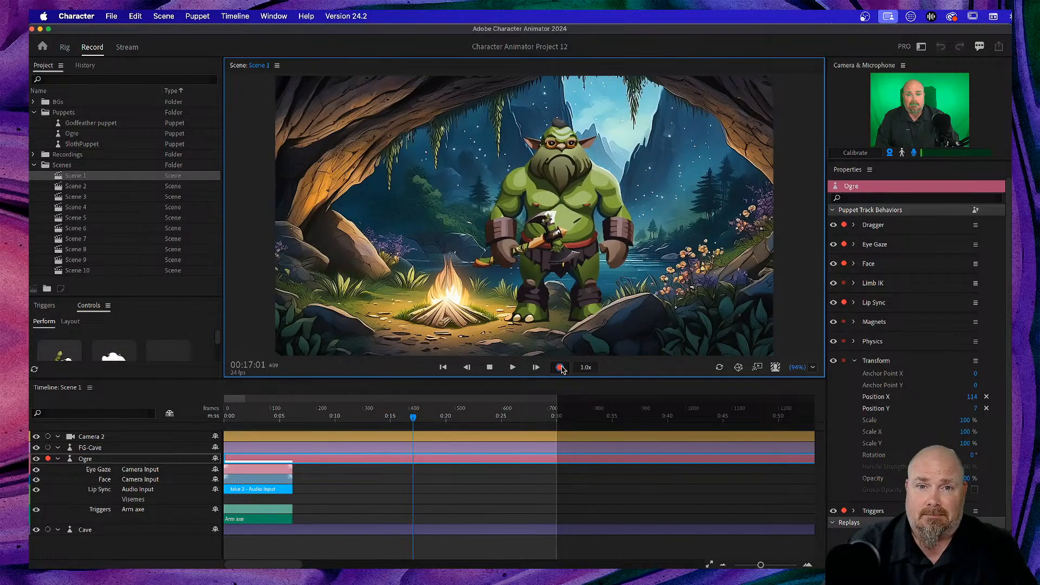
{"action": "left_click", "coordinate": [561, 368]}
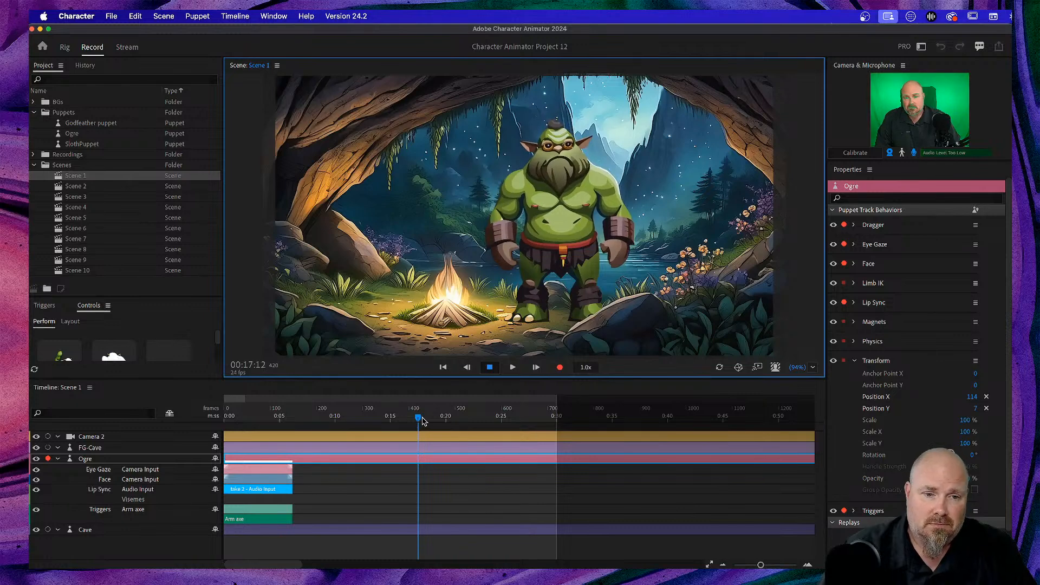
Play back the Ogre's take 3 from the start of Scene 1
{"action": "left_click_drag", "start_coordinate": [419, 418], "coordinate": [226, 418]}
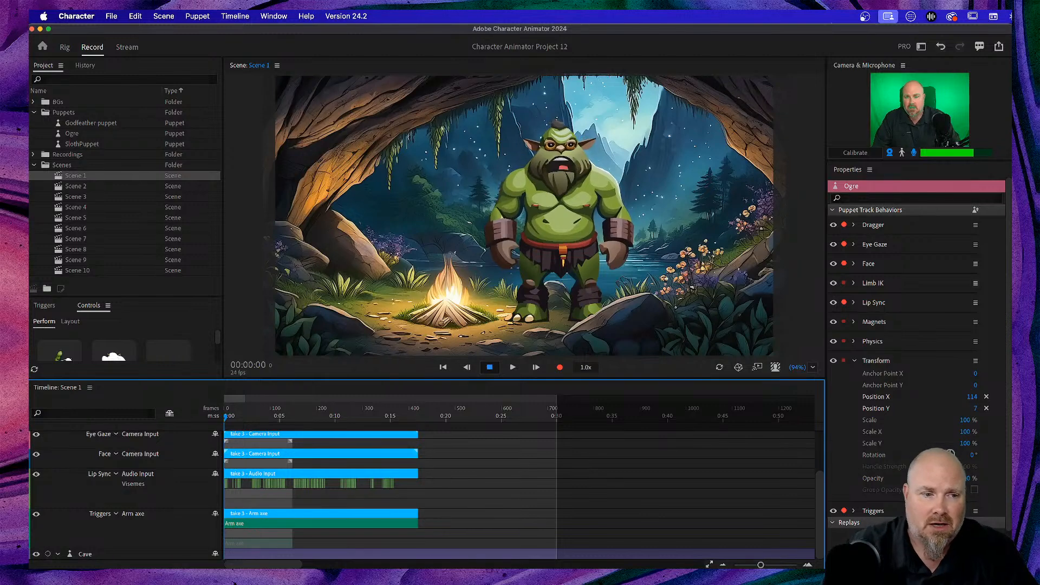
{"action": "scroll", "coordinate": [453, 464], "scroll_direction": "up", "scroll_amount": 3}
{"action": "key", "text": "space"}
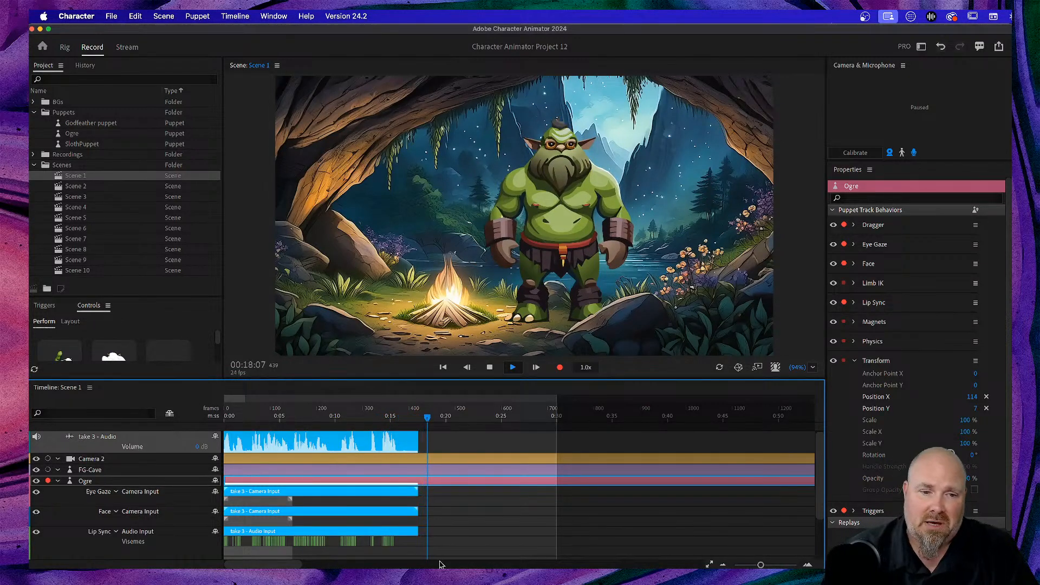
Stop the playback at 00:20:06 and delete the take 3 audio clip from the timeline
{"action": "left_click", "coordinate": [409, 444]}
{"action": "key", "text": "space"}
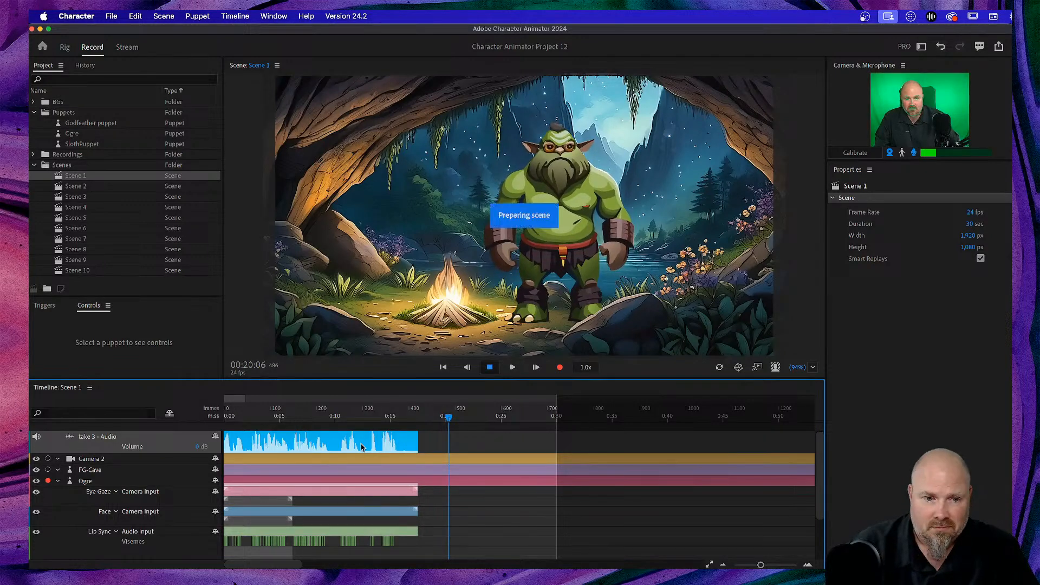
{"action": "key", "text": "Delete"}
Return to the start of Scene 1, select the Ogre track, and record another performance take to 00:18:00
{"action": "key", "text": "Home"}
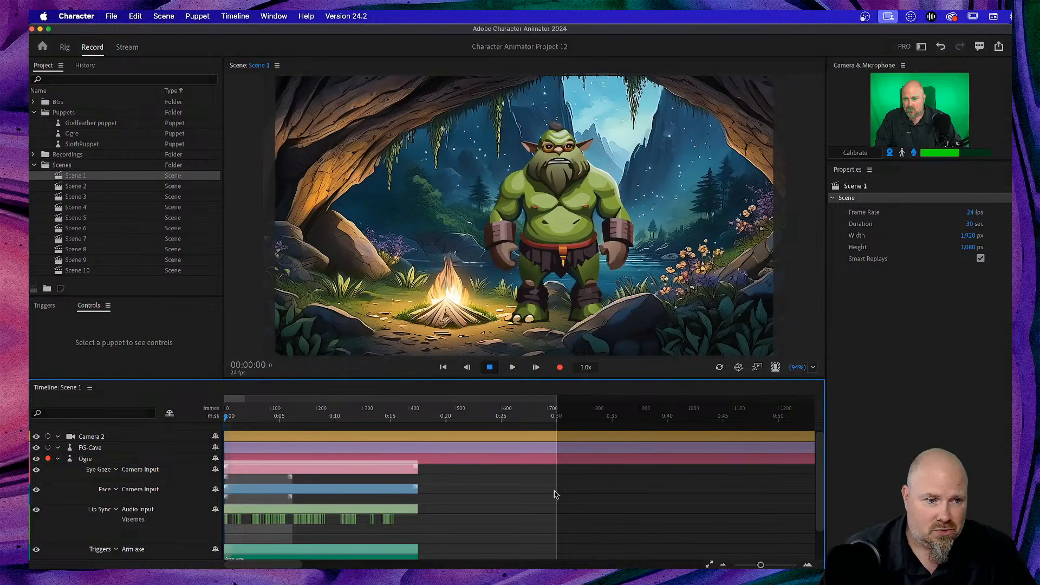
{"action": "left_click", "coordinate": [86, 459]}
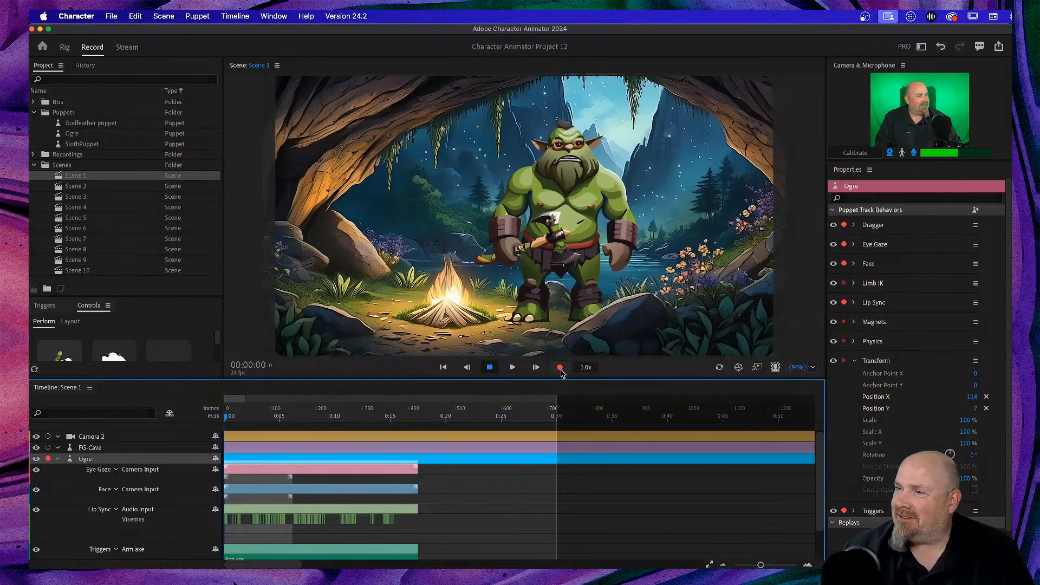
{"action": "left_click", "coordinate": [561, 369]}
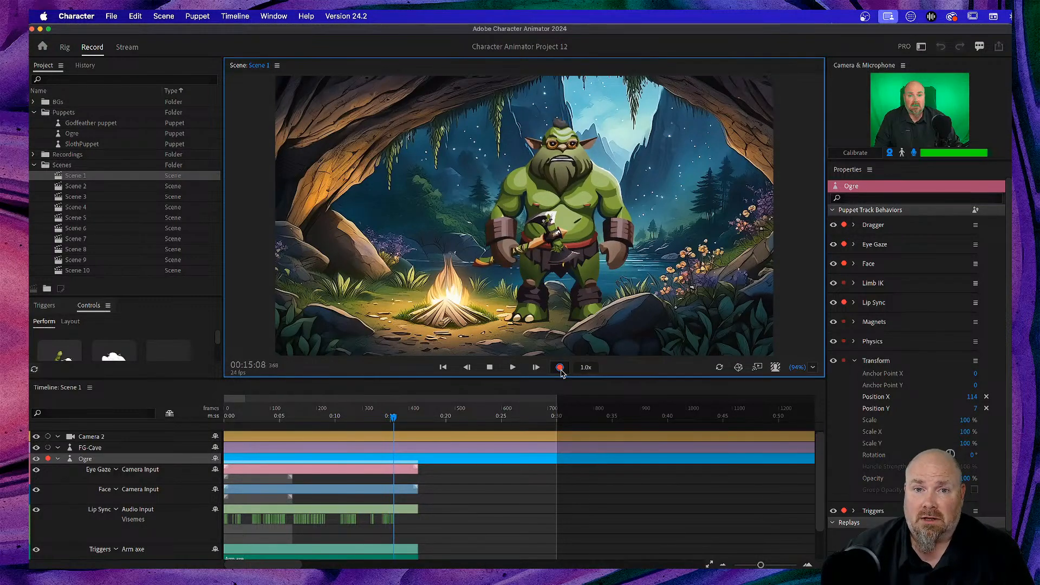
{"action": "left_click", "coordinate": [561, 368]}
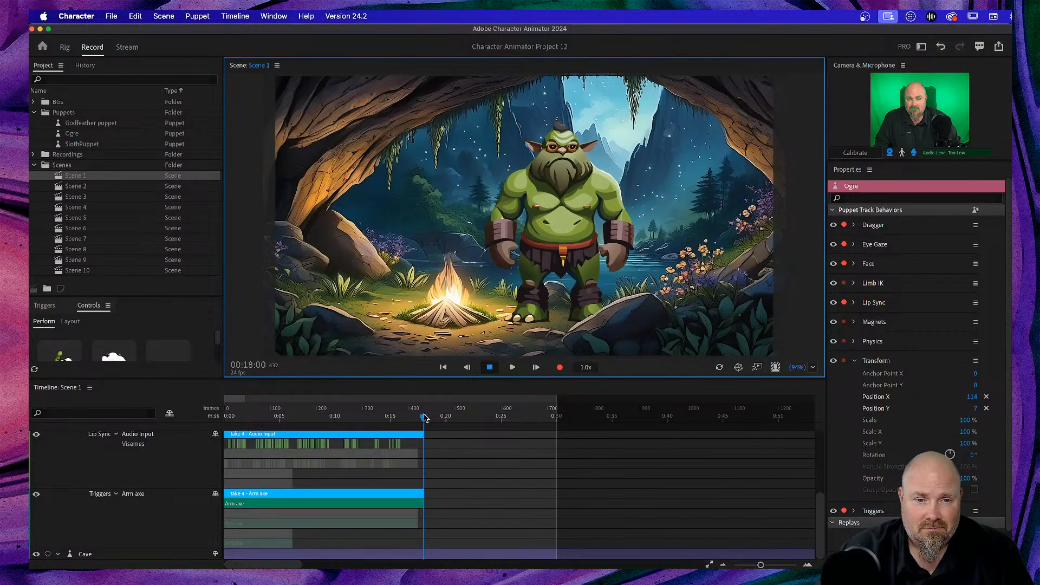
Play back take 4 from the start to 00:17:23, and turn off the microphone input
{"action": "left_click_drag", "start_coordinate": [423, 418], "coordinate": [212, 419]}
{"action": "scroll", "coordinate": [305, 467], "scroll_direction": "up", "scroll_amount": 5}
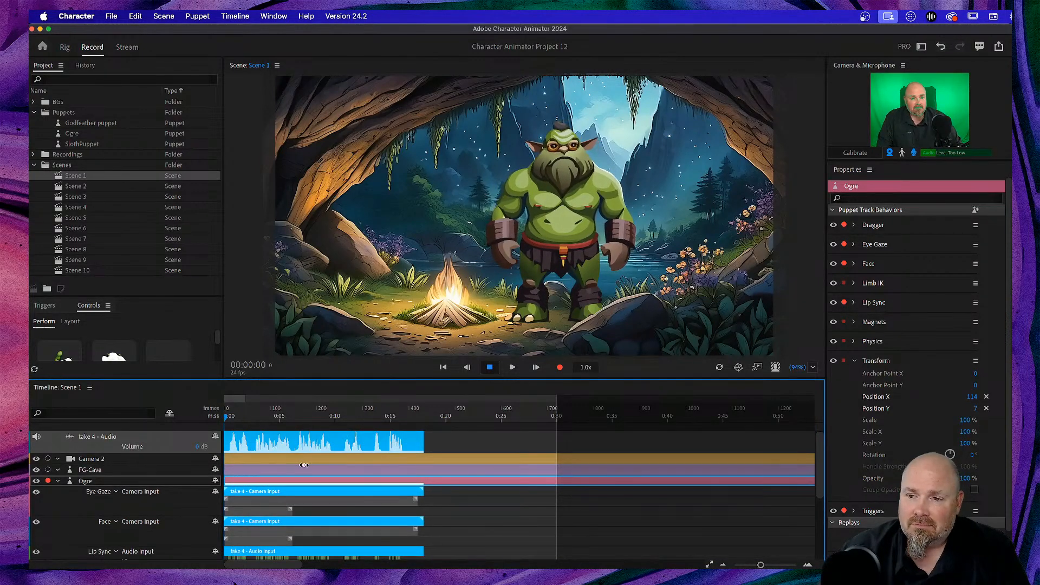
{"action": "key", "text": "space"}
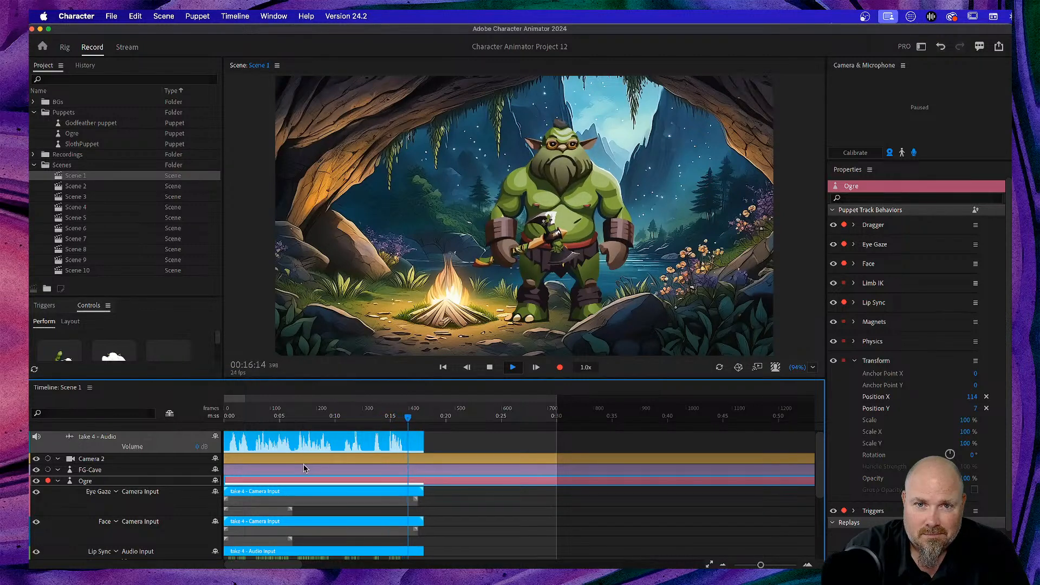
{"action": "key", "text": "space"}
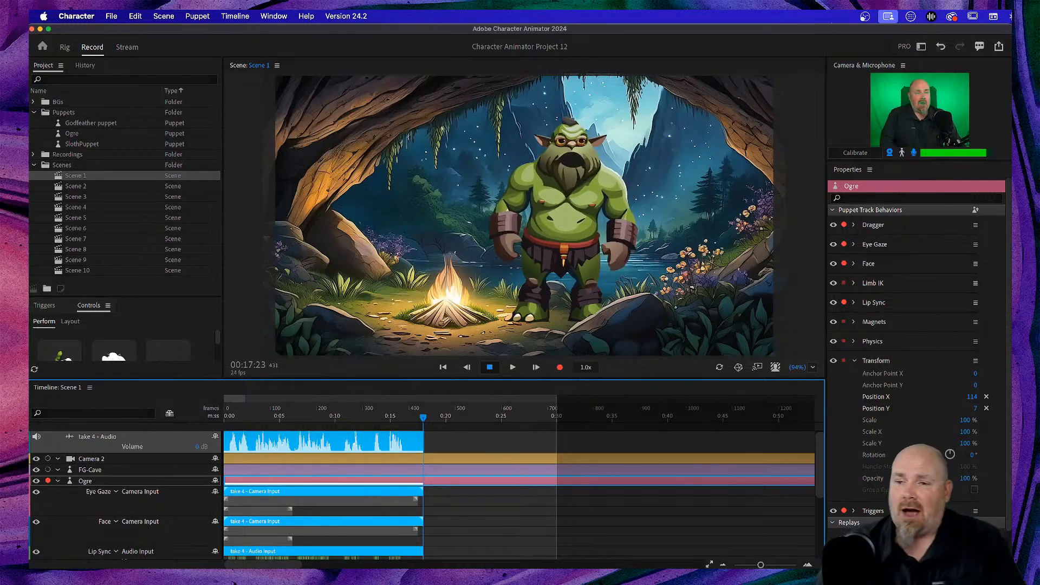
{"action": "left_click", "coordinate": [914, 153]}
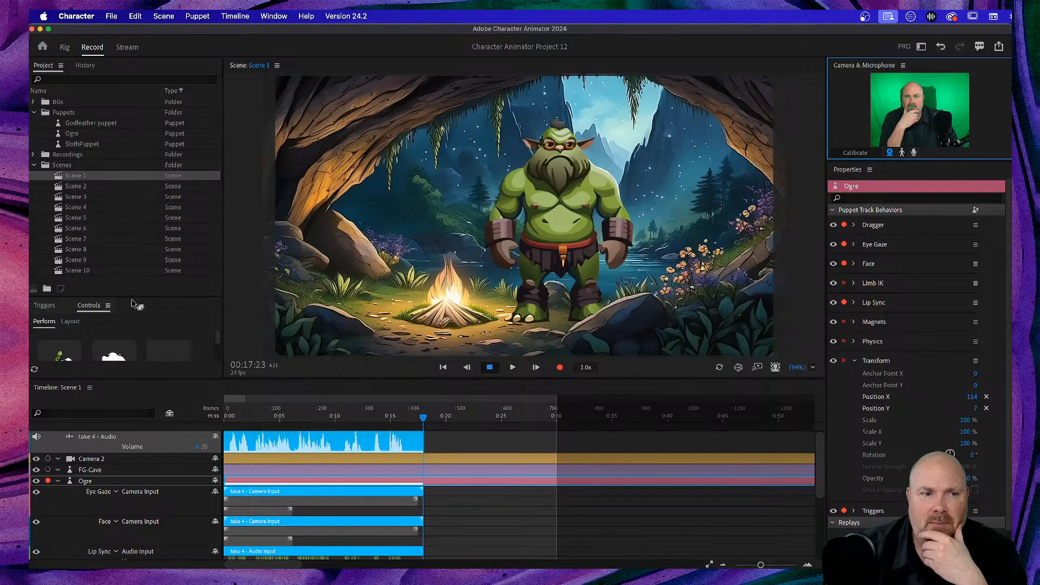
Enlarge the Controls area to show all the Ogre's trigger thumbnails, and return Scene 1 to its start
{"action": "left_click_drag", "start_coordinate": [134, 296], "coordinate": [139, 210]}
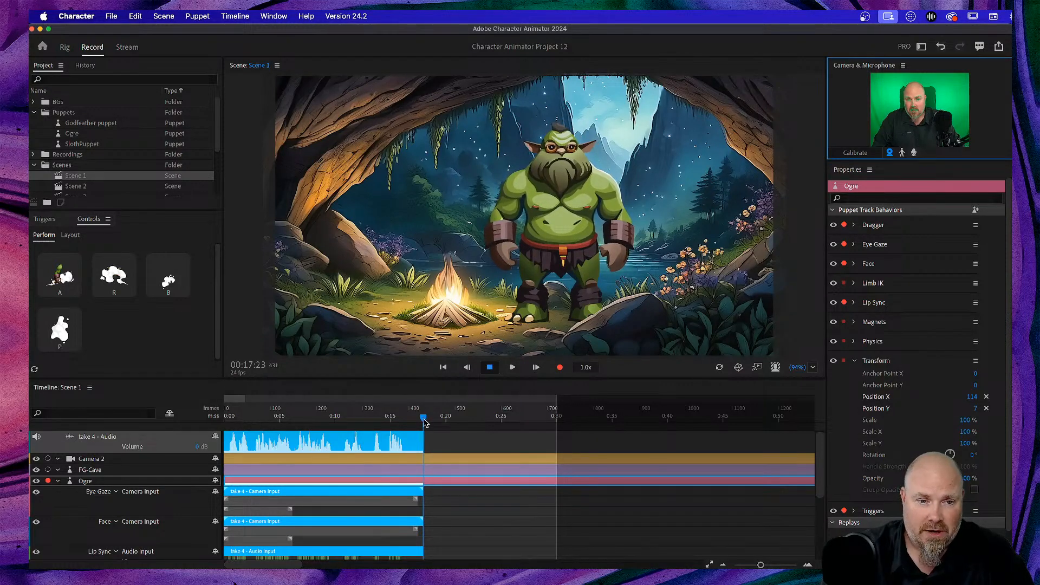
{"action": "left_click_drag", "start_coordinate": [426, 422], "coordinate": [366, 422]}
{"action": "key", "text": "Home"}
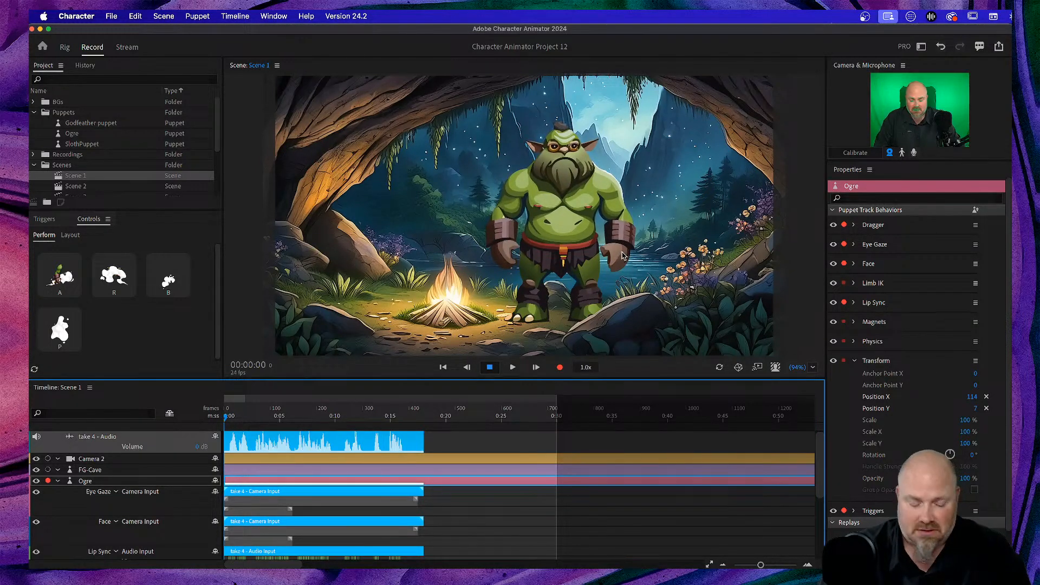
Turn on the Ogre's axe trigger, grab the right wrist, and record a take from the start to 00:06:20
{"action": "key", "text": "a"}
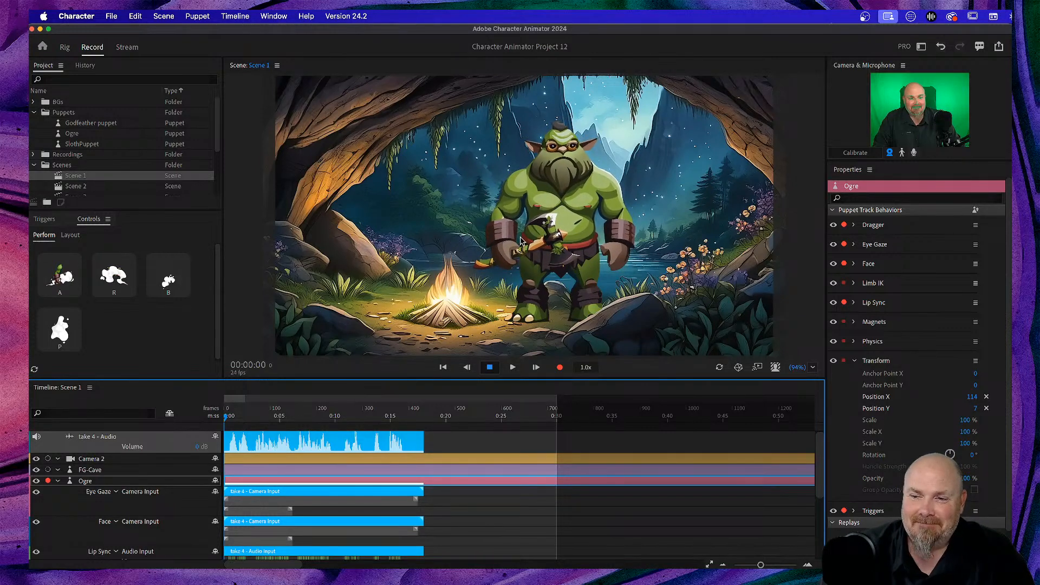
{"action": "left_click", "coordinate": [501, 261]}
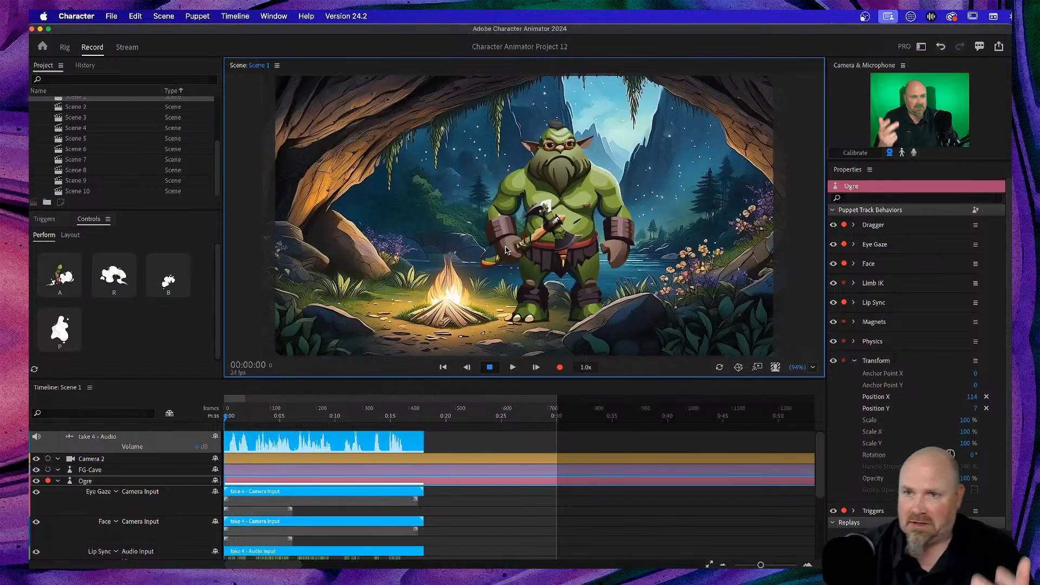
{"action": "left_click", "coordinate": [560, 368]}
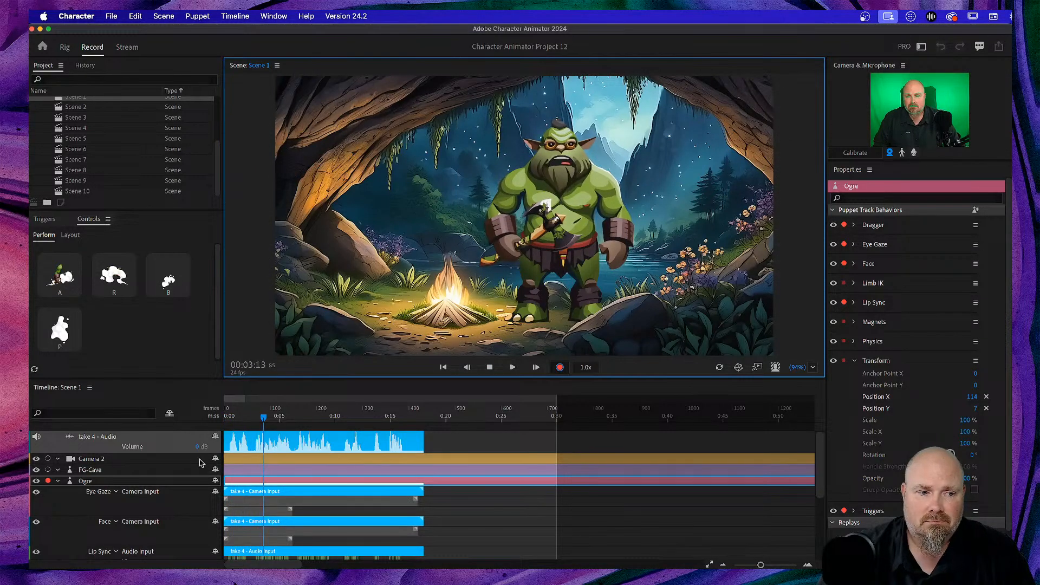
{"action": "left_click", "coordinate": [490, 368]}
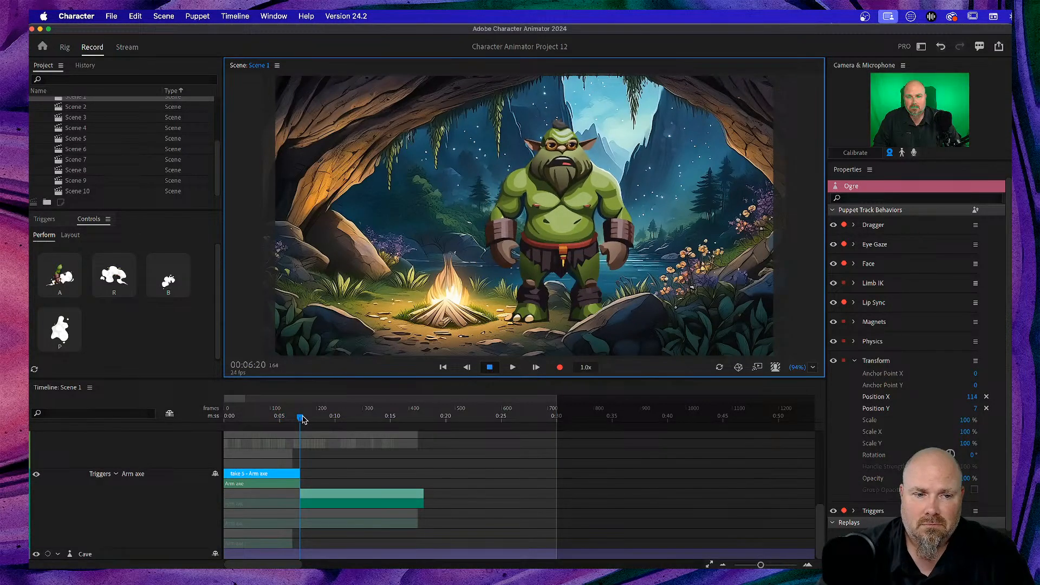
Play back take 5 with the axe from the start of Scene 1
{"action": "left_click_drag", "start_coordinate": [300, 420], "coordinate": [192, 422]}
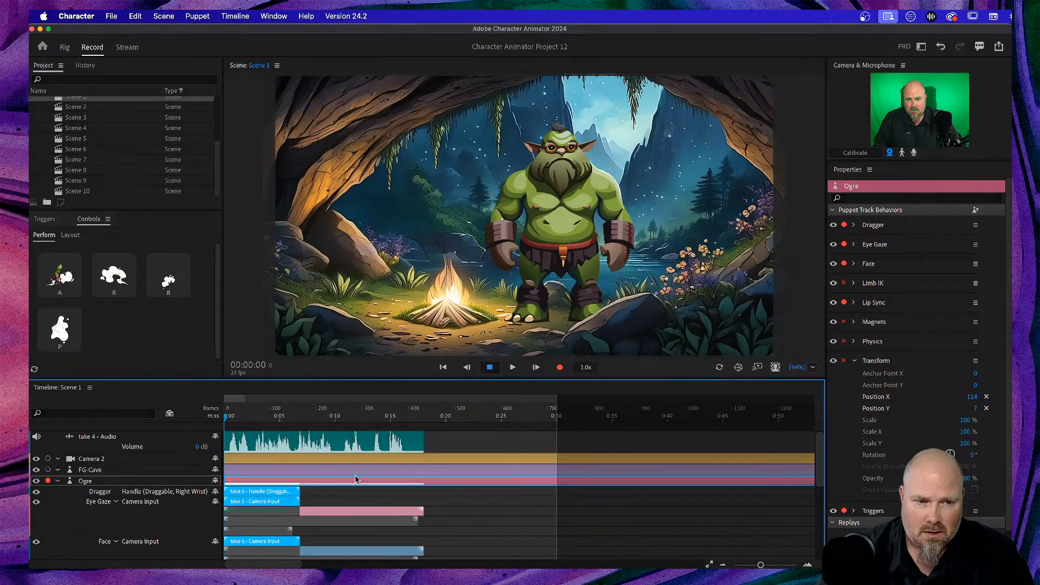
{"action": "key", "text": "space"}
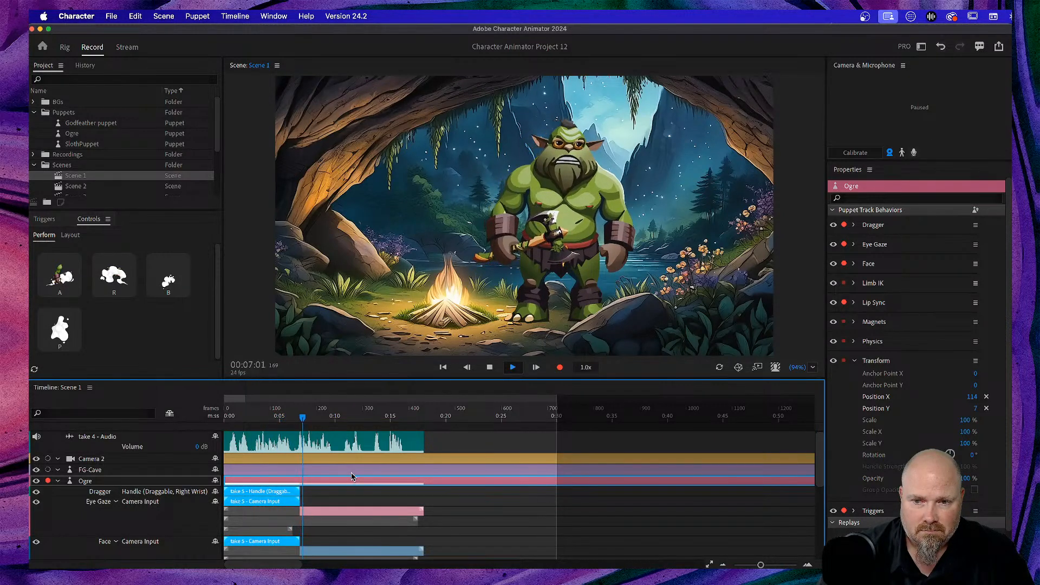
{"action": "key", "text": "space"}
Return to the start, recalibrate the camera pose, and record a new Face and Eye Gaze take for the Ogre to 00:18:22
{"action": "left_click_drag", "start_coordinate": [313, 422], "coordinate": [206, 419]}
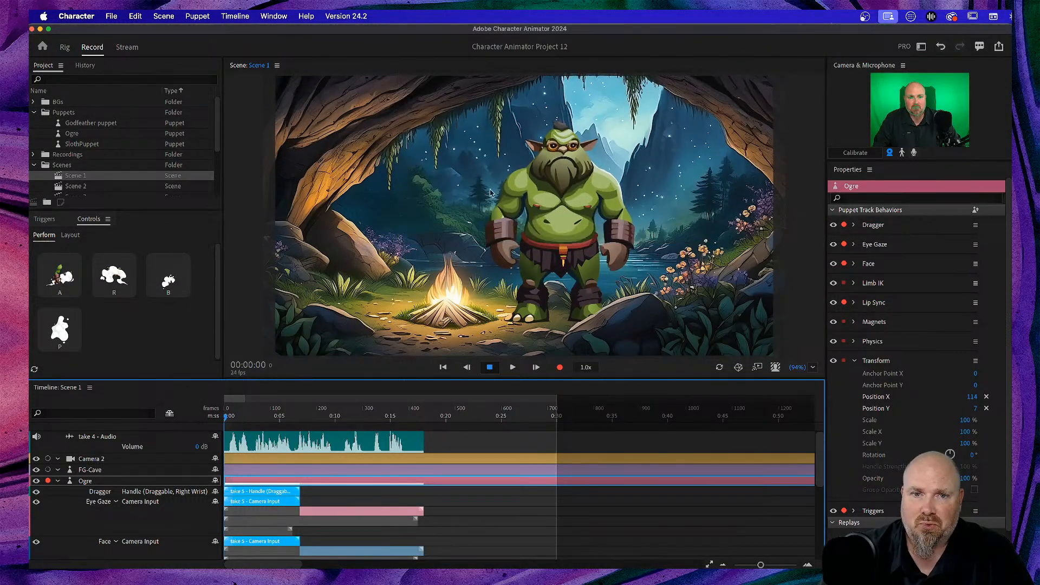
{"action": "left_click", "coordinate": [852, 154]}
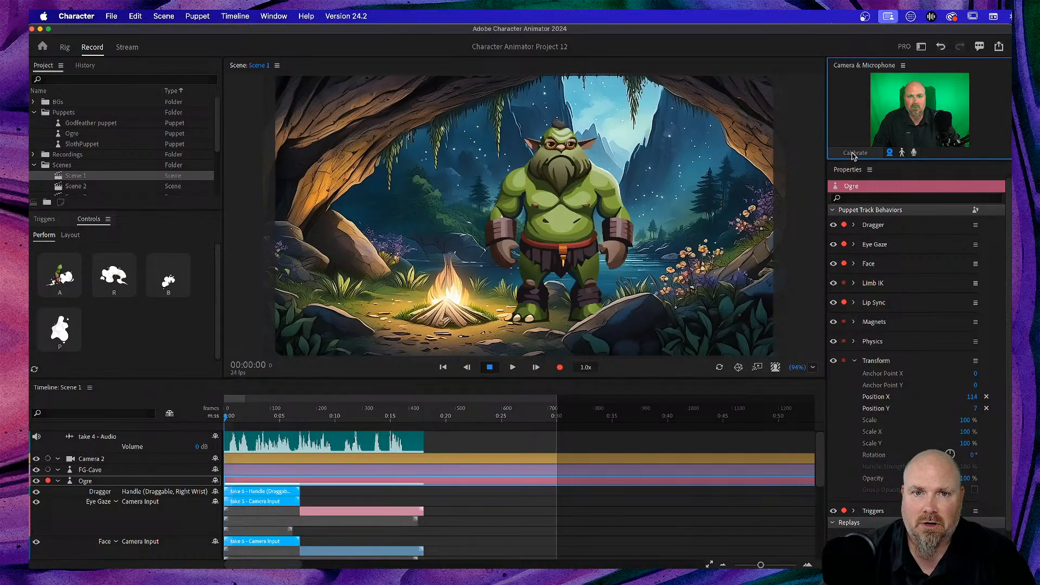
{"action": "left_click", "coordinate": [561, 368]}
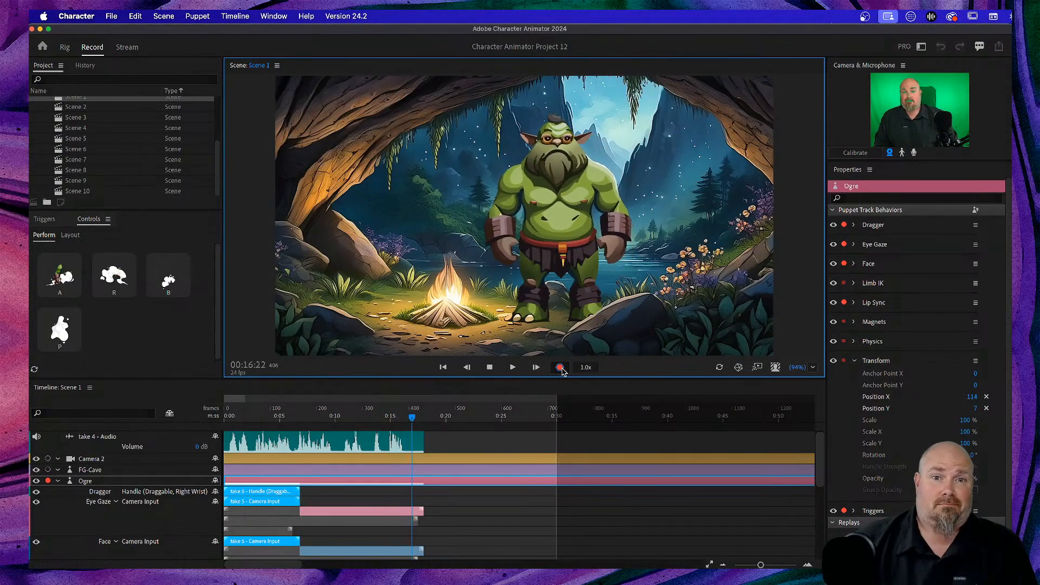
{"action": "left_click", "coordinate": [491, 368]}
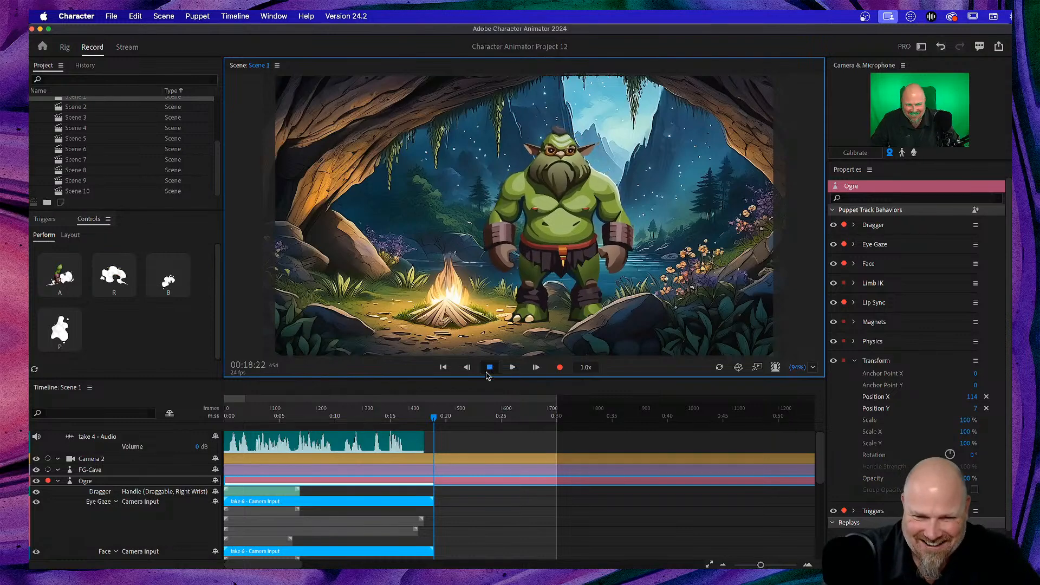
Turn off the camera input and play back take 6 from the start of Scene 1 to 00:17:14
{"action": "left_click_drag", "start_coordinate": [437, 421], "coordinate": [166, 438]}
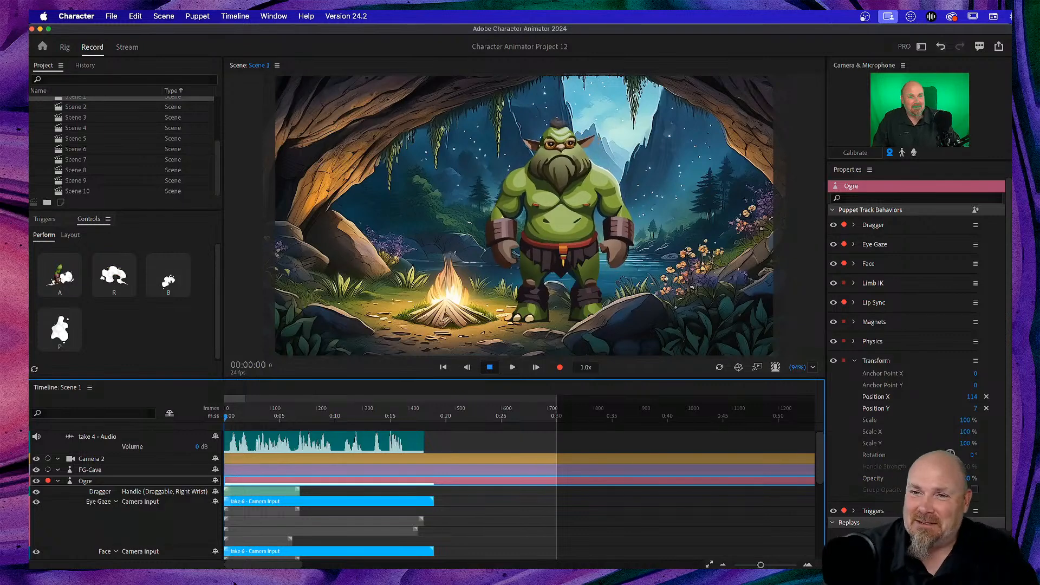
{"action": "left_click", "coordinate": [889, 154]}
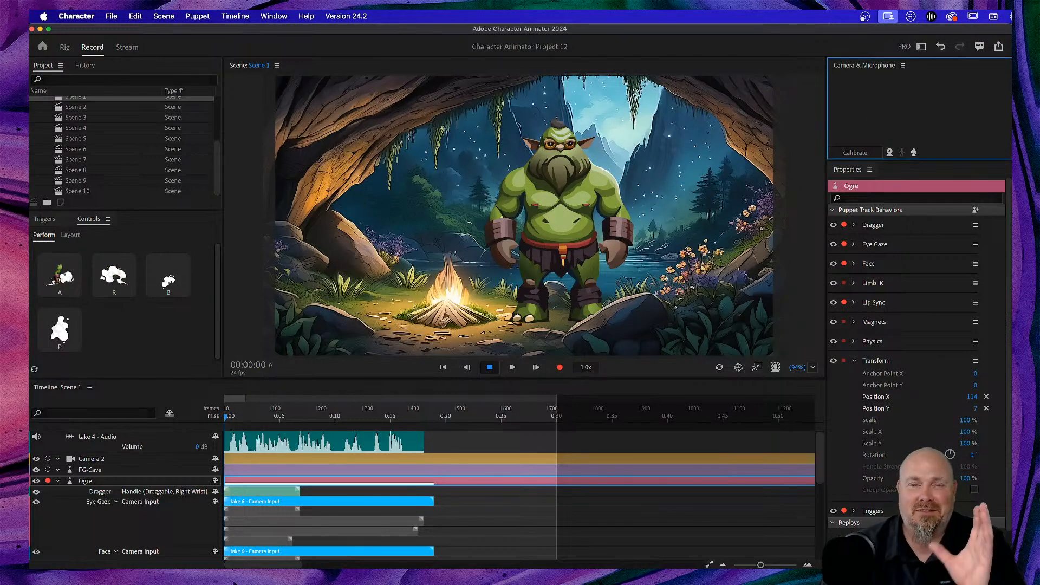
{"action": "key", "text": "space"}
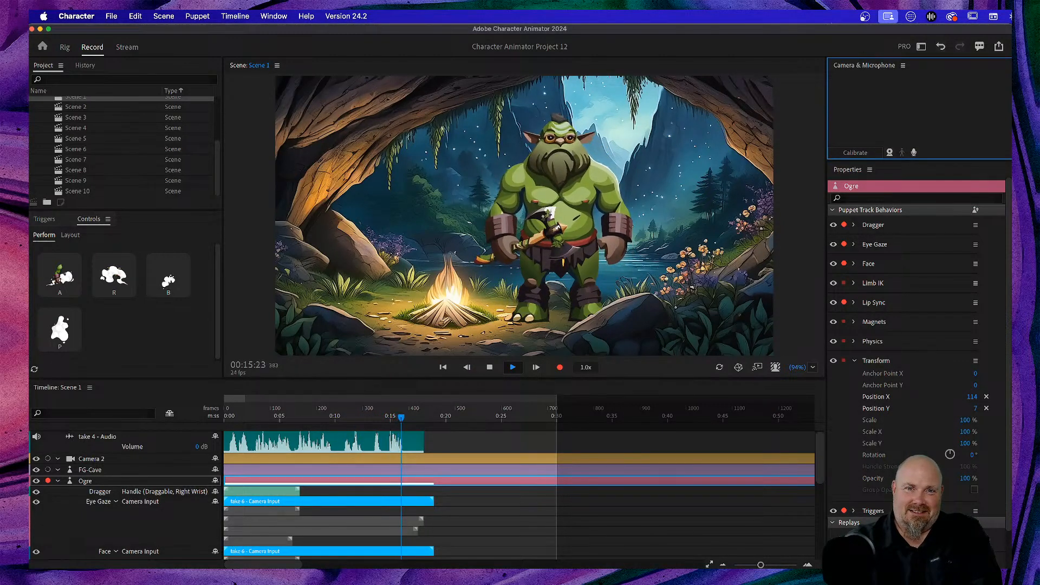
{"action": "key", "text": "space"}
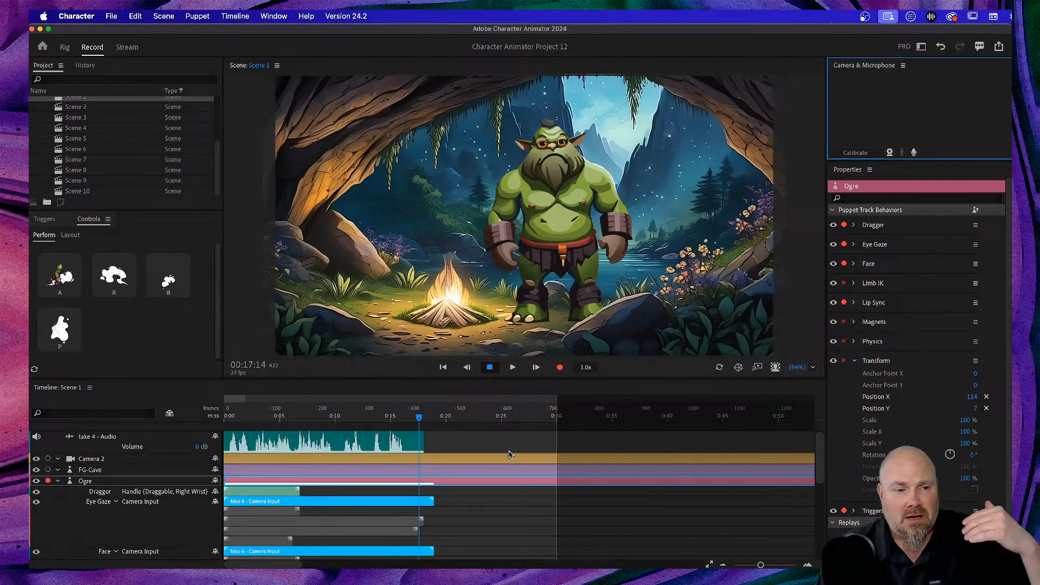
Return to the start of Scene 1 with the Arm axe trigger turned on, and enlarge the scene view over the timeline
{"action": "left_click_drag", "start_coordinate": [420, 421], "coordinate": [212, 428]}
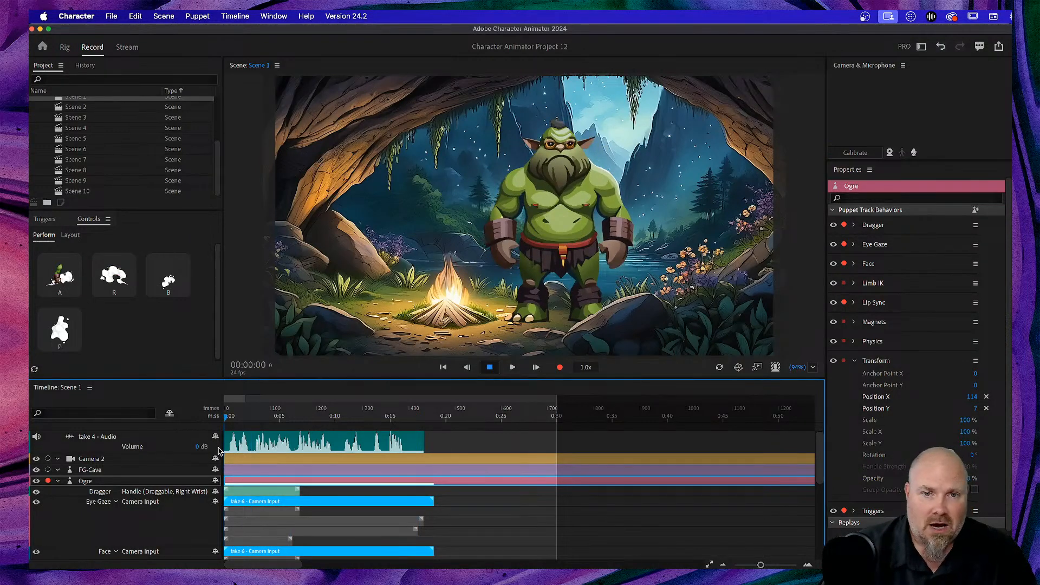
{"action": "left_click", "coordinate": [60, 278]}
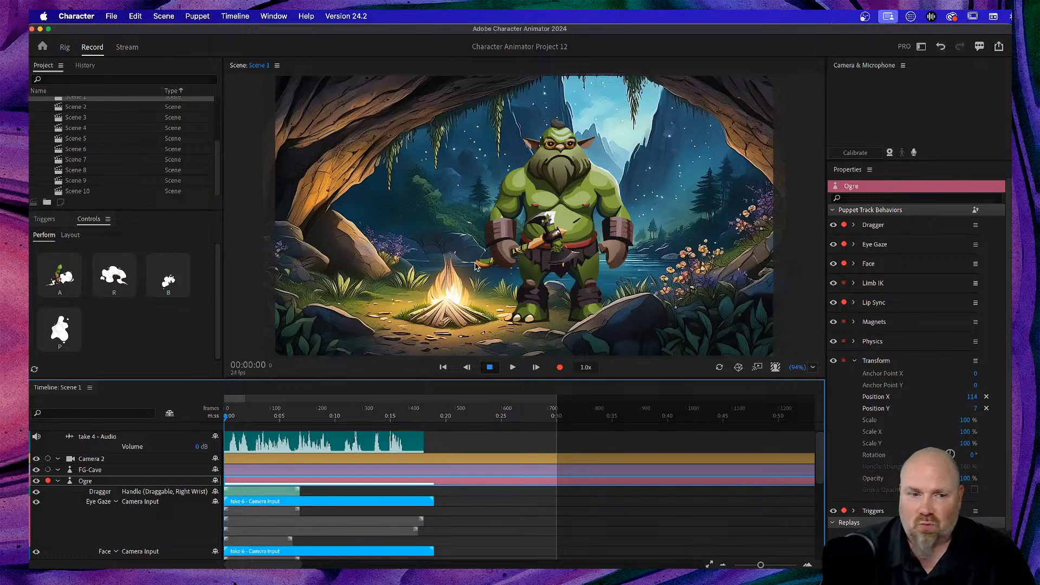
{"action": "scroll", "coordinate": [160, 451], "scroll_direction": "down", "scroll_amount": 8}
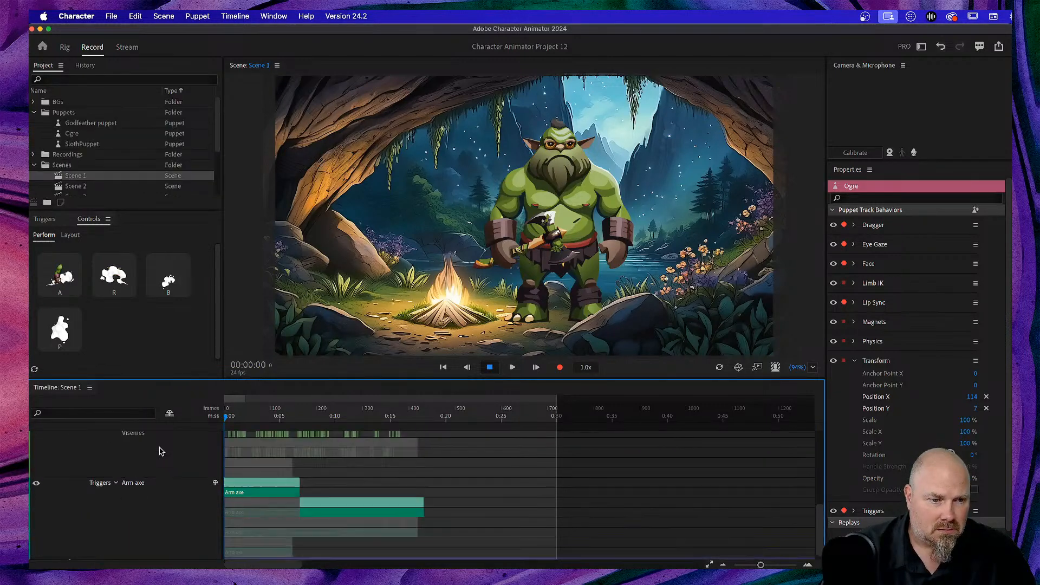
{"action": "scroll", "coordinate": [160, 451], "scroll_direction": "up", "scroll_amount": 8}
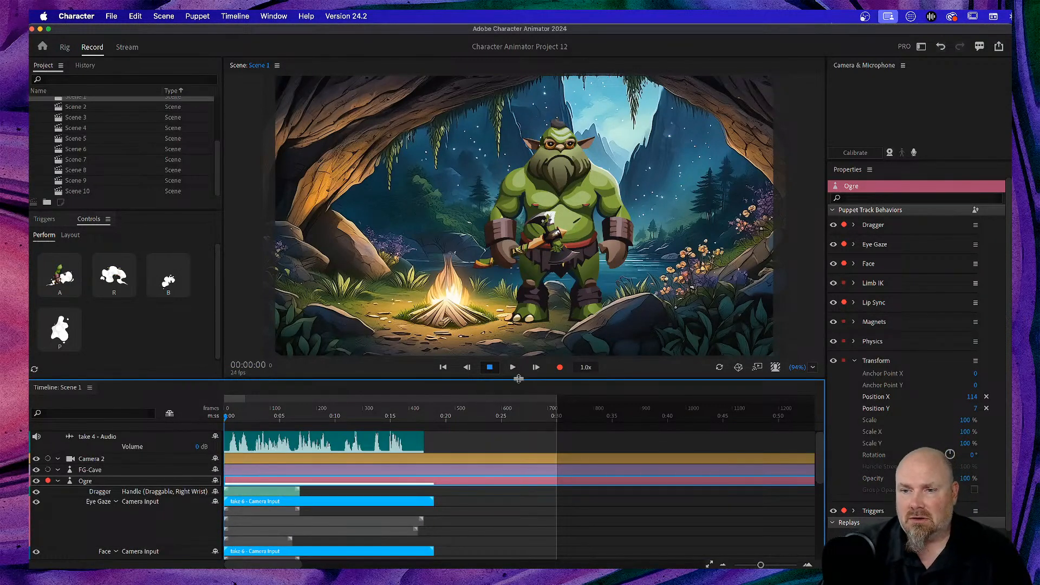
{"action": "left_click_drag", "start_coordinate": [523, 379], "coordinate": [523, 428]}
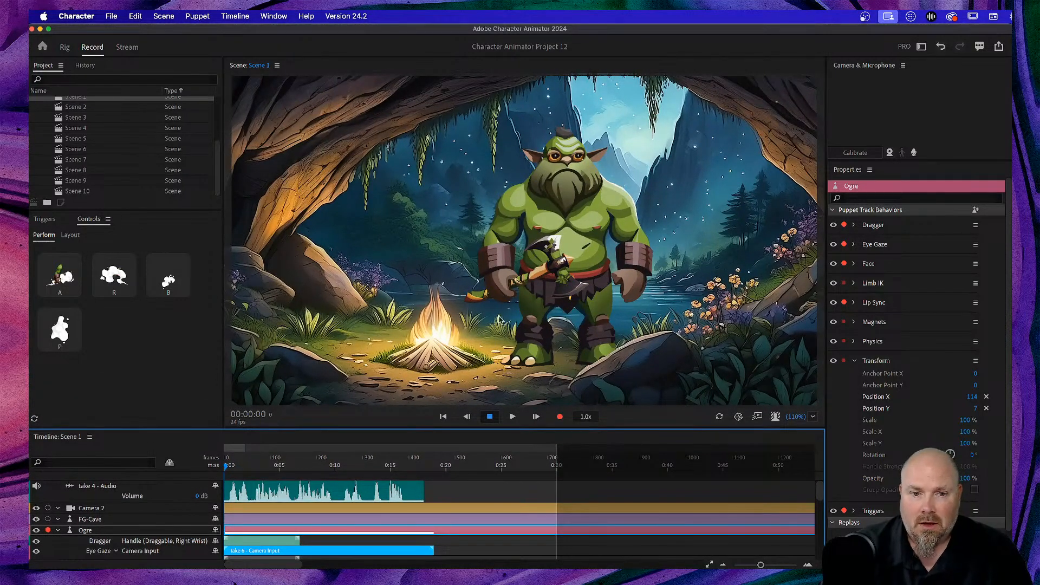
Record a take of the axe arm to 00:18:02 while moving the Ogre's Right Wrist handle
{"action": "left_click", "coordinate": [560, 417]}
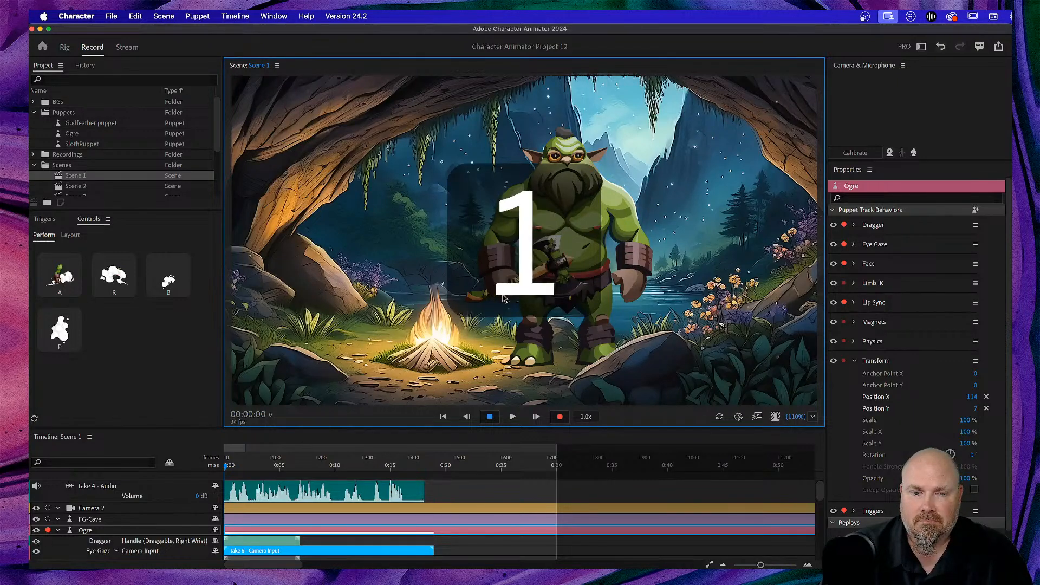
{"action": "mouse_move", "coordinate": [512, 294]}
{"action": "left_mouse_down"}
{"action": "mouse_move", "coordinate": [436, 293]}
{"action": "mouse_move", "coordinate": [515, 287]}
{"action": "mouse_move", "coordinate": [472, 292]}
{"action": "mouse_move", "coordinate": [487, 314]}
{"action": "mouse_move", "coordinate": [452, 317]}
{"action": "mouse_move", "coordinate": [487, 304]}
{"action": "left_mouse_up"}
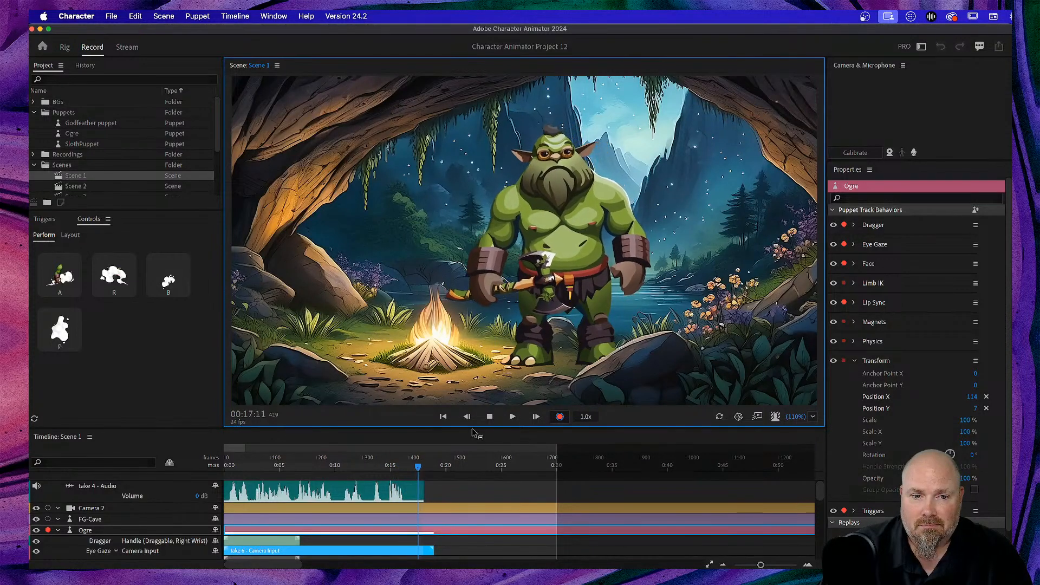
{"action": "left_click", "coordinate": [491, 417]}
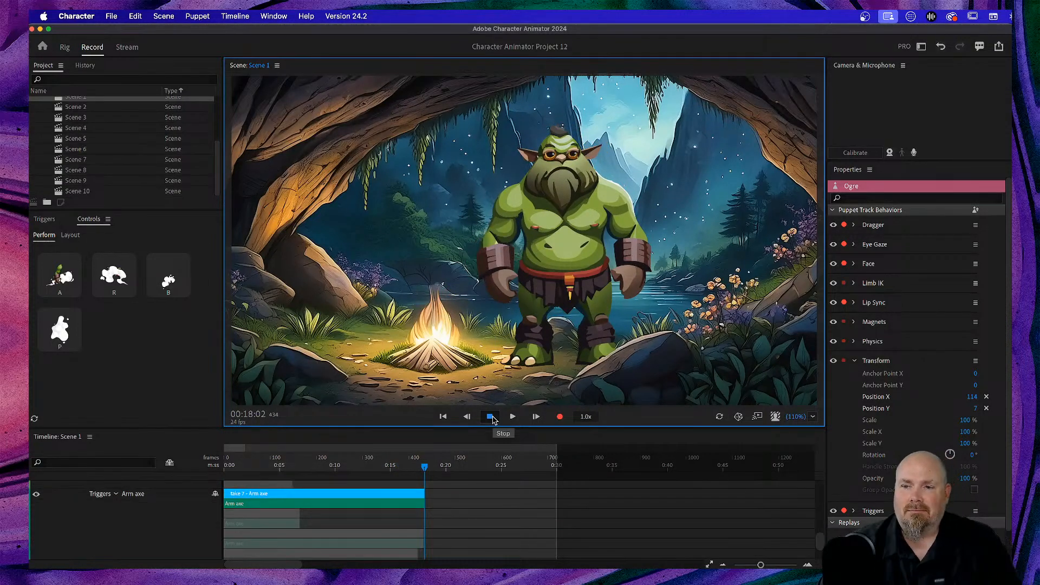
Play back the axe arm's take 7 from the start of Scene 1 to 00:17:03
{"action": "left_click_drag", "start_coordinate": [425, 471], "coordinate": [183, 482]}
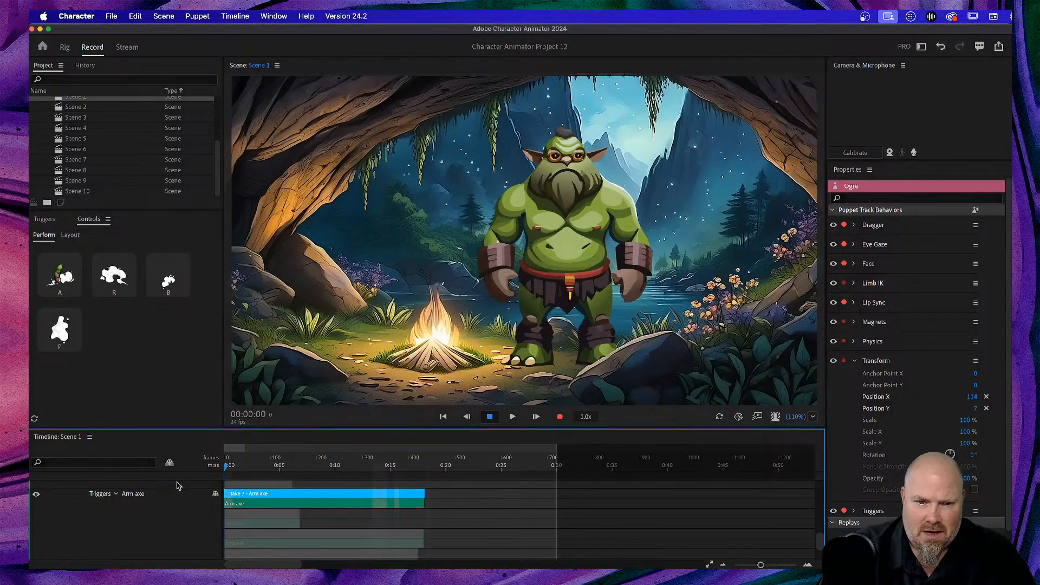
{"action": "key", "text": "space"}
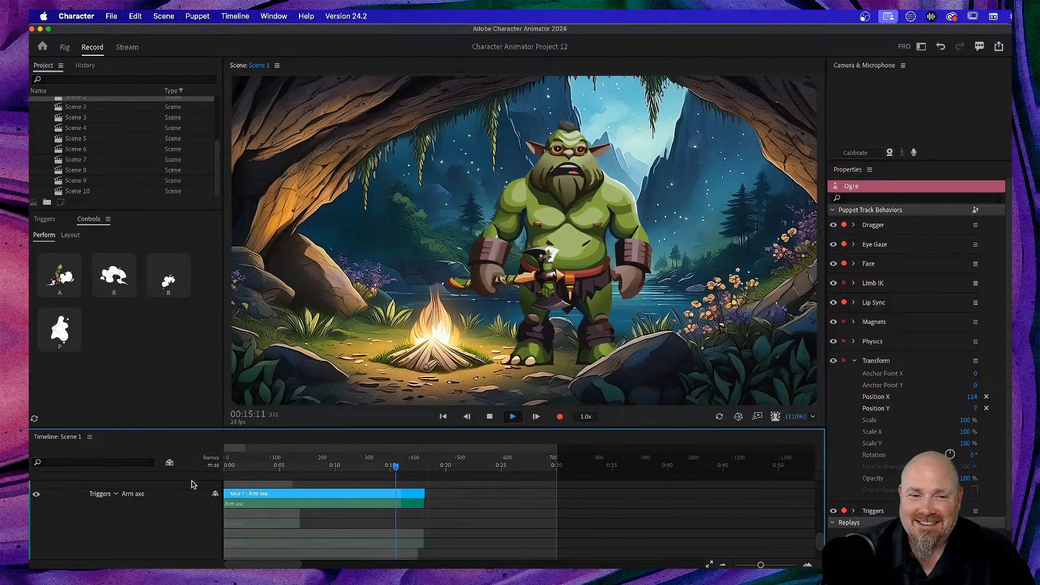
{"action": "key", "text": "space"}
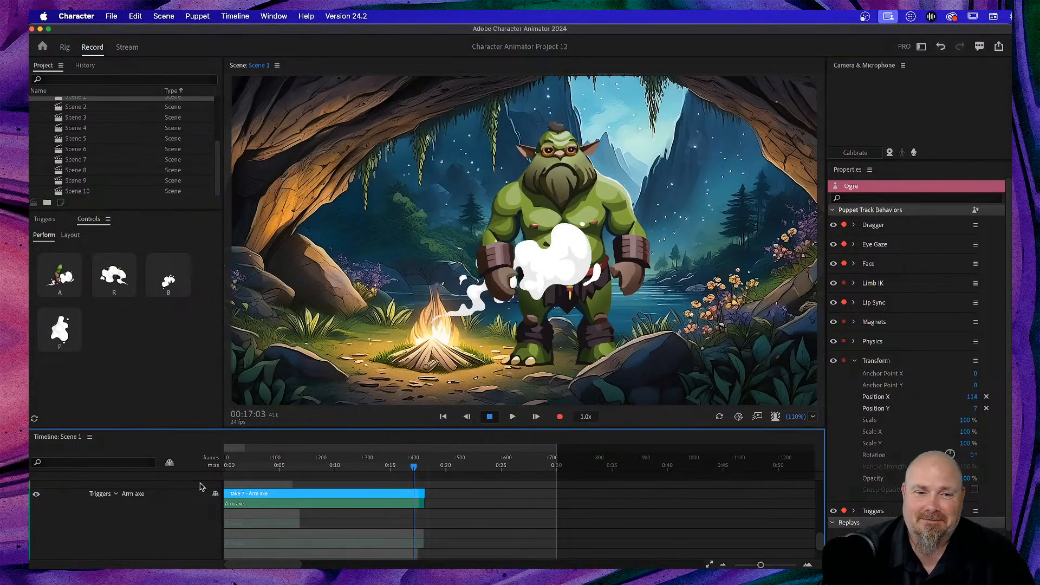
Return to the start and record a take to 00:18:00 while moving the Ogre's Left Wrist handle
{"action": "left_click_drag", "start_coordinate": [415, 469], "coordinate": [157, 497]}
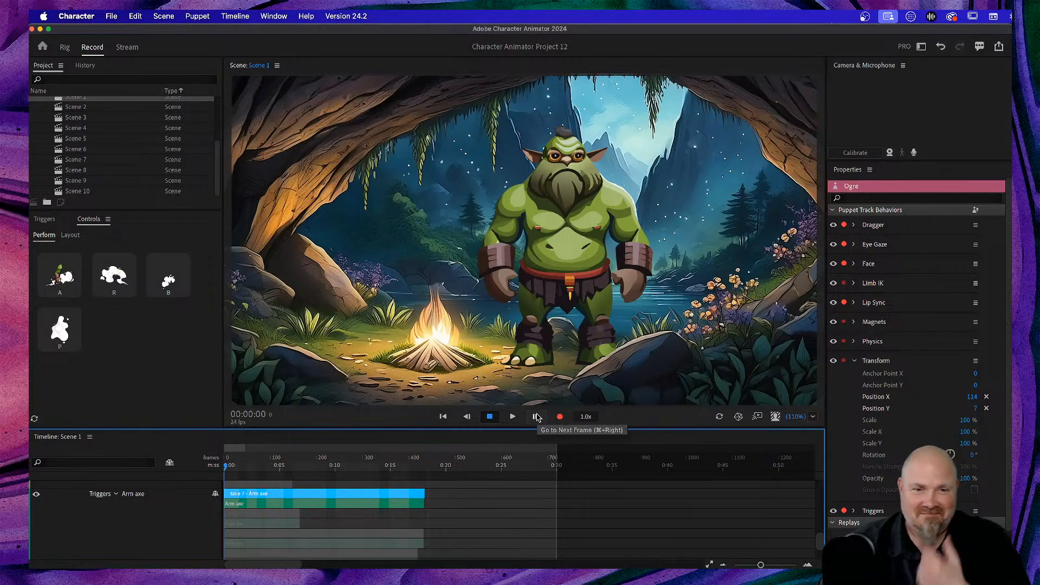
{"action": "left_click", "coordinate": [560, 418]}
{"action": "left_click", "coordinate": [560, 418]}
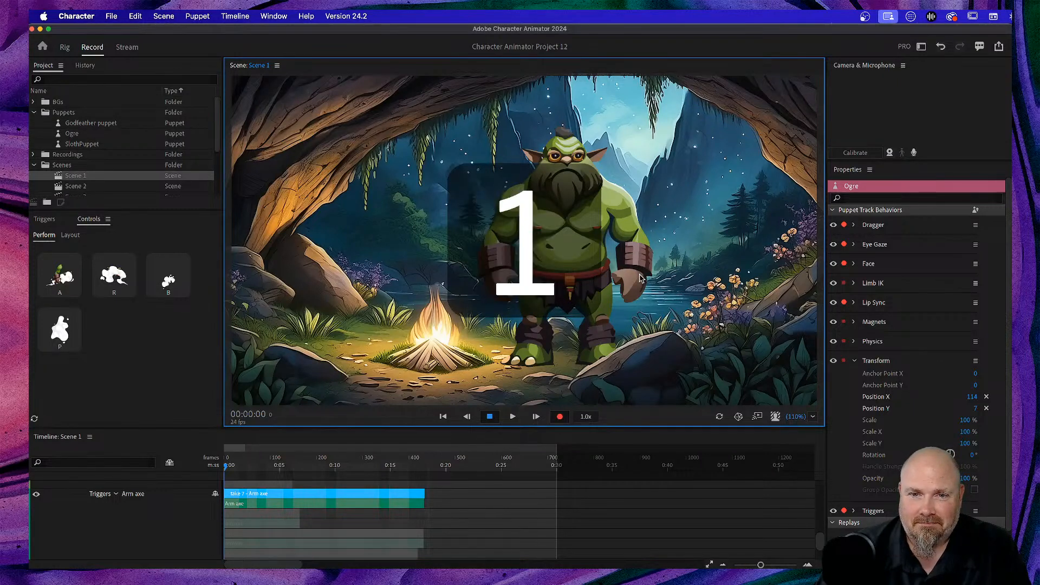
{"action": "mouse_move", "coordinate": [640, 278]}
{"action": "left_mouse_down"}
{"action": "mouse_move", "coordinate": [687, 240]}
{"action": "mouse_move", "coordinate": [658, 271]}
{"action": "mouse_move", "coordinate": [601, 248]}
{"action": "mouse_move", "coordinate": [671, 259]}
{"action": "mouse_move", "coordinate": [652, 272]}
{"action": "mouse_move", "coordinate": [672, 257]}
{"action": "mouse_move", "coordinate": [623, 274]}
{"action": "mouse_move", "coordinate": [651, 246]}
{"action": "mouse_move", "coordinate": [610, 306]}
{"action": "mouse_move", "coordinate": [642, 277]}
{"action": "left_mouse_up"}
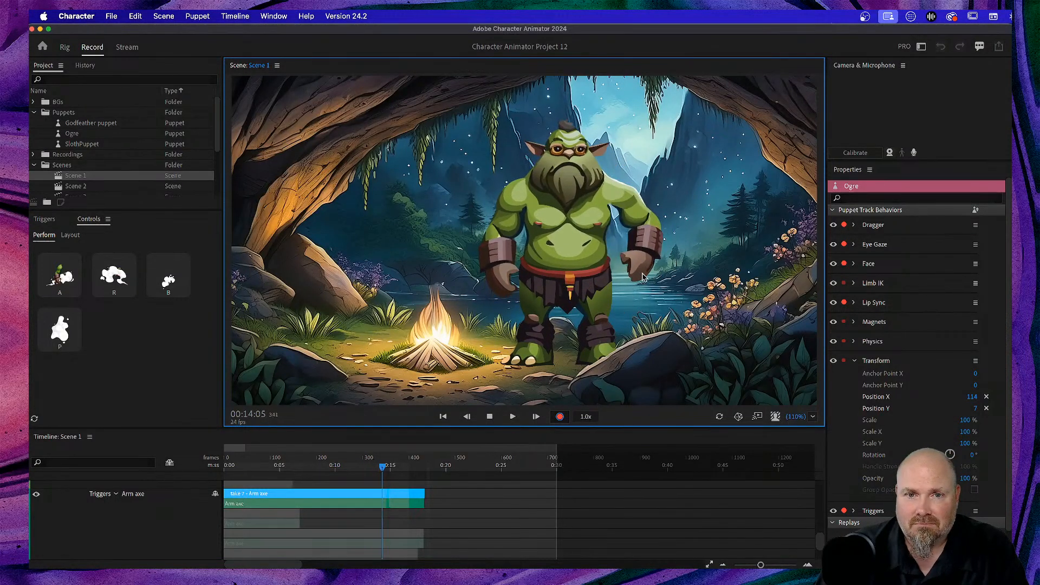
{"action": "left_click", "coordinate": [492, 418]}
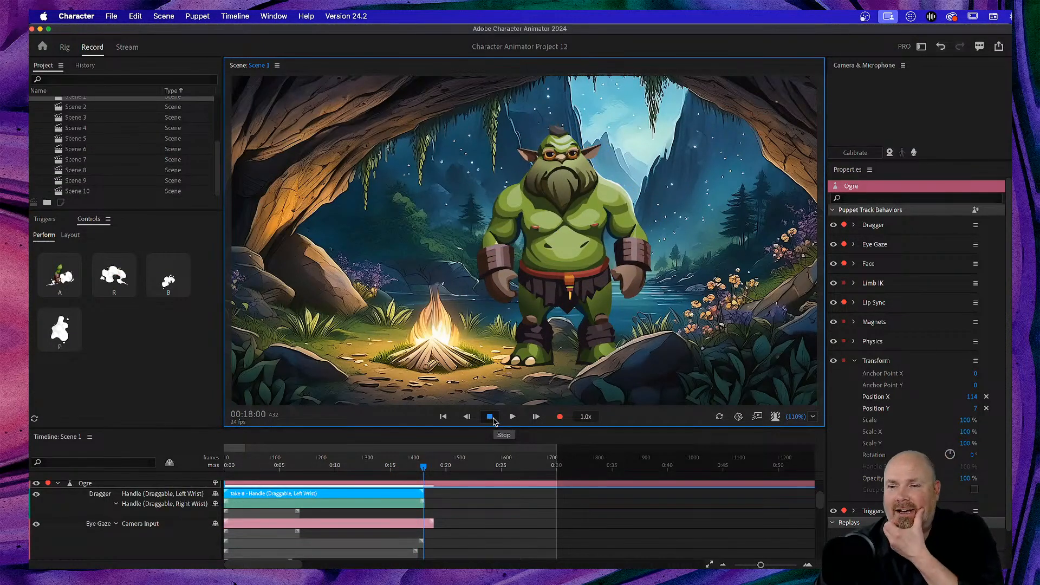
Play back the Left Wrist take from the start to 00:13:18, and return Scene 1 to its start
{"action": "left_click_drag", "start_coordinate": [425, 471], "coordinate": [228, 470]}
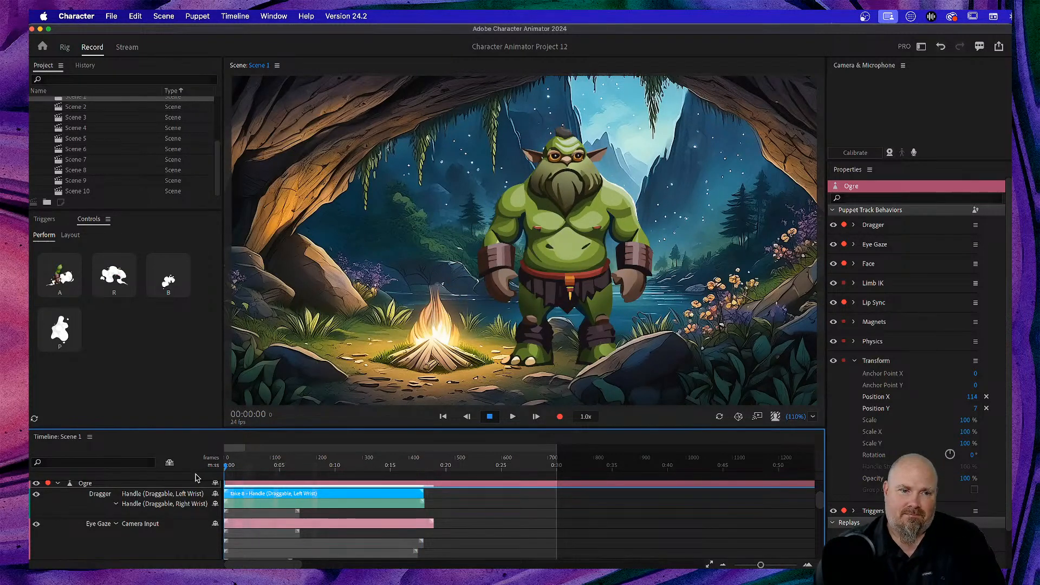
{"action": "key", "text": "space"}
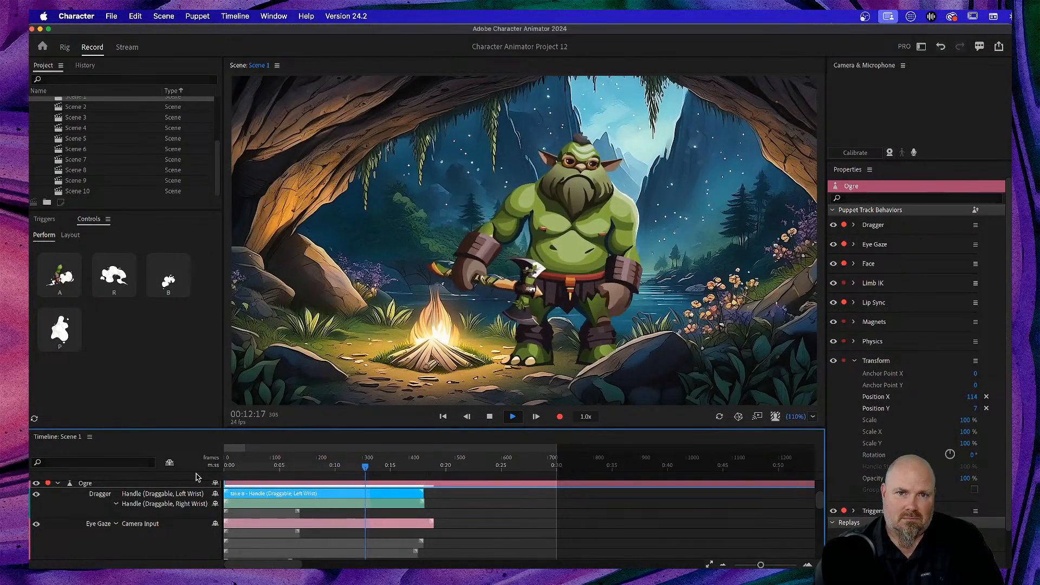
{"action": "key", "text": "space"}
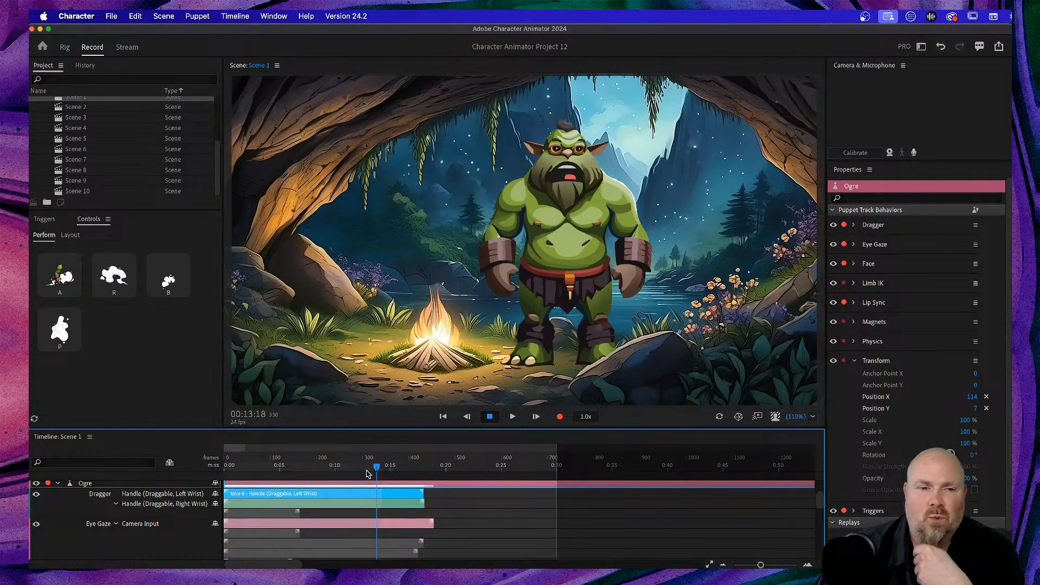
{"action": "left_click_drag", "start_coordinate": [376, 467], "coordinate": [192, 473]}
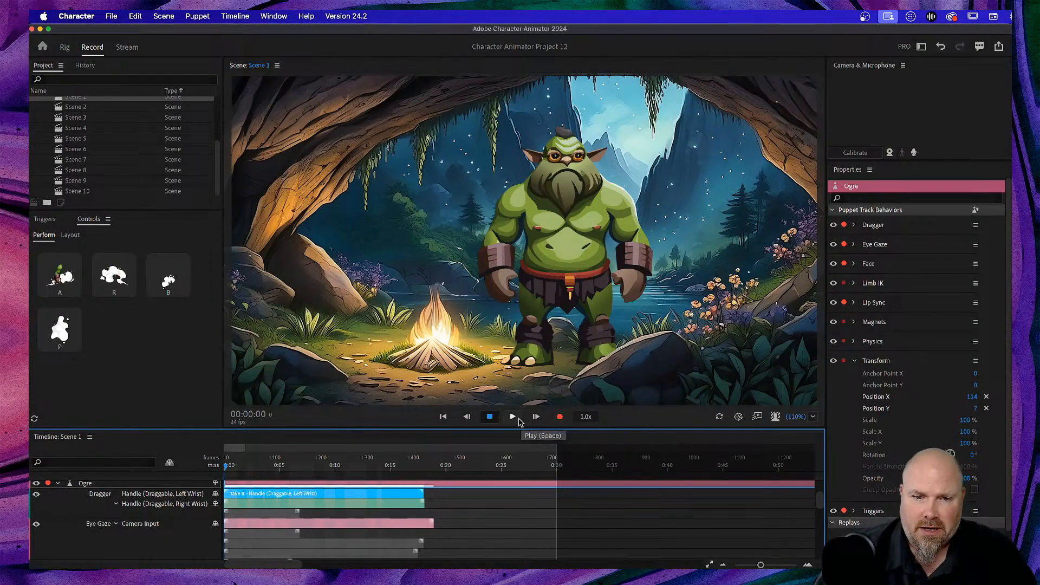
Record a new take from the start of Scene 1 to 00:18:05 while moving the Ogre's Left Wrist handle
{"action": "left_click", "coordinate": [560, 418]}
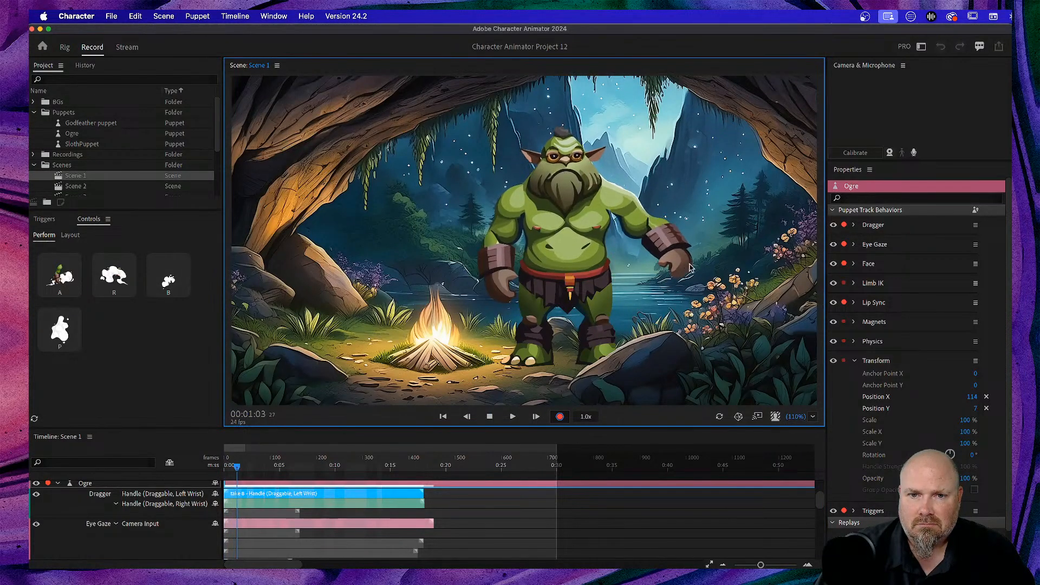
{"action": "mouse_move", "coordinate": [656, 290]}
{"action": "left_mouse_down"}
{"action": "mouse_move", "coordinate": [621, 282]}
{"action": "mouse_move", "coordinate": [617, 271]}
{"action": "mouse_move", "coordinate": [645, 274]}
{"action": "mouse_move", "coordinate": [635, 282]}
{"action": "mouse_move", "coordinate": [609, 245]}
{"action": "mouse_move", "coordinate": [620, 276]}
{"action": "mouse_move", "coordinate": [646, 267]}
{"action": "mouse_move", "coordinate": [642, 277]}
{"action": "mouse_move", "coordinate": [675, 280]}
{"action": "mouse_move", "coordinate": [665, 261]}
{"action": "mouse_move", "coordinate": [652, 287]}
{"action": "left_mouse_up"}
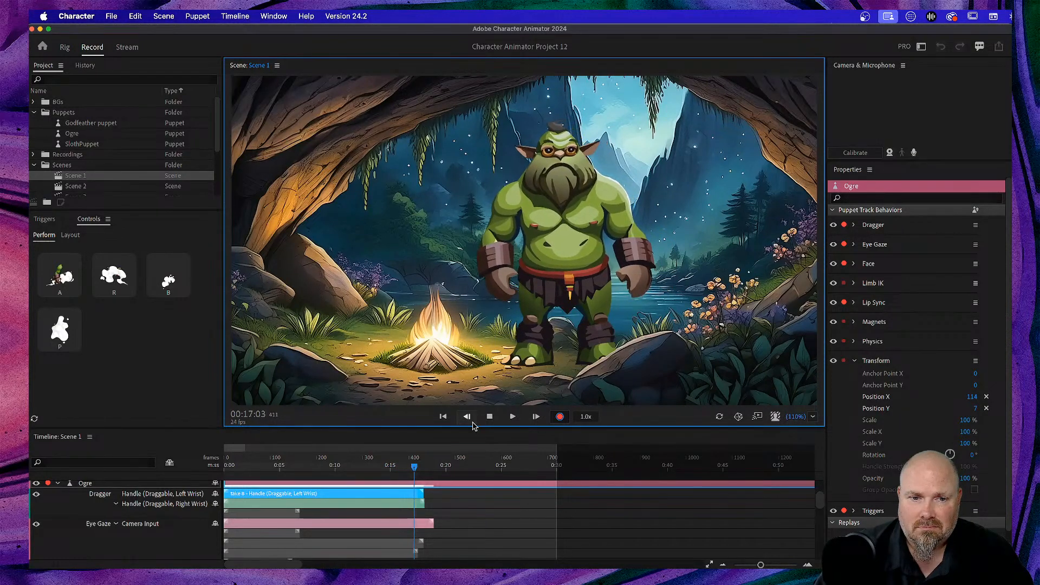
{"action": "left_click", "coordinate": [489, 417]}
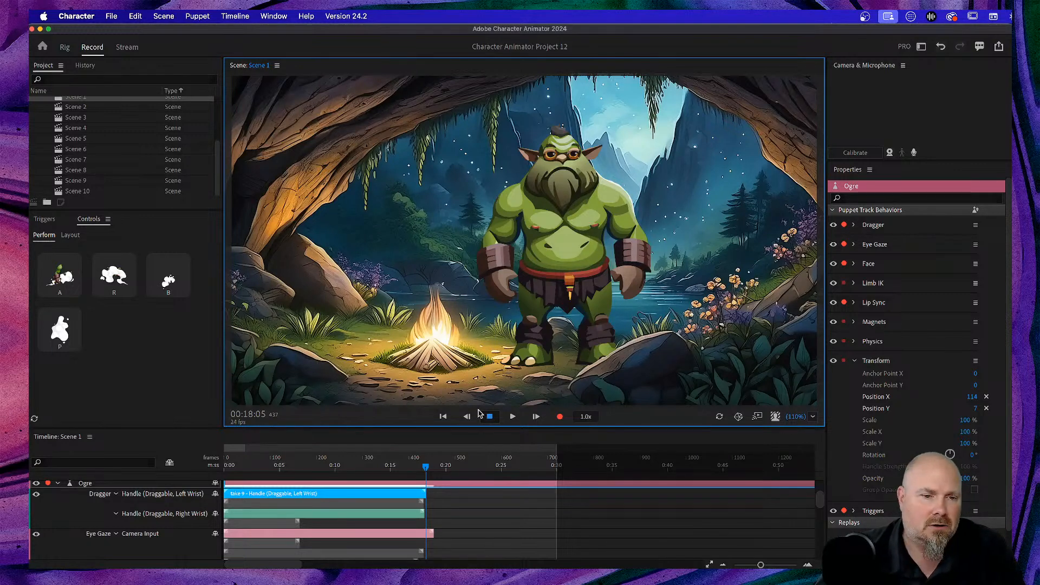
Play back the new Left Wrist take from the start of Scene 1 to 00:18:00
{"action": "left_click_drag", "start_coordinate": [426, 467], "coordinate": [183, 468]}
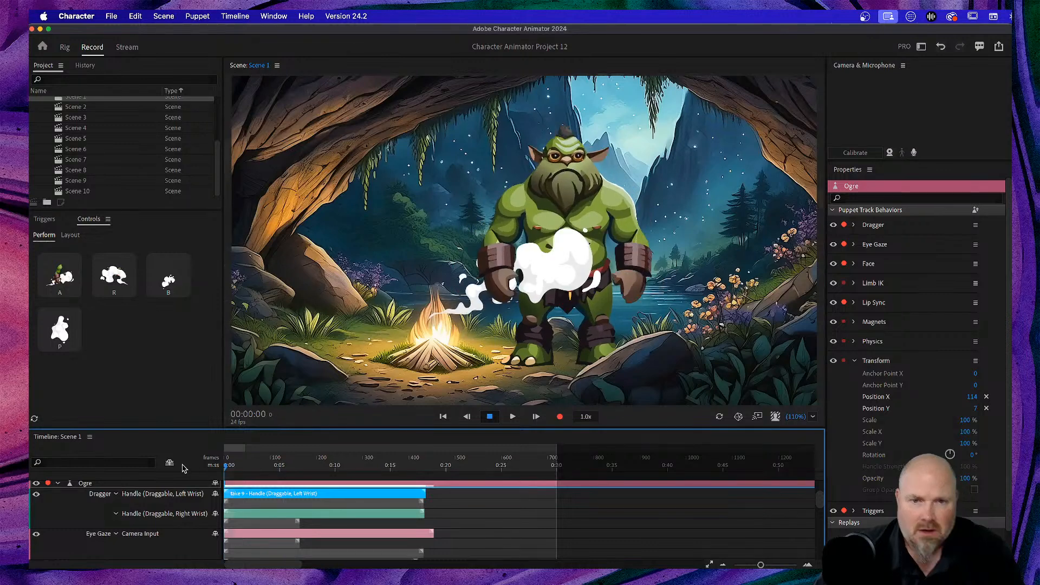
{"action": "key", "text": "space"}
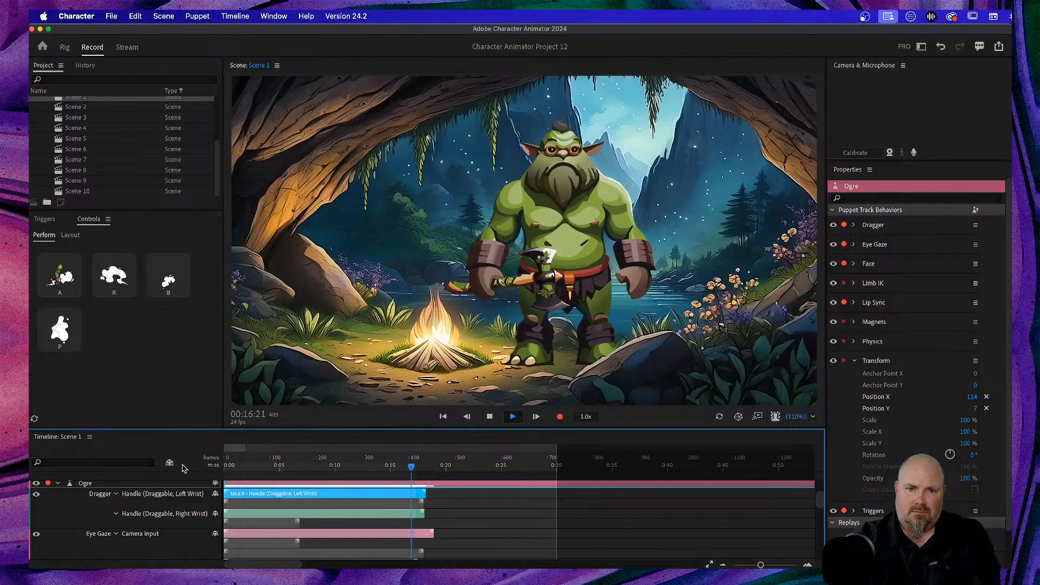
{"action": "key", "text": "space"}
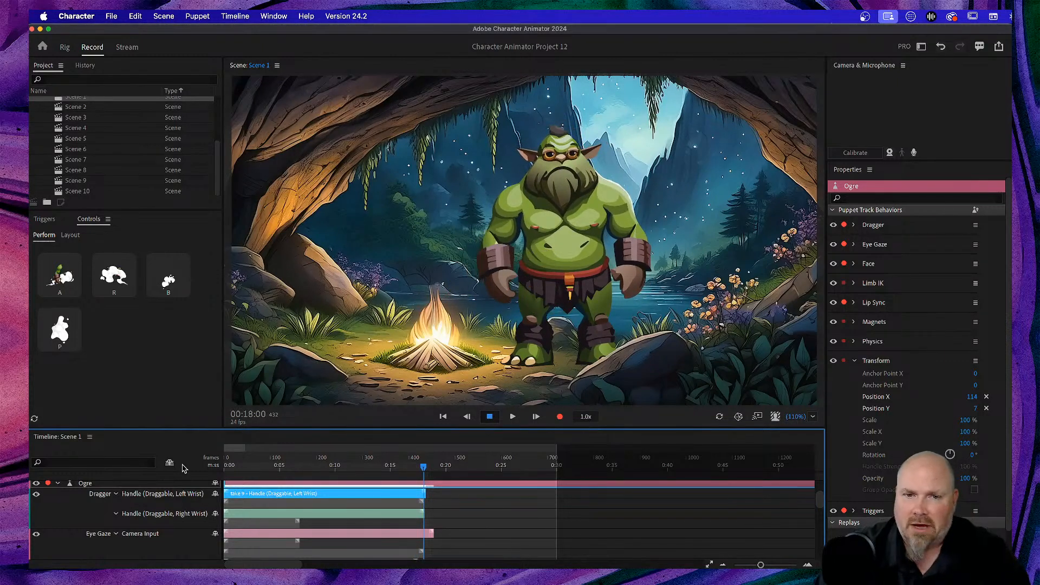
Return to the start and record a take to 00:18:12 while moving the Ogre's Left Heel and Right Heel handles
{"action": "left_click", "coordinate": [601, 341]}
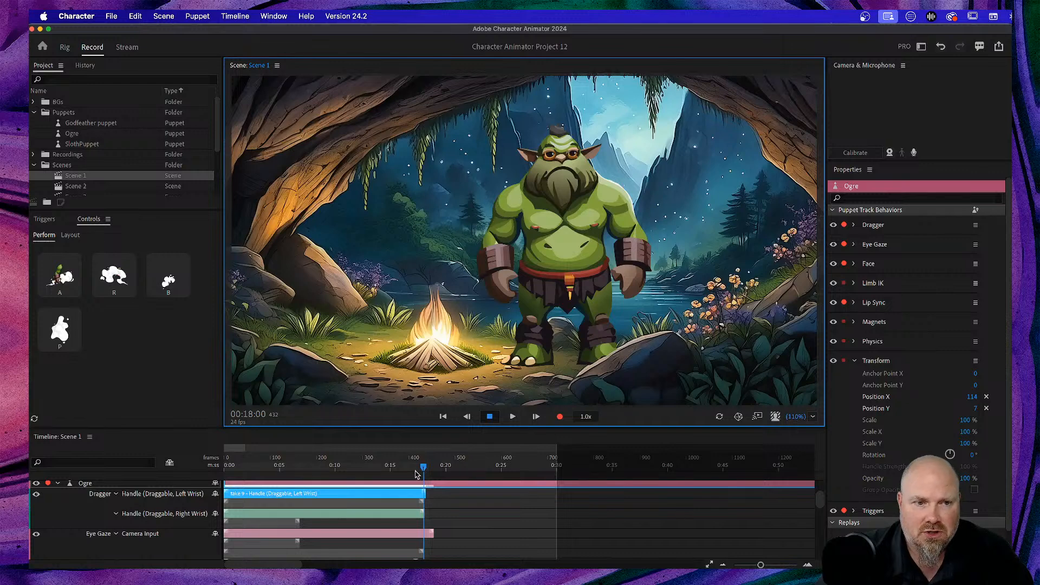
{"action": "left_click_drag", "start_coordinate": [426, 470], "coordinate": [172, 481]}
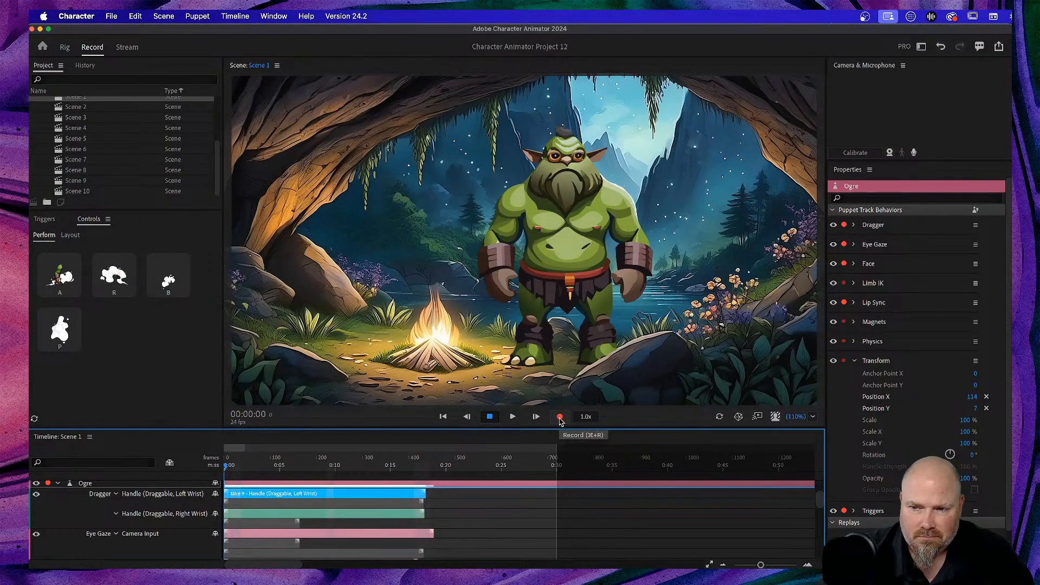
{"action": "left_click", "coordinate": [560, 421]}
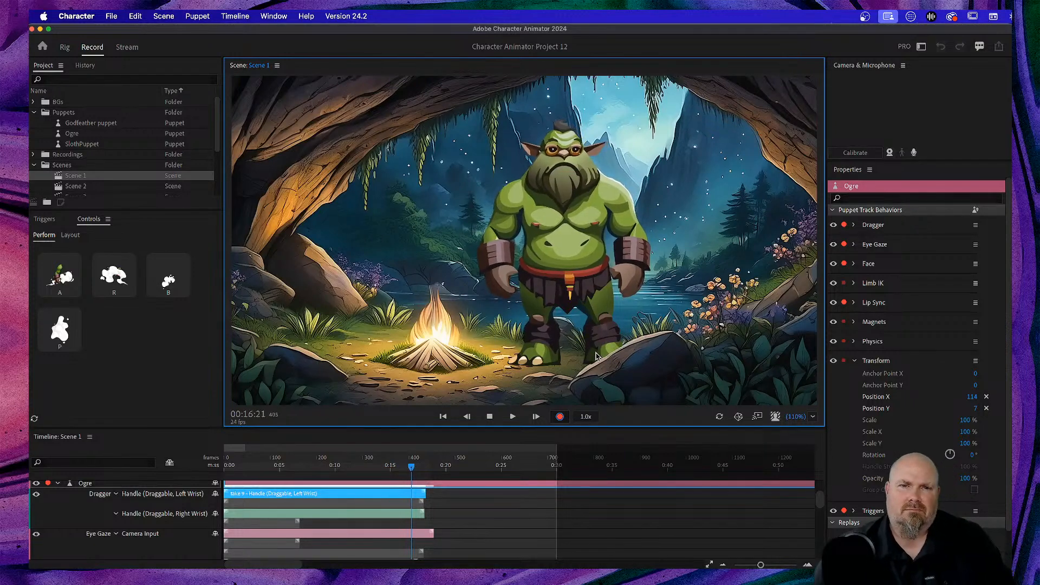
{"action": "left_click", "coordinate": [493, 419]}
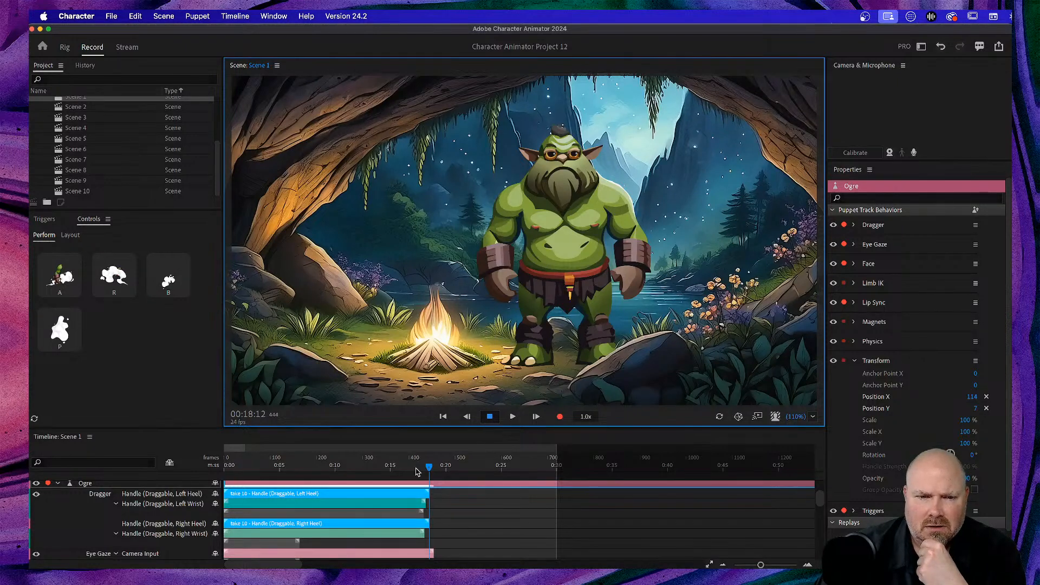
Play back the heel takes from the start to 00:12:04, and replay the section from 00:09:05 to 00:15:09
{"action": "left_click_drag", "start_coordinate": [432, 469], "coordinate": [222, 471]}
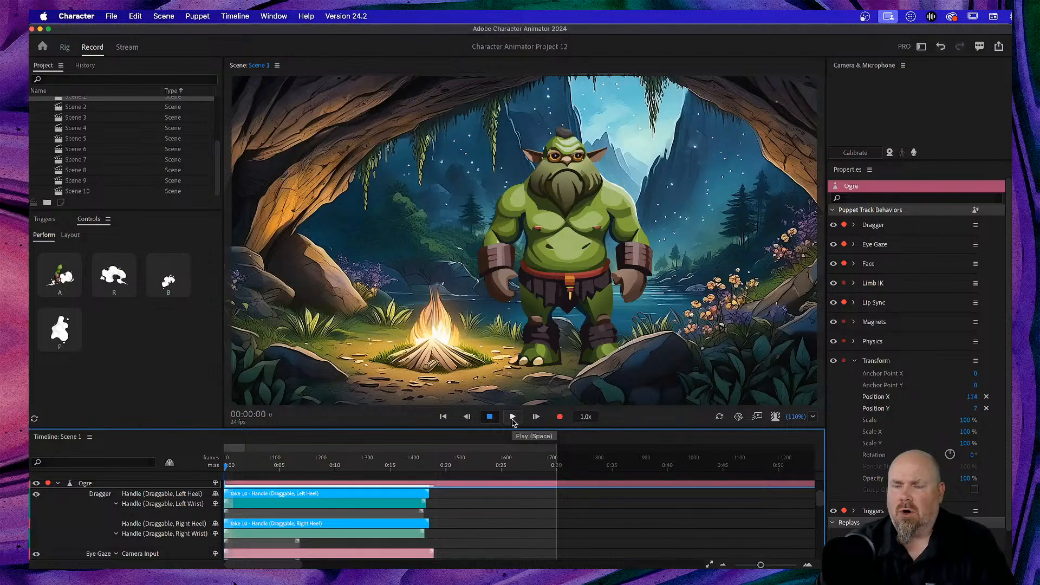
{"action": "left_click", "coordinate": [513, 420]}
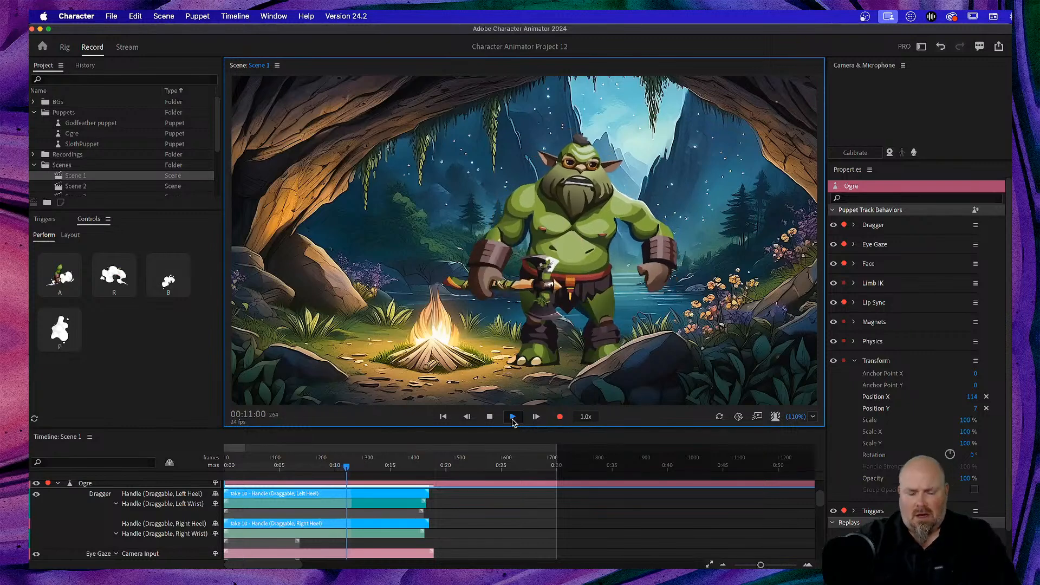
{"action": "left_click", "coordinate": [512, 420]}
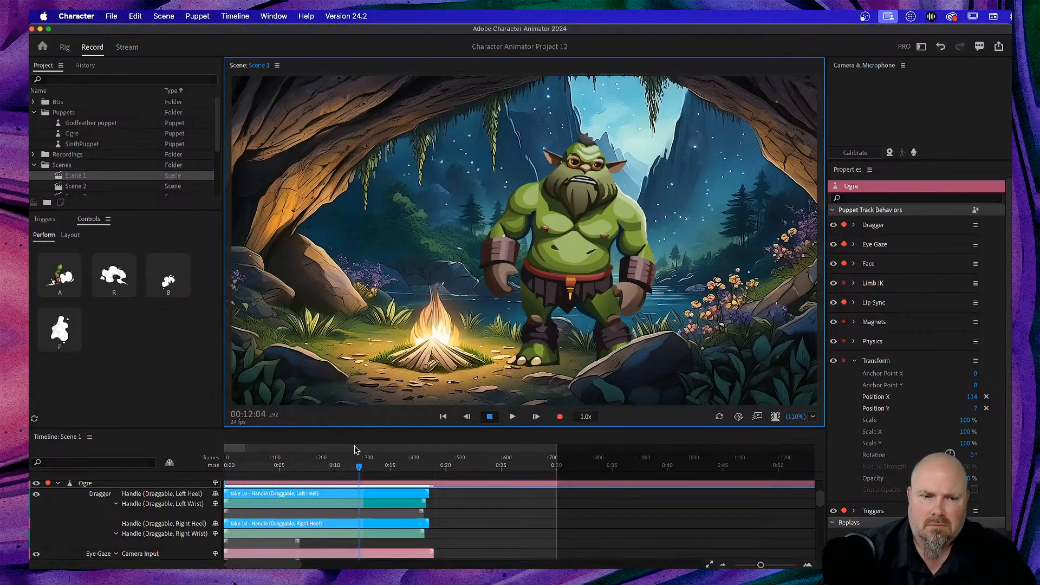
{"action": "left_click_drag", "start_coordinate": [361, 467], "coordinate": [326, 470]}
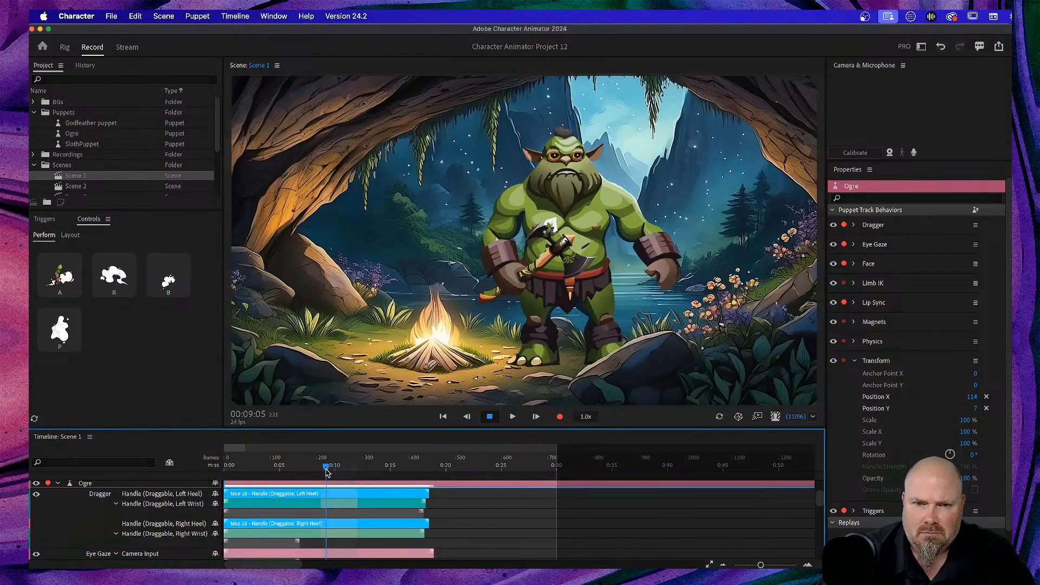
{"action": "key", "text": "space"}
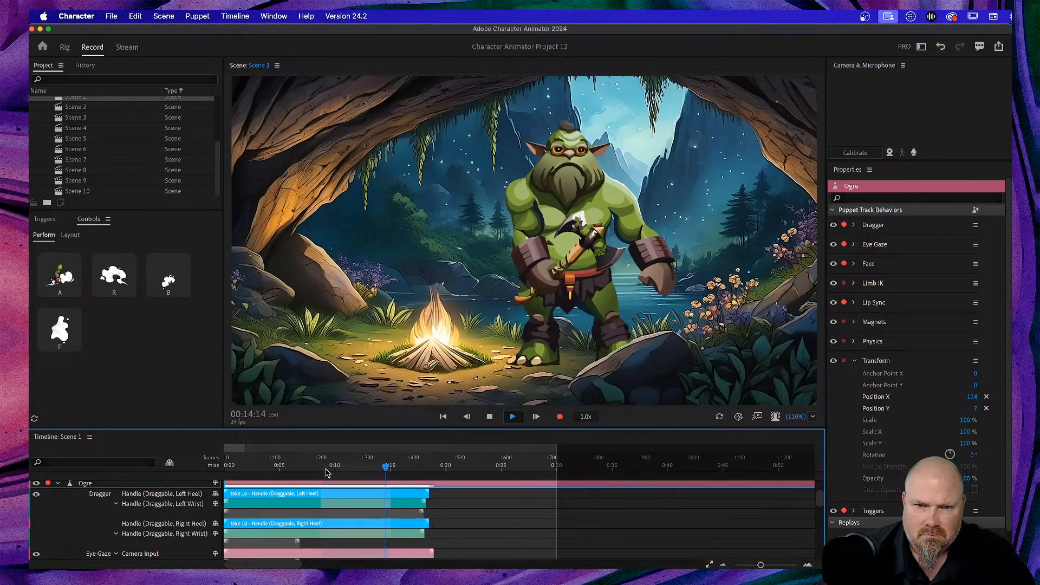
{"action": "key", "text": "space"}
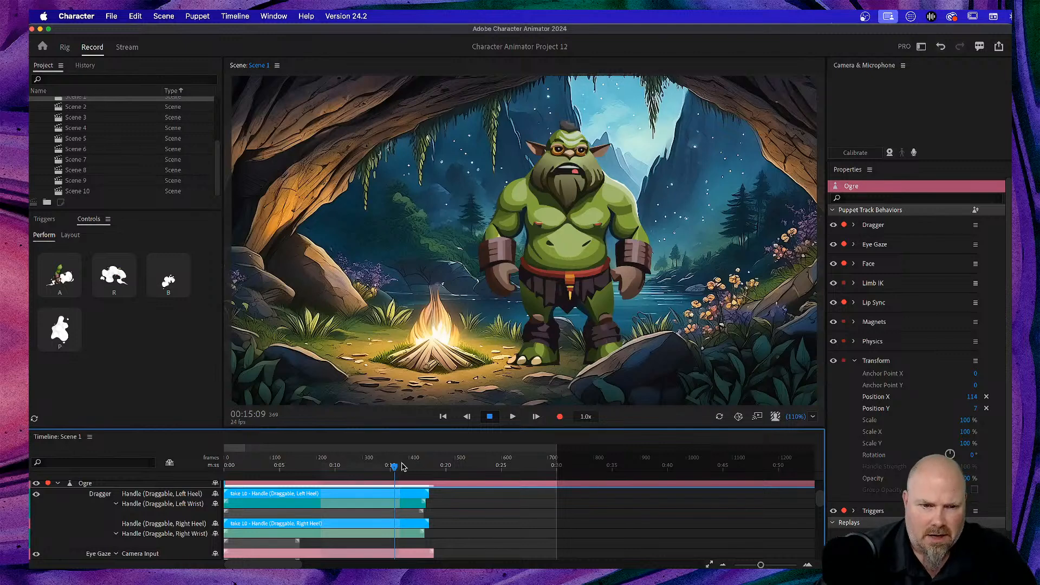
Return Scene 1 to its start and look through the Ogre's Dragger, Eye Gaze, Face, Lip Sync and Triggers takes in the timeline
{"action": "key", "text": "Home"}
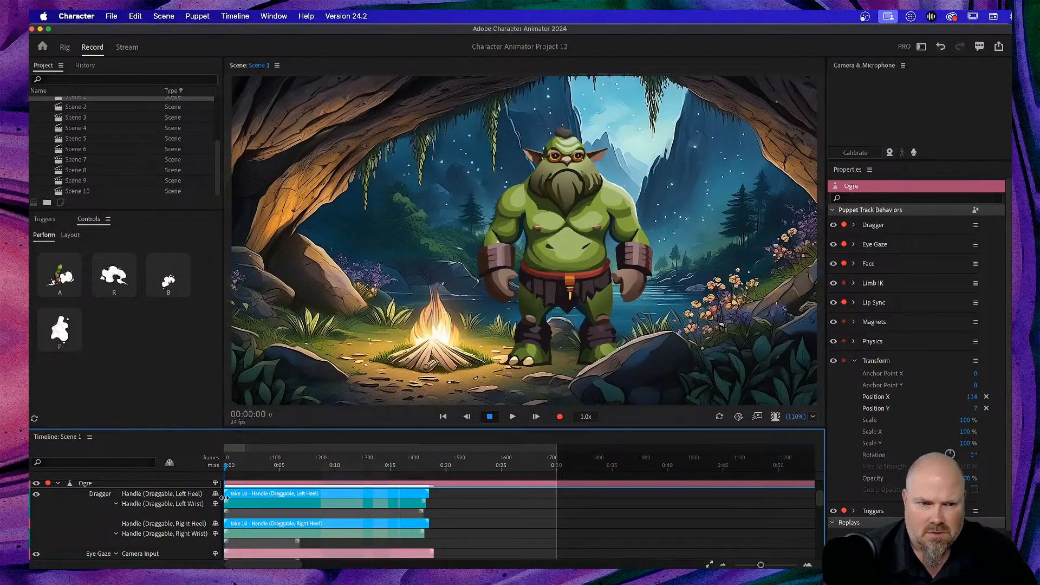
{"action": "scroll", "coordinate": [372, 525], "scroll_direction": "down", "scroll_amount": 3}
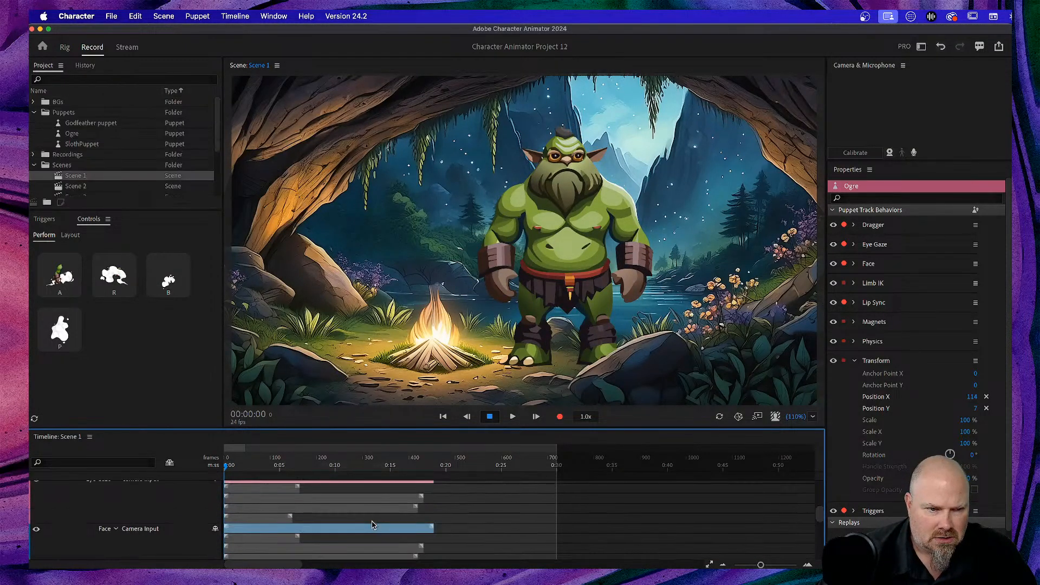
{"action": "scroll", "coordinate": [373, 524], "scroll_direction": "down", "scroll_amount": 1}
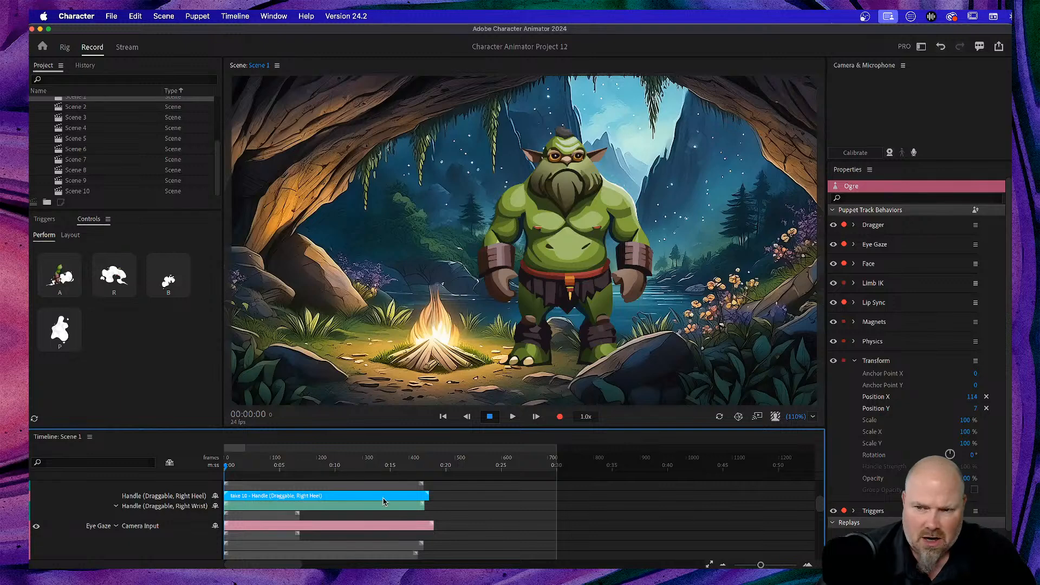
{"action": "scroll", "coordinate": [383, 501], "scroll_direction": "down", "scroll_amount": 2}
{"action": "scroll", "coordinate": [383, 501], "scroll_direction": "down", "scroll_amount": 2}
{"action": "scroll", "coordinate": [383, 501], "scroll_direction": "down", "scroll_amount": 3}
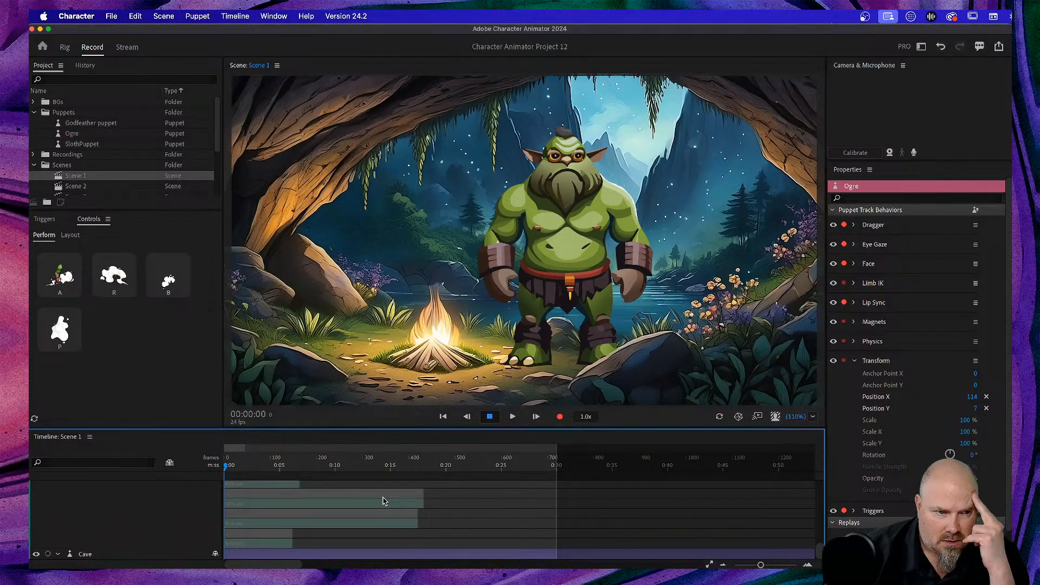
{"action": "scroll", "coordinate": [383, 502], "scroll_direction": "up", "scroll_amount": 3}
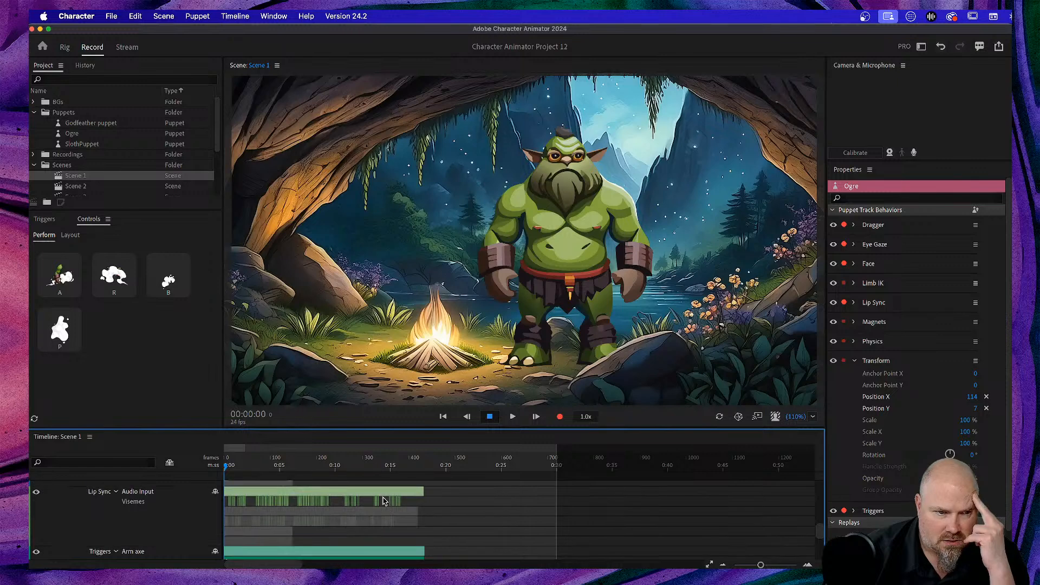
{"action": "scroll", "coordinate": [383, 501], "scroll_direction": "up", "scroll_amount": 5}
{"action": "scroll", "coordinate": [383, 501], "scroll_direction": "up", "scroll_amount": 3}
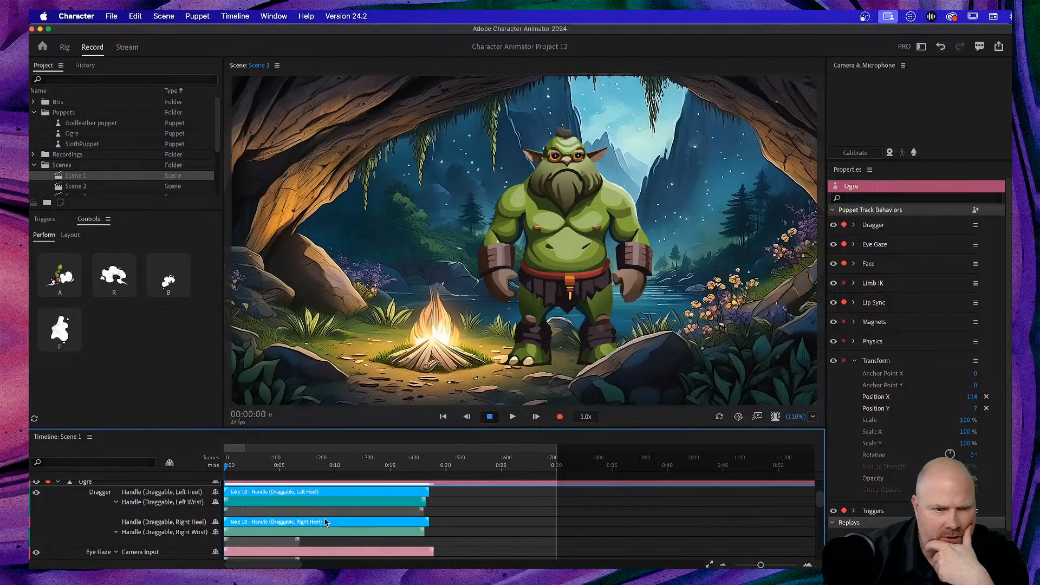
{"action": "scroll", "coordinate": [326, 522], "scroll_direction": "up", "scroll_amount": 1}
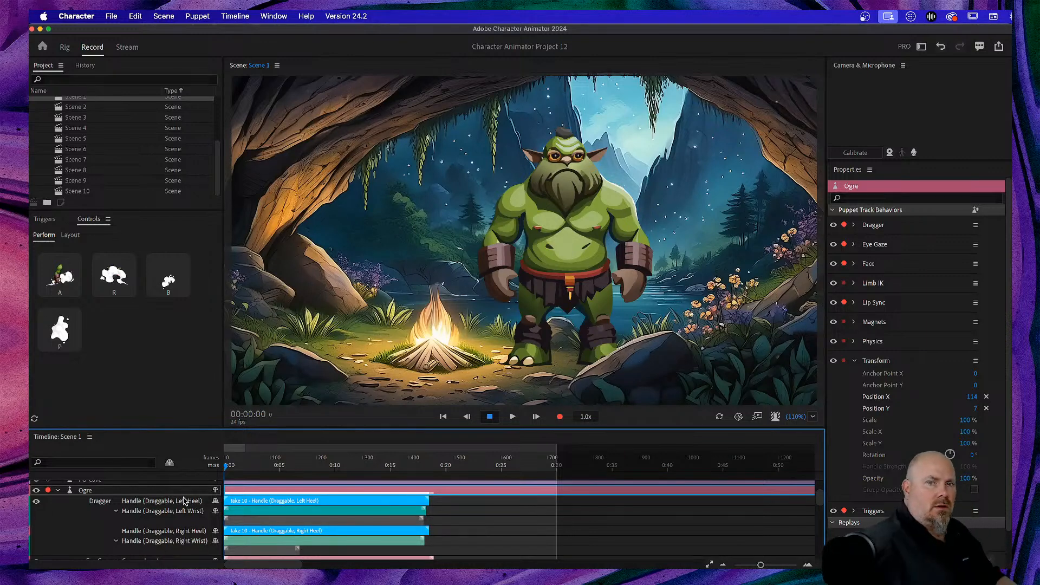
Delete take 10 of the Right Heel and Left Heel handles, playing back Scene 1 to 00:16:23 between the two deletions
{"action": "left_click", "coordinate": [370, 533]}
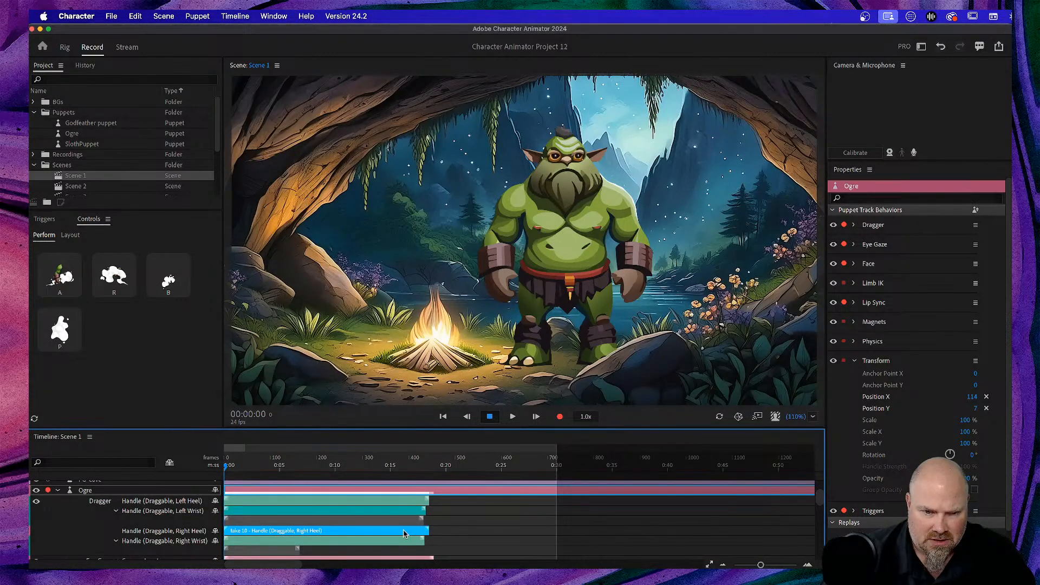
{"action": "key", "text": "Delete"}
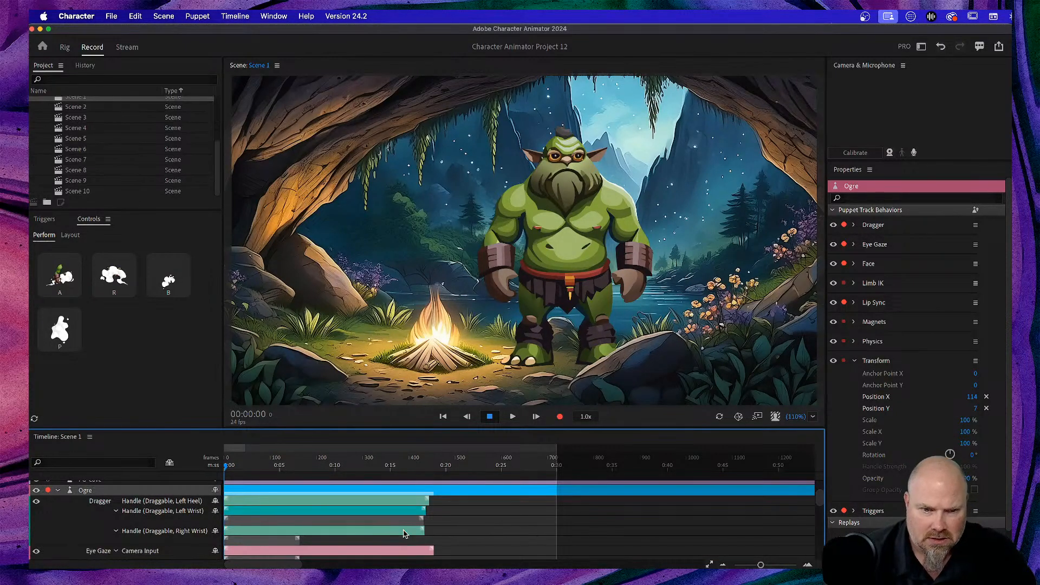
{"action": "key", "text": "space"}
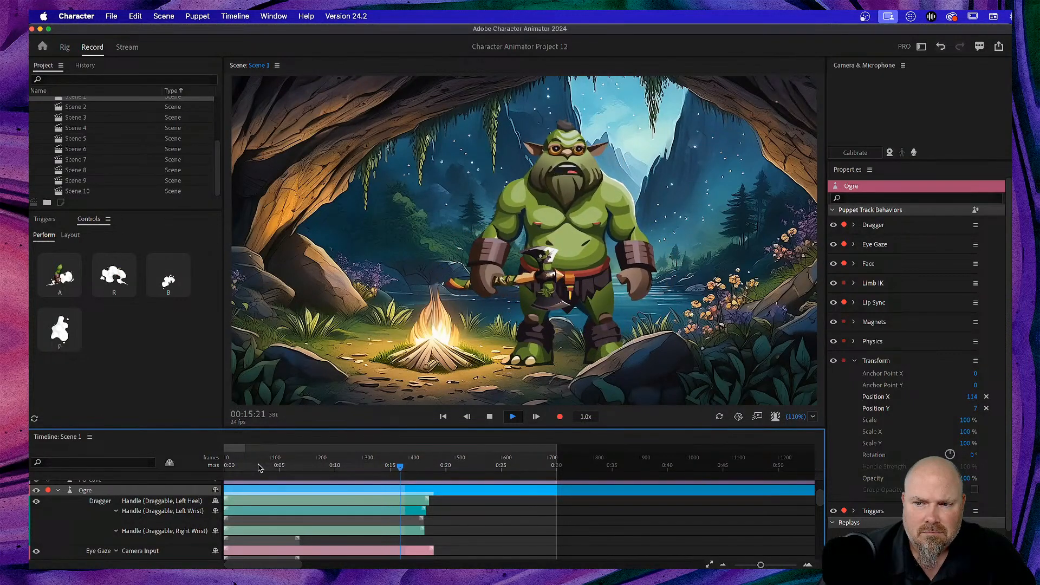
{"action": "key", "text": "space"}
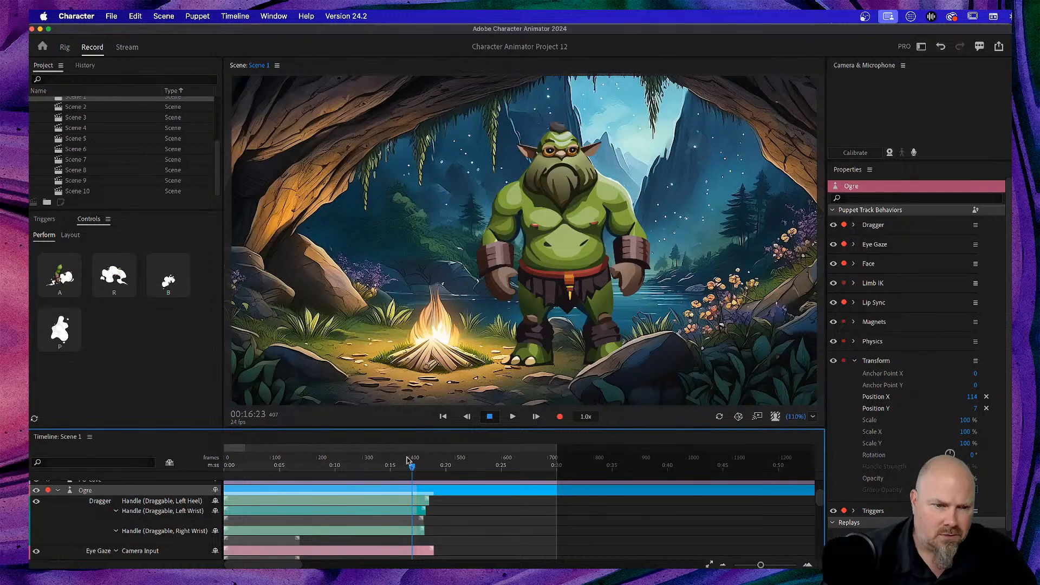
{"action": "left_click", "coordinate": [313, 504]}
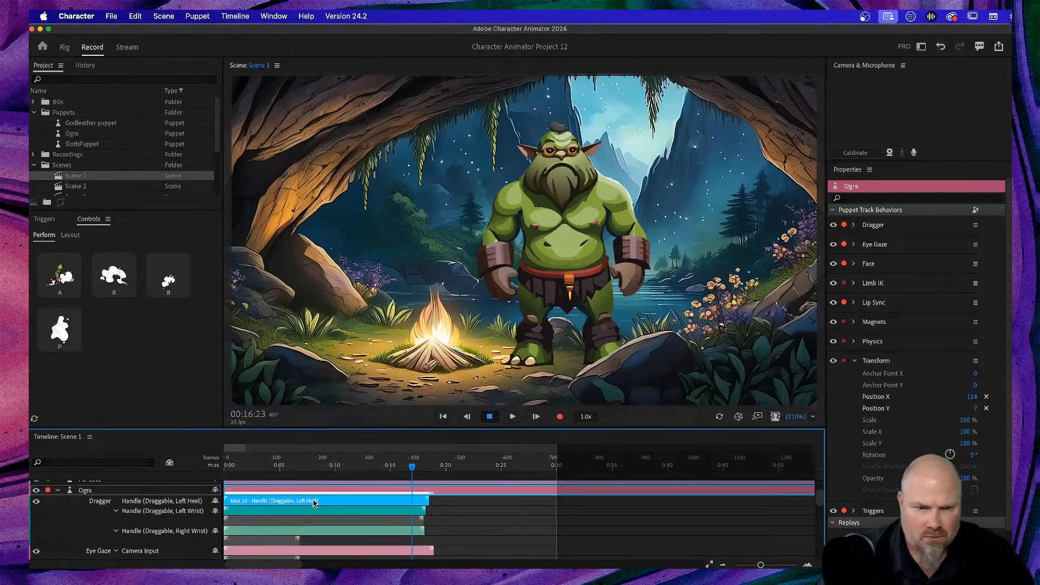
{"action": "key", "text": "Delete"}
Return to the start and record a take to 00:17:11 while moving only the Ogre's Right Heel handle
{"action": "left_click_drag", "start_coordinate": [411, 467], "coordinate": [219, 470]}
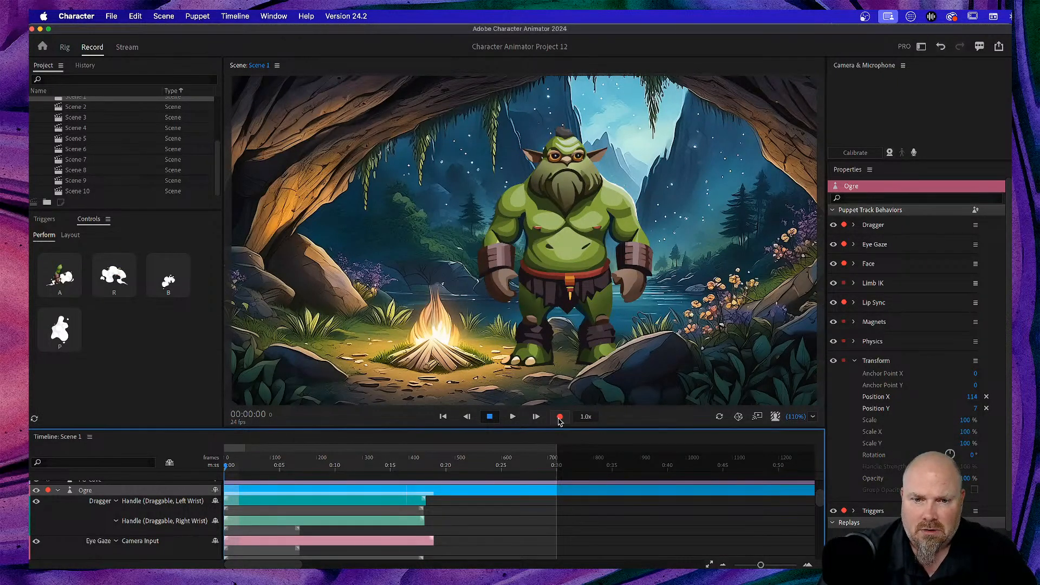
{"action": "left_click", "coordinate": [560, 418]}
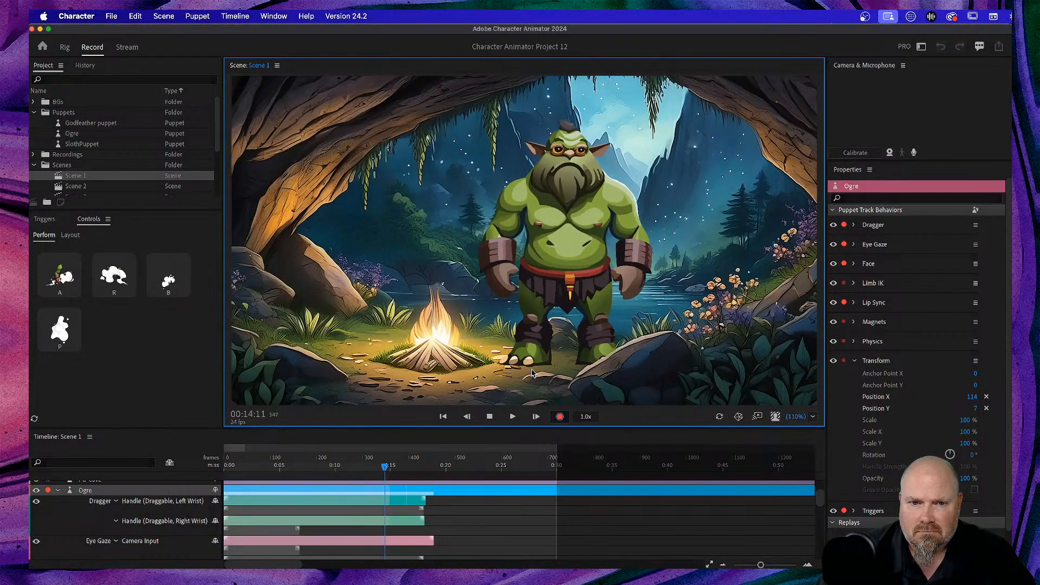
{"action": "left_click", "coordinate": [490, 417]}
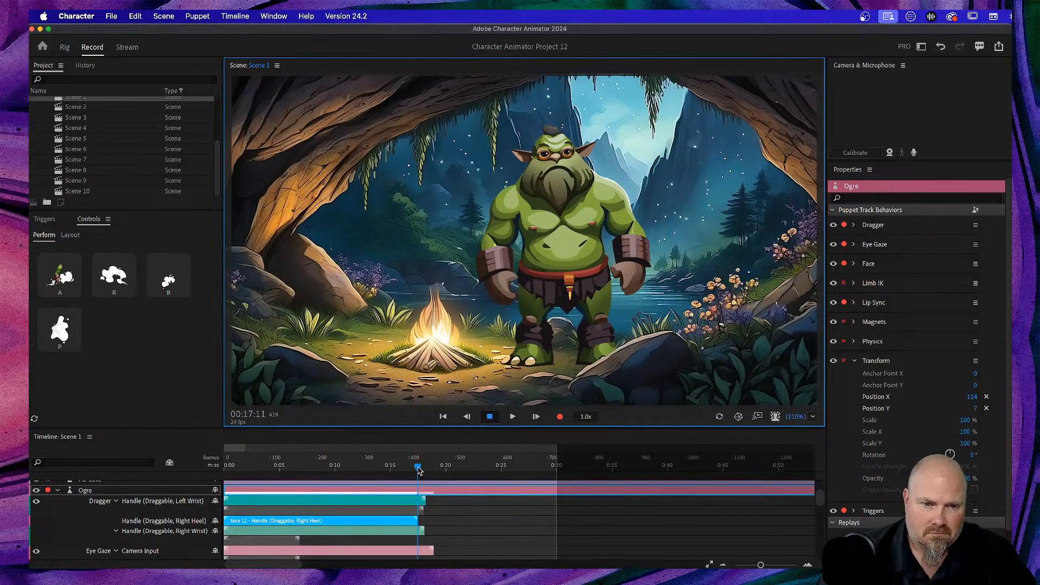
Play back the Right Heel take from the start to 00:19:05, and return Scene 1 to its start
{"action": "left_click_drag", "start_coordinate": [419, 470], "coordinate": [226, 470]}
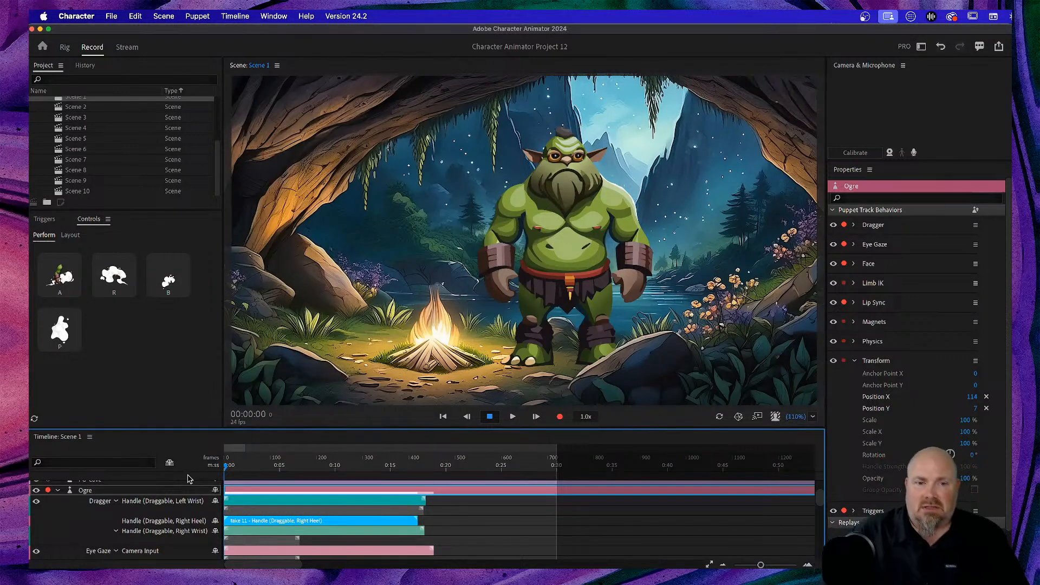
{"action": "key", "text": "space"}
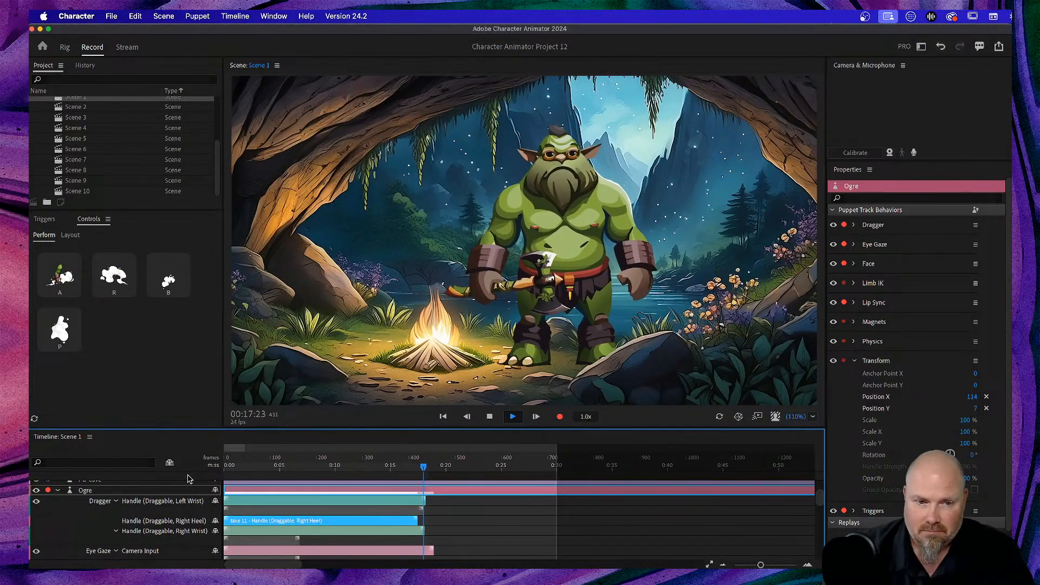
{"action": "key", "text": "space"}
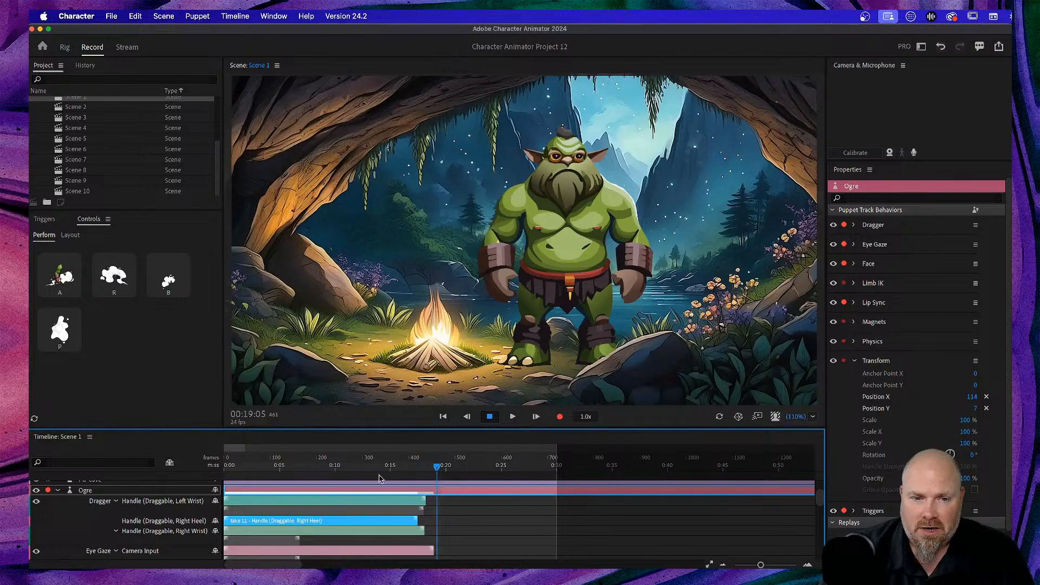
{"action": "left_click_drag", "start_coordinate": [437, 469], "coordinate": [151, 475]}
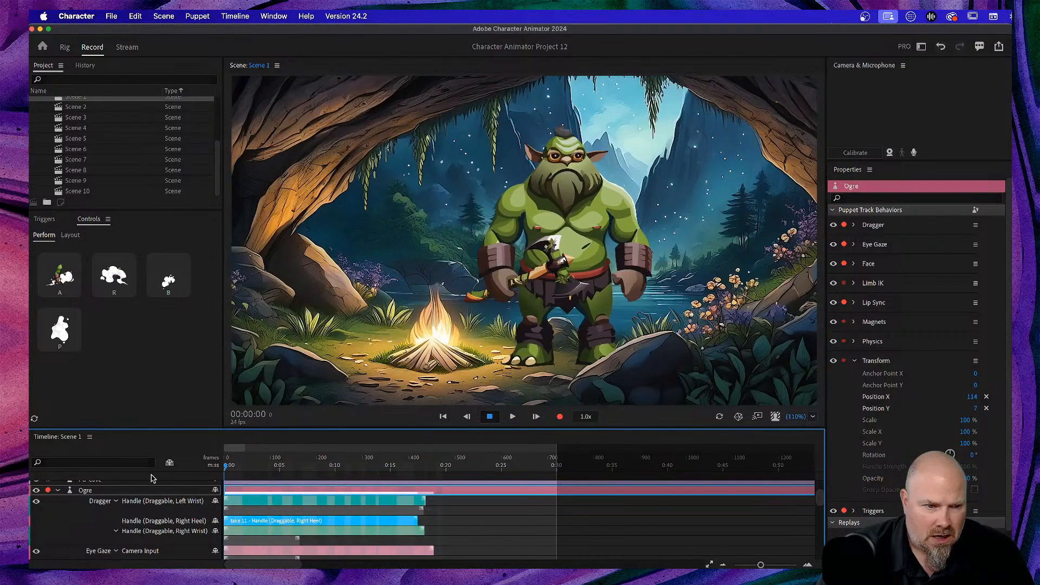
Collapse the Ogre track in Scene 1, and switch to Notes to close the #AdobeExpressAmbassadors note
{"action": "left_click", "coordinate": [58, 491]}
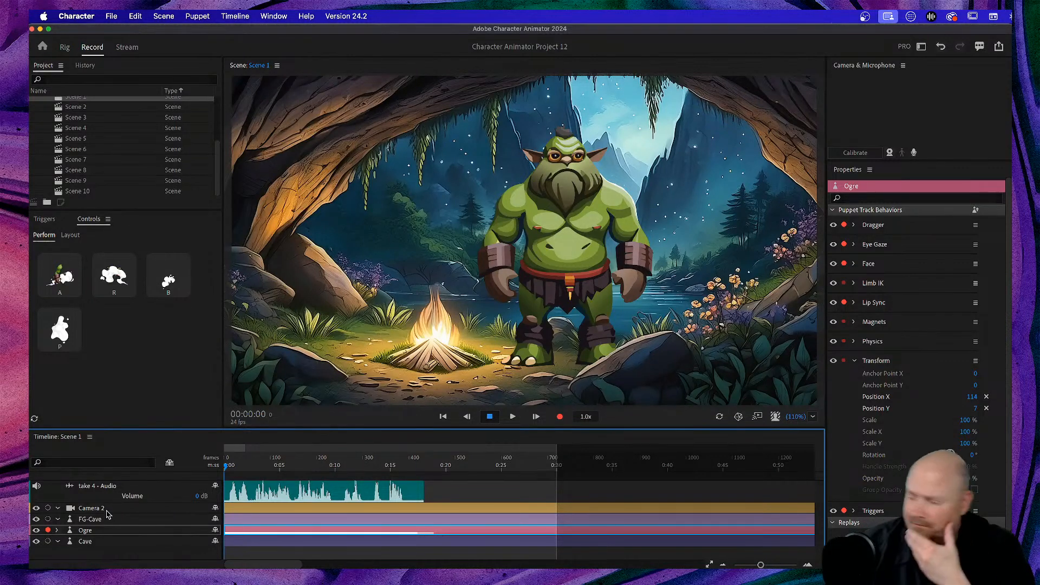
{"action": "key", "text": "super+Tab"}
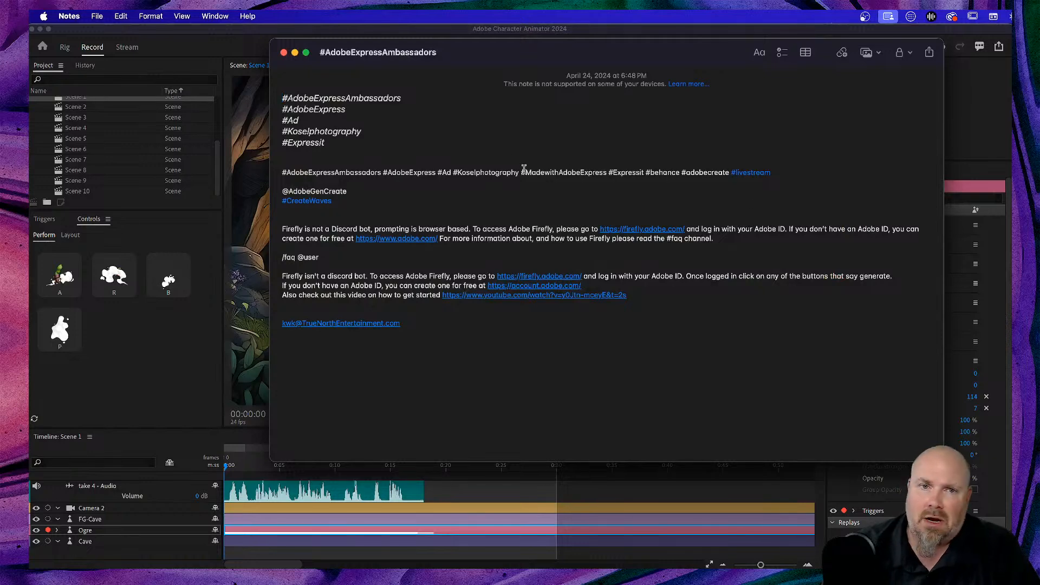
{"action": "key", "text": "super+w"}
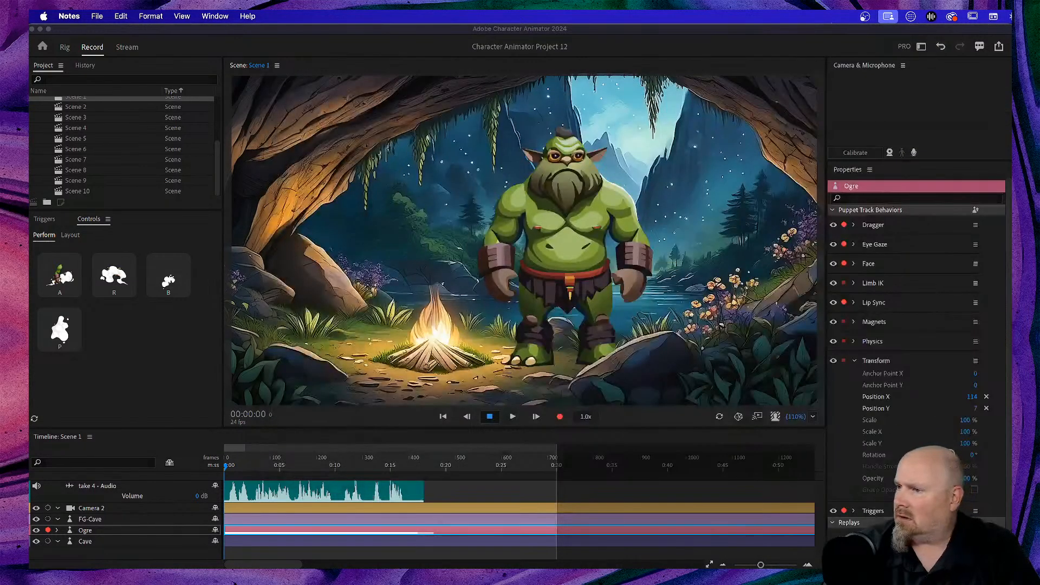
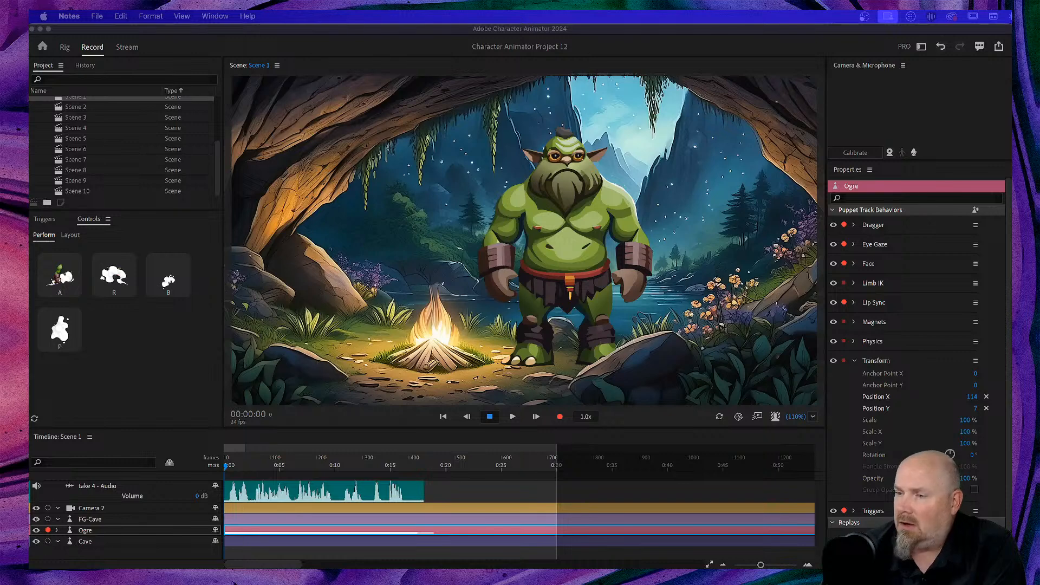
Switch back to Character Animator, enlarge the project list to show all scenes, and open Scene 9
{"action": "left_click", "coordinate": [116, 187]}
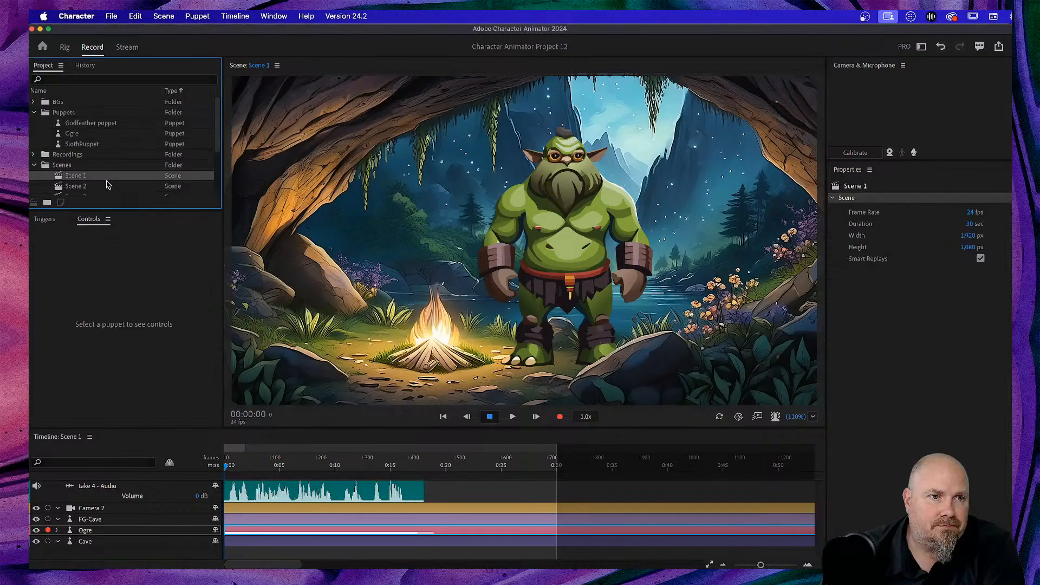
{"action": "left_click_drag", "start_coordinate": [131, 211], "coordinate": [131, 307]}
{"action": "left_click", "coordinate": [116, 261]}
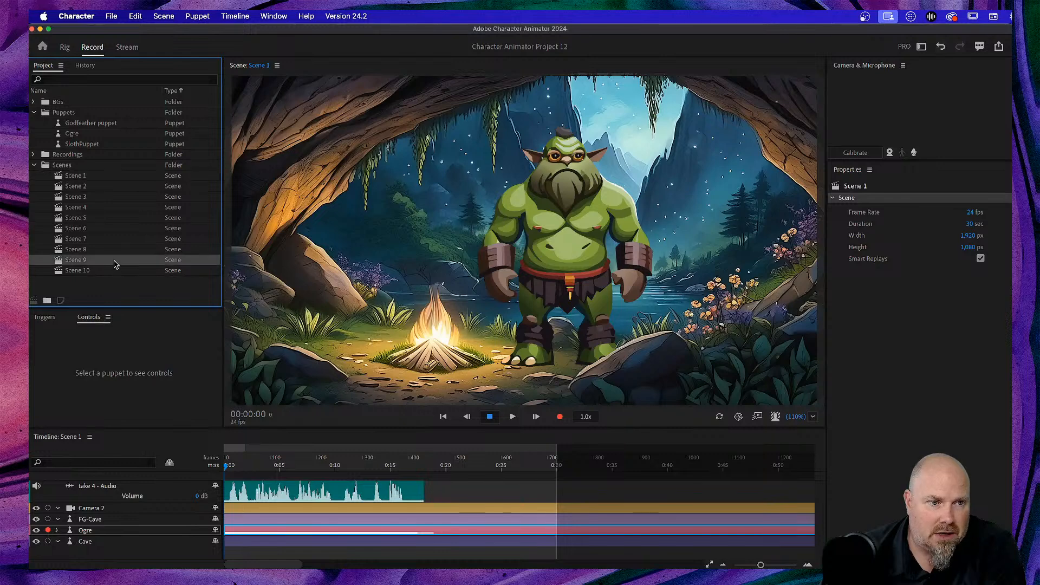
{"action": "double_click", "coordinate": [115, 261]}
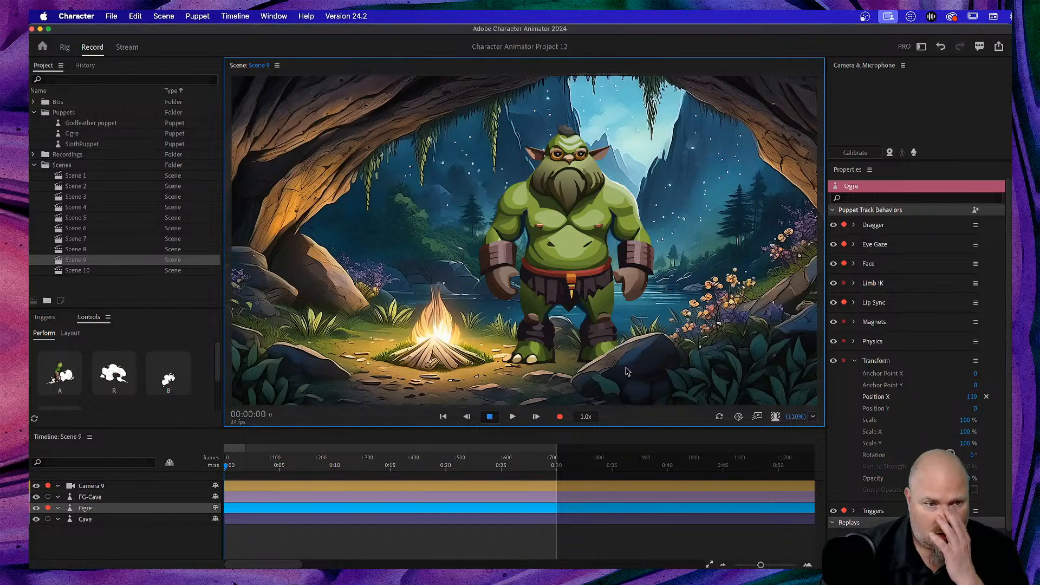
Select the Ogre in Scene 9, try the basket trigger while moving the left wrist, and turn on the rabbit ears and the arm axe
{"action": "scroll", "coordinate": [101, 376], "scroll_direction": "down", "scroll_amount": 1}
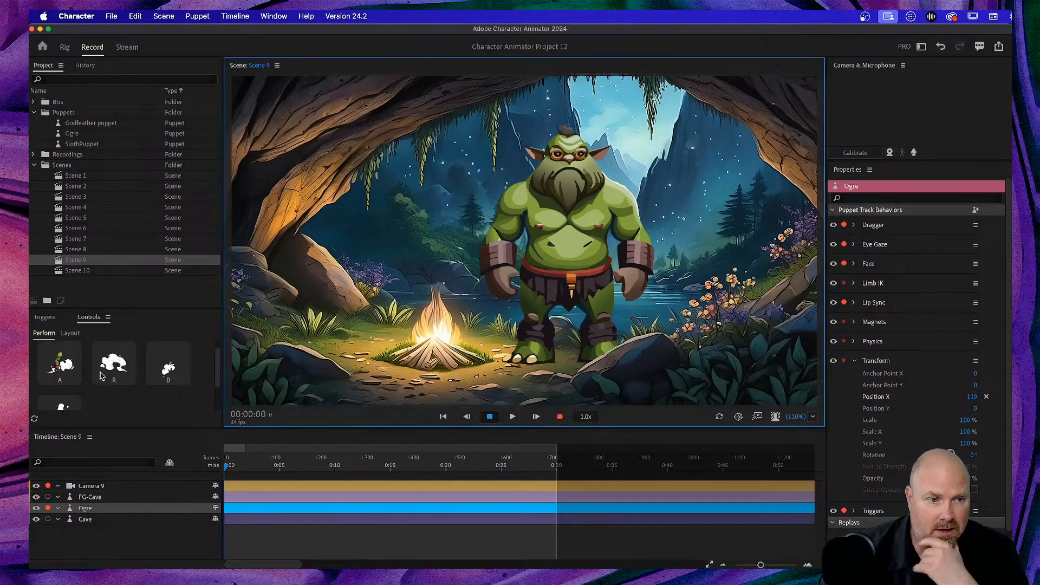
{"action": "scroll", "coordinate": [101, 376], "scroll_direction": "down", "scroll_amount": 1}
{"action": "left_click", "coordinate": [126, 512]}
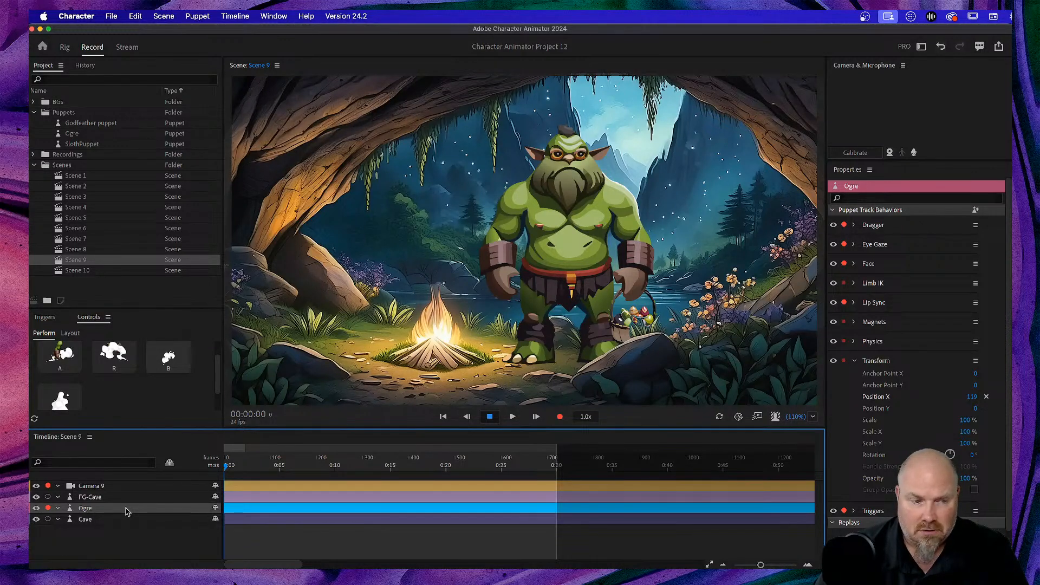
{"action": "key", "text": "b"}
{"action": "left_click_drag", "start_coordinate": [629, 271], "coordinate": [633, 267]}
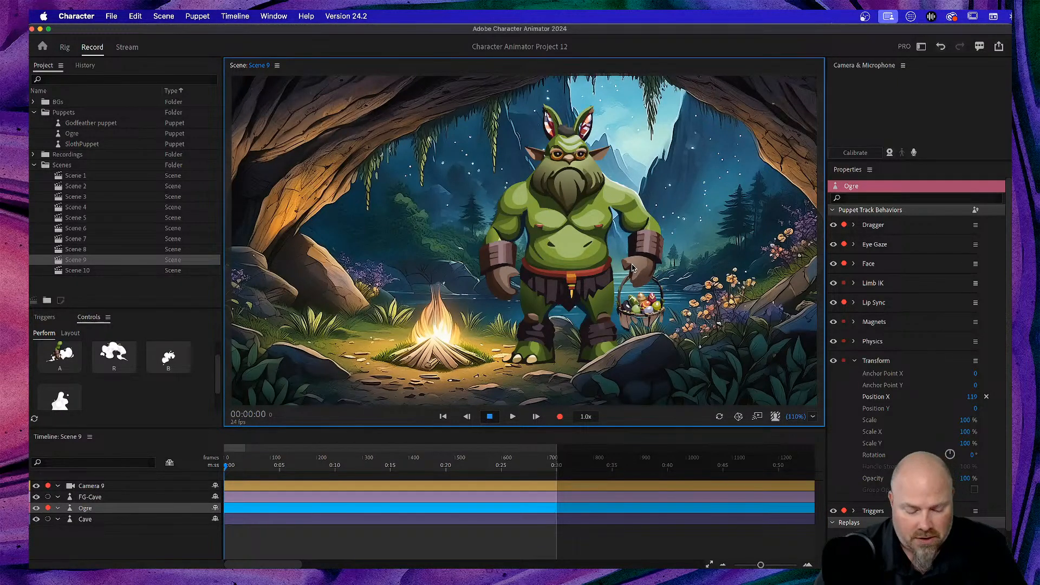
{"action": "left_click_drag", "start_coordinate": [633, 267], "coordinate": [632, 268]}
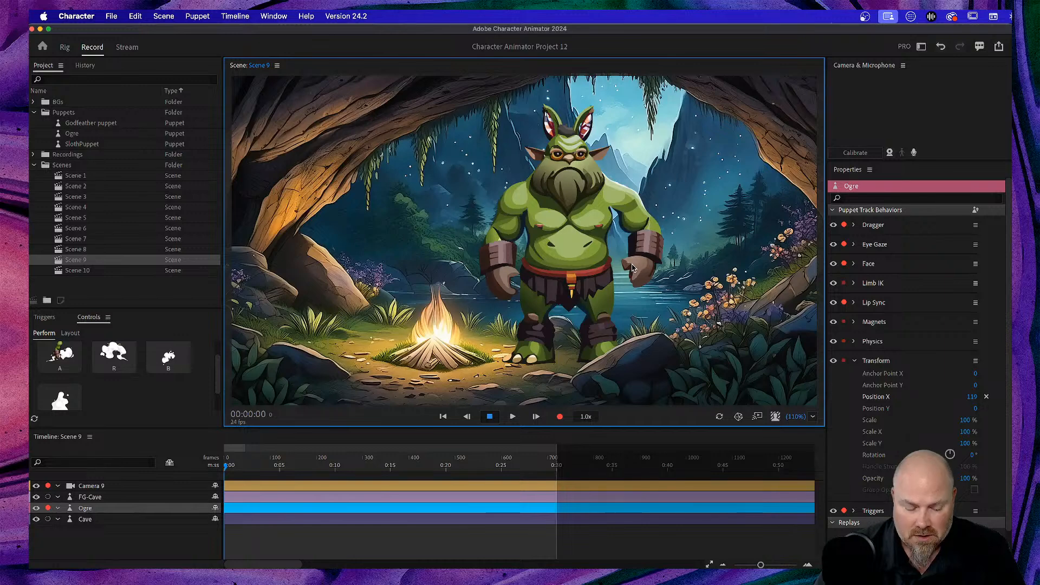
{"action": "key", "text": "a"}
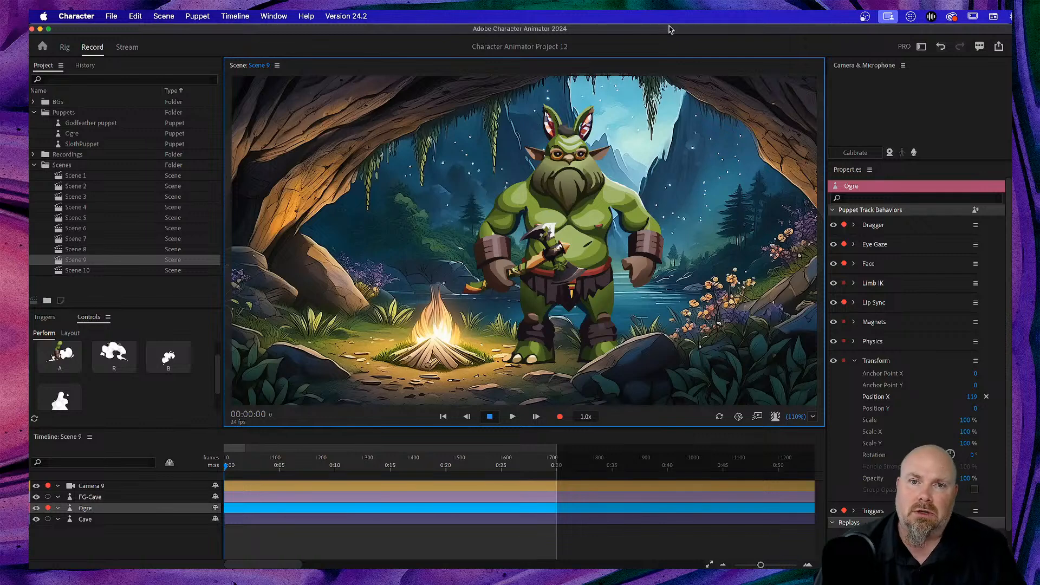
Turn on the microphone input, place the Ogre's left wrist beside its body, and record a Scene 9 take to 00:27:01
{"action": "left_click", "coordinate": [914, 154]}
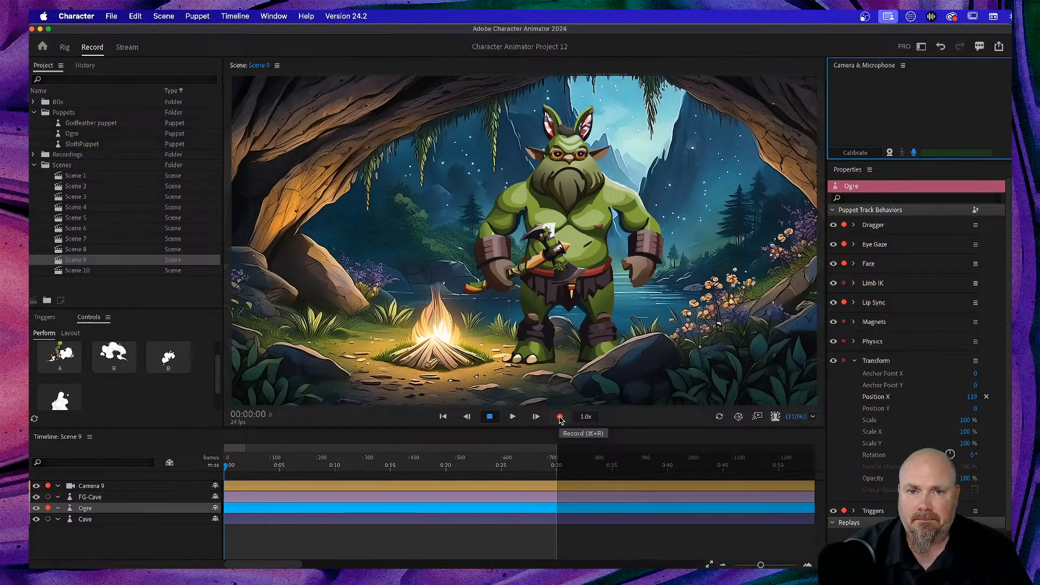
{"action": "left_click", "coordinate": [652, 273]}
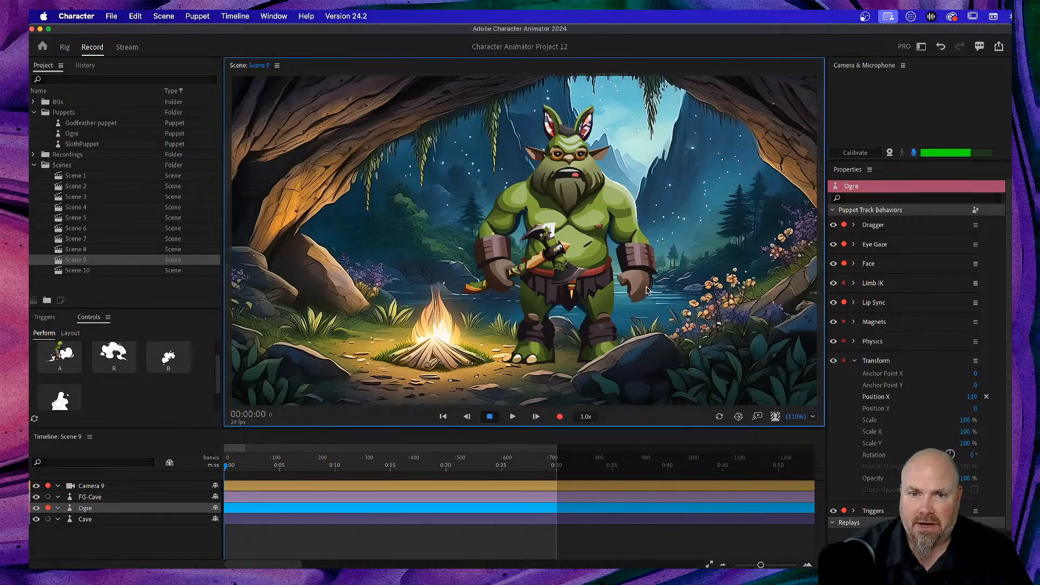
{"action": "left_click", "coordinate": [561, 418]}
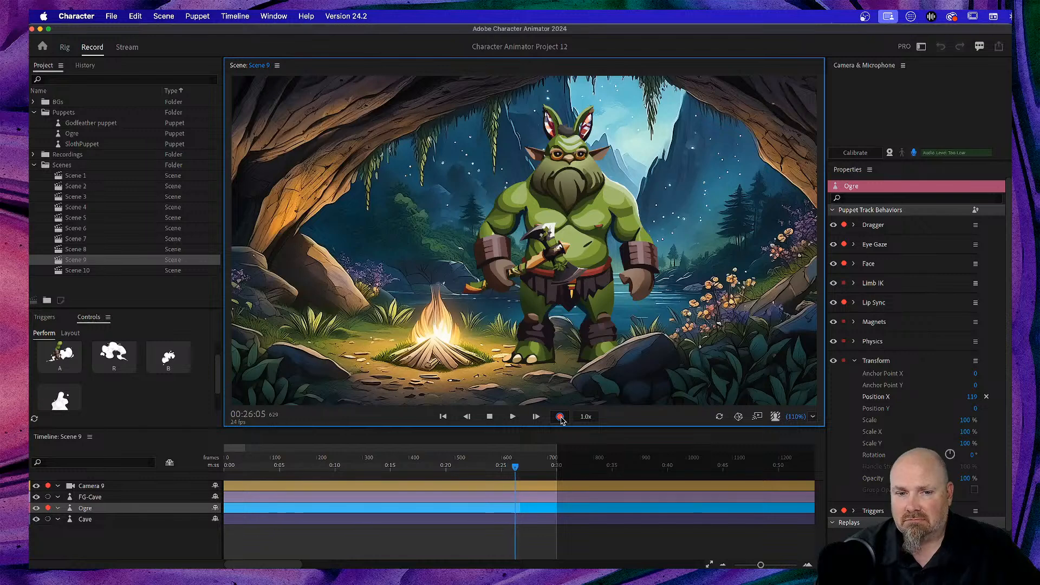
{"action": "left_click", "coordinate": [489, 416]}
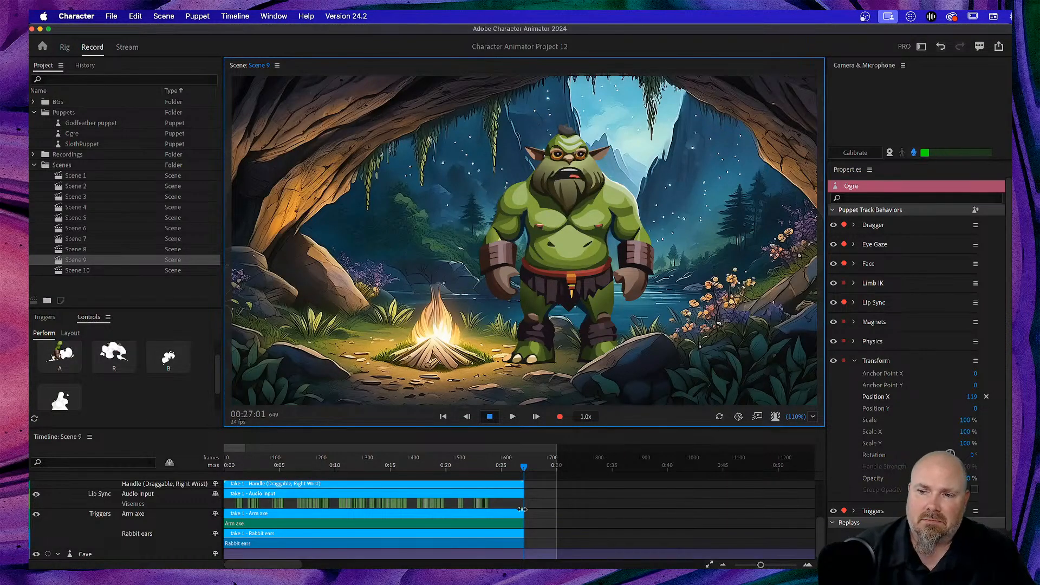
Play back the first Scene 9 take from the start, and return the playhead to the start
{"action": "left_click_drag", "start_coordinate": [523, 468], "coordinate": [189, 479]}
{"action": "key", "text": "space"}
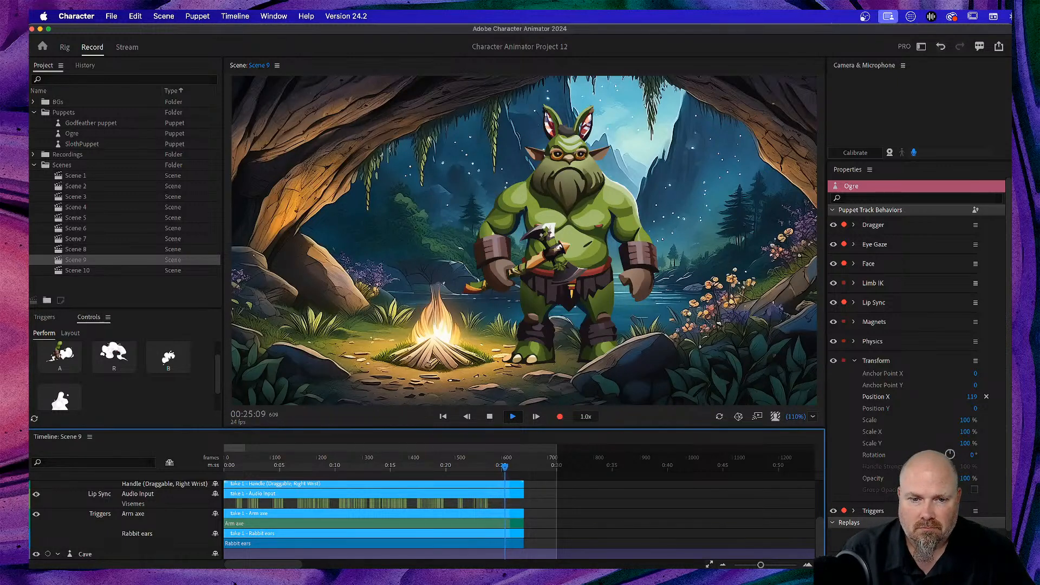
{"action": "key", "text": "space"}
{"action": "left_click_drag", "start_coordinate": [510, 471], "coordinate": [175, 471]}
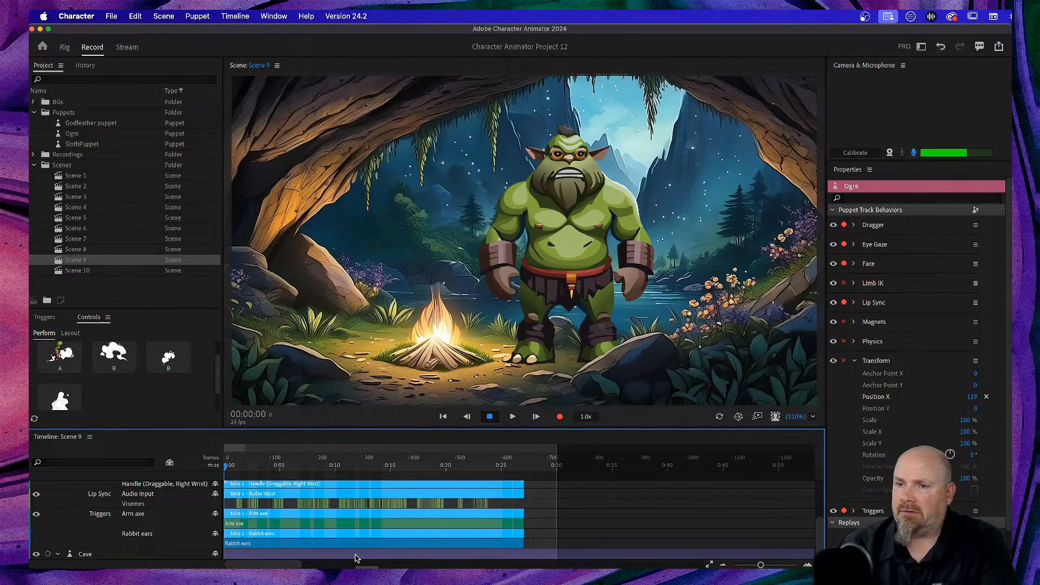
Try recording a second Scene 9 take to 00:02:07, and return the playhead to the start
{"action": "left_click", "coordinate": [559, 418]}
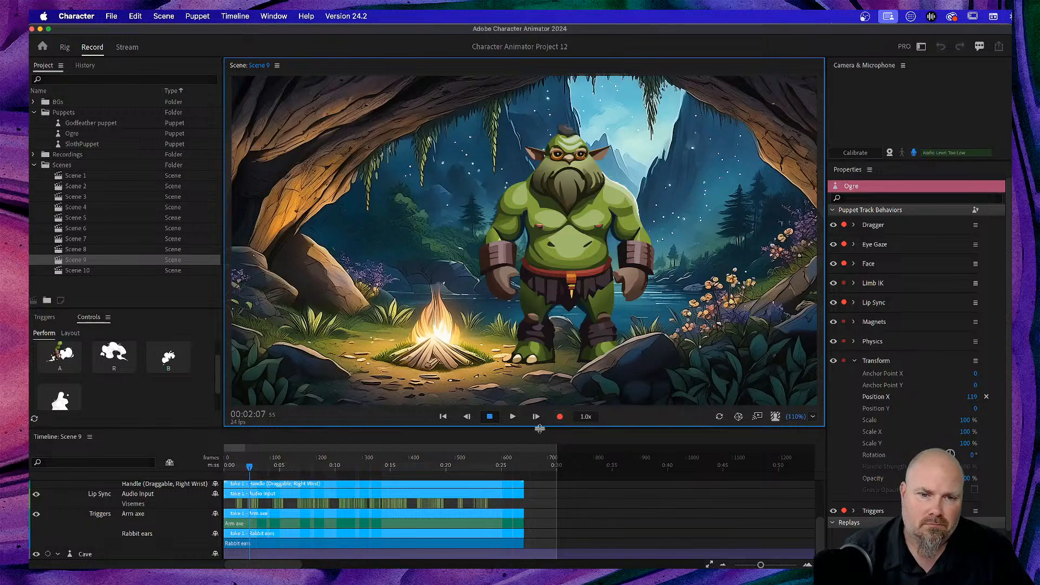
{"action": "left_click", "coordinate": [491, 417]}
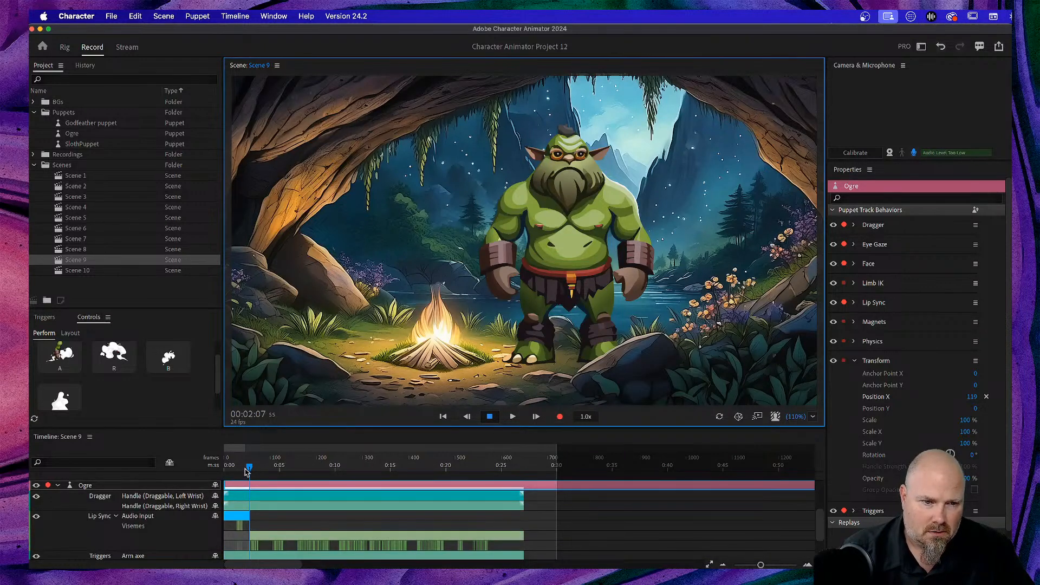
{"action": "left_click_drag", "start_coordinate": [251, 469], "coordinate": [190, 471]}
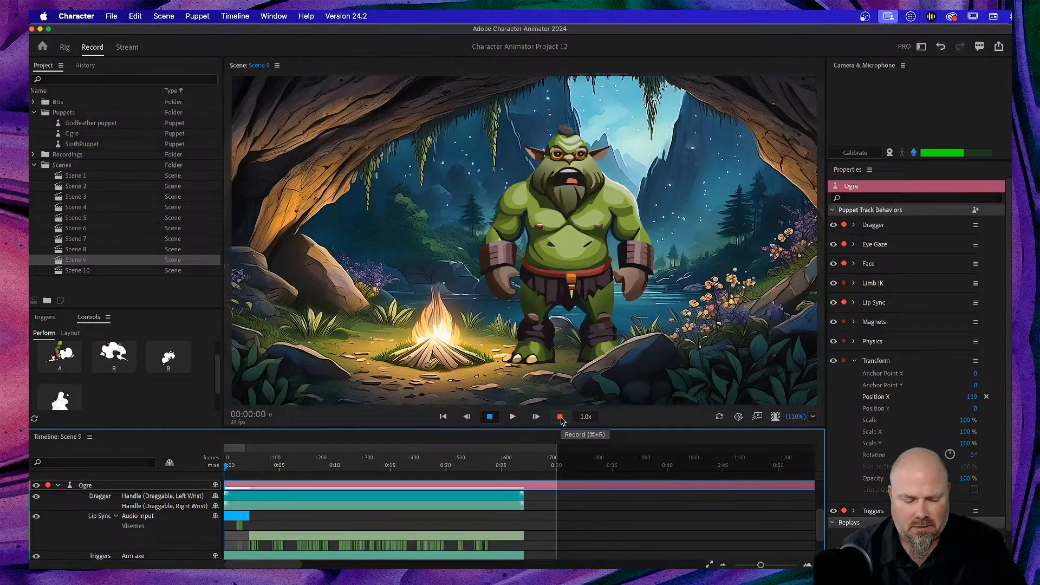
Turn on the Ogre's arm axe and rabbit ears, and try recording a third take to 00:04:07
{"action": "key", "text": "a"}
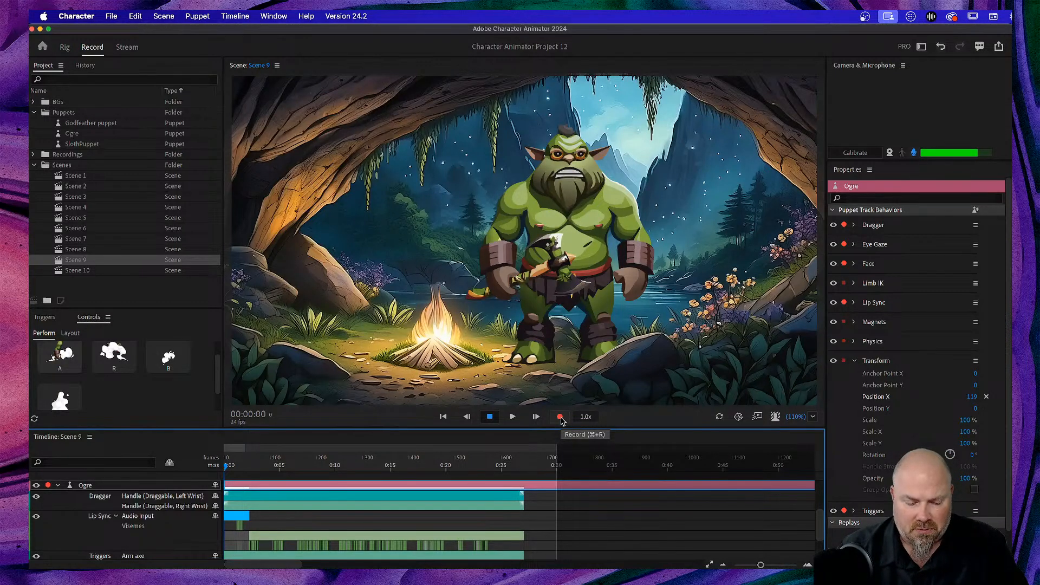
{"action": "key", "text": "b"}
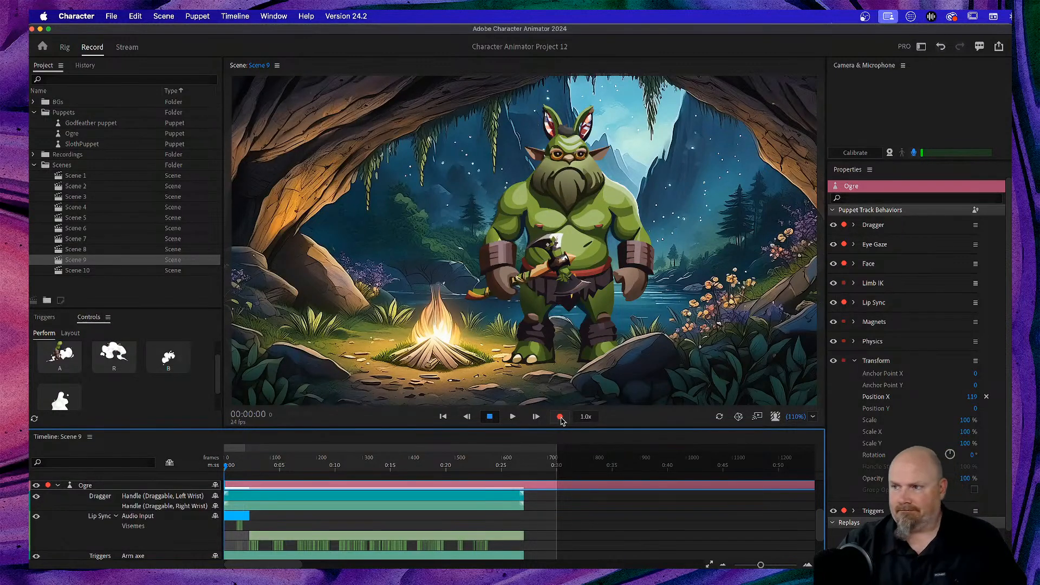
{"action": "left_click", "coordinate": [561, 419]}
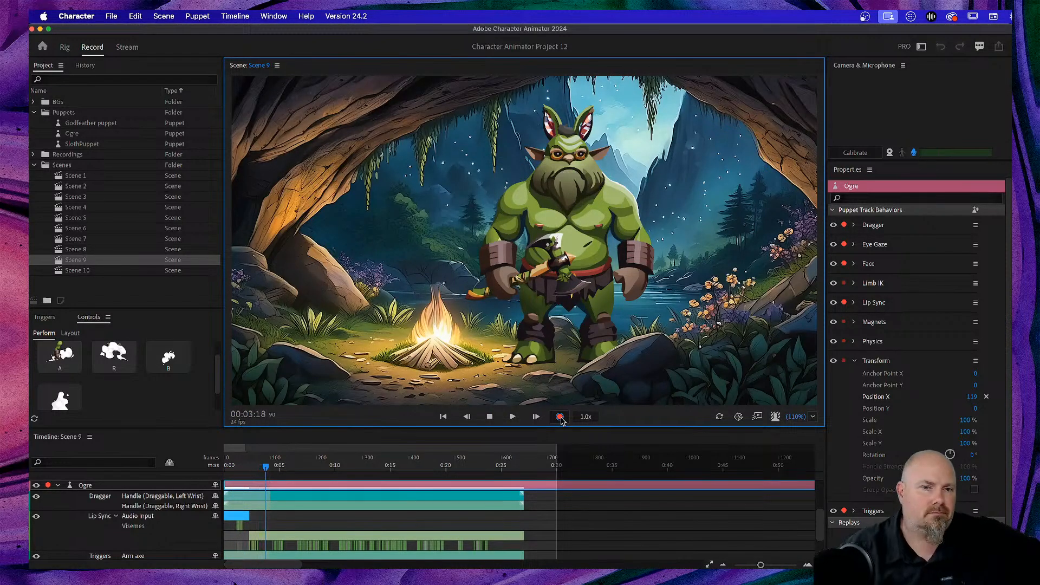
{"action": "left_click", "coordinate": [490, 416]}
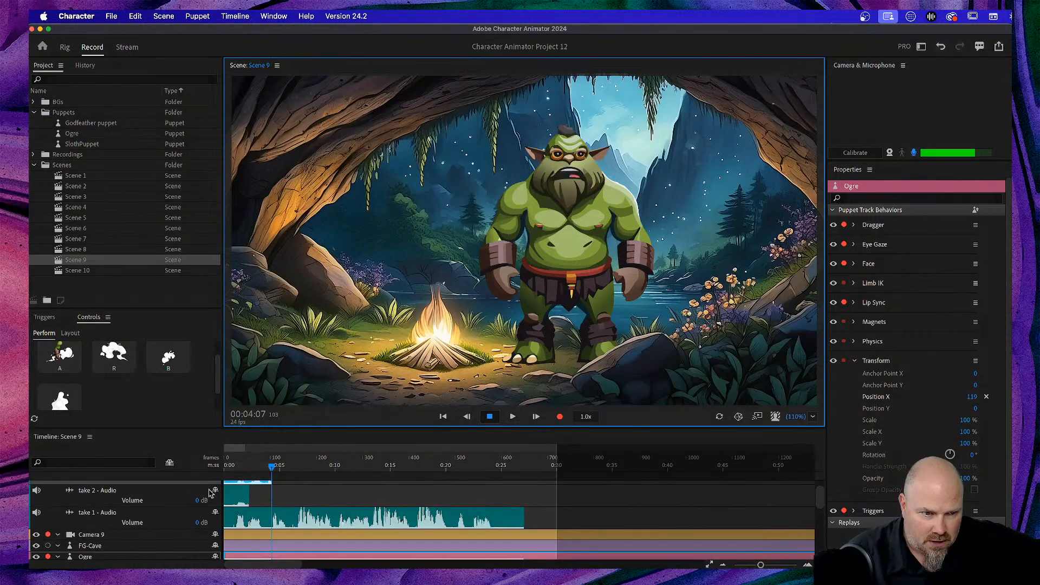
Delete the take 3, take 2 and take 1 audio clips from the Scene 9 timeline
{"action": "left_click", "coordinate": [239, 497]}
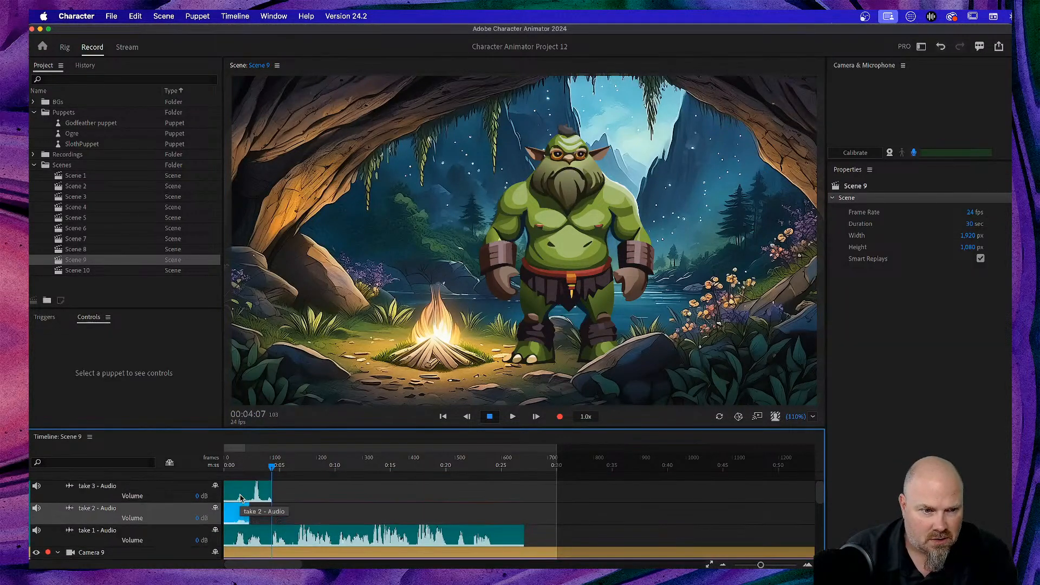
{"action": "left_click", "coordinate": [243, 494]}
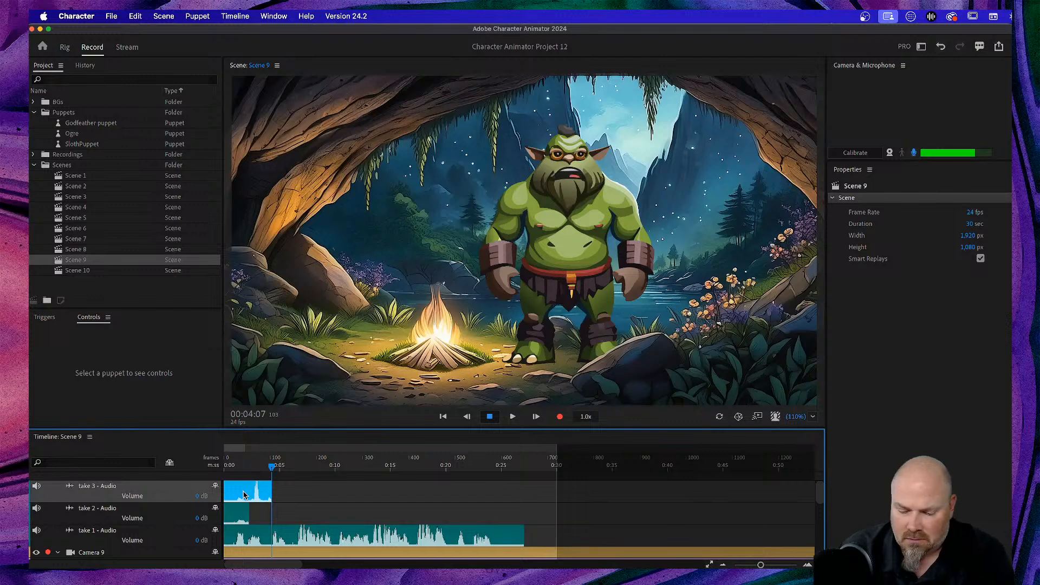
{"action": "key", "text": "Delete"}
{"action": "left_click", "coordinate": [244, 495]}
{"action": "key", "text": "Delete"}
{"action": "left_click", "coordinate": [243, 494]}
{"action": "key", "text": "Delete"}
Return Scene 9 to its start and record a new audio take of the dialogue to 00:26:12
{"action": "left_click_drag", "start_coordinate": [273, 468], "coordinate": [190, 465]}
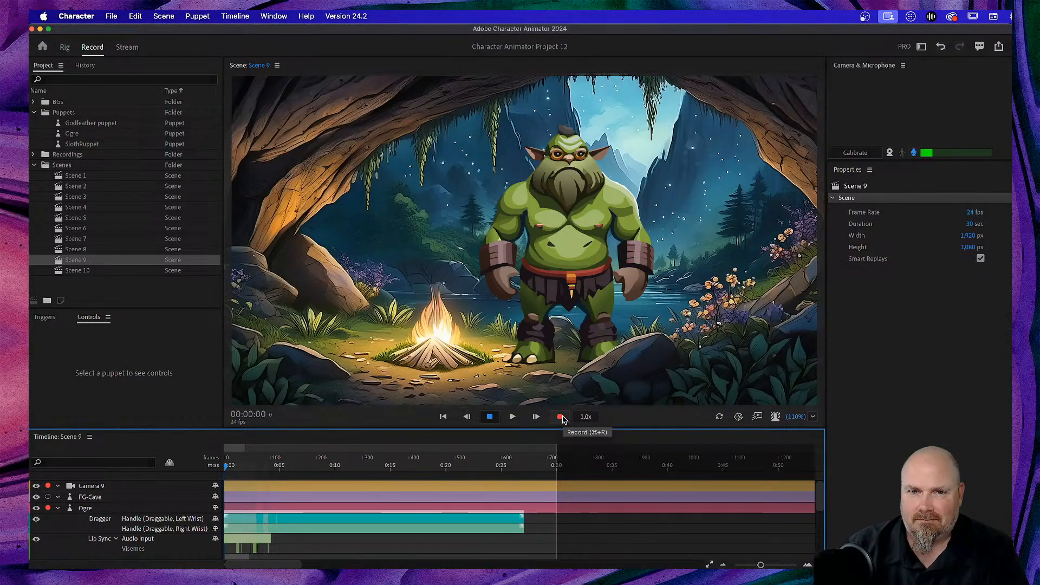
{"action": "left_click", "coordinate": [560, 417]}
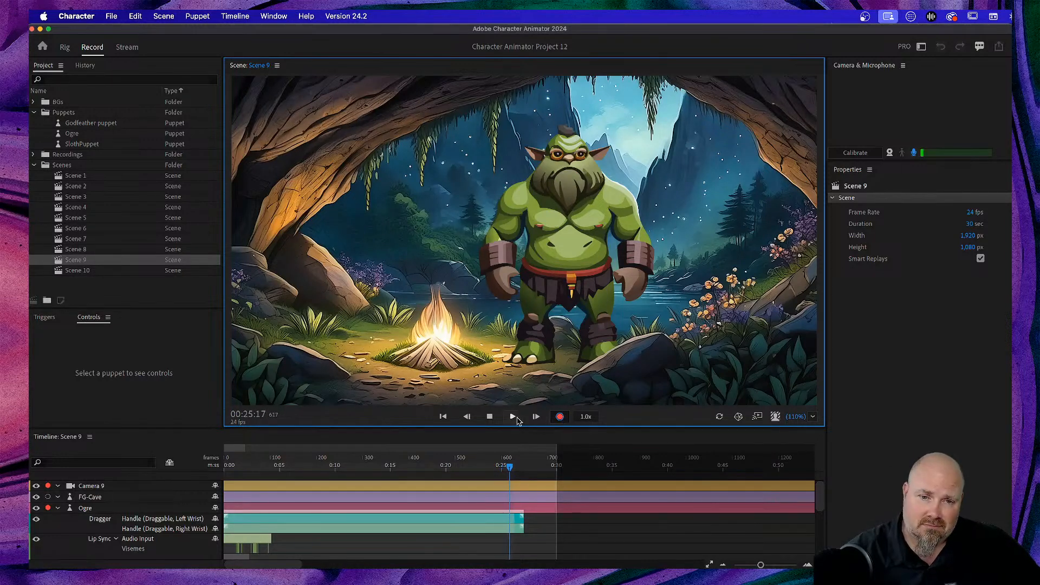
{"action": "left_click", "coordinate": [488, 418]}
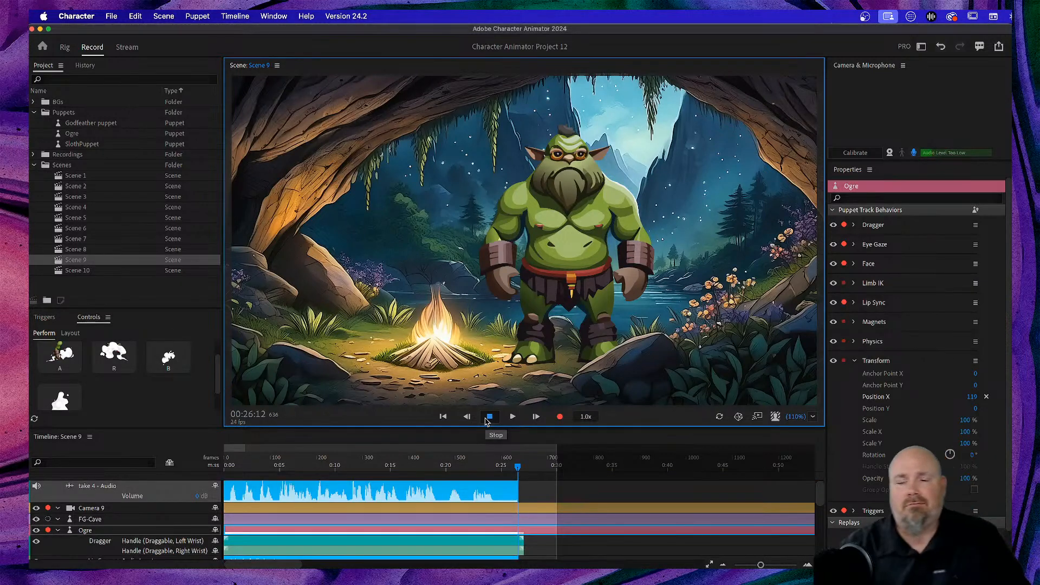
Play back take 4 of Scene 9 from the start to 00:26:00, and return the playhead to the start
{"action": "left_click", "coordinate": [520, 469]}
{"action": "left_click", "coordinate": [231, 470]}
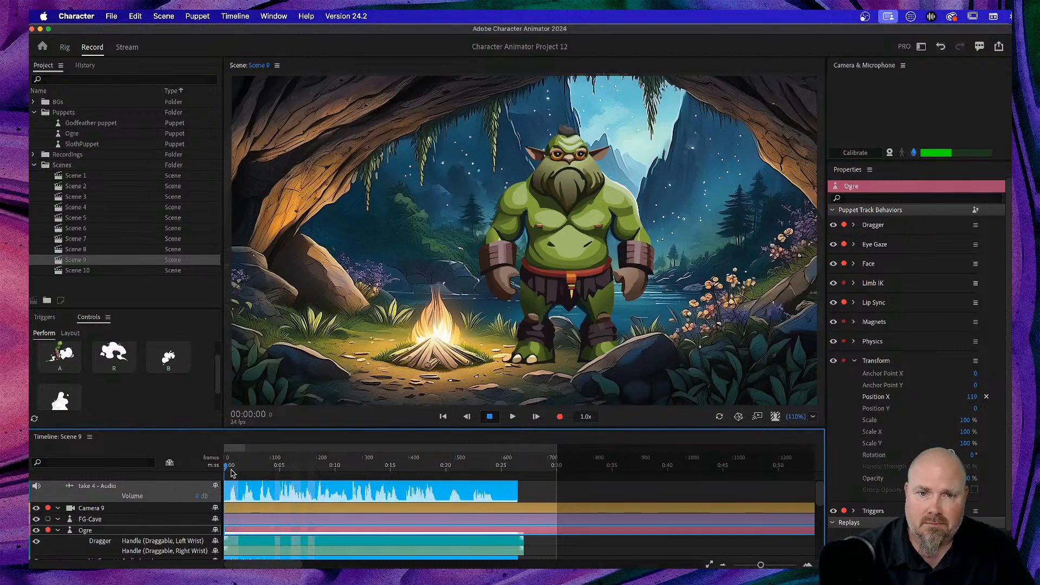
{"action": "key", "text": "space"}
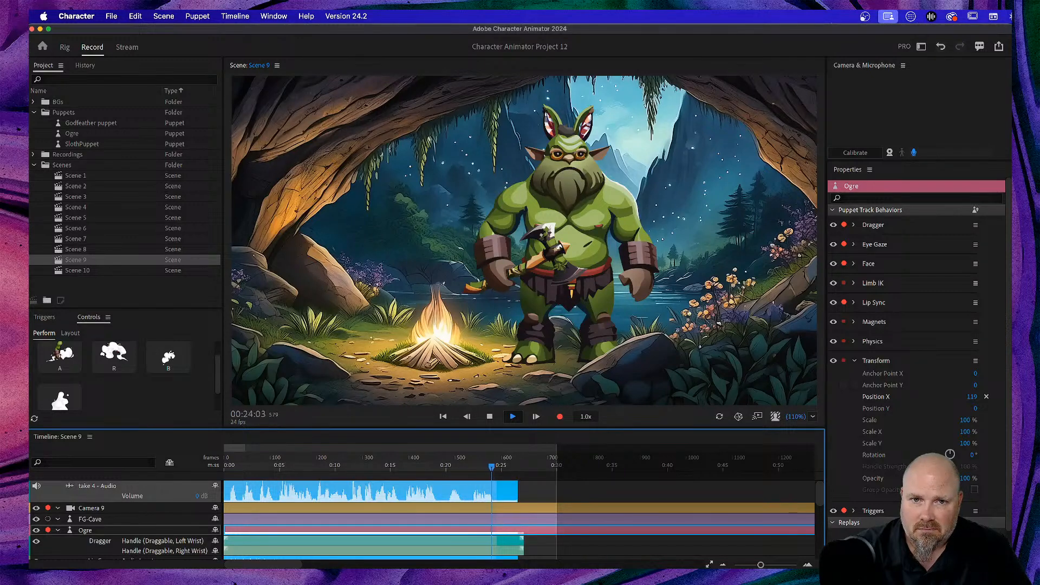
{"action": "key", "text": "space"}
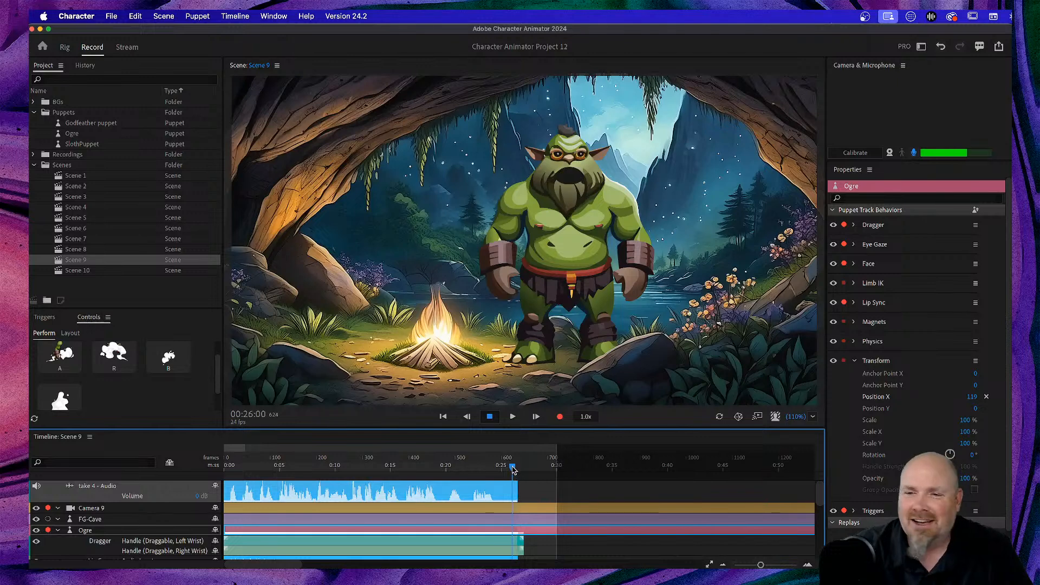
{"action": "left_click_drag", "start_coordinate": [512, 467], "coordinate": [200, 469]}
Switch from microphone to camera input, calibrate the rest pose, and record a face movement take in Scene 9 to 00:25:23
{"action": "left_click", "coordinate": [914, 153]}
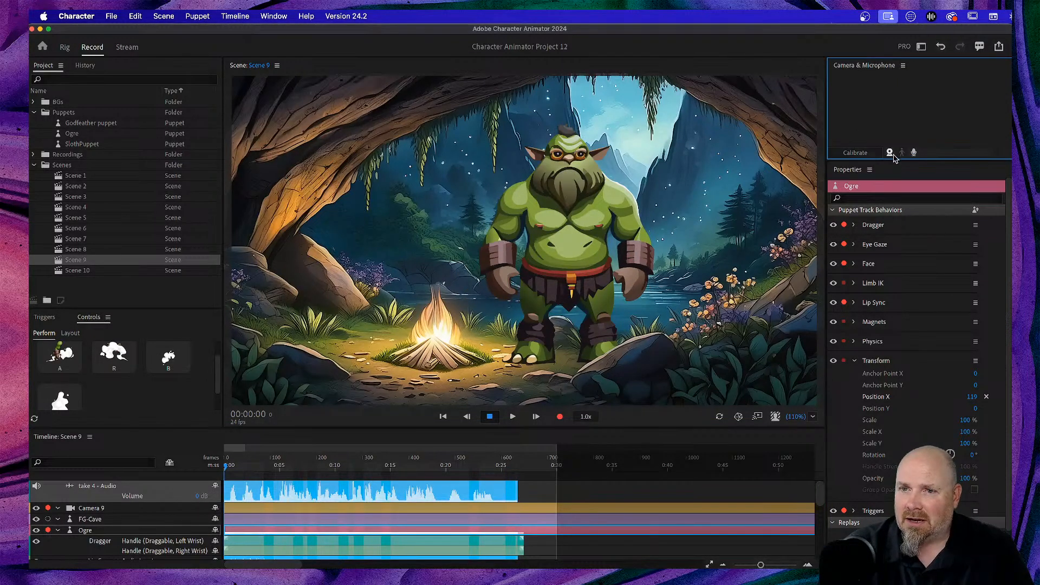
{"action": "left_click", "coordinate": [890, 152]}
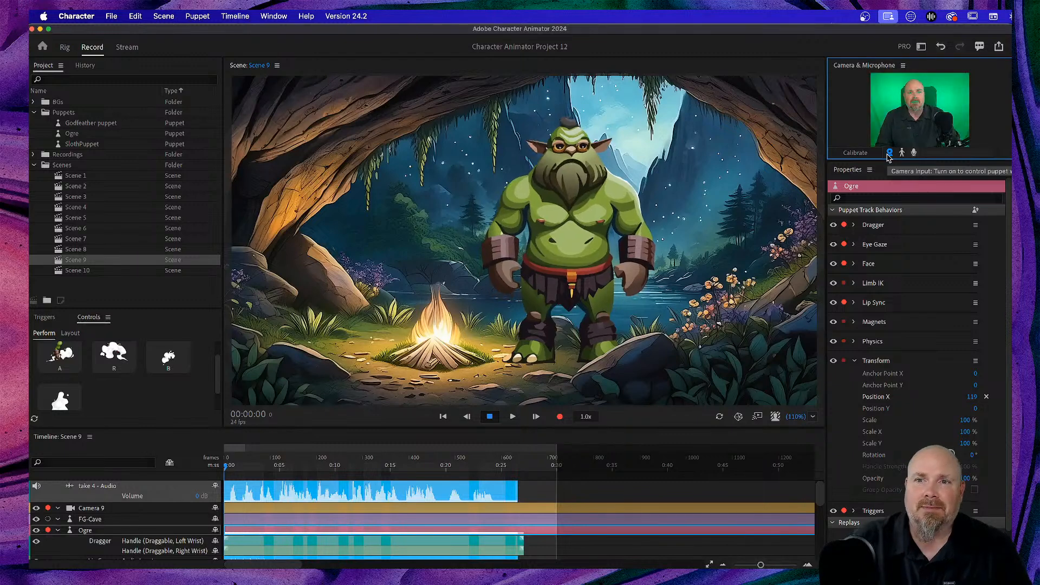
{"action": "left_click", "coordinate": [849, 156]}
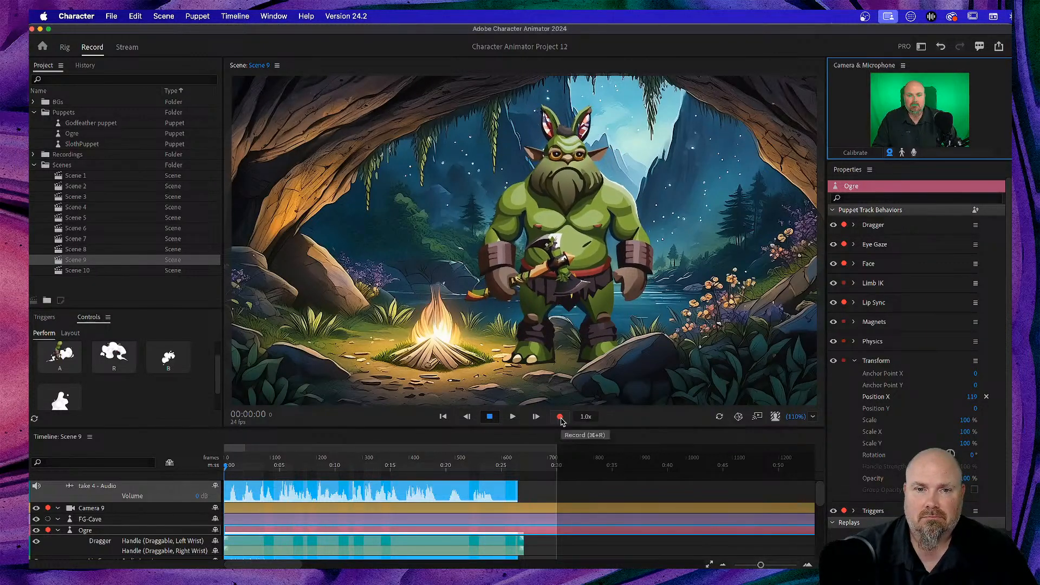
{"action": "left_click", "coordinate": [560, 417]}
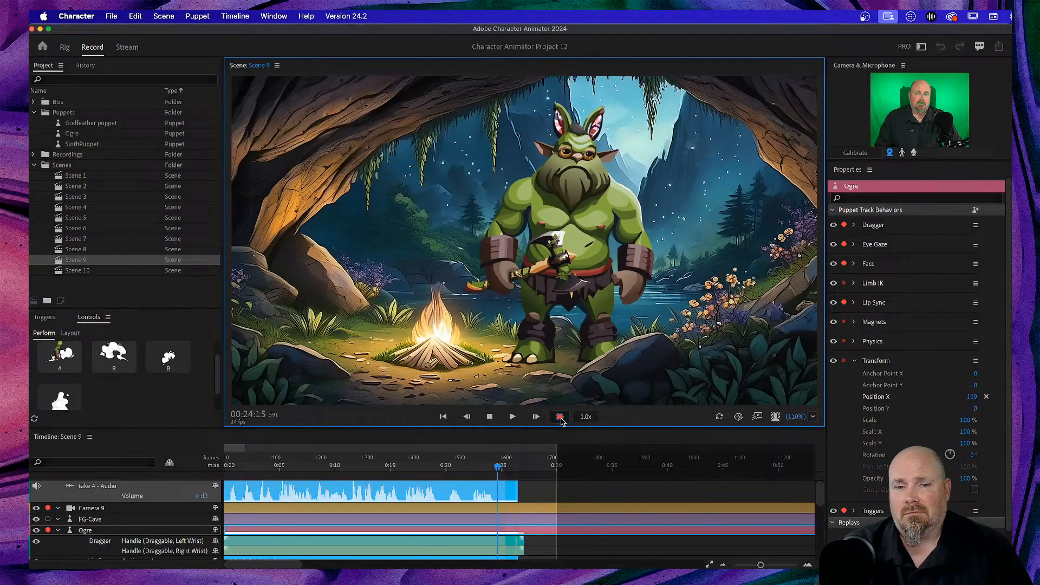
{"action": "left_click", "coordinate": [491, 418]}
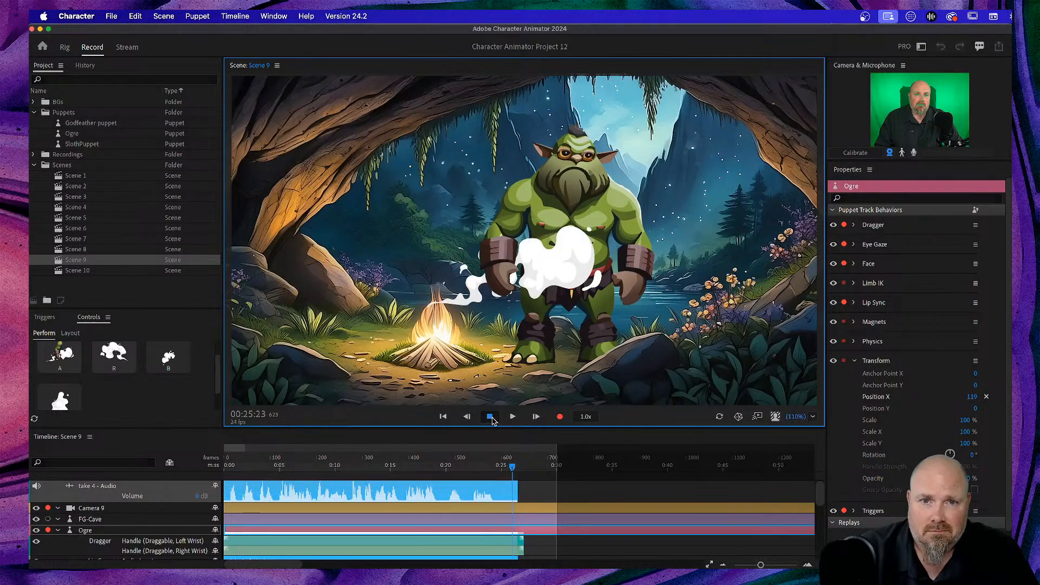
Play back Scene 9 from its start past 00:27:12 to review the face movement take, and return the playhead to the start
{"action": "left_click_drag", "start_coordinate": [514, 467], "coordinate": [157, 486]}
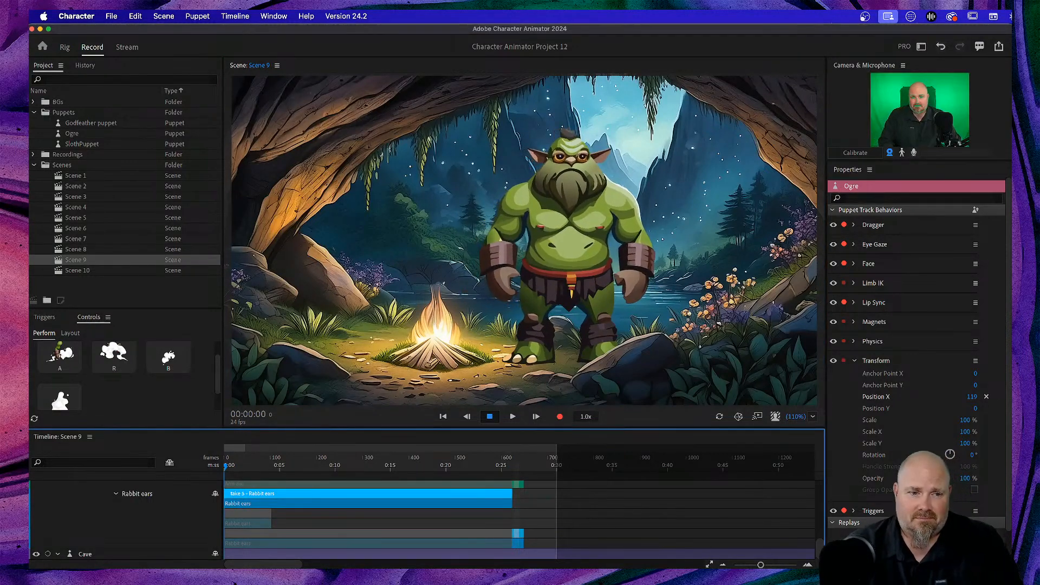
{"action": "key", "text": "space"}
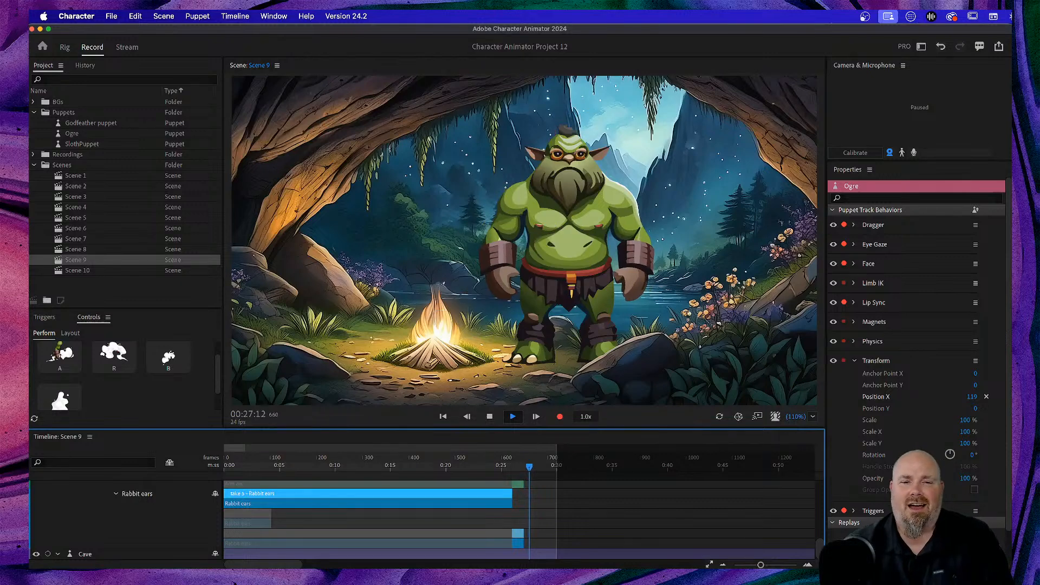
{"action": "key", "text": "space"}
{"action": "left_click", "coordinate": [540, 467]}
{"action": "left_click_drag", "start_coordinate": [540, 467], "coordinate": [120, 475]}
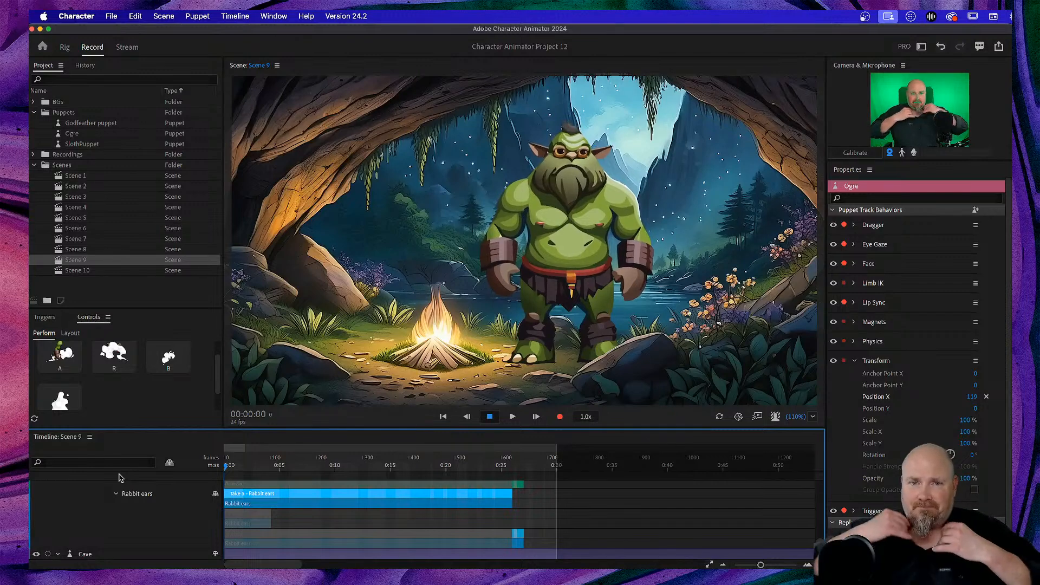
Turn off the camera input and try recording a Dragger take of the Ogre's right wrist to 00:05:09
{"action": "left_click", "coordinate": [891, 153]}
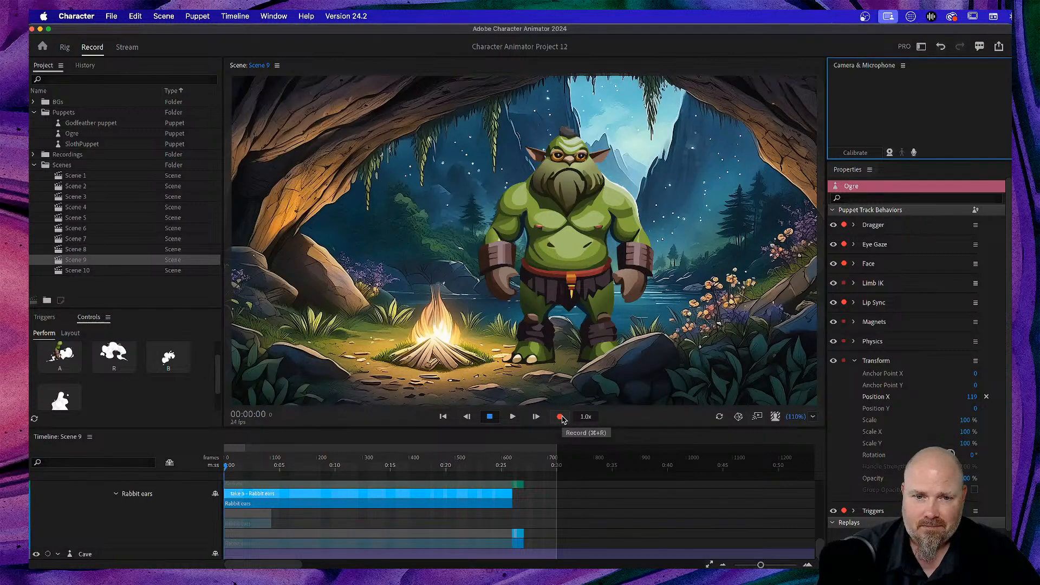
{"action": "left_click", "coordinate": [561, 419]}
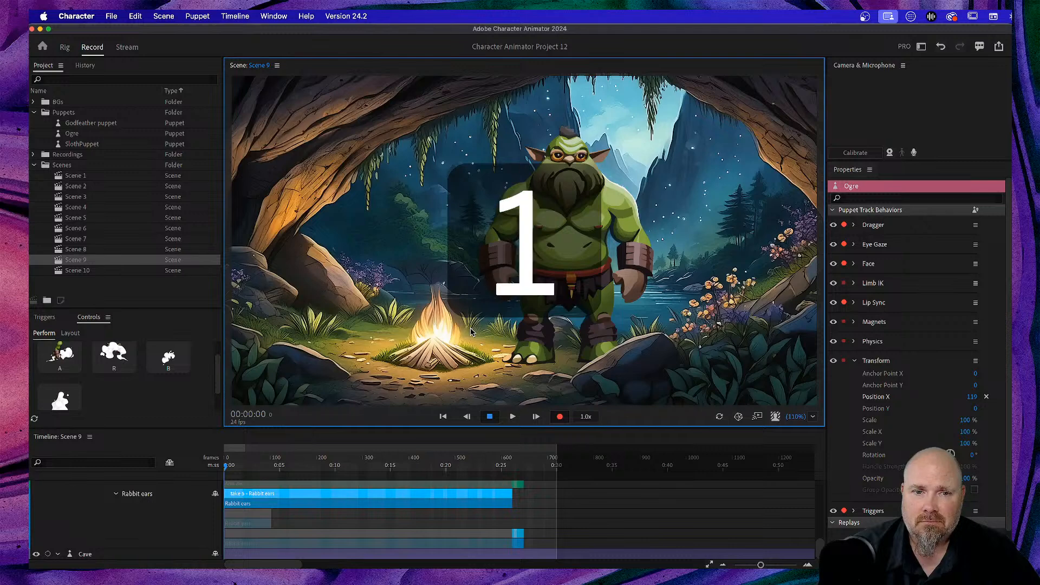
{"action": "mouse_move", "coordinate": [499, 285]}
{"action": "left_mouse_down"}
{"action": "mouse_move", "coordinate": [515, 276]}
{"action": "mouse_move", "coordinate": [497, 291]}
{"action": "left_mouse_up"}
{"action": "left_click", "coordinate": [490, 417]}
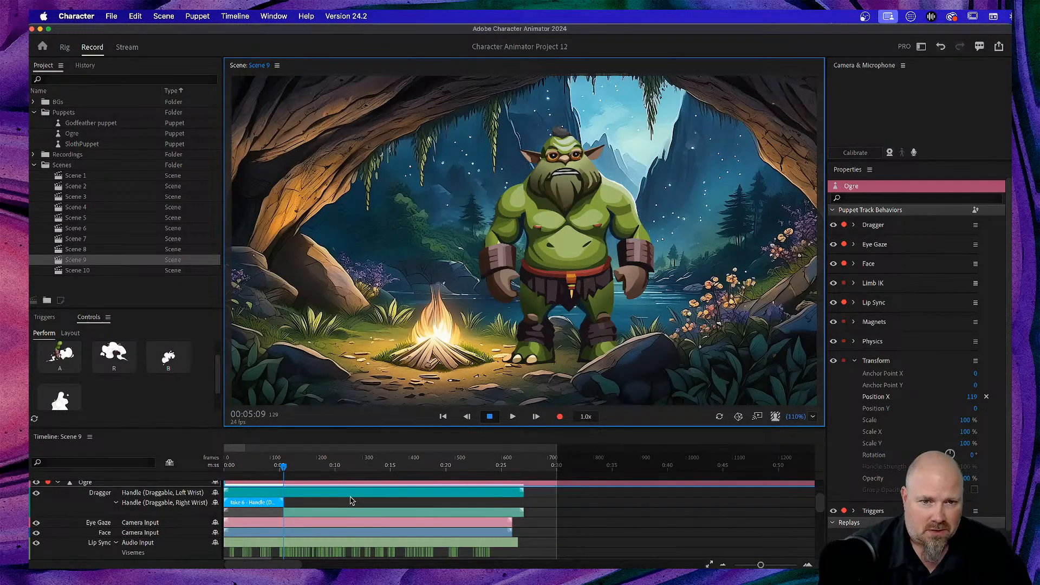
Delete the take 6 right-wrist Handle clip from the Scene 9 timeline and return the playhead to the start
{"action": "left_click", "coordinate": [251, 507]}
{"action": "key", "text": "BackSpace"}
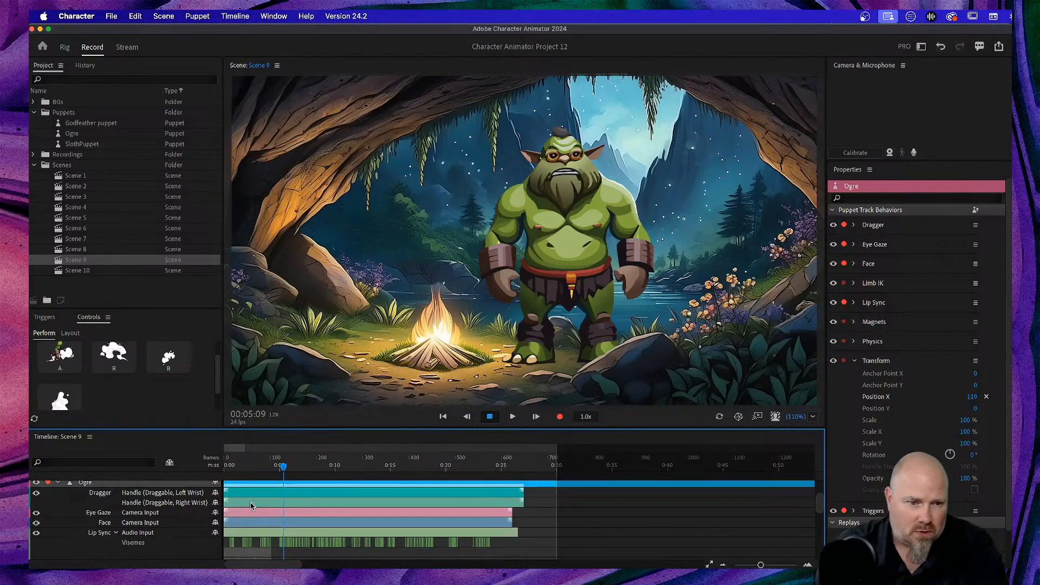
{"action": "left_click", "coordinate": [284, 469]}
{"action": "left_click_drag", "start_coordinate": [246, 472], "coordinate": [188, 470]}
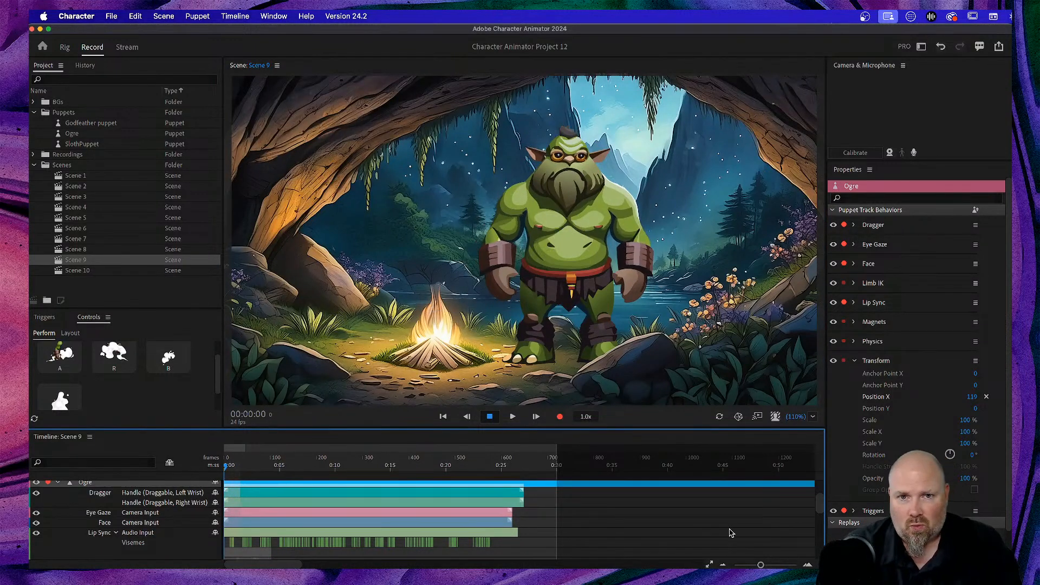
Turn on the Ogre's axe and rabbit ears, and record a take moving the axe-side hand to 00:27:08
{"action": "key", "text": "a"}
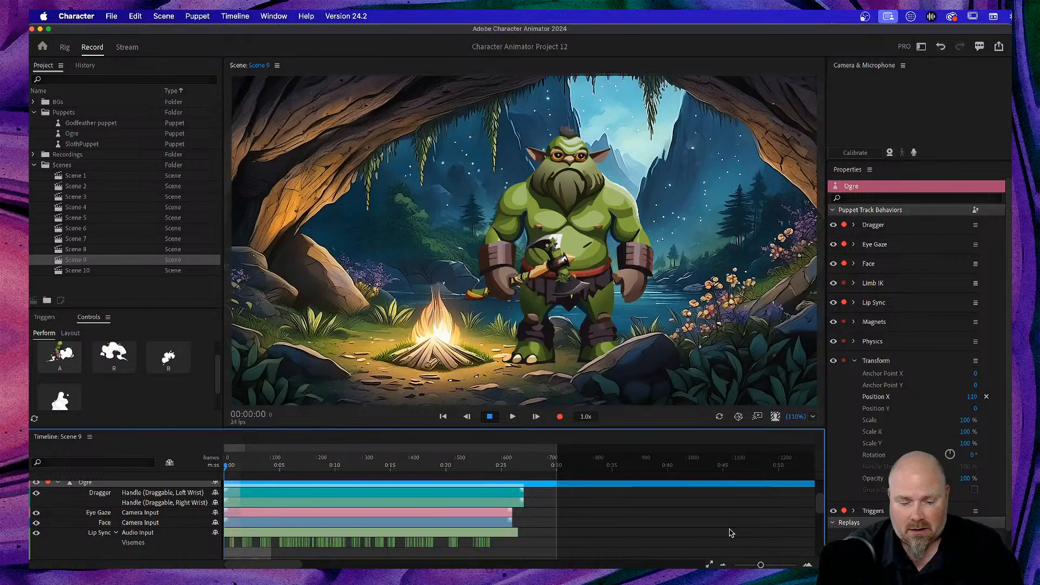
{"action": "key", "text": "r"}
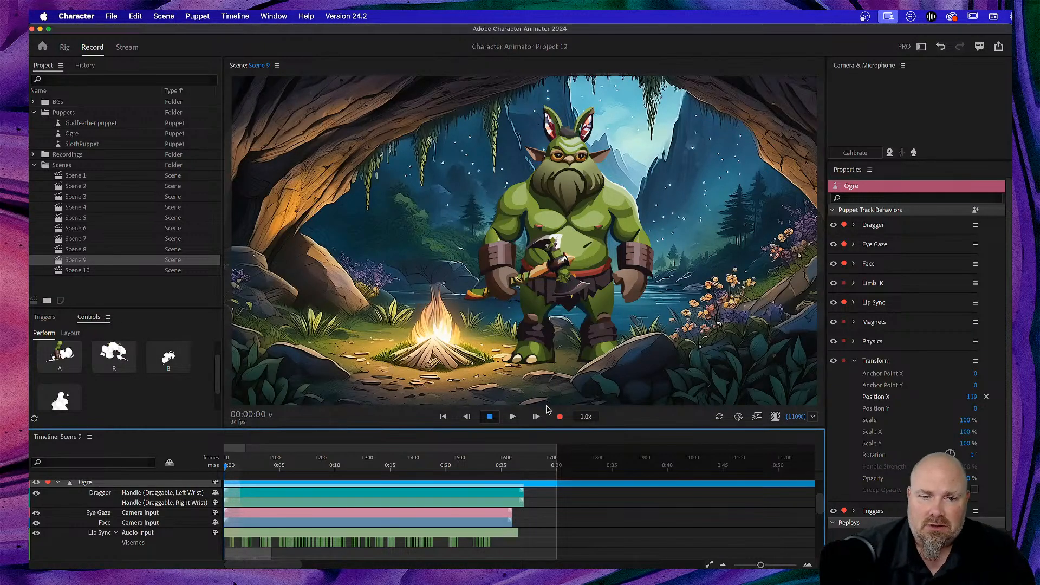
{"action": "left_click", "coordinate": [559, 417]}
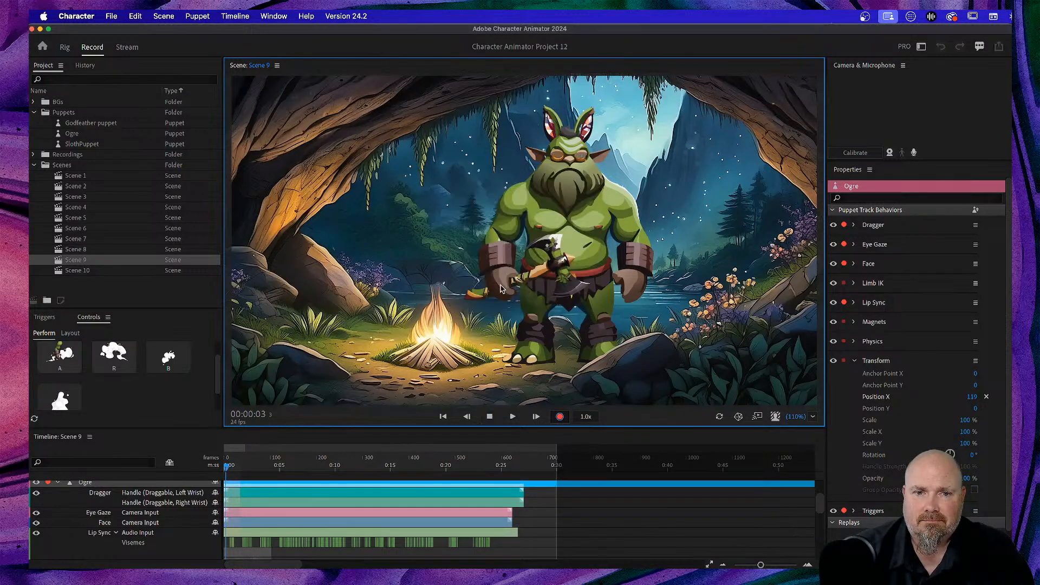
{"action": "mouse_move", "coordinate": [507, 288]}
{"action": "left_mouse_down"}
{"action": "mouse_move", "coordinate": [481, 299]}
{"action": "mouse_move", "coordinate": [377, 288]}
{"action": "mouse_move", "coordinate": [437, 303]}
{"action": "mouse_move", "coordinate": [467, 292]}
{"action": "mouse_move", "coordinate": [487, 269]}
{"action": "mouse_move", "coordinate": [479, 277]}
{"action": "mouse_move", "coordinate": [480, 263]}
{"action": "mouse_move", "coordinate": [495, 263]}
{"action": "mouse_move", "coordinate": [430, 314]}
{"action": "mouse_move", "coordinate": [475, 307]}
{"action": "mouse_move", "coordinate": [463, 312]}
{"action": "mouse_move", "coordinate": [510, 271]}
{"action": "mouse_move", "coordinate": [500, 290]}
{"action": "mouse_move", "coordinate": [496, 273]}
{"action": "mouse_move", "coordinate": [493, 290]}
{"action": "mouse_move", "coordinate": [442, 289]}
{"action": "mouse_move", "coordinate": [500, 290]}
{"action": "left_mouse_up"}
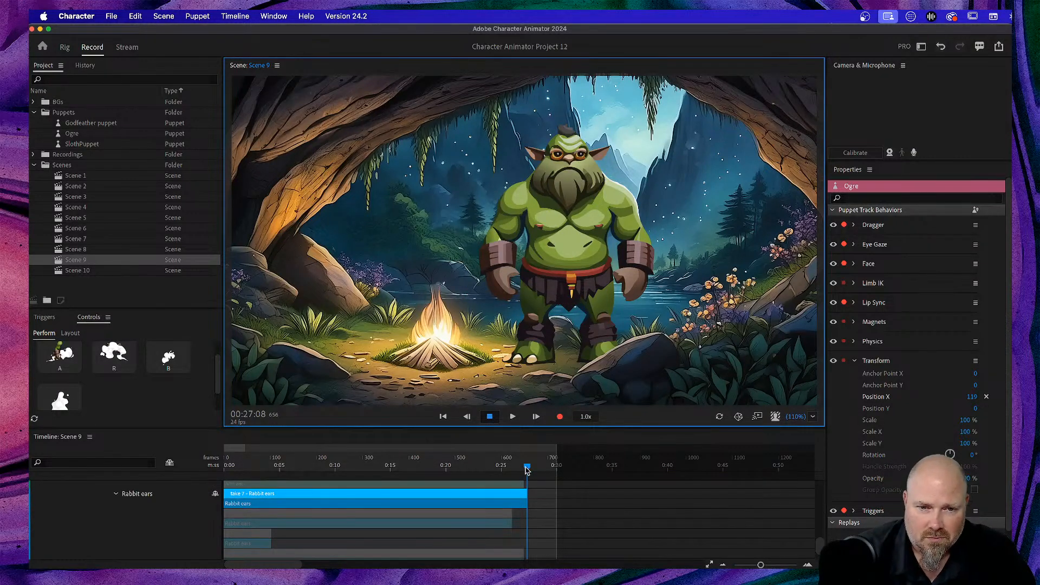
Return Scene 9 to its start and record another performance take to 00:26:22
{"action": "left_click_drag", "start_coordinate": [527, 470], "coordinate": [203, 480]}
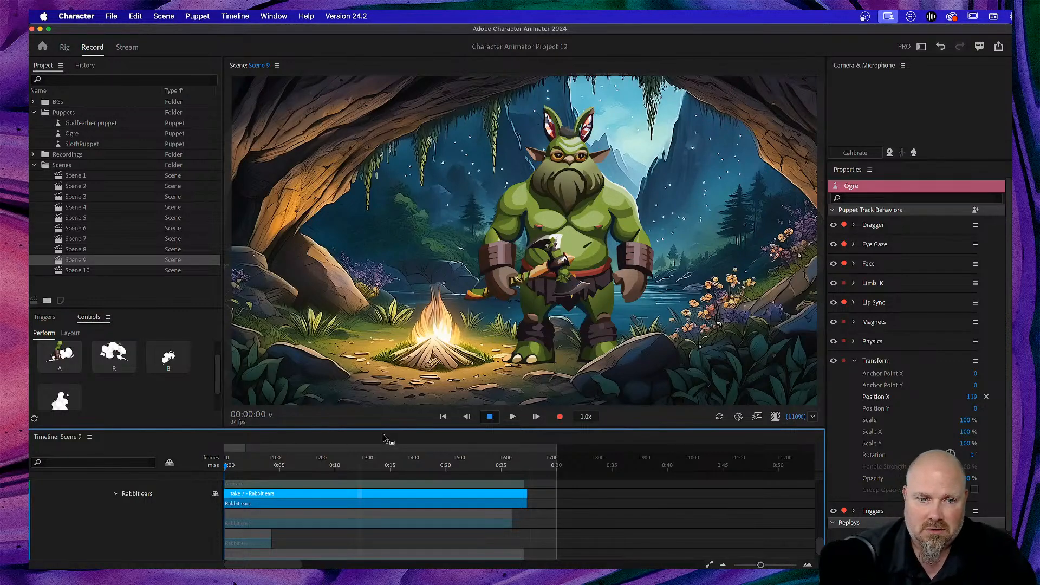
{"action": "left_click", "coordinate": [560, 417]}
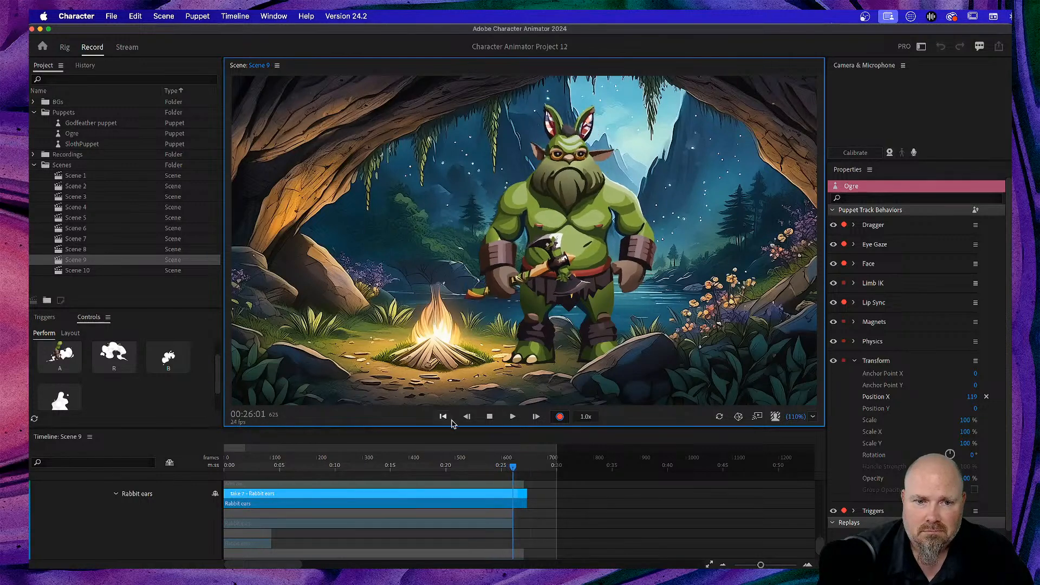
{"action": "left_click", "coordinate": [489, 416]}
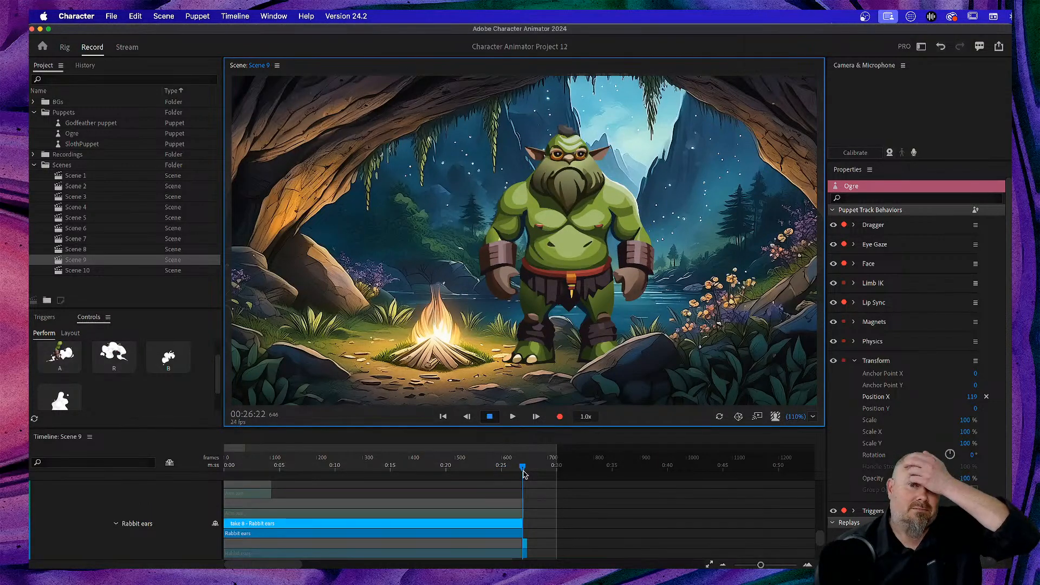
Play back the layered takes of Scene 9 from the start to 00:28:00, and return the playhead to the start
{"action": "left_click_drag", "start_coordinate": [522, 467], "coordinate": [180, 468]}
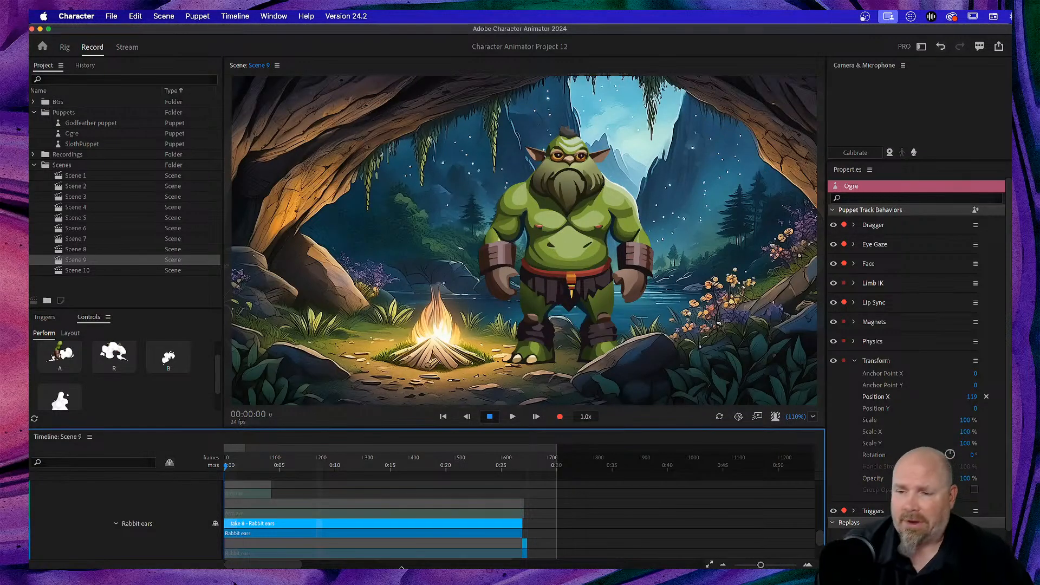
{"action": "key", "text": "space"}
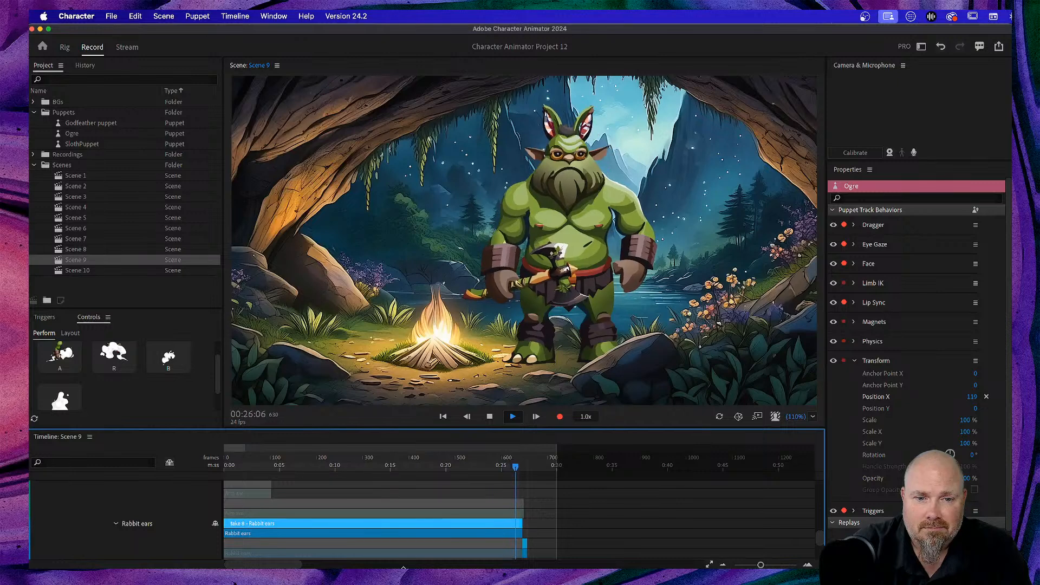
{"action": "key", "text": "space"}
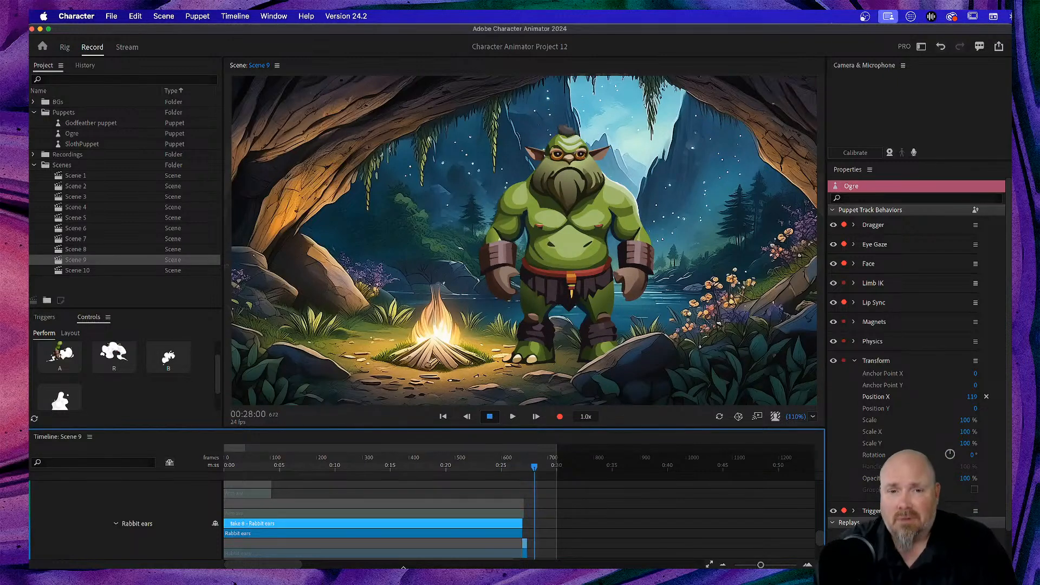
{"action": "left_click_drag", "start_coordinate": [535, 466], "coordinate": [105, 504]}
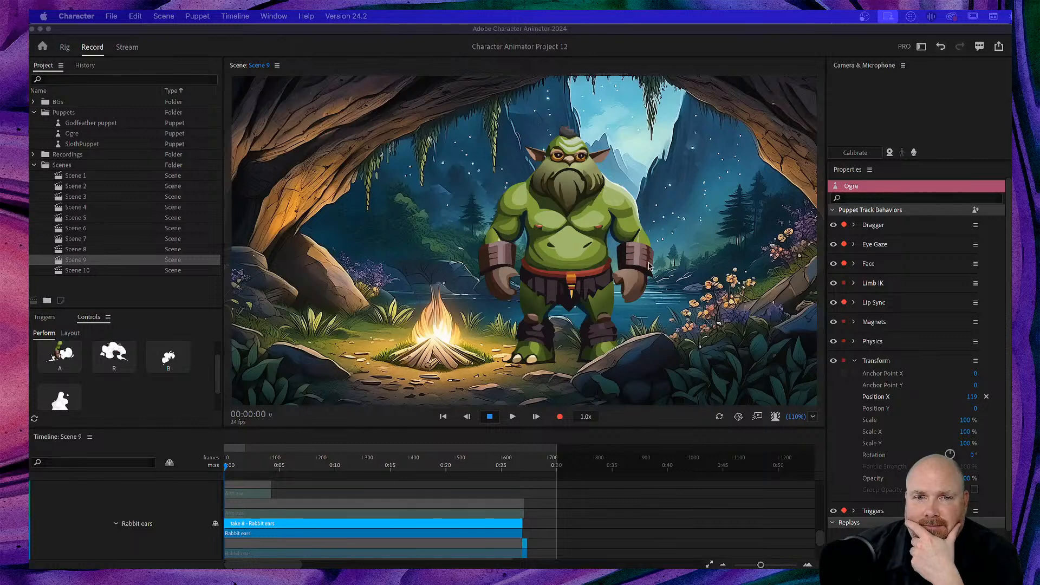
Reposition both of the Ogre's hands slightly outward from its body at the start of Scene 9
{"action": "left_click", "coordinate": [638, 285]}
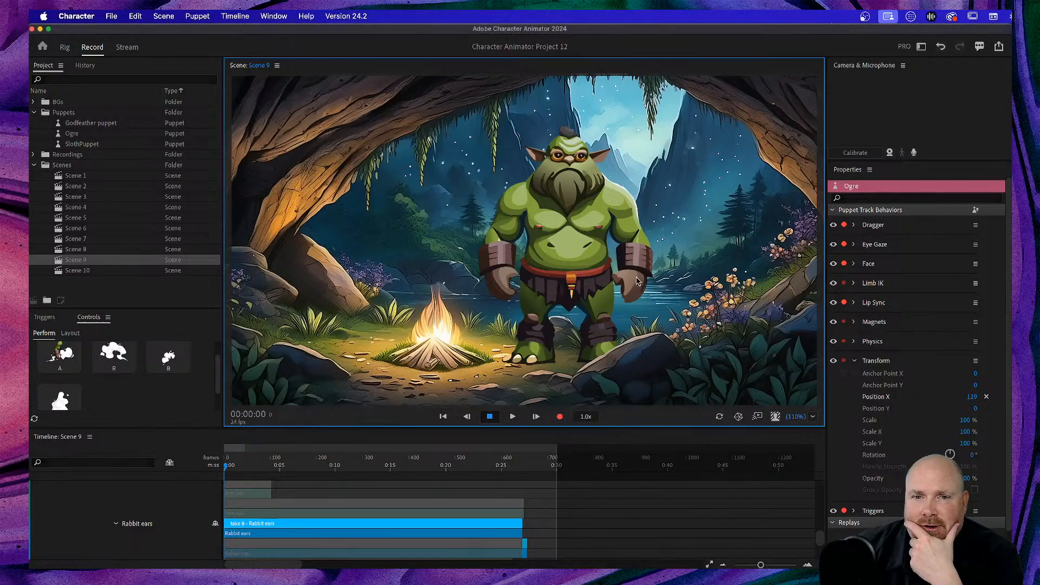
{"action": "left_click_drag", "start_coordinate": [593, 272], "coordinate": [667, 271]}
{"action": "mouse_move", "coordinate": [493, 286]}
{"action": "left_mouse_down"}
{"action": "mouse_move", "coordinate": [509, 276]}
{"action": "mouse_move", "coordinate": [480, 279]}
{"action": "mouse_move", "coordinate": [496, 279]}
{"action": "mouse_move", "coordinate": [474, 214]}
{"action": "mouse_move", "coordinate": [542, 222]}
{"action": "mouse_move", "coordinate": [453, 246]}
{"action": "mouse_move", "coordinate": [482, 280]}
{"action": "left_mouse_up"}
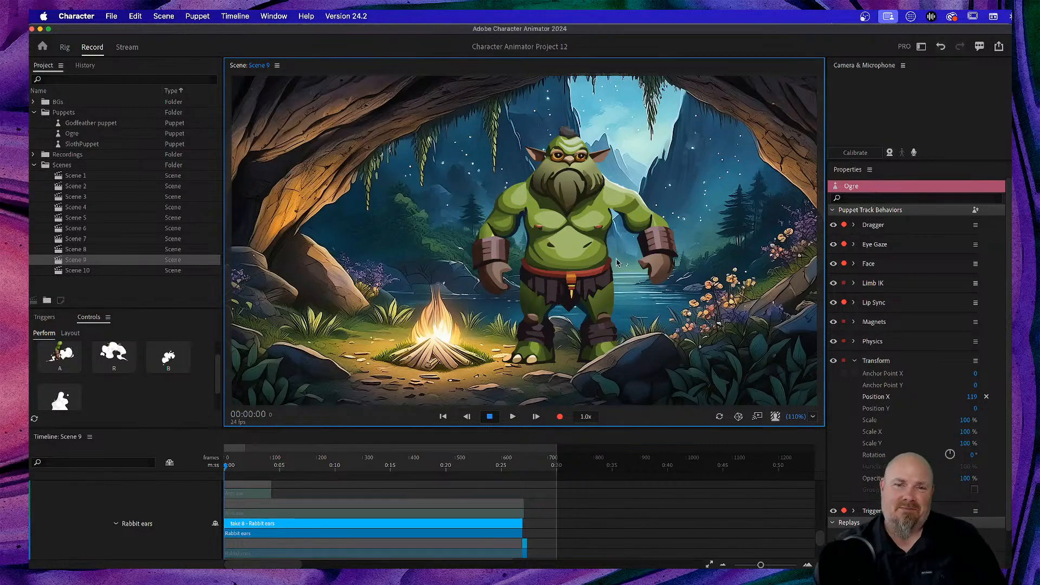
{"action": "left_click_drag", "start_coordinate": [660, 271], "coordinate": [639, 282]}
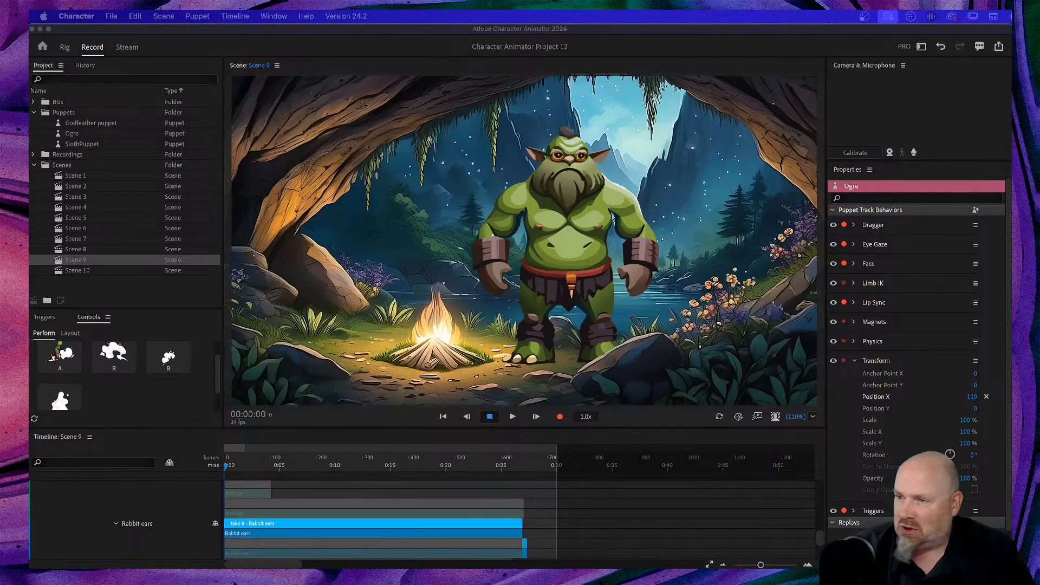
Open Scene 2, select the Godfeather puppet track, and collapse its Lip Sync behavior to reach the Transform settings
{"action": "double_click", "coordinate": [75, 187]}
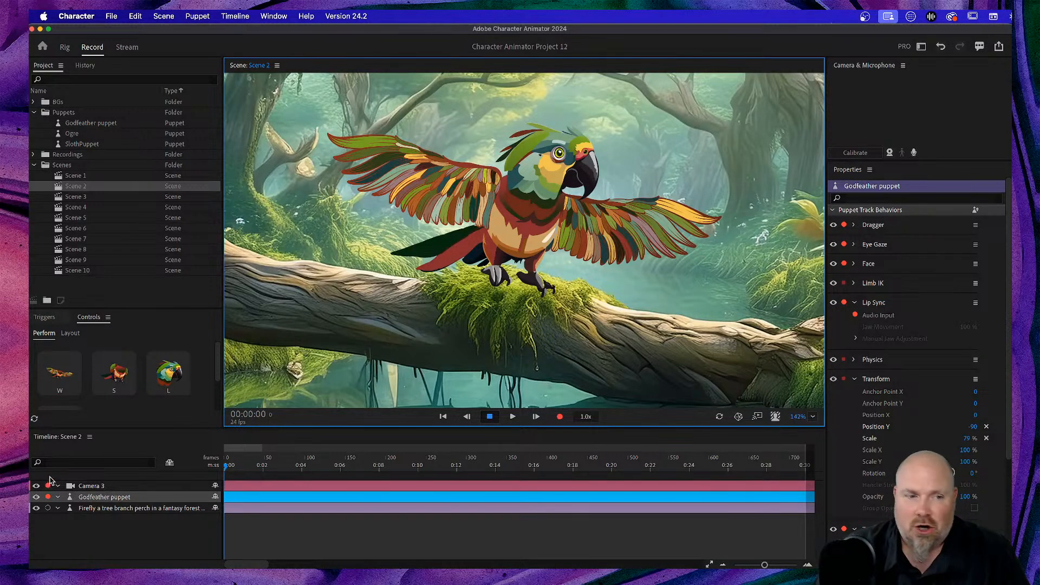
{"action": "left_click", "coordinate": [112, 498]}
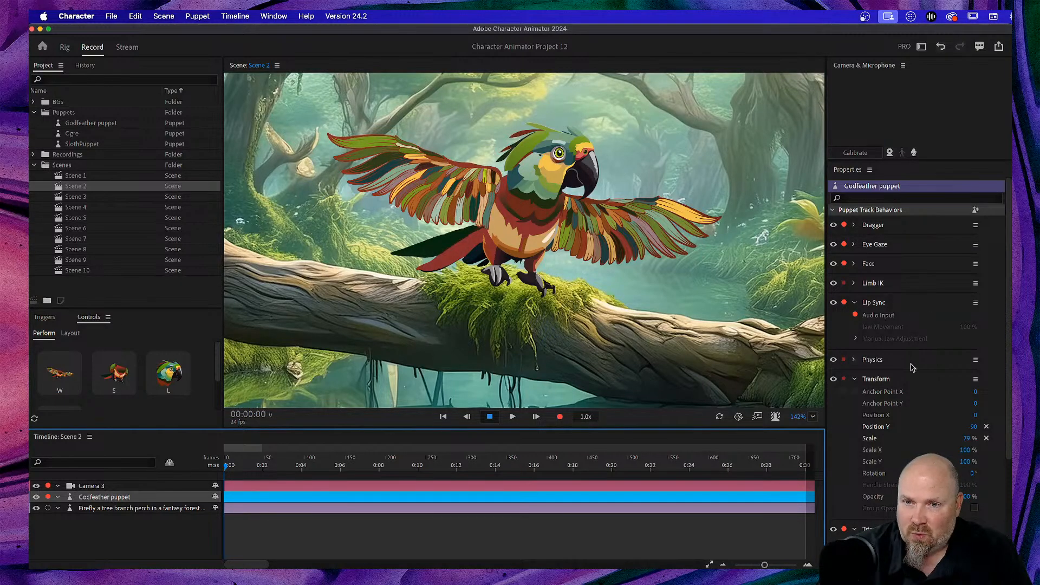
{"action": "left_click", "coordinate": [854, 303]}
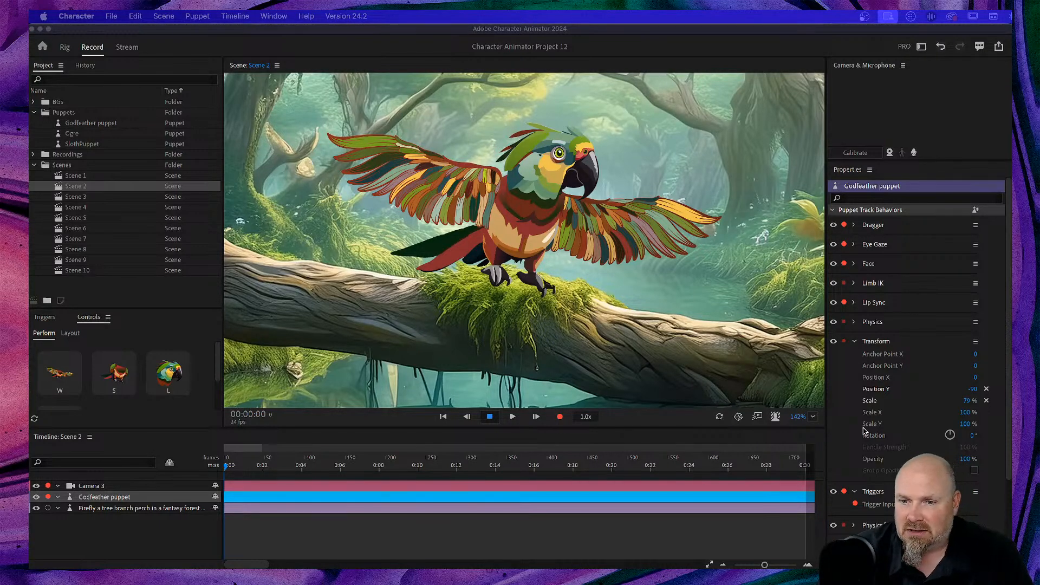
{"action": "left_click", "coordinate": [968, 403]}
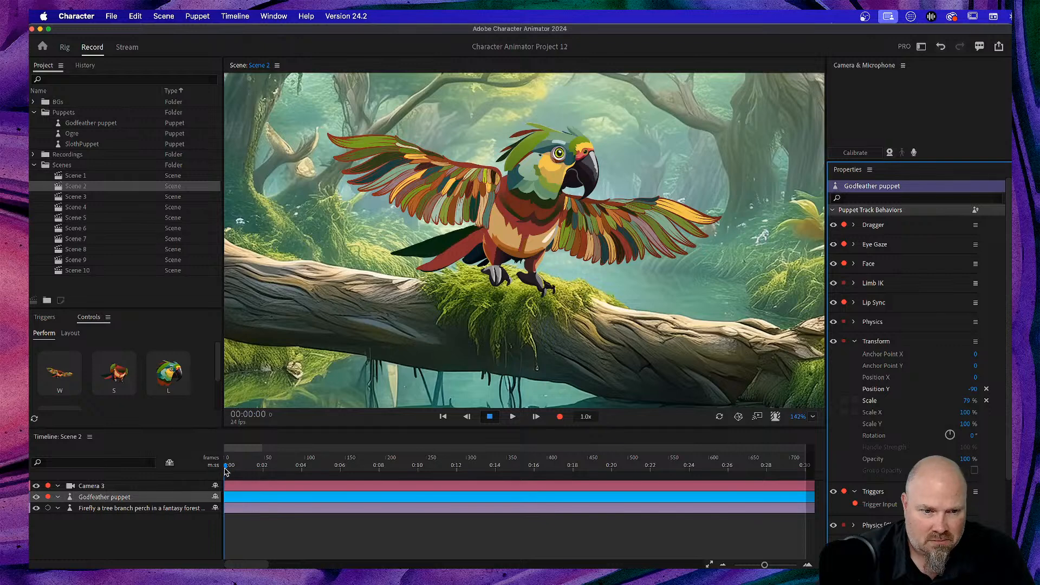
At 0:02:00 in Scene 2, enable keyframing for the Godfeather puppet's Scale, Position Y and Position X
{"action": "left_click_drag", "start_coordinate": [227, 470], "coordinate": [263, 469]}
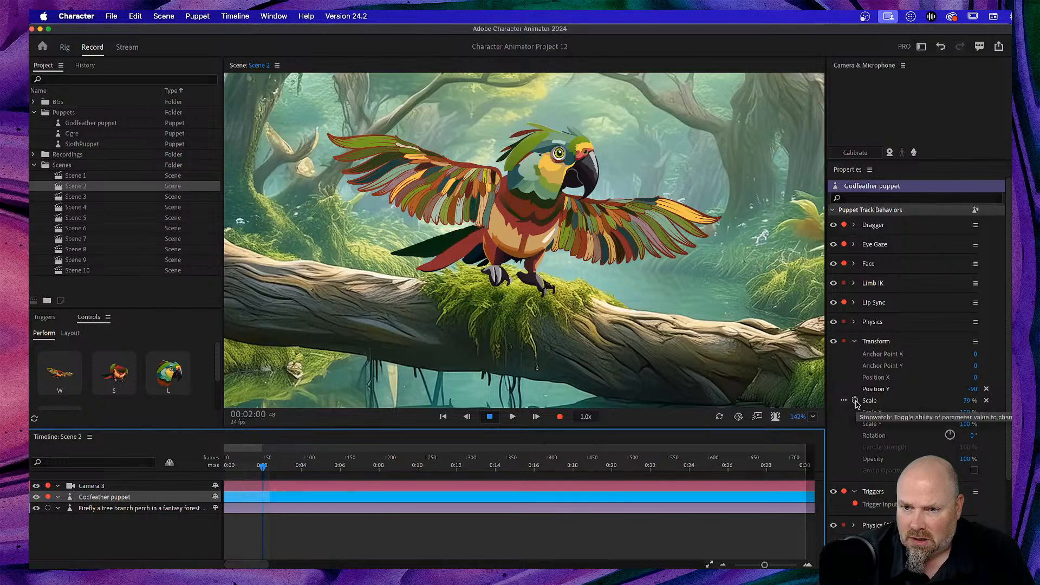
{"action": "left_click", "coordinate": [856, 401]}
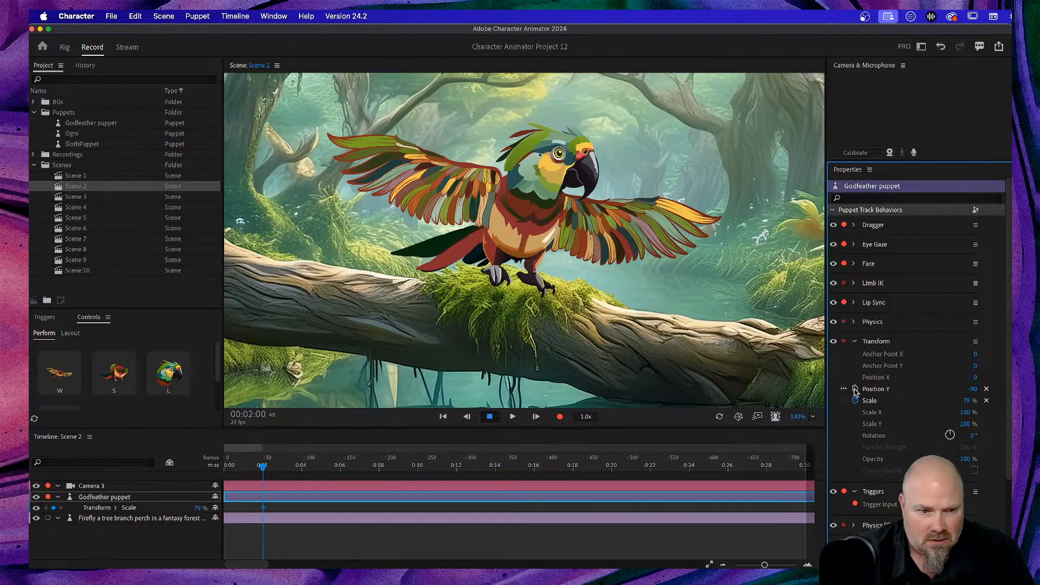
{"action": "left_click", "coordinate": [856, 389]}
{"action": "left_click", "coordinate": [855, 378]}
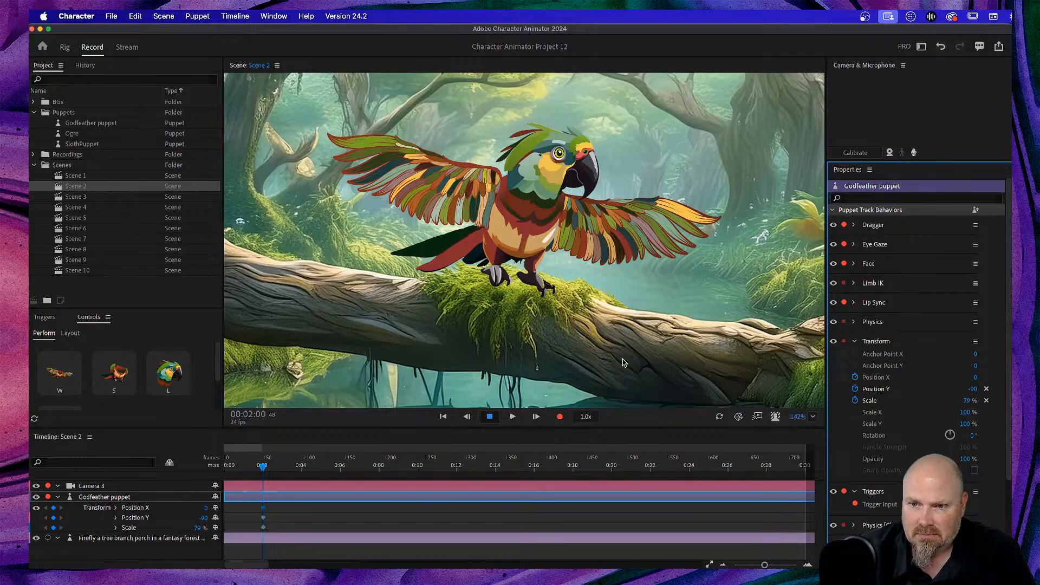
{"action": "left_click_drag", "start_coordinate": [968, 404], "coordinate": [935, 402]}
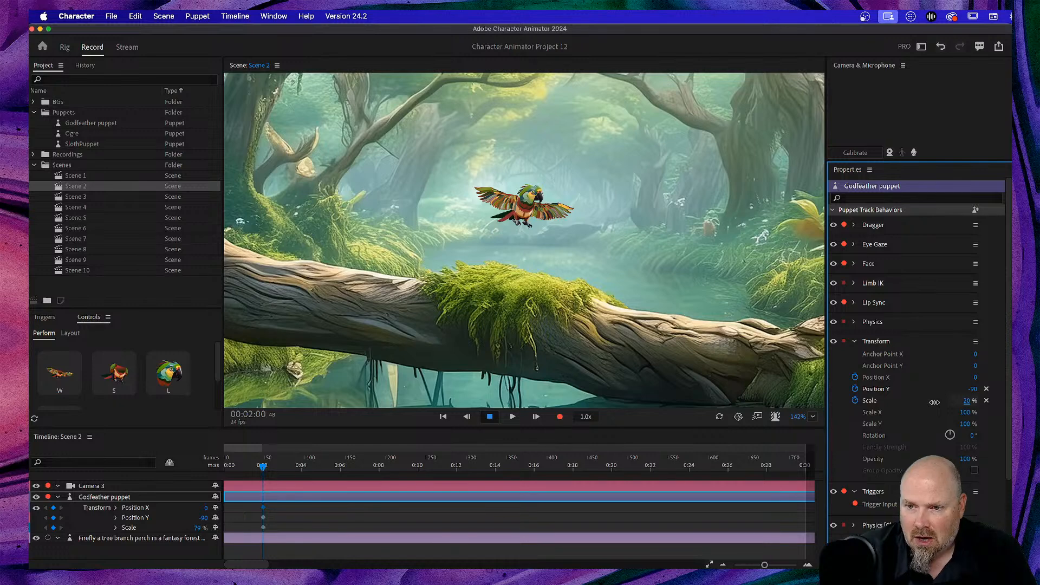
{"action": "left_click_drag", "start_coordinate": [935, 403], "coordinate": [935, 406]}
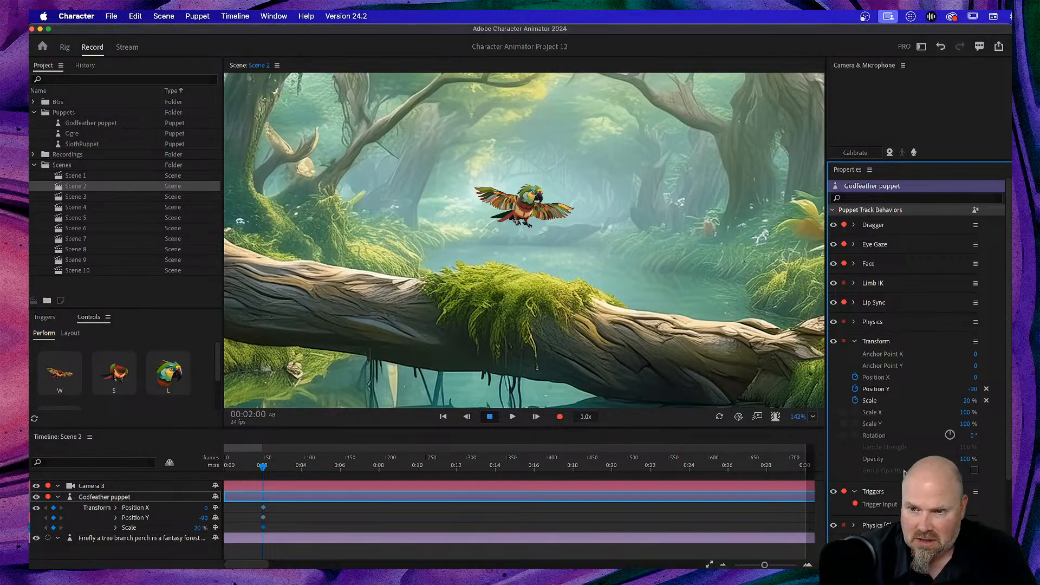
{"action": "key", "text": "super+z"}
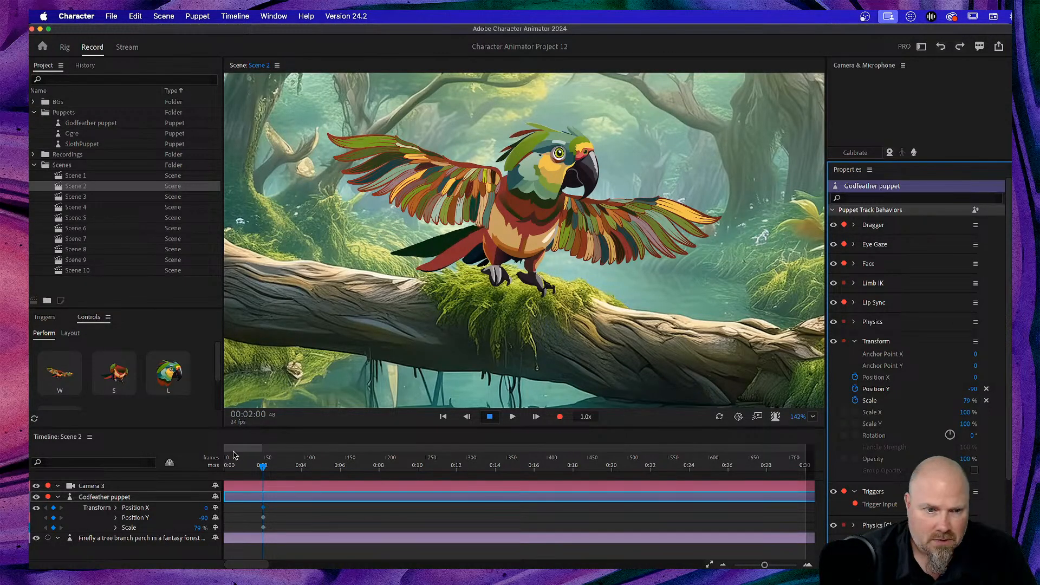
Enable keyframing for the Godfeather puppet's Rotation at 0:02:00
{"action": "mouse_move", "coordinate": [264, 468]}
{"action": "left_mouse_down"}
{"action": "mouse_move", "coordinate": [225, 470]}
{"action": "mouse_move", "coordinate": [264, 467]}
{"action": "mouse_move", "coordinate": [253, 468]}
{"action": "left_mouse_up"}
{"action": "left_click", "coordinate": [62, 510]}
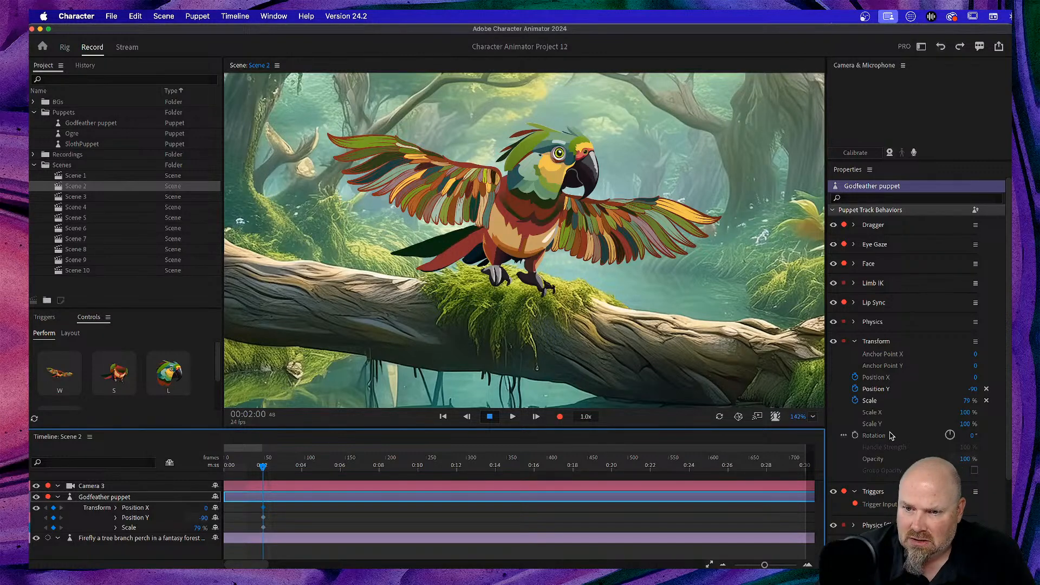
{"action": "left_click", "coordinate": [855, 436]}
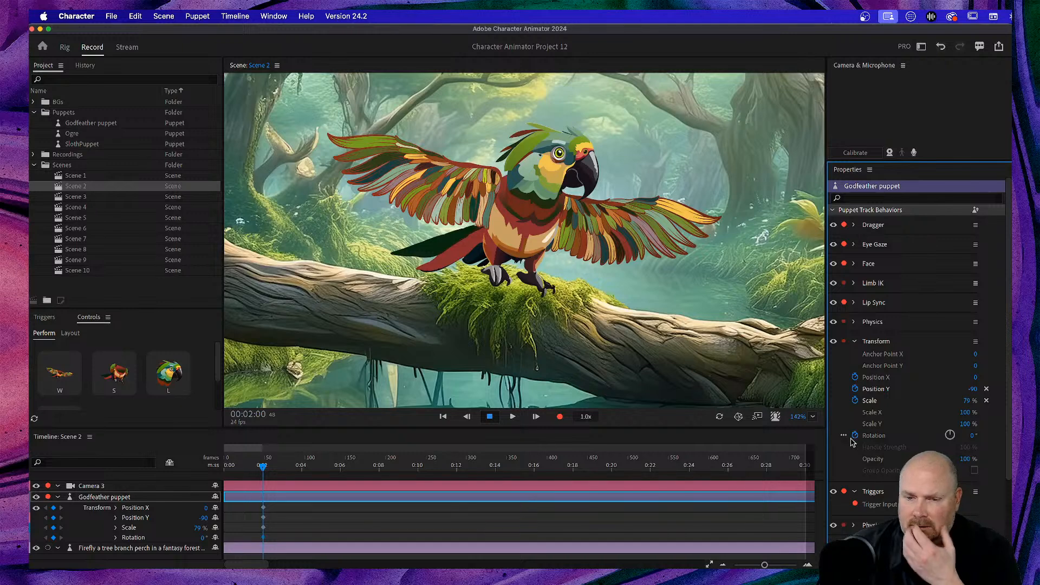
At the start of Scene 2, keyframe the Godfeather puppet at Position X -190, Position Y -228, Scale 38% and Rotation -17°
{"action": "left_click_drag", "start_coordinate": [260, 472], "coordinate": [196, 475]}
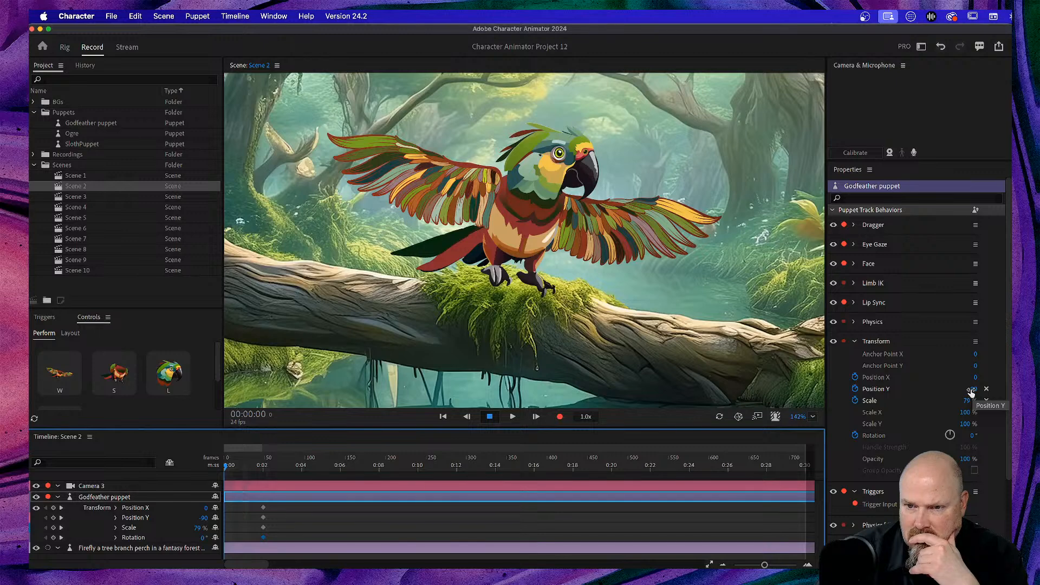
{"action": "left_click_drag", "start_coordinate": [967, 400], "coordinate": [938, 402]}
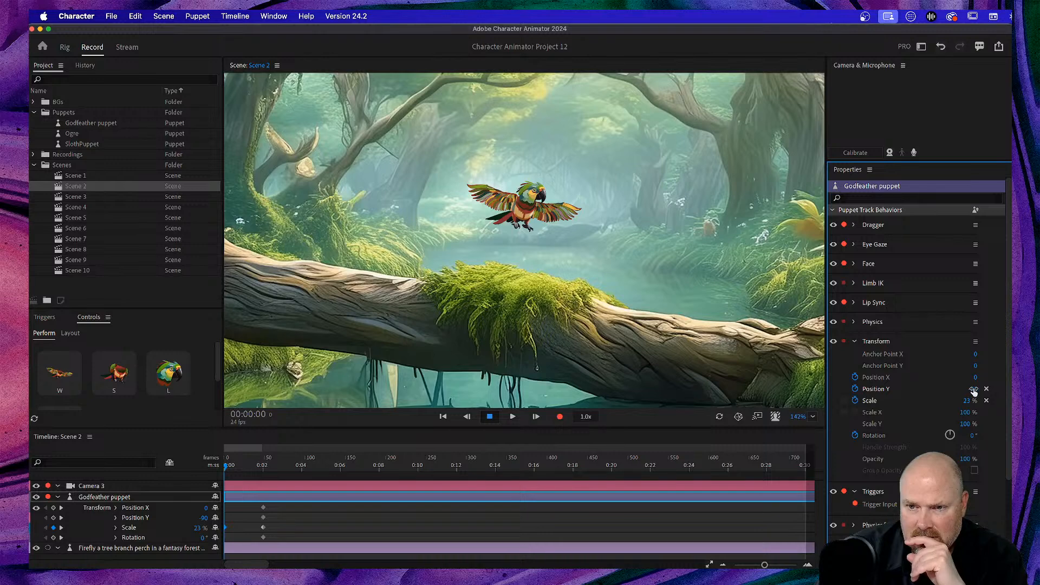
{"action": "left_click_drag", "start_coordinate": [971, 390], "coordinate": [946, 413]}
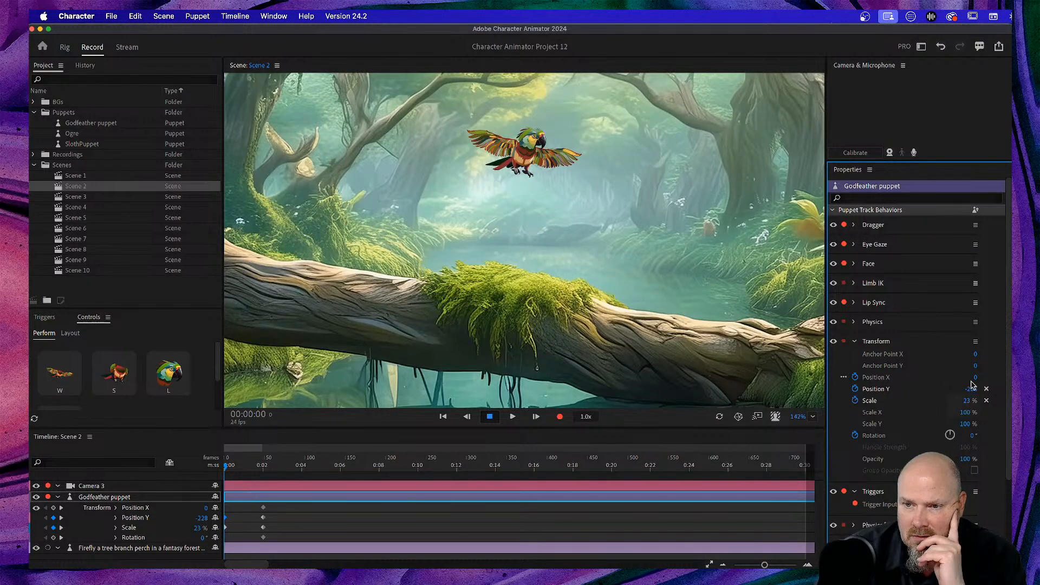
{"action": "left_click_drag", "start_coordinate": [975, 378], "coordinate": [879, 387]}
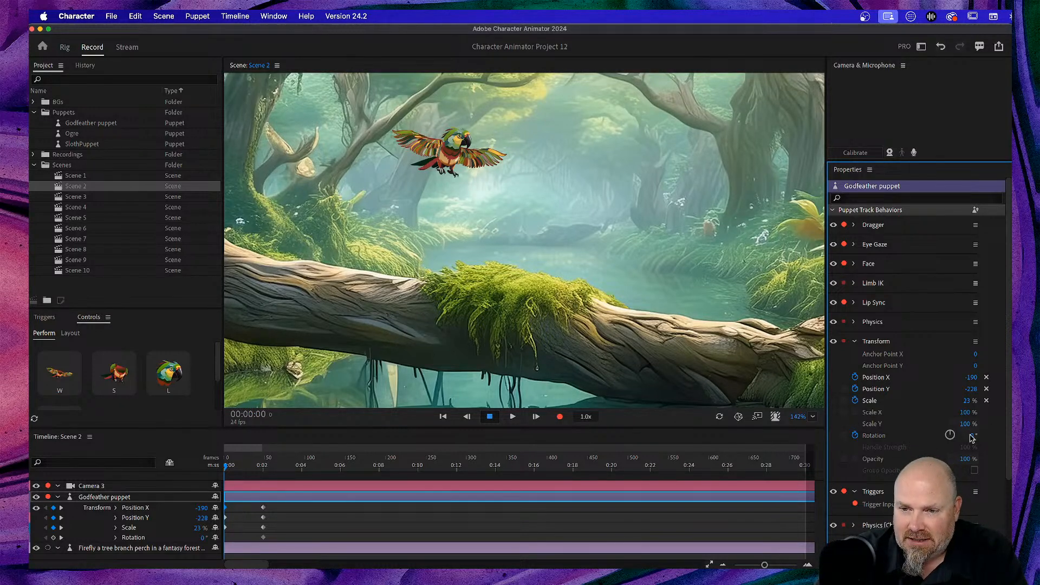
{"action": "left_click_drag", "start_coordinate": [967, 435], "coordinate": [967, 435]}
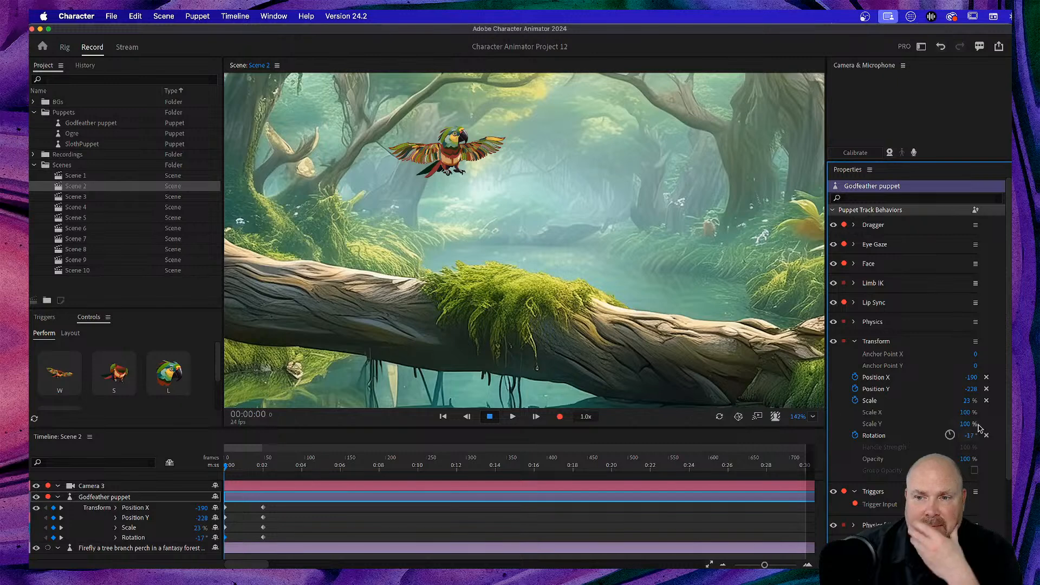
{"action": "left_click_drag", "start_coordinate": [968, 401], "coordinate": [975, 401]}
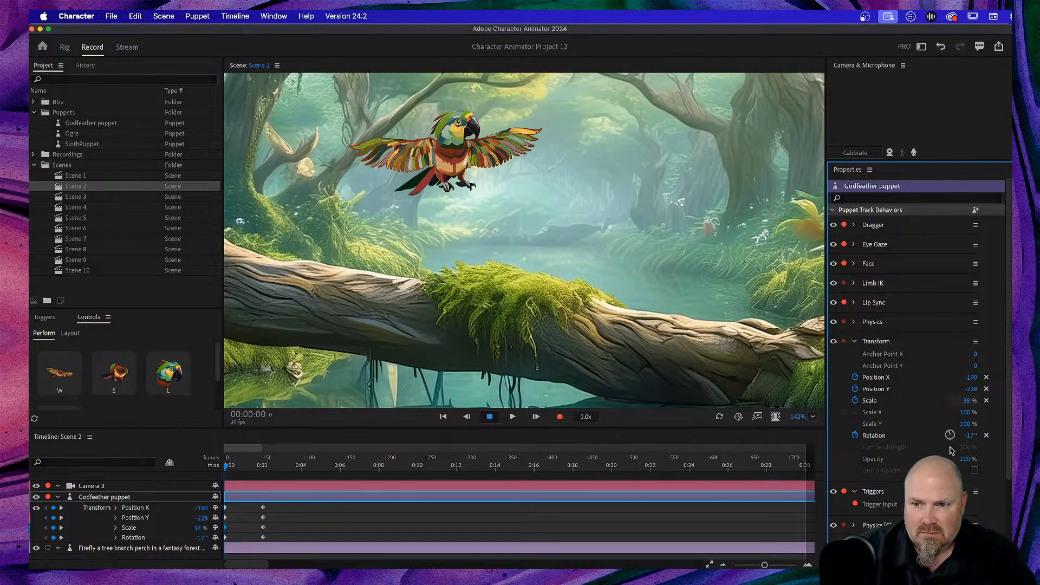
Play back the Godfeather puppet's fly-in from the start to 0:02:04, and return the playhead to the start
{"action": "key", "text": "space"}
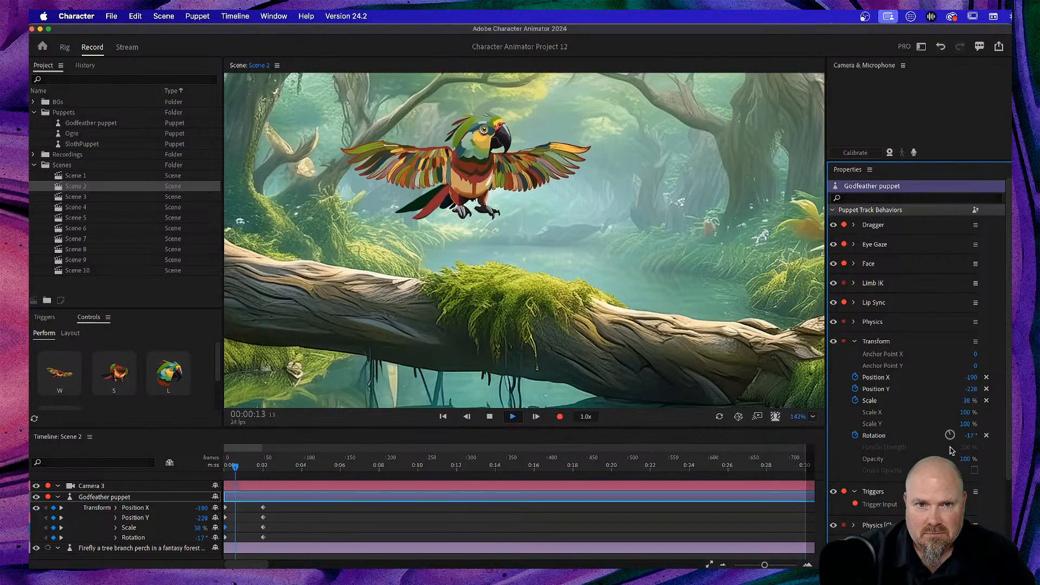
{"action": "key", "text": "space"}
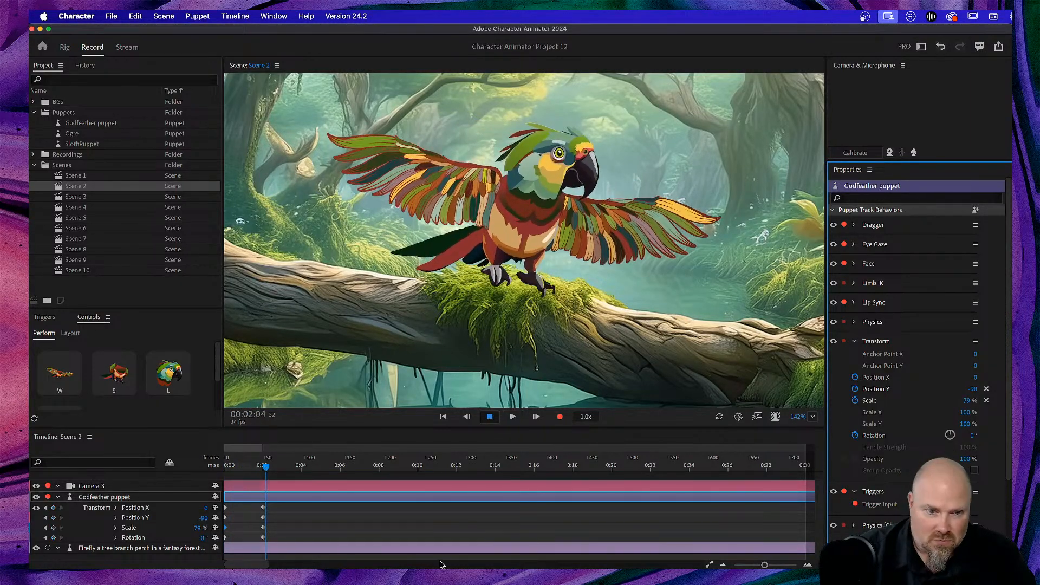
{"action": "left_click_drag", "start_coordinate": [266, 467], "coordinate": [227, 466]}
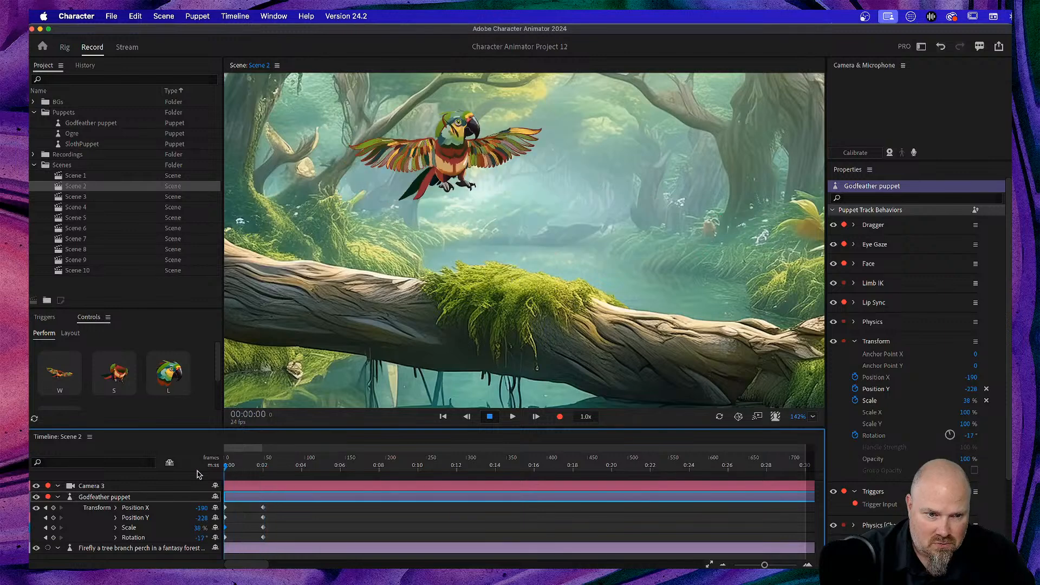
Move the four ending Transform keyframes earlier to just past 0:01, play back the faster fly-in, and return to the start
{"action": "left_click_drag", "start_coordinate": [277, 510], "coordinate": [255, 544]}
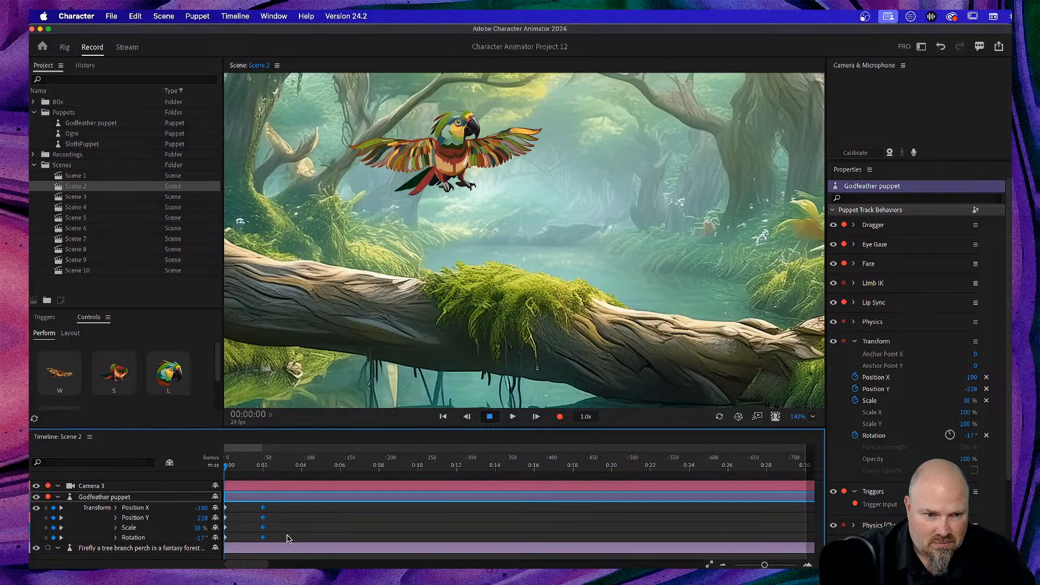
{"action": "left_click_drag", "start_coordinate": [257, 541], "coordinate": [247, 543]}
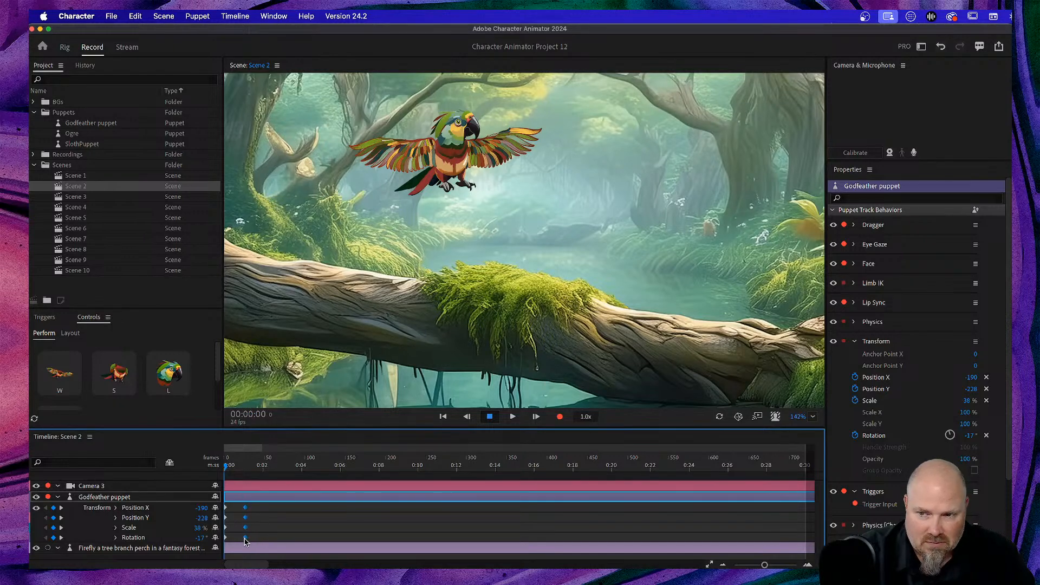
{"action": "key", "text": "space"}
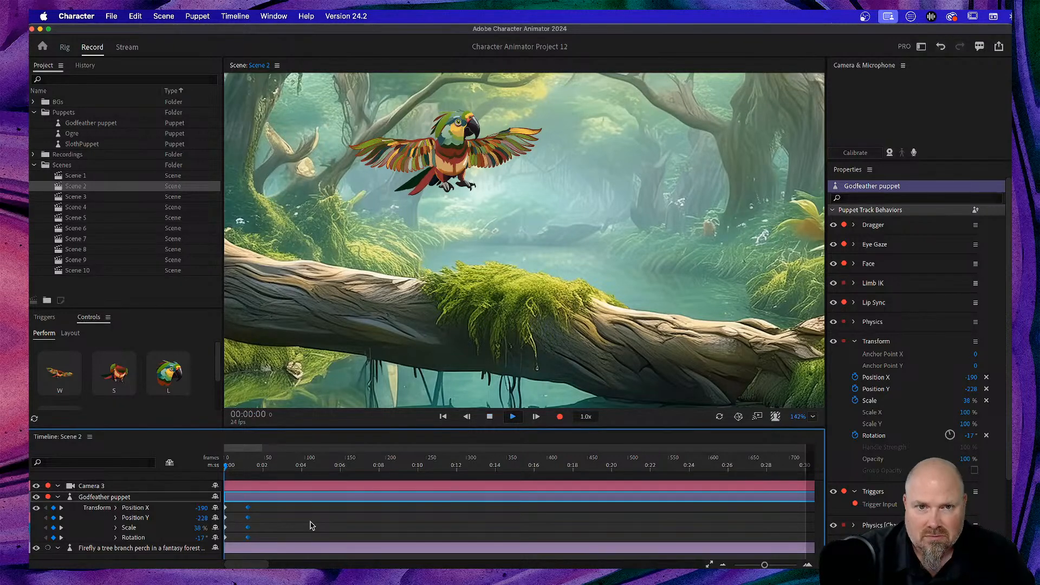
{"action": "key", "text": "space"}
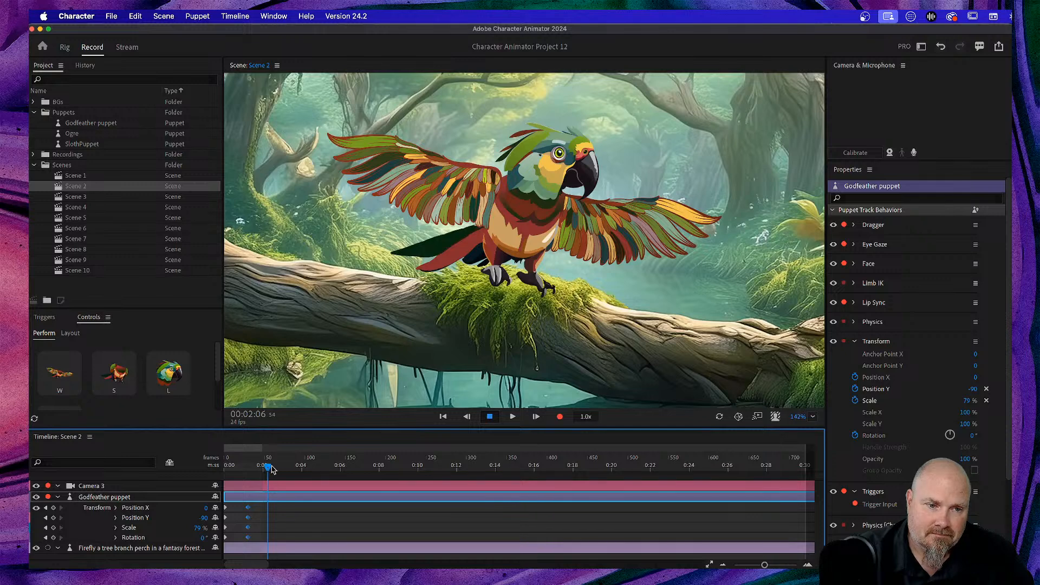
{"action": "left_click_drag", "start_coordinate": [267, 467], "coordinate": [181, 478]}
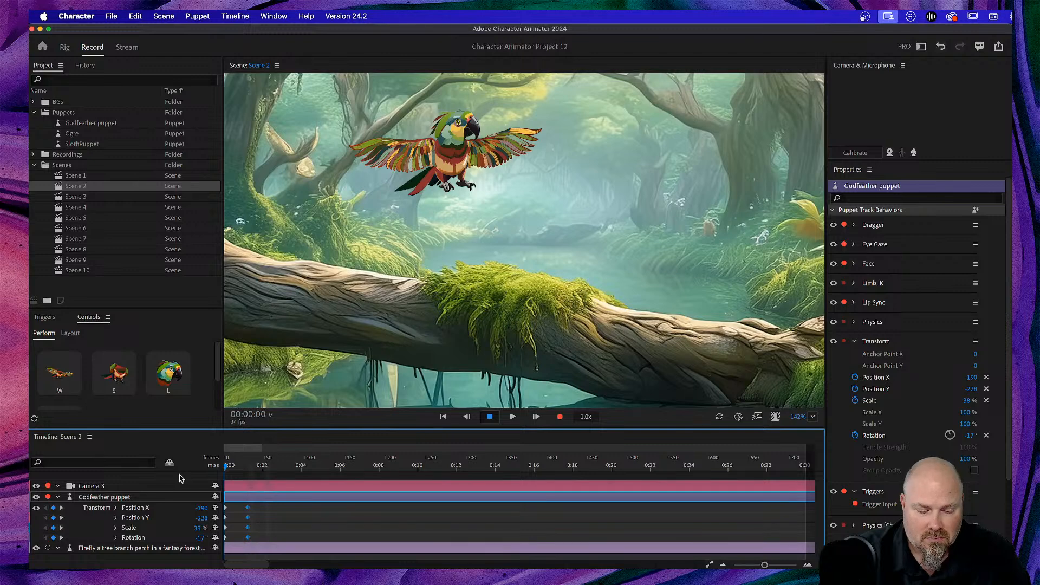
Test the S and W wing triggers at the start of Scene 2, and play the fly-in through 0:02:19 before returning to the start
{"action": "key", "text": "s"}
{"action": "key", "text": "w"}
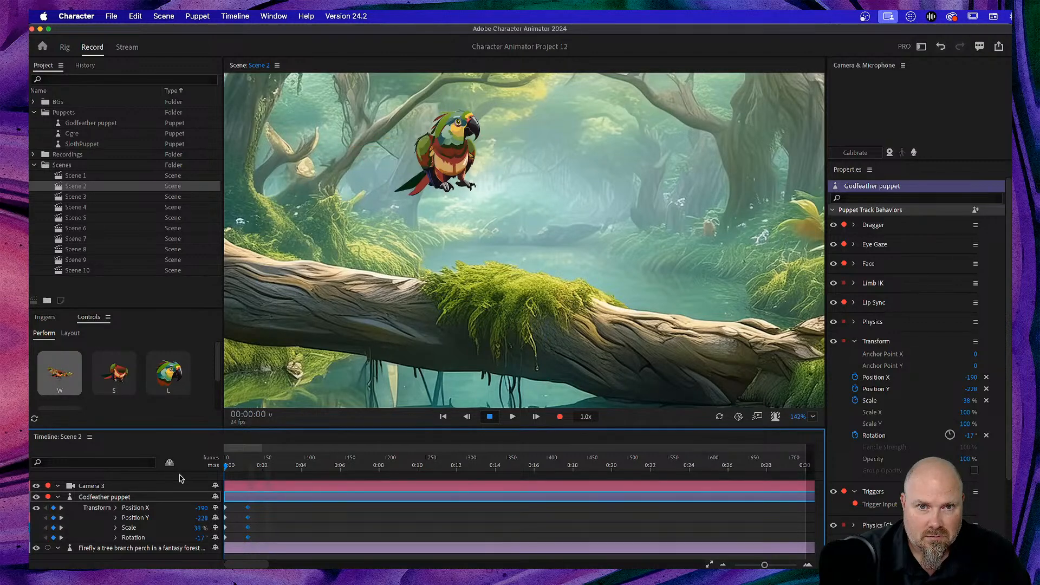
{"action": "key", "text": "space"}
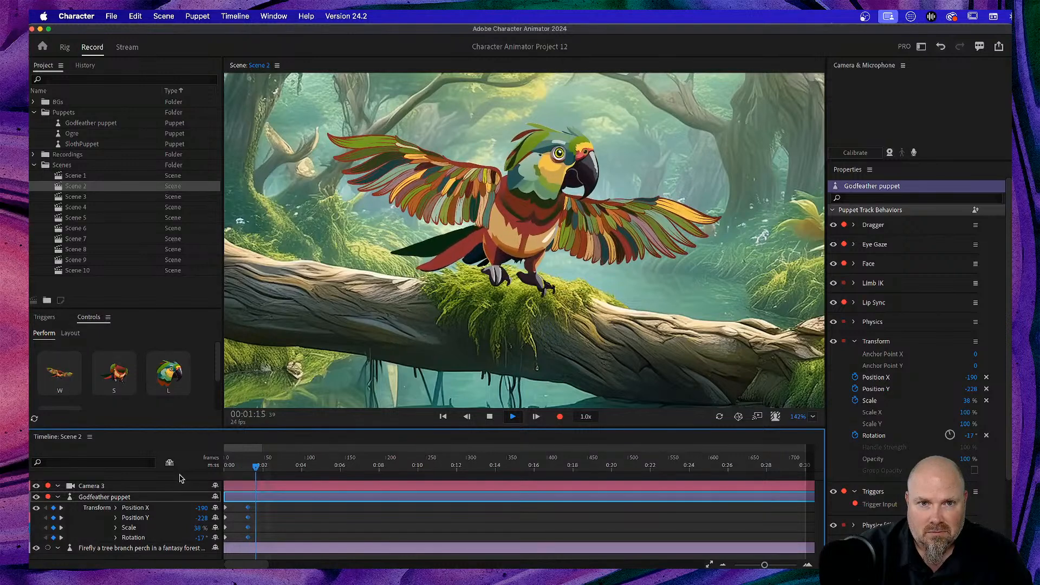
{"action": "key", "text": "space"}
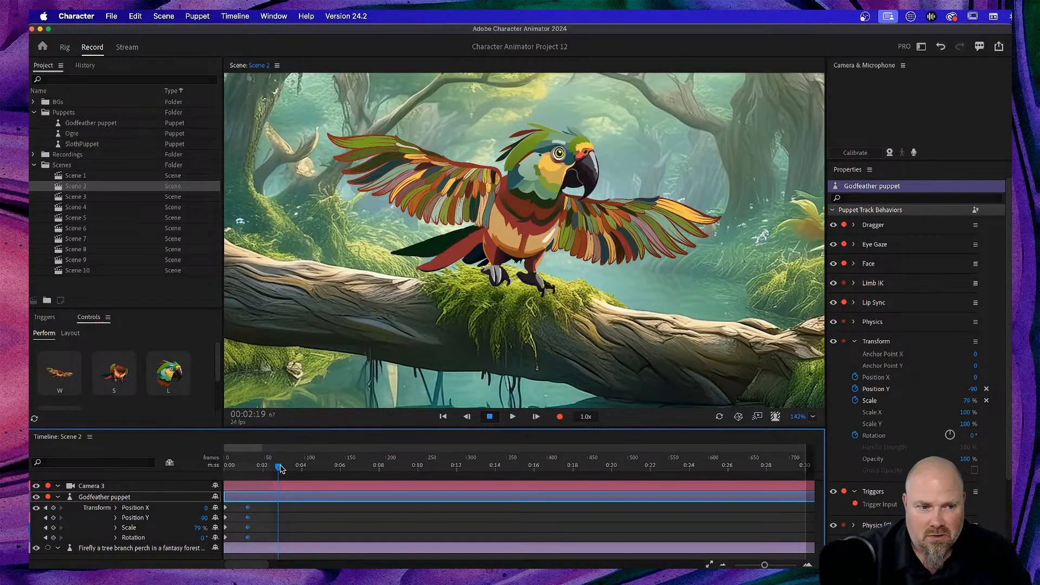
{"action": "left_click_drag", "start_coordinate": [281, 469], "coordinate": [210, 475]}
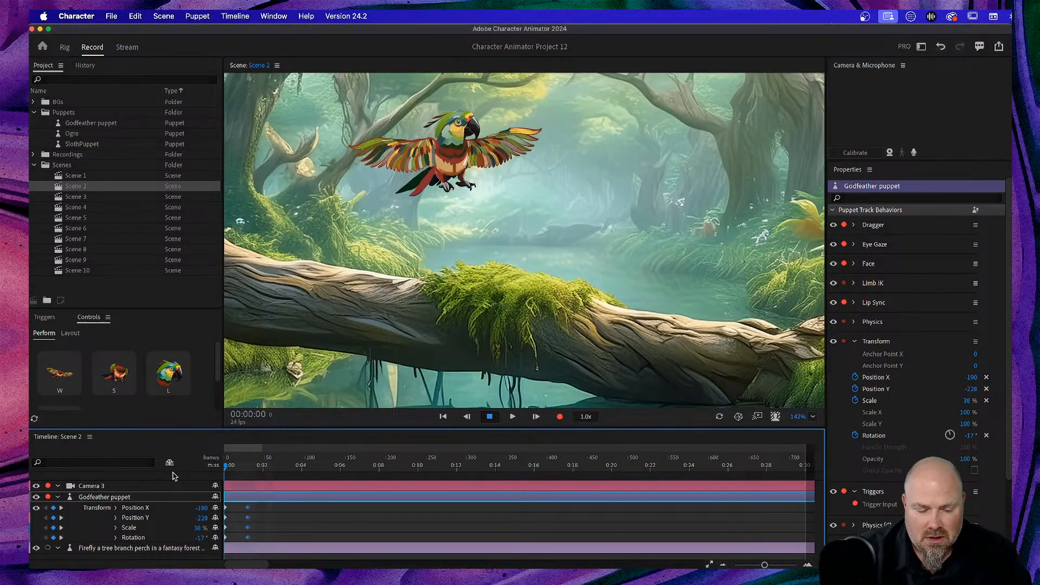
Play the fly-in up to the landing at 0:01:08, test the S trigger there, and return the playhead to the start
{"action": "key", "text": "space"}
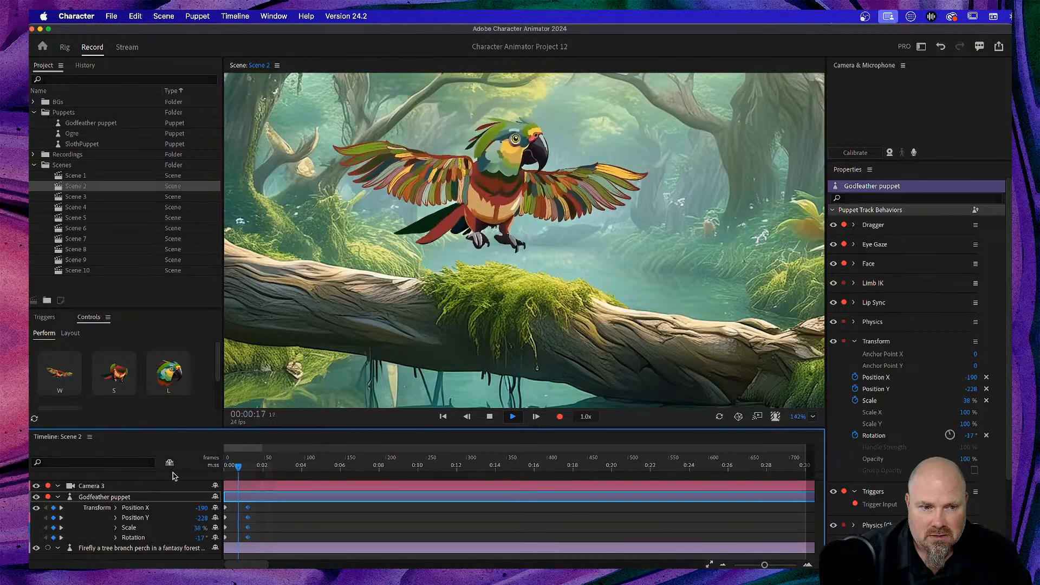
{"action": "key", "text": "space"}
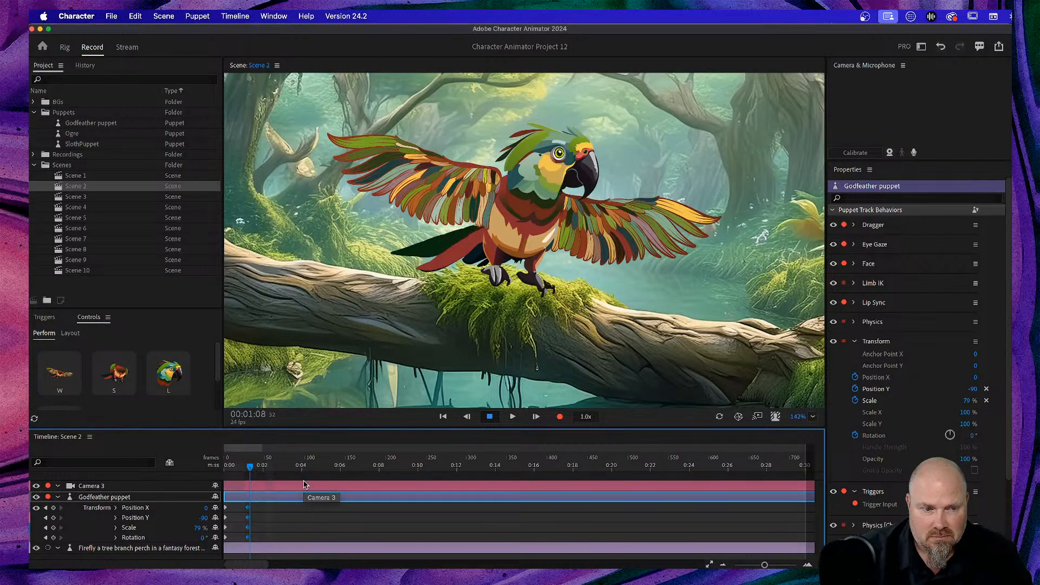
{"action": "key", "text": "s"}
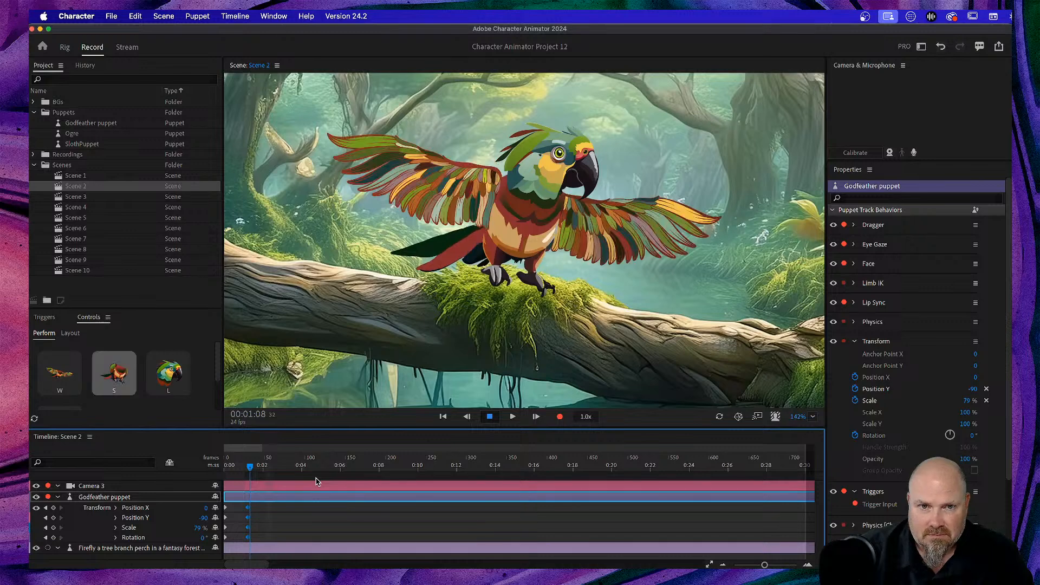
{"action": "left_click_drag", "start_coordinate": [251, 467], "coordinate": [195, 473]}
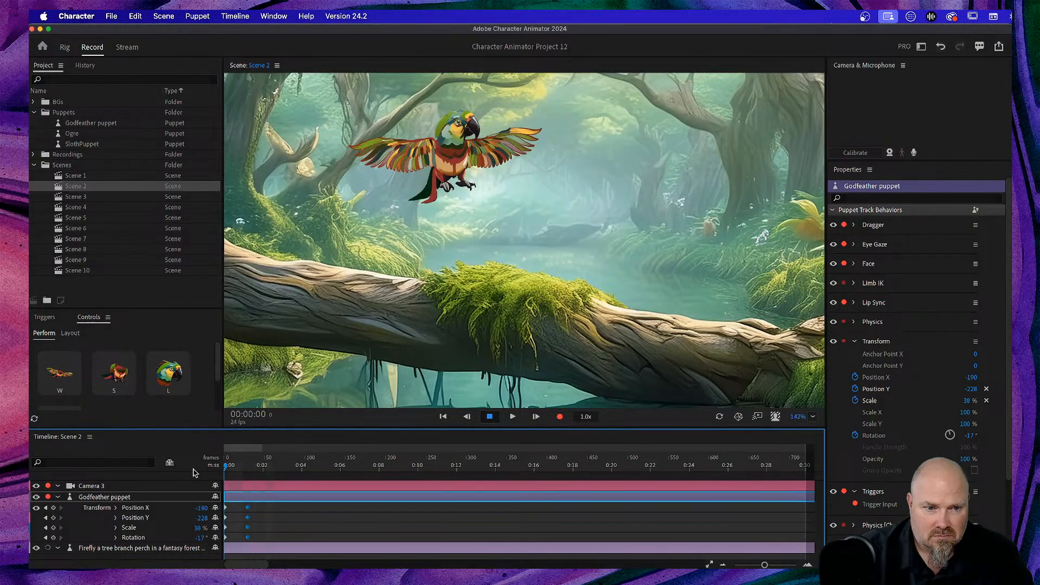
Play the Godfeather puppet's fly-in through 0:02:17, test the S trigger there, and return the playhead to the start
{"action": "key", "text": "space"}
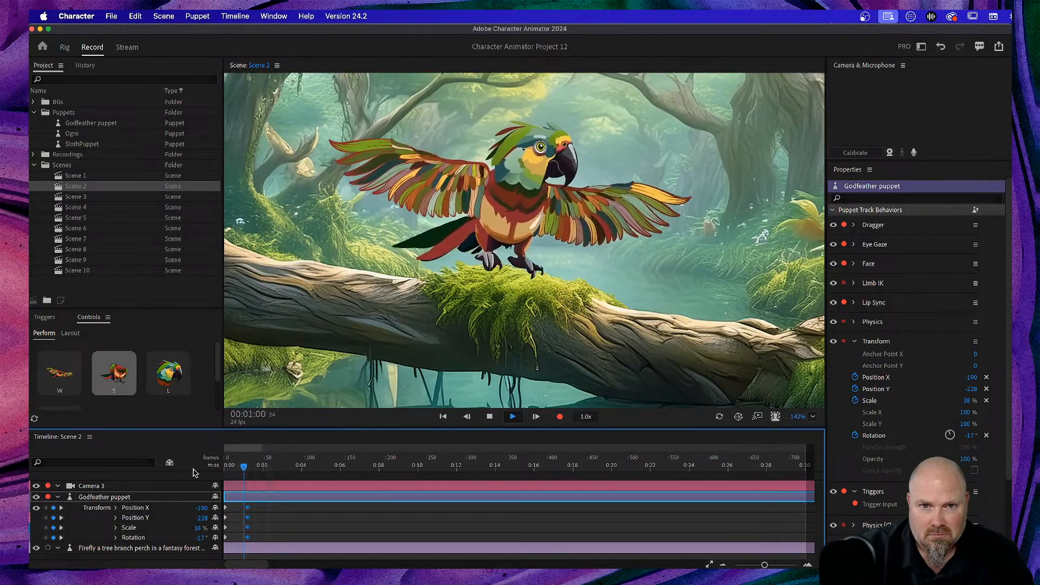
{"action": "key", "text": "space"}
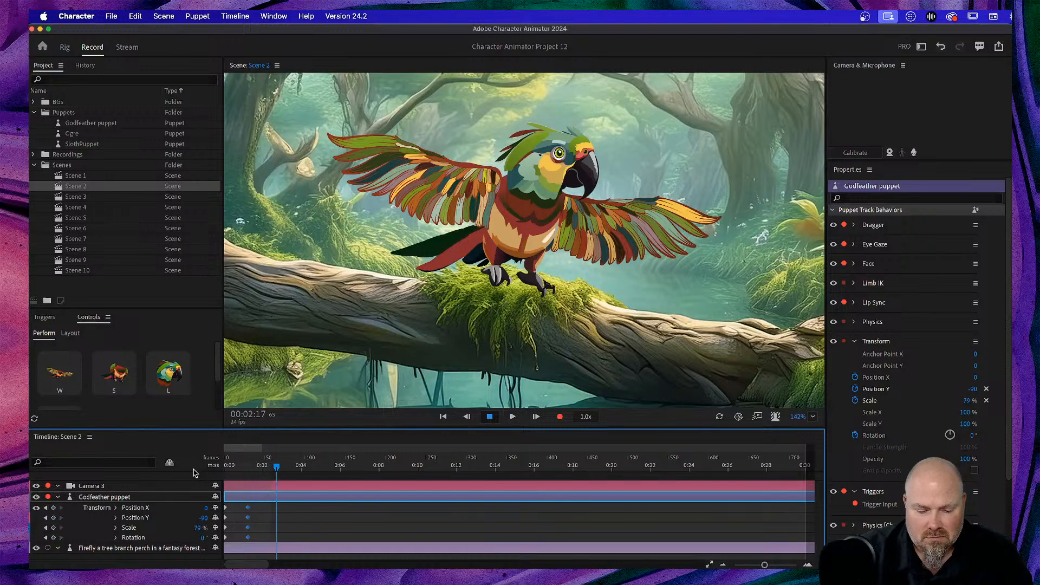
{"action": "key", "text": "s"}
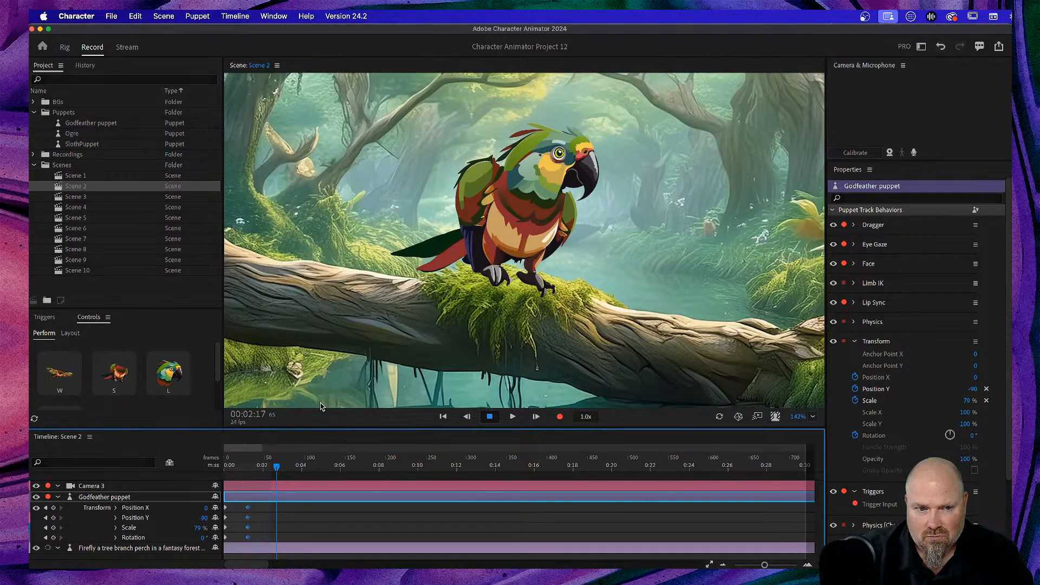
{"action": "left_click_drag", "start_coordinate": [277, 468], "coordinate": [211, 473]}
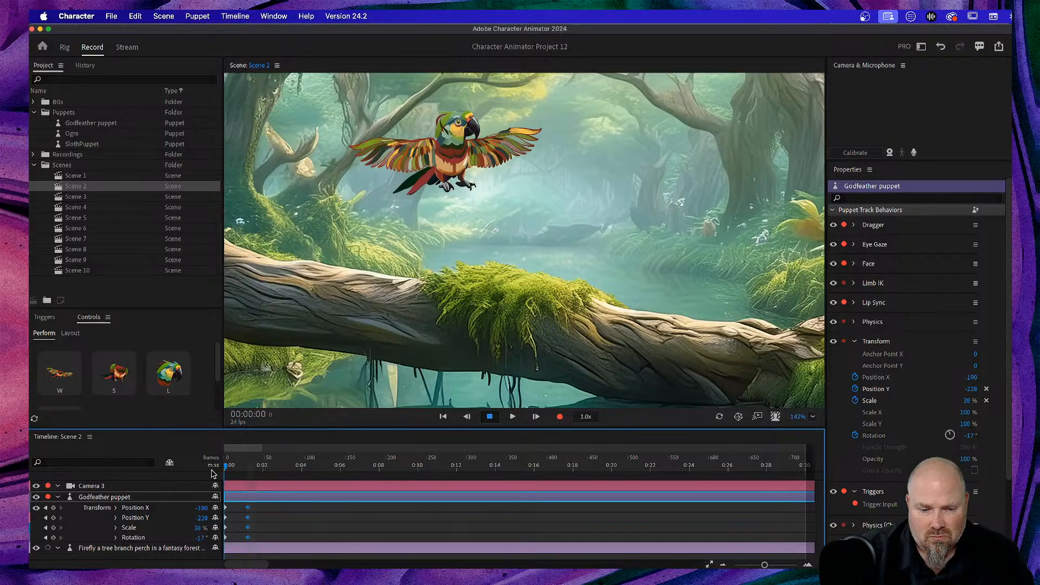
Play the fly-in again from the start through 0:02:01
{"action": "key", "text": "space"}
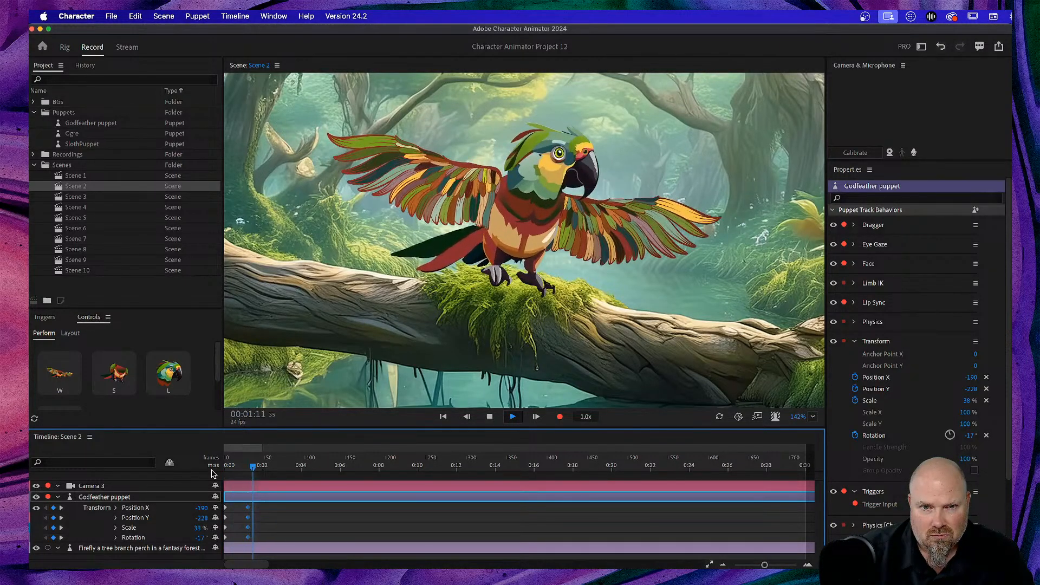
{"action": "key", "text": "space"}
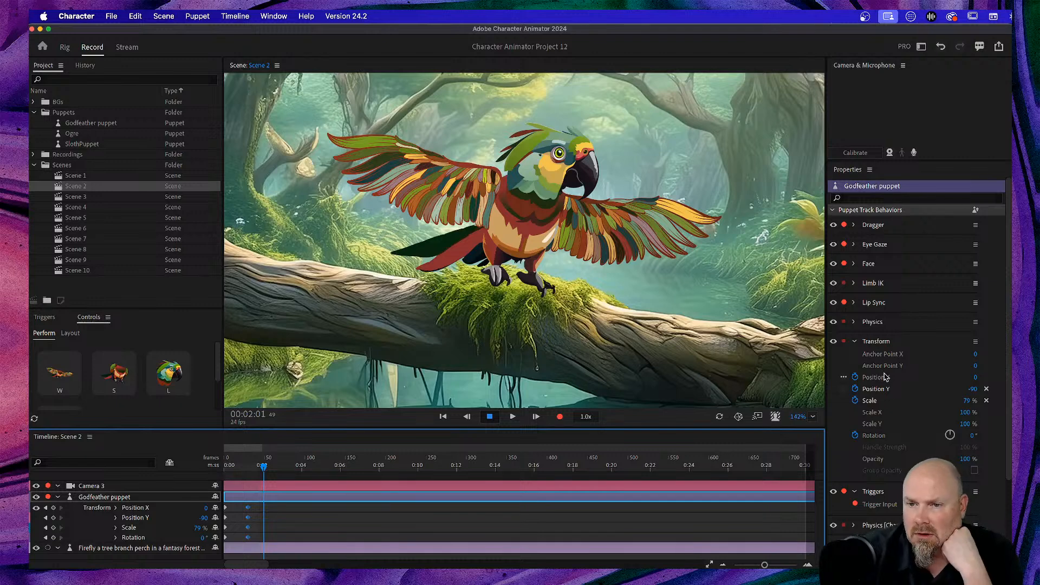
Set the puppet's Position Y to -599 at the start of Scene 2, and play back the fly-in from above the frame
{"action": "left_click_drag", "start_coordinate": [264, 467], "coordinate": [225, 468]}
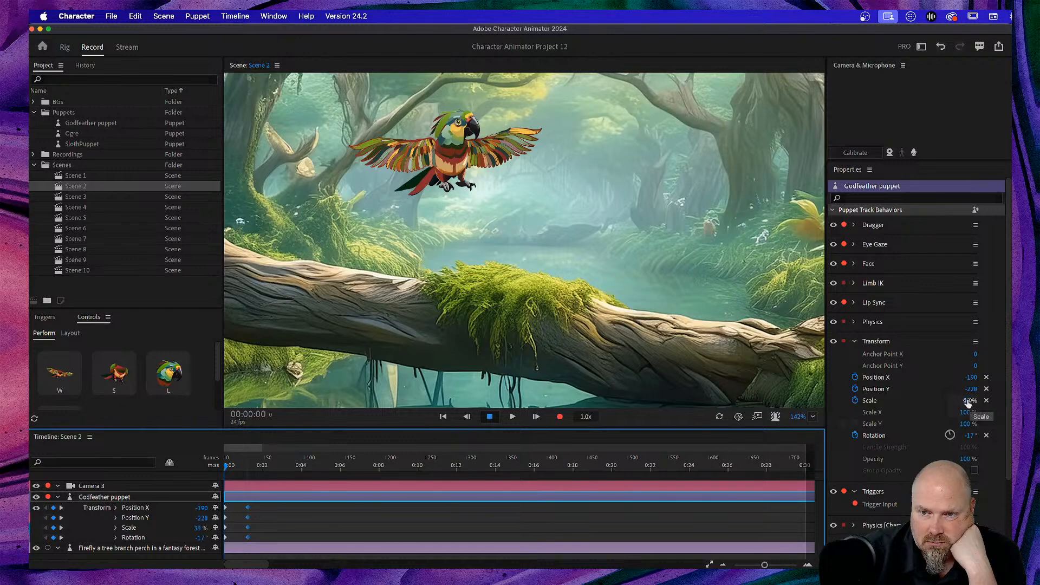
{"action": "left_click_drag", "start_coordinate": [972, 390], "coordinate": [775, 399]}
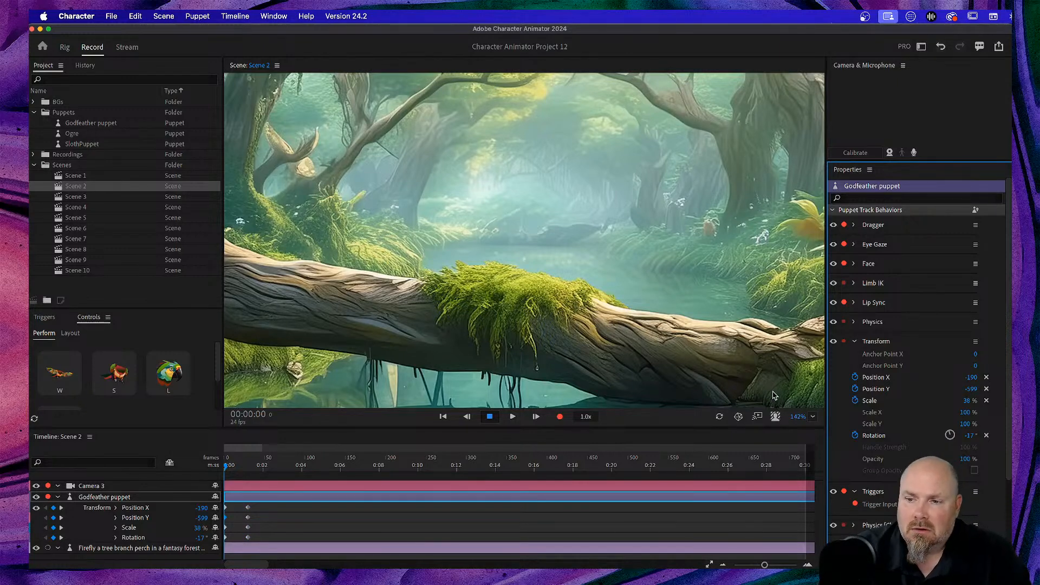
{"action": "key", "text": "space"}
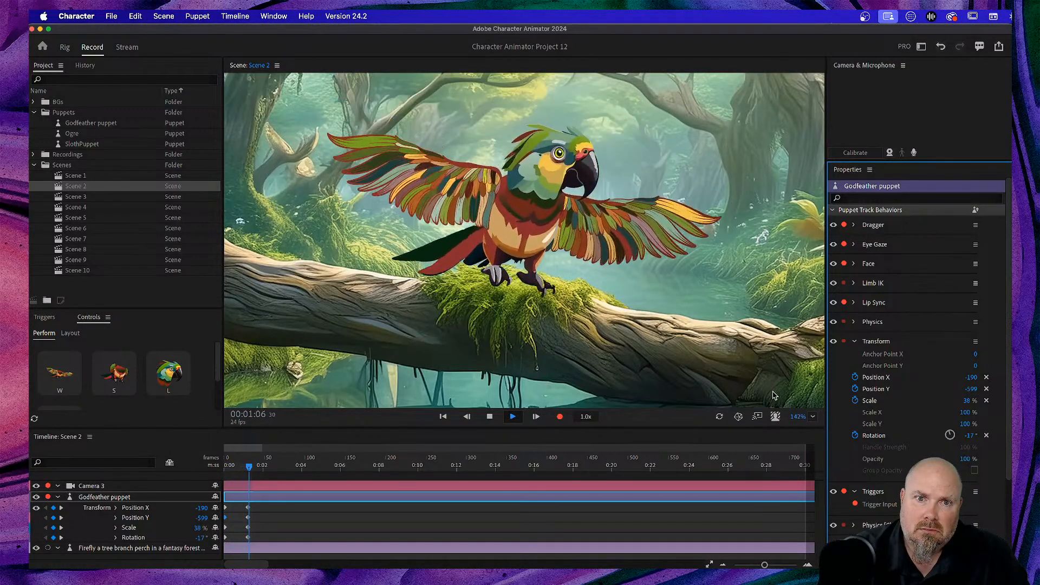
{"action": "key", "text": "space"}
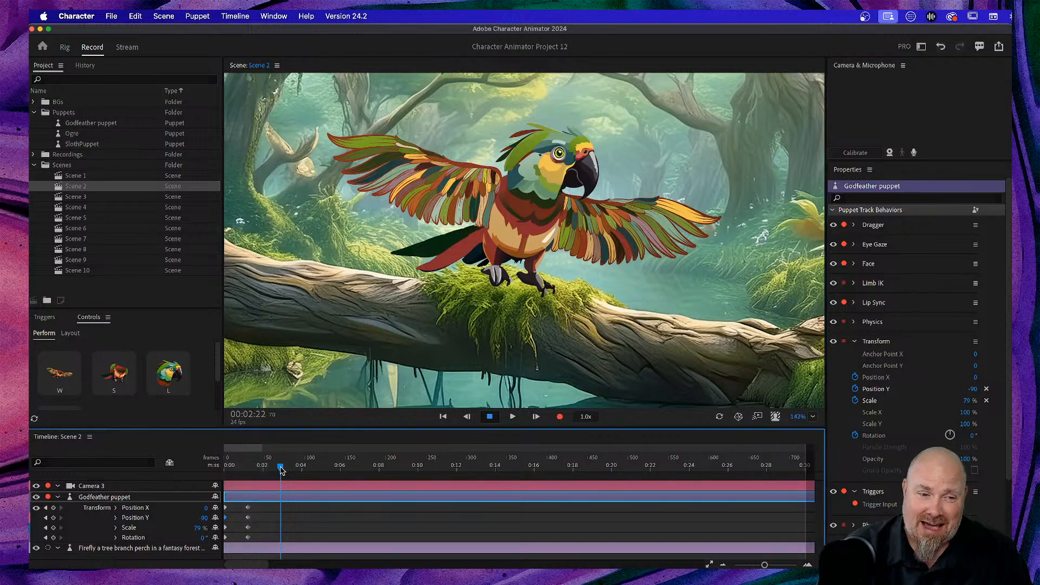
Replay the higher fly-in twice from the start, stopping at 0:01:19 and at 0:02:08
{"action": "left_click_drag", "start_coordinate": [280, 467], "coordinate": [151, 478]}
{"action": "key", "text": "space"}
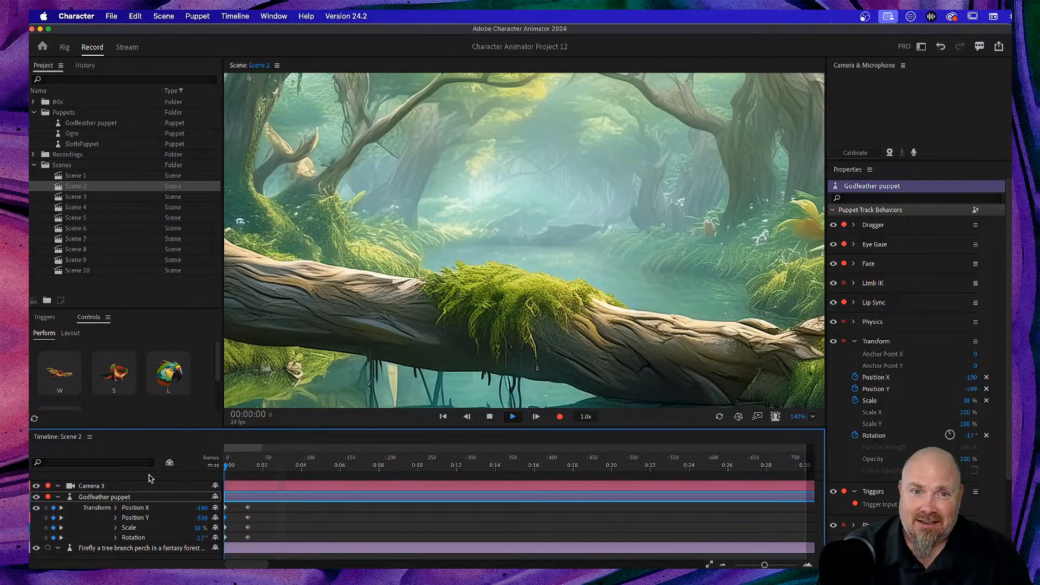
{"action": "key", "text": "space"}
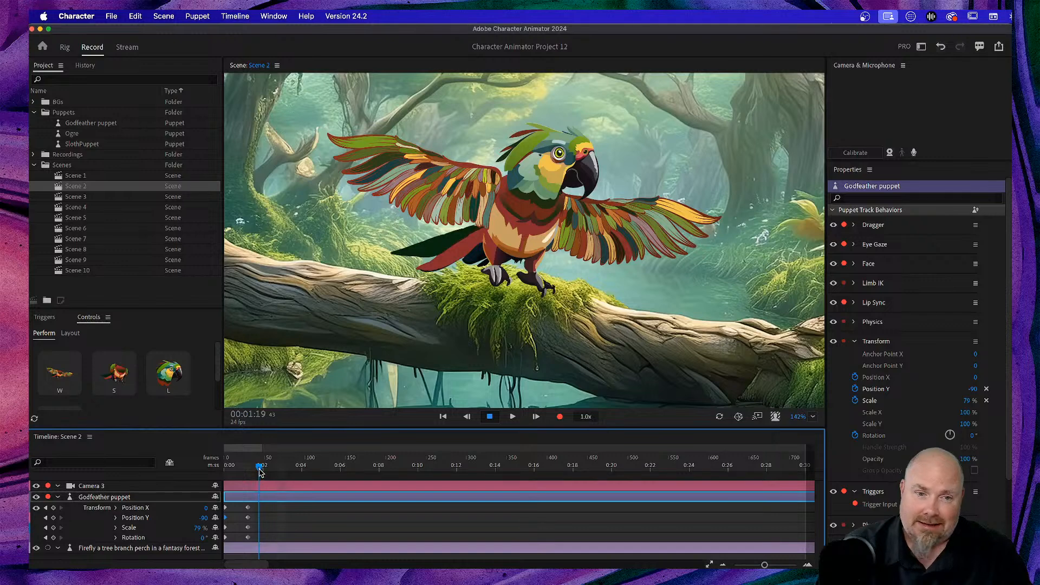
{"action": "left_click_drag", "start_coordinate": [260, 470], "coordinate": [153, 472]}
{"action": "key", "text": "space"}
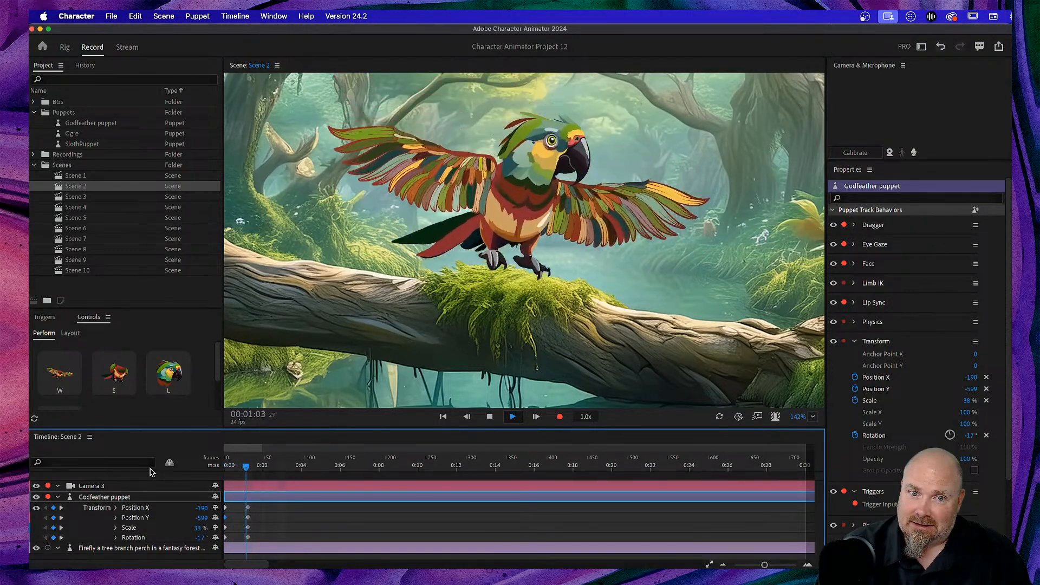
{"action": "key", "text": "space"}
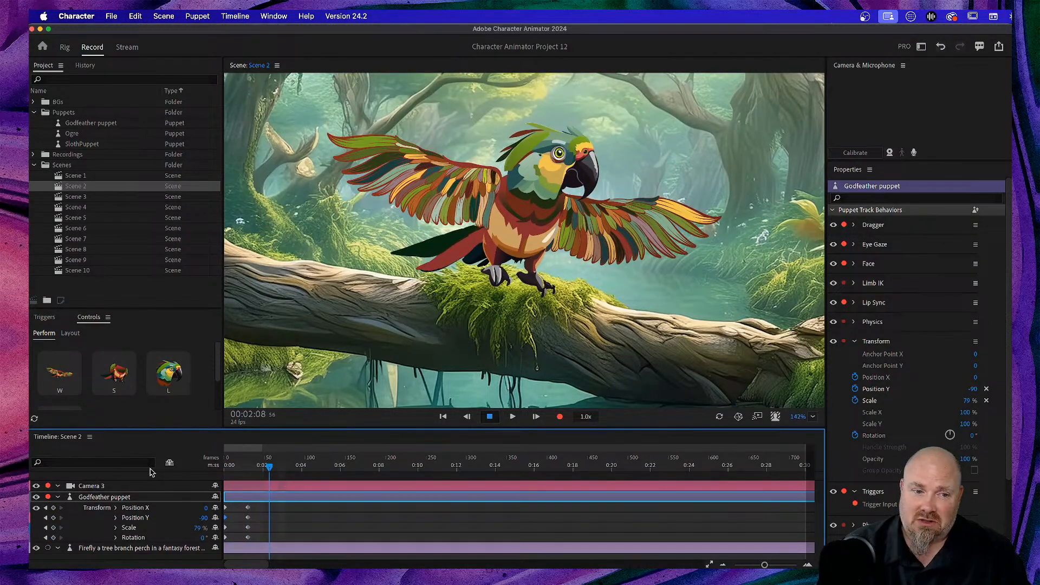
Test the S trigger at the landing keyframes at 0:01:05, and return the playhead to the start
{"action": "left_click_drag", "start_coordinate": [270, 470], "coordinate": [249, 469]}
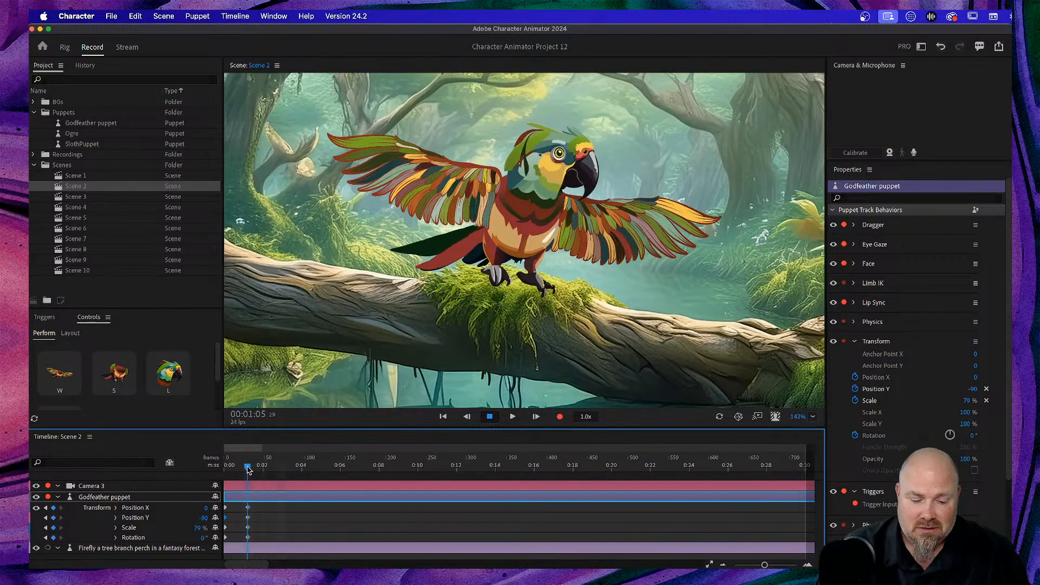
{"action": "key", "text": "s"}
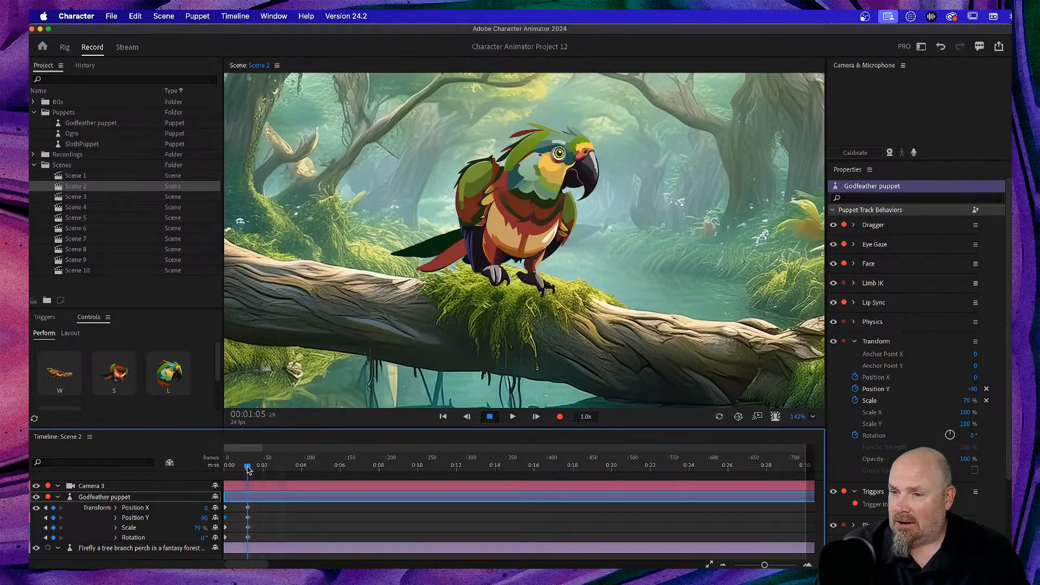
{"action": "left_click_drag", "start_coordinate": [248, 469], "coordinate": [214, 470]}
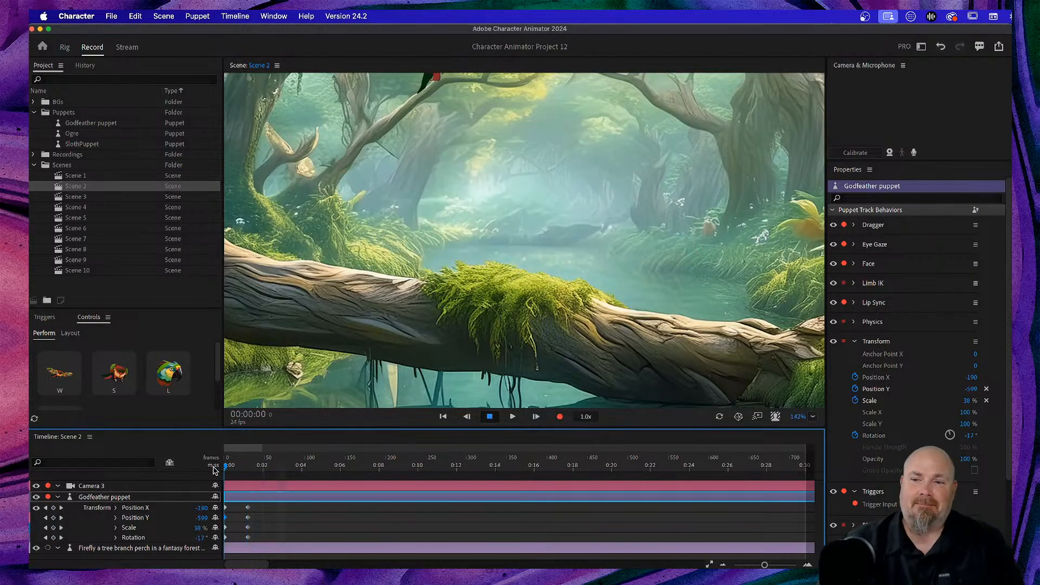
Play the fly-in through 0:03:08 and try the S trigger control there
{"action": "key", "text": "space"}
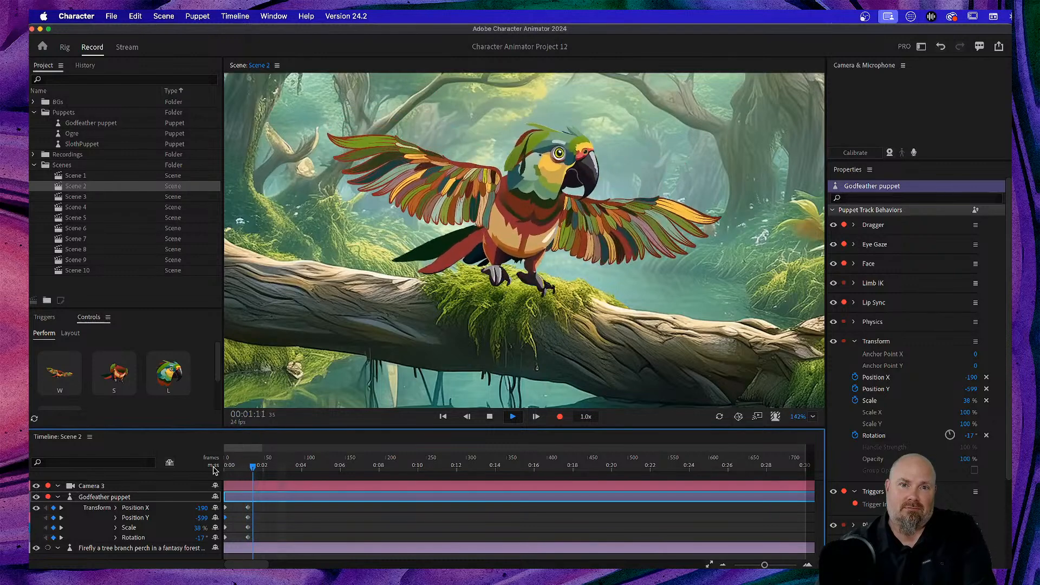
{"action": "key", "text": "space"}
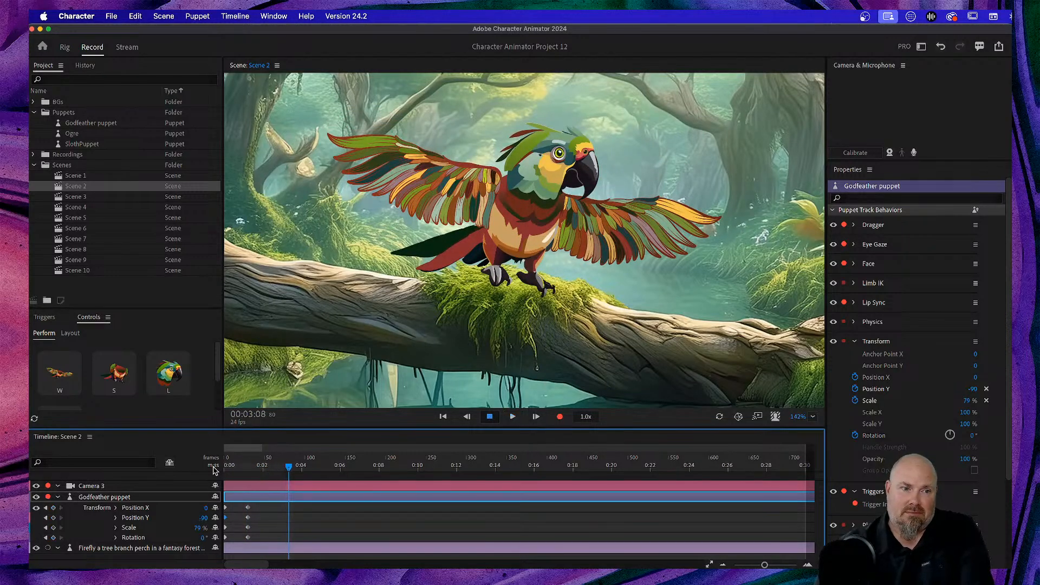
{"action": "left_click", "coordinate": [110, 390]}
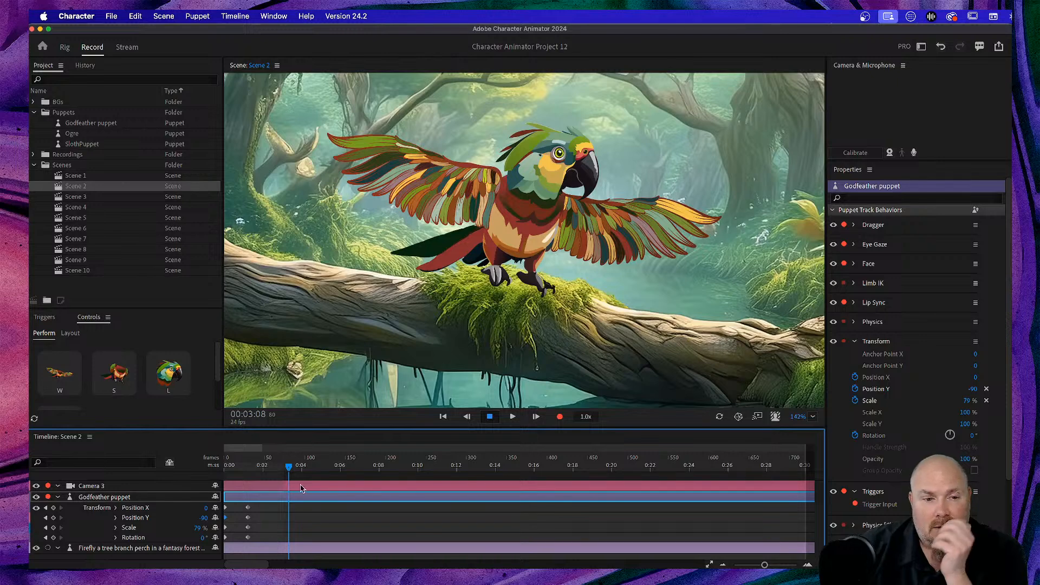
Record a trigger take of the puppet's sitting pose from the scene start to 0:04:02, and play it back
{"action": "left_click_drag", "start_coordinate": [289, 469], "coordinate": [186, 476]}
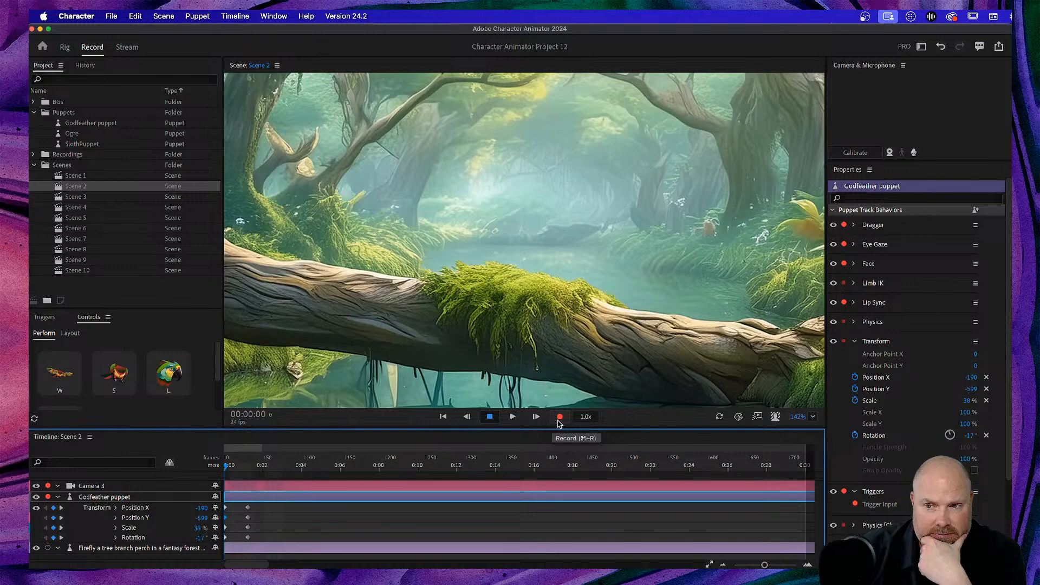
{"action": "left_click", "coordinate": [559, 419]}
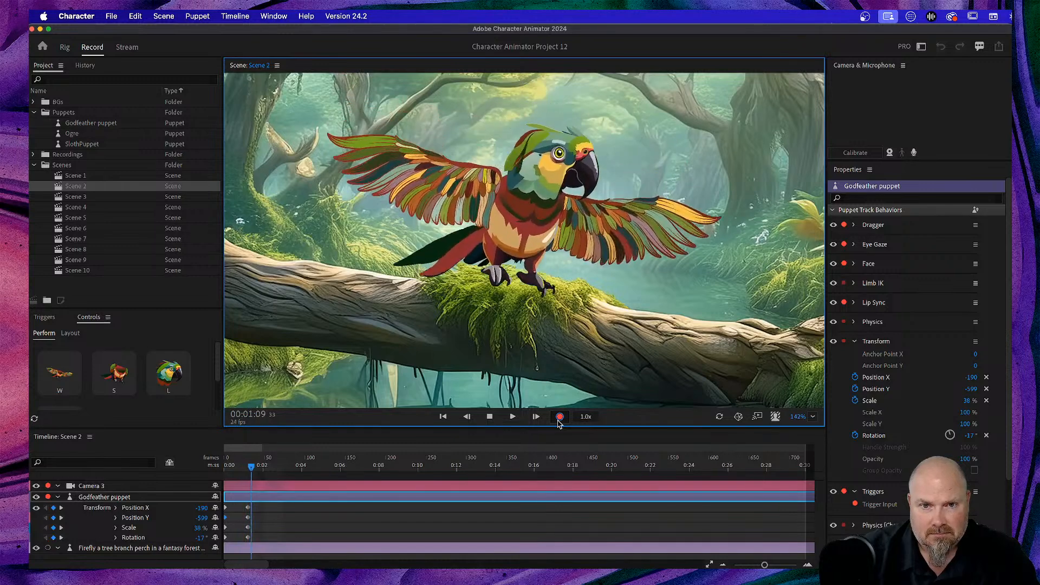
{"action": "left_click", "coordinate": [490, 416]}
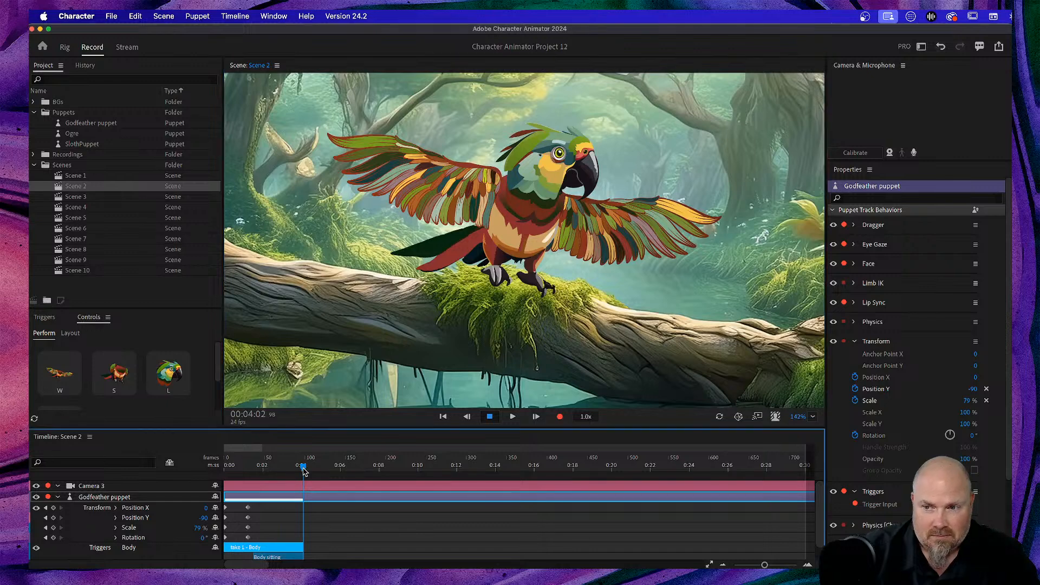
{"action": "left_click_drag", "start_coordinate": [303, 471], "coordinate": [226, 470]}
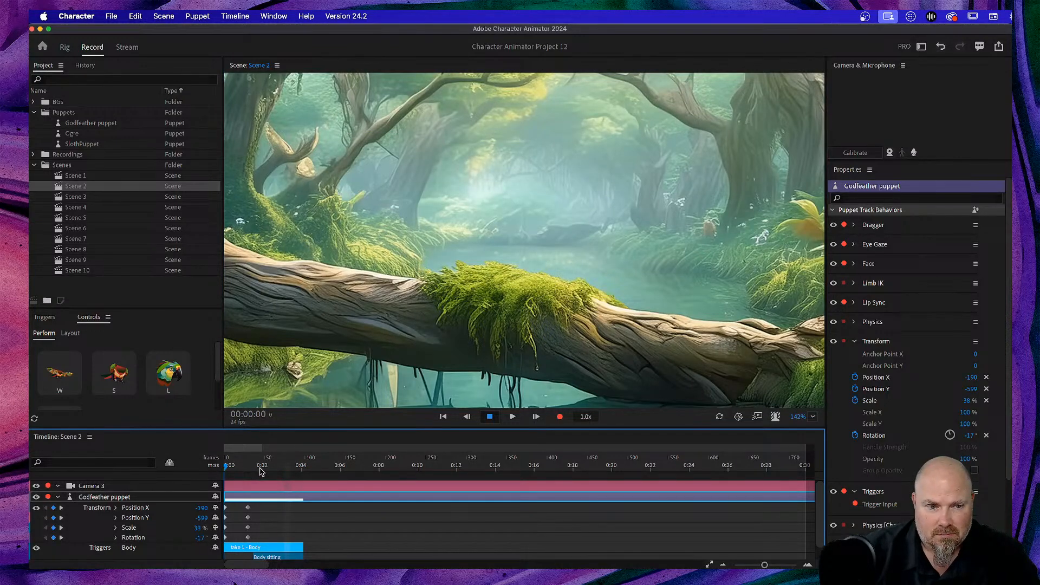
{"action": "key", "text": "space"}
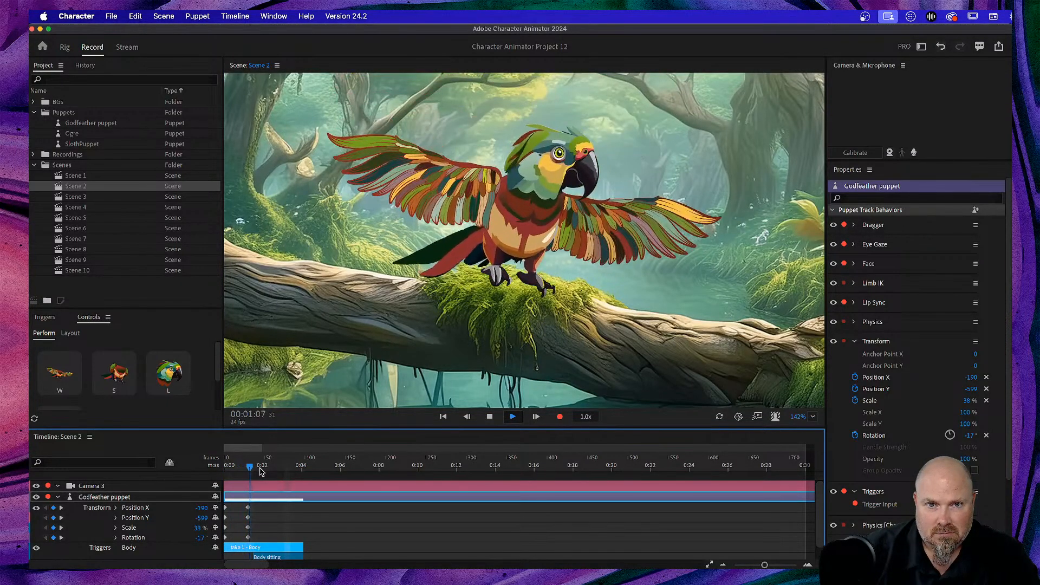
{"action": "key", "text": "space"}
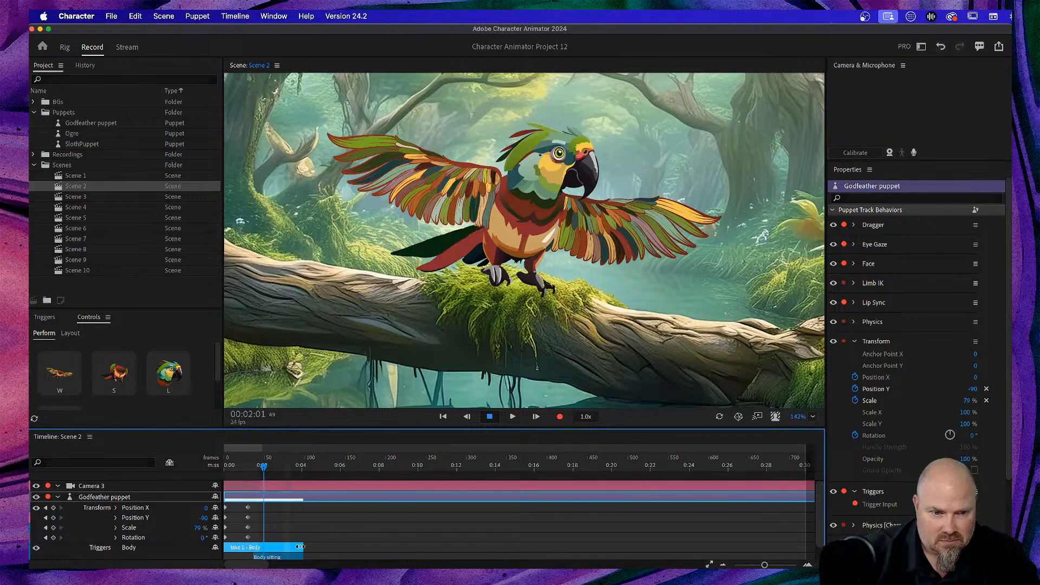
Delete the recorded Body sitting trigger from the puppet's first Body take
{"action": "scroll", "coordinate": [306, 521], "scroll_direction": "down", "scroll_amount": 1}
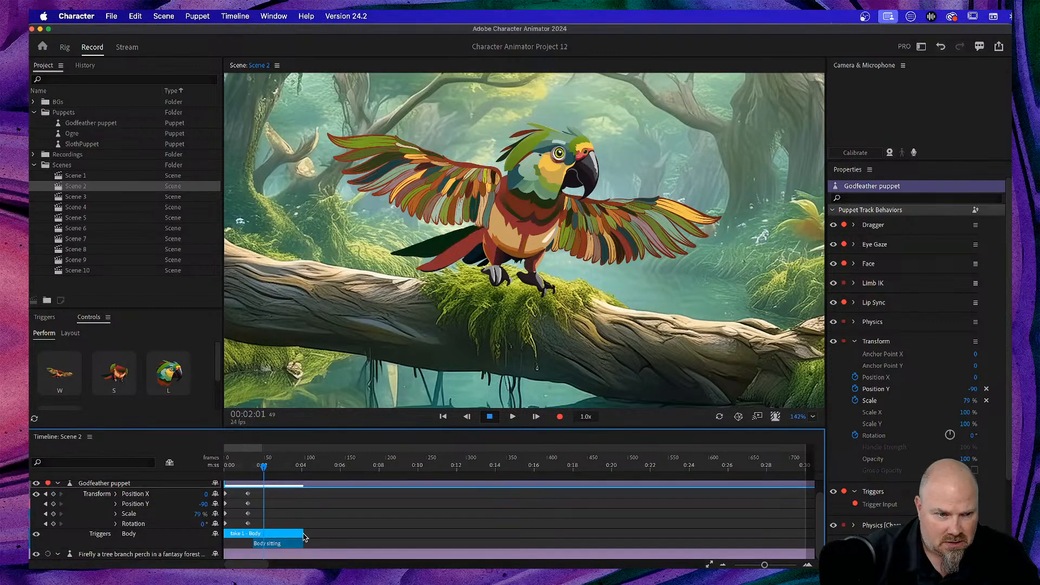
{"action": "left_click", "coordinate": [290, 548]}
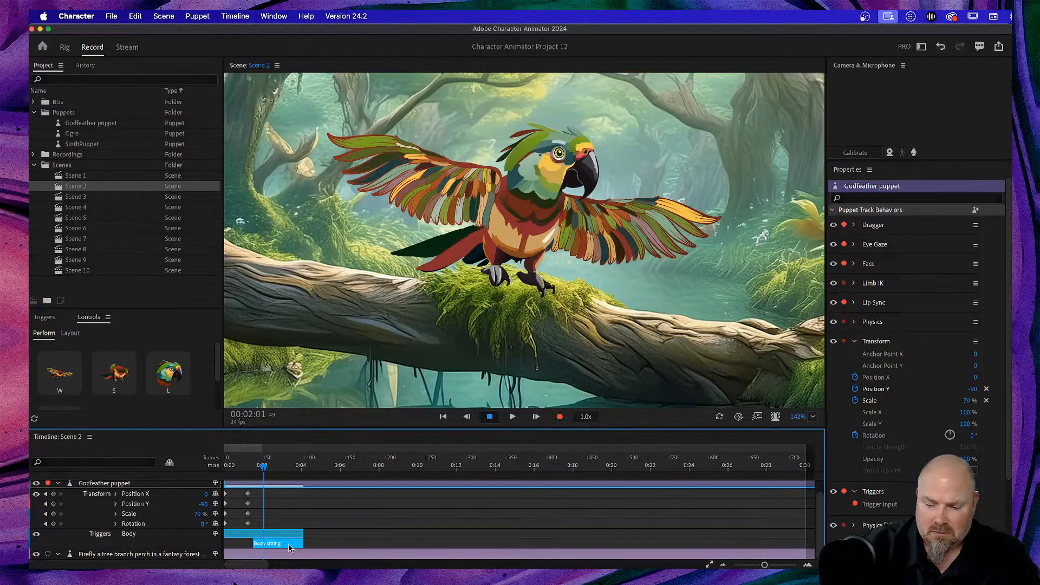
{"action": "key", "text": "Delete"}
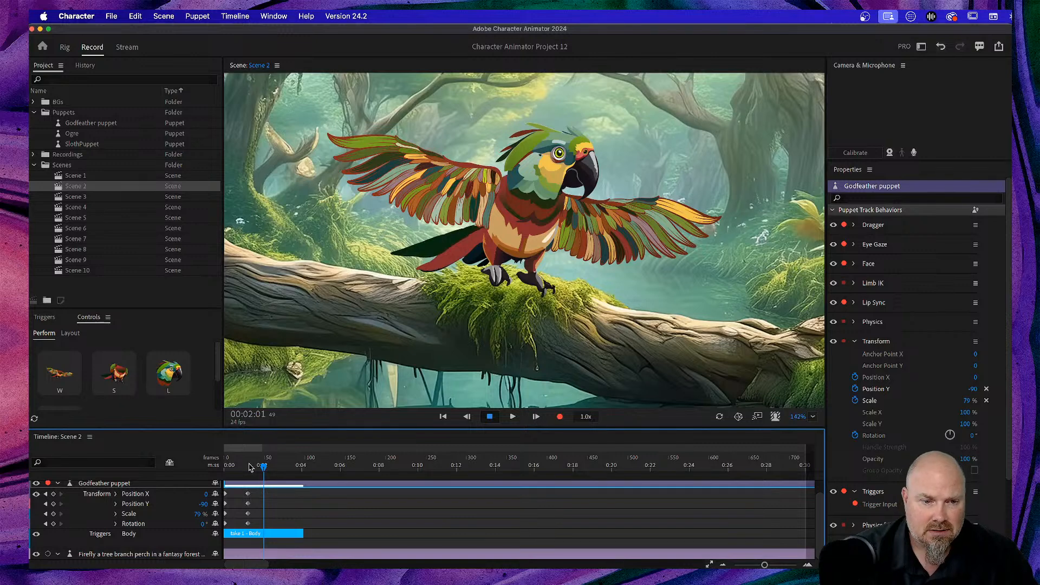
Record a new take from the start to 0:04:00, holding the S trigger from the landing, and return the playhead to the start
{"action": "left_click_drag", "start_coordinate": [261, 469], "coordinate": [226, 469]}
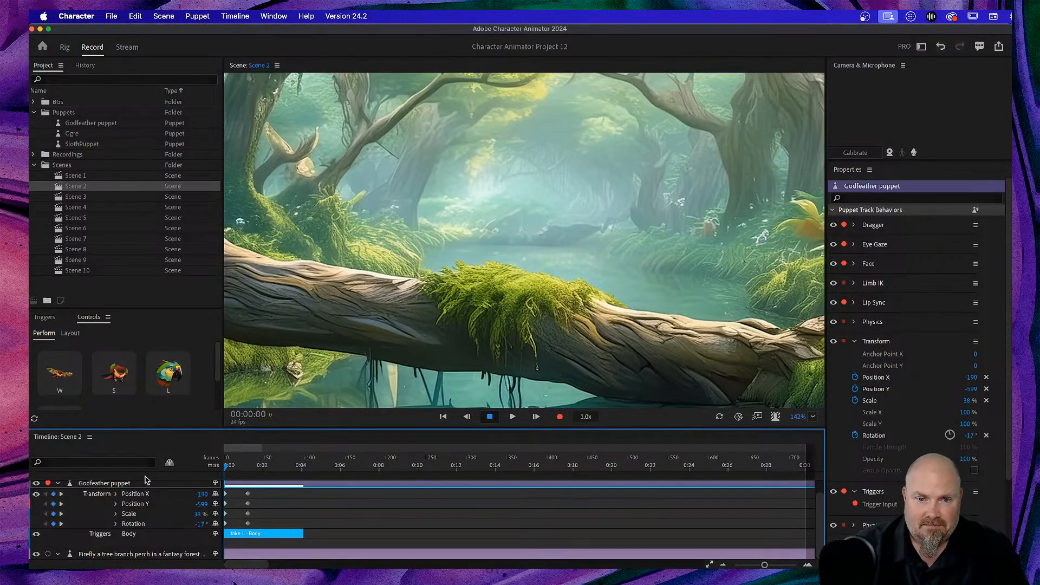
{"action": "left_click", "coordinate": [559, 418]}
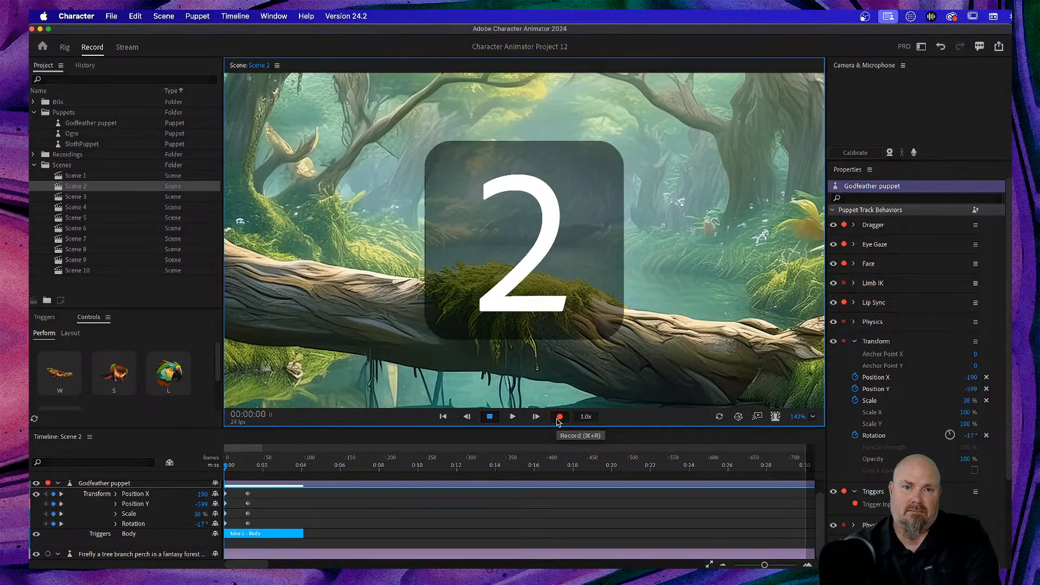
{"action": "key", "text": "s"}
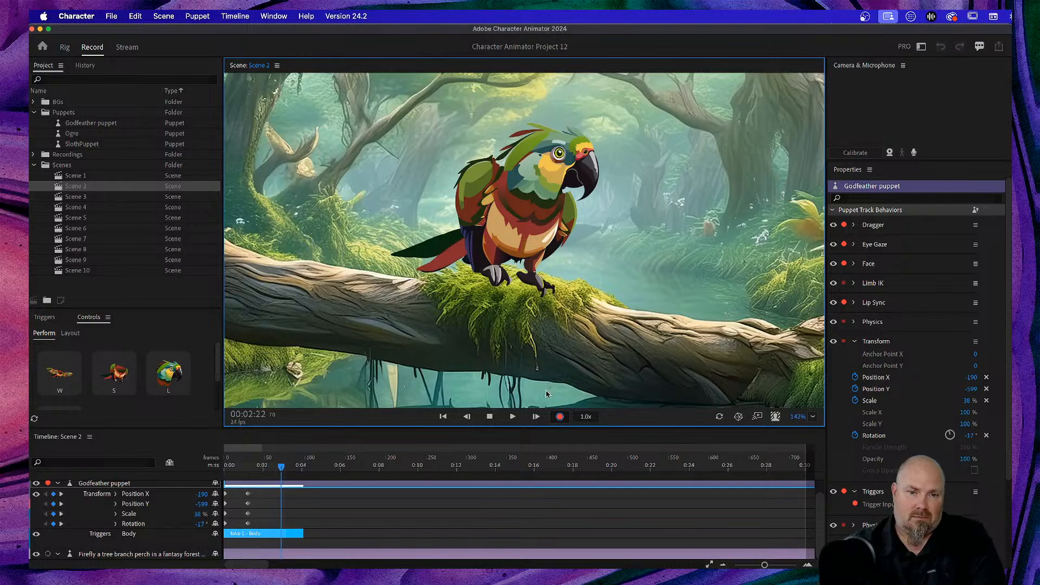
{"action": "left_click", "coordinate": [489, 417]}
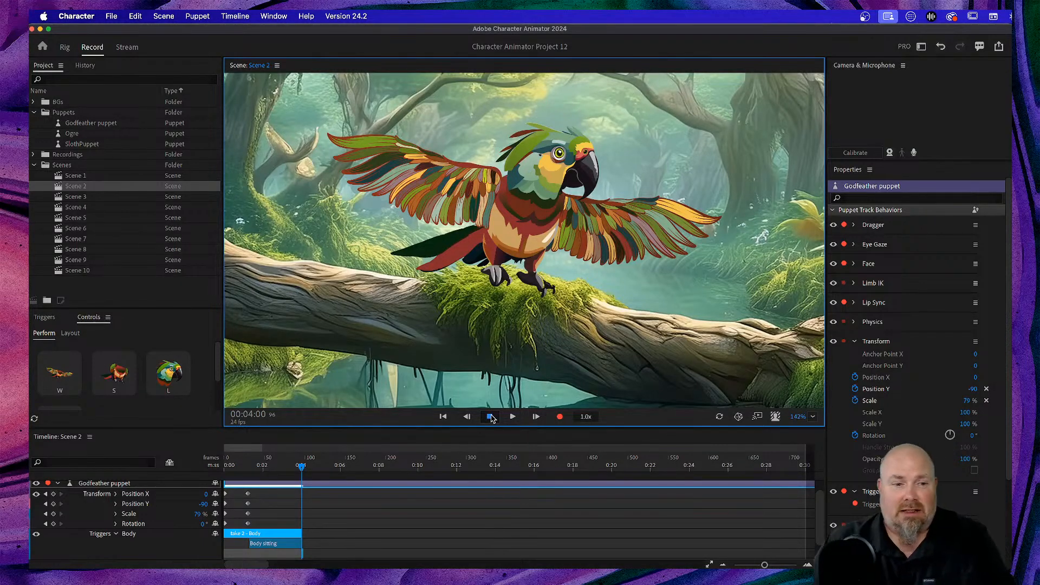
{"action": "left_click_drag", "start_coordinate": [302, 466], "coordinate": [181, 478]}
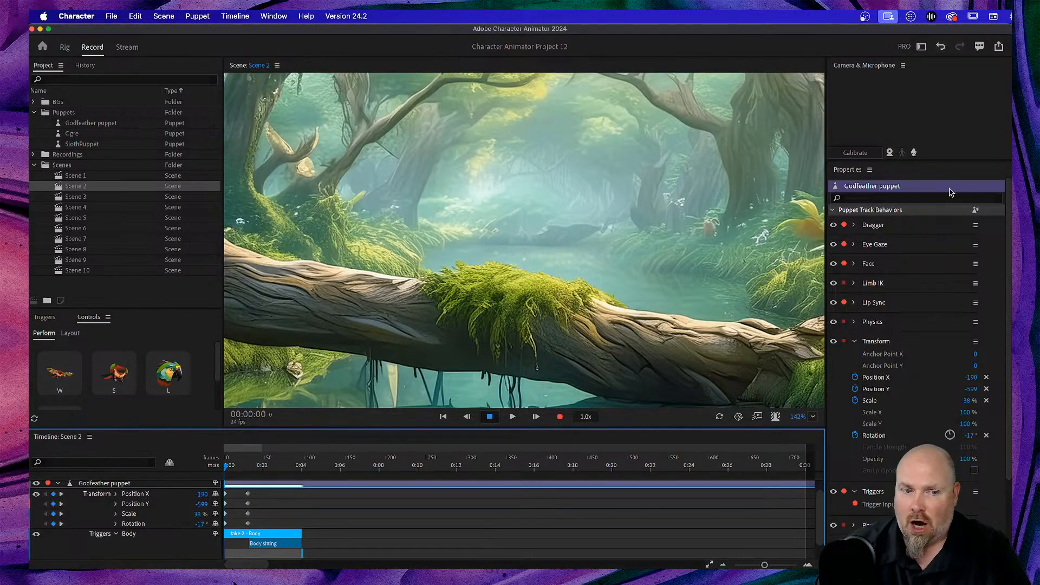
Turn on the microphone input
{"action": "left_click", "coordinate": [914, 153]}
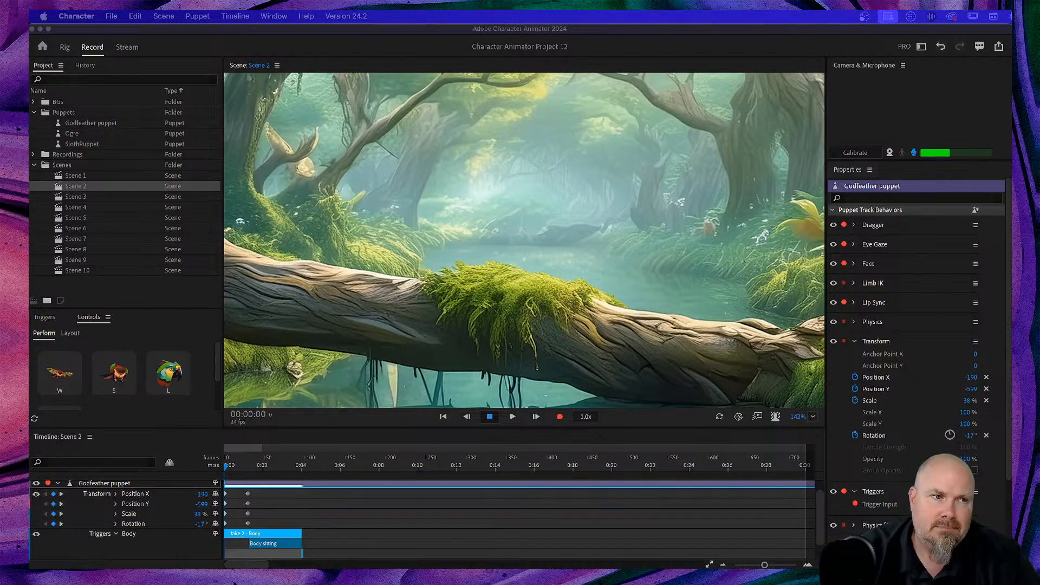
Record a spoken microphone take with lip sync for the Godfeather puppet from the scene start to 0:17:15
{"action": "left_click", "coordinate": [559, 419]}
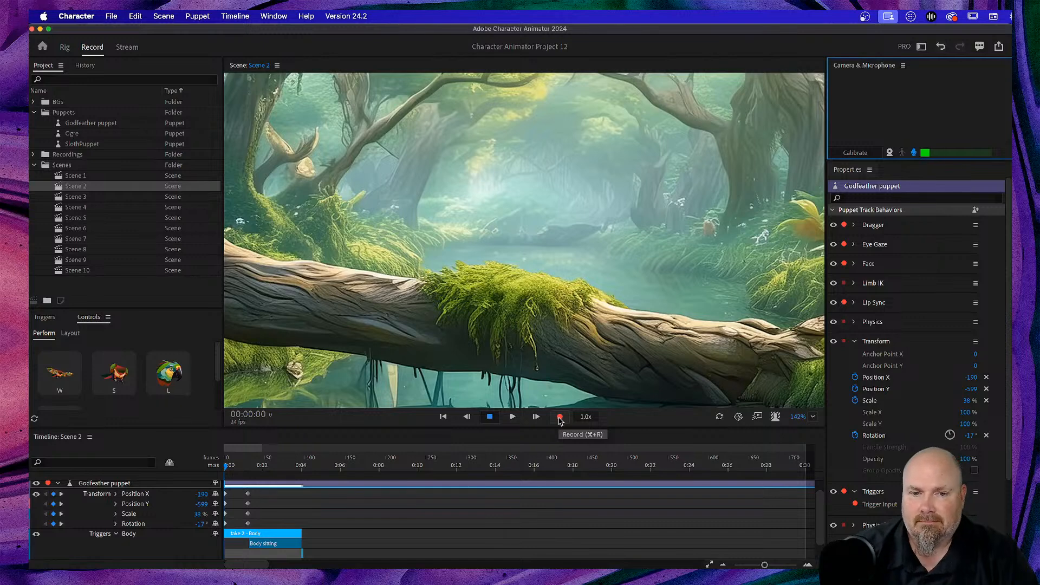
{"action": "left_click", "coordinate": [560, 418]}
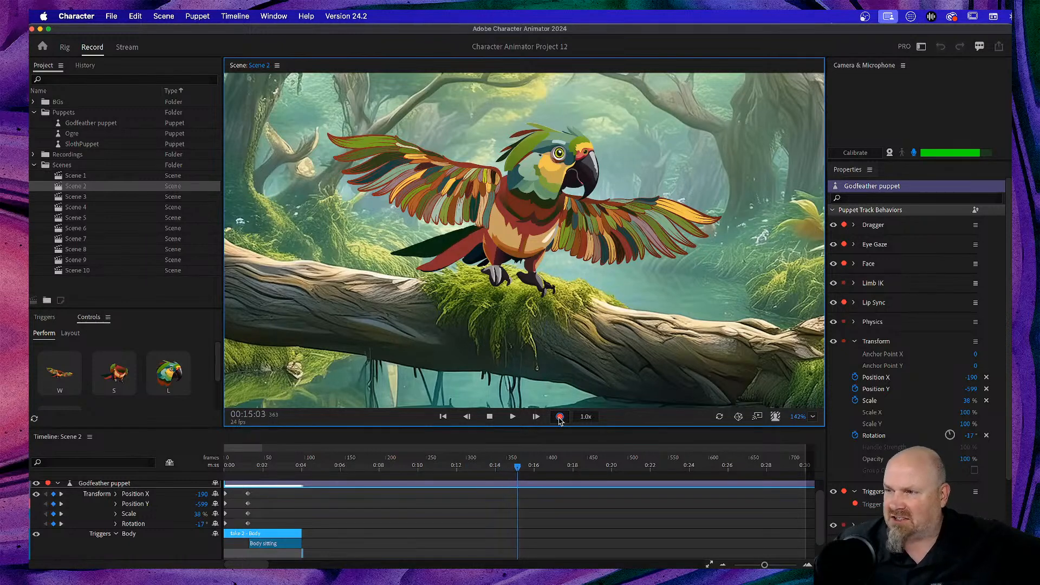
{"action": "left_click", "coordinate": [490, 416]}
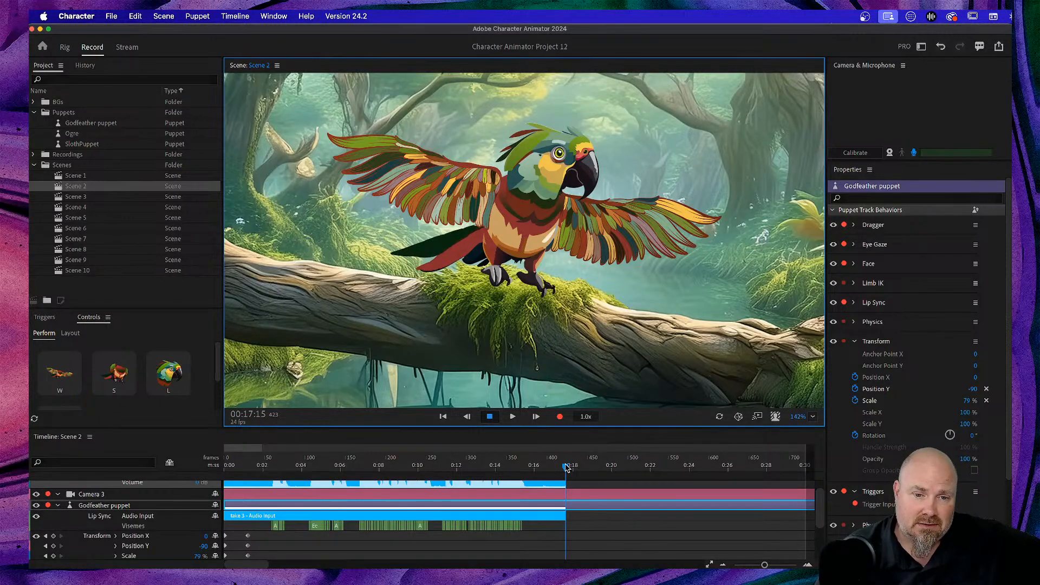
Play back the opening of the recorded lip sync take, scrub through the puppet's fly-in, and return the playhead to the start
{"action": "left_click_drag", "start_coordinate": [566, 469], "coordinate": [185, 490]}
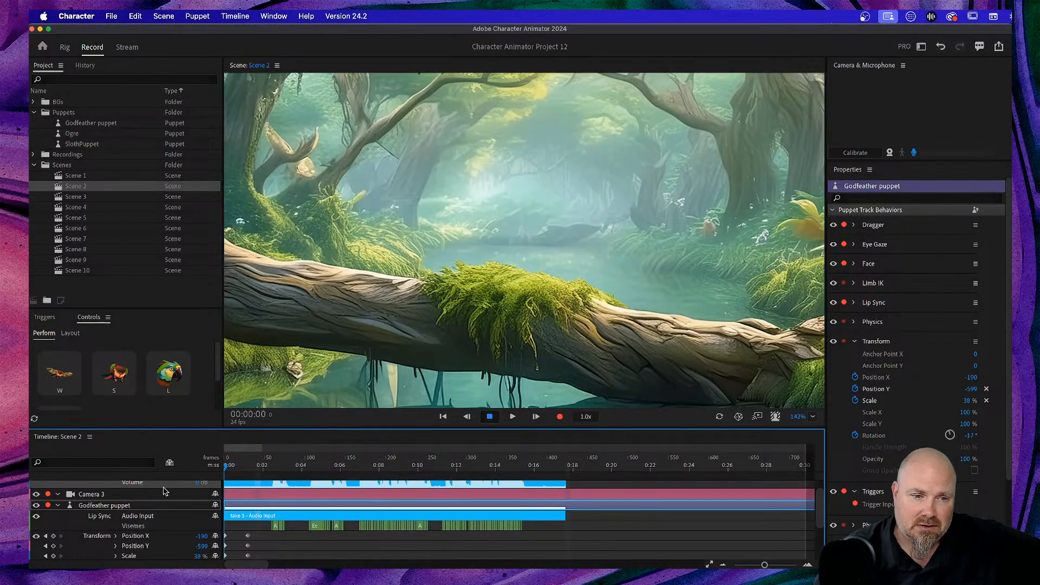
{"action": "key", "text": "space"}
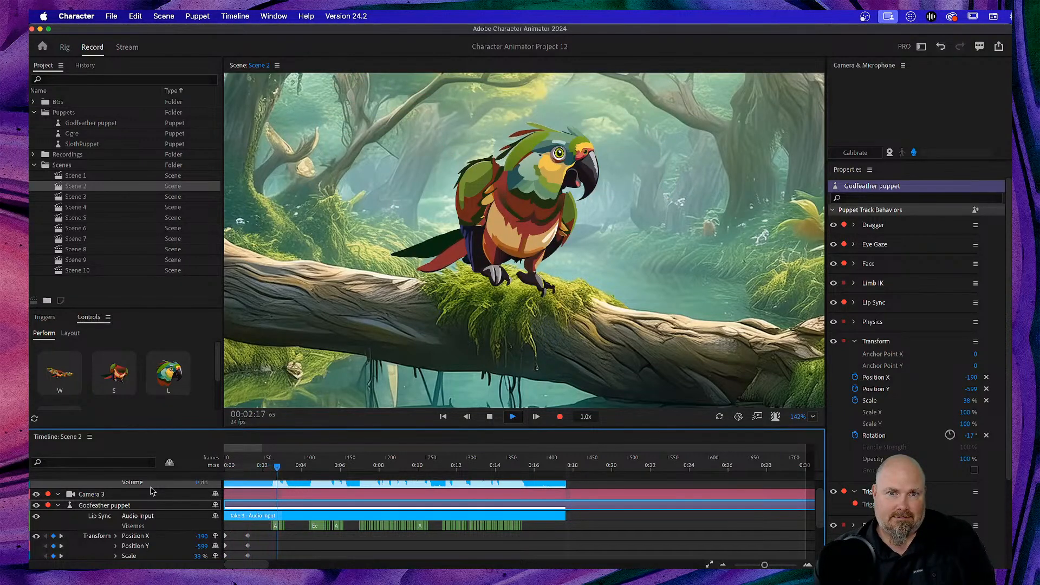
{"action": "key", "text": "space"}
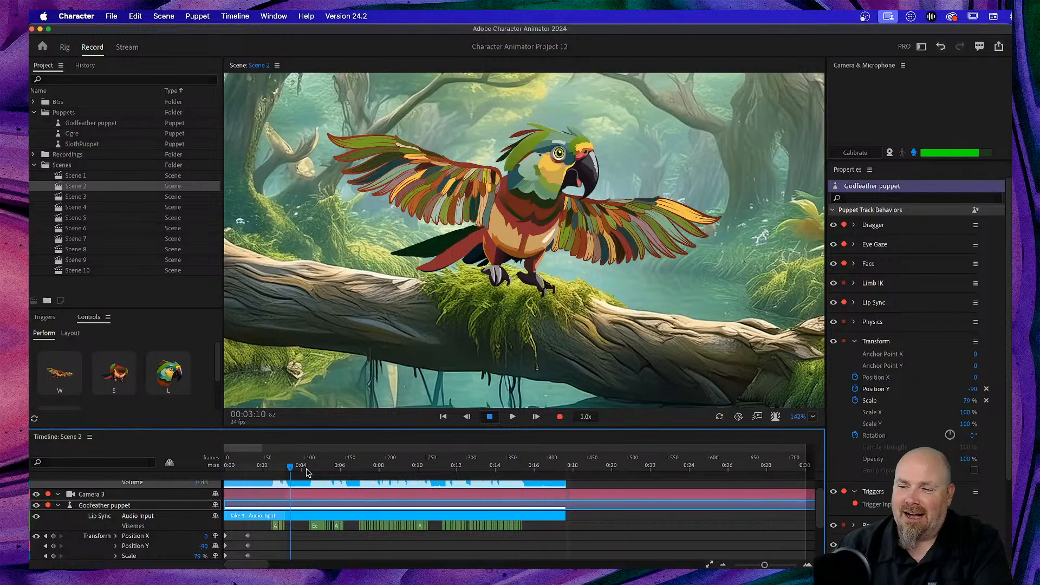
{"action": "left_click_drag", "start_coordinate": [291, 468], "coordinate": [181, 475]}
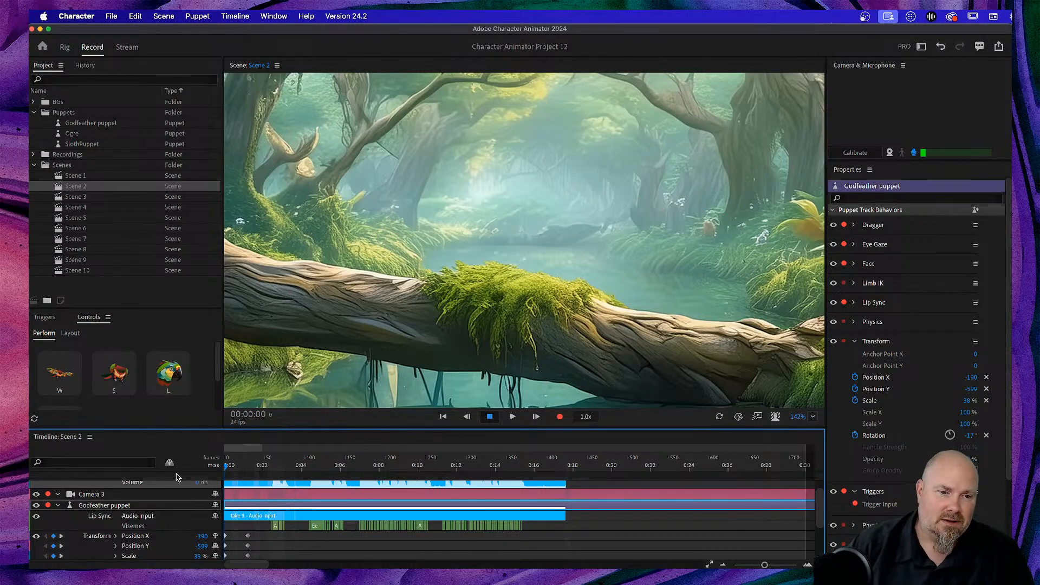
{"action": "left_click_drag", "start_coordinate": [227, 467], "coordinate": [263, 469]}
{"action": "left_click_drag", "start_coordinate": [262, 467], "coordinate": [219, 469]}
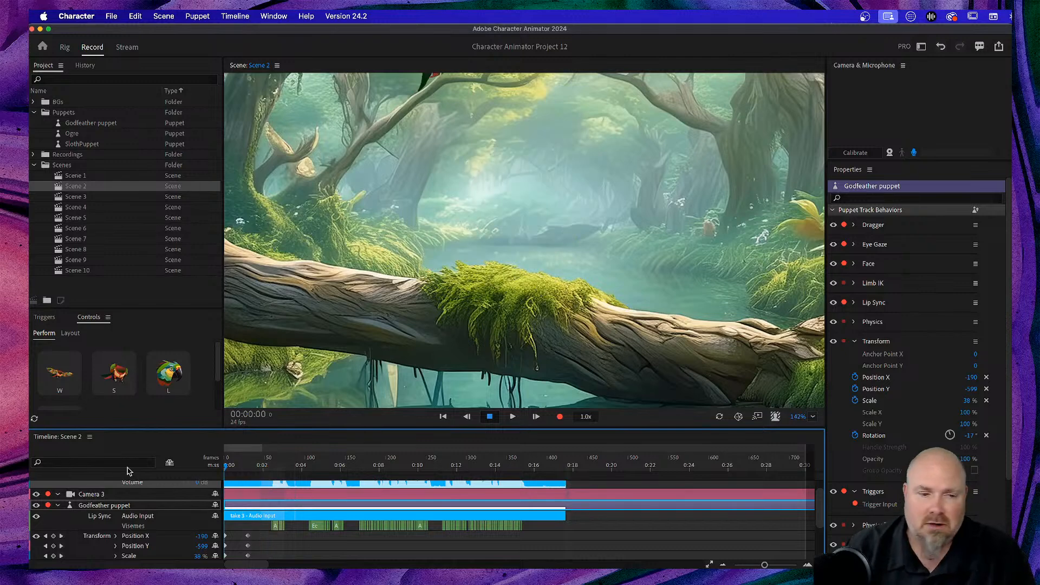
Delete the take 3 audio from the Scene 2 timeline and record a new voice take about 15 seconds long from the start
{"action": "left_click", "coordinate": [504, 482]}
{"action": "scroll", "coordinate": [499, 491], "scroll_direction": "up", "scroll_amount": 1}
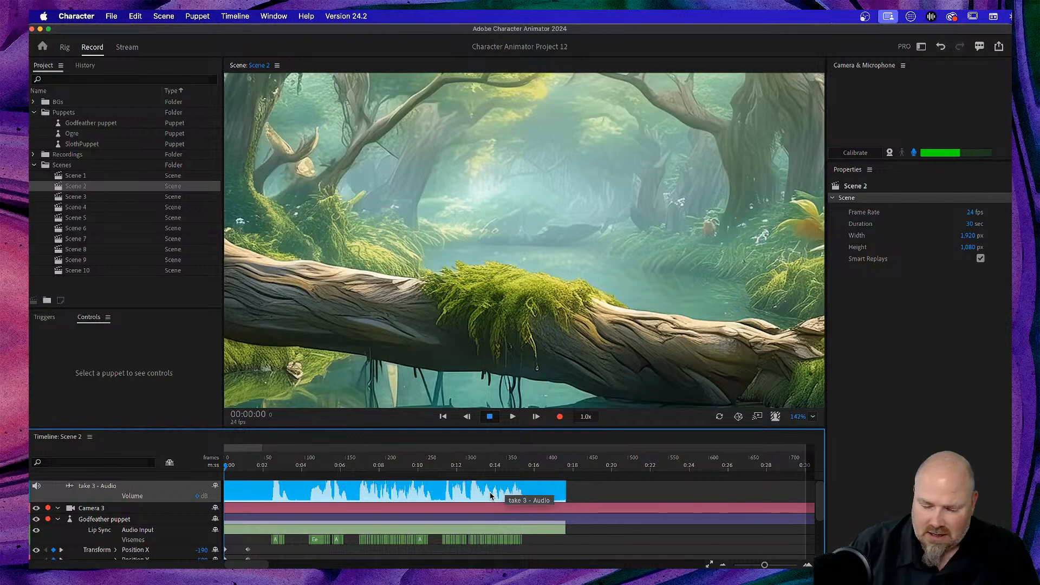
{"action": "scroll", "coordinate": [490, 496], "scroll_direction": "down", "scroll_amount": 1}
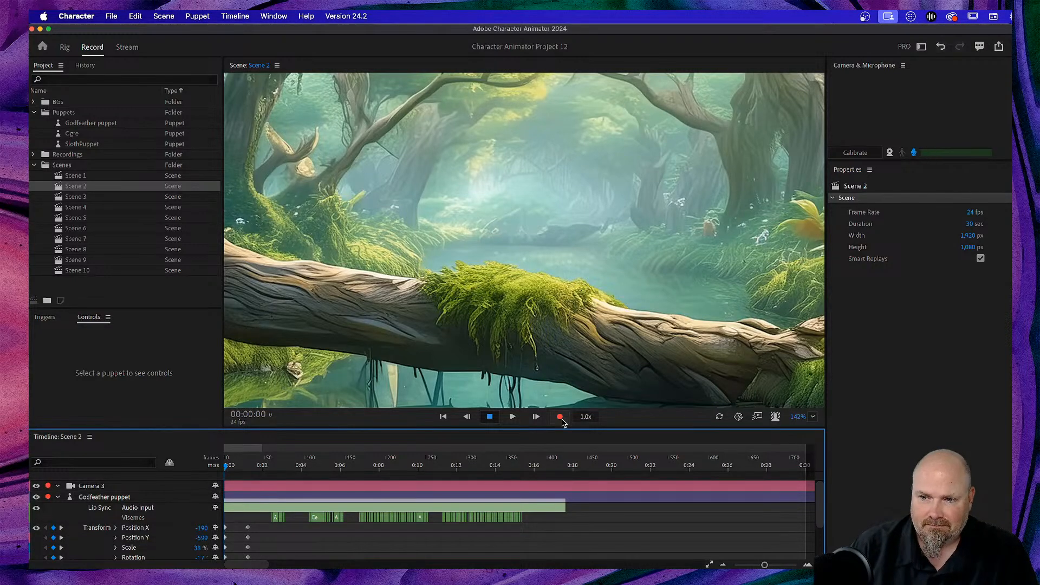
{"action": "left_click", "coordinate": [561, 418]}
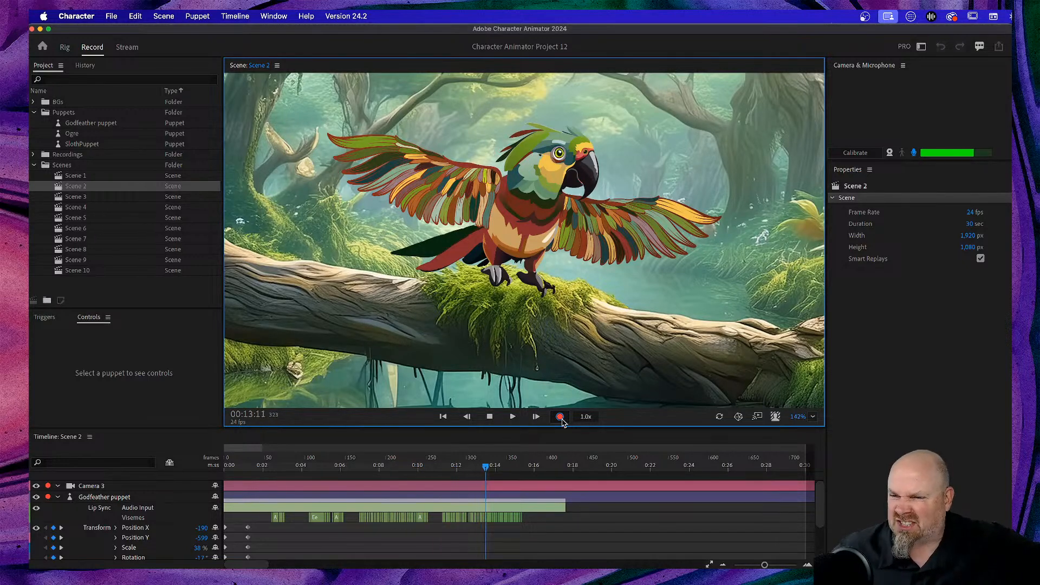
{"action": "left_click", "coordinate": [490, 418]}
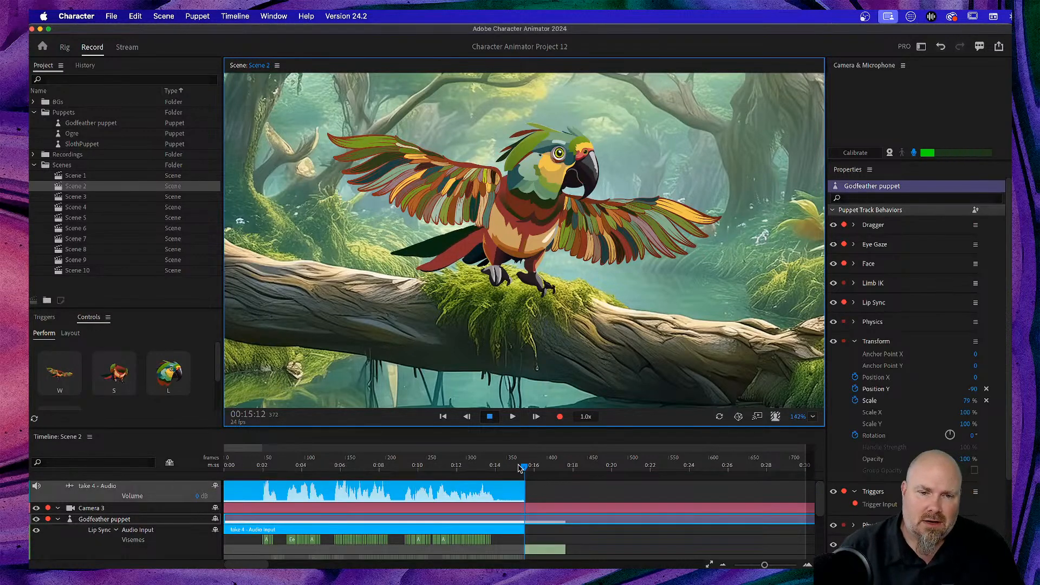
Play back the take 4 recording from the start of the scene to review its audio and lip sync
{"action": "left_click", "coordinate": [227, 465]}
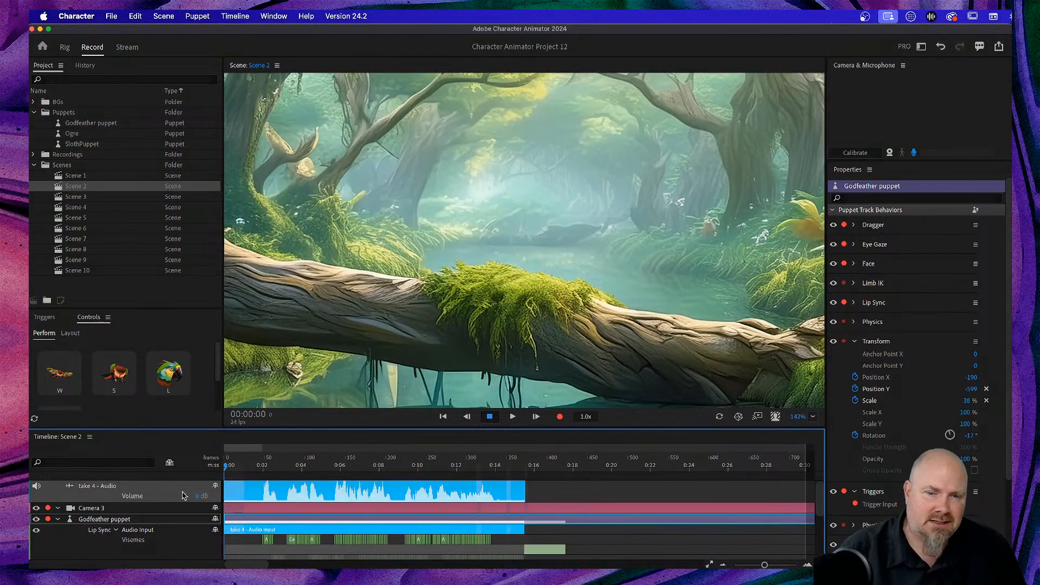
{"action": "key", "text": "space"}
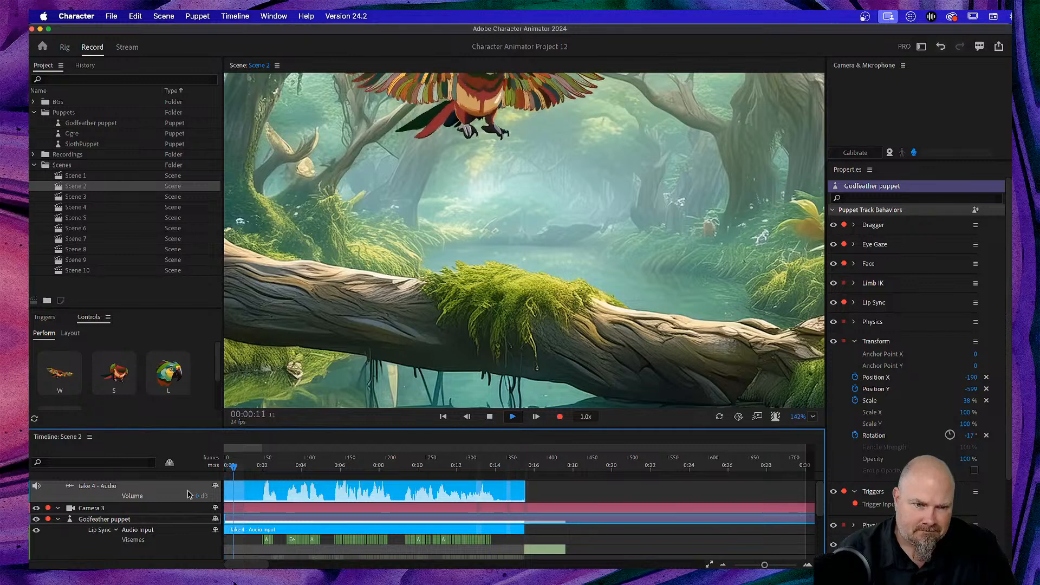
{"action": "key", "text": "space"}
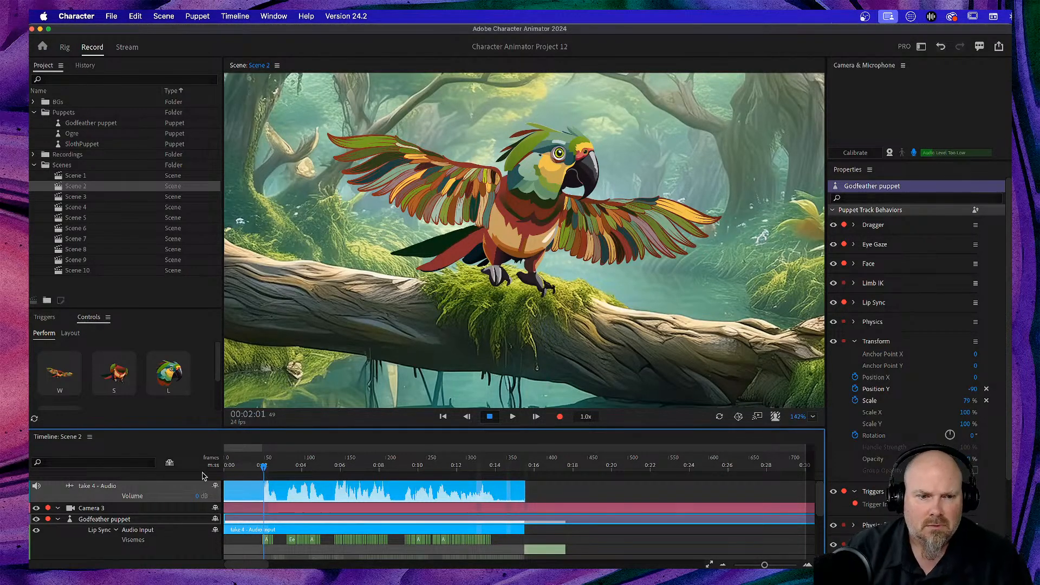
{"action": "key", "text": "space"}
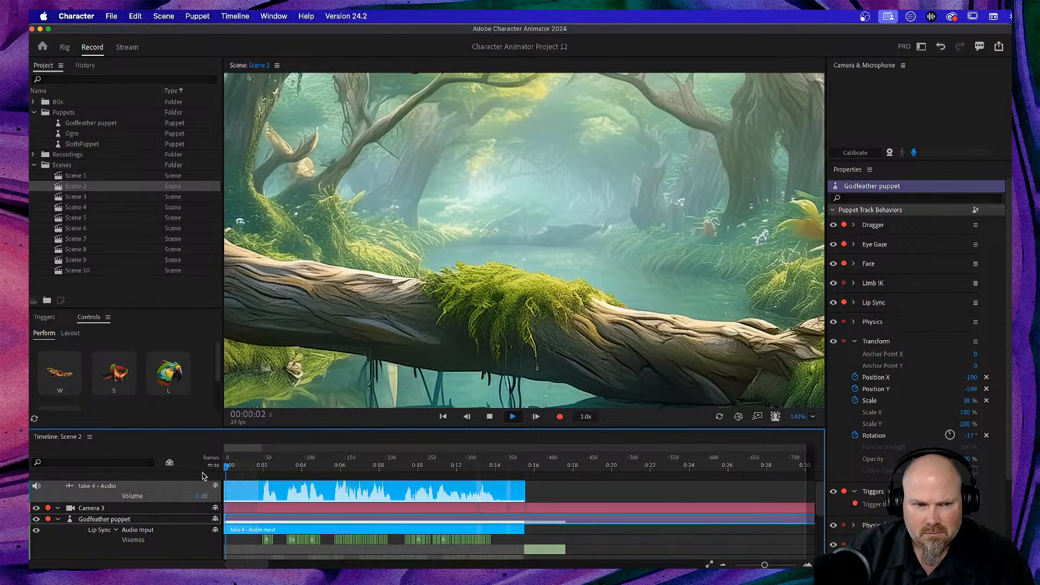
{"action": "left_click_drag", "start_coordinate": [224, 470], "coordinate": [204, 471]}
{"action": "key", "text": "space"}
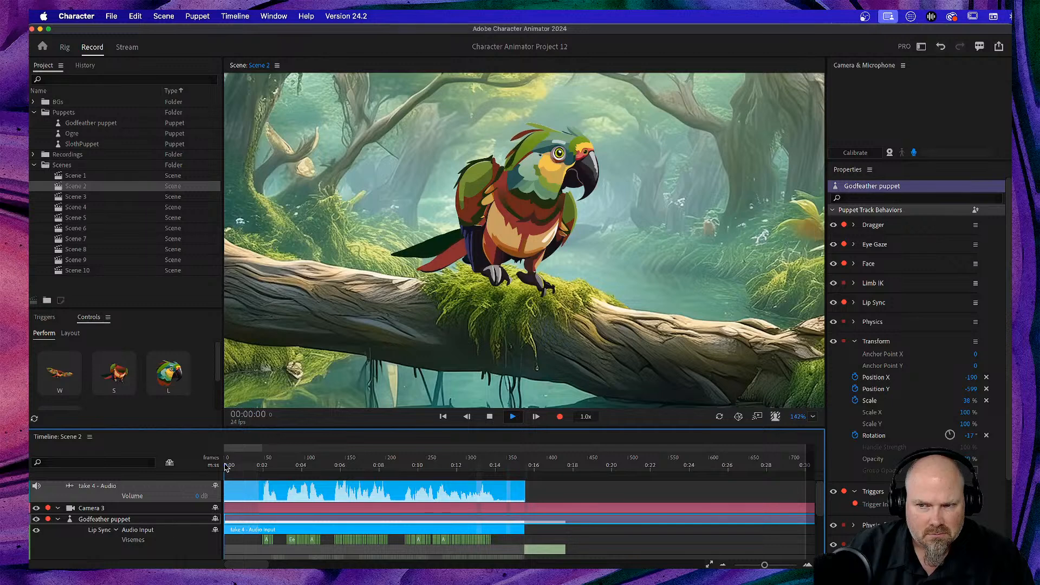
{"action": "key", "text": "w"}
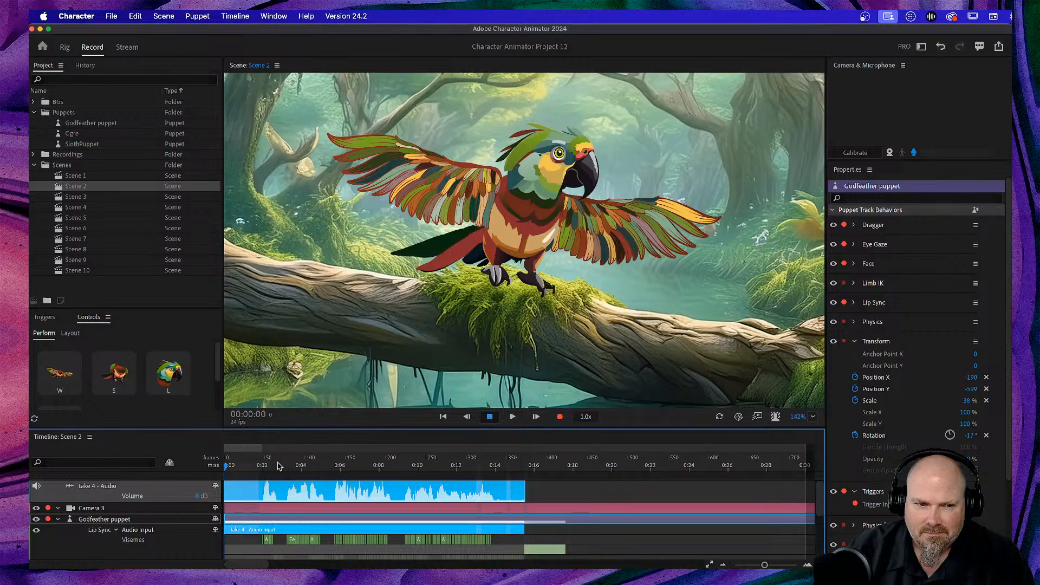
{"action": "key", "text": "space"}
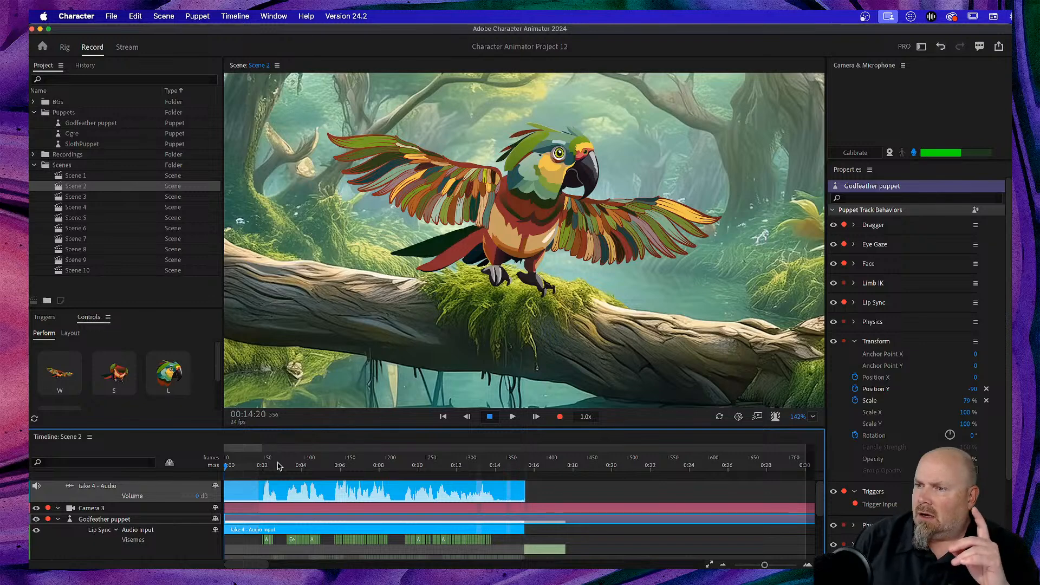
Delete the take 4 audio and record a replacement voice take about 17 seconds long from the start of the scene
{"action": "left_click", "coordinate": [396, 490]}
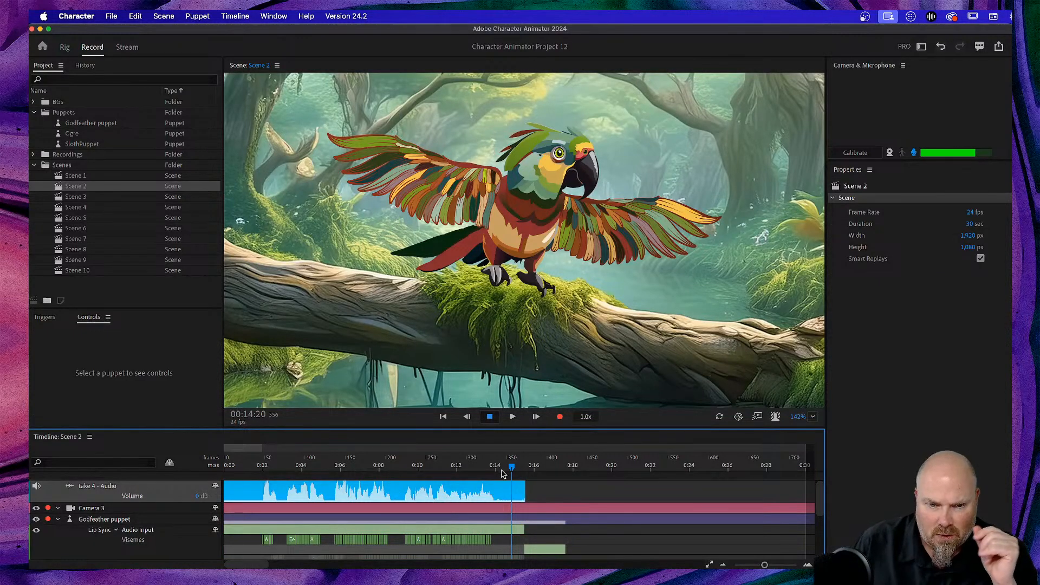
{"action": "key", "text": "Home"}
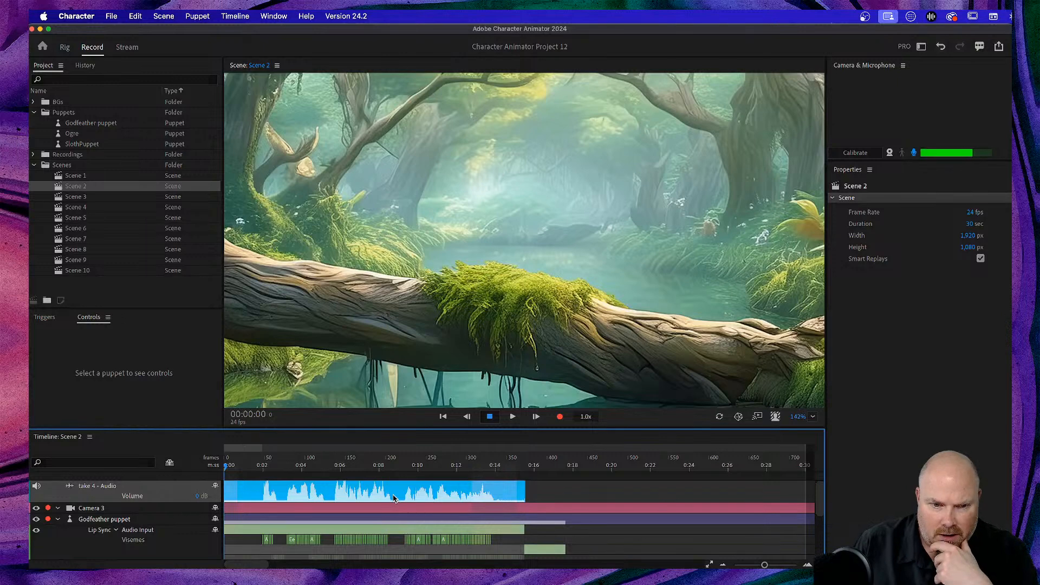
{"action": "key", "text": "XF86AudioRaiseVolume"}
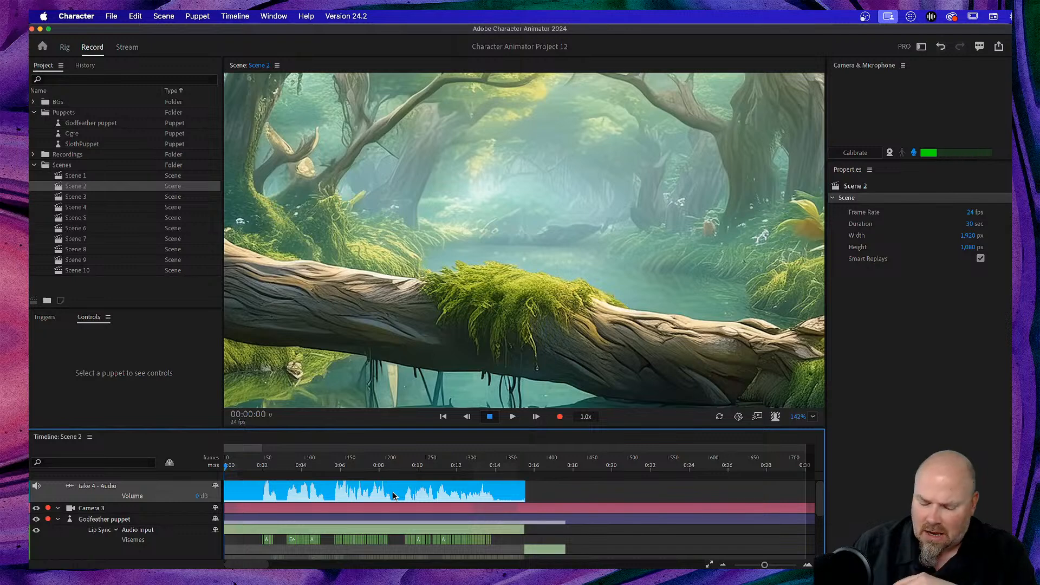
{"action": "key", "text": "Delete"}
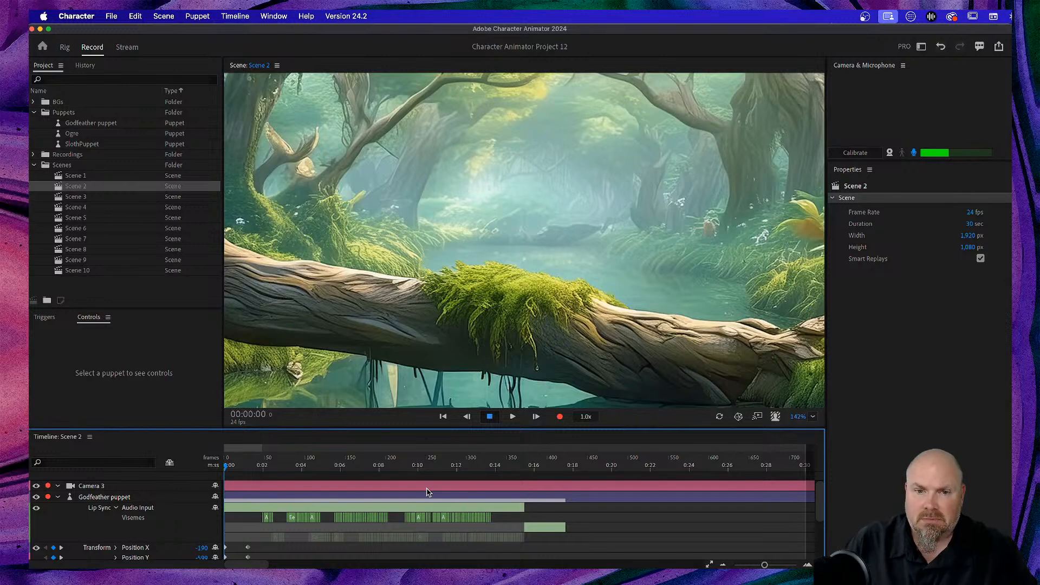
{"action": "left_click", "coordinate": [561, 417]}
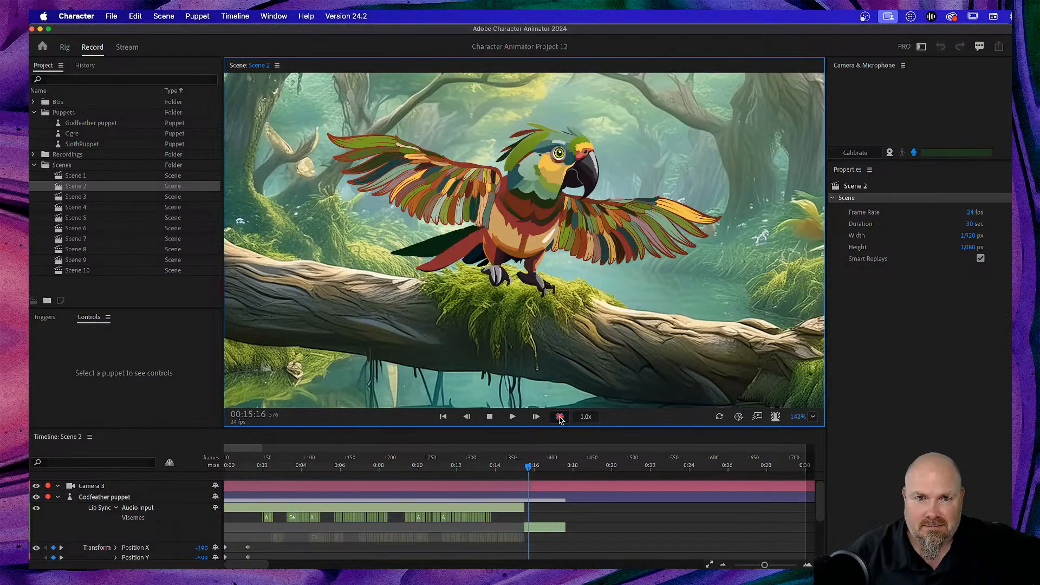
{"action": "left_click", "coordinate": [494, 416]}
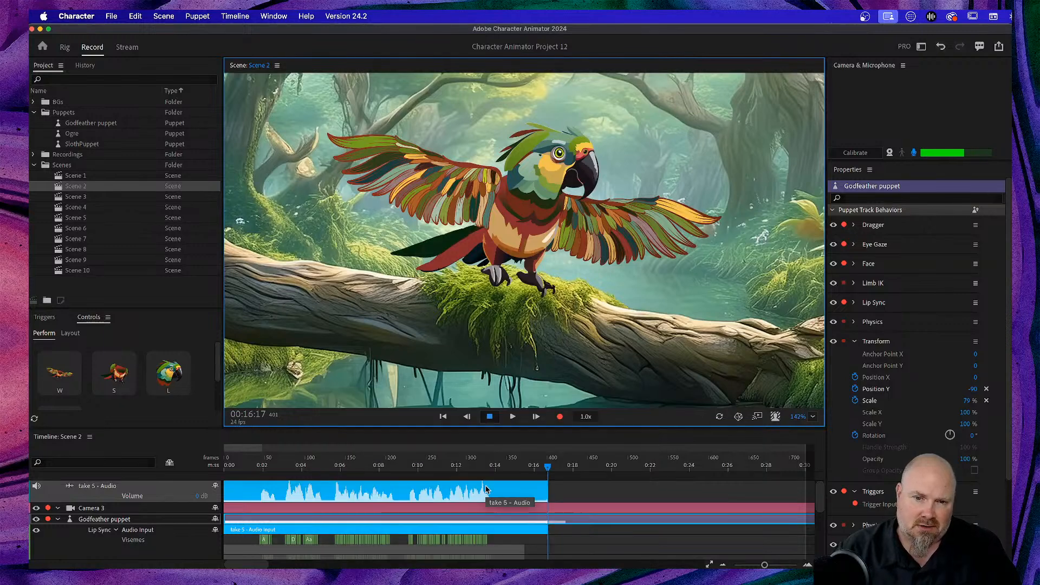
Play back the take 5 recording from the start of the scene to check the parrot's dialogue
{"action": "left_click_drag", "start_coordinate": [547, 466], "coordinate": [187, 488]}
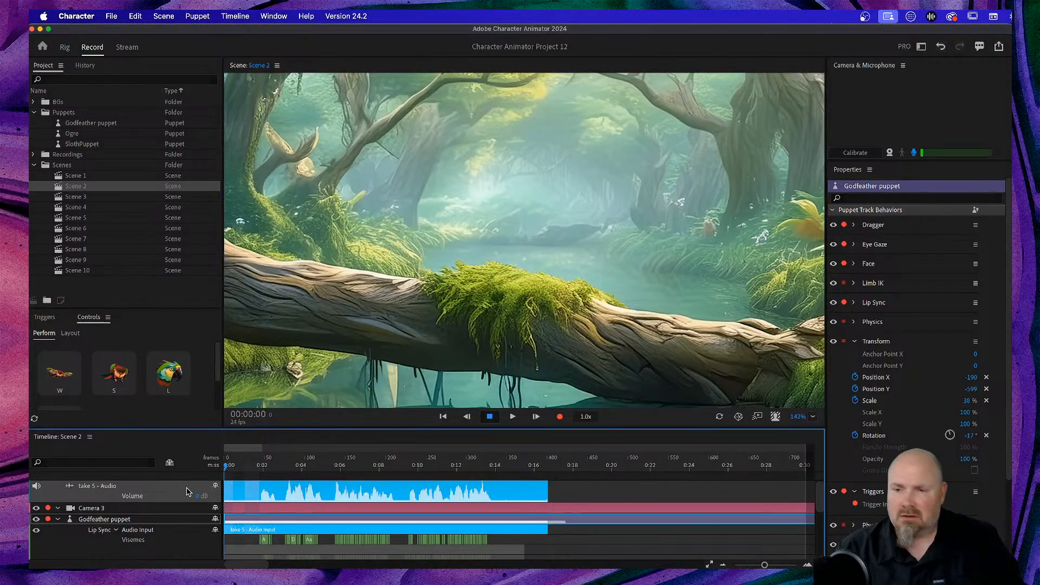
{"action": "key", "text": "space"}
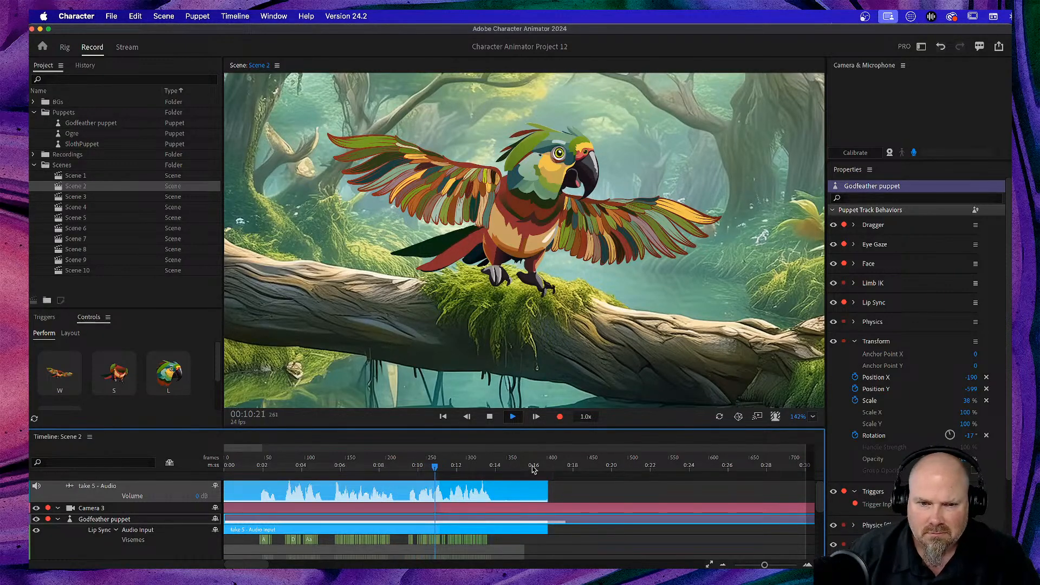
{"action": "key", "text": "space"}
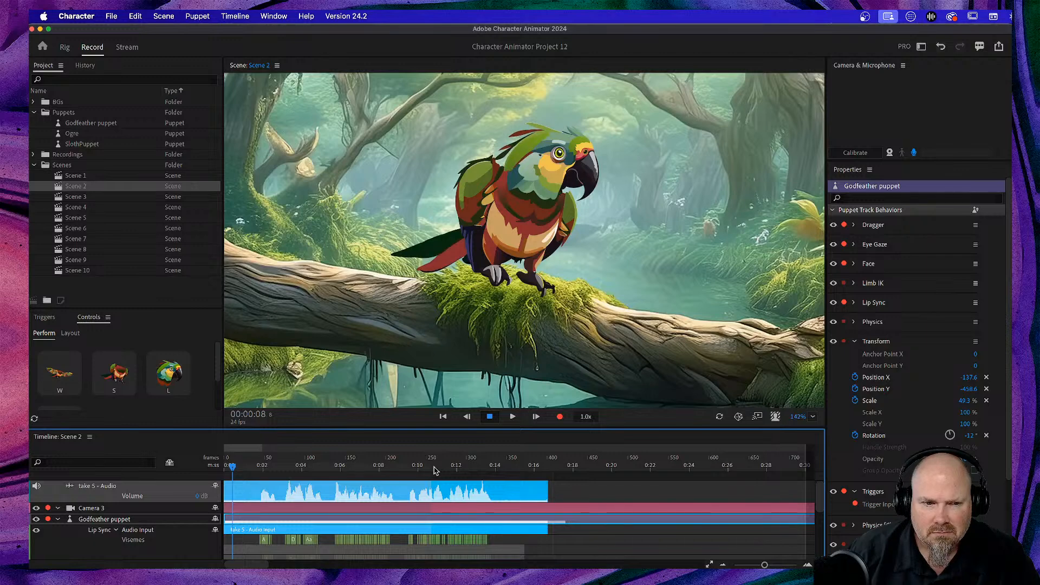
{"action": "key", "text": "w"}
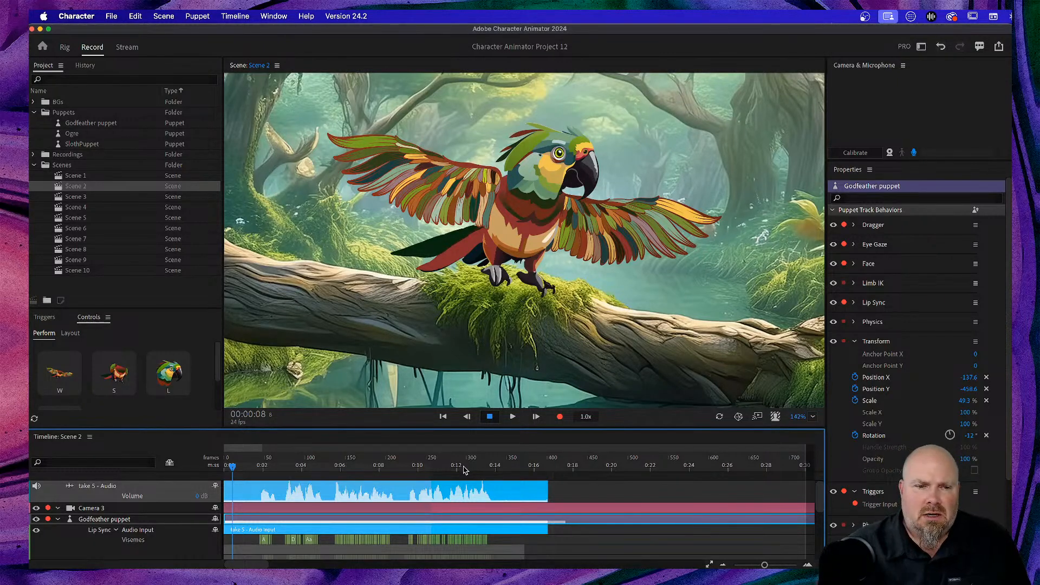
{"action": "left_click", "coordinate": [225, 467]}
{"action": "key", "text": "space"}
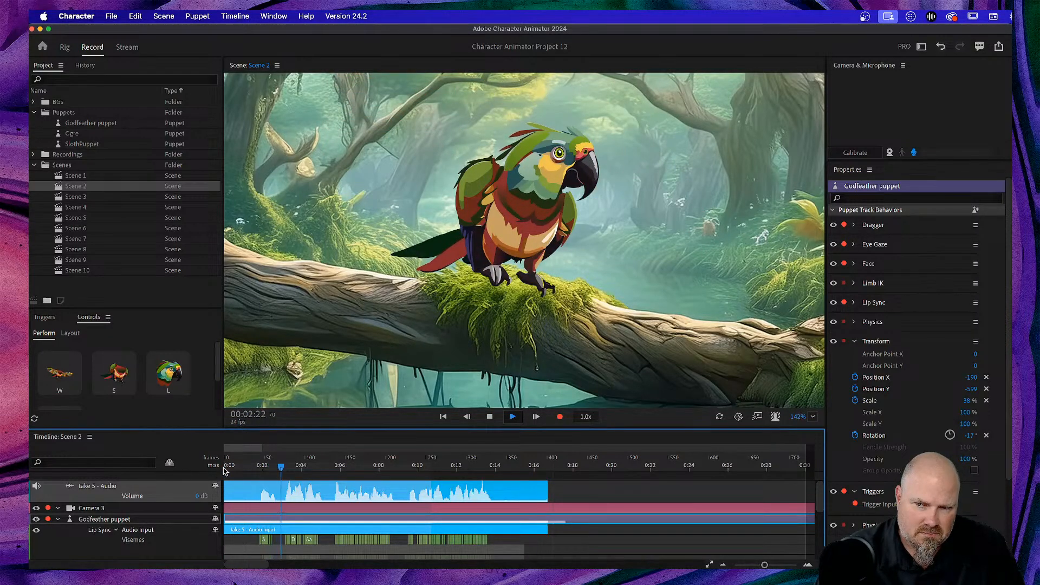
{"action": "key", "text": "w"}
{"action": "key", "text": "space"}
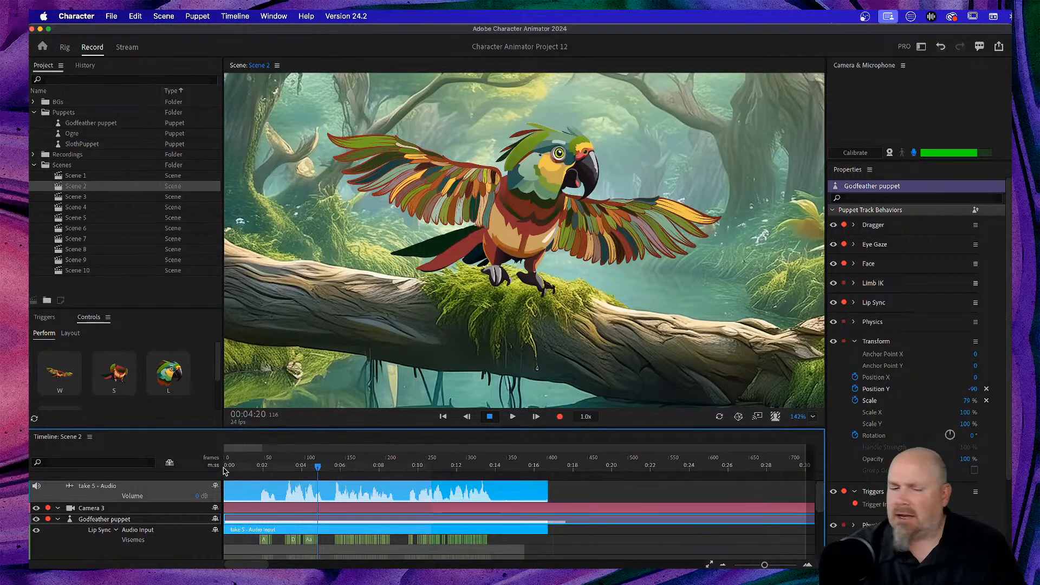
Delete the take 5 audio and record another voice take about 16 seconds long from the start of the scene
{"action": "left_click", "coordinate": [364, 490]}
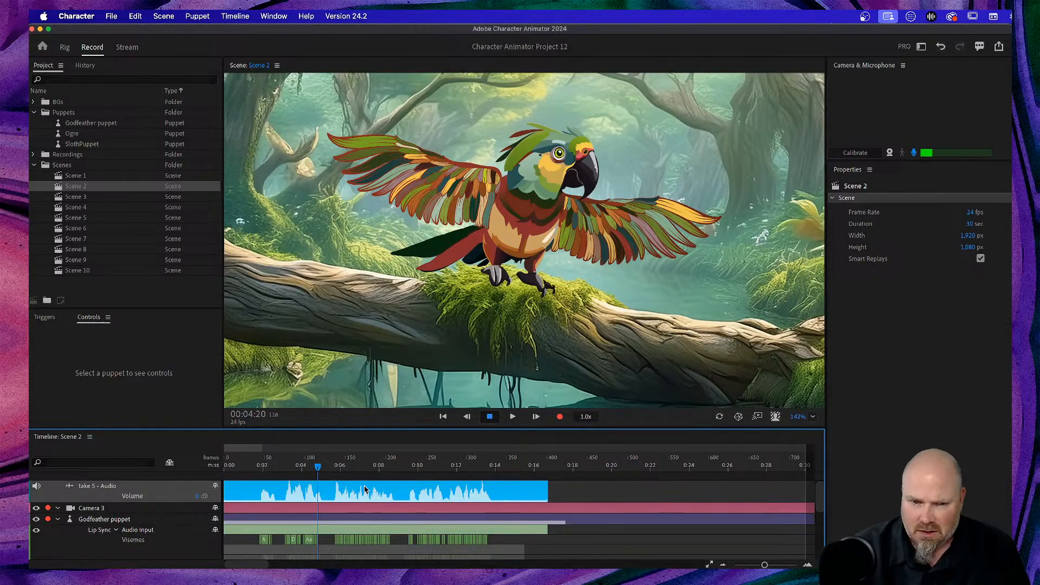
{"action": "key", "text": "Delete"}
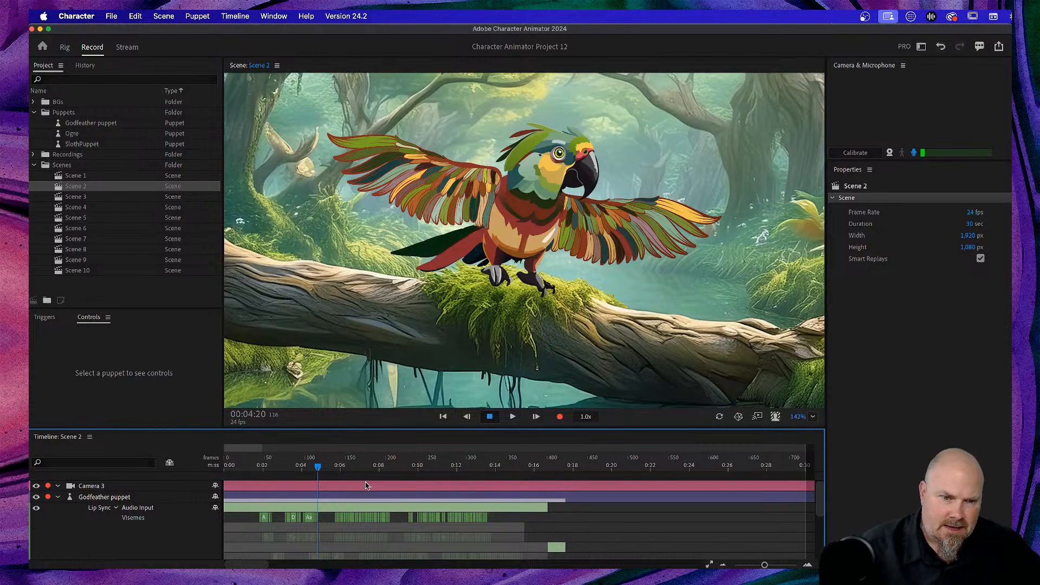
{"action": "left_click_drag", "start_coordinate": [315, 467], "coordinate": [165, 467]}
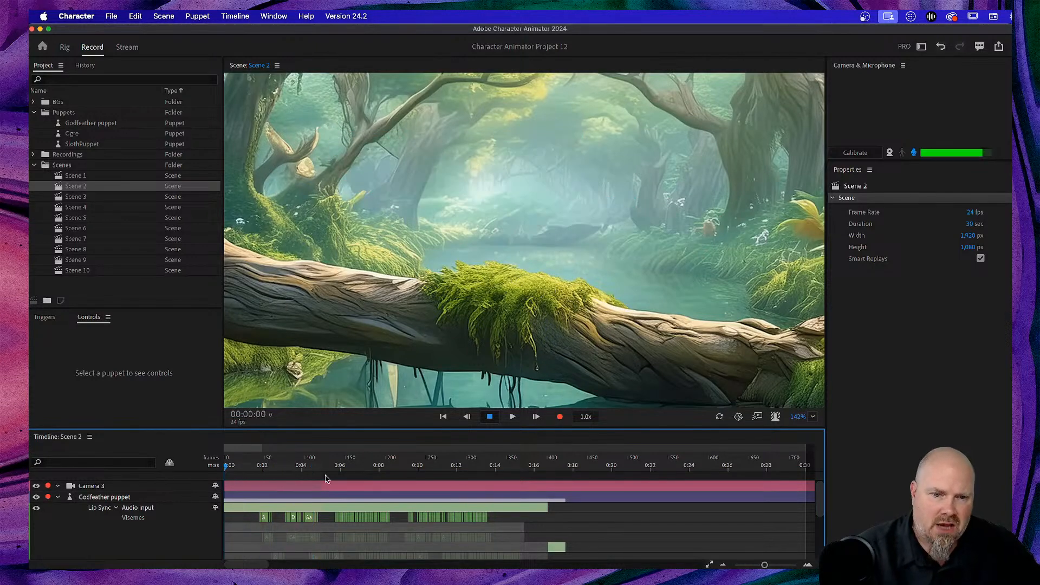
{"action": "left_click", "coordinate": [561, 419]}
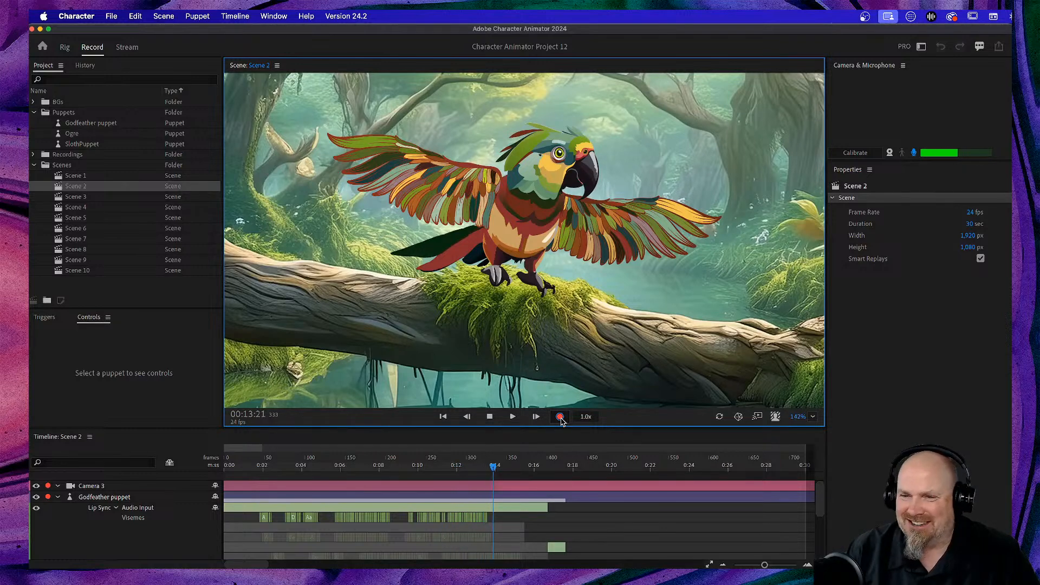
{"action": "left_click", "coordinate": [490, 416]}
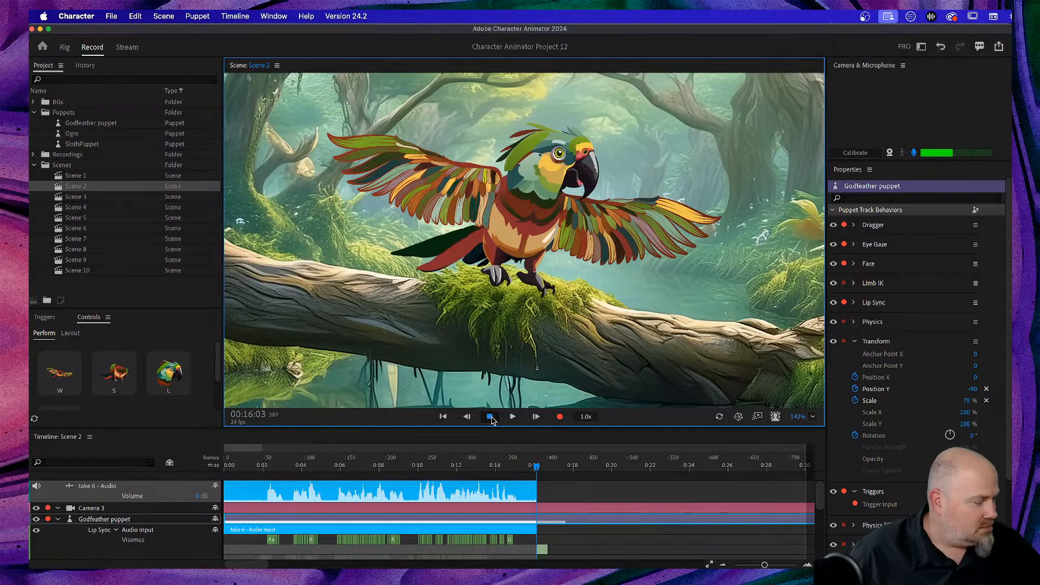
Play the take 6 recording through to past its end, and return the playhead to the start of the scene
{"action": "left_click_drag", "start_coordinate": [537, 467], "coordinate": [160, 495]}
{"action": "key", "text": "space"}
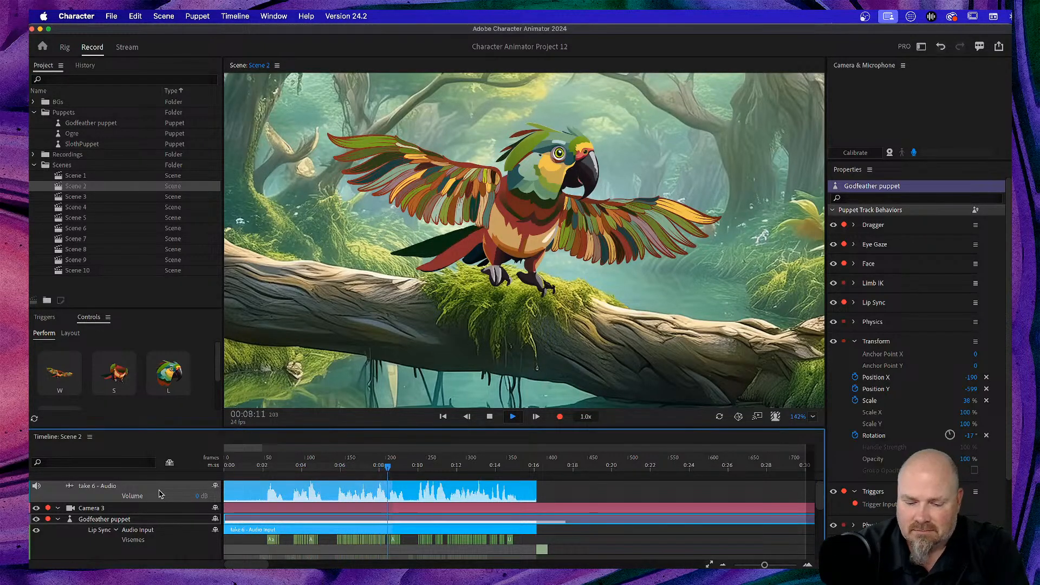
{"action": "key", "text": "XF86AudioRaiseVolume"}
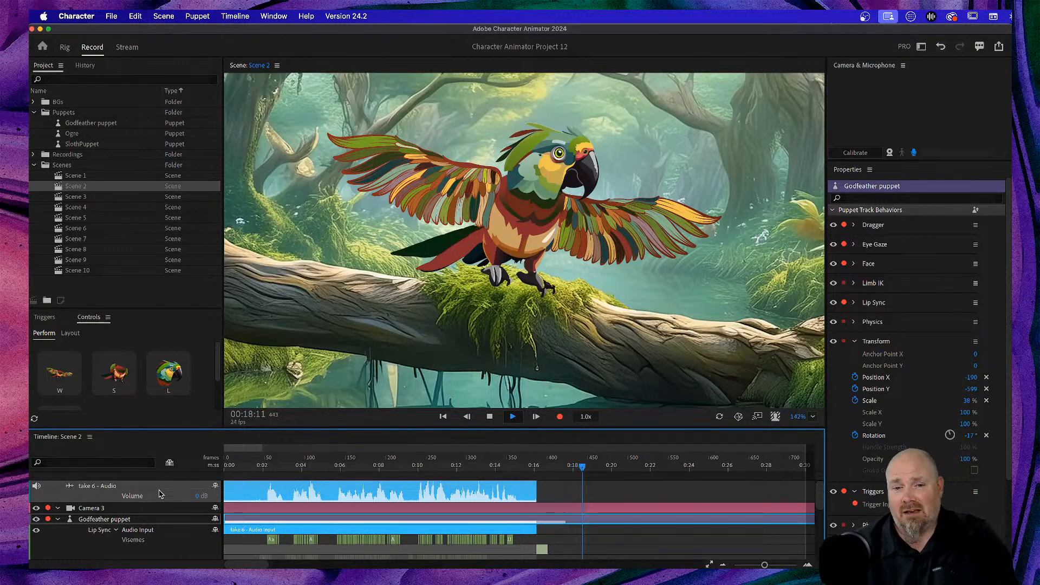
{"action": "key", "text": "space"}
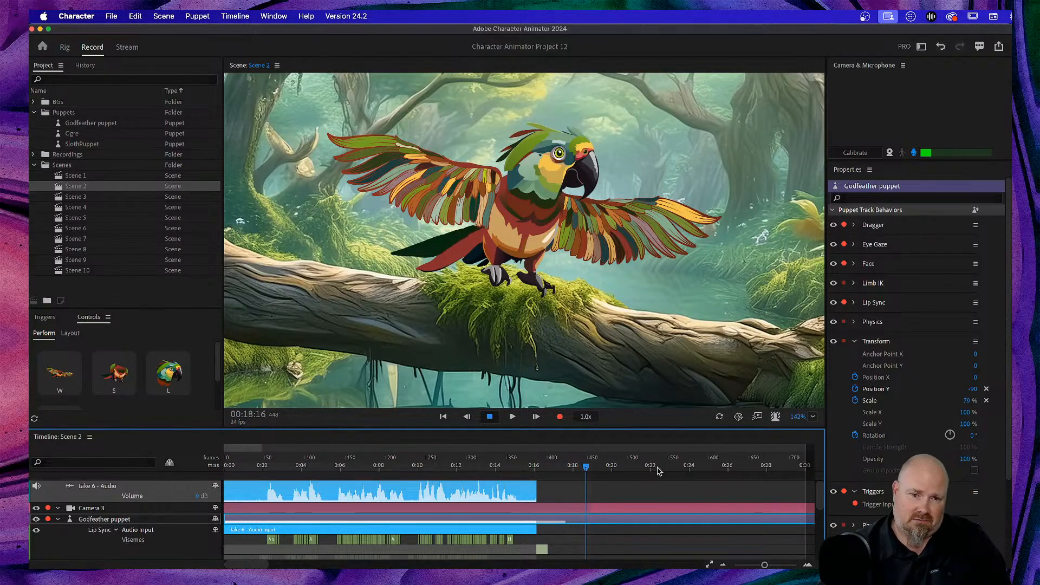
{"action": "left_click_drag", "start_coordinate": [586, 467], "coordinate": [168, 487]}
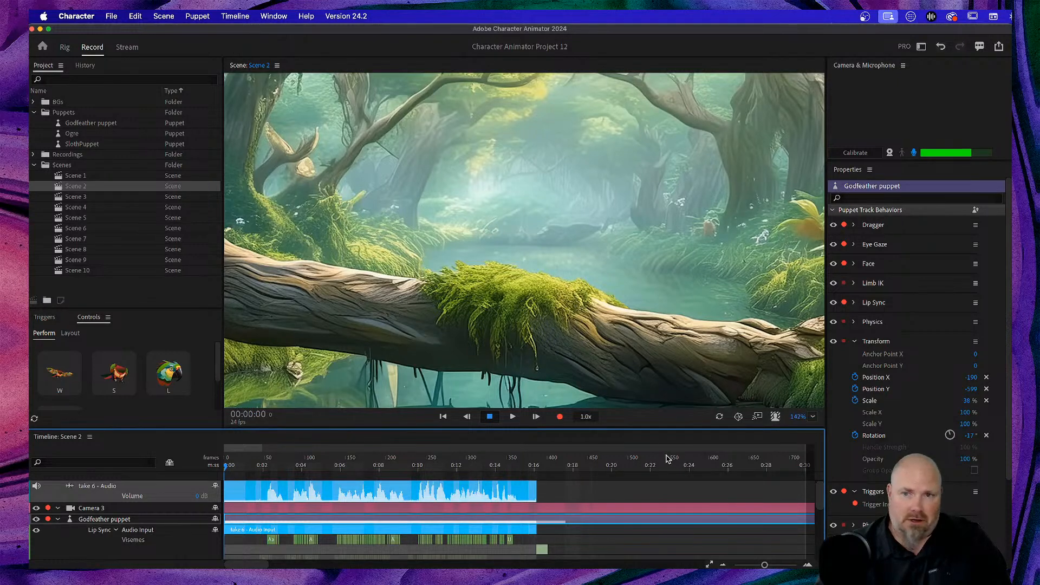
Switch the puppet's live input from microphone to camera and move the playhead to 00:07:18
{"action": "left_click", "coordinate": [914, 153]}
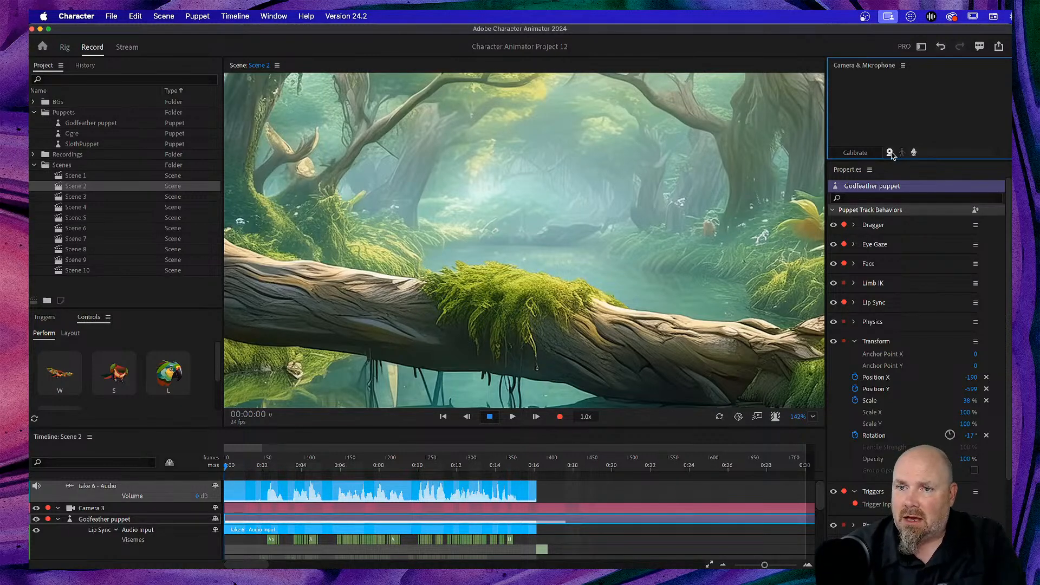
{"action": "left_click", "coordinate": [890, 153]}
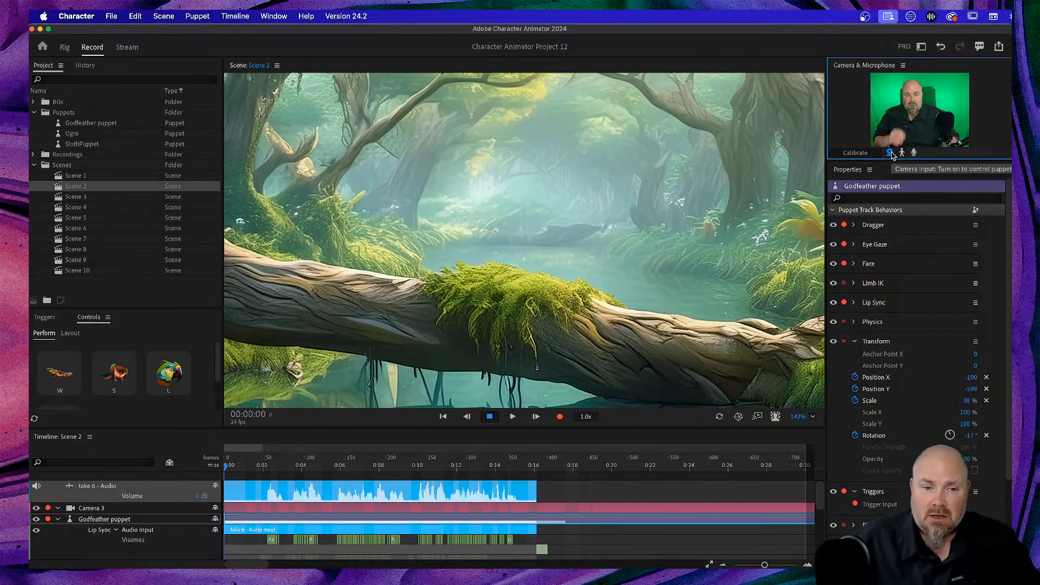
{"action": "left_click_drag", "start_coordinate": [225, 466], "coordinate": [374, 469]}
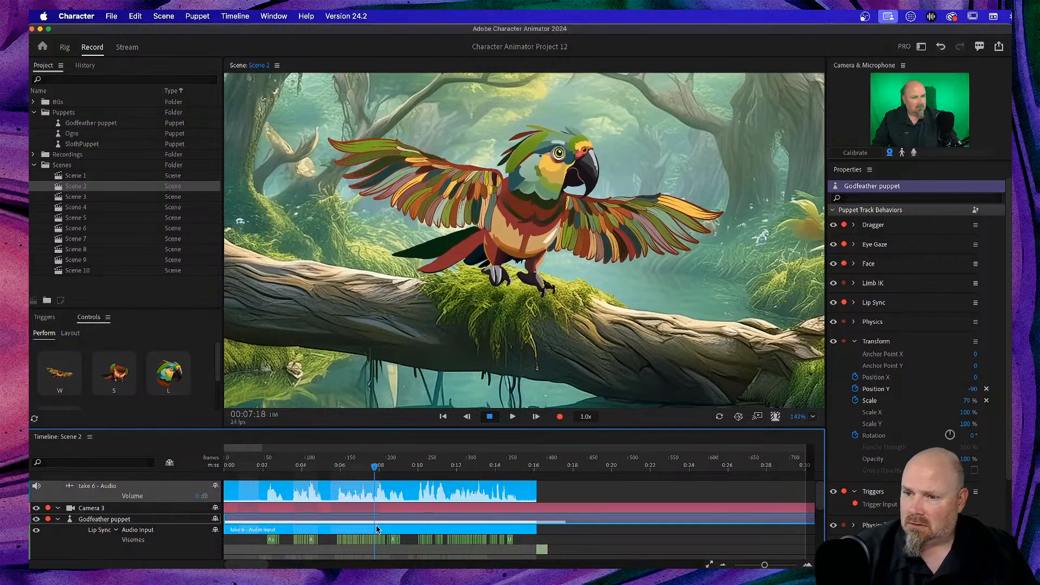
Play the scene from about 4 seconds to 00:15:12 to check the dialogue, and return the playhead to the start
{"action": "left_click_drag", "start_coordinate": [373, 470], "coordinate": [313, 471]}
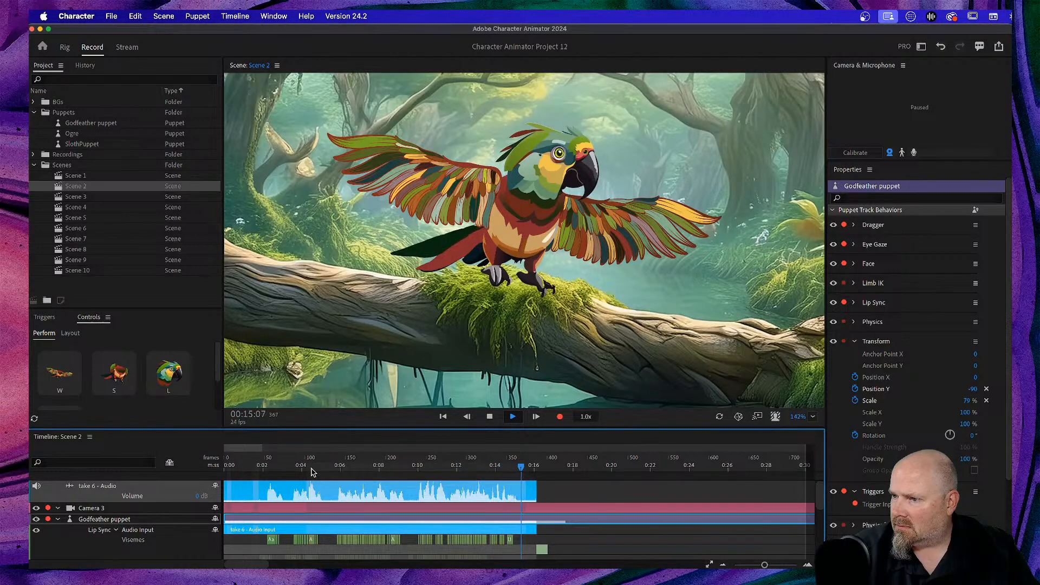
{"action": "key", "text": "space"}
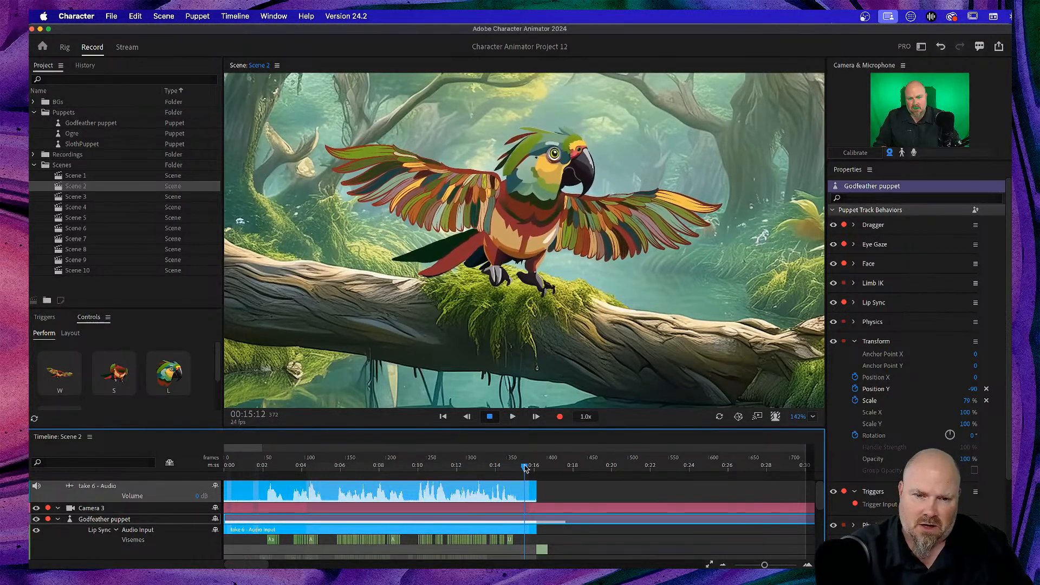
{"action": "left_click_drag", "start_coordinate": [525, 468], "coordinate": [224, 491]}
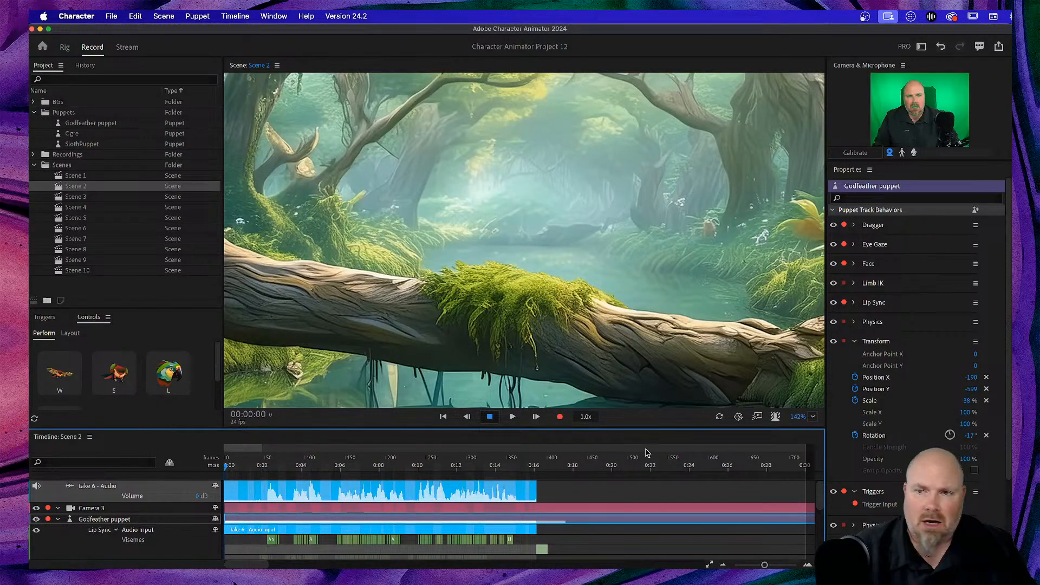
Calibrate the camera's rest pose with the parrot shown at 00:03:20, and return the playhead to the start of Scene 2
{"action": "left_click_drag", "start_coordinate": [228, 469], "coordinate": [299, 467]}
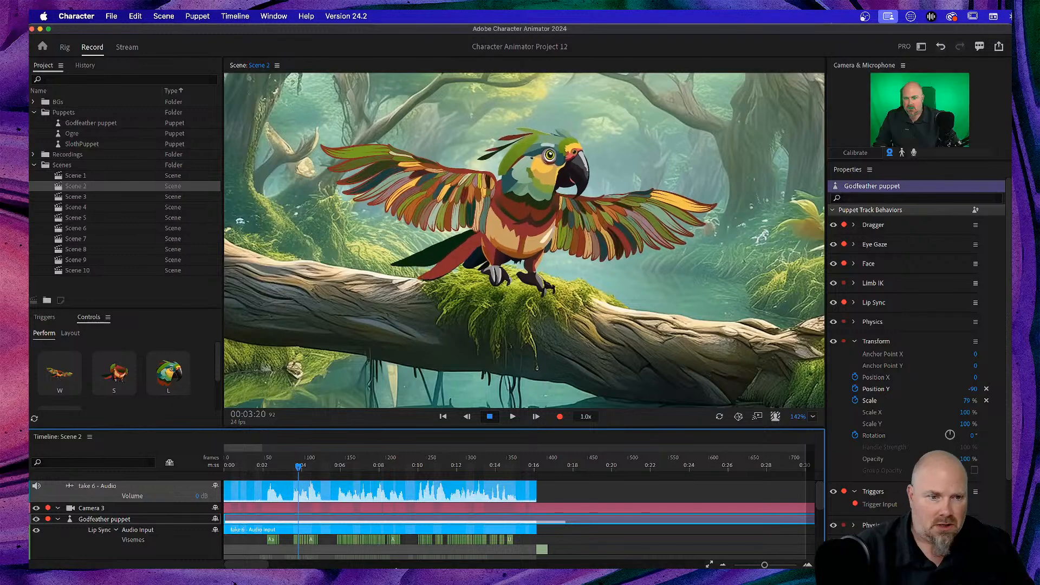
{"action": "left_click", "coordinate": [855, 154]}
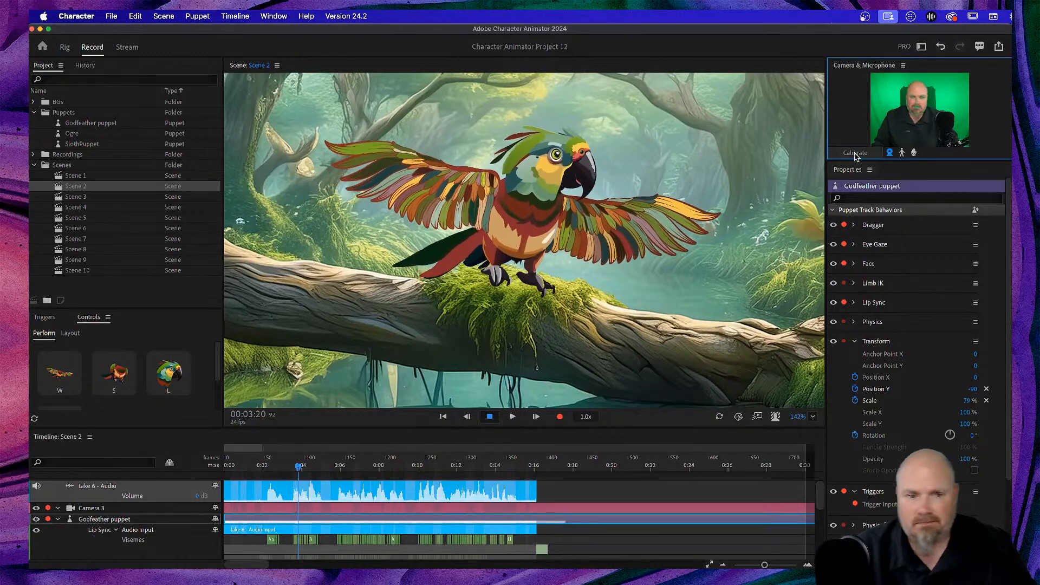
{"action": "left_click_drag", "start_coordinate": [300, 469], "coordinate": [226, 479]}
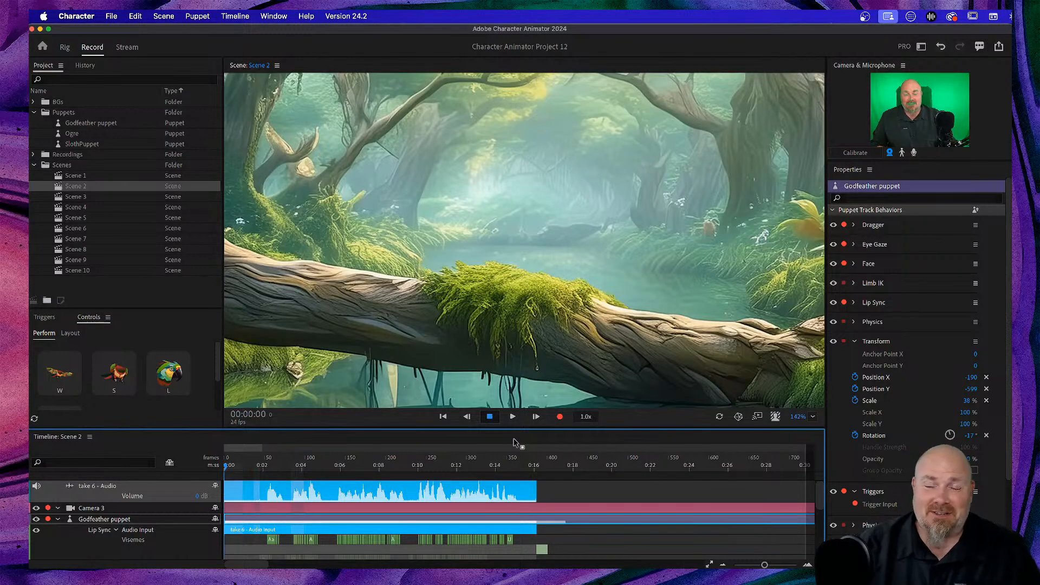
Record a camera-driven eye gaze and face performance about 17 seconds long from the start of the scene
{"action": "left_click_drag", "start_coordinate": [226, 466], "coordinate": [380, 467]}
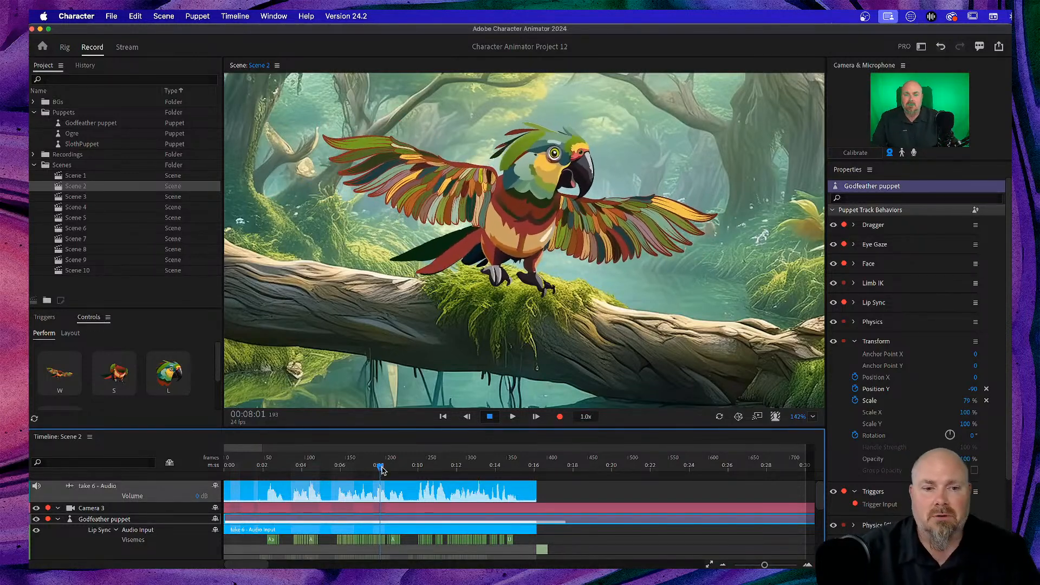
{"action": "left_click_drag", "start_coordinate": [381, 470], "coordinate": [227, 468]}
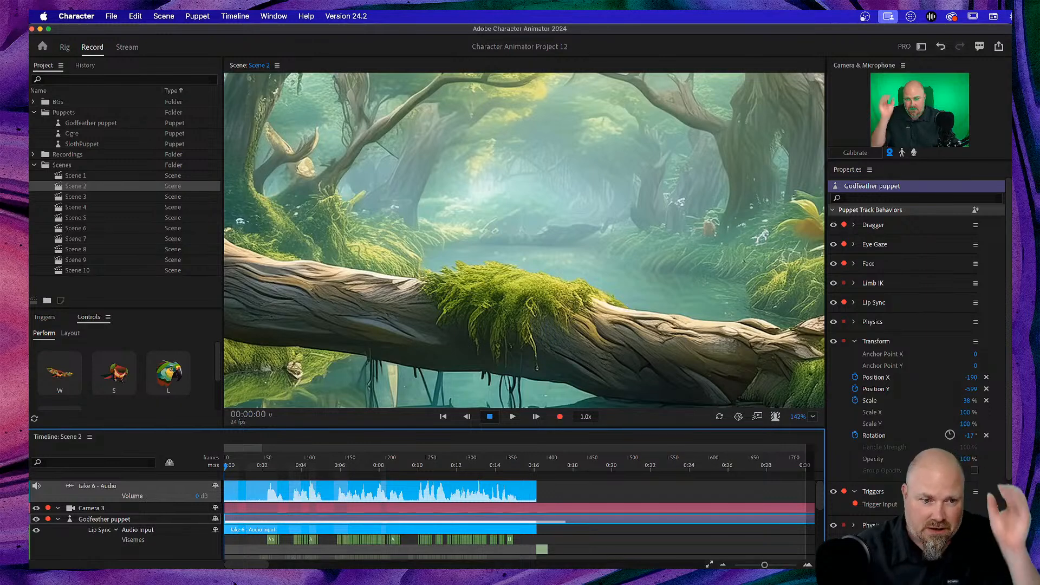
{"action": "left_click", "coordinate": [560, 416]}
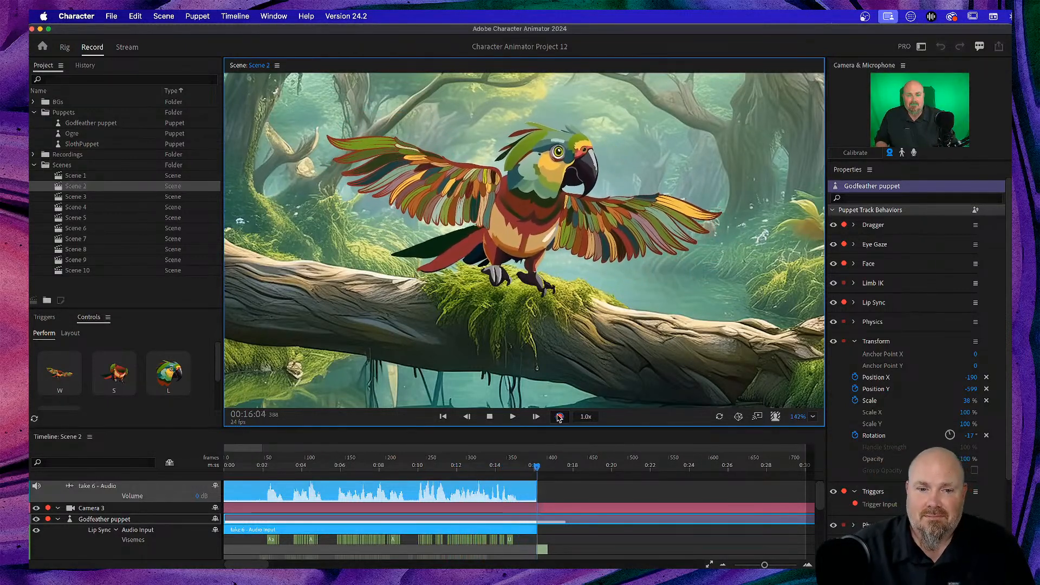
{"action": "left_click", "coordinate": [490, 417]}
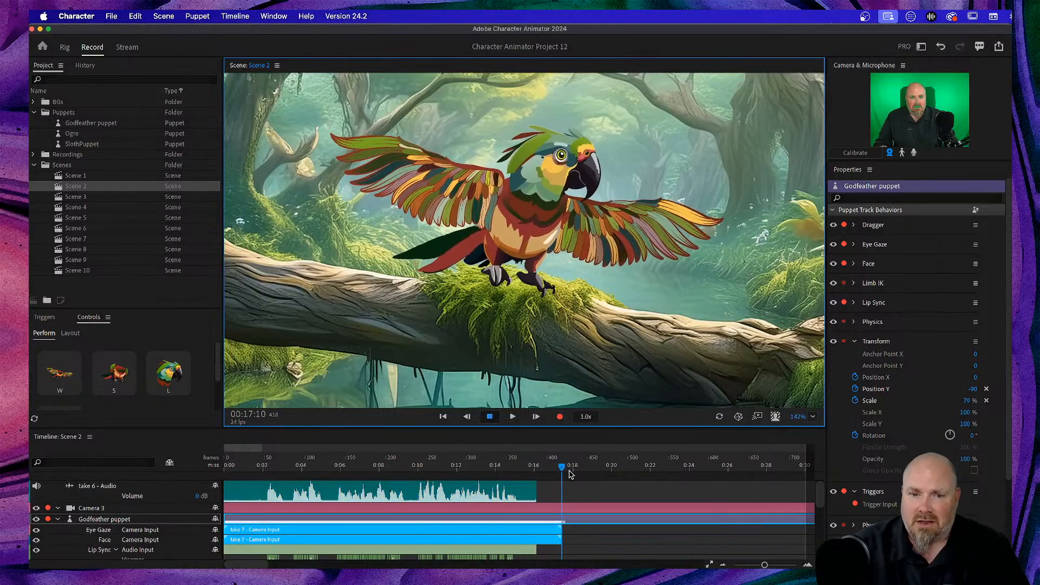
Replay the first three seconds of the take 7 camera performance several times to check the parrot's landing and first words
{"action": "left_click_drag", "start_coordinate": [561, 473], "coordinate": [172, 498]}
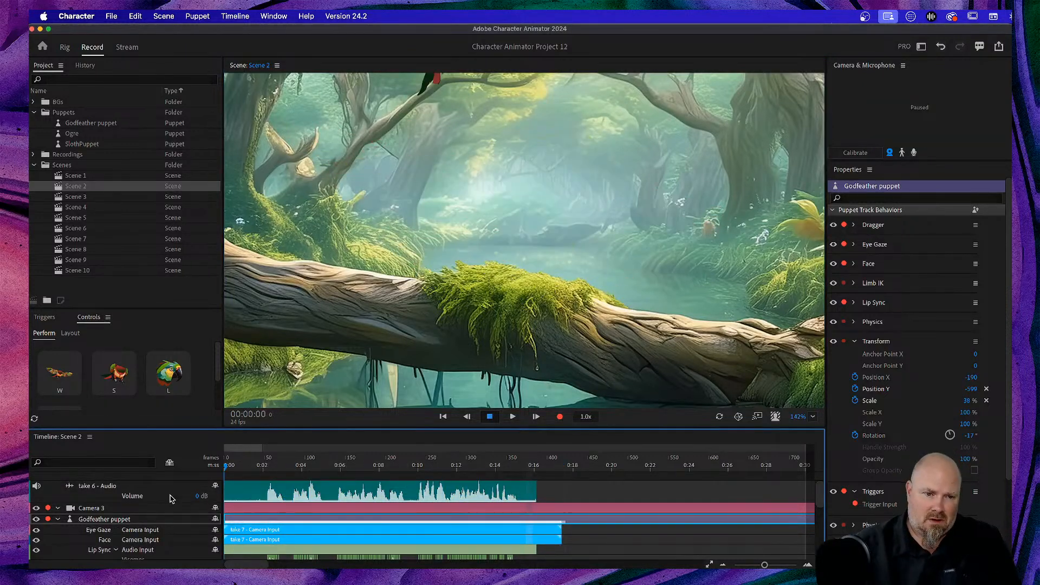
{"action": "key", "text": "space"}
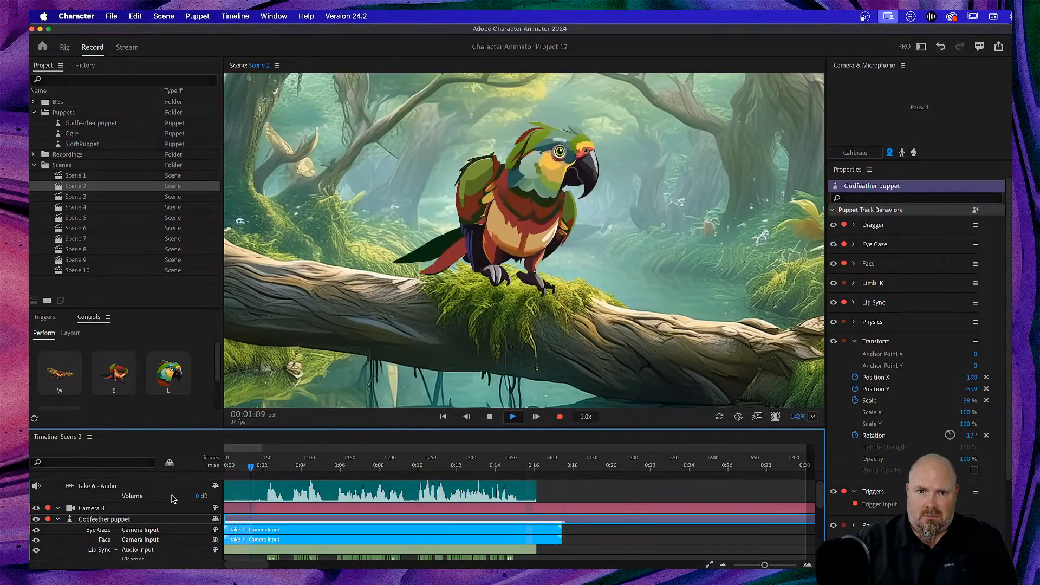
{"action": "key", "text": "space"}
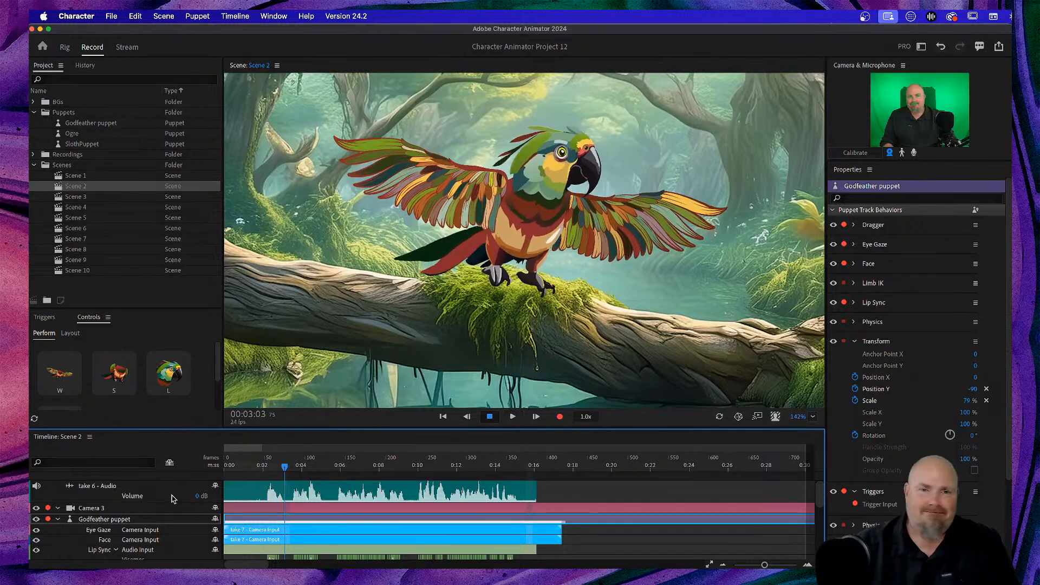
{"action": "left_click_drag", "start_coordinate": [284, 469], "coordinate": [230, 469]}
{"action": "key", "text": "space"}
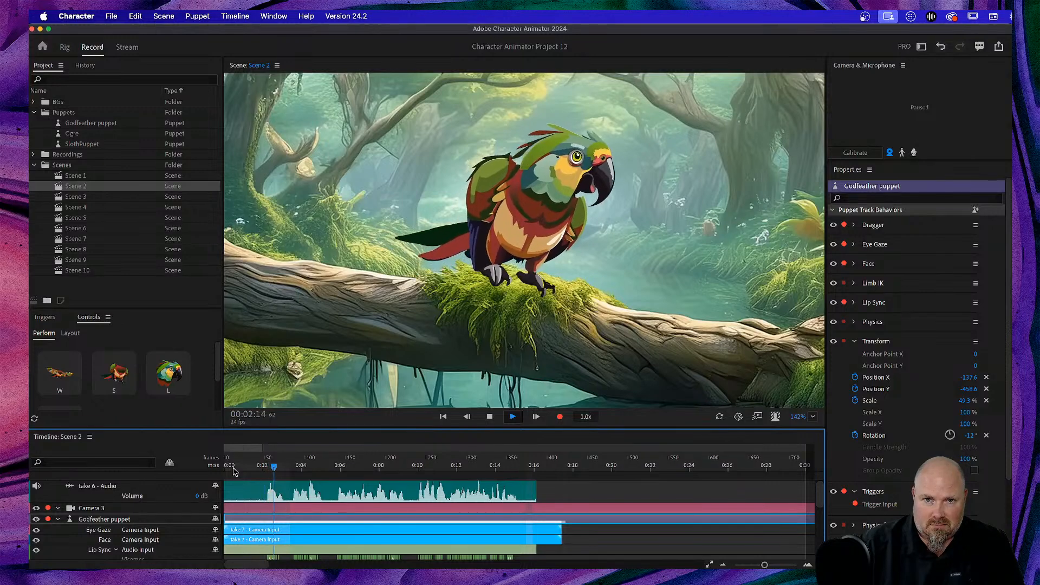
{"action": "key", "text": "space"}
{"action": "left_click_drag", "start_coordinate": [284, 469], "coordinate": [244, 470]}
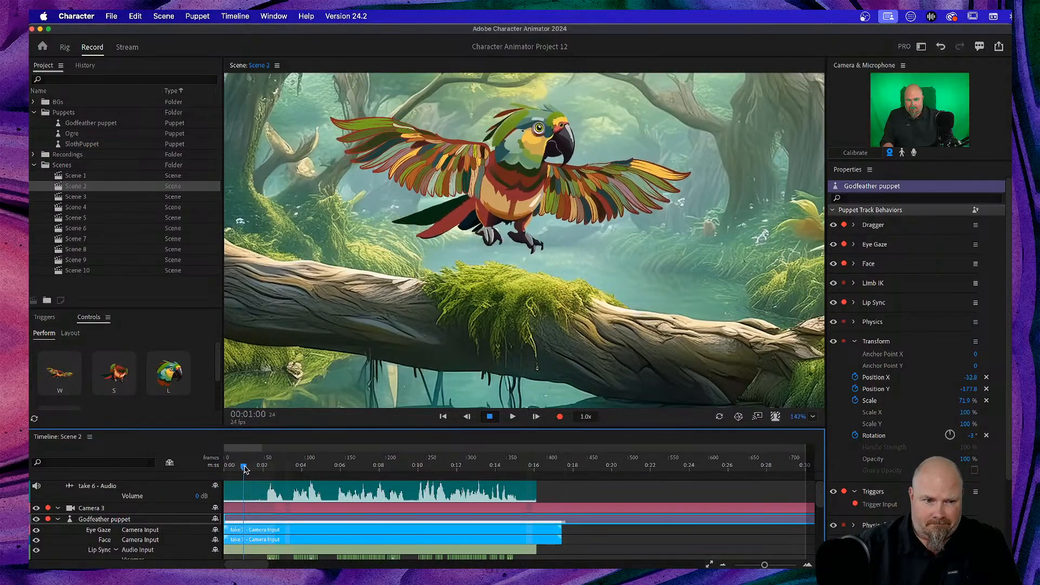
{"action": "key", "text": "space"}
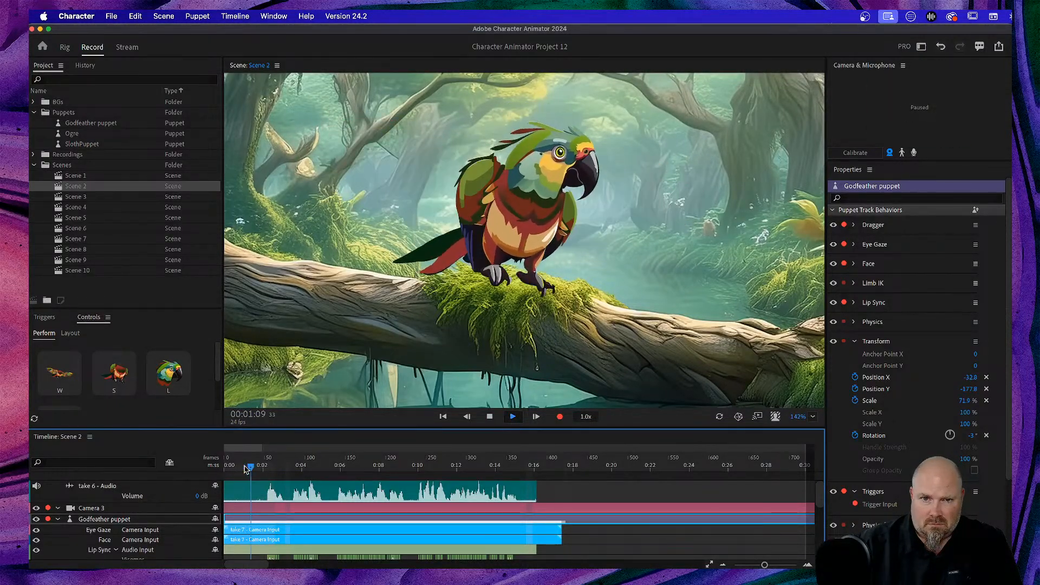
{"action": "key", "text": "space"}
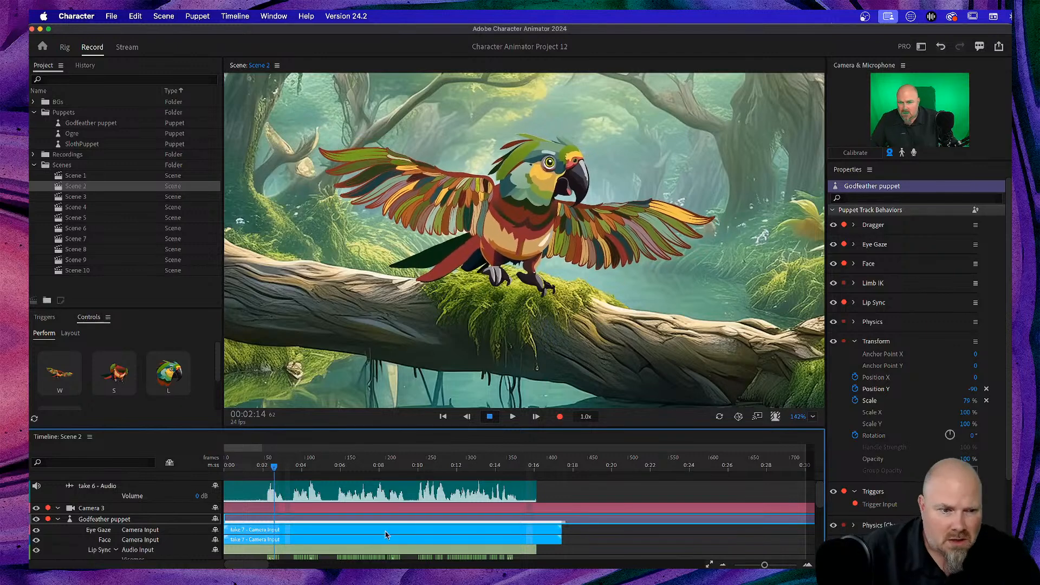
Examine the puppet's camera, lip-sync, transform and trigger tracks in the timeline and the parrot's pose around 00:01:04
{"action": "scroll", "coordinate": [380, 534], "scroll_direction": "down", "scroll_amount": 2}
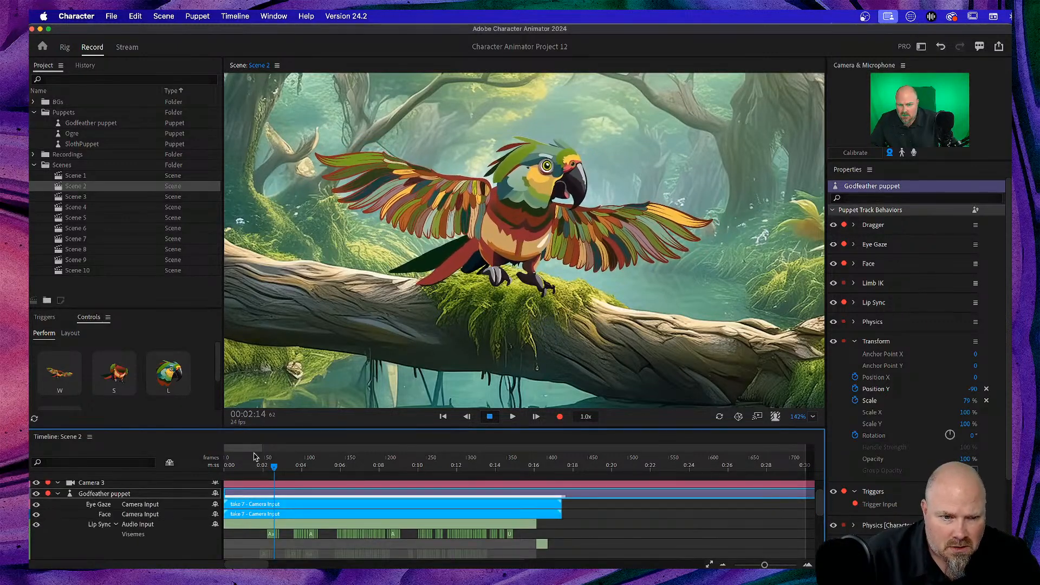
{"action": "left_click", "coordinate": [273, 469]}
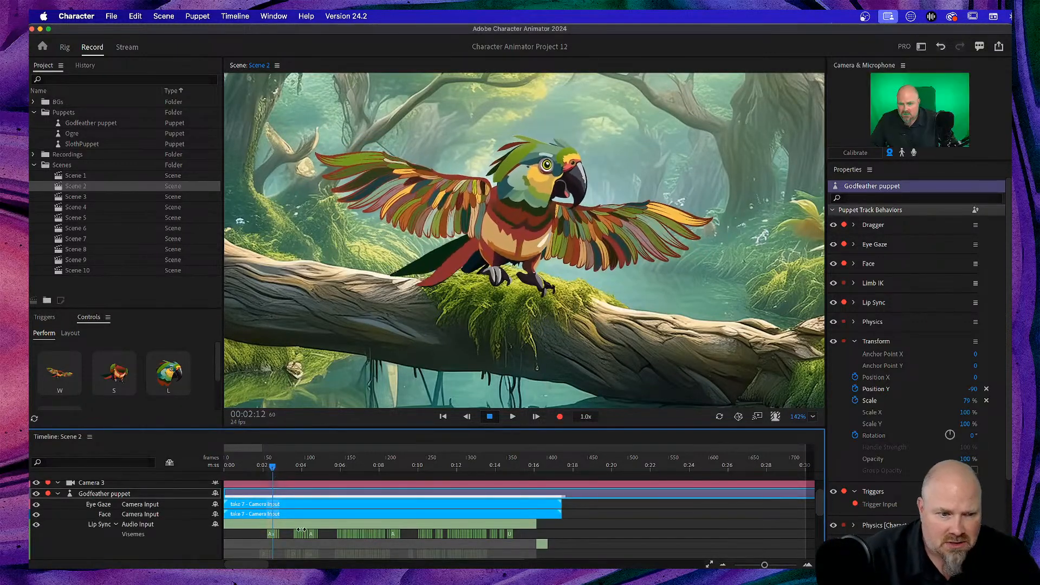
{"action": "scroll", "coordinate": [301, 529], "scroll_direction": "down", "scroll_amount": 1}
{"action": "scroll", "coordinate": [301, 529], "scroll_direction": "up", "scroll_amount": 1}
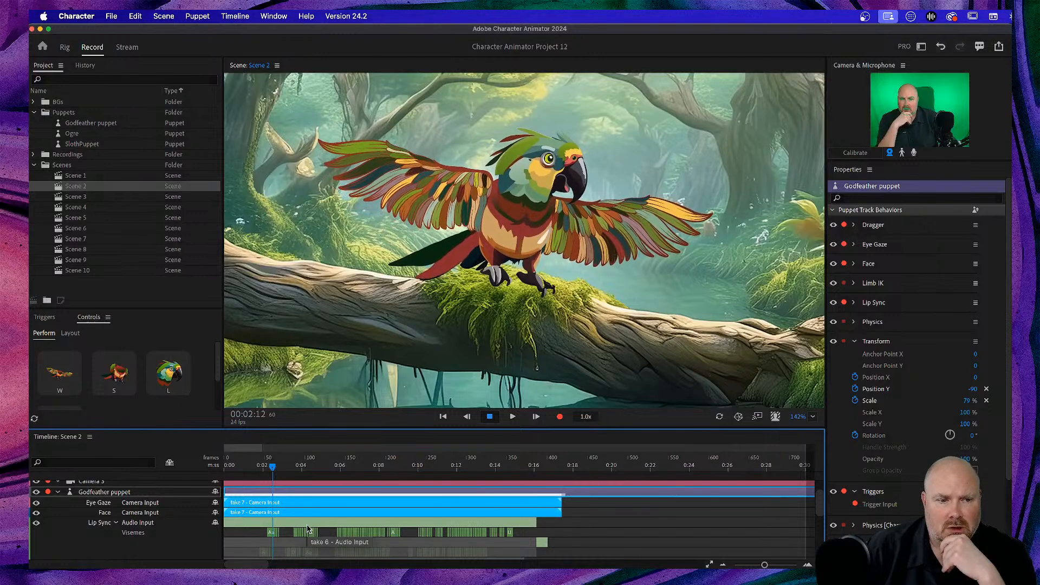
{"action": "scroll", "coordinate": [308, 529], "scroll_direction": "down", "scroll_amount": 6}
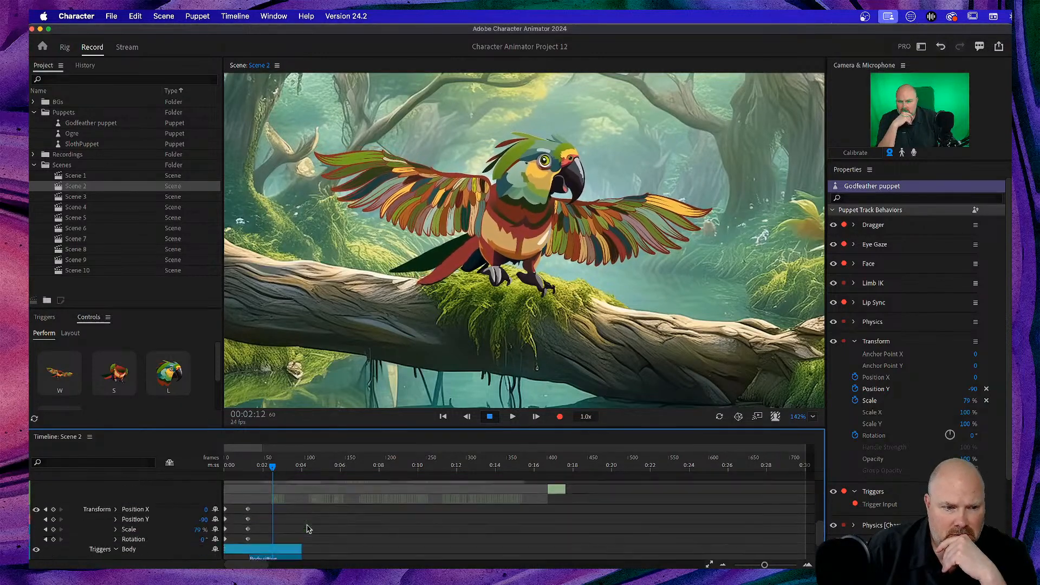
{"action": "scroll", "coordinate": [308, 529], "scroll_direction": "up", "scroll_amount": 6}
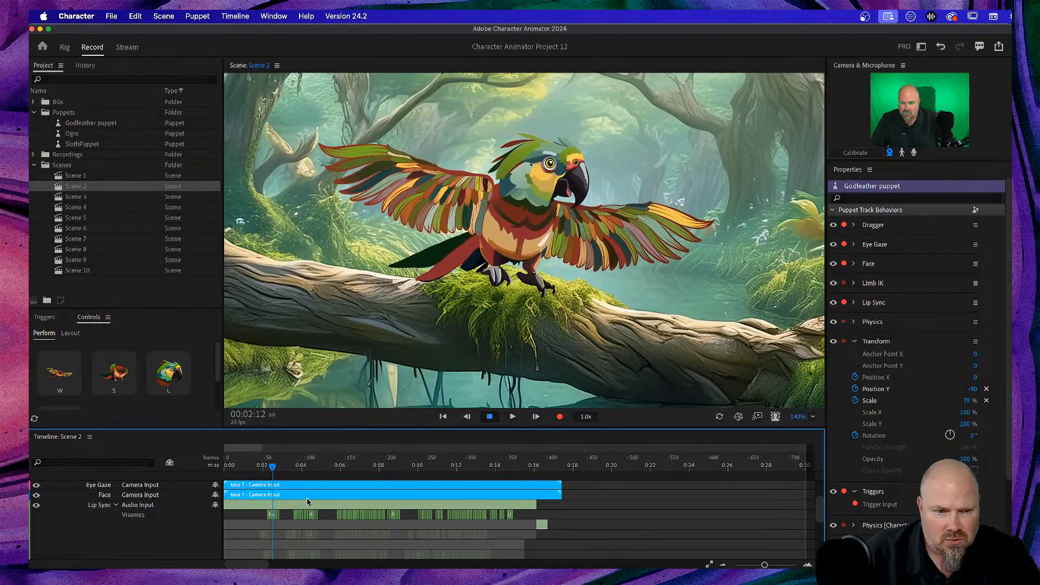
{"action": "left_click_drag", "start_coordinate": [269, 469], "coordinate": [247, 472]}
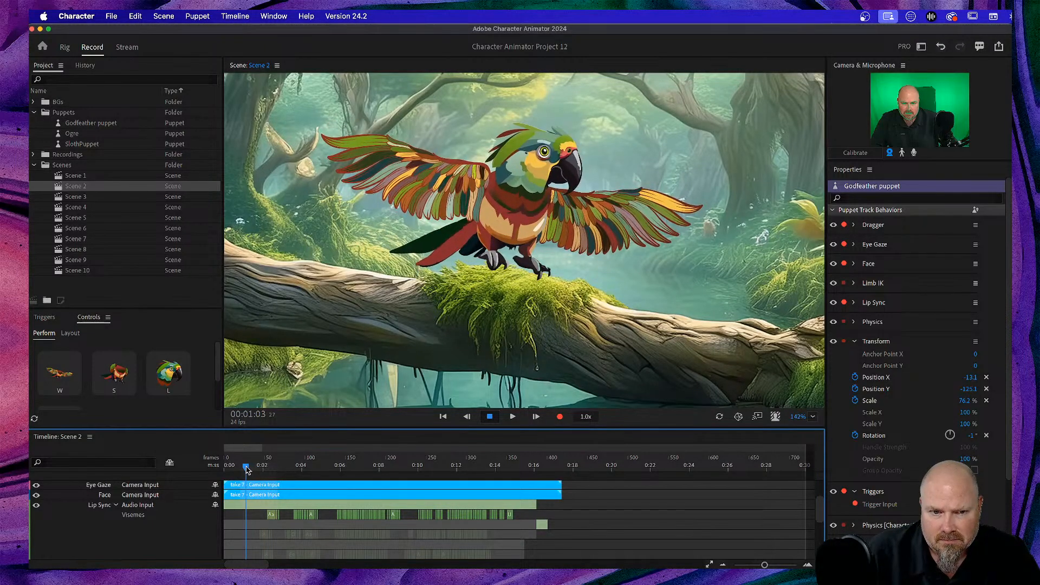
{"action": "left_click_drag", "start_coordinate": [247, 470], "coordinate": [247, 470]}
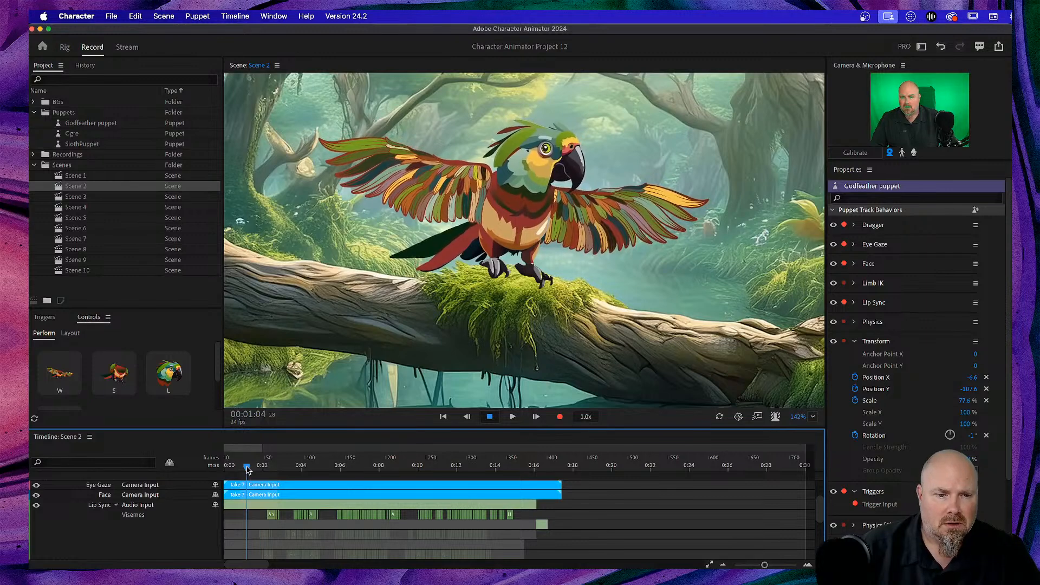
{"action": "scroll", "coordinate": [259, 539], "scroll_direction": "up", "scroll_amount": 3}
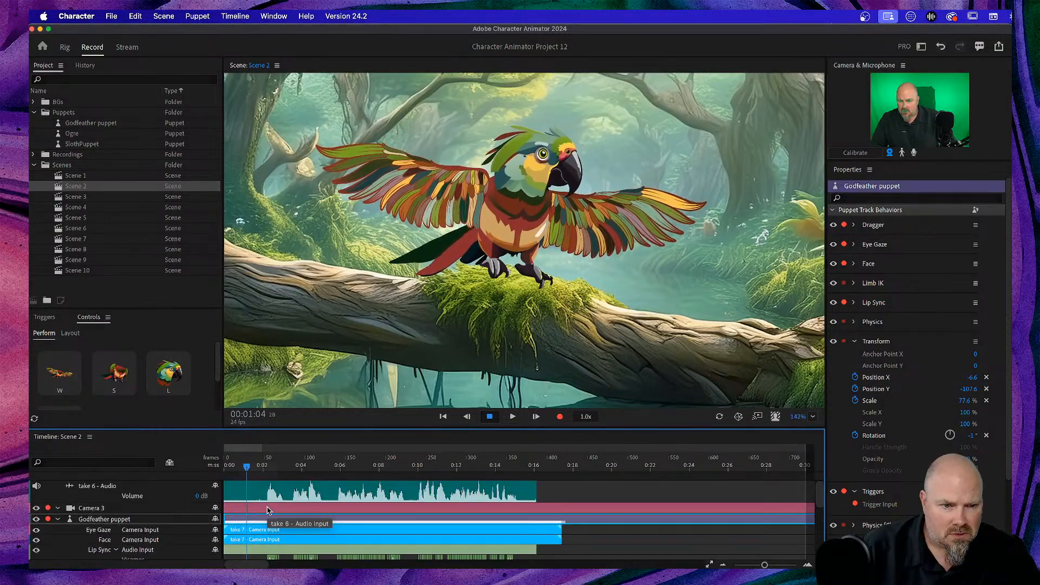
{"action": "scroll", "coordinate": [261, 540], "scroll_direction": "down", "scroll_amount": 1}
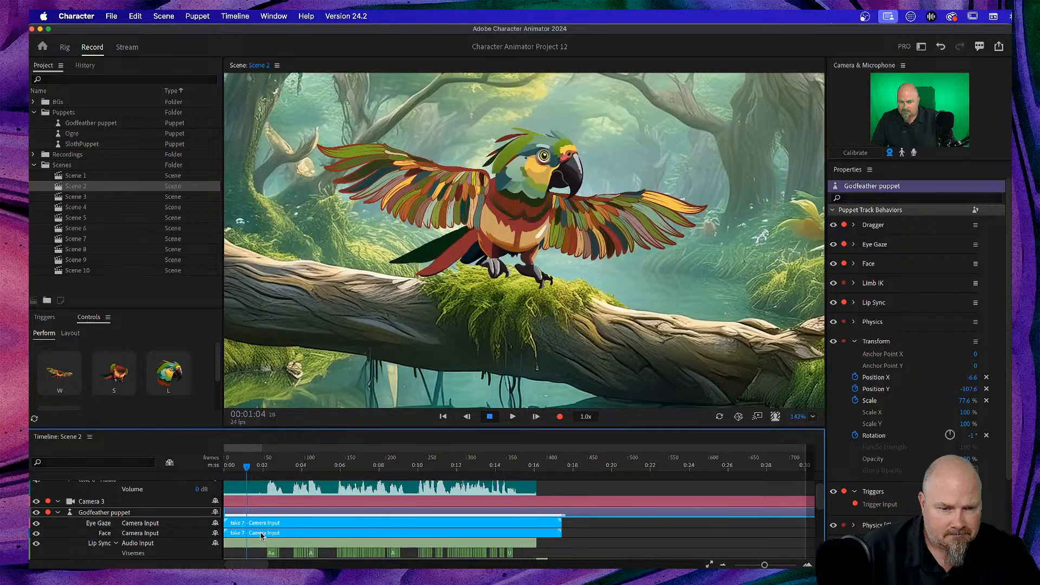
Record another camera-driven eye gaze and face take about 17 seconds long over the previous one, from the scene start
{"action": "left_click_drag", "start_coordinate": [253, 472], "coordinate": [197, 469]}
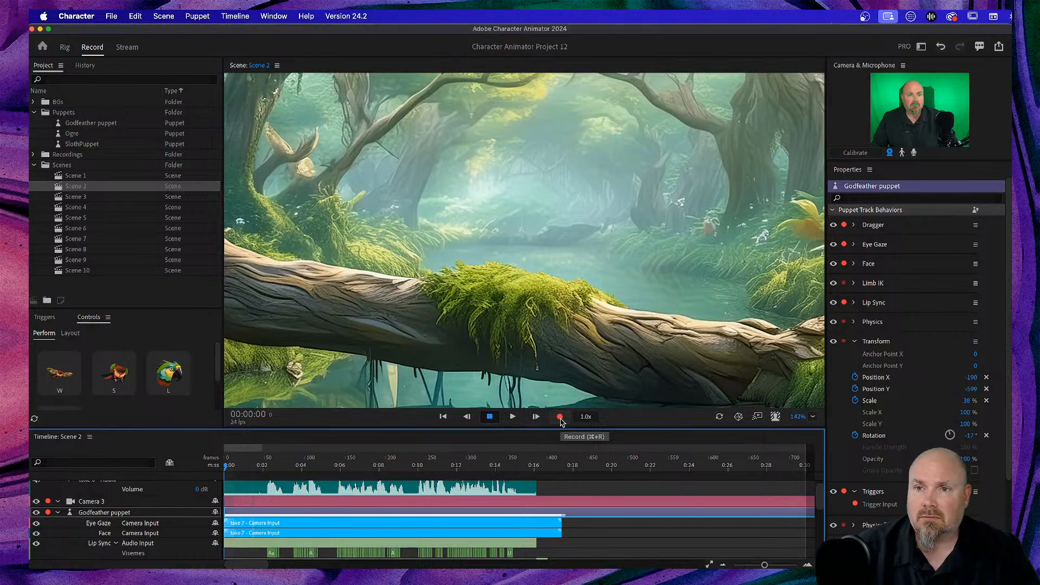
{"action": "left_click", "coordinate": [560, 417]}
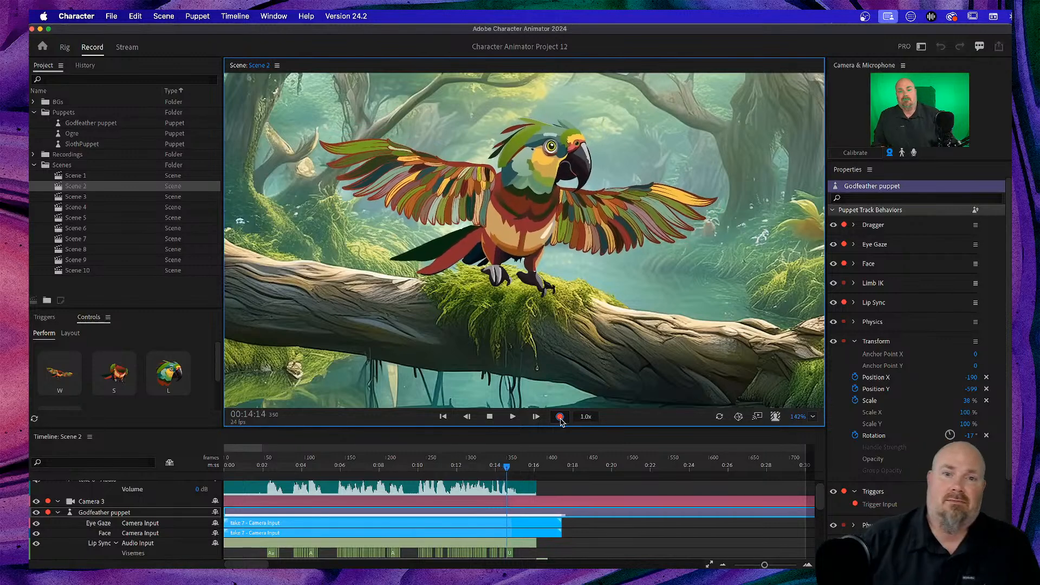
{"action": "left_click", "coordinate": [493, 420]}
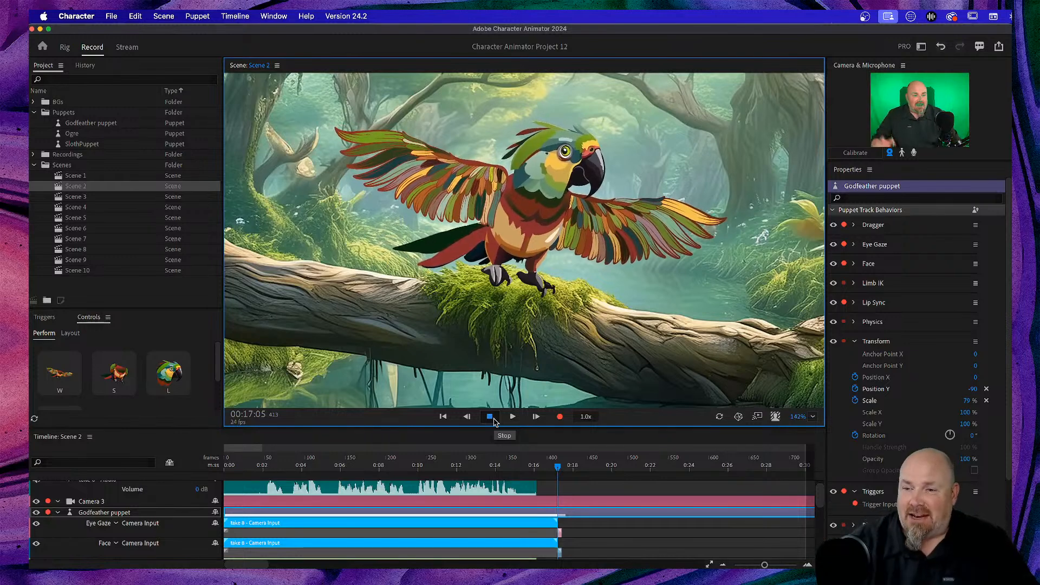
Play the take 8 camera performance from the start of the scene to 00:15:20
{"action": "left_click_drag", "start_coordinate": [562, 470], "coordinate": [185, 491]}
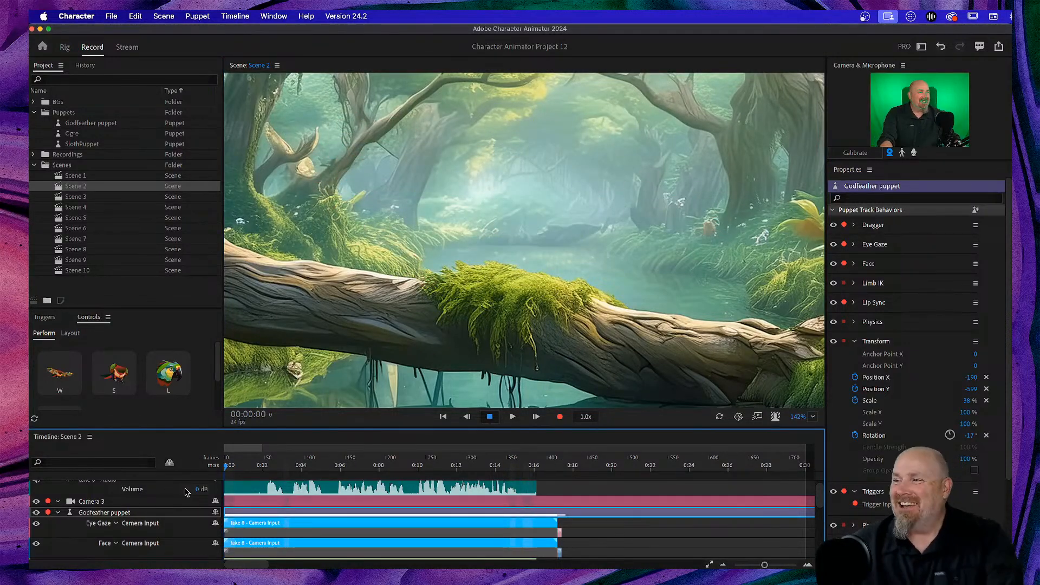
{"action": "key", "text": "space"}
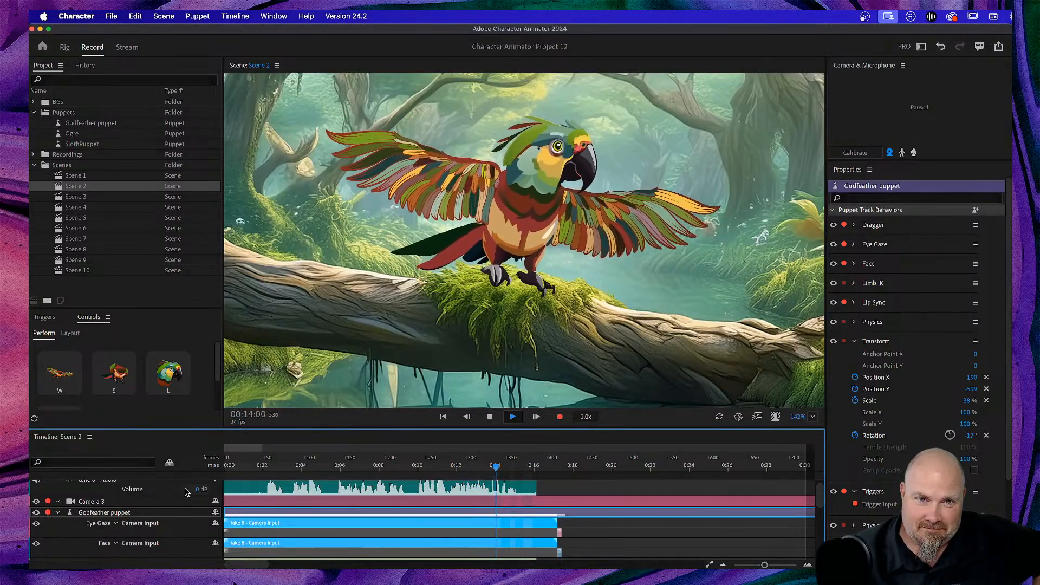
{"action": "key", "text": "space"}
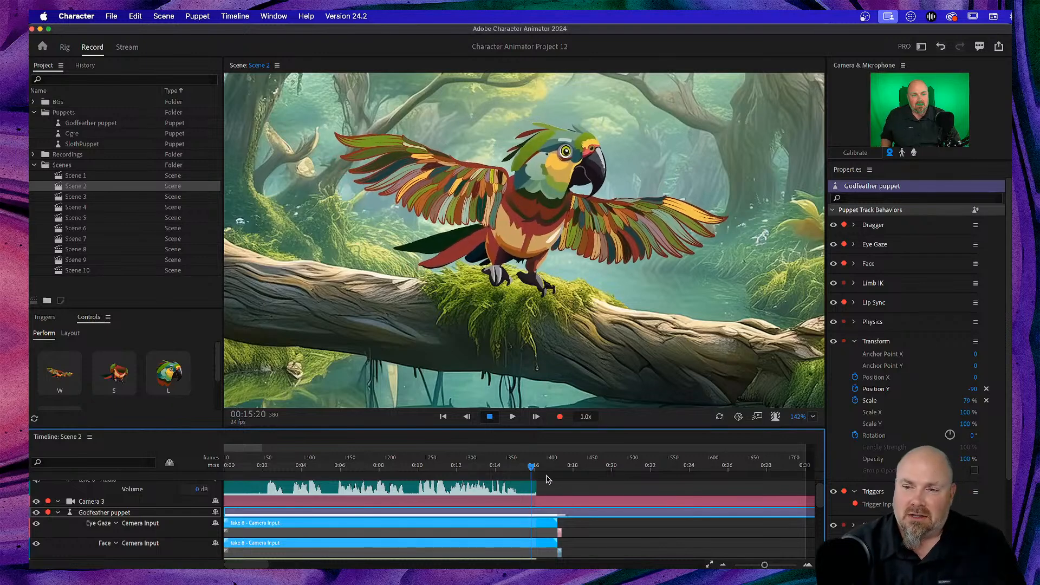
Replay the take 8 performance from about 00:04:21 to 00:06:14 and move the playhead back to 00:05:06
{"action": "left_click_drag", "start_coordinate": [534, 470], "coordinate": [319, 472]}
{"action": "key", "text": "space"}
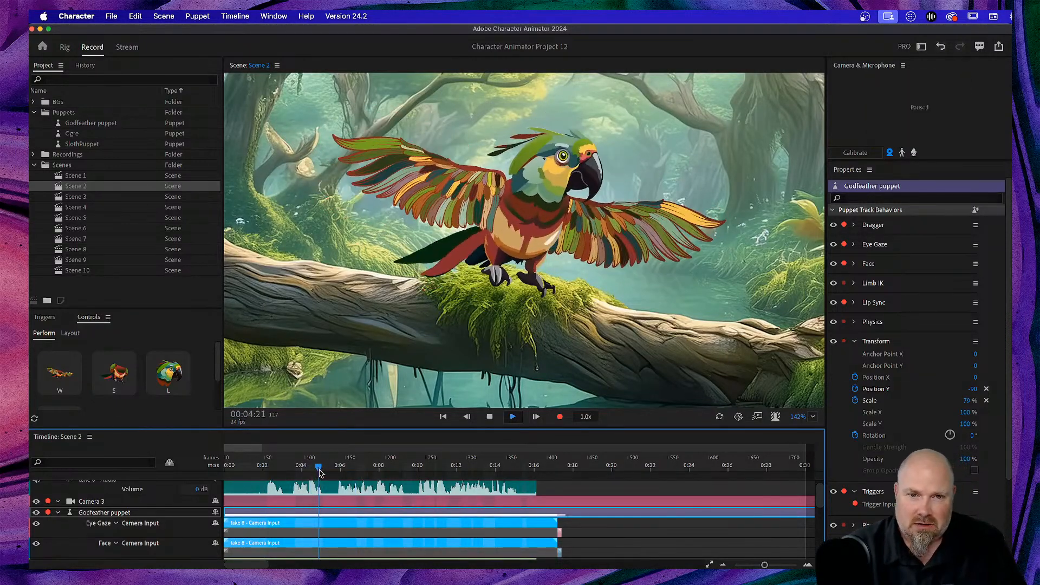
{"action": "key", "text": "space"}
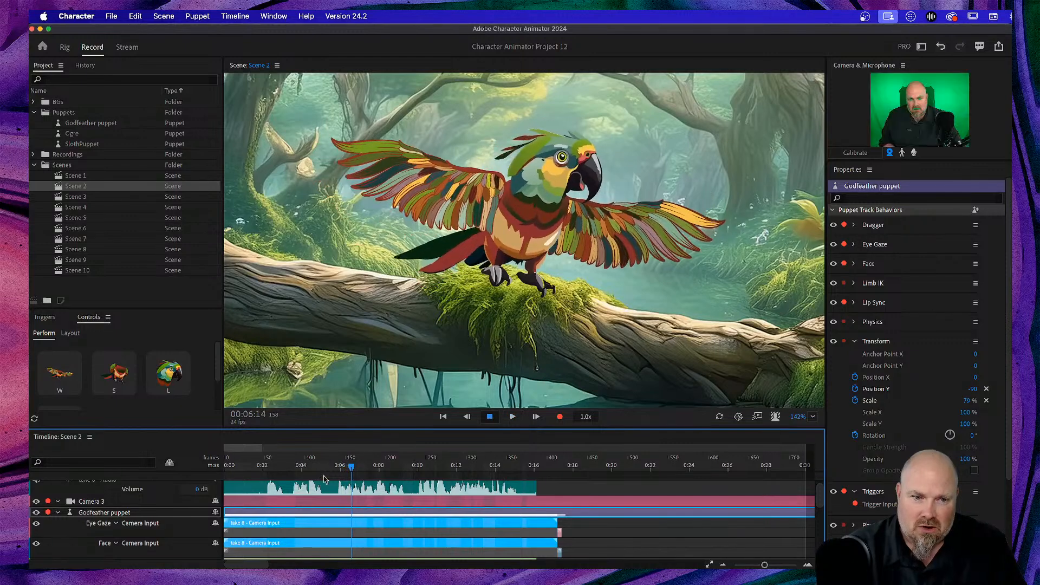
{"action": "left_click", "coordinate": [326, 467]}
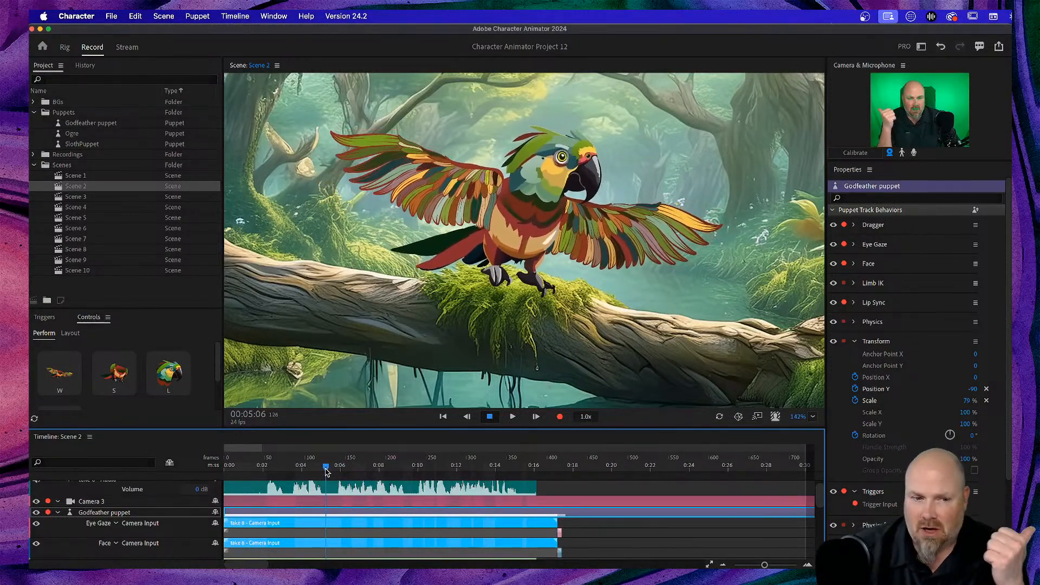
Turn off the camera input and record a take from the scene start to about 00:16:06, triggering Head right from about 6 to 10 seconds
{"action": "left_click_drag", "start_coordinate": [326, 467], "coordinate": [334, 467]}
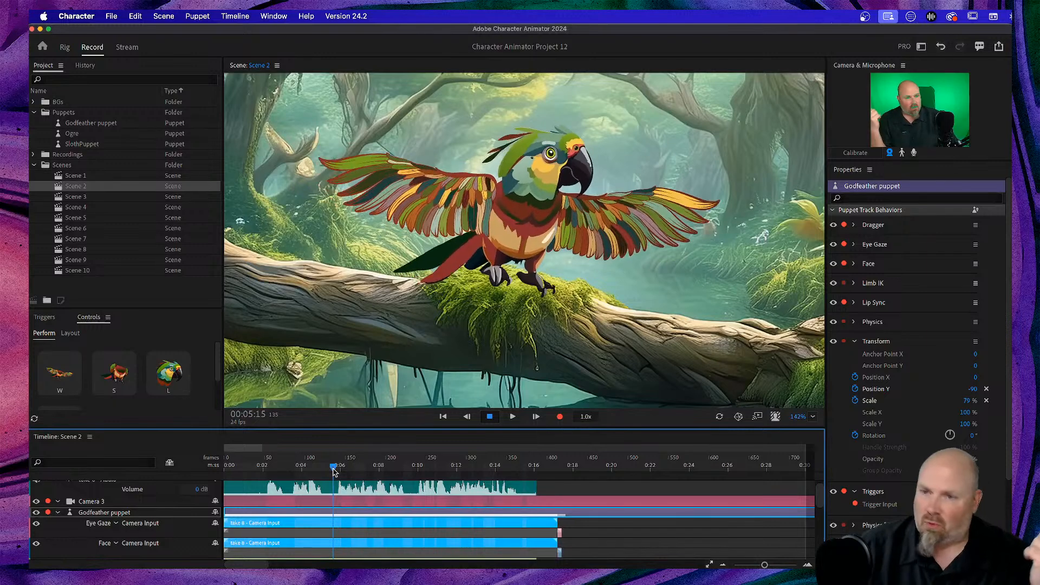
{"action": "left_click_drag", "start_coordinate": [334, 467], "coordinate": [215, 476]}
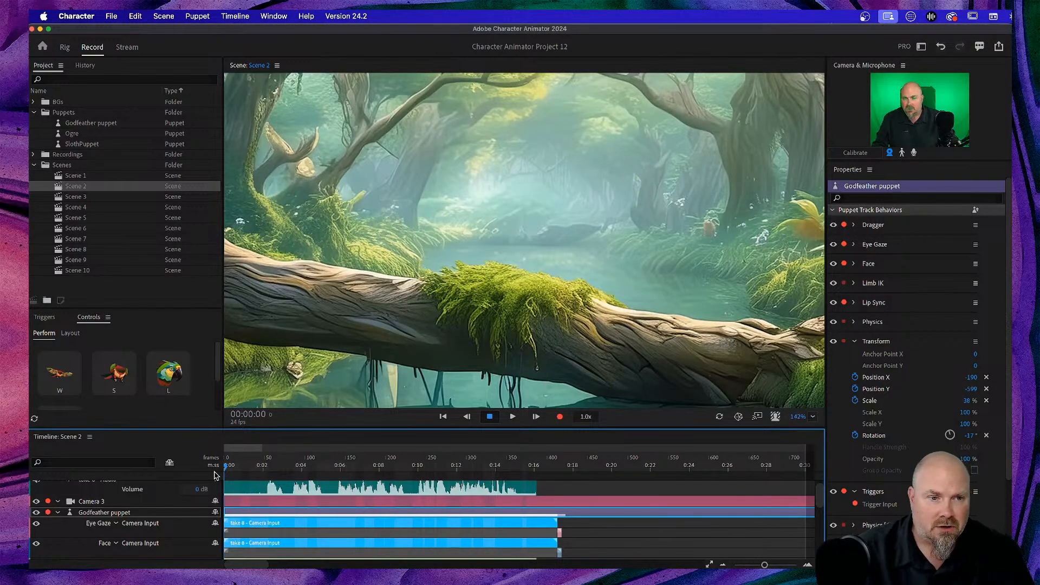
{"action": "scroll", "coordinate": [152, 362], "scroll_direction": "down", "scroll_amount": 3}
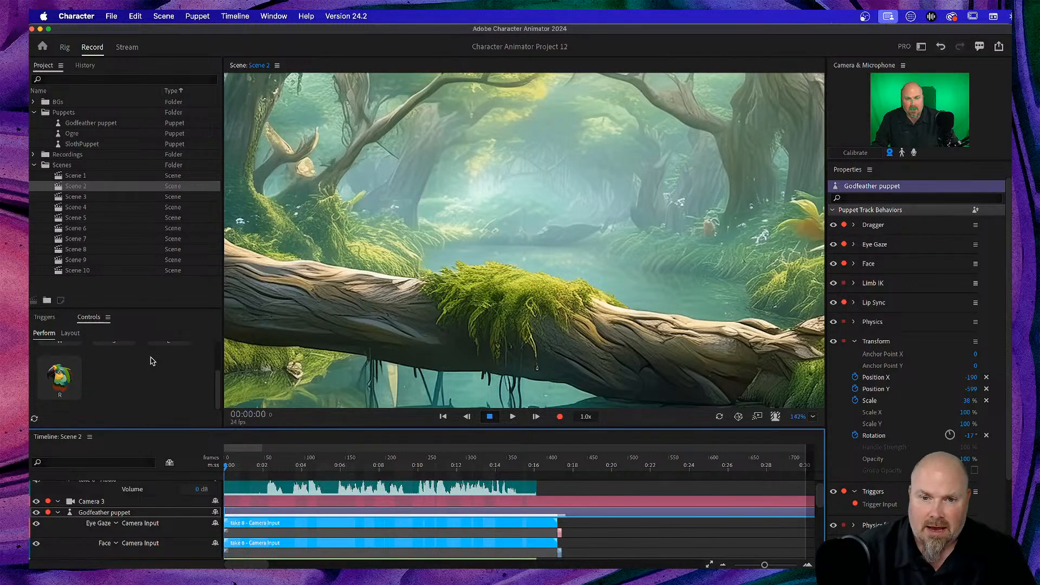
{"action": "left_click", "coordinate": [891, 154]}
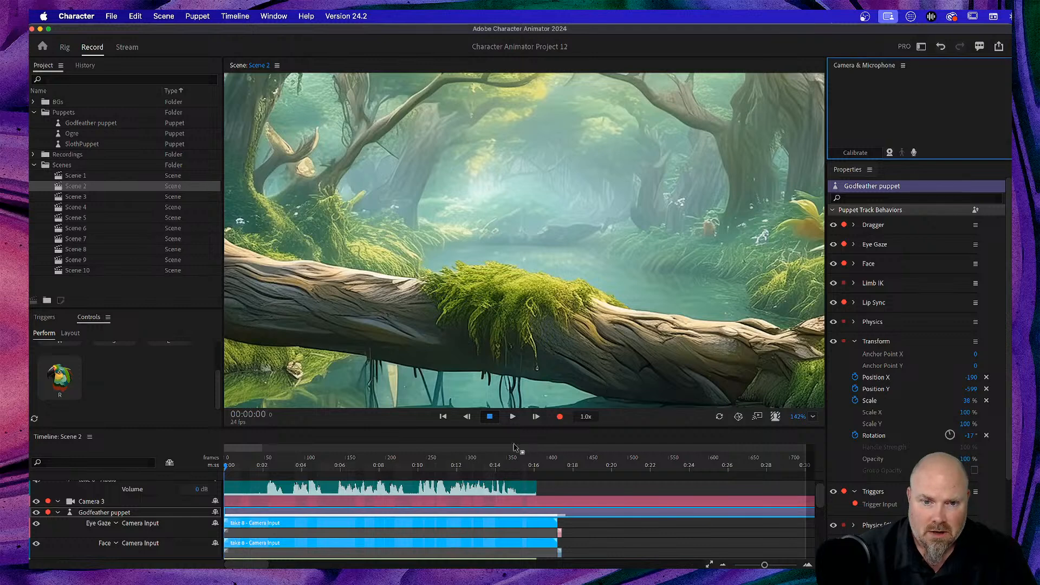
{"action": "left_click", "coordinate": [561, 420]}
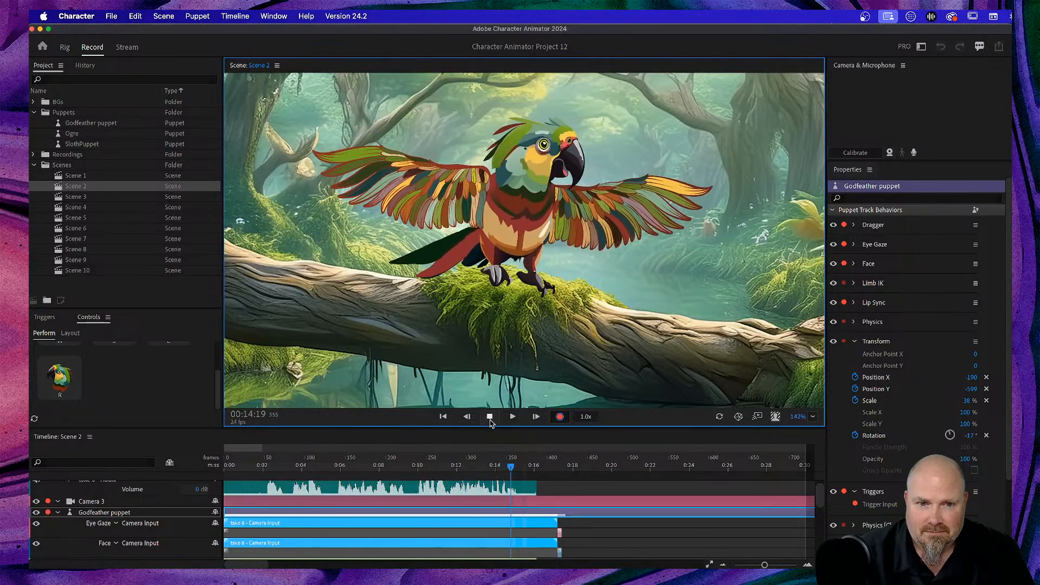
{"action": "left_click", "coordinate": [490, 417]}
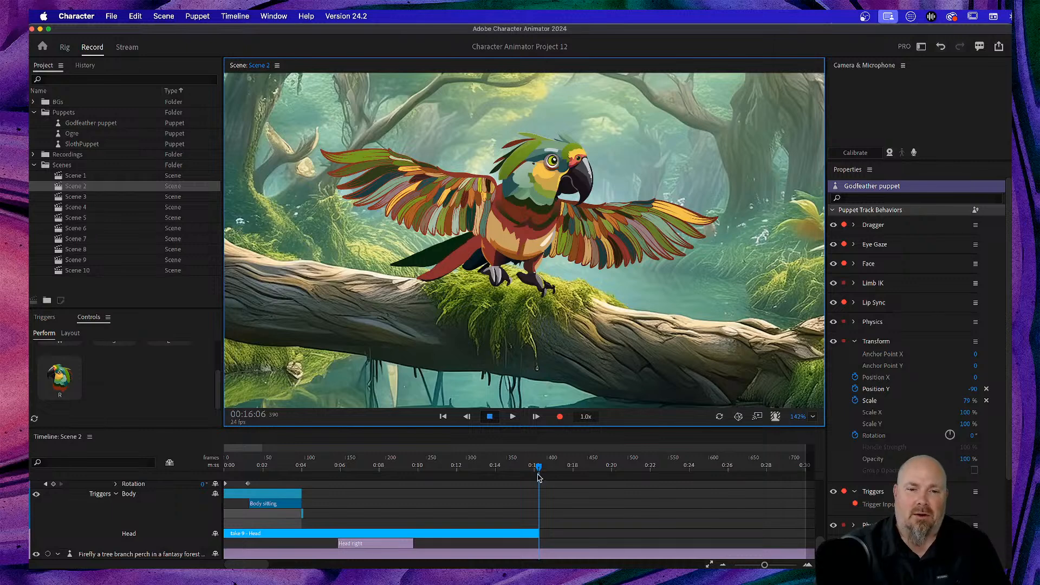
Play the take 9 head turn from the scene start to 00:07:12 and replay it from about 5 seconds to 00:08:02
{"action": "left_click_drag", "start_coordinate": [539, 469], "coordinate": [231, 471]}
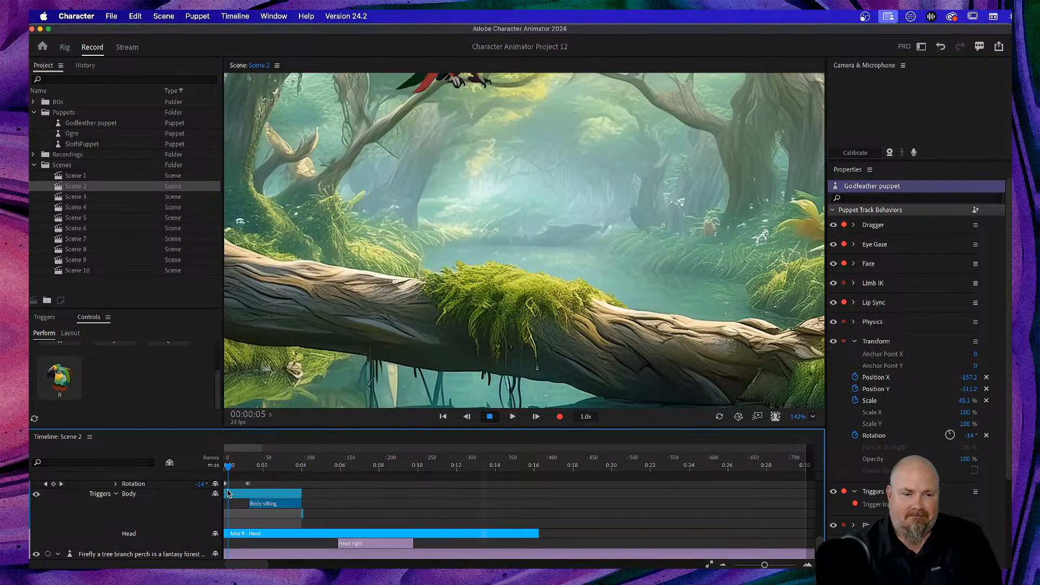
{"action": "key", "text": "space"}
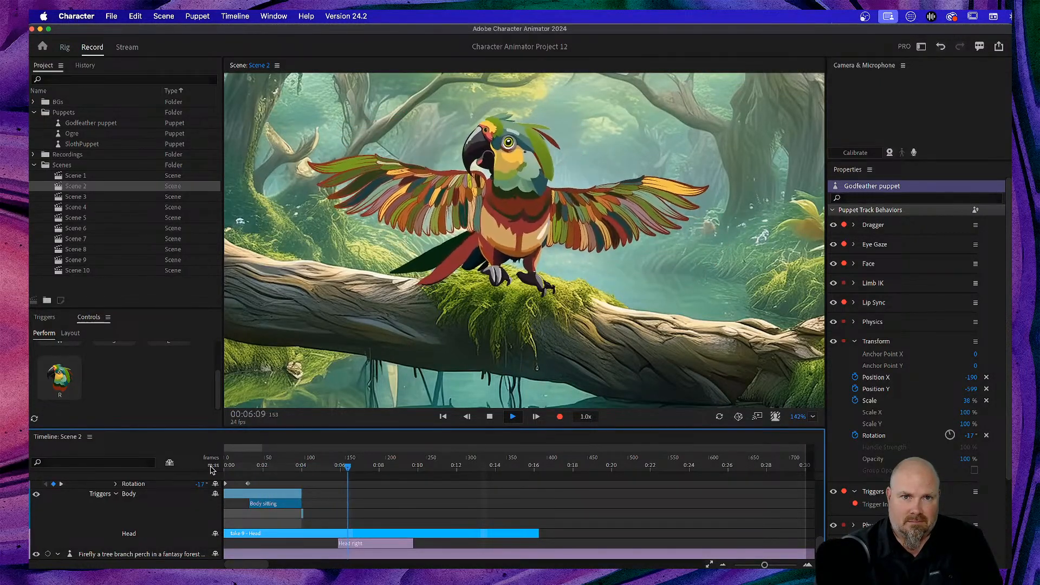
{"action": "key", "text": "space"}
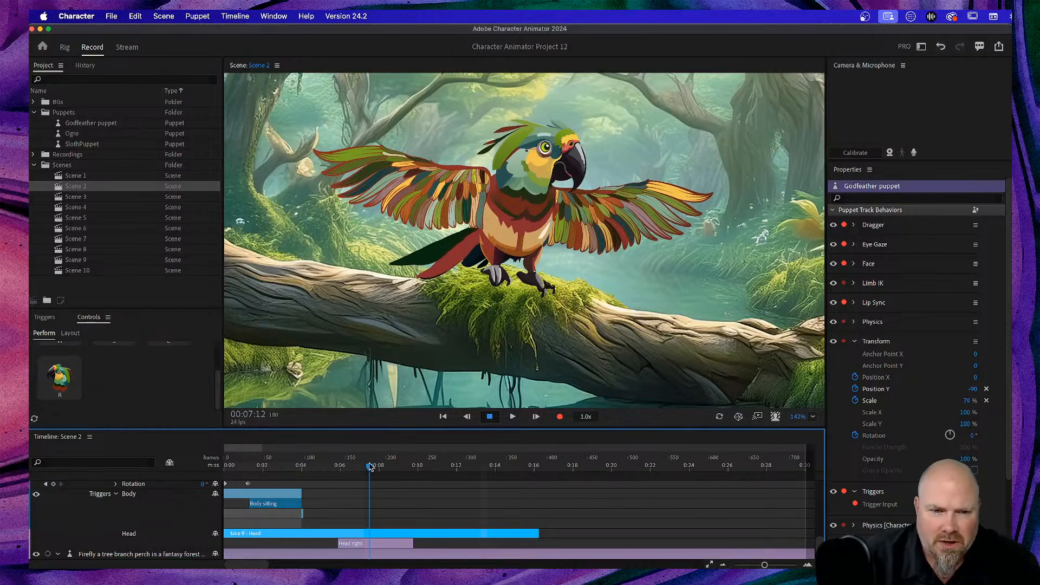
{"action": "left_click", "coordinate": [320, 470]}
{"action": "key", "text": "space"}
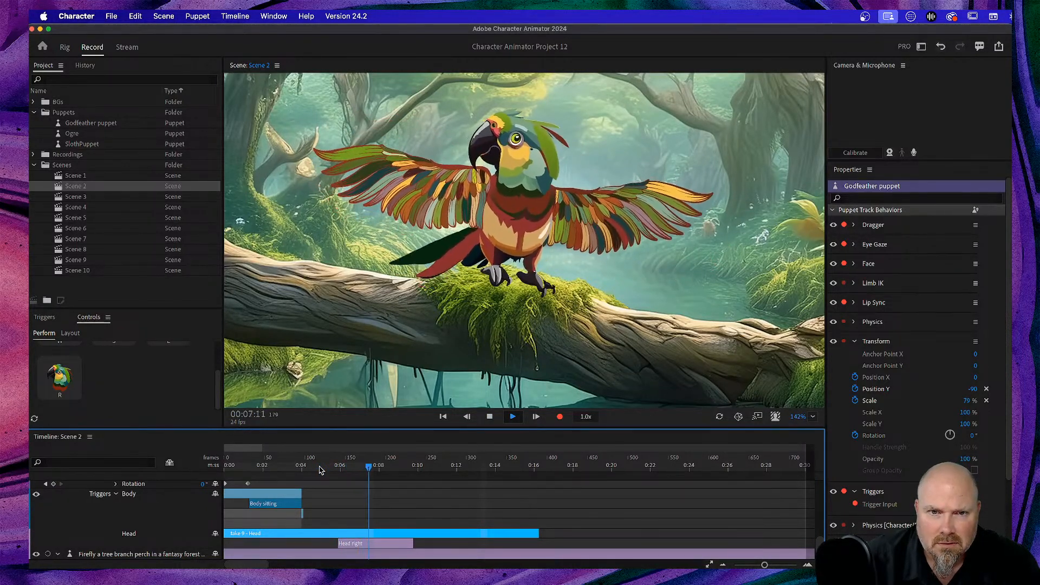
{"action": "key", "text": "space"}
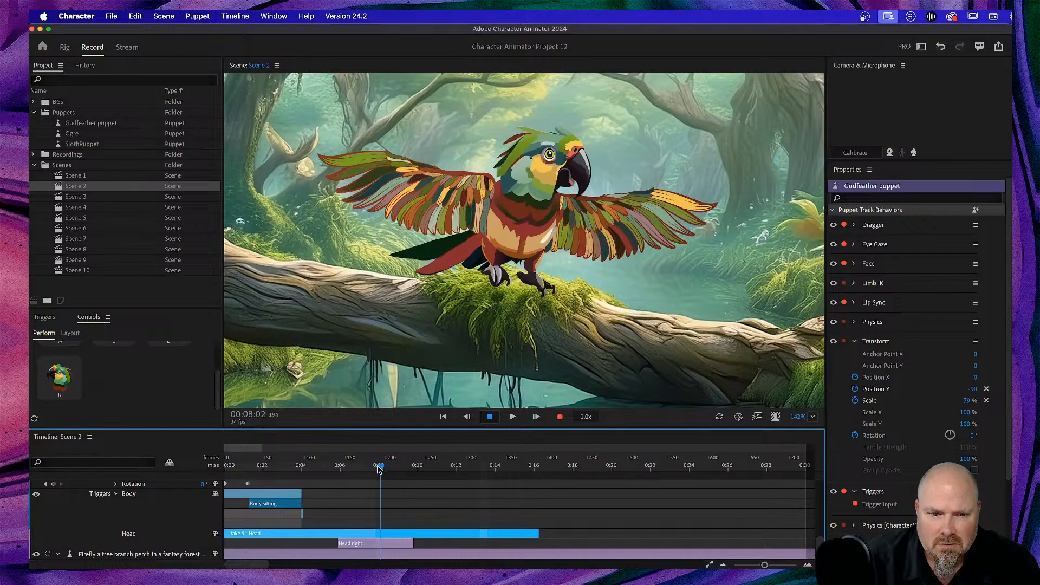
Shift the Head right trigger slightly earlier in two nudges so it starts about 5.5 seconds in, checking playback from 00:04:18 between nudges
{"action": "left_click_drag", "start_coordinate": [379, 467], "coordinate": [316, 467]}
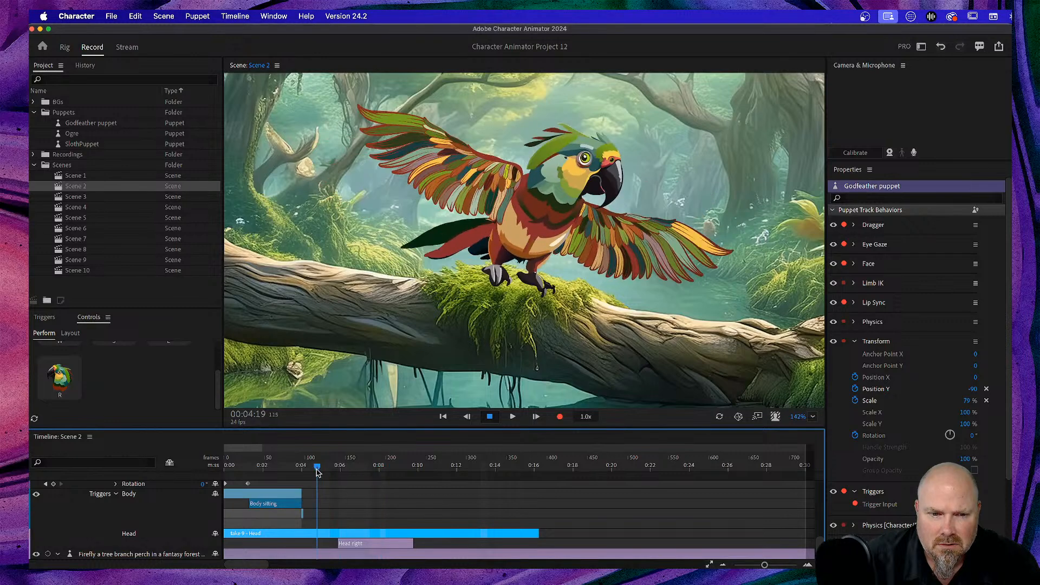
{"action": "left_click", "coordinate": [376, 544]}
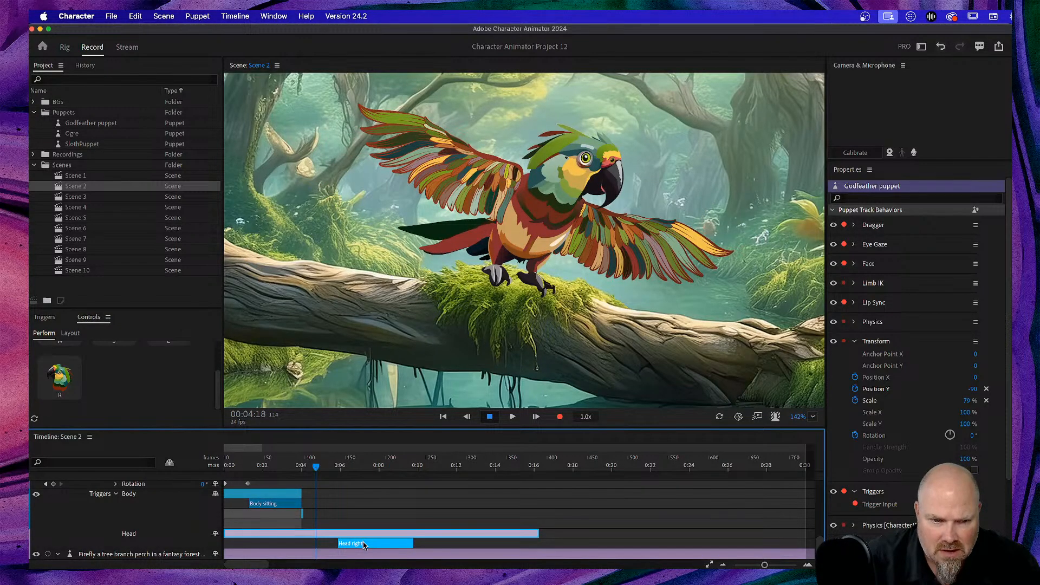
{"action": "left_click_drag", "start_coordinate": [362, 546], "coordinate": [361, 546]}
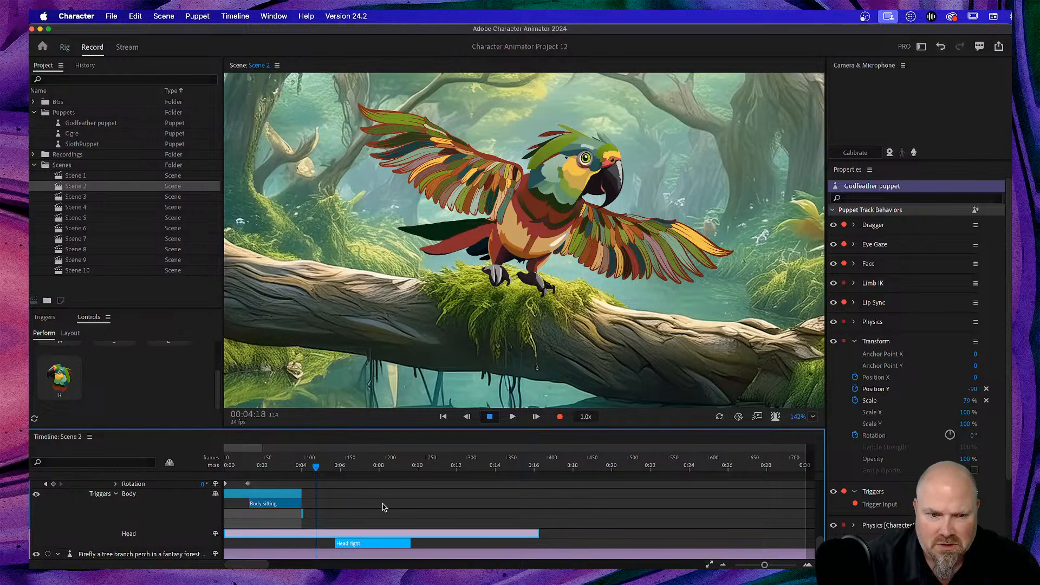
{"action": "key", "text": "space"}
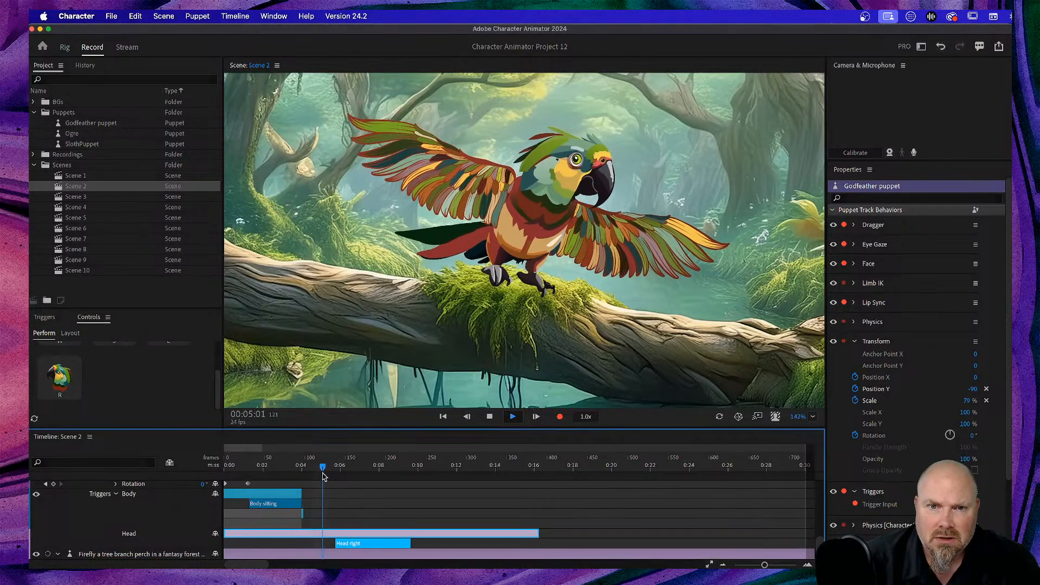
{"action": "key", "text": "space"}
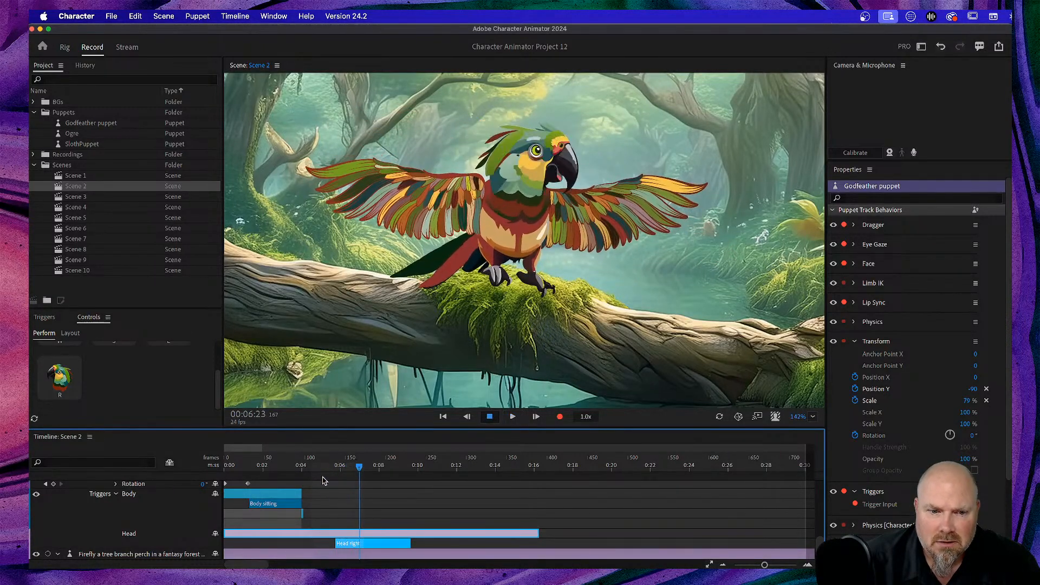
{"action": "left_click_drag", "start_coordinate": [400, 546], "coordinate": [396, 546]}
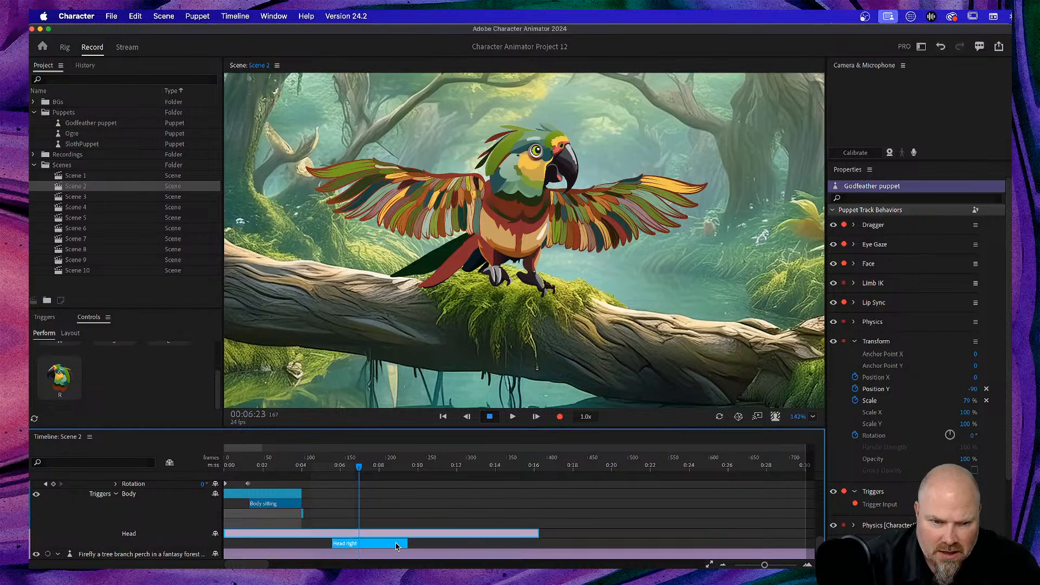
Play the scene from about 4 seconds to 00:16:10 to check the retimed head turn and return the playhead to the start
{"action": "left_click_drag", "start_coordinate": [358, 470], "coordinate": [295, 473]}
{"action": "key", "text": "space"}
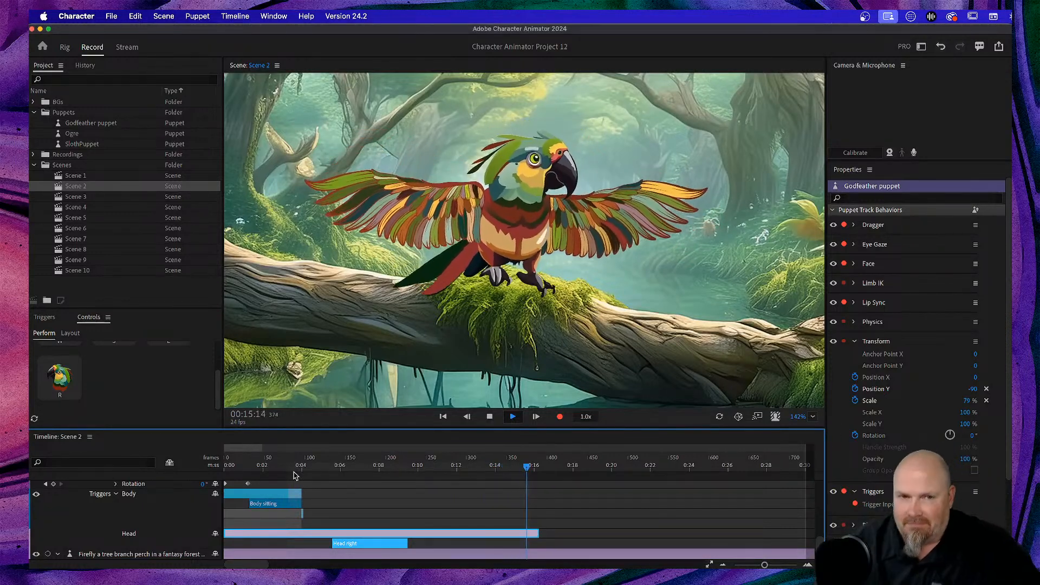
{"action": "key", "text": "space"}
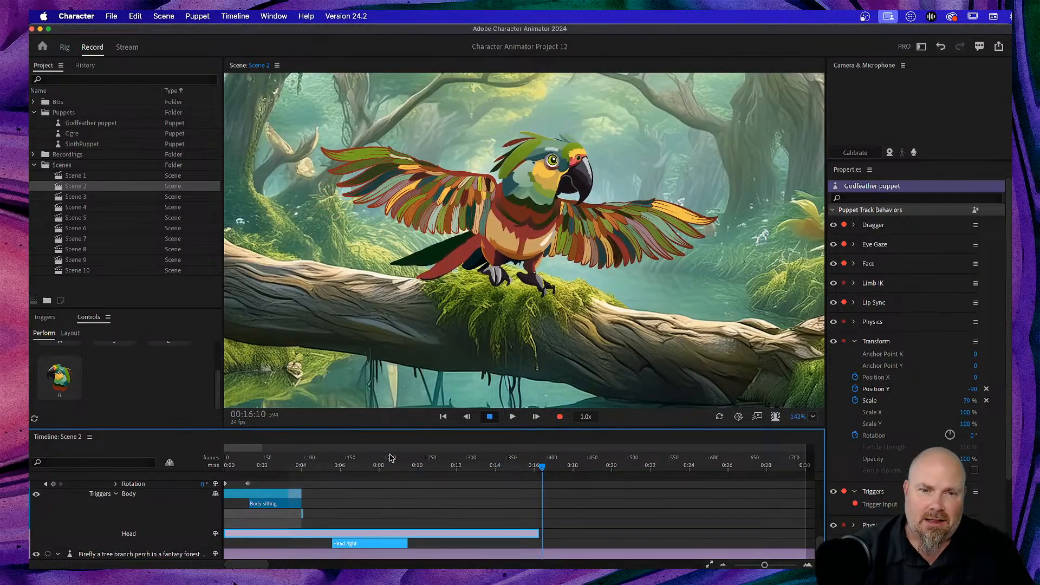
{"action": "left_click_drag", "start_coordinate": [544, 473], "coordinate": [215, 480]}
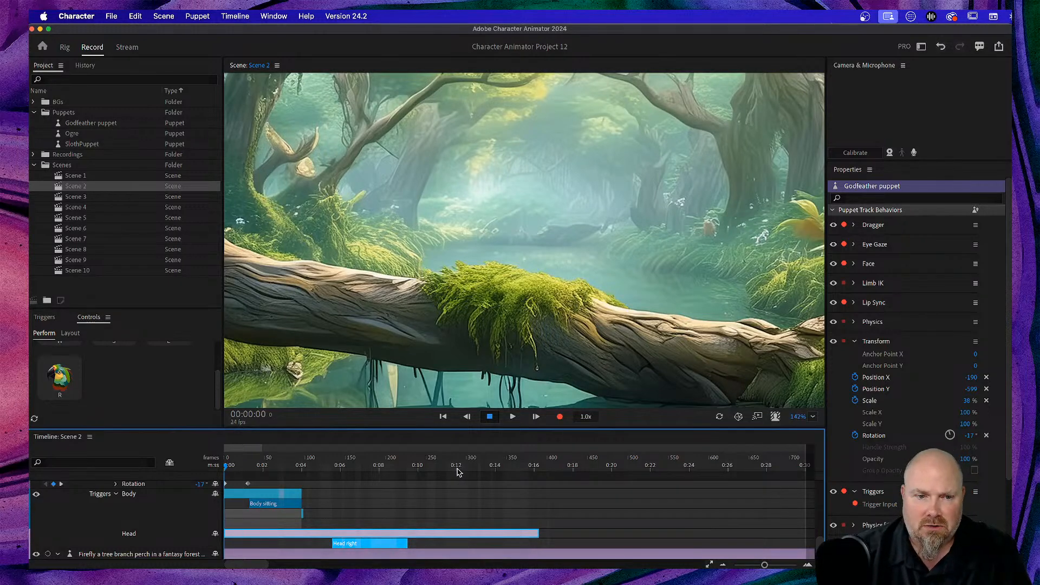
Examine the puppet's tracks and the end of the Body sitting trigger between 00:03:12 and 00:04:01, and clear the timeline selection
{"action": "scroll", "coordinate": [453, 490], "scroll_direction": "up", "scroll_amount": 10}
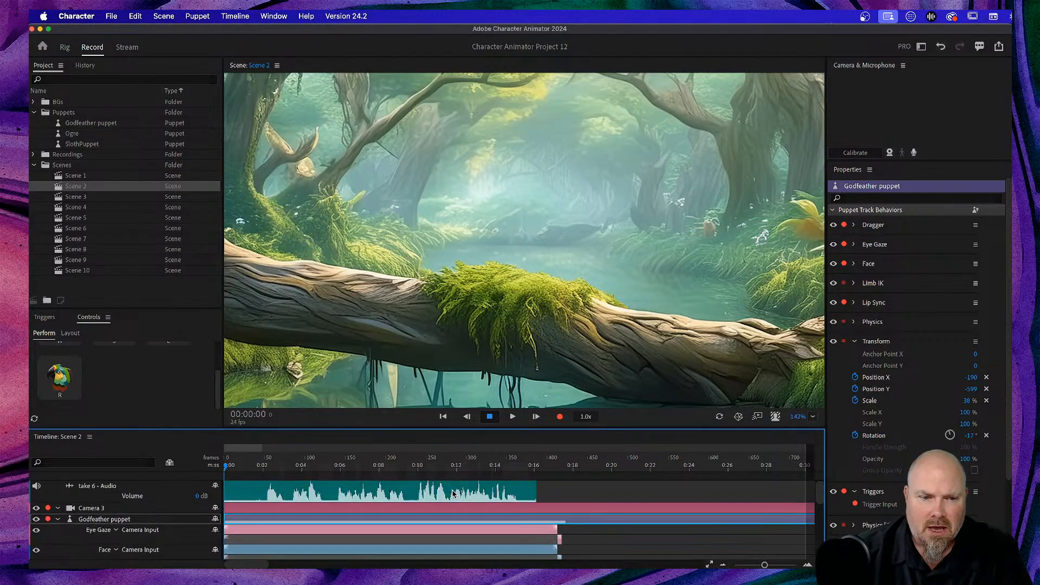
{"action": "scroll", "coordinate": [453, 490], "scroll_direction": "down", "scroll_amount": 10}
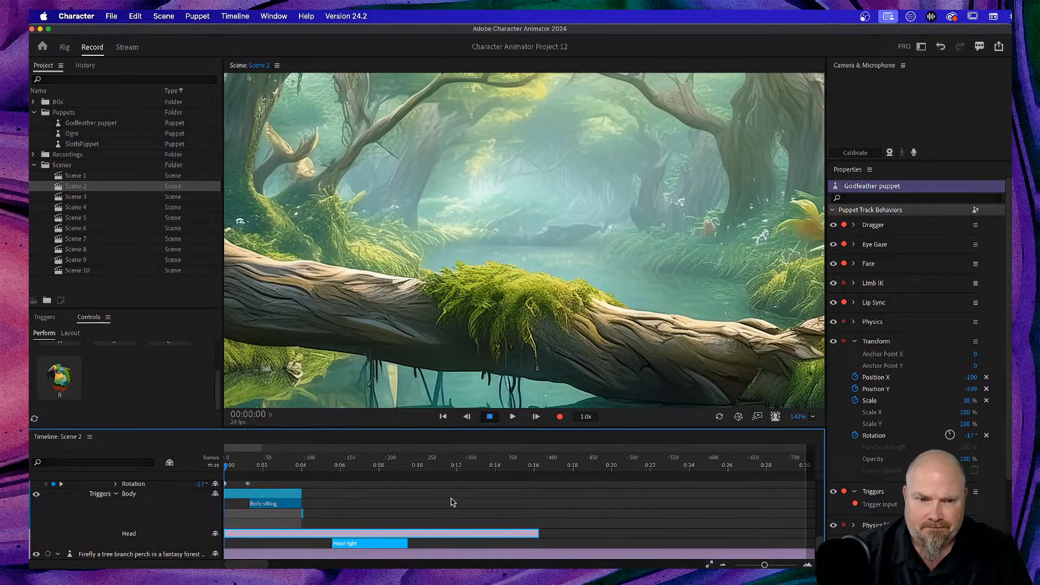
{"action": "left_click_drag", "start_coordinate": [227, 469], "coordinate": [302, 471]}
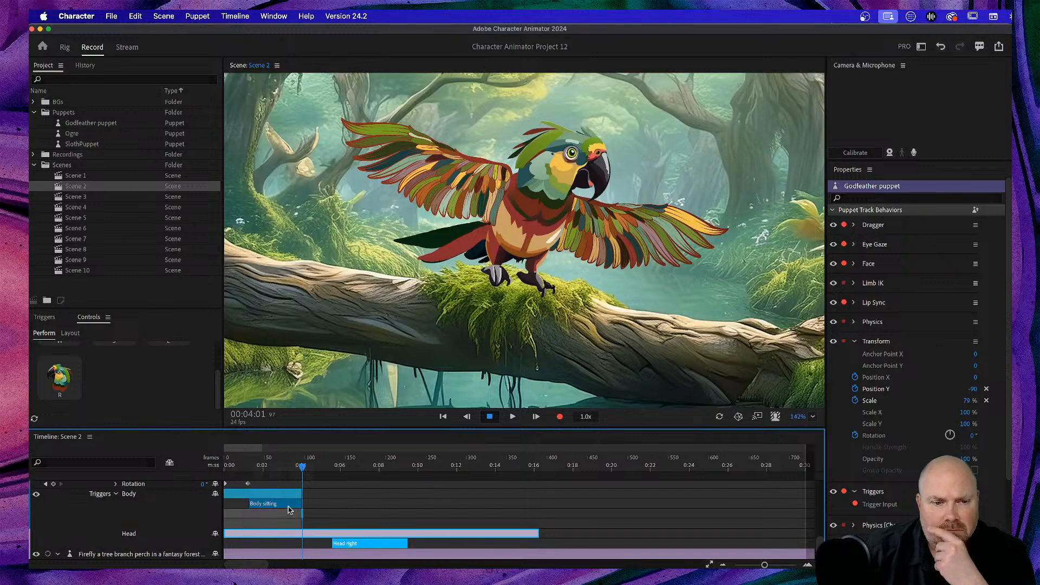
{"action": "left_click", "coordinate": [289, 508]}
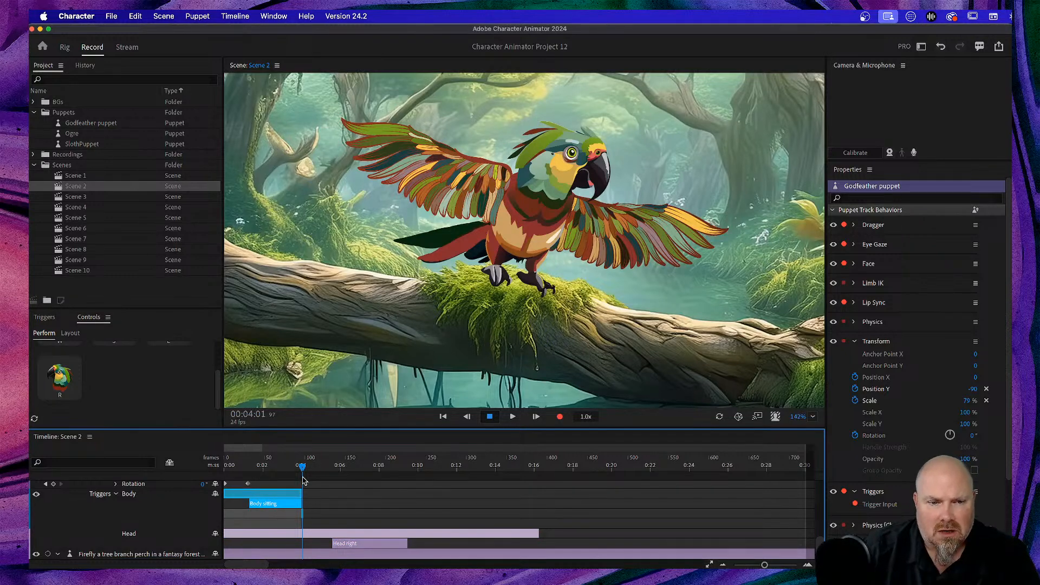
{"action": "left_click_drag", "start_coordinate": [303, 473], "coordinate": [293, 470]}
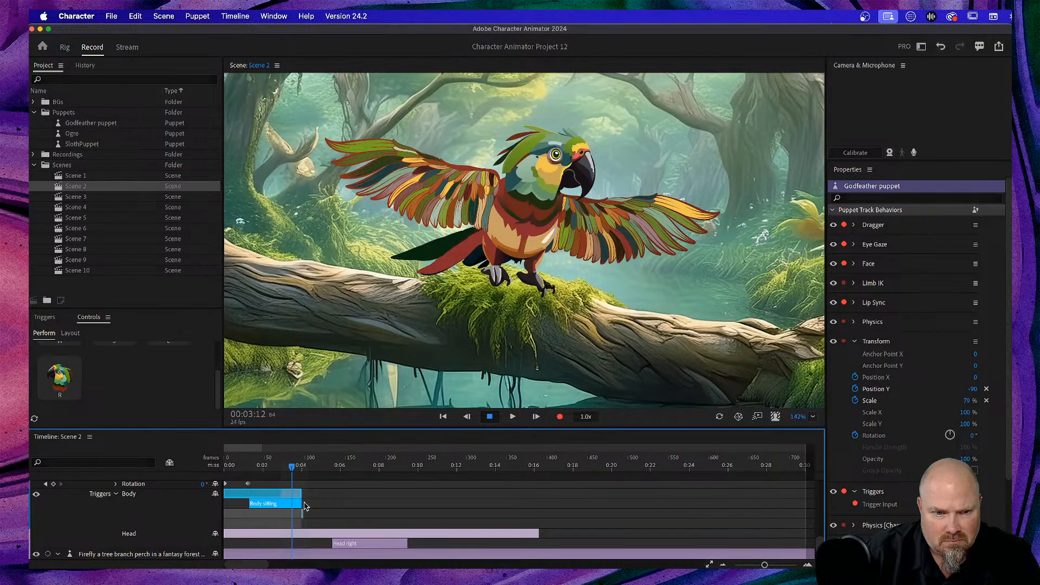
{"action": "left_click", "coordinate": [305, 504]}
{"action": "left_click", "coordinate": [299, 504]}
{"action": "left_click", "coordinate": [306, 503]}
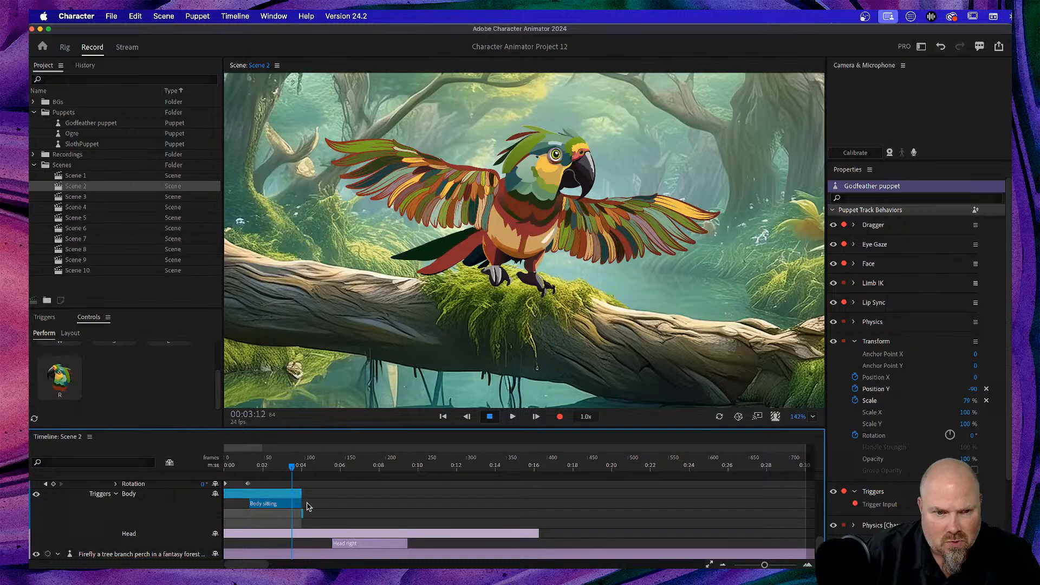
{"action": "left_click", "coordinate": [311, 507]}
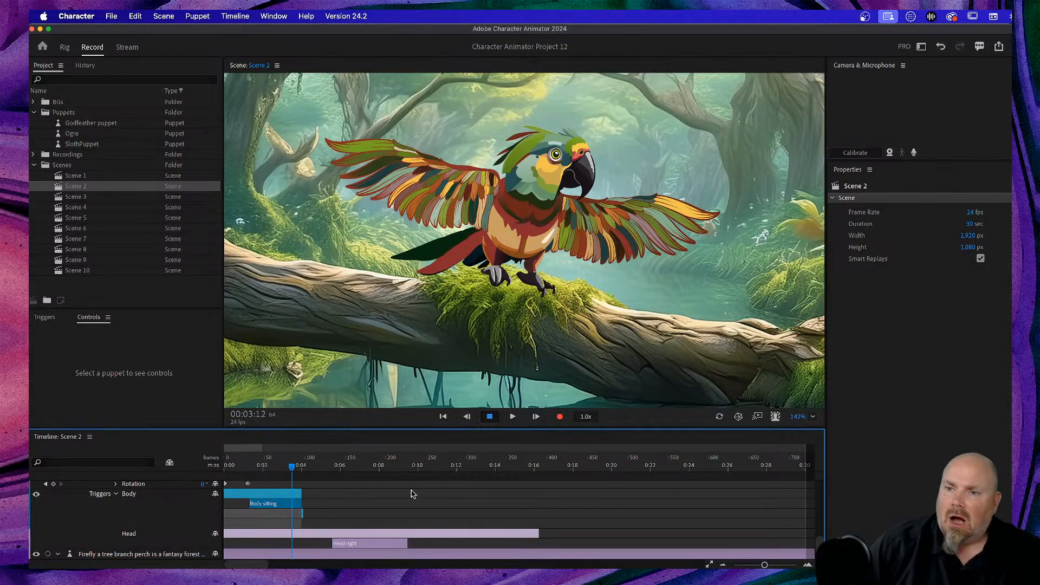
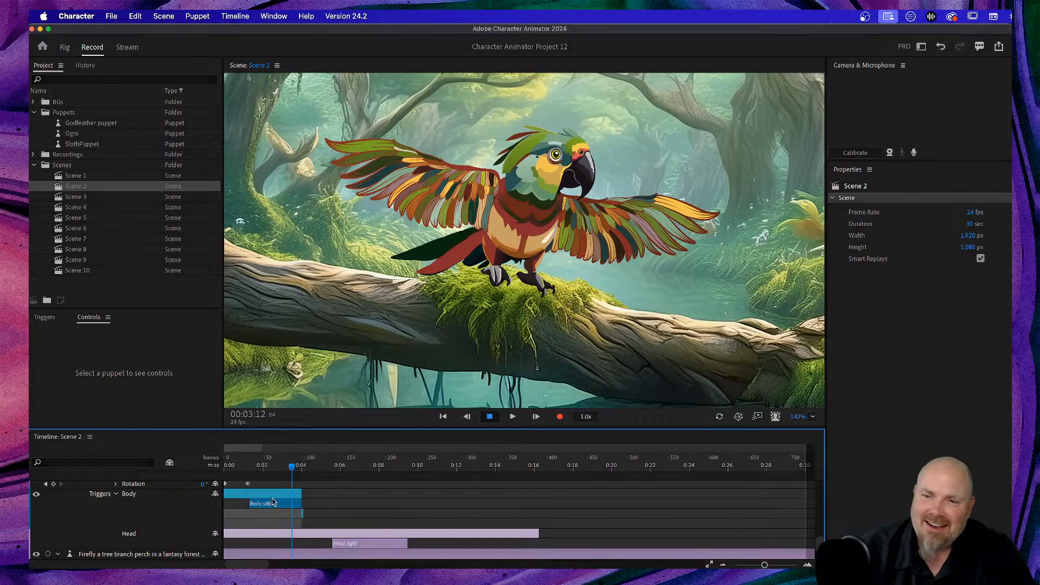
Play the Body sitting trigger section from about 2 seconds to 00:05:18
{"action": "left_click_drag", "start_coordinate": [293, 470], "coordinate": [267, 471]}
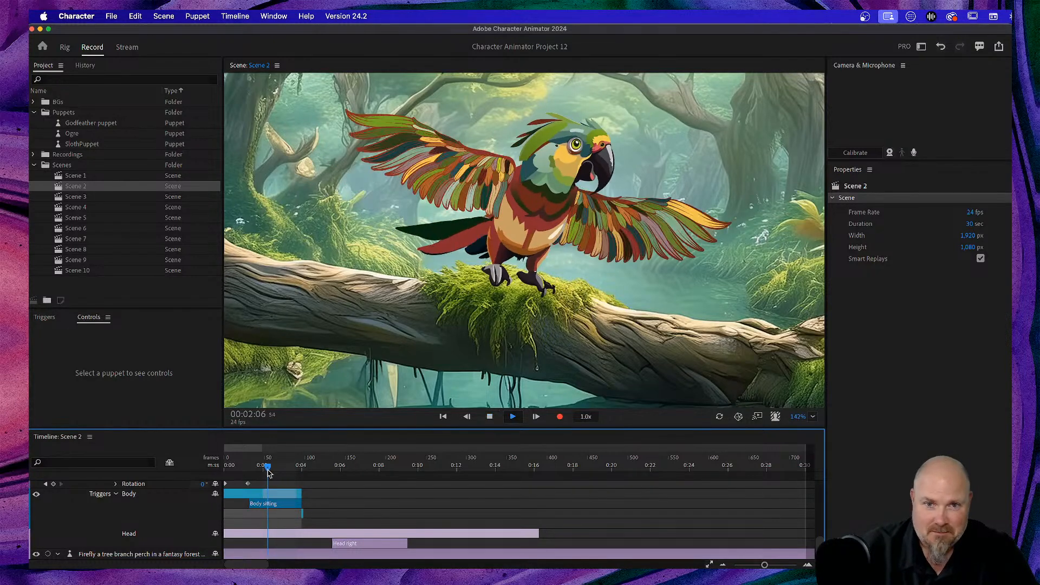
{"action": "key", "text": "space"}
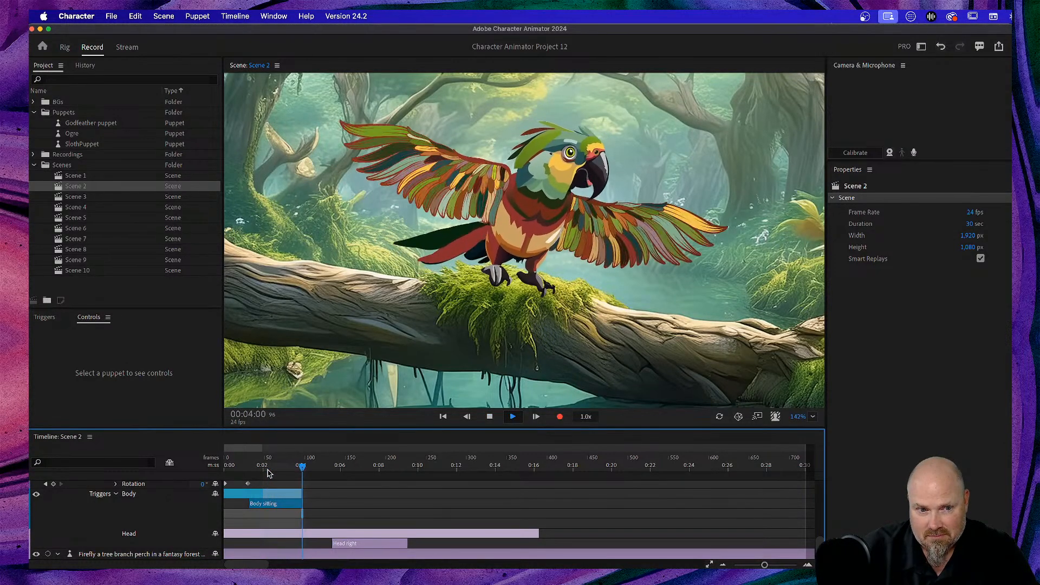
{"action": "key", "text": "space"}
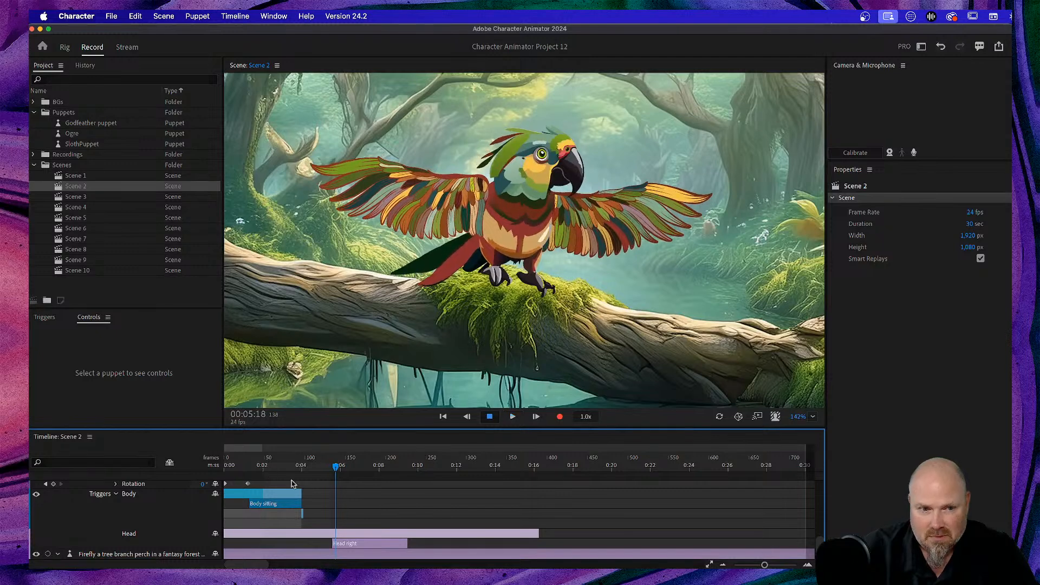
Replay the parrot's landing and sitting pose from about 1 second to past 00:05:01 and return the playhead to 00:00:00
{"action": "left_click_drag", "start_coordinate": [339, 468], "coordinate": [240, 470]}
{"action": "key", "text": "space"}
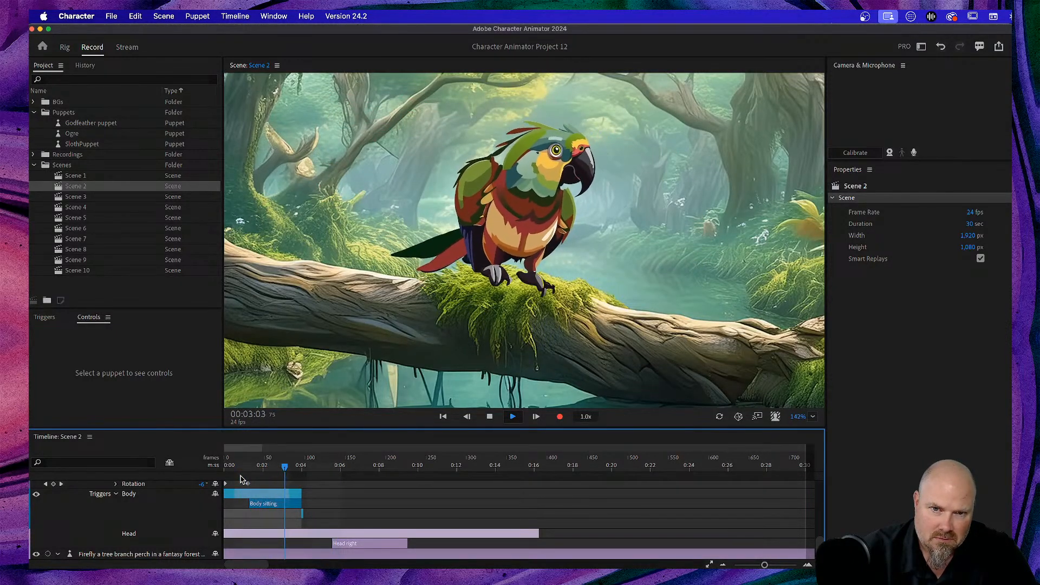
{"action": "key", "text": "space"}
{"action": "key", "text": "space"}
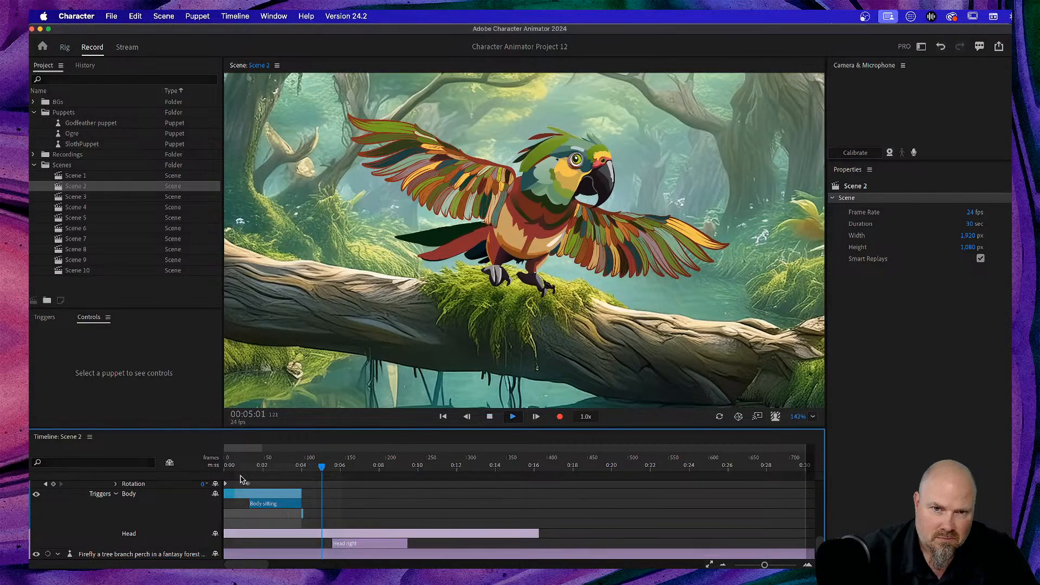
{"action": "key", "text": "space"}
{"action": "left_click_drag", "start_coordinate": [342, 467], "coordinate": [323, 472]}
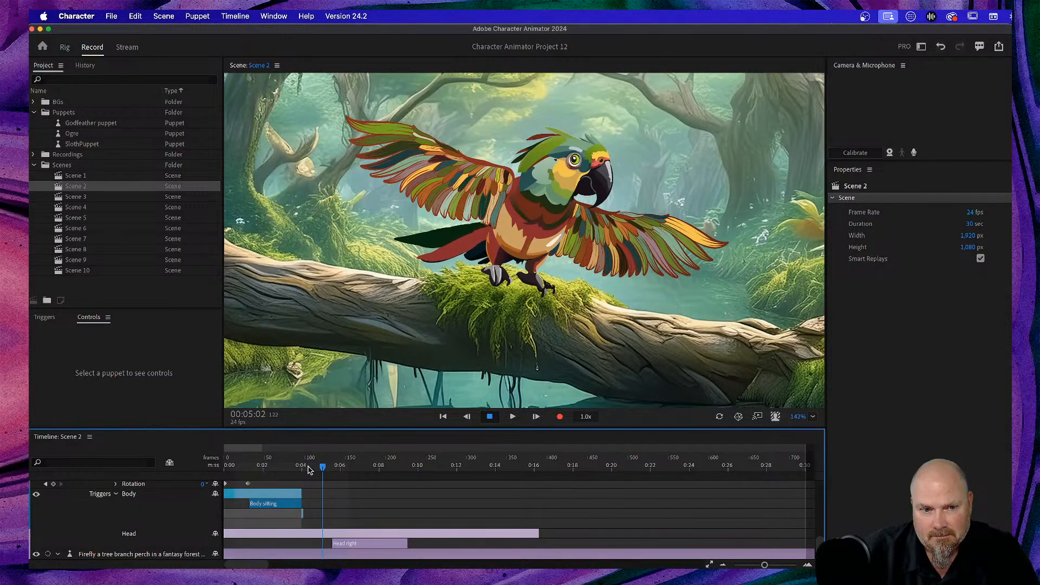
{"action": "left_click_drag", "start_coordinate": [322, 467], "coordinate": [203, 473]}
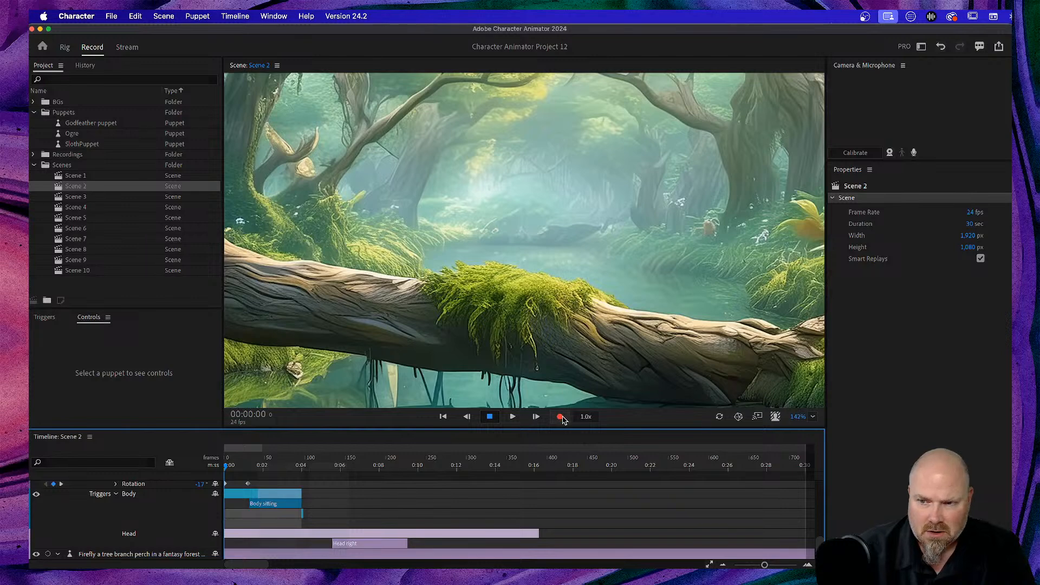
{"action": "left_click", "coordinate": [561, 418]}
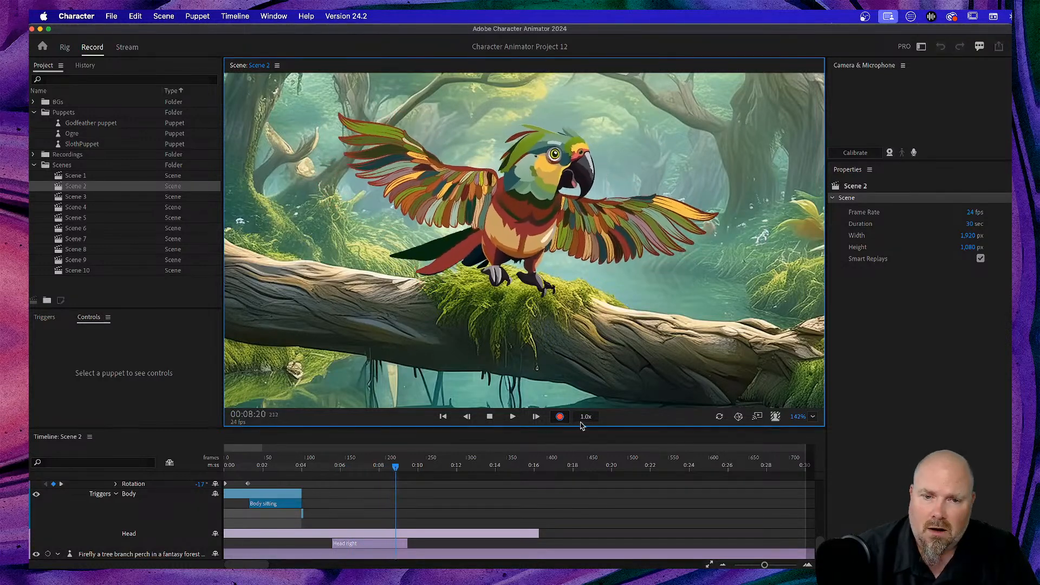
{"action": "left_click", "coordinate": [490, 417]}
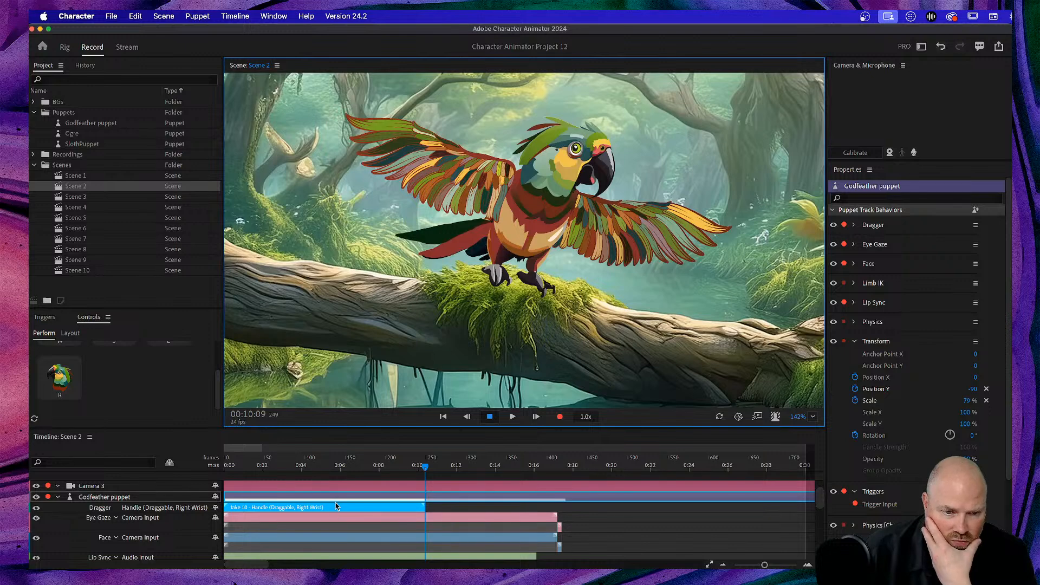
{"action": "left_click", "coordinate": [334, 509]}
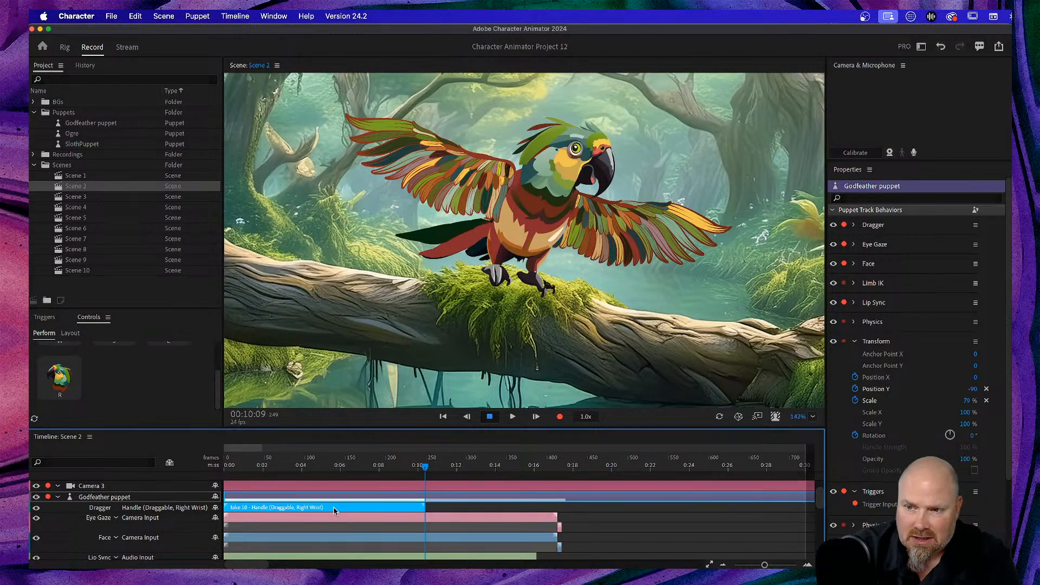
{"action": "key", "text": "Delete"}
{"action": "left_click_drag", "start_coordinate": [425, 469], "coordinate": [225, 472]}
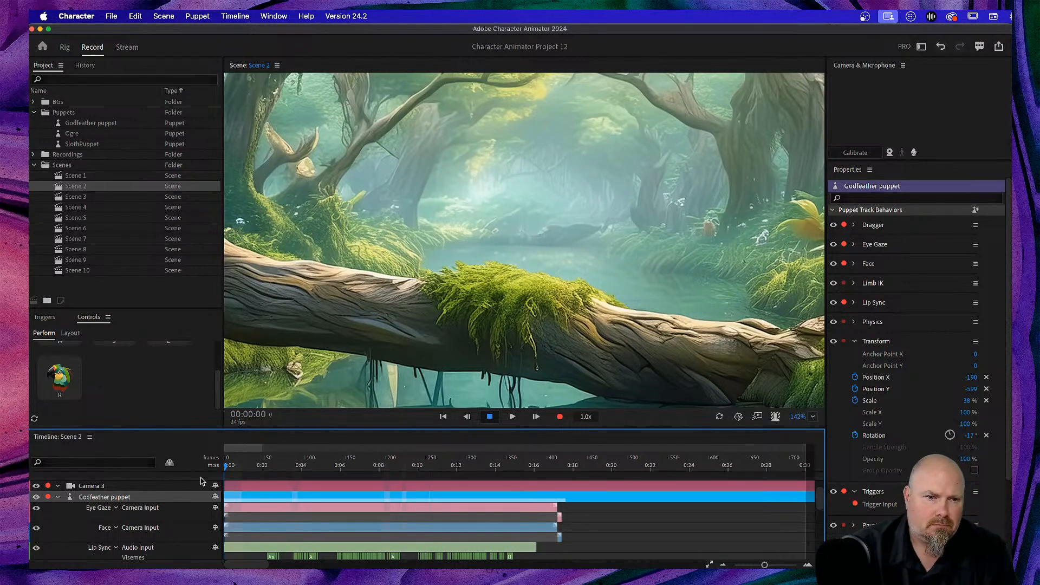
Play the parrot's landing from the start, check the pose at about 00:04:03, and return the playhead to 00:00:00
{"action": "key", "text": "space"}
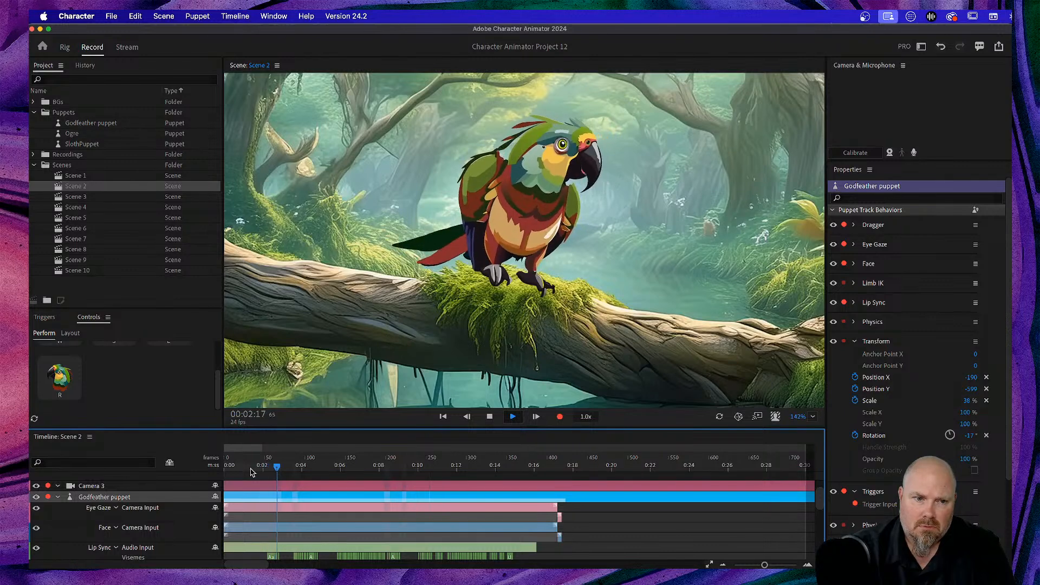
{"action": "key", "text": "space"}
{"action": "mouse_move", "coordinate": [286, 472]}
{"action": "left_mouse_down"}
{"action": "mouse_move", "coordinate": [253, 471]}
{"action": "mouse_move", "coordinate": [302, 476]}
{"action": "left_mouse_up"}
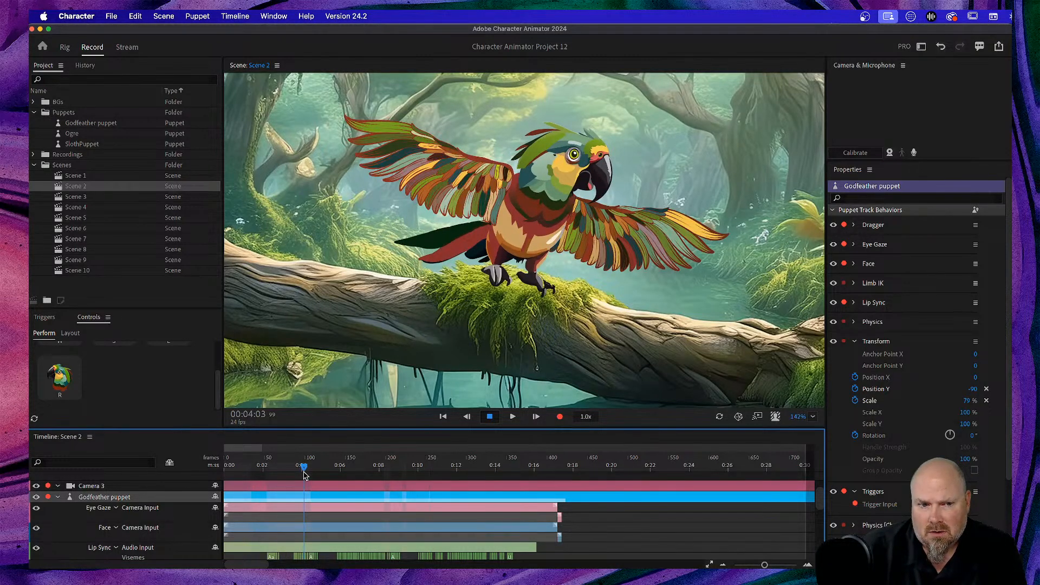
{"action": "left_click_drag", "start_coordinate": [304, 470], "coordinate": [200, 473]}
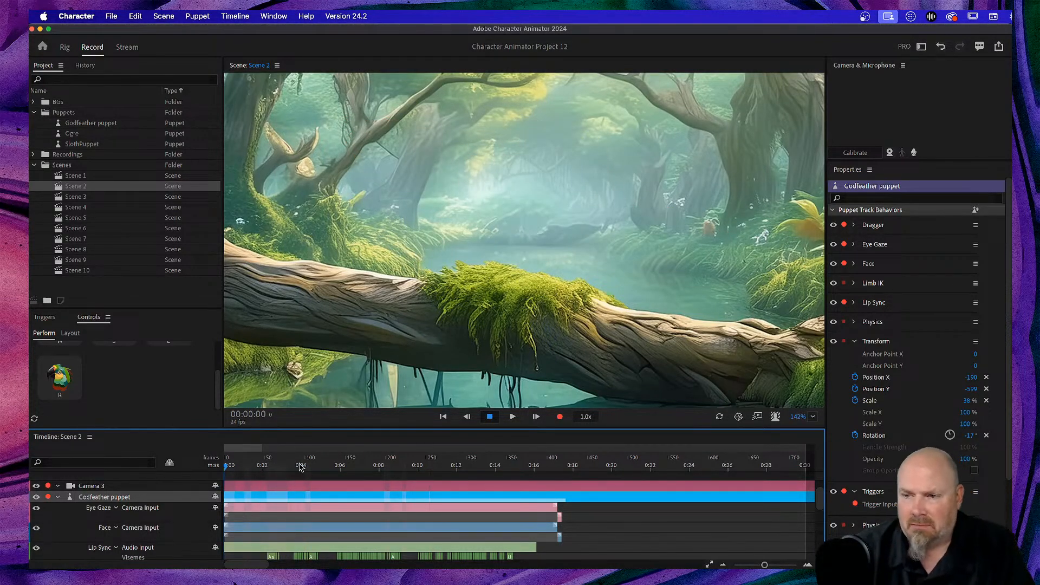
Record a right wrist Dragger take from the start to 00:17:03, moving the Godfeather puppet's right wing along with the dialogue
{"action": "left_click", "coordinate": [560, 417]}
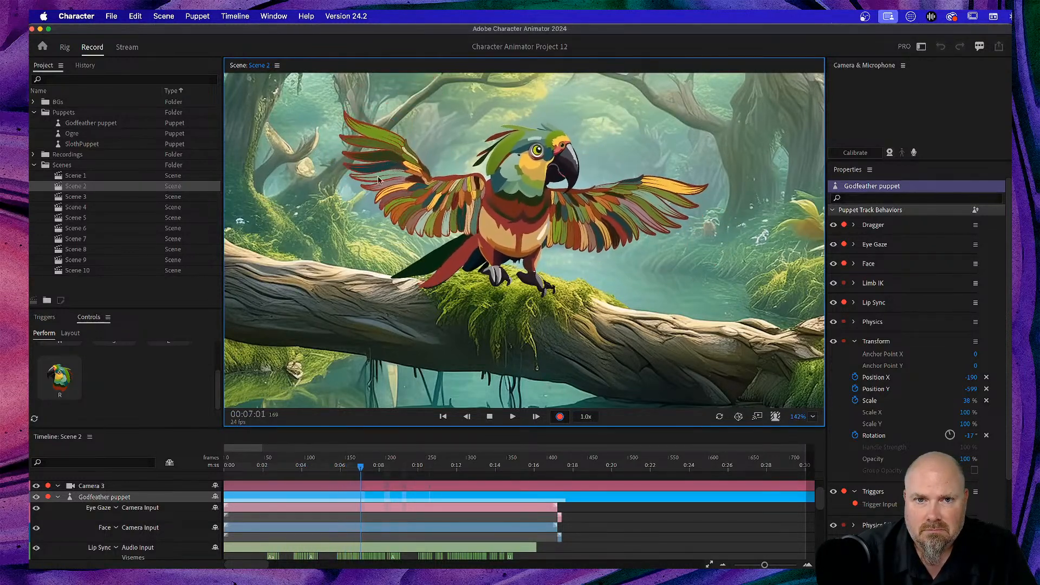
{"action": "mouse_move", "coordinate": [446, 145]}
{"action": "left_mouse_down"}
{"action": "mouse_move", "coordinate": [375, 180]}
{"action": "mouse_move", "coordinate": [387, 170]}
{"action": "mouse_move", "coordinate": [353, 157]}
{"action": "mouse_move", "coordinate": [352, 169]}
{"action": "mouse_move", "coordinate": [455, 159]}
{"action": "mouse_move", "coordinate": [439, 161]}
{"action": "mouse_move", "coordinate": [445, 168]}
{"action": "mouse_move", "coordinate": [474, 153]}
{"action": "mouse_move", "coordinate": [419, 217]}
{"action": "mouse_move", "coordinate": [409, 202]}
{"action": "mouse_move", "coordinate": [343, 193]}
{"action": "mouse_move", "coordinate": [383, 213]}
{"action": "mouse_move", "coordinate": [383, 129]}
{"action": "mouse_move", "coordinate": [399, 143]}
{"action": "left_mouse_up"}
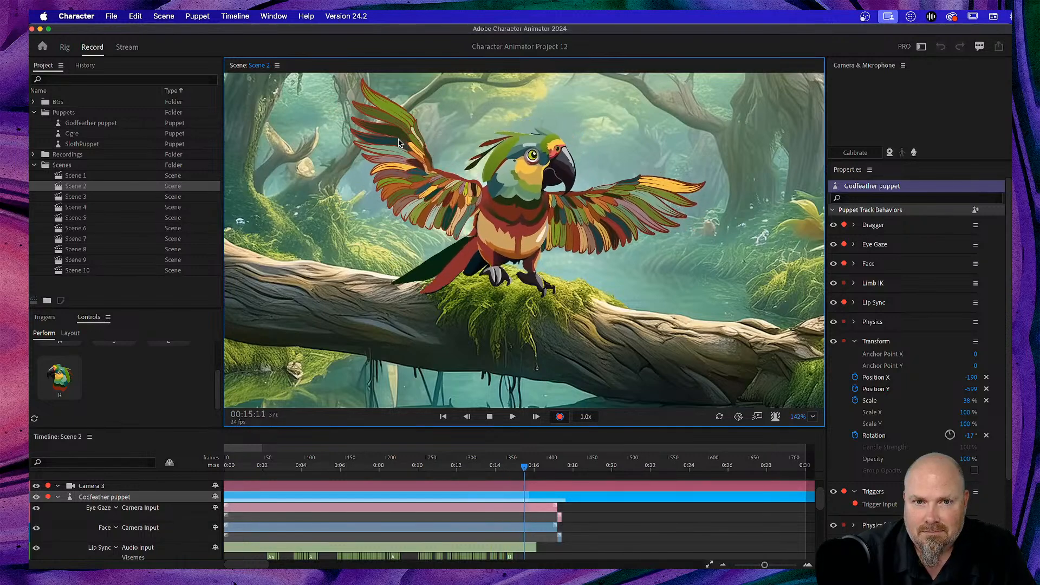
{"action": "left_click", "coordinate": [490, 417]}
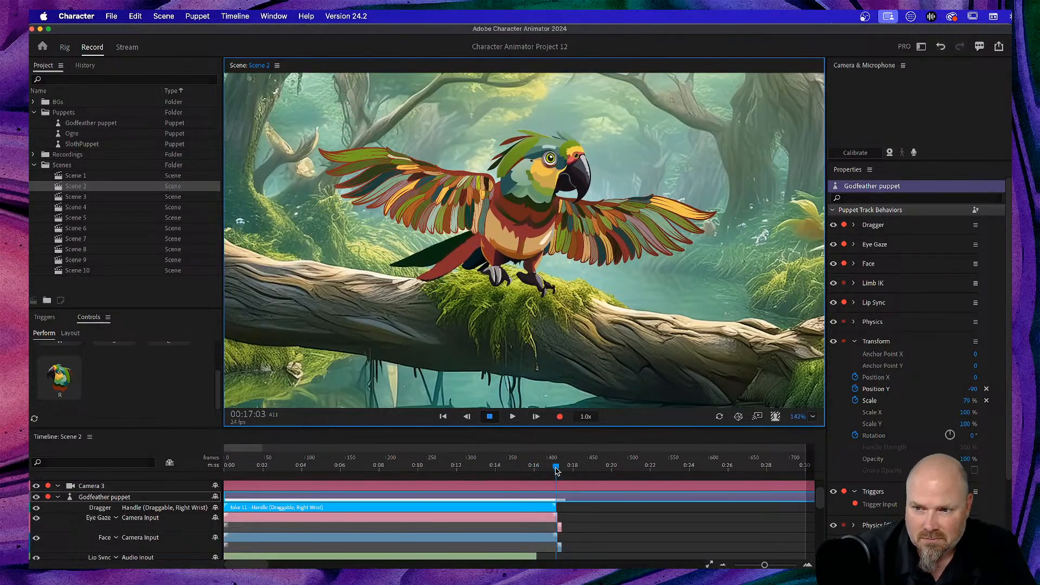
Play Scene 2 from the start to 00:16:09 to check the recorded right wing movement
{"action": "left_click_drag", "start_coordinate": [556, 469], "coordinate": [402, 469]}
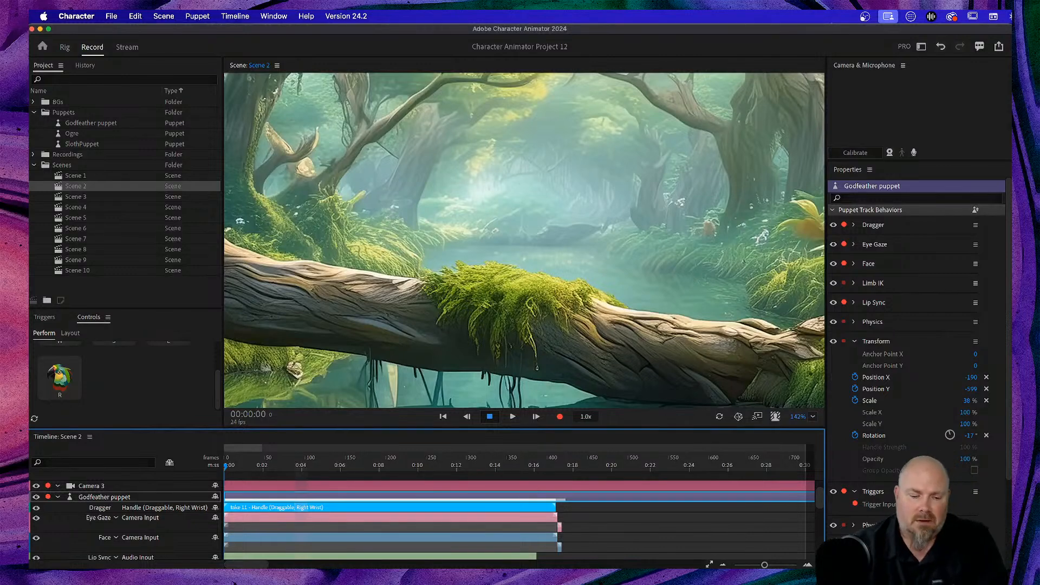
{"action": "key", "text": "space"}
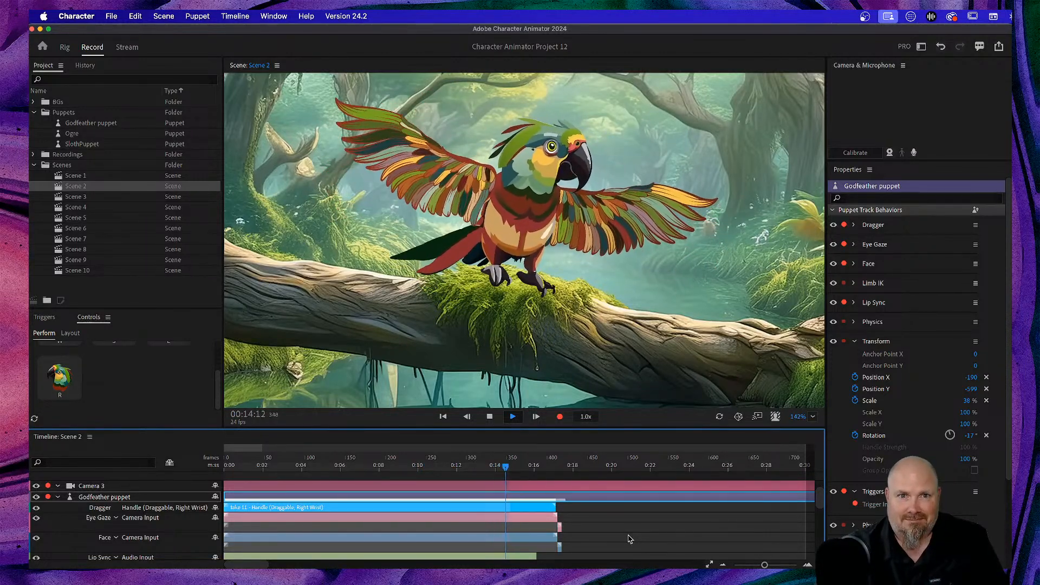
{"action": "key", "text": "space"}
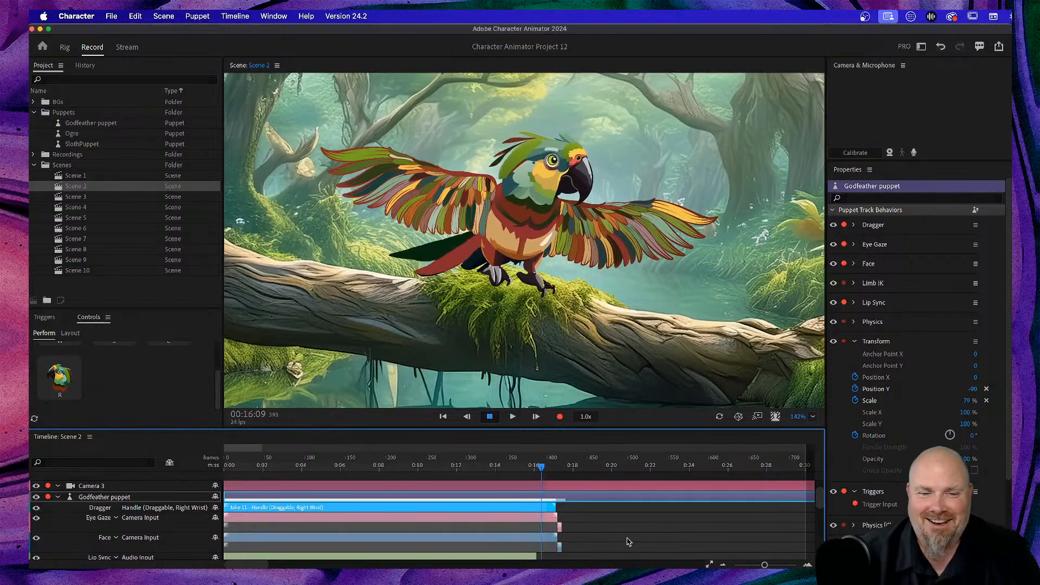
Record a left wrist Dragger take from 00:00:00 to 00:17:06, moving the Godfeather puppet's left wing along with the dialogue
{"action": "left_click_drag", "start_coordinate": [542, 468], "coordinate": [242, 467]}
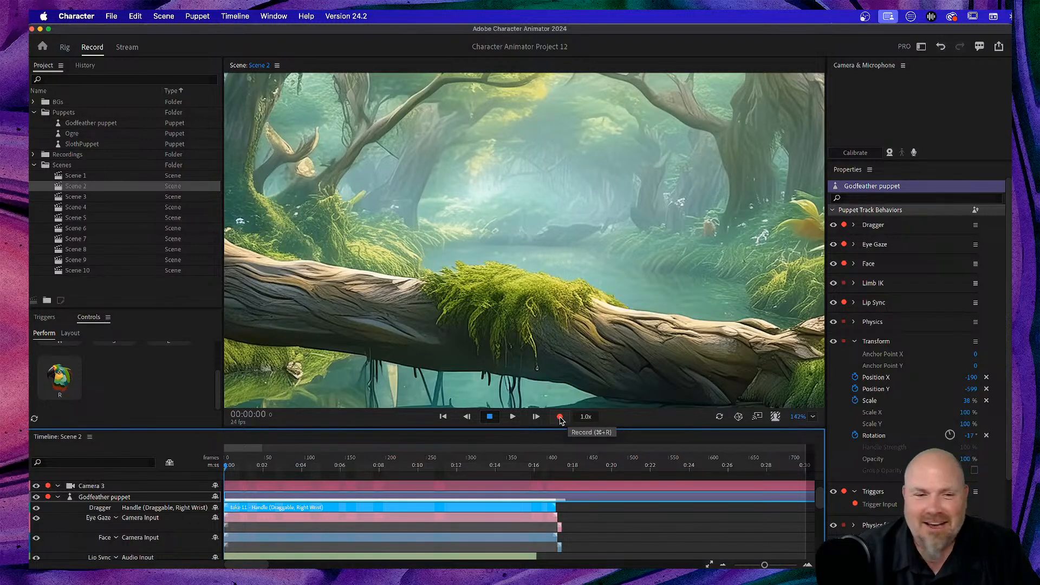
{"action": "left_click", "coordinate": [561, 417]}
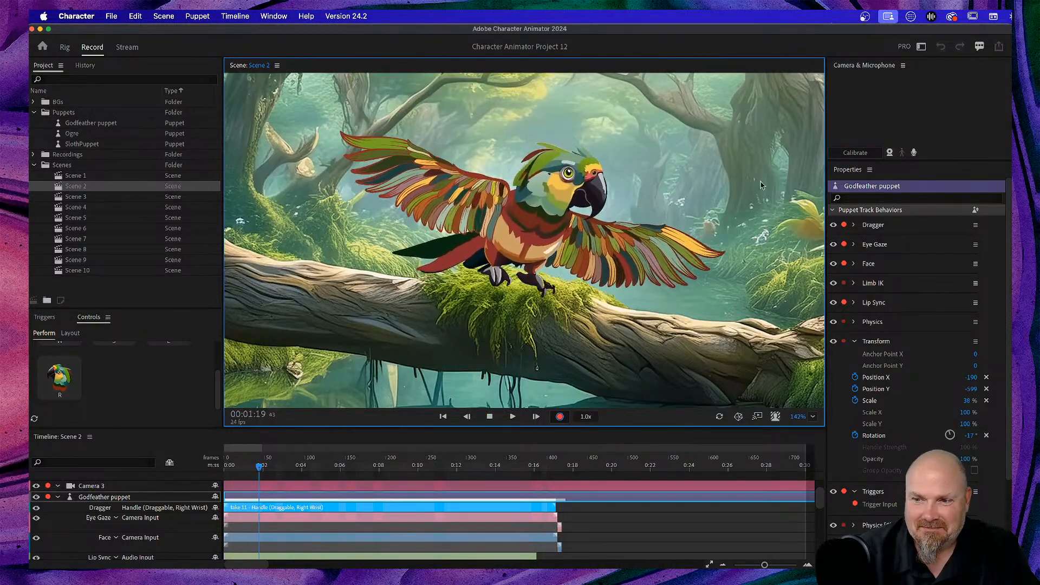
{"action": "mouse_move", "coordinate": [652, 203]}
{"action": "left_mouse_down"}
{"action": "mouse_move", "coordinate": [639, 142]}
{"action": "mouse_move", "coordinate": [625, 214]}
{"action": "mouse_move", "coordinate": [585, 215]}
{"action": "mouse_move", "coordinate": [604, 227]}
{"action": "mouse_move", "coordinate": [608, 178]}
{"action": "mouse_move", "coordinate": [588, 175]}
{"action": "mouse_move", "coordinate": [599, 200]}
{"action": "mouse_move", "coordinate": [600, 183]}
{"action": "mouse_move", "coordinate": [600, 195]}
{"action": "mouse_move", "coordinate": [656, 192]}
{"action": "mouse_move", "coordinate": [587, 216]}
{"action": "mouse_move", "coordinate": [638, 205]}
{"action": "mouse_move", "coordinate": [648, 157]}
{"action": "mouse_move", "coordinate": [627, 215]}
{"action": "mouse_move", "coordinate": [596, 218]}
{"action": "mouse_move", "coordinate": [693, 222]}
{"action": "mouse_move", "coordinate": [704, 148]}
{"action": "mouse_move", "coordinate": [688, 211]}
{"action": "left_mouse_up"}
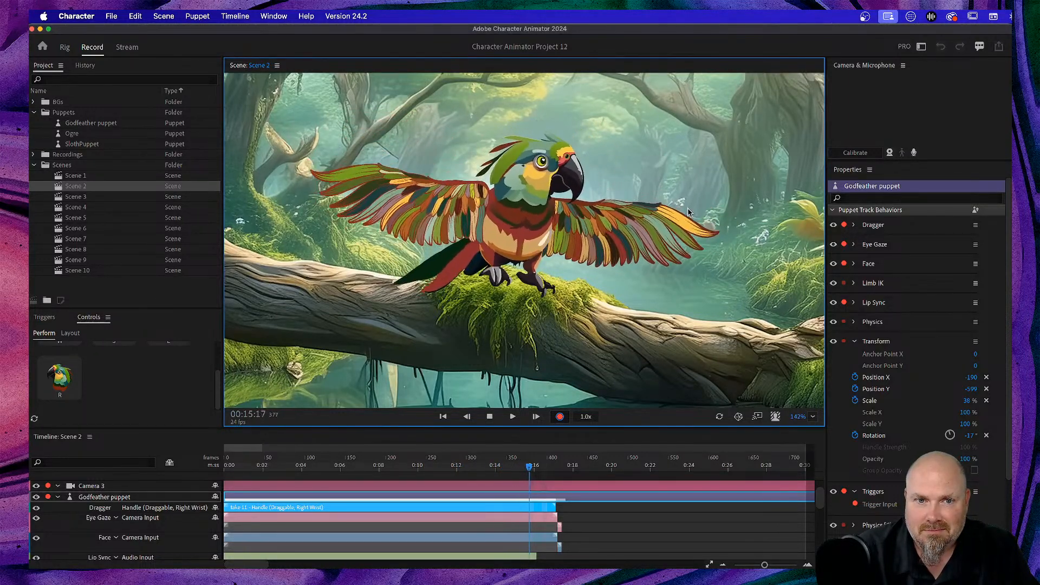
{"action": "left_click", "coordinate": [490, 416]}
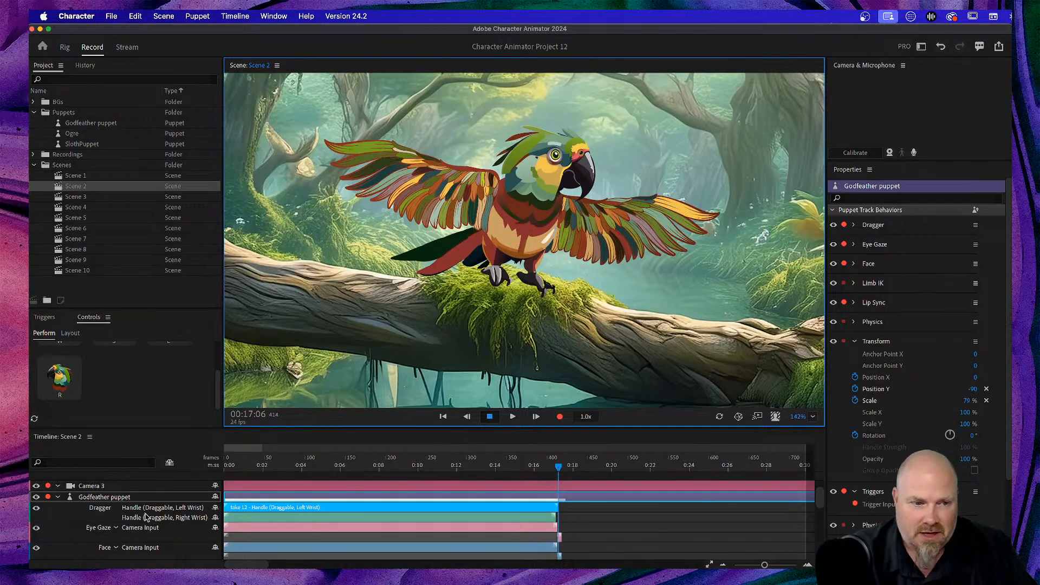
Play Scene 2 from the start to 00:18:01 to check both wing movements and go back to 00:16:06
{"action": "left_click_drag", "start_coordinate": [559, 469], "coordinate": [139, 494]}
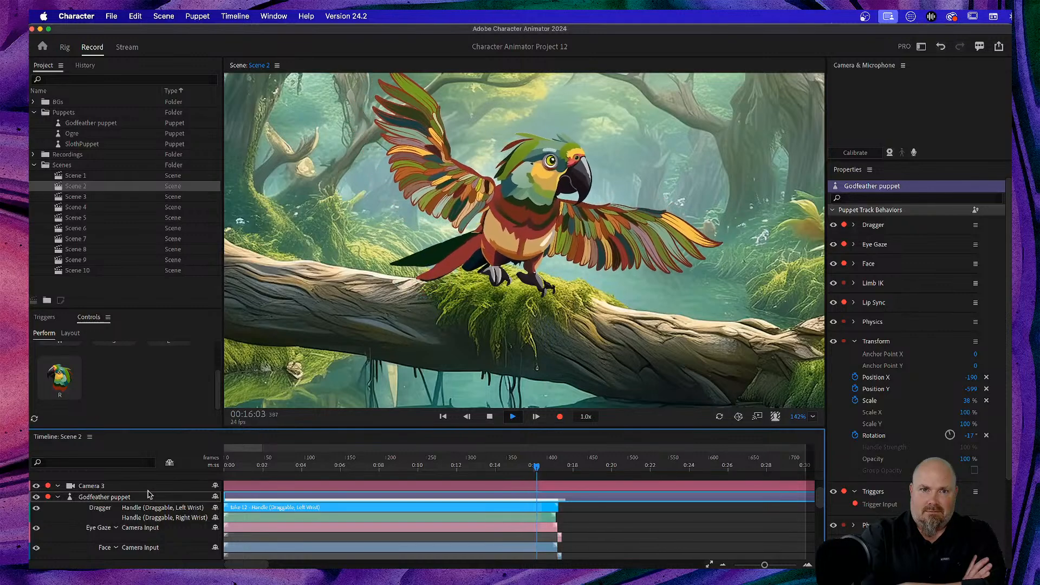
{"action": "key", "text": "space"}
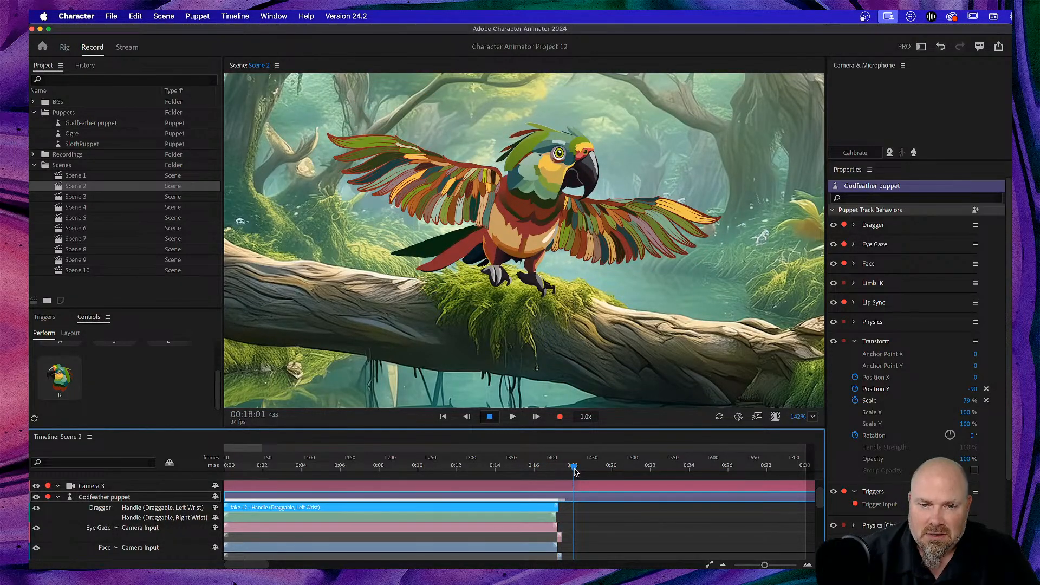
{"action": "left_click_drag", "start_coordinate": [574, 471], "coordinate": [539, 472]}
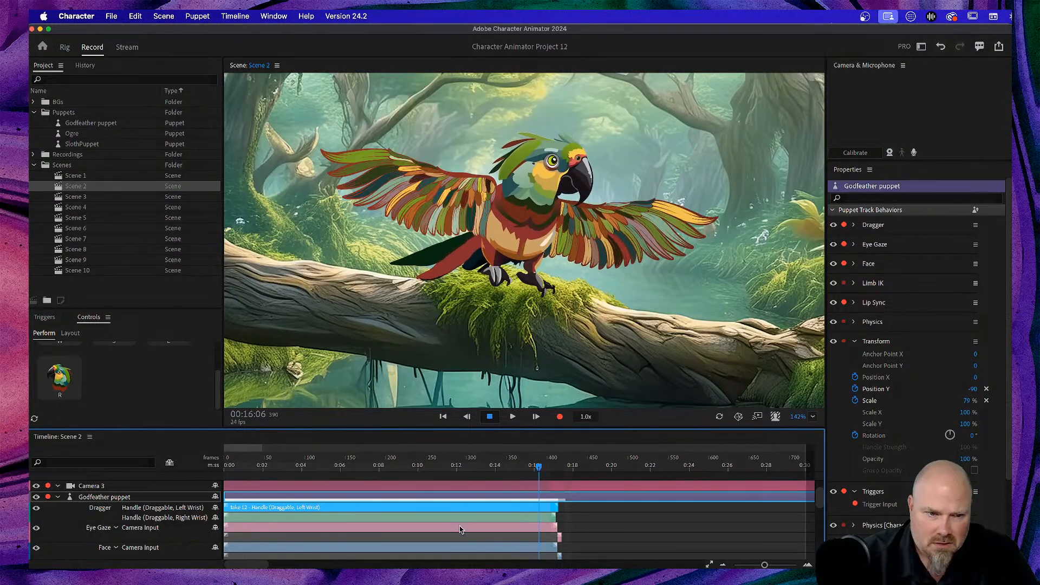
Record a Body sitting trigger take for the Godfeather puppet from 00:15:04 to about 00:17:05, at the end of the dialogue
{"action": "scroll", "coordinate": [460, 529], "scroll_direction": "up", "scroll_amount": 1}
{"action": "left_click_drag", "start_coordinate": [516, 428], "coordinate": [523, 315]}
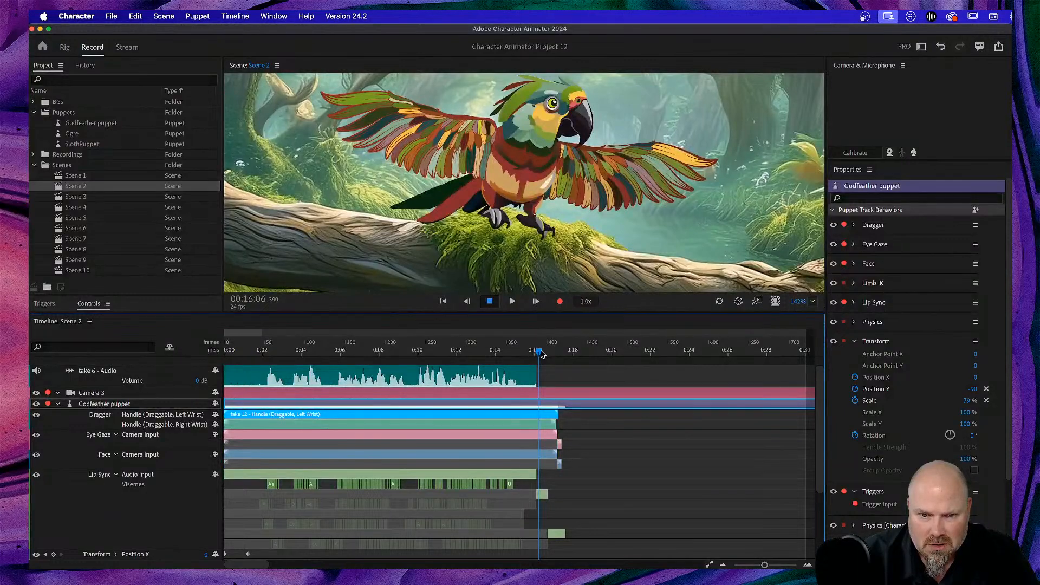
{"action": "left_click_drag", "start_coordinate": [541, 353], "coordinate": [518, 356]}
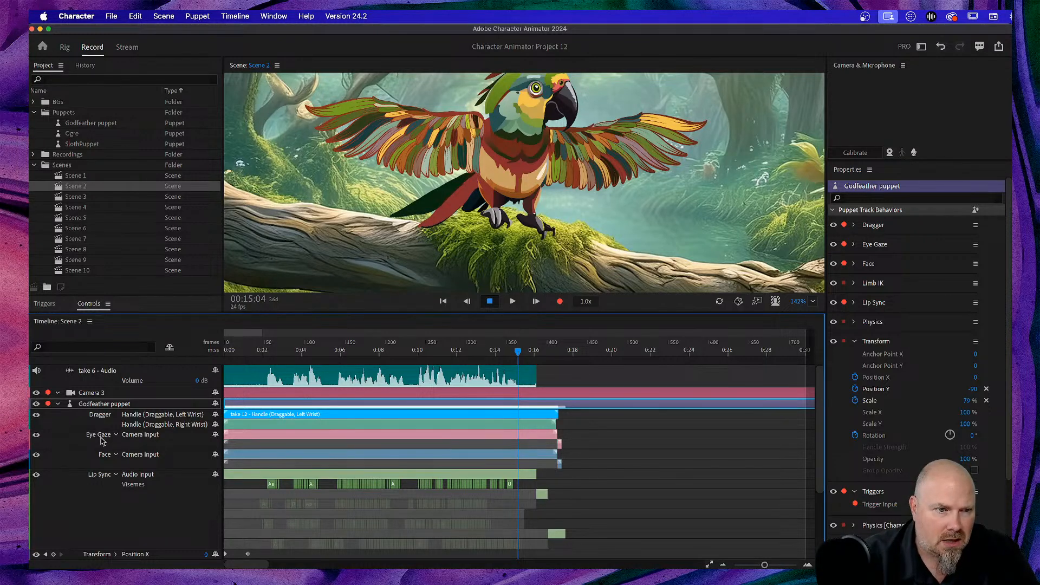
{"action": "left_click_drag", "start_coordinate": [145, 293], "coordinate": [157, 185]}
{"action": "scroll", "coordinate": [160, 274], "scroll_direction": "up", "scroll_amount": 2}
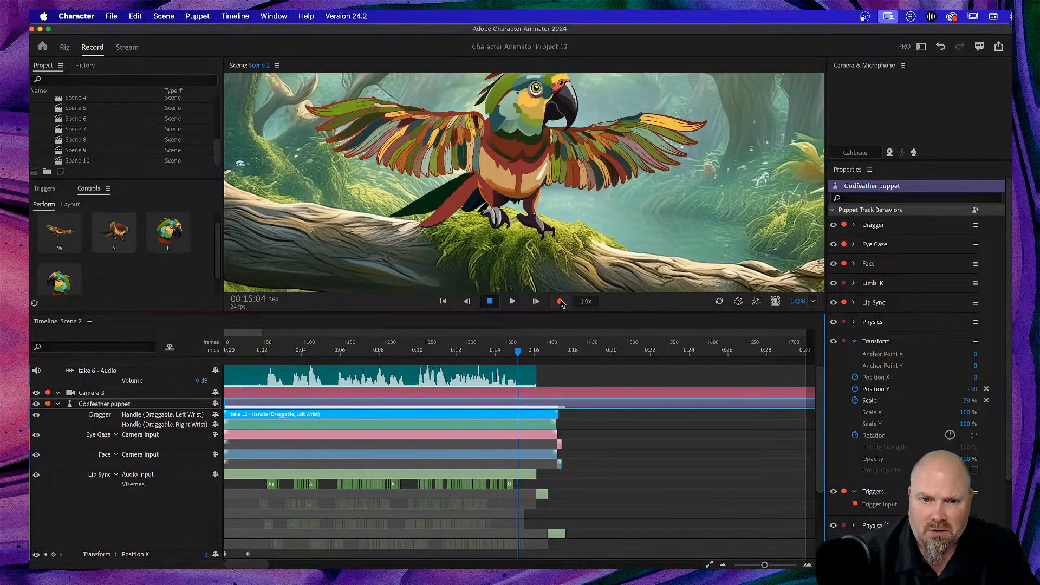
{"action": "left_click", "coordinate": [561, 303]}
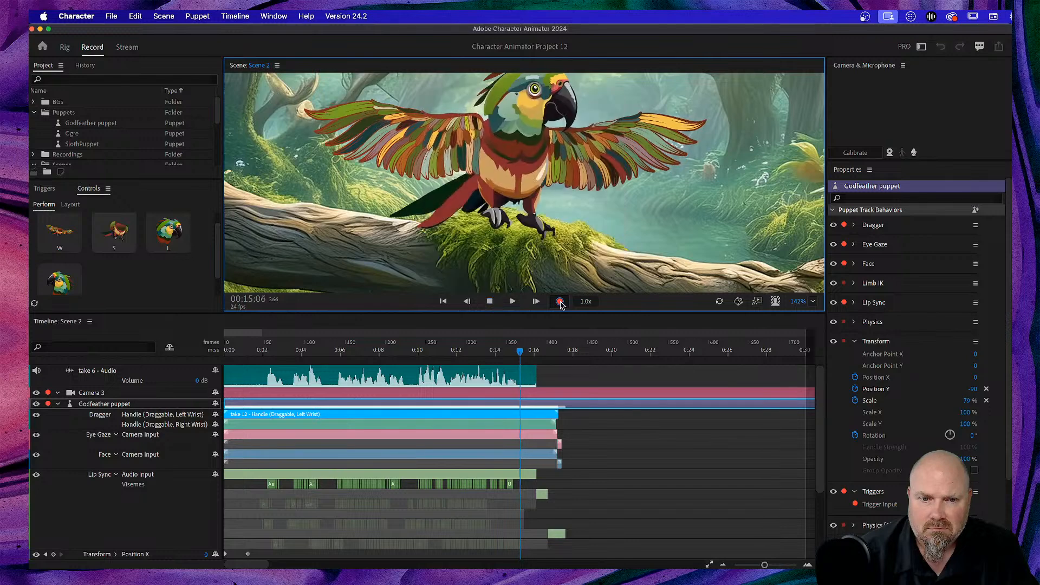
{"action": "left_click", "coordinate": [561, 303]}
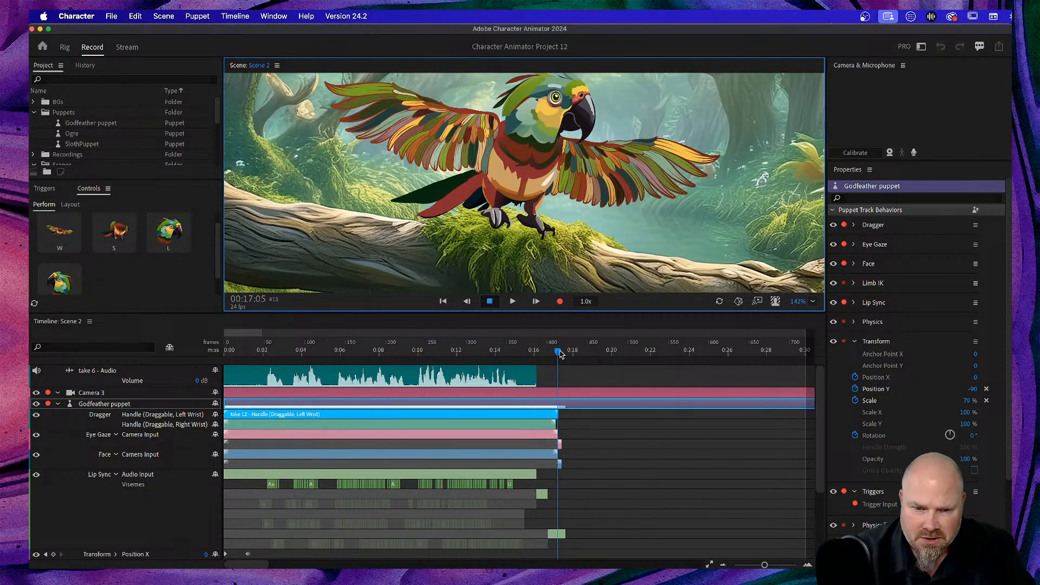
Play Scene 2 from 00:00:00 to 00:17:07 with a larger scene view to check the closing Body sitting trigger
{"action": "left_click_drag", "start_coordinate": [559, 350], "coordinate": [192, 371]}
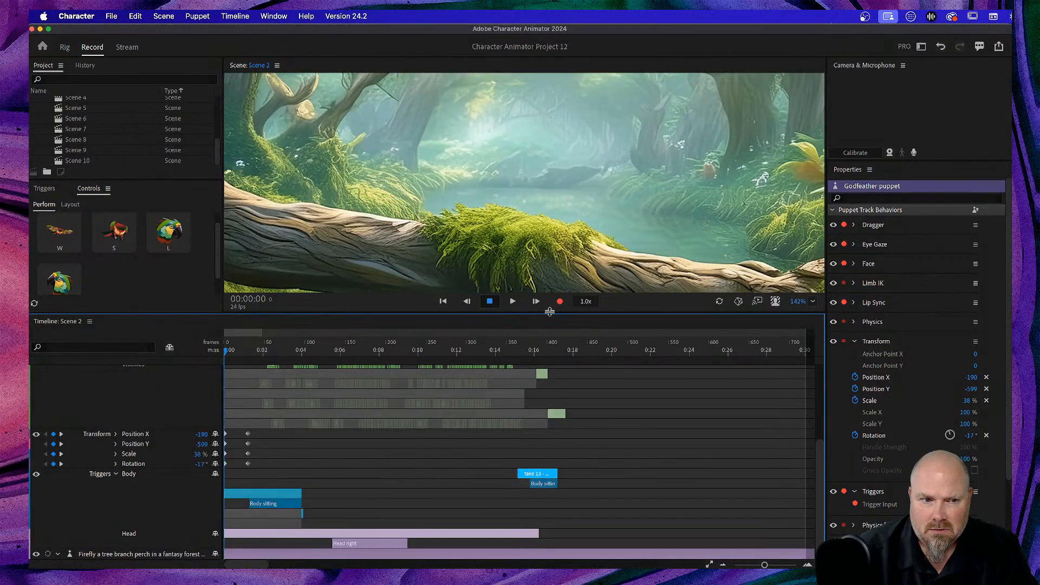
{"action": "left_click_drag", "start_coordinate": [550, 312], "coordinate": [545, 448]}
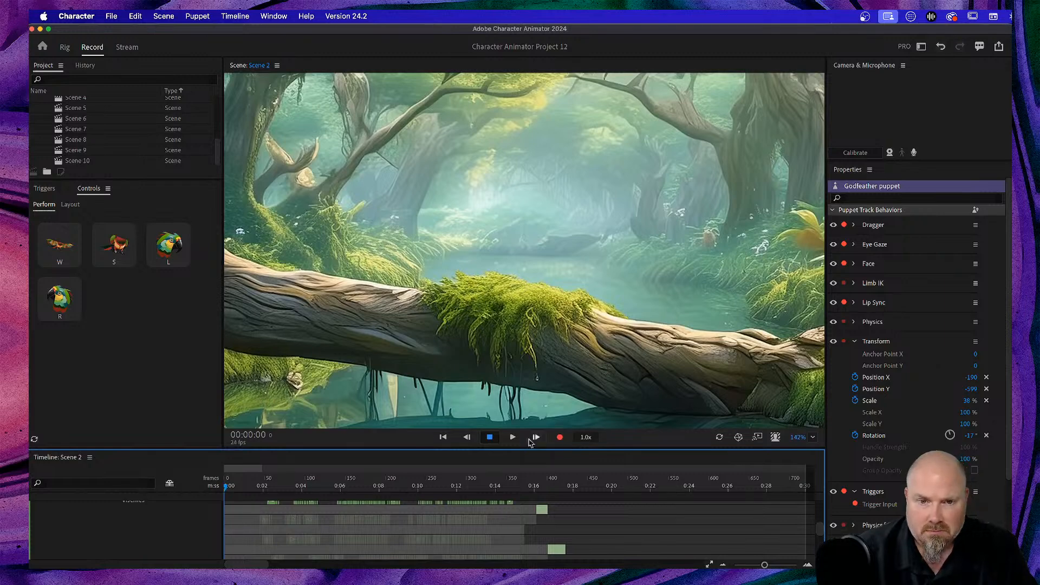
{"action": "key", "text": "space"}
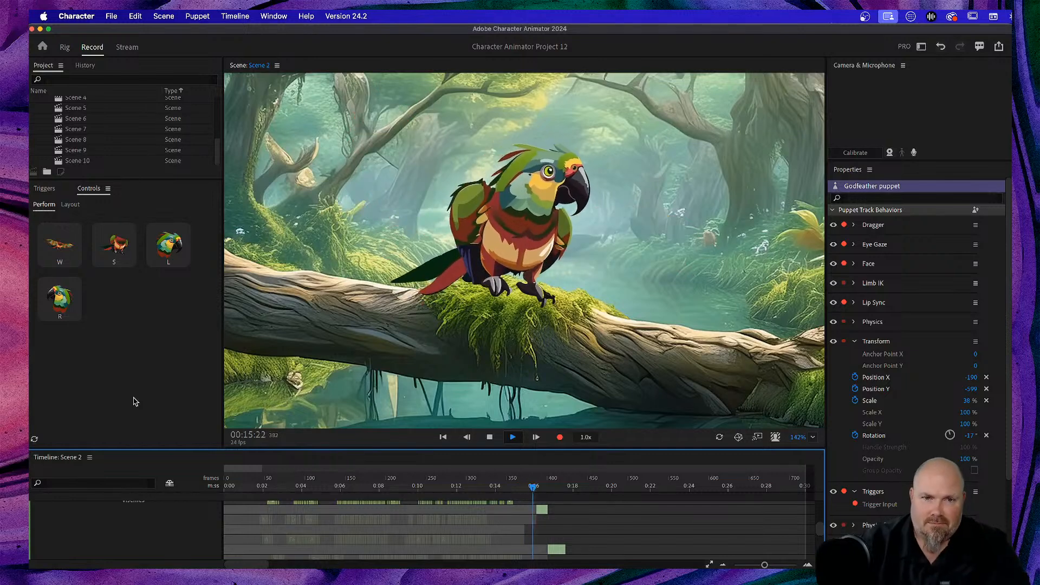
{"action": "key", "text": "space"}
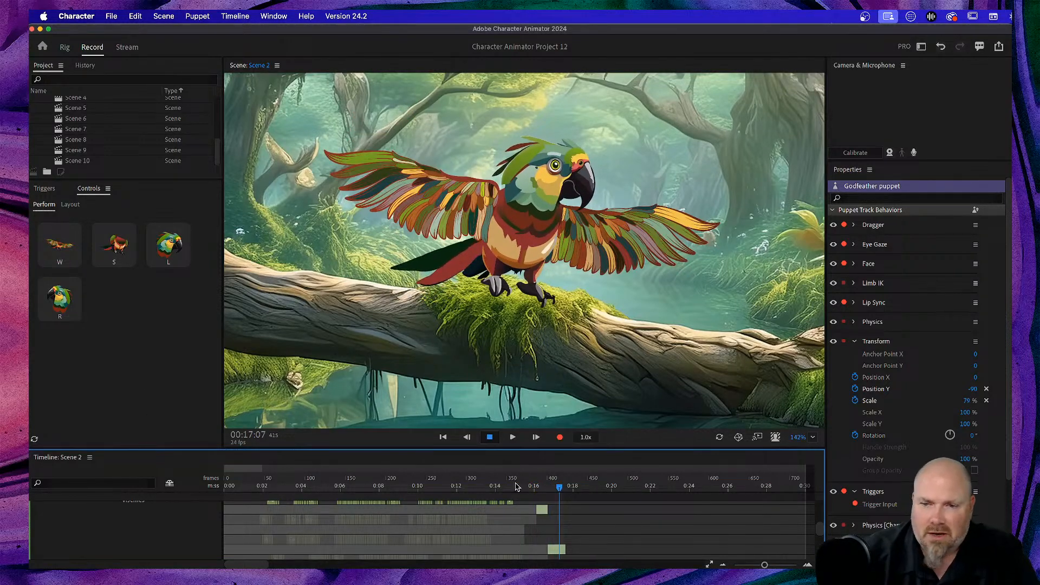
Return the playhead to 00:00:00 and collapse the Godfeather puppet's tracks in the Scene 2 timeline
{"action": "key", "text": "Home"}
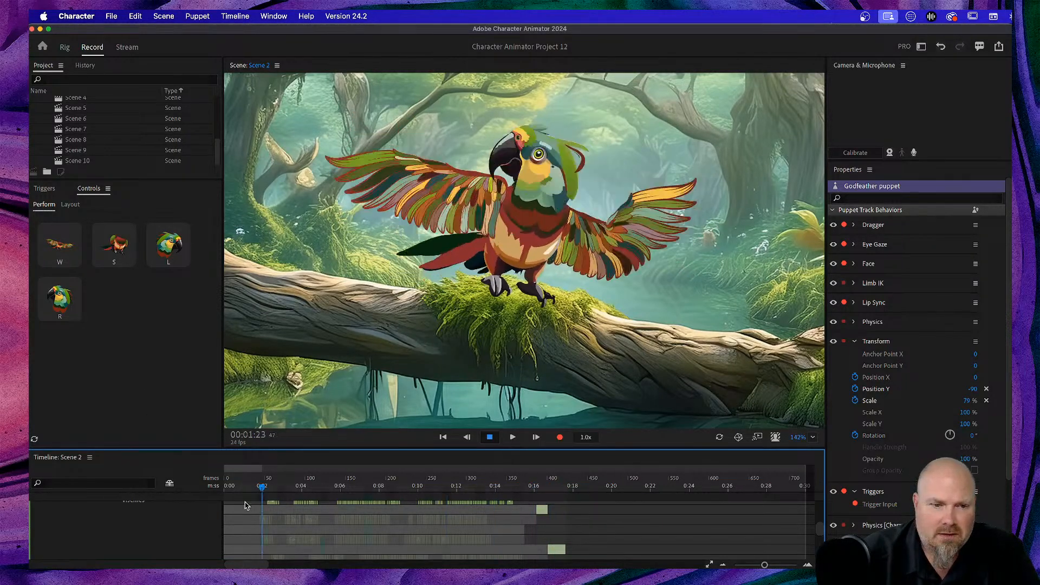
{"action": "scroll", "coordinate": [338, 533], "scroll_direction": "up", "scroll_amount": 8}
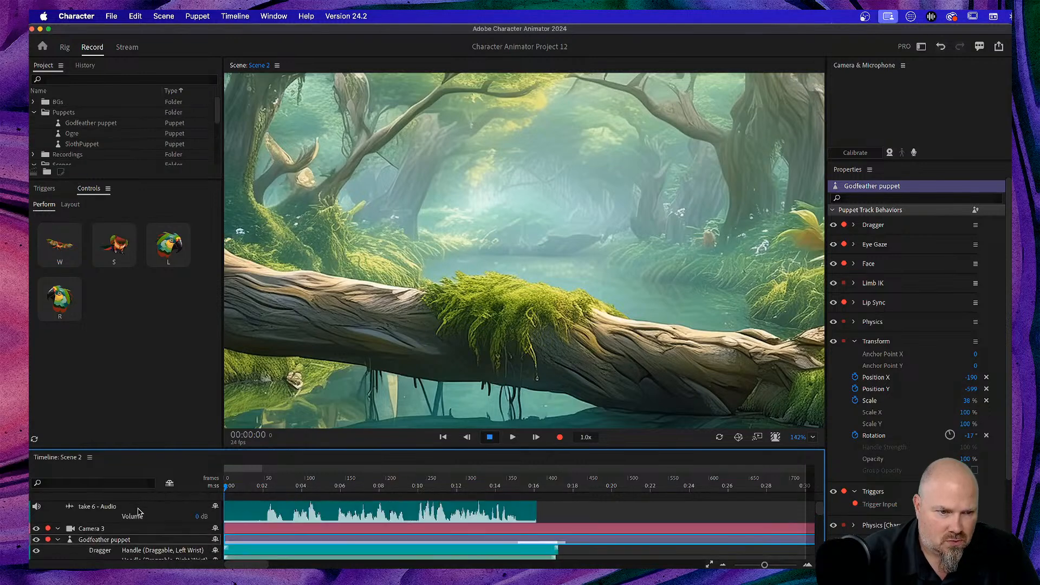
{"action": "left_click", "coordinate": [58, 541]}
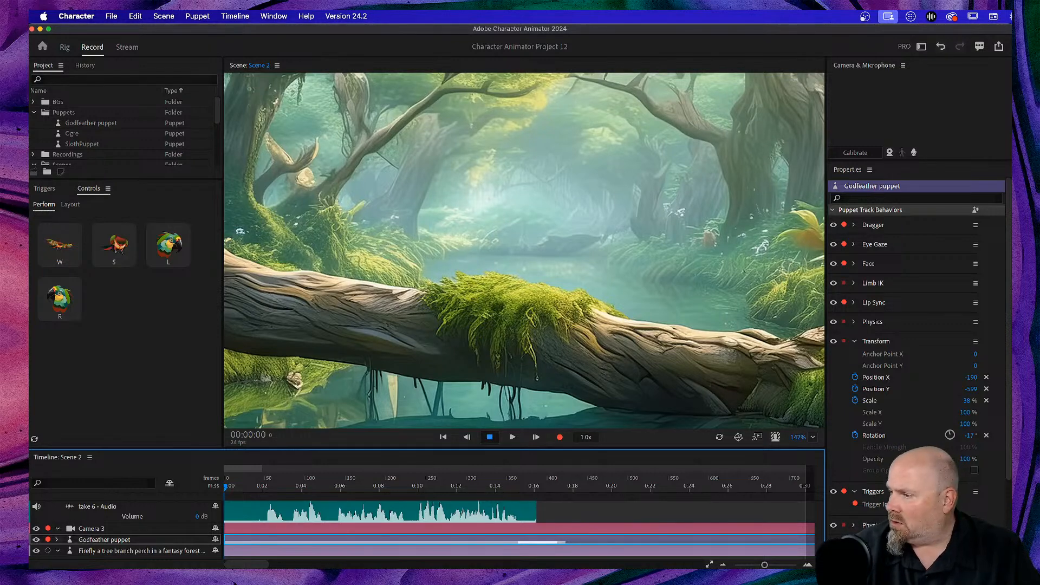
{"action": "key", "text": "super+Tab"}
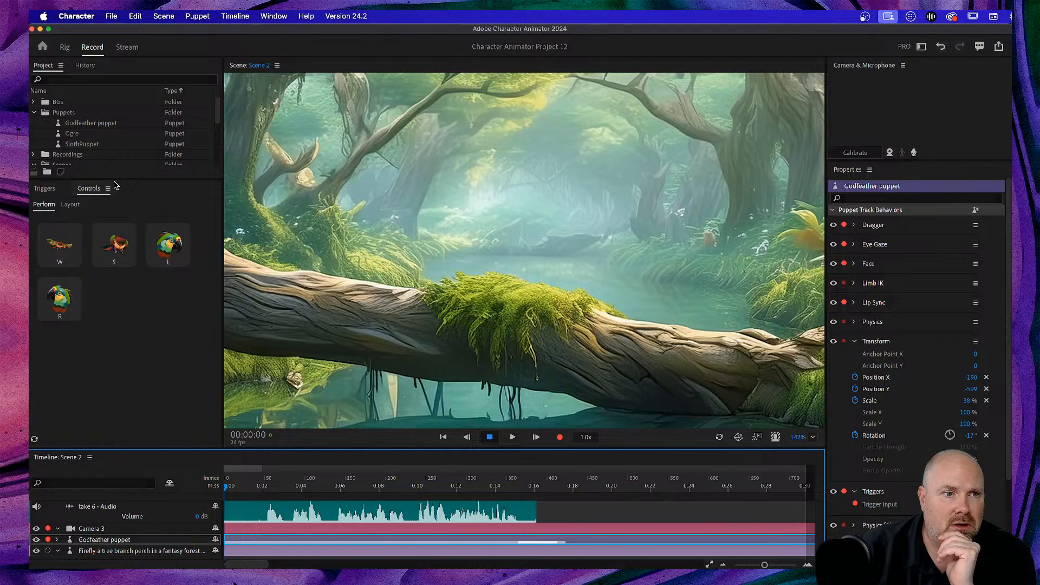
Open Scene 5 and select the Godfeather puppet's track in its timeline
{"action": "left_click_drag", "start_coordinate": [115, 179], "coordinate": [120, 294]}
{"action": "double_click", "coordinate": [83, 221]}
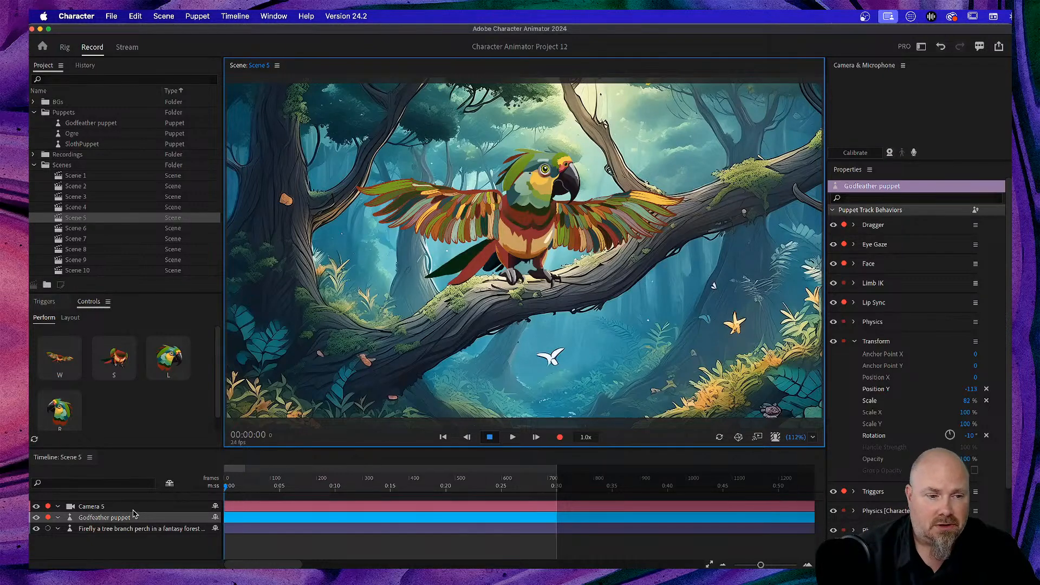
{"action": "left_click", "coordinate": [157, 521]}
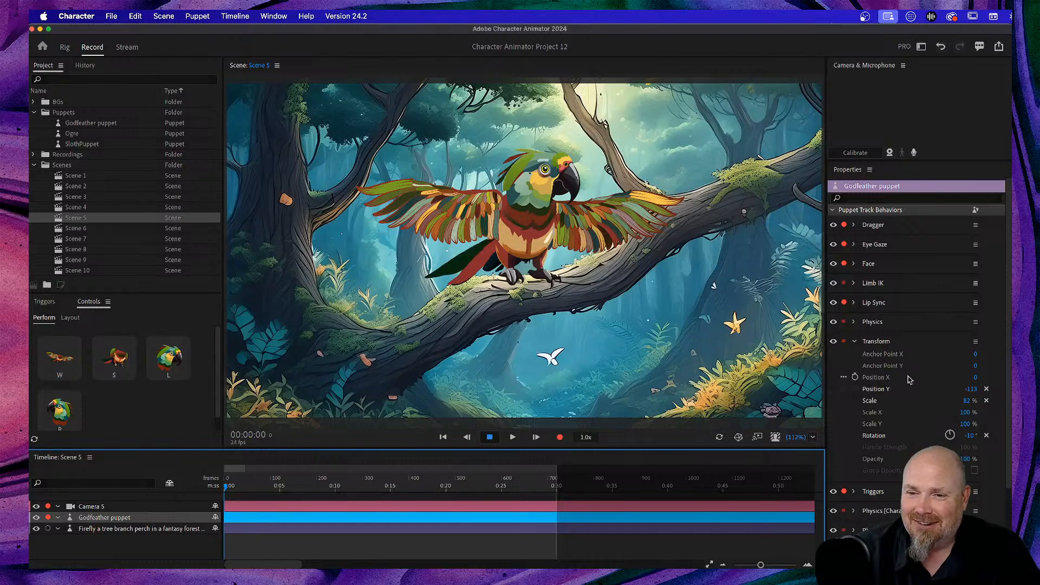
Keyframe the Godfeather puppet's current Scale, Position Y, Position X and Rotation at 00:04:08 in Scene 5
{"action": "left_click_drag", "start_coordinate": [227, 490], "coordinate": [273, 489]}
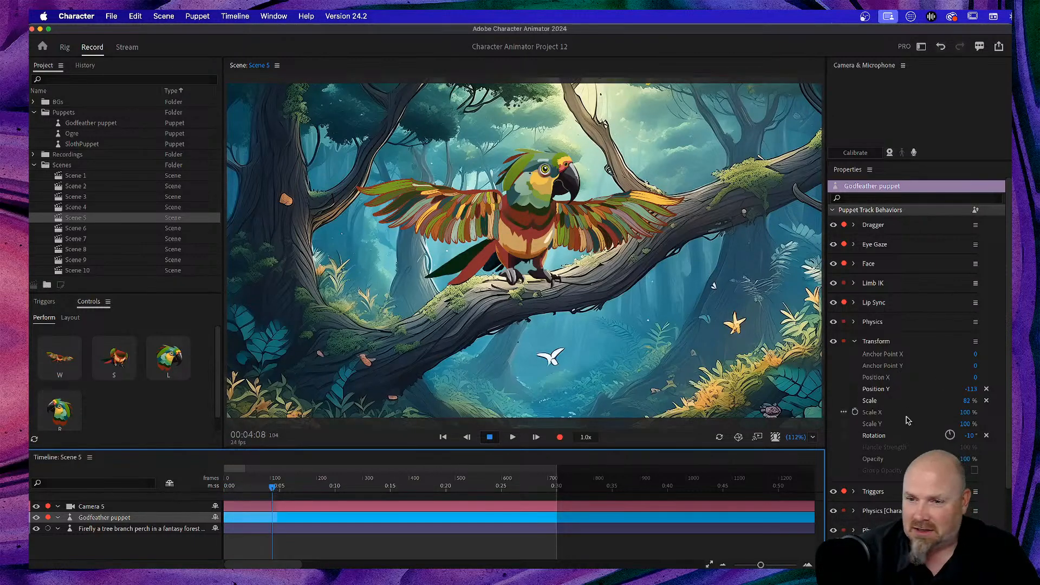
{"action": "left_click", "coordinate": [856, 398]}
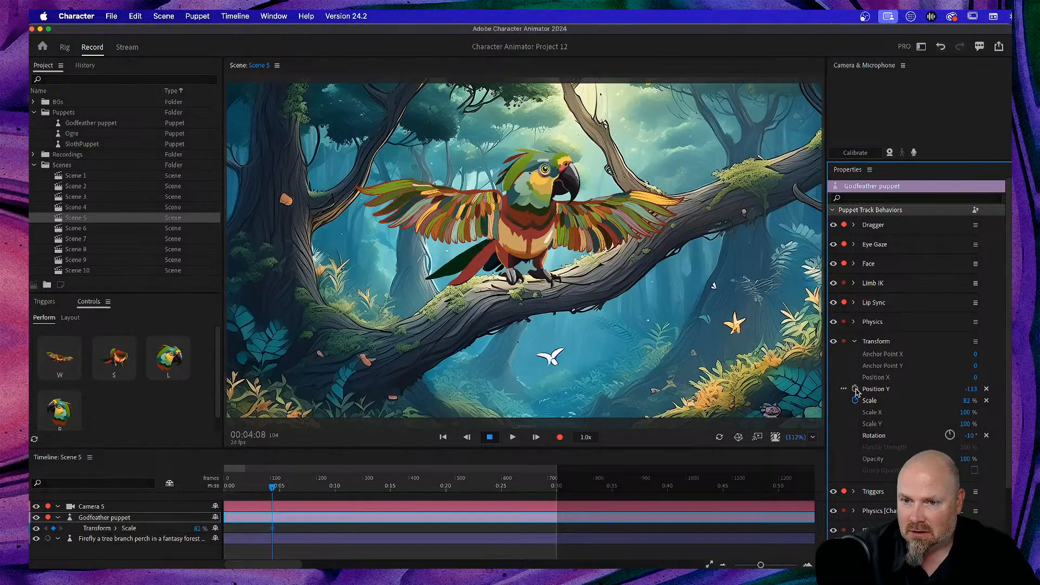
{"action": "left_click", "coordinate": [855, 389]}
{"action": "left_click", "coordinate": [856, 377]}
{"action": "left_click", "coordinate": [855, 436]}
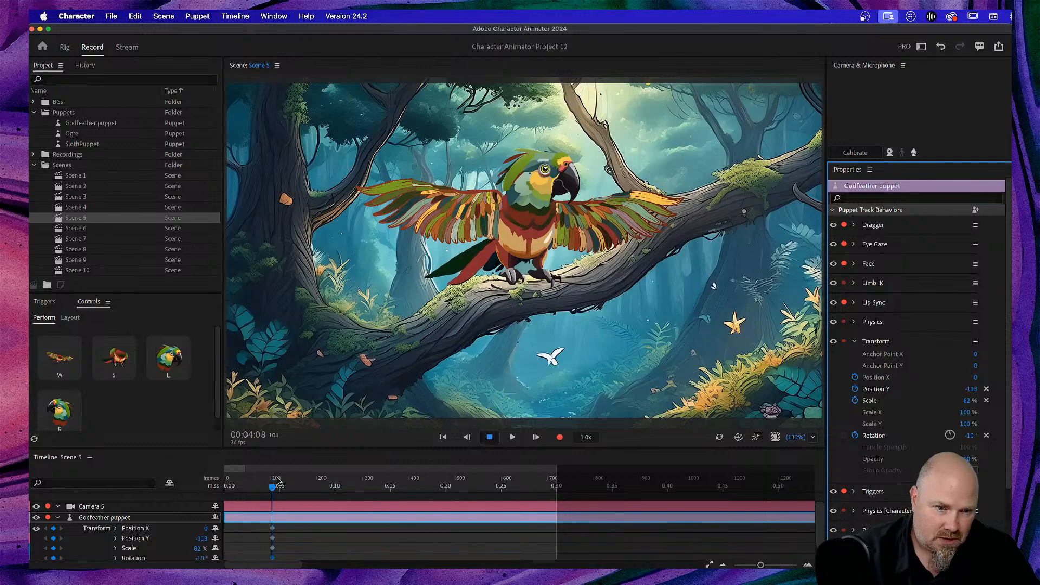
At 00:00:00, set the puppet's Scale to 20%, Position Y to -323 and Position X to 38
{"action": "left_click_drag", "start_coordinate": [273, 494], "coordinate": [227, 491]}
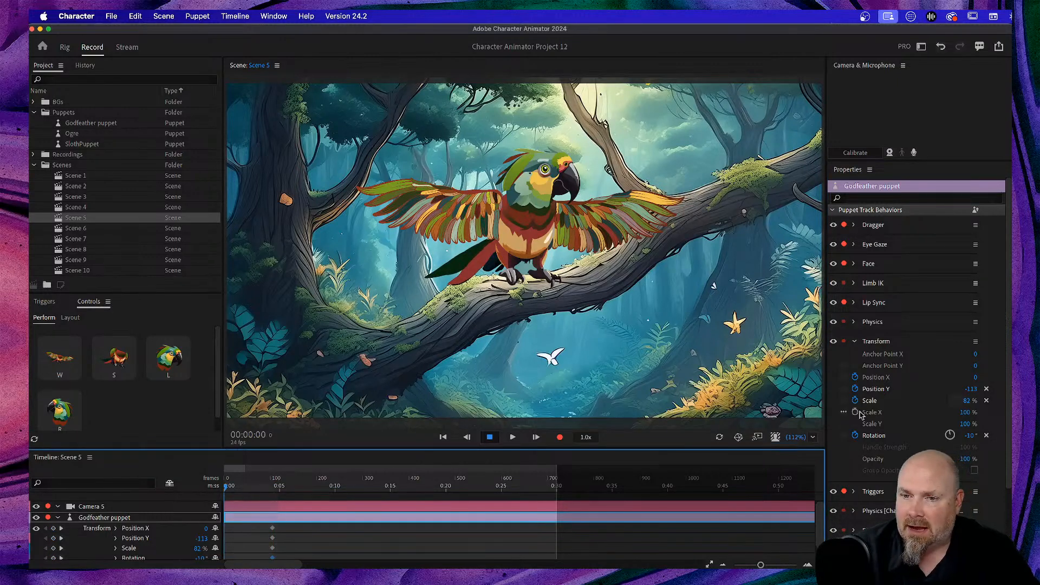
{"action": "left_click_drag", "start_coordinate": [967, 401], "coordinate": [932, 404]}
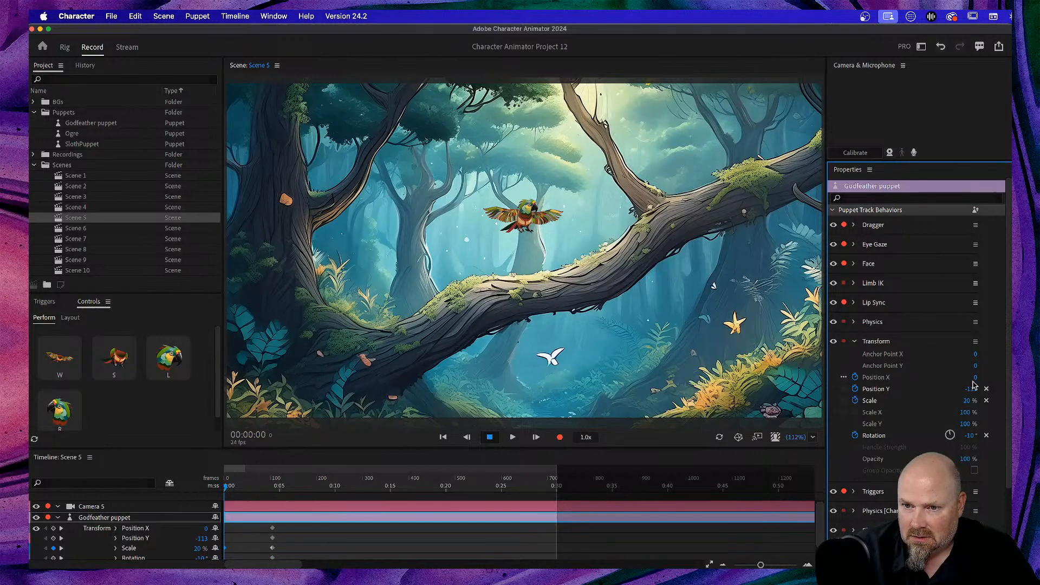
{"action": "left_click_drag", "start_coordinate": [971, 390], "coordinate": [860, 393]}
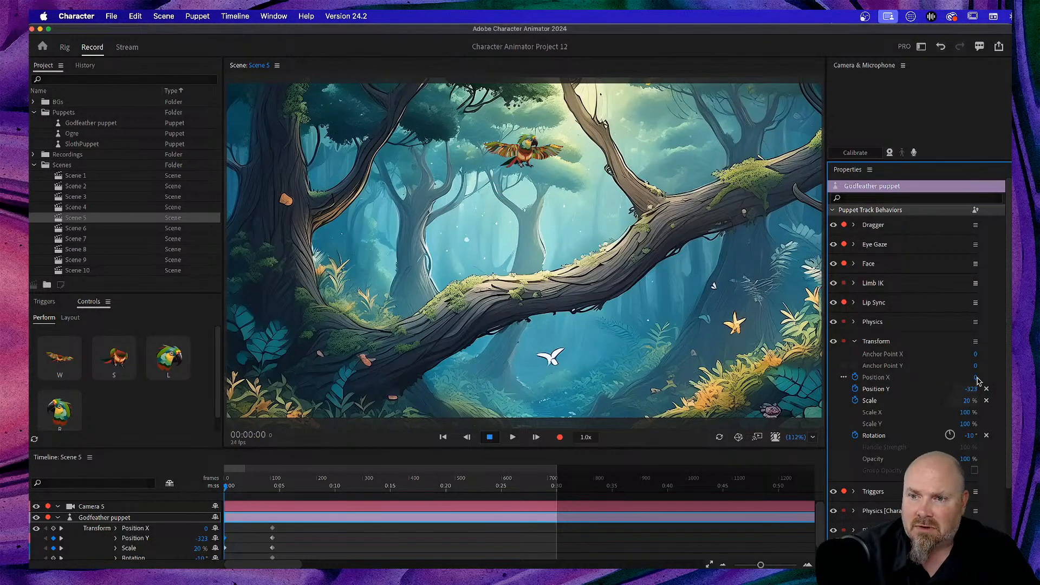
{"action": "left_click_drag", "start_coordinate": [975, 379], "coordinate": [997, 381]}
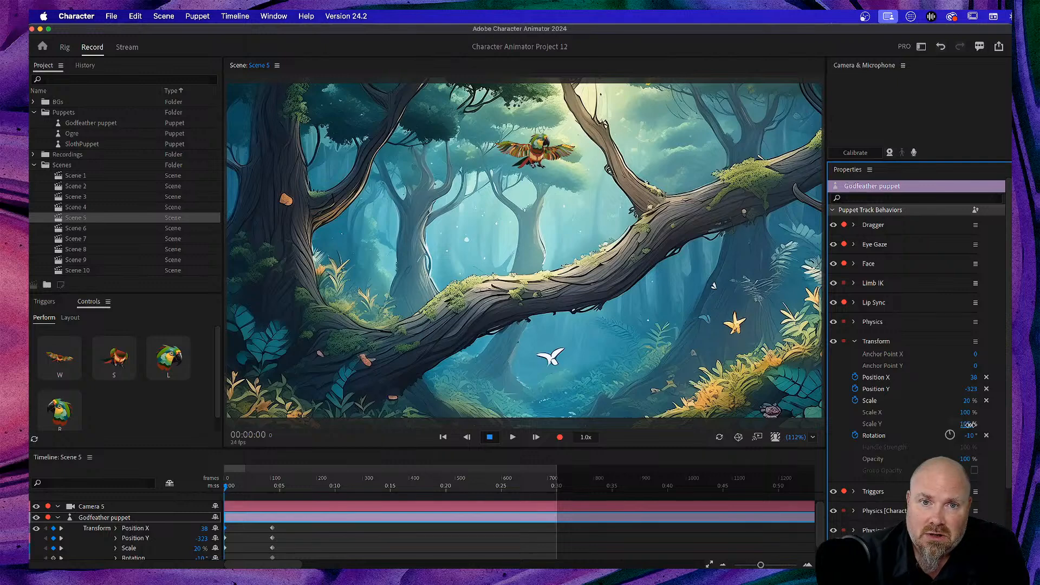
{"action": "left_click_drag", "start_coordinate": [964, 425], "coordinate": [986, 428]}
{"action": "left_click", "coordinate": [987, 425]}
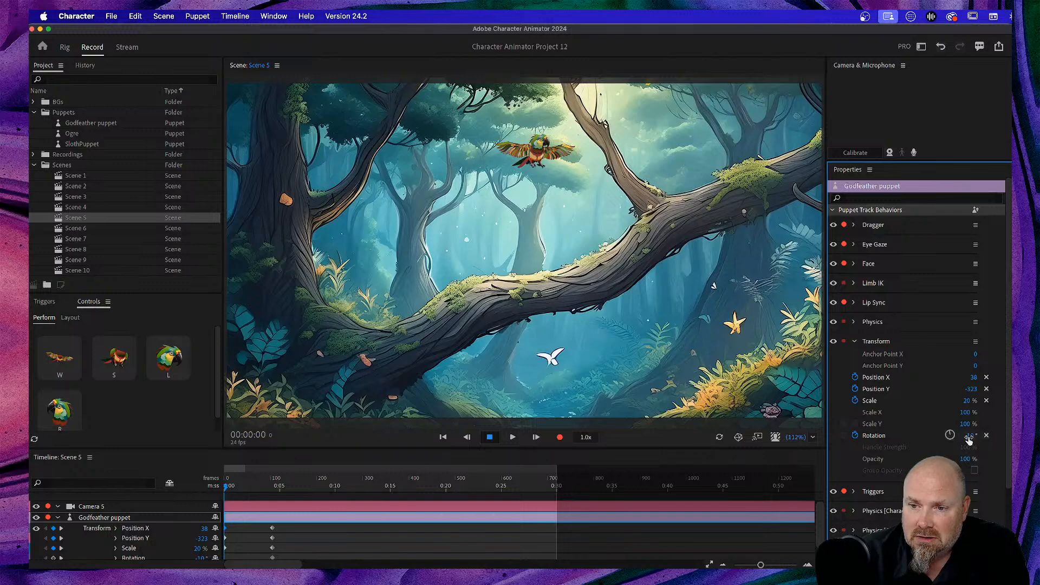
Set the starting Rotation to 14°, Position X to 41 and Position Y to -641, and play back the puppet's fly-in
{"action": "left_click_drag", "start_coordinate": [973, 437], "coordinate": [984, 436]}
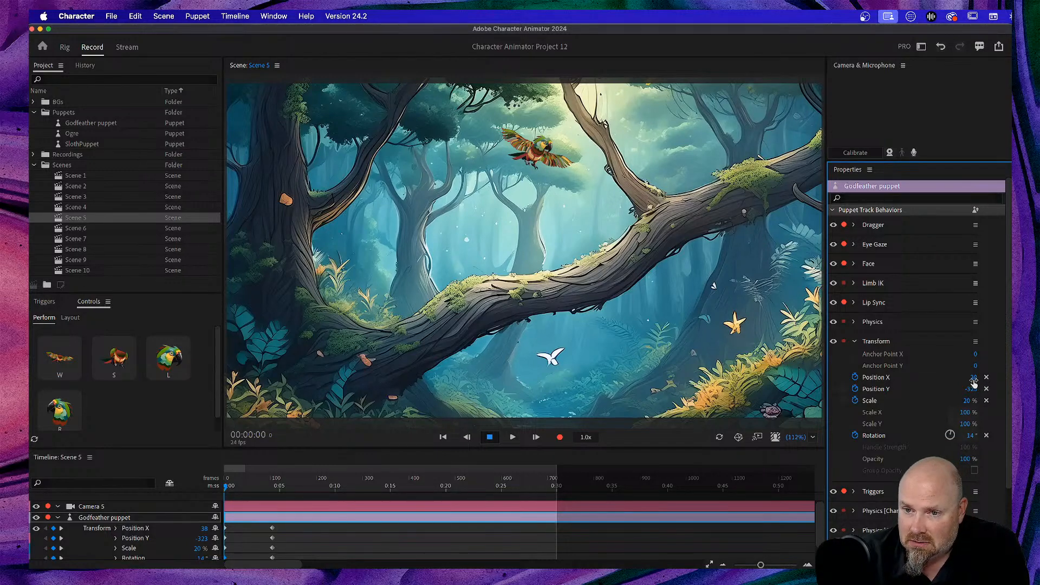
{"action": "left_click_drag", "start_coordinate": [973, 379], "coordinate": [976, 380]}
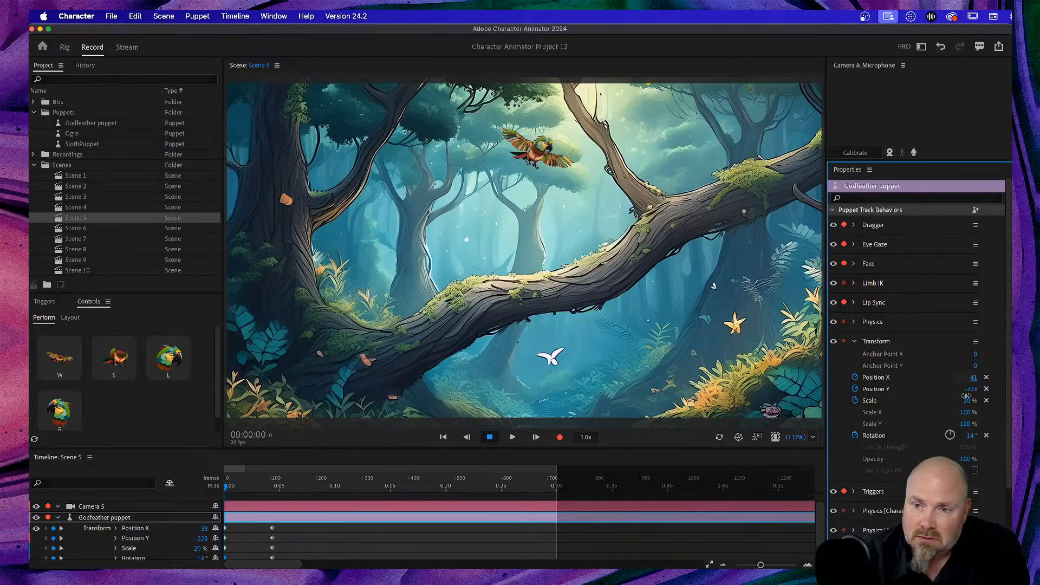
{"action": "left_click_drag", "start_coordinate": [972, 389], "coordinate": [803, 390]}
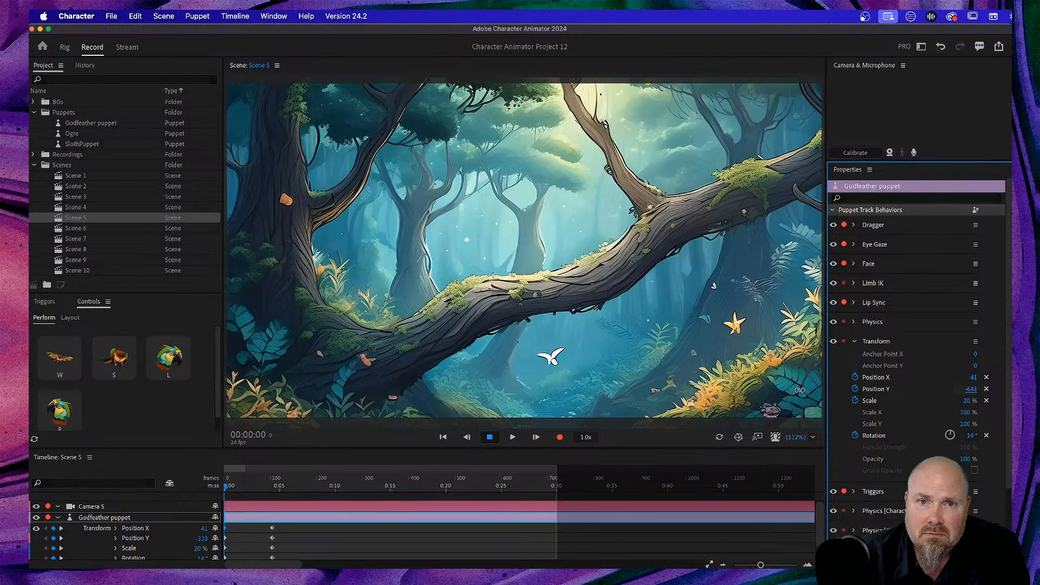
{"action": "left_click_drag", "start_coordinate": [801, 390], "coordinate": [800, 390]}
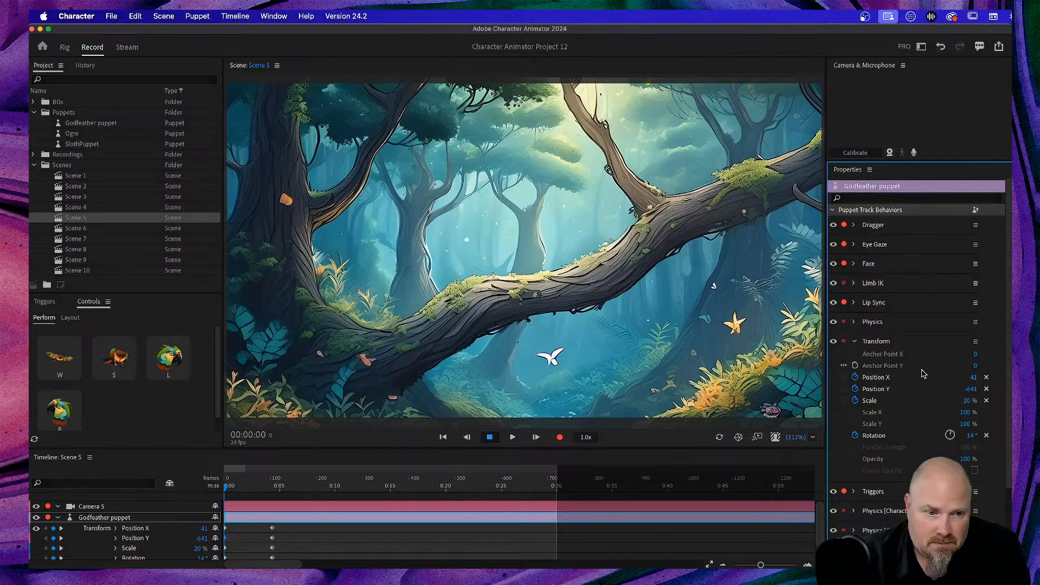
{"action": "key", "text": "space"}
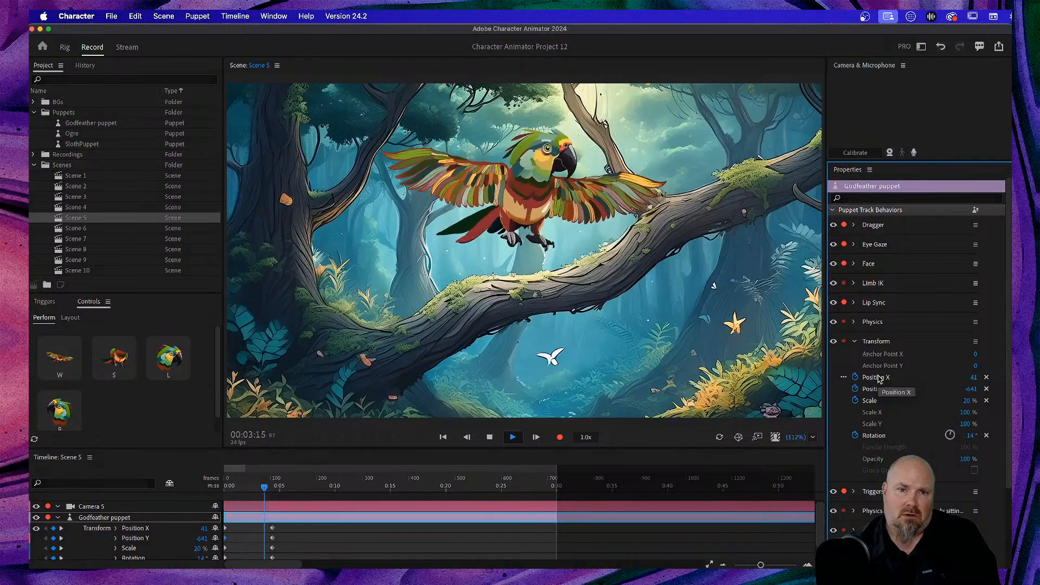
{"action": "key", "text": "space"}
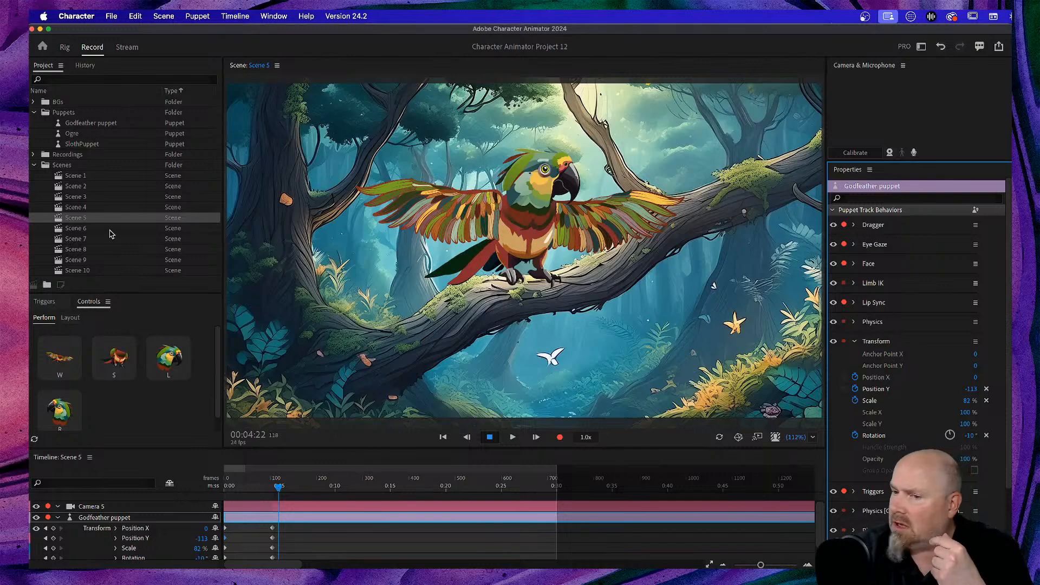
Open Scene 2 and apply easing to the Godfeather puppet's second keyframes for Position X, Position Y, Scale and Rotation
{"action": "double_click", "coordinate": [81, 187]}
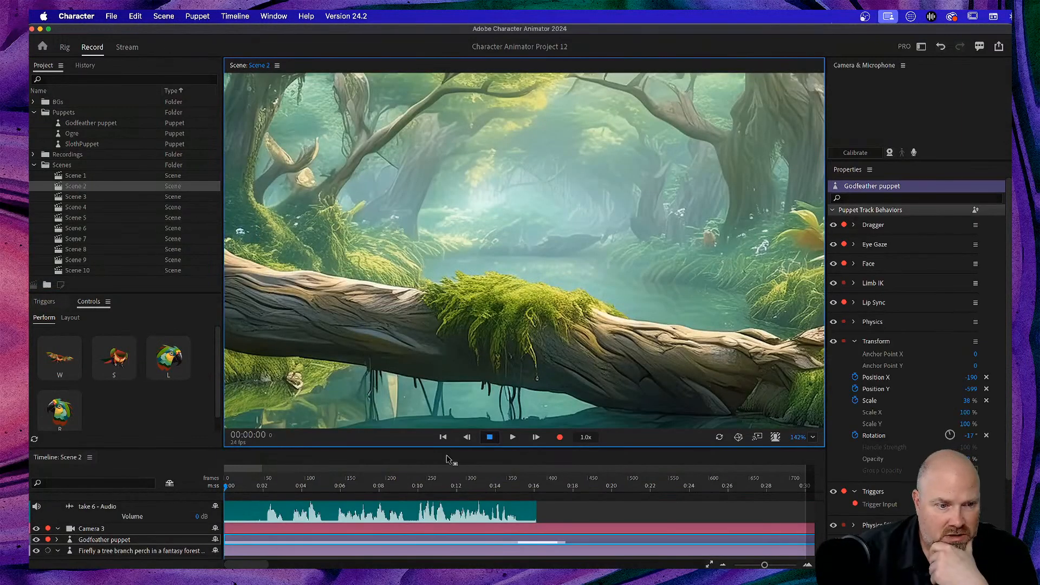
{"action": "left_click", "coordinate": [449, 460]}
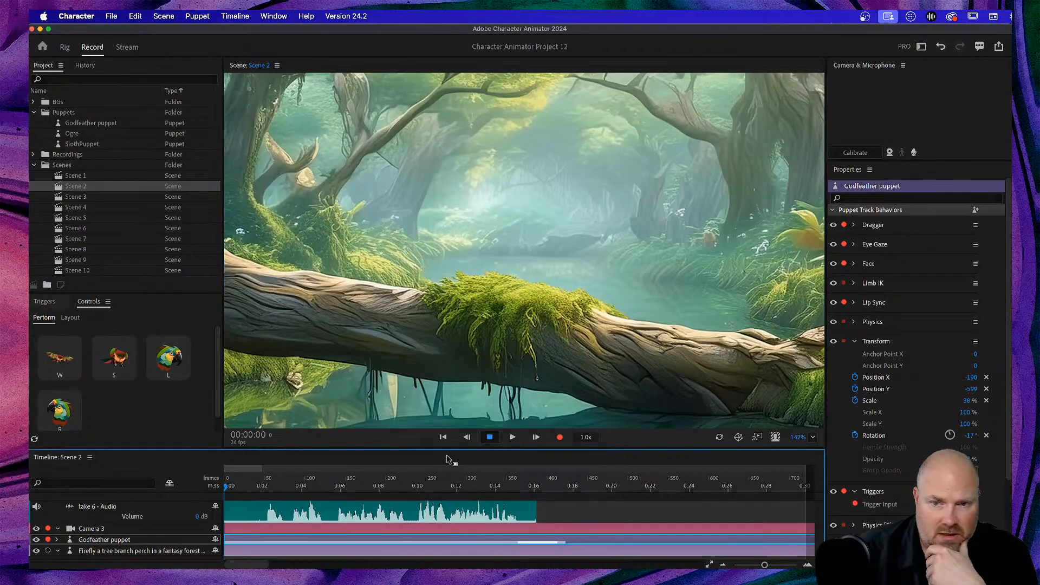
{"action": "left_click", "coordinate": [57, 541]}
{"action": "scroll", "coordinate": [413, 528], "scroll_direction": "down", "scroll_amount": 3}
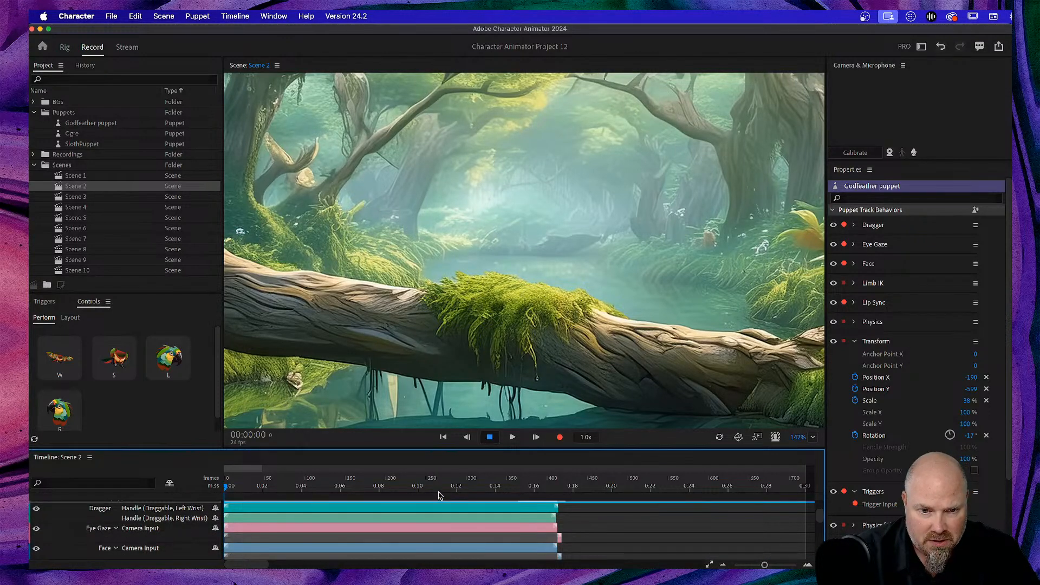
{"action": "left_click_drag", "start_coordinate": [448, 449], "coordinate": [447, 273]}
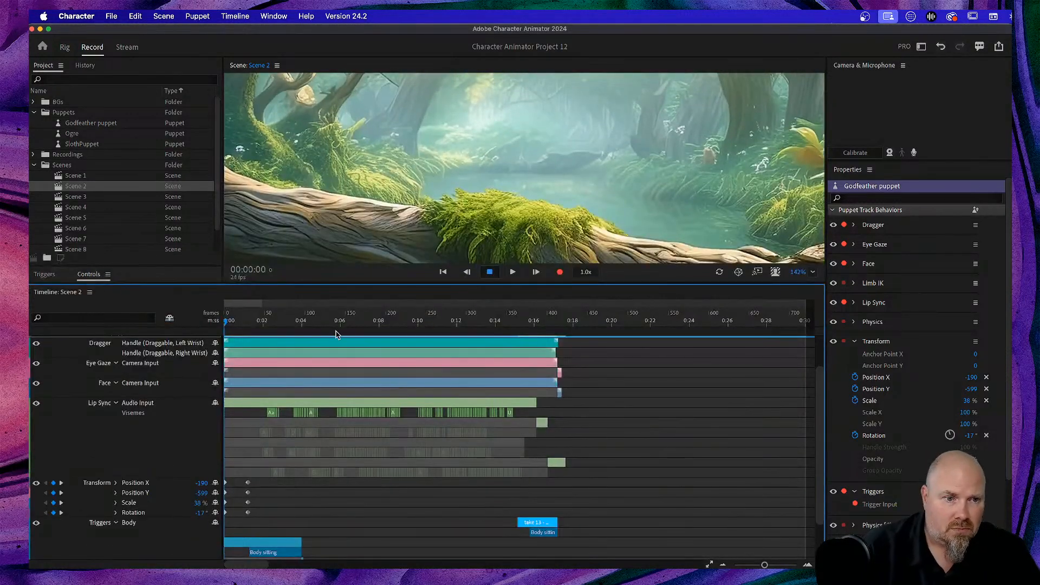
{"action": "left_click_drag", "start_coordinate": [263, 484], "coordinate": [243, 531]}
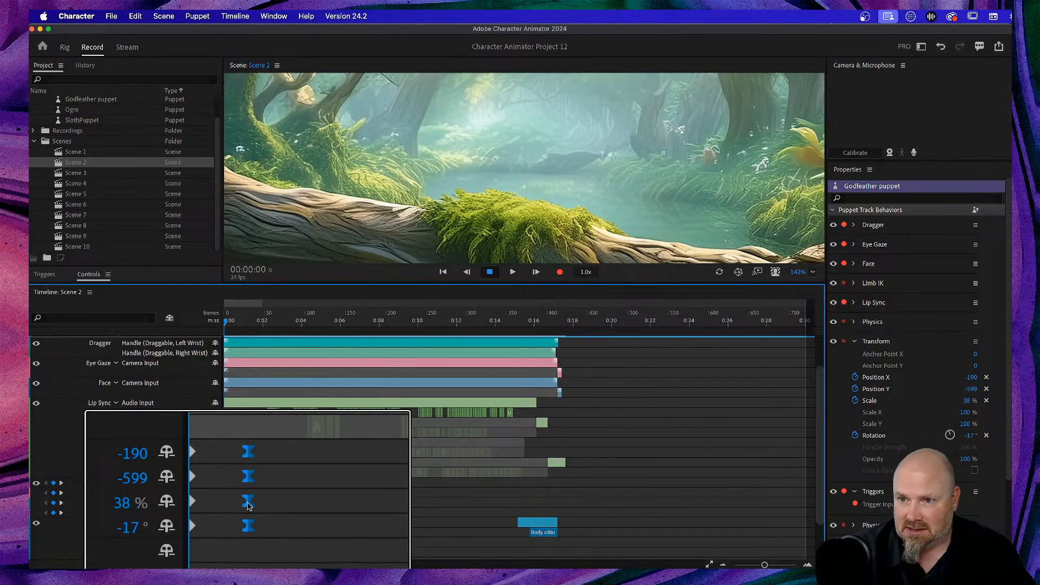
{"action": "left_click", "coordinate": [297, 503]}
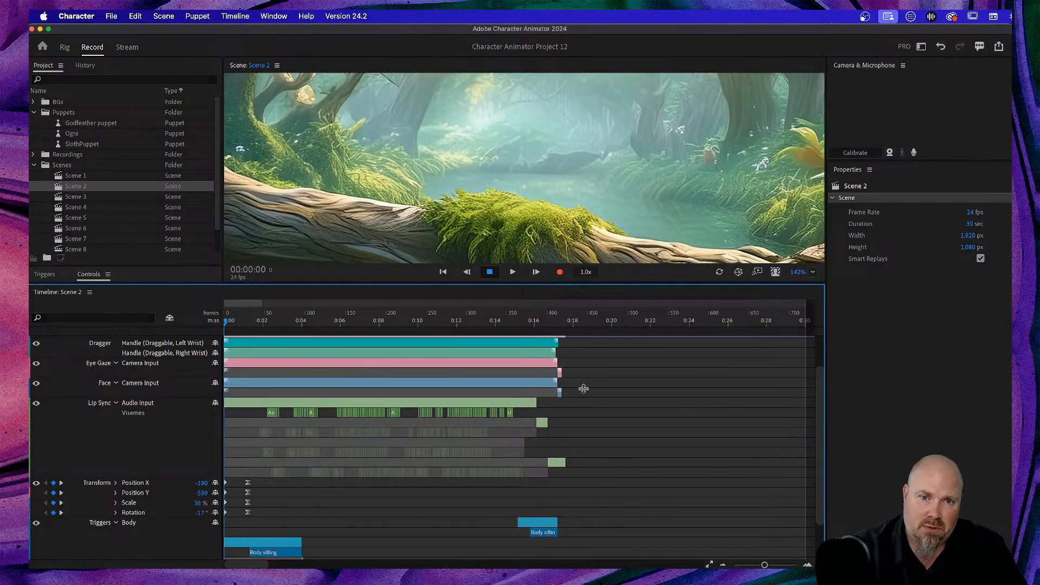
Shrink the timeline area again and fit the whole Scene 2 frame in the scene view
{"action": "left_click_drag", "start_coordinate": [670, 286], "coordinate": [681, 467]}
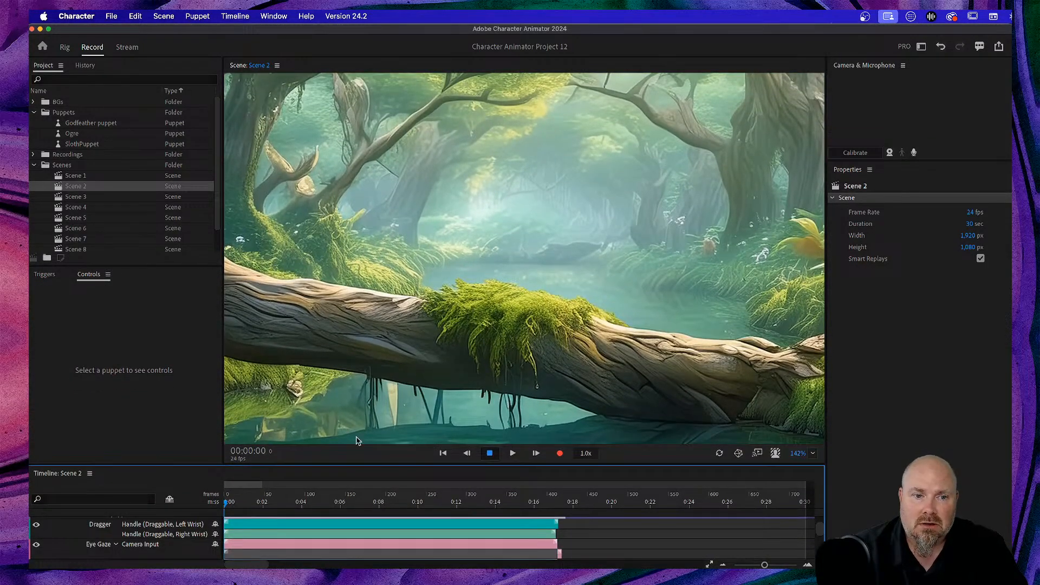
{"action": "left_click", "coordinate": [816, 457]}
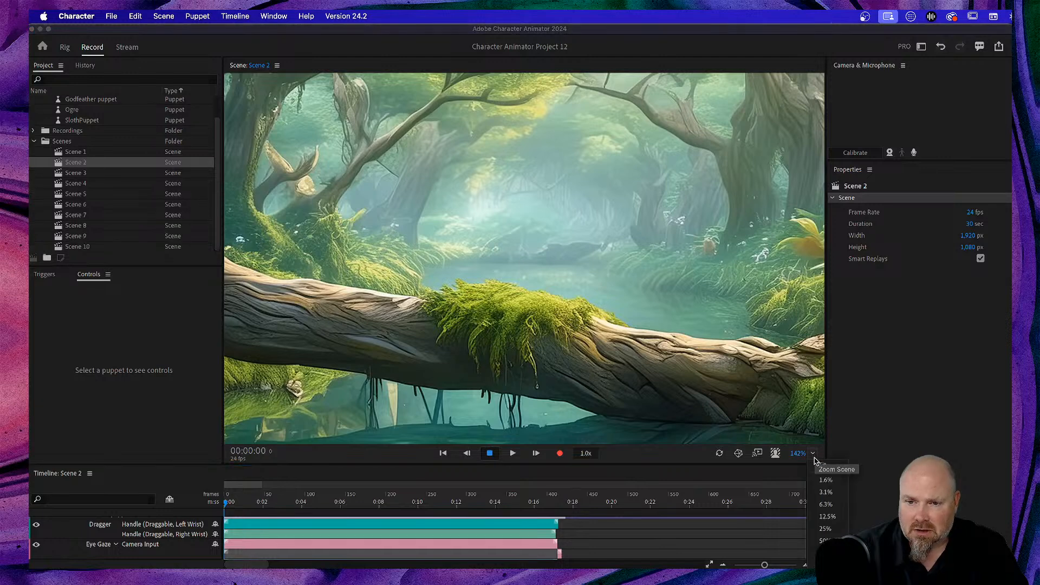
{"action": "left_click", "coordinate": [832, 468]}
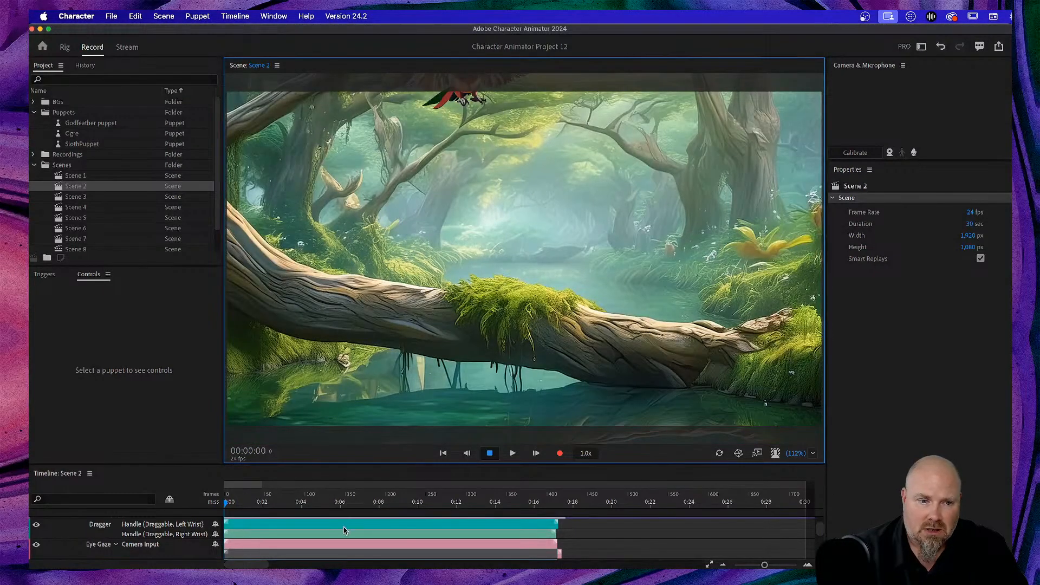
{"action": "scroll", "coordinate": [347, 513], "scroll_direction": "down", "scroll_amount": 1}
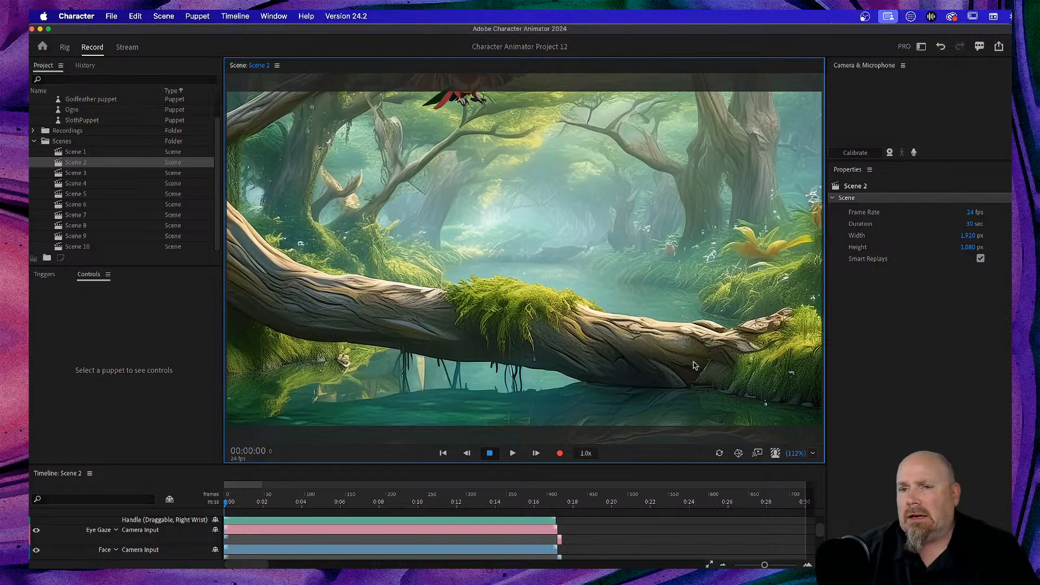
{"action": "scroll", "coordinate": [166, 535], "scroll_direction": "up", "scroll_amount": 3}
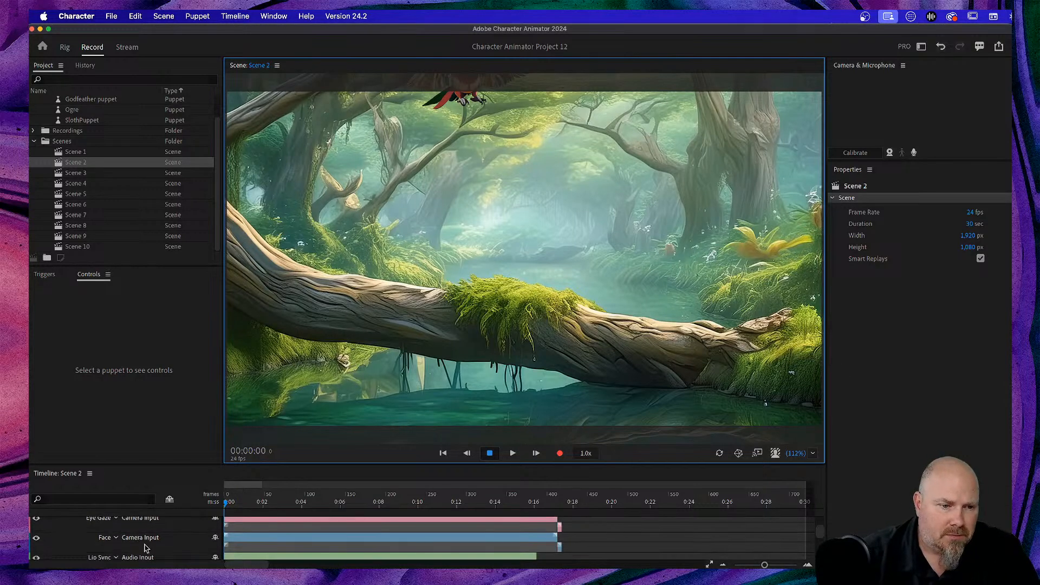
{"action": "scroll", "coordinate": [168, 537], "scroll_direction": "up", "scroll_amount": 1}
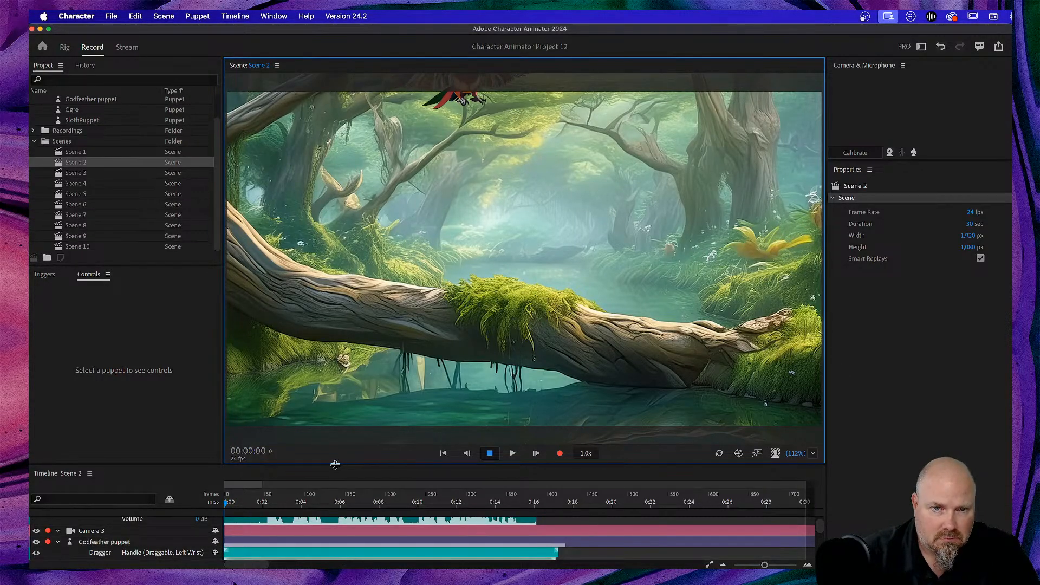
{"action": "left_click_drag", "start_coordinate": [336, 463], "coordinate": [339, 454]}
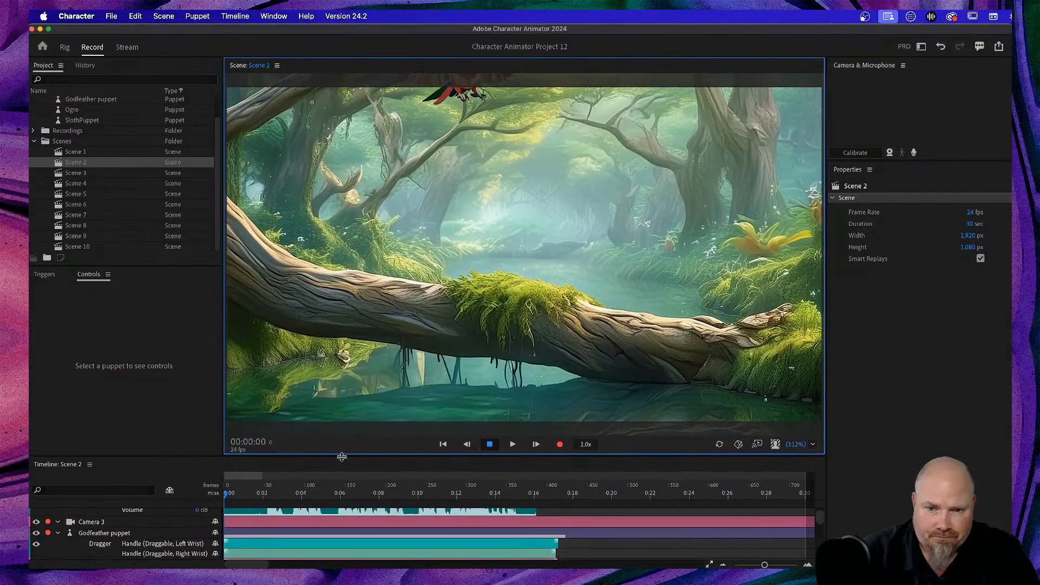
{"action": "left_click", "coordinate": [813, 445]}
{"action": "left_click", "coordinate": [819, 456]}
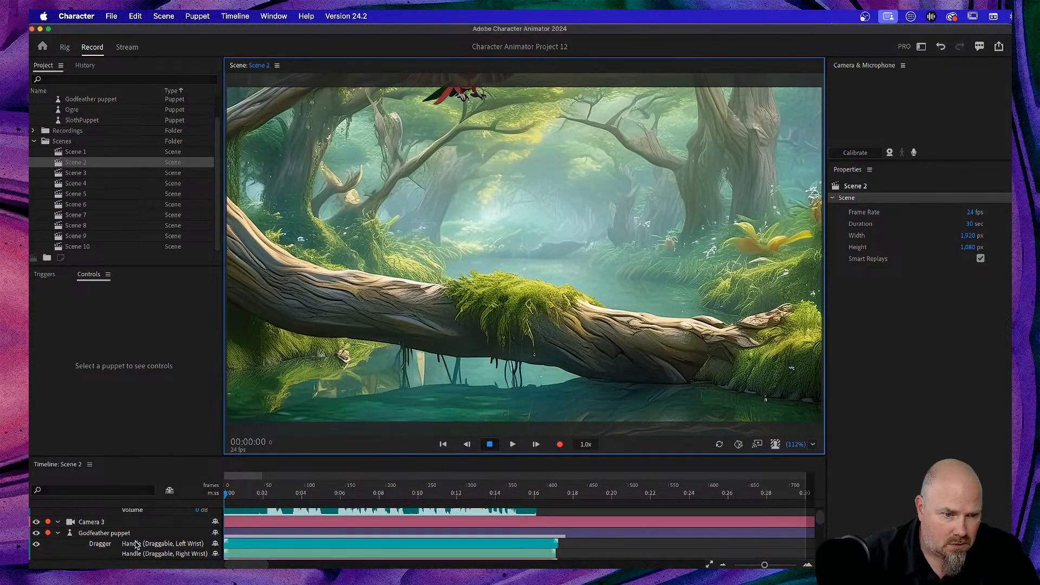
Set the Godfeather puppet's Position Y keyframe at 00:00:00 in Scene 2 to -674
{"action": "scroll", "coordinate": [136, 543], "scroll_direction": "down", "scroll_amount": 6}
{"action": "scroll", "coordinate": [135, 545], "scroll_direction": "down", "scroll_amount": 6}
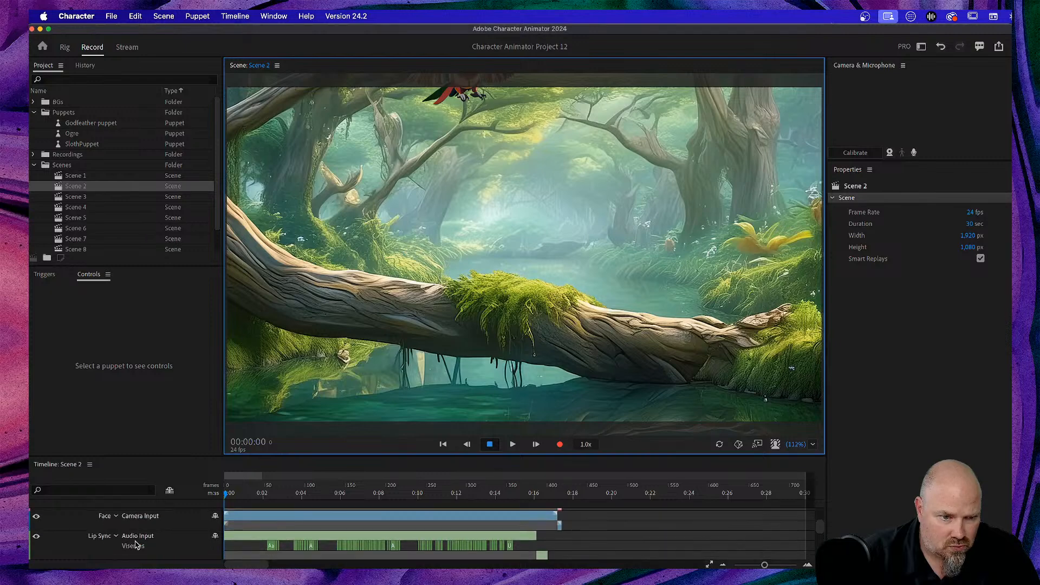
{"action": "scroll", "coordinate": [136, 545], "scroll_direction": "up", "scroll_amount": 4}
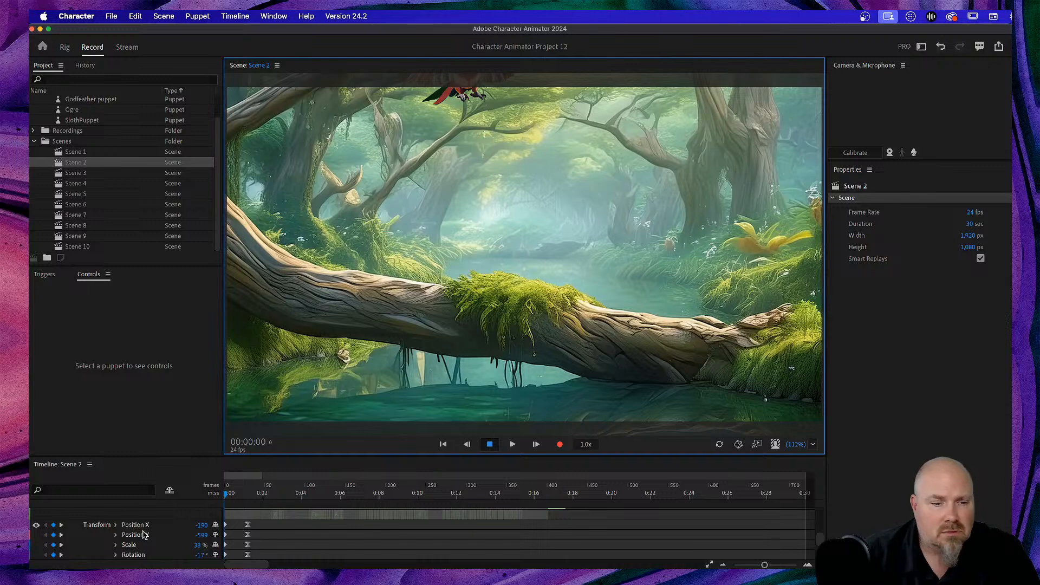
{"action": "left_click", "coordinate": [140, 537]}
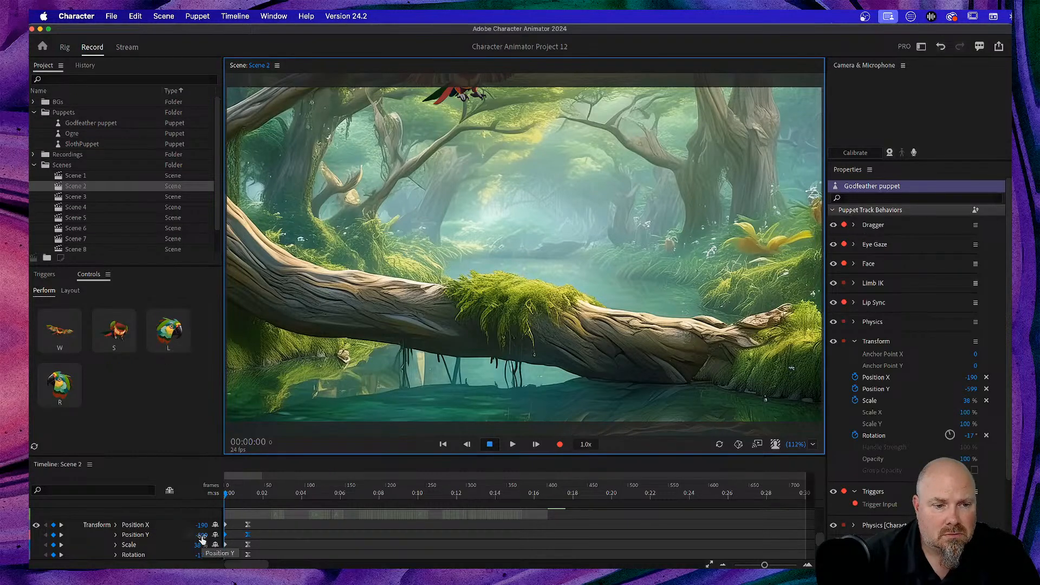
{"action": "left_click_drag", "start_coordinate": [201, 536], "coordinate": [159, 535]}
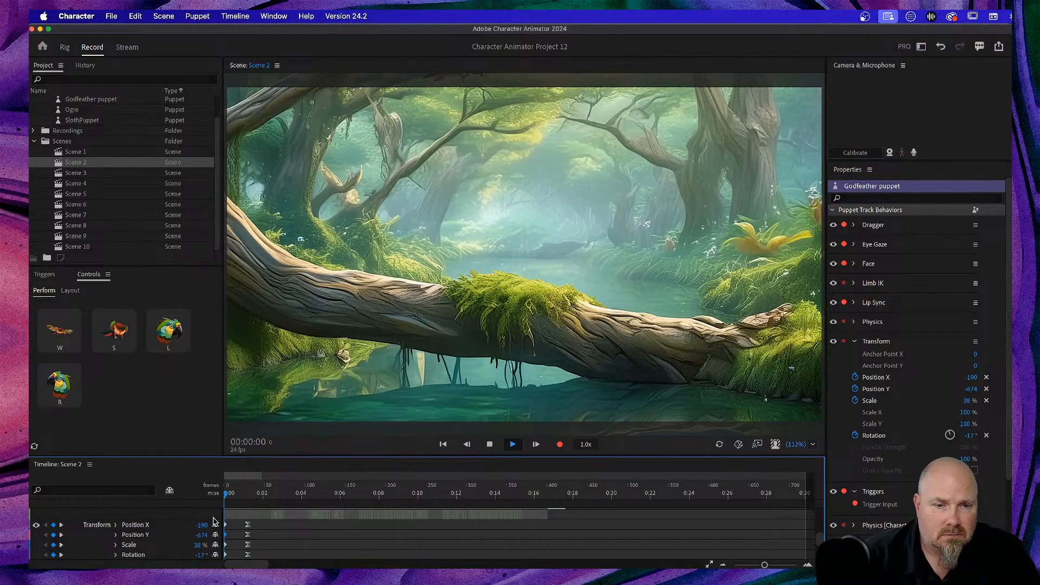
Play the opening of Scene 2 twice from 00:00:00 to check the puppet's eased landing on the log
{"action": "key", "text": "space"}
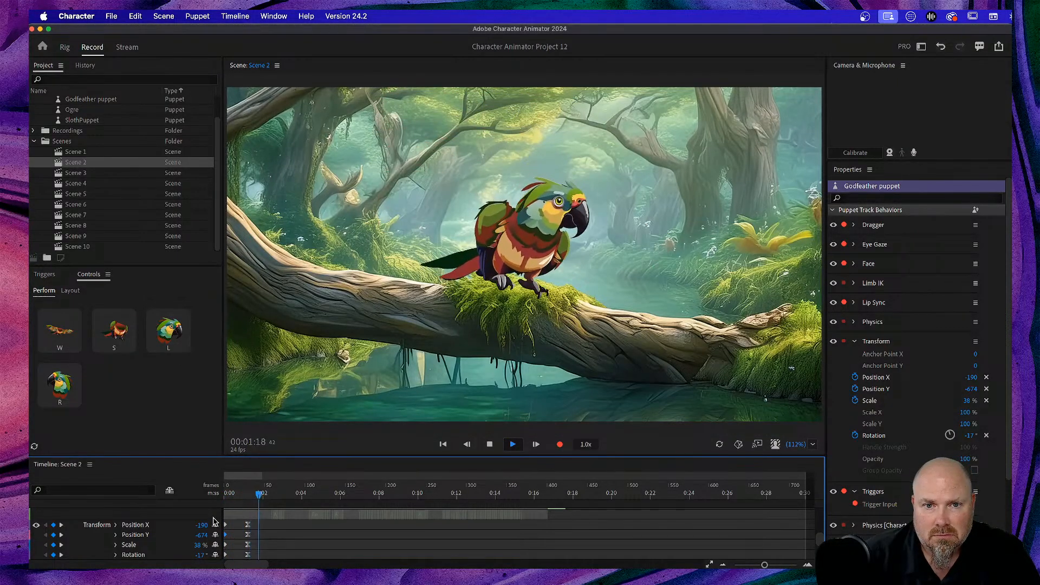
{"action": "key", "text": "space"}
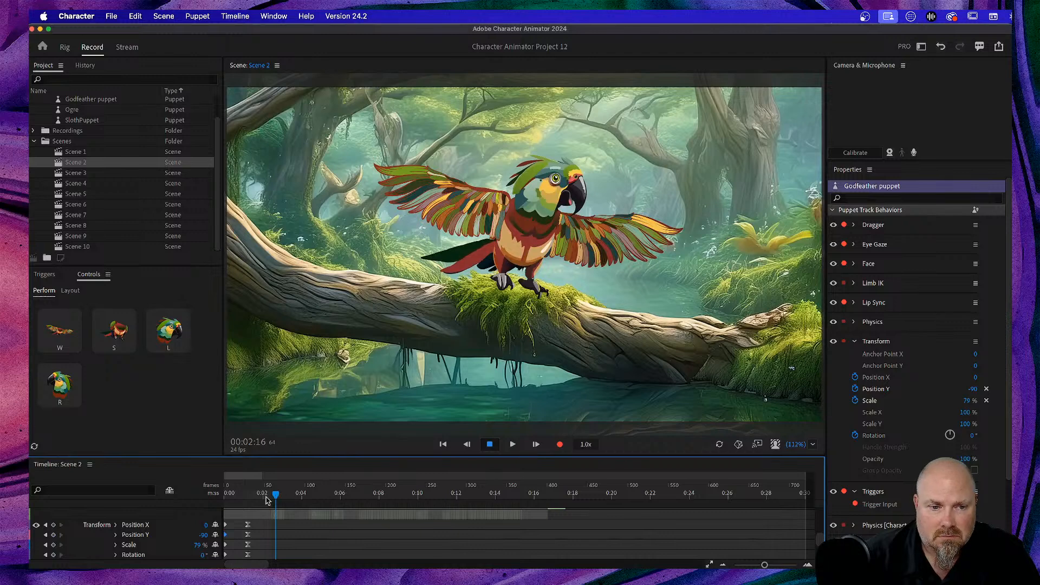
{"action": "left_click_drag", "start_coordinate": [276, 497], "coordinate": [217, 502]}
{"action": "key", "text": "space"}
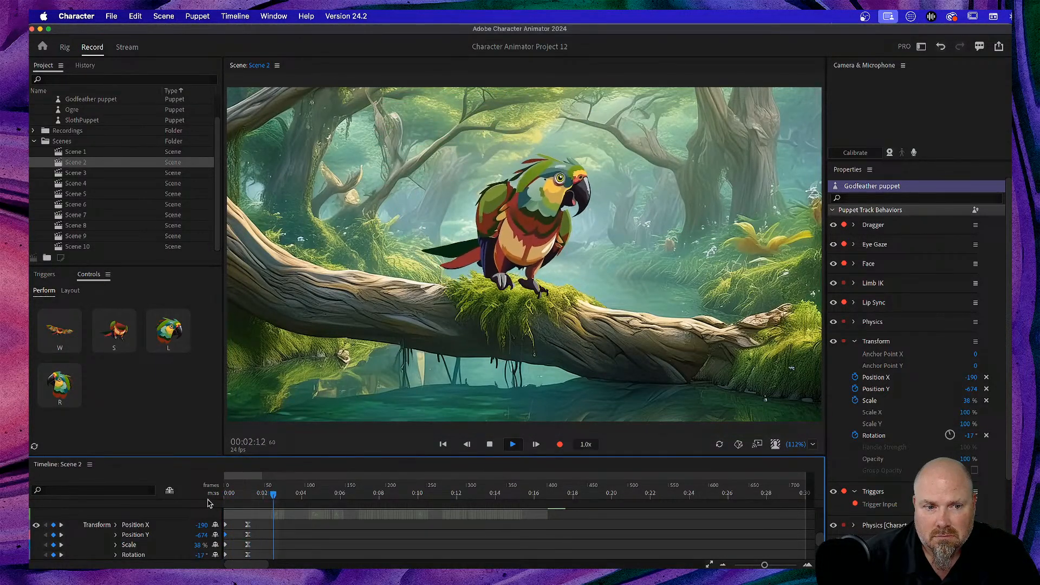
Stop the Scene 2 playback, return it to 00:00:00 and look through the project's other scenes
{"action": "key", "text": "space"}
{"action": "left_click_drag", "start_coordinate": [276, 495], "coordinate": [206, 504]}
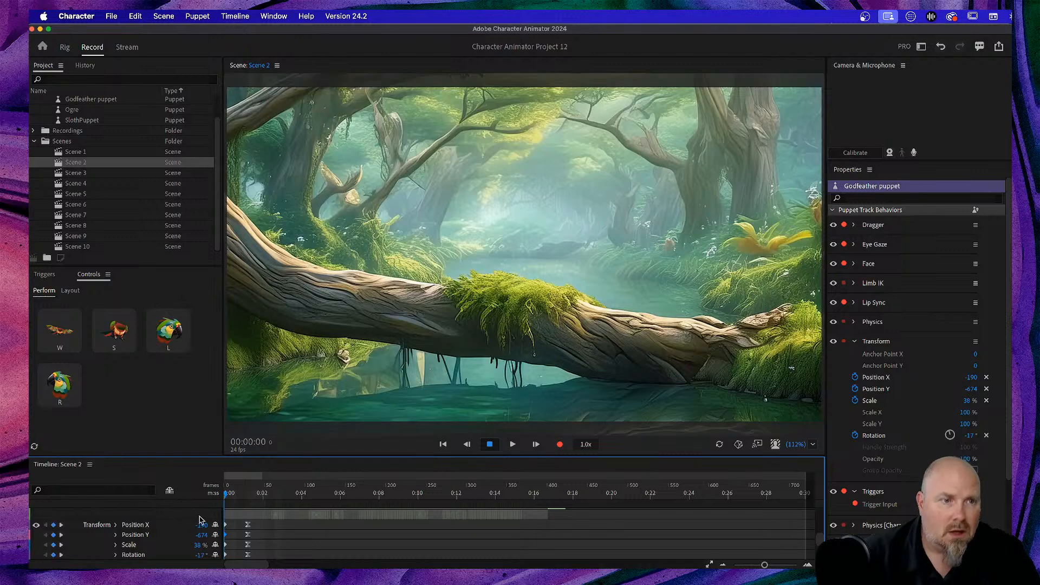
{"action": "double_click", "coordinate": [76, 194]}
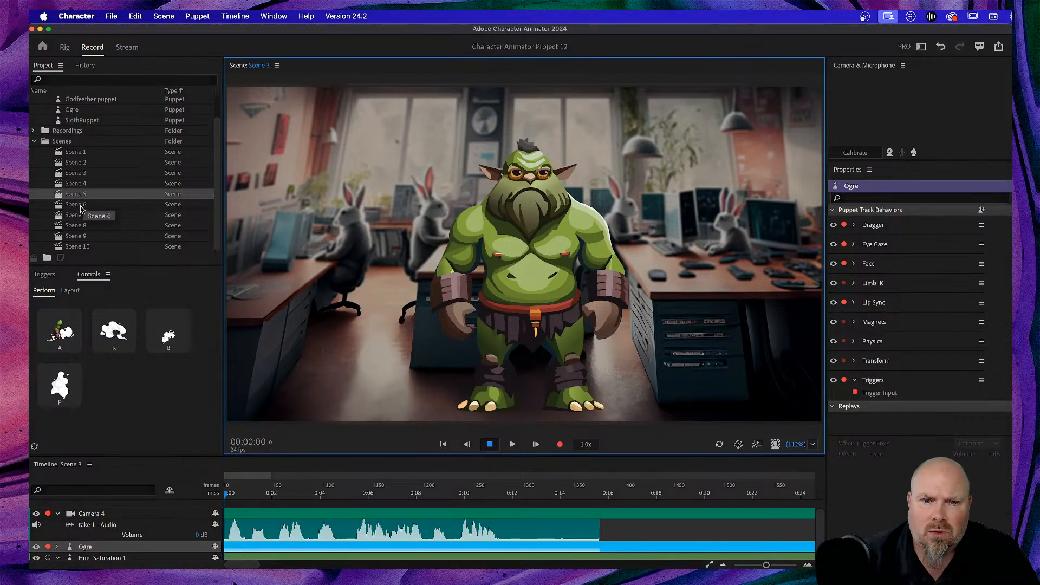
{"action": "left_click", "coordinate": [81, 208]}
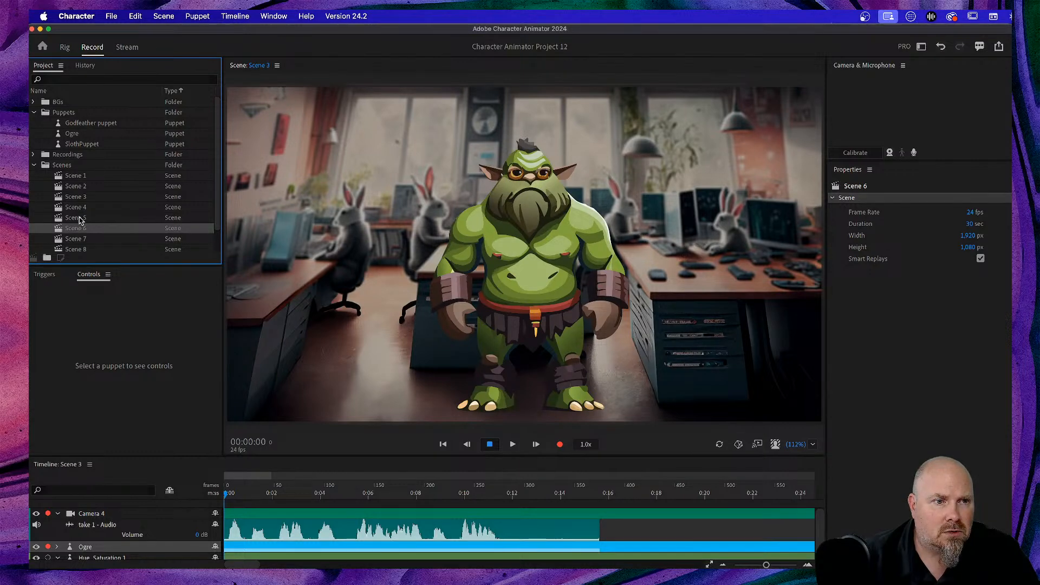
{"action": "double_click", "coordinate": [79, 220]}
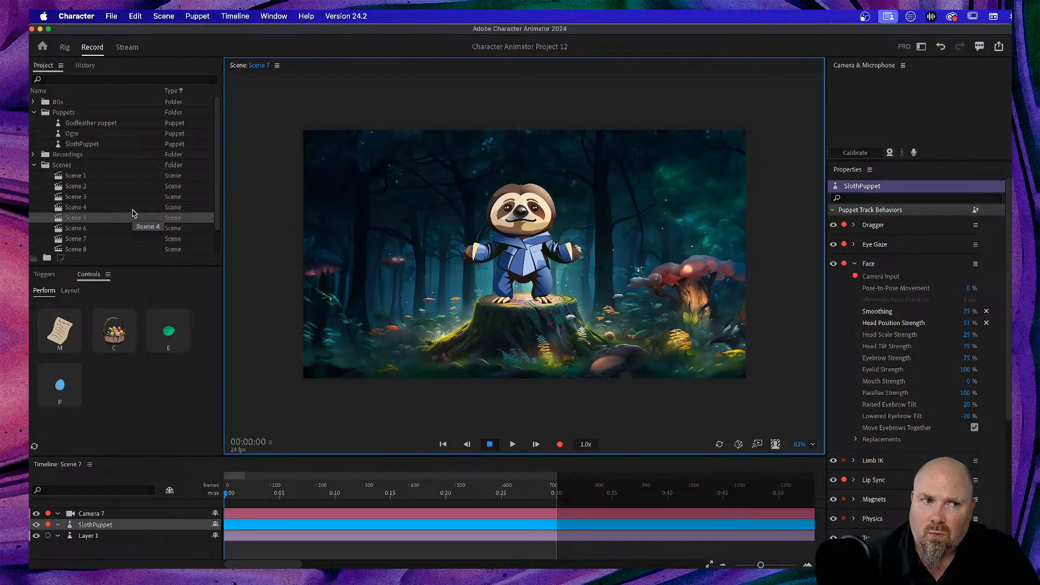
Enlarge the project list to show scenes 1 through 10, and open Scene 5
{"action": "left_click_drag", "start_coordinate": [128, 264], "coordinate": [128, 316]}
{"action": "left_click", "coordinate": [86, 271]}
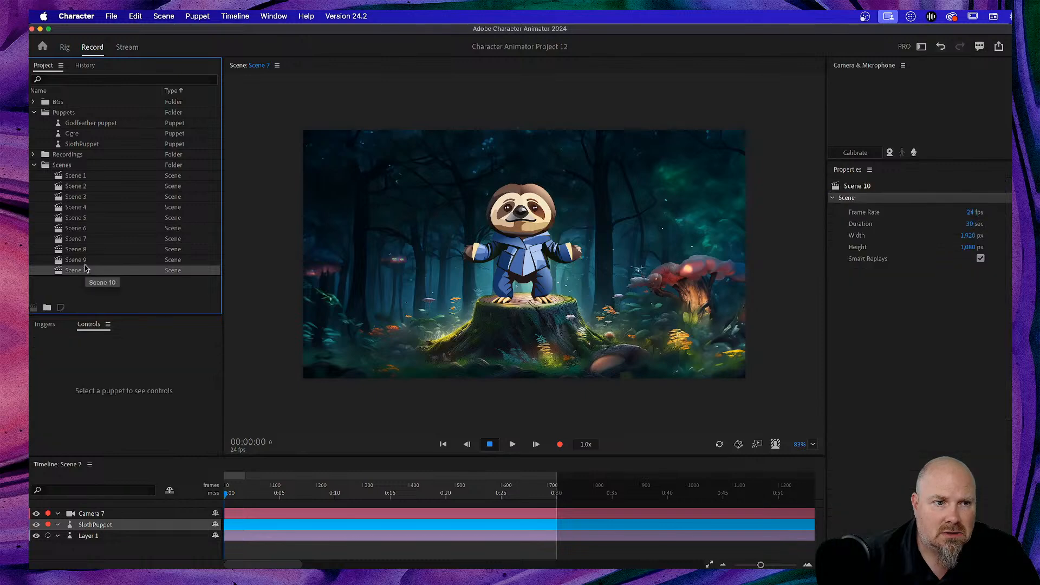
{"action": "double_click", "coordinate": [87, 219]}
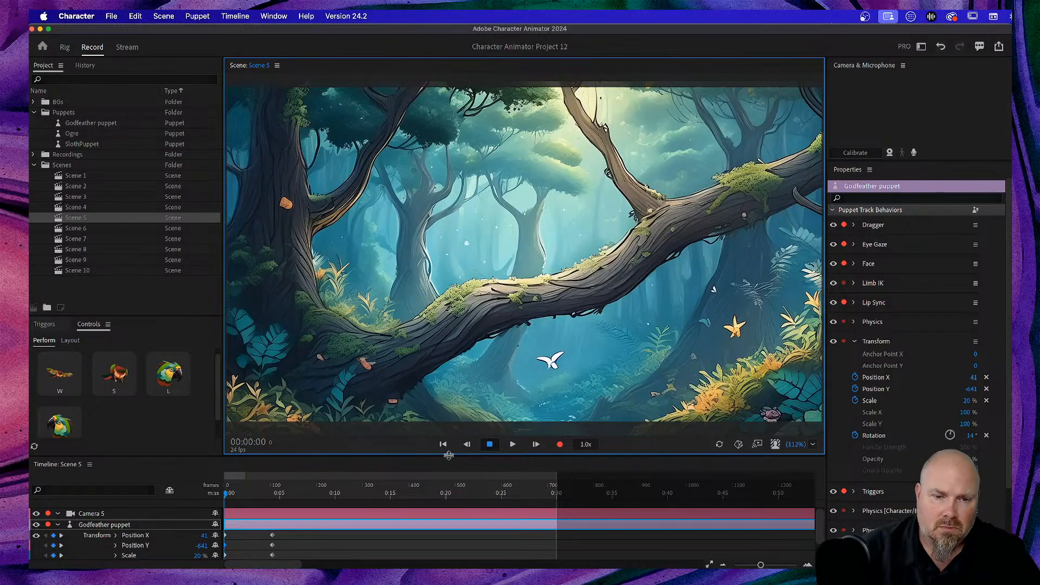
Apply easing to the Godfeather puppet's second keyframes for Position X, Position Y, Scale and Rotation in Scene 5
{"action": "left_click_drag", "start_coordinate": [452, 458], "coordinate": [454, 409]}
{"action": "left_click_drag", "start_coordinate": [282, 487], "coordinate": [264, 526]}
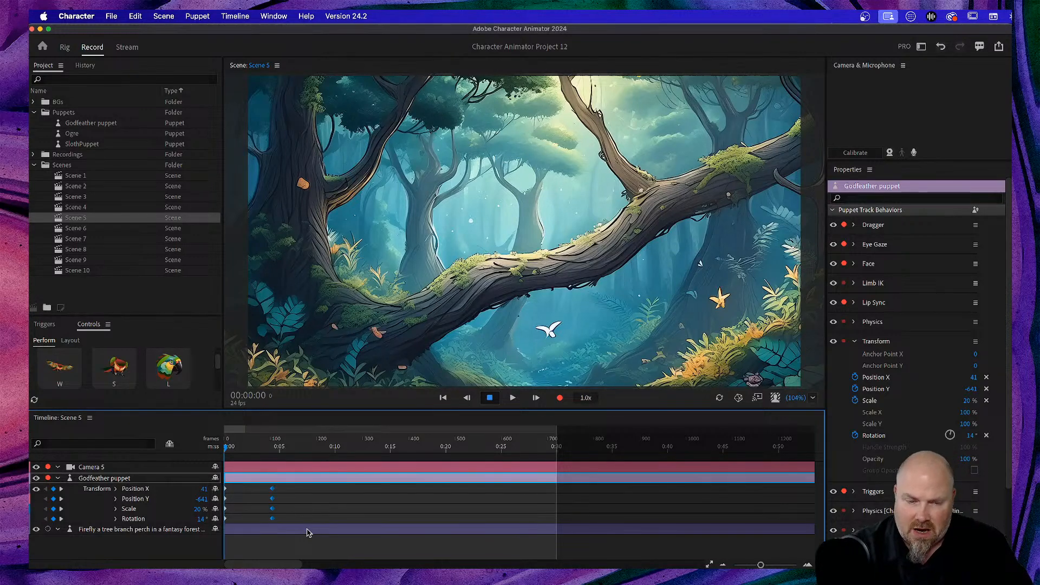
{"action": "key", "text": "F9"}
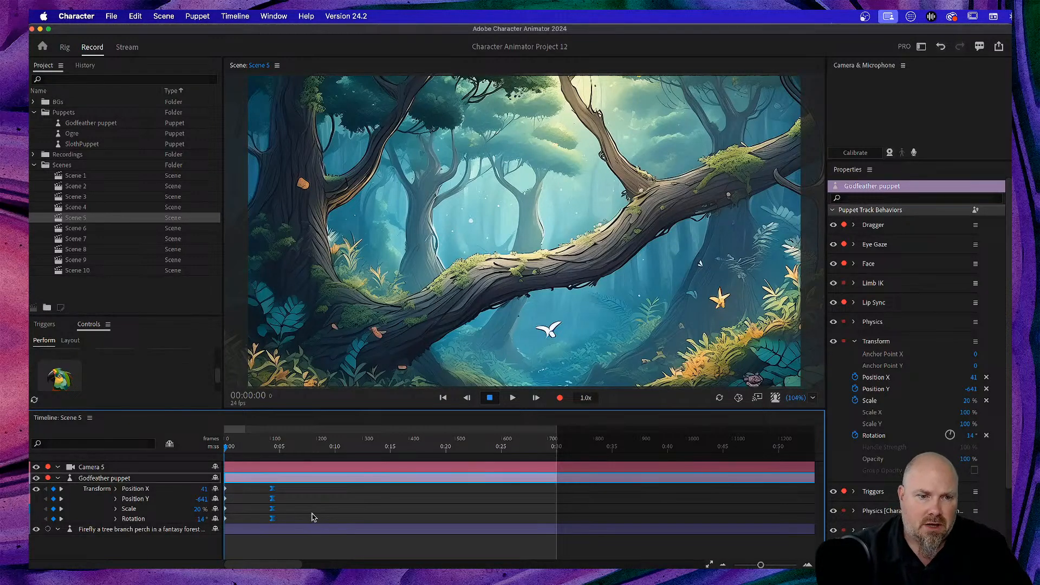
{"action": "left_click", "coordinate": [312, 517]}
Shrink the timeline area, select the Godfeather puppet track and play Scene 5's eased fly-in before returning to 00:00:00
{"action": "left_click_drag", "start_coordinate": [152, 410], "coordinate": [143, 438]}
{"action": "left_click", "coordinate": [118, 507]}
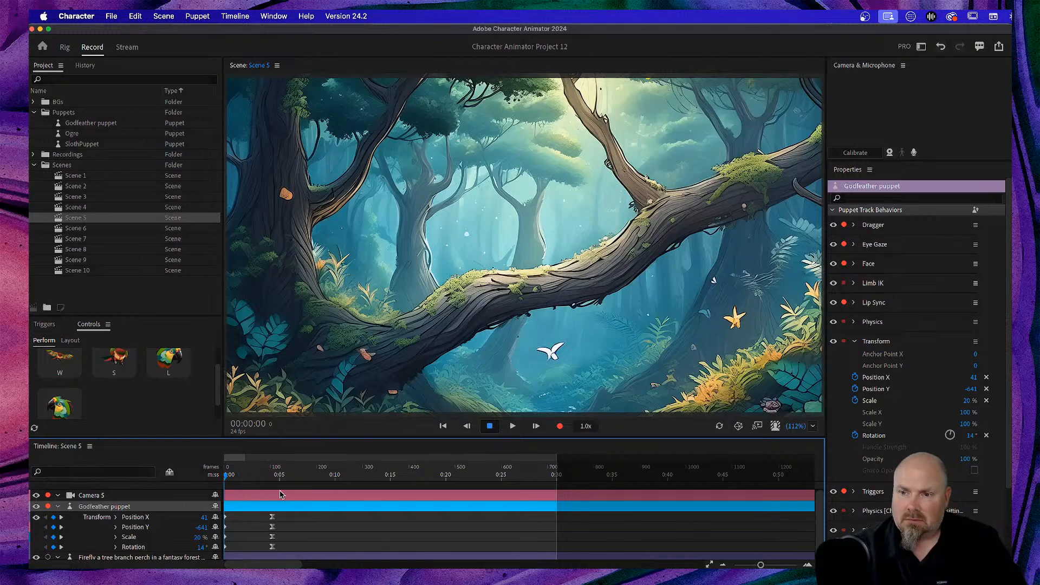
{"action": "key", "text": "space"}
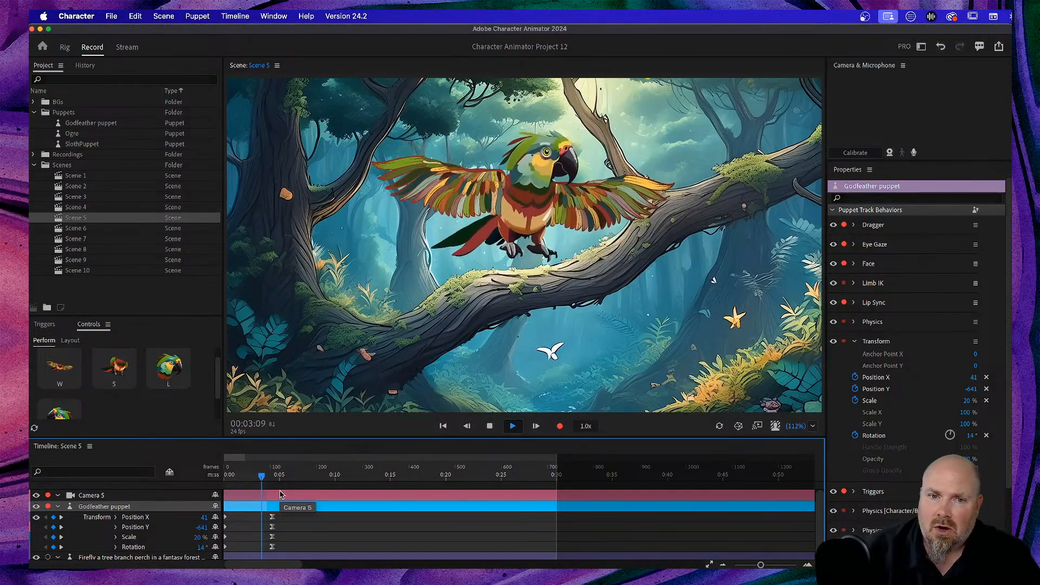
{"action": "key", "text": "space"}
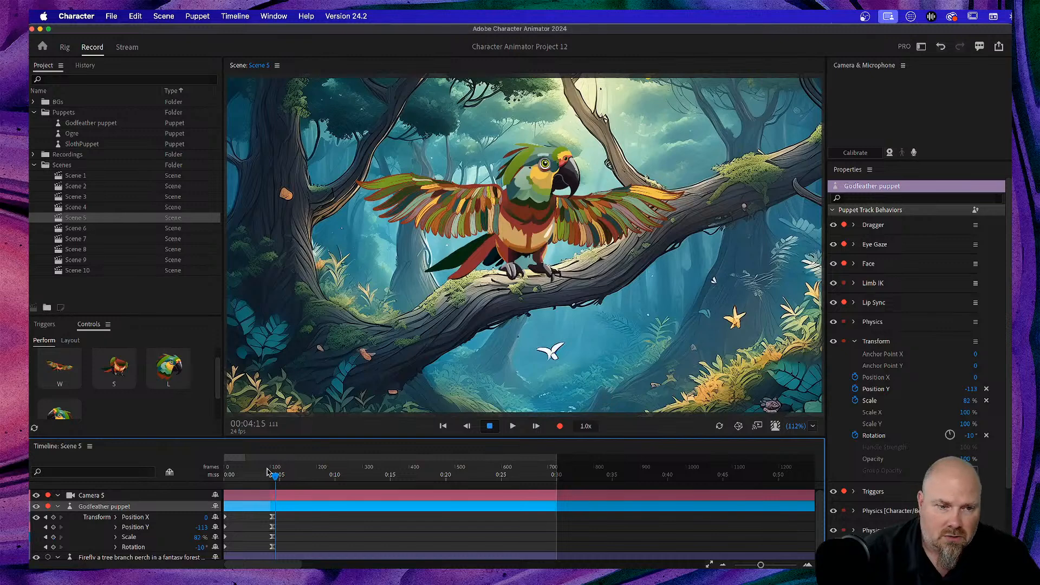
{"action": "key", "text": "Home"}
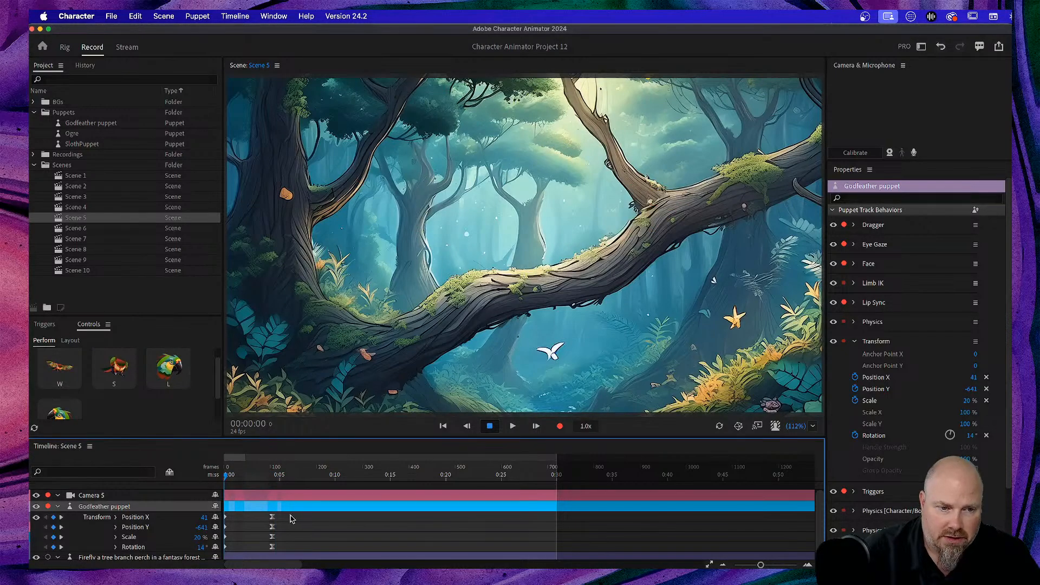
Move the puppet's first Position X, Position Y, Scale and Rotation keyframes to about 0:02 and play back the shortened fly-in
{"action": "left_click_drag", "start_coordinate": [284, 520], "coordinate": [219, 552]}
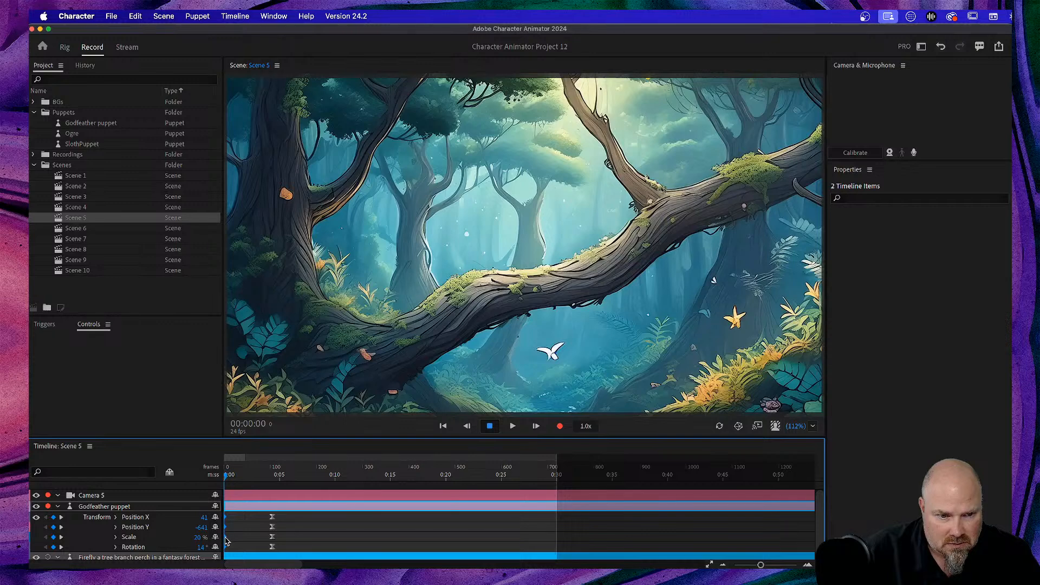
{"action": "left_click", "coordinate": [237, 536]}
{"action": "left_click_drag", "start_coordinate": [239, 519], "coordinate": [221, 552]}
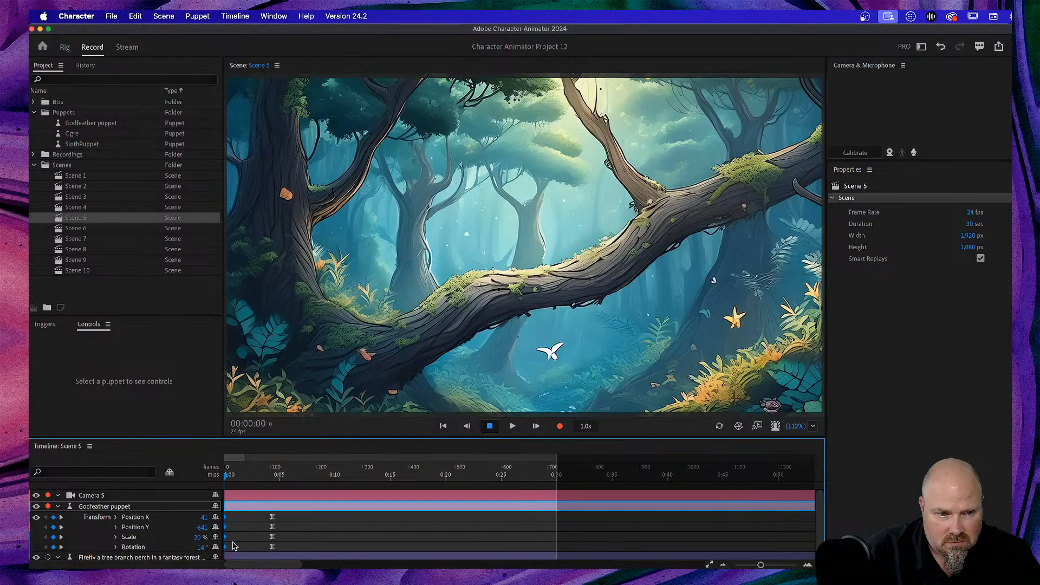
{"action": "left_click", "coordinate": [244, 530]}
{"action": "left_click_drag", "start_coordinate": [240, 515], "coordinate": [248, 538]}
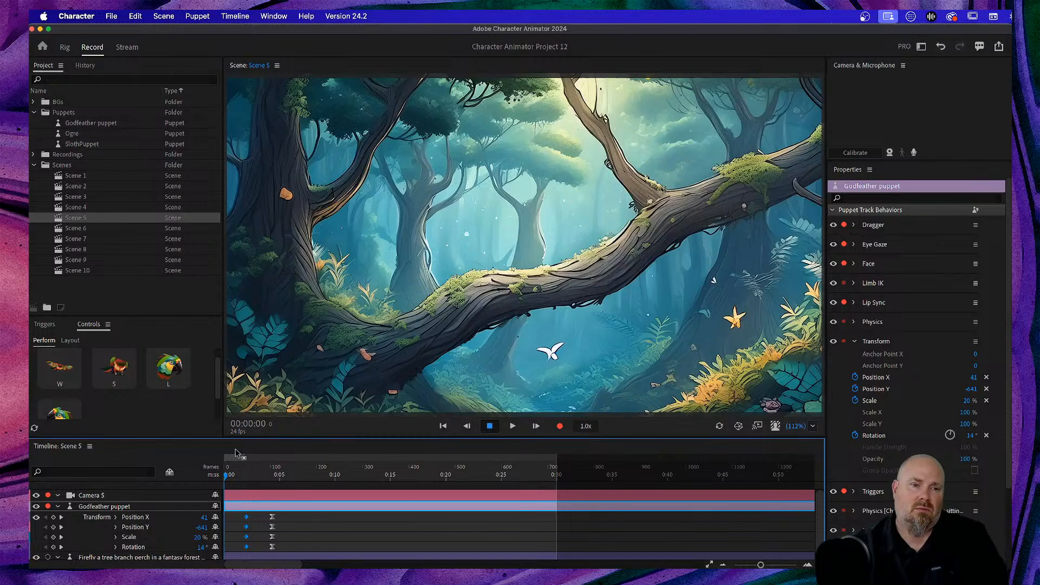
{"action": "key", "text": "space"}
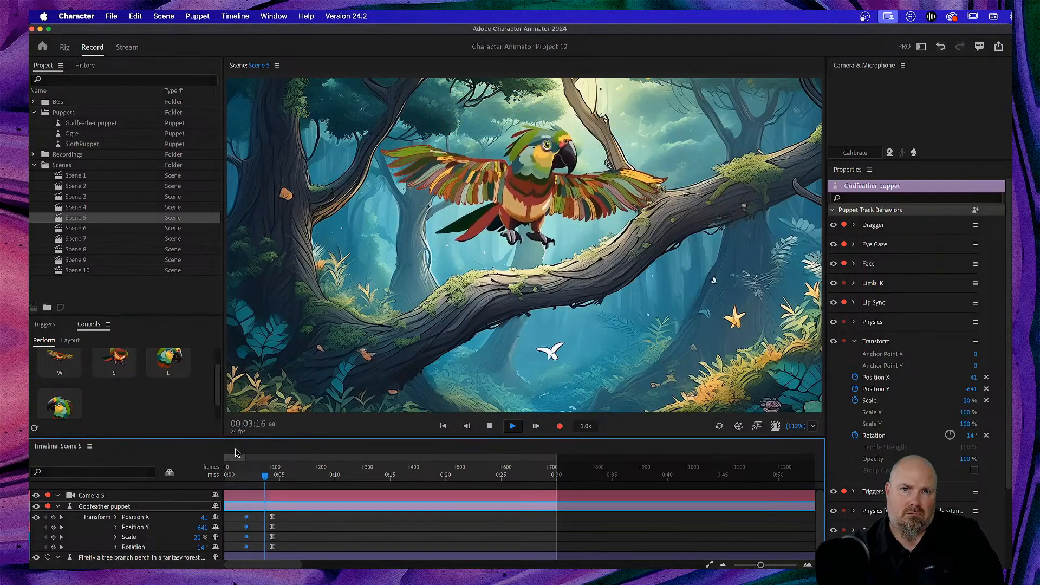
{"action": "key", "text": "space"}
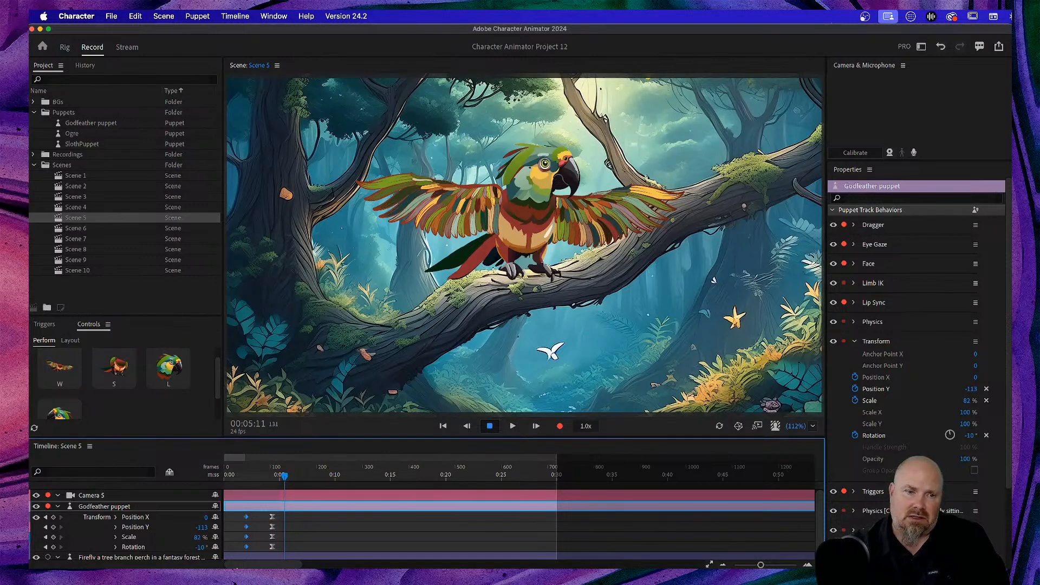
Remove the easing from the Godfeather puppet's second set of Transform keyframes in Scene 5
{"action": "left_click", "coordinate": [281, 520]}
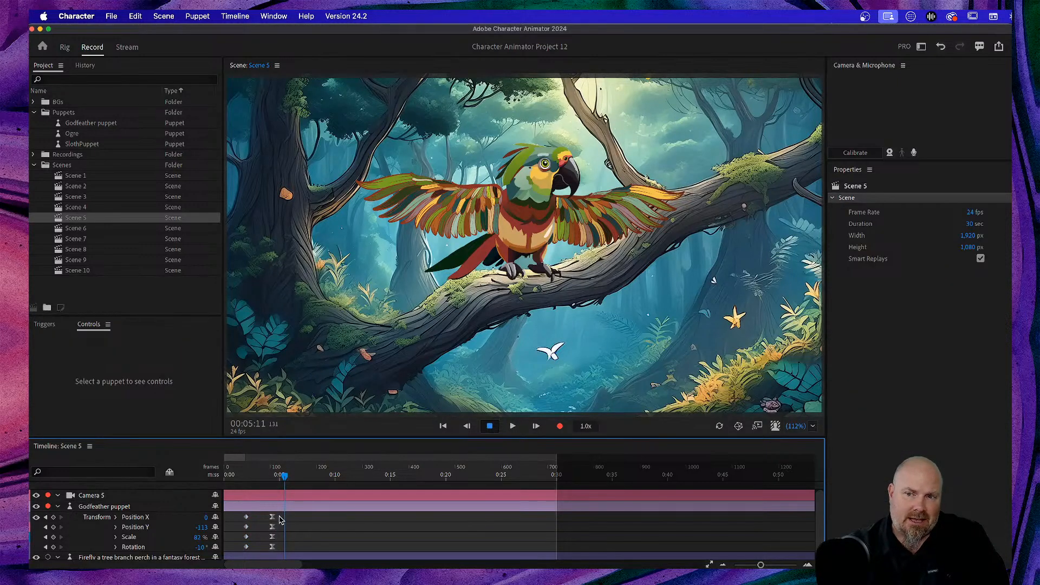
{"action": "left_click_drag", "start_coordinate": [279, 519], "coordinate": [260, 550]}
{"action": "right_click", "coordinate": [273, 539]}
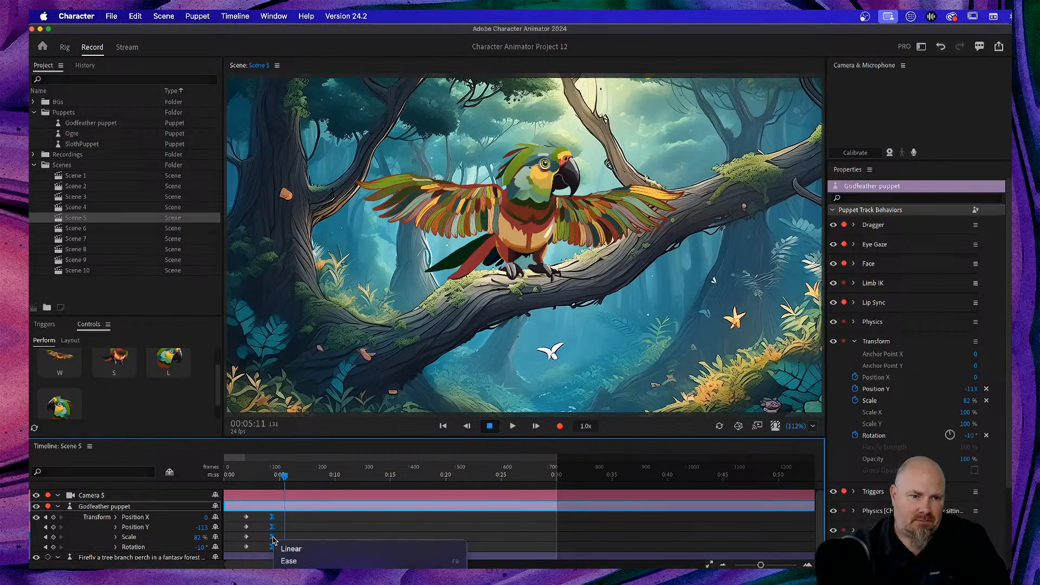
{"action": "left_click", "coordinate": [302, 561]}
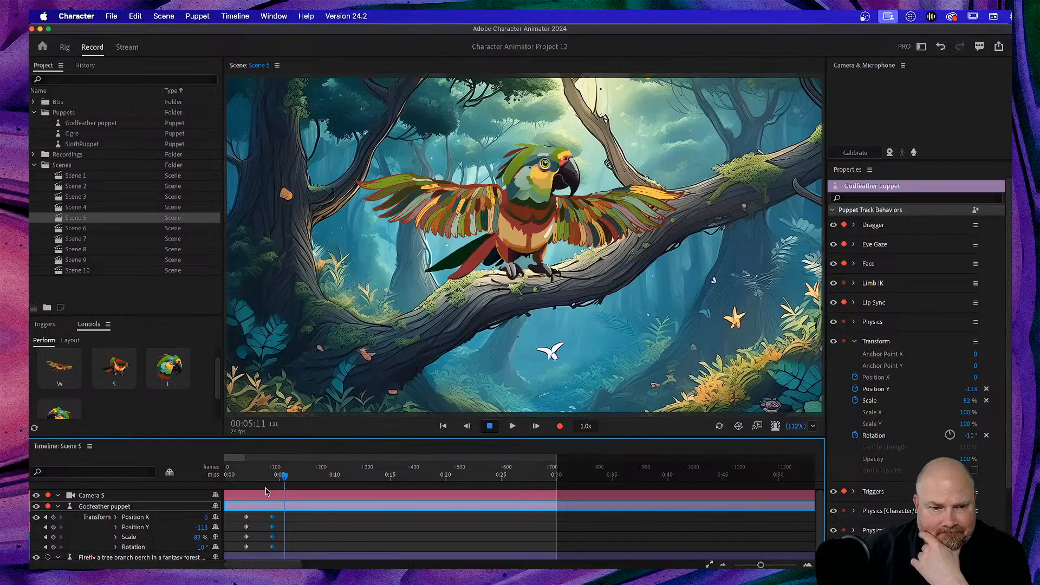
Replay Scene 5 from 00:00:00 to check the puppet's landing on the branch, and park the playhead at 00:05:05
{"action": "left_click_drag", "start_coordinate": [284, 476], "coordinate": [201, 480]}
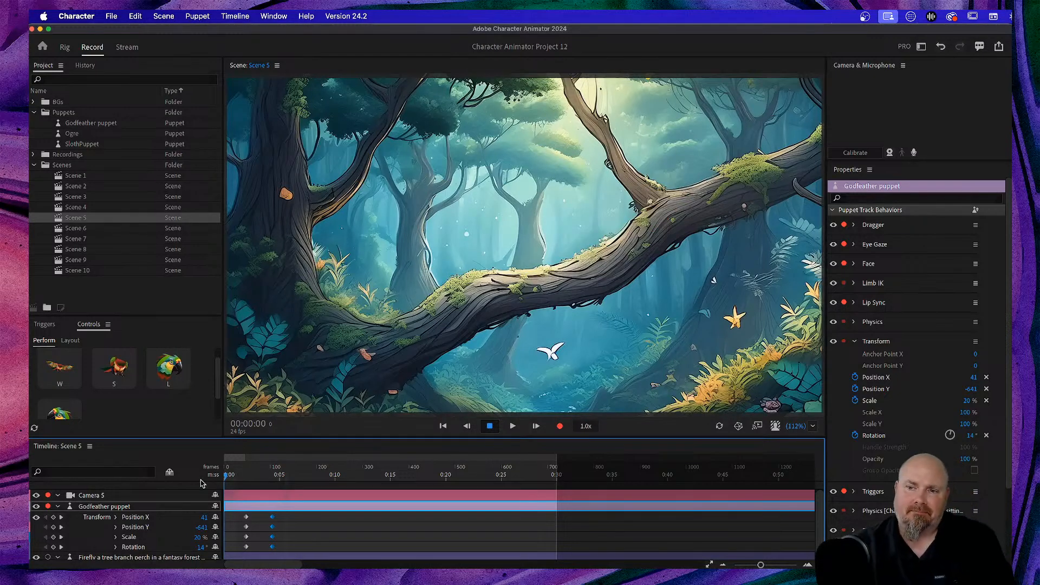
{"action": "key", "text": "space"}
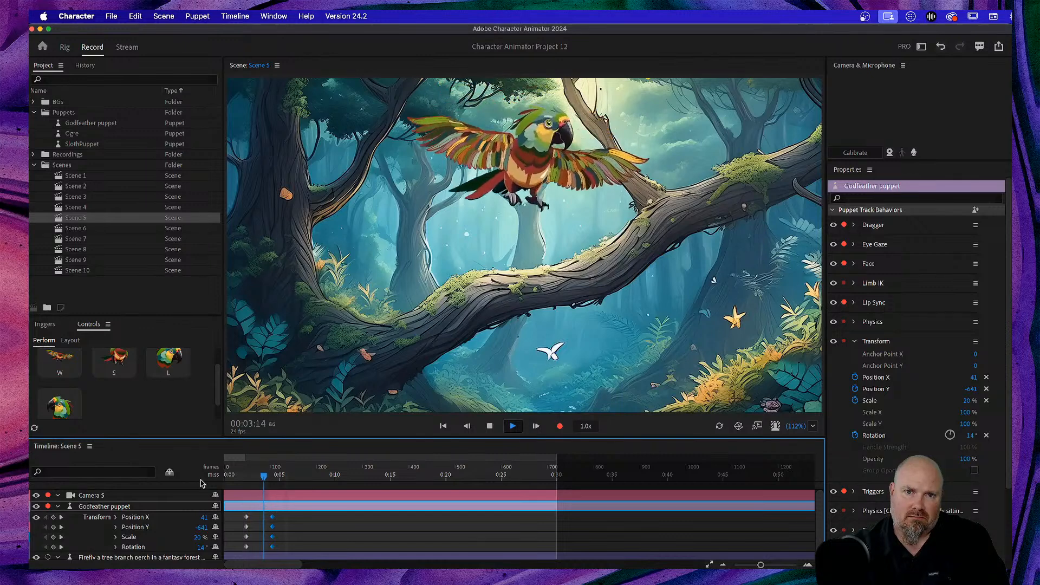
{"action": "key", "text": "space"}
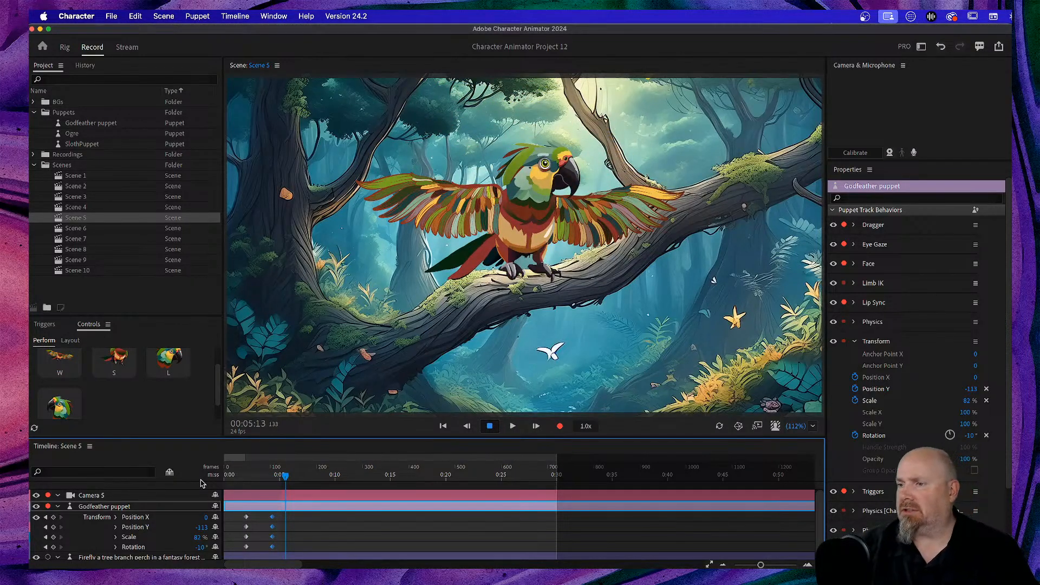
{"action": "left_click_drag", "start_coordinate": [284, 479], "coordinate": [198, 478]}
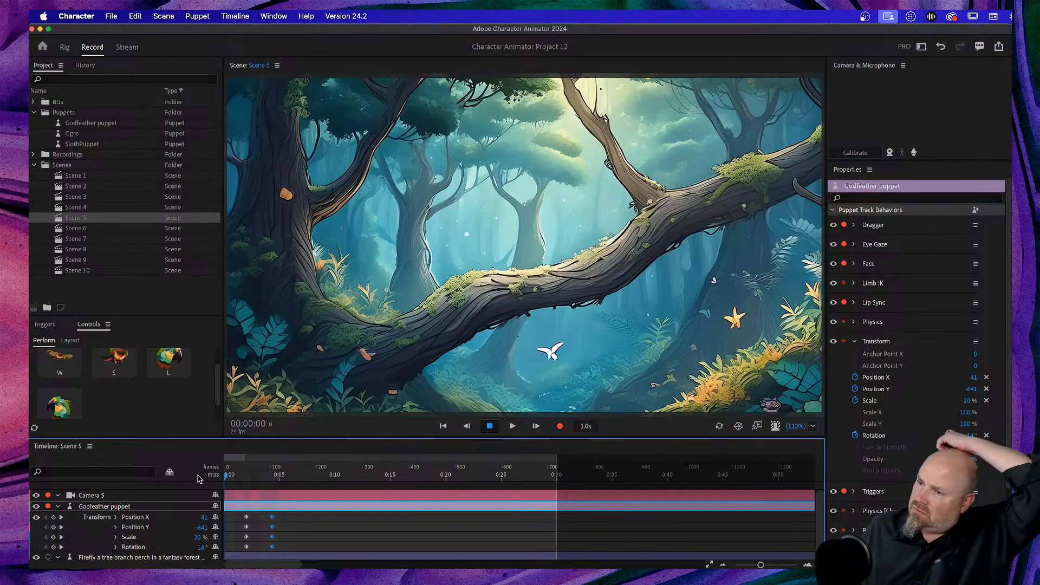
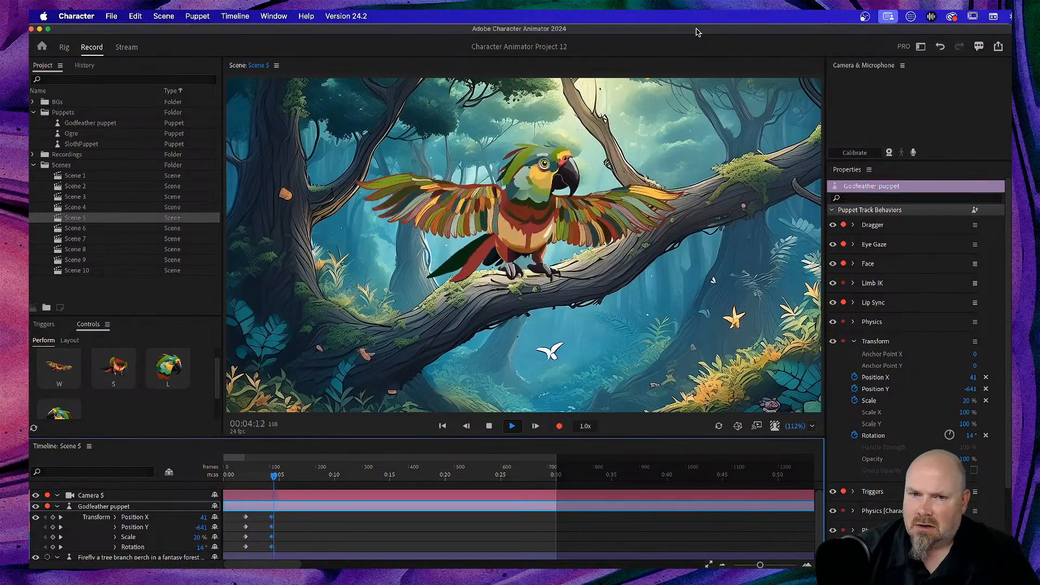
{"action": "key", "text": "space"}
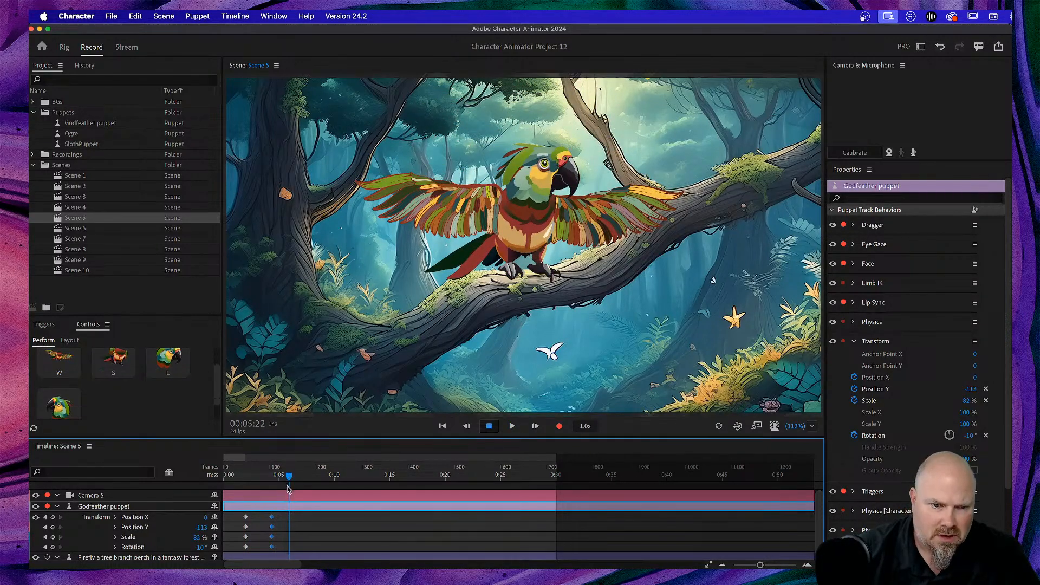
{"action": "left_click_drag", "start_coordinate": [290, 479], "coordinate": [282, 480]}
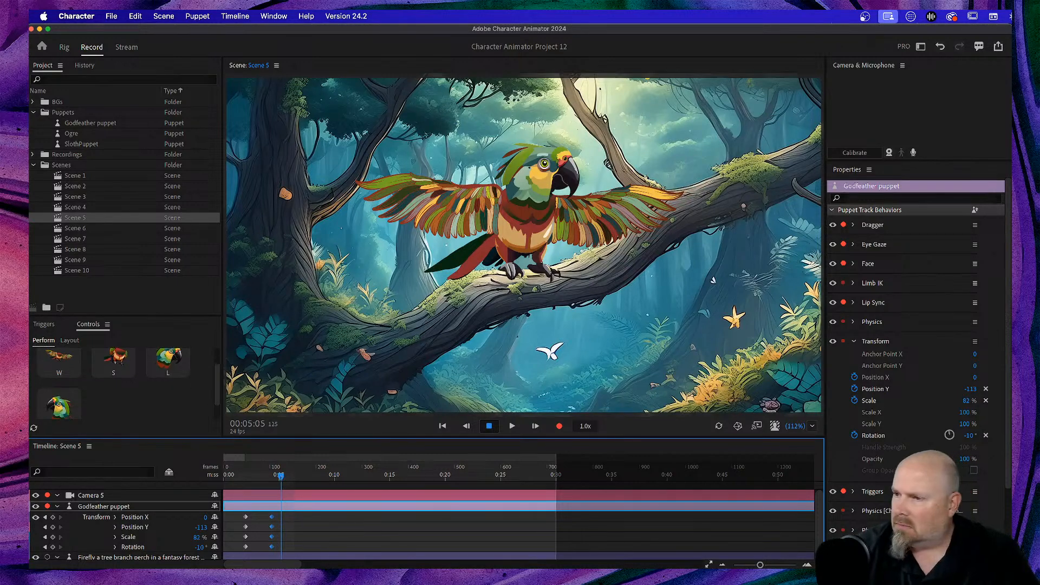
Turn on the microphone input and move Scene 5's playhead back to 00:03:20, just before the landing
{"action": "left_click", "coordinate": [915, 153]}
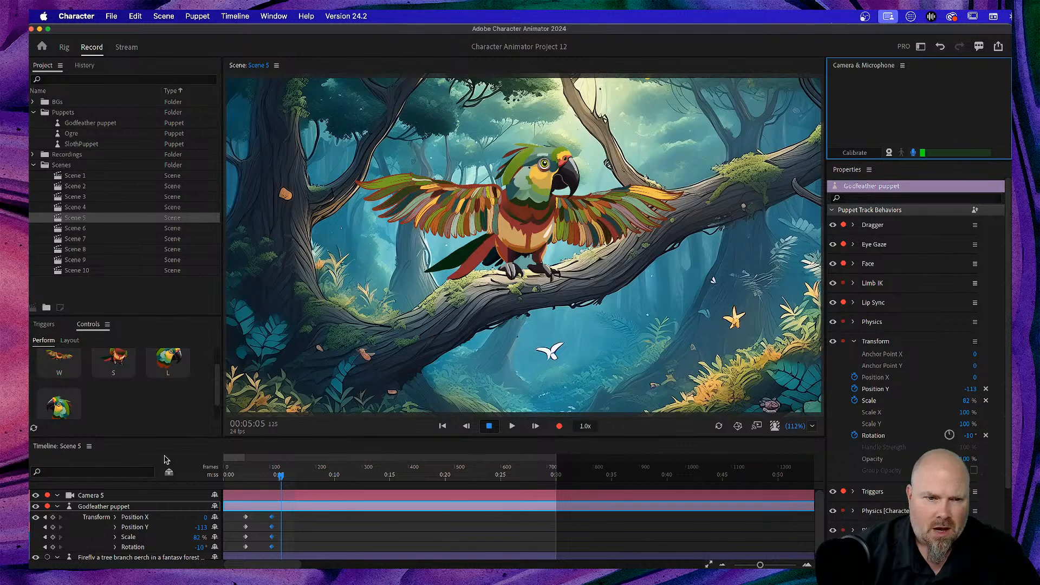
{"action": "left_click_drag", "start_coordinate": [282, 479], "coordinate": [274, 481]}
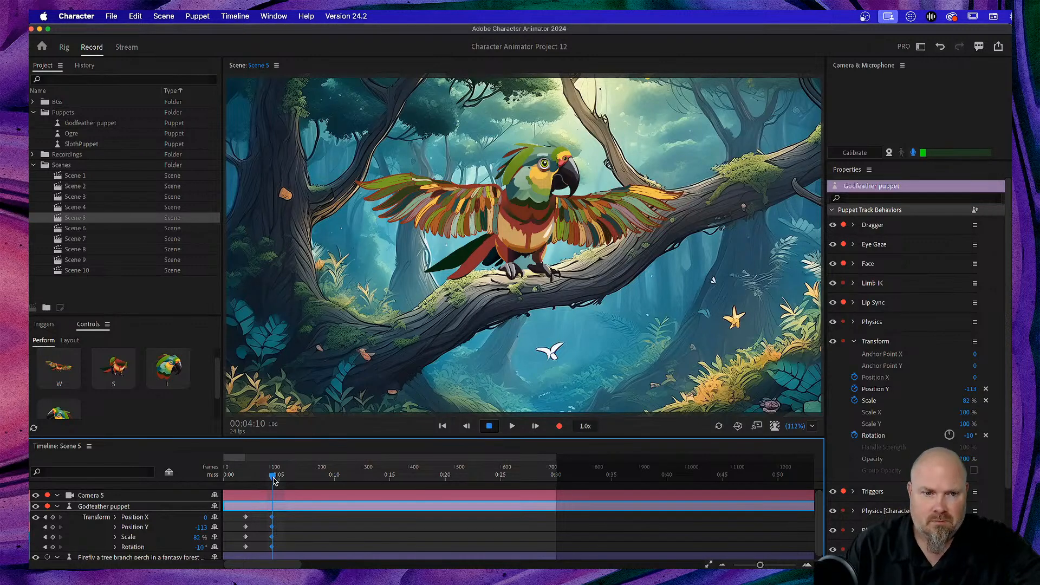
{"action": "left_click_drag", "start_coordinate": [275, 481], "coordinate": [266, 481]}
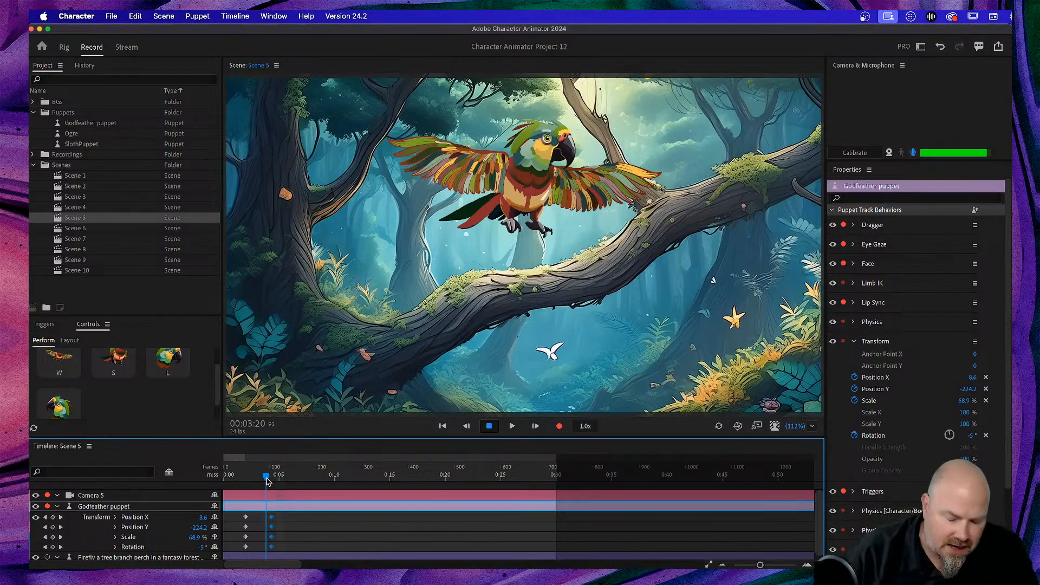
Open Scene 2, play its opening to compare the puppet's landing, and return the playhead to 00:00:00
{"action": "left_click", "coordinate": [111, 188]}
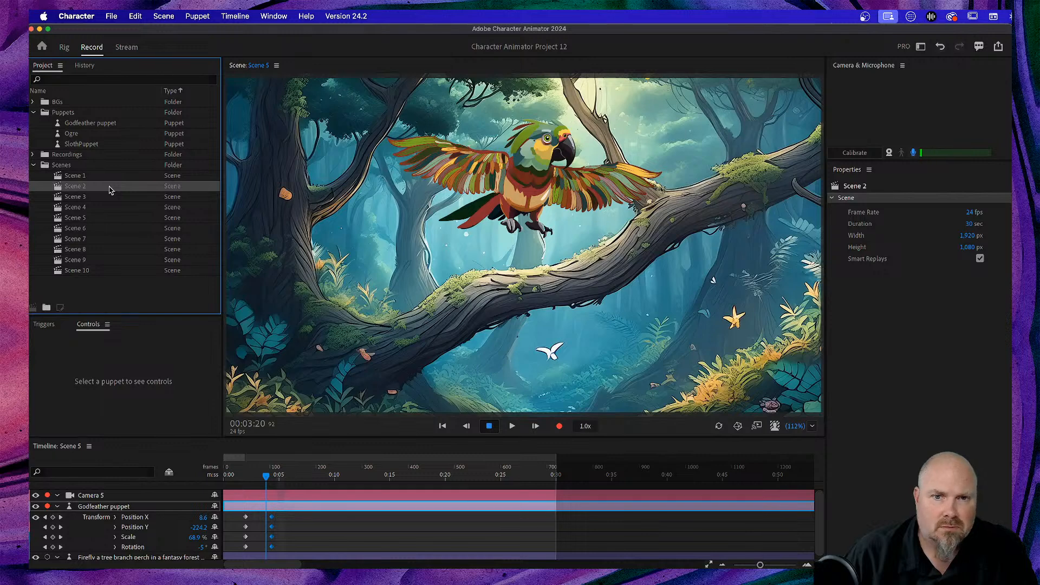
{"action": "double_click", "coordinate": [109, 189]}
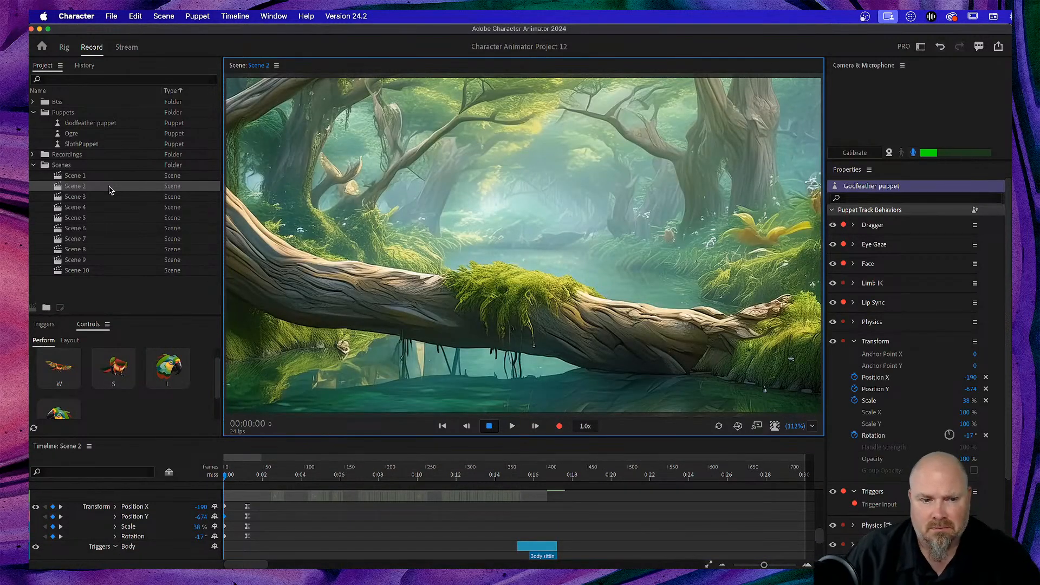
{"action": "key", "text": "space"}
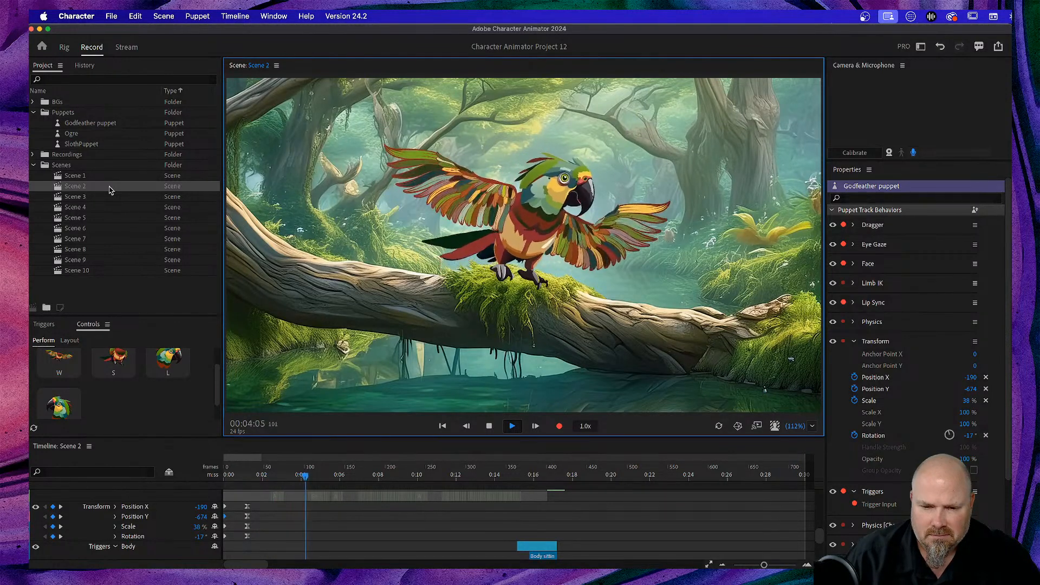
{"action": "key", "text": "space"}
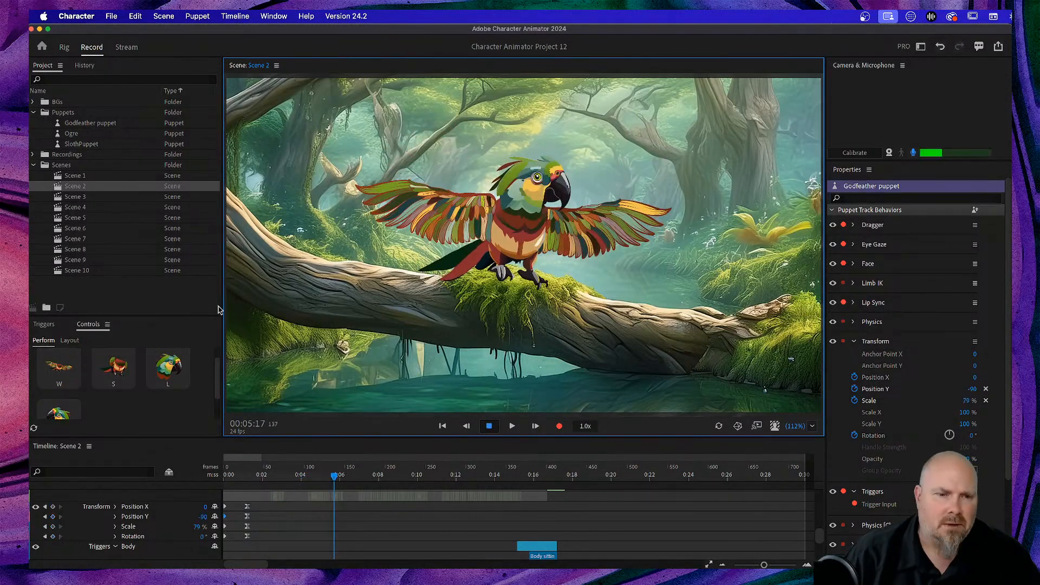
{"action": "left_click_drag", "start_coordinate": [334, 477], "coordinate": [198, 503]}
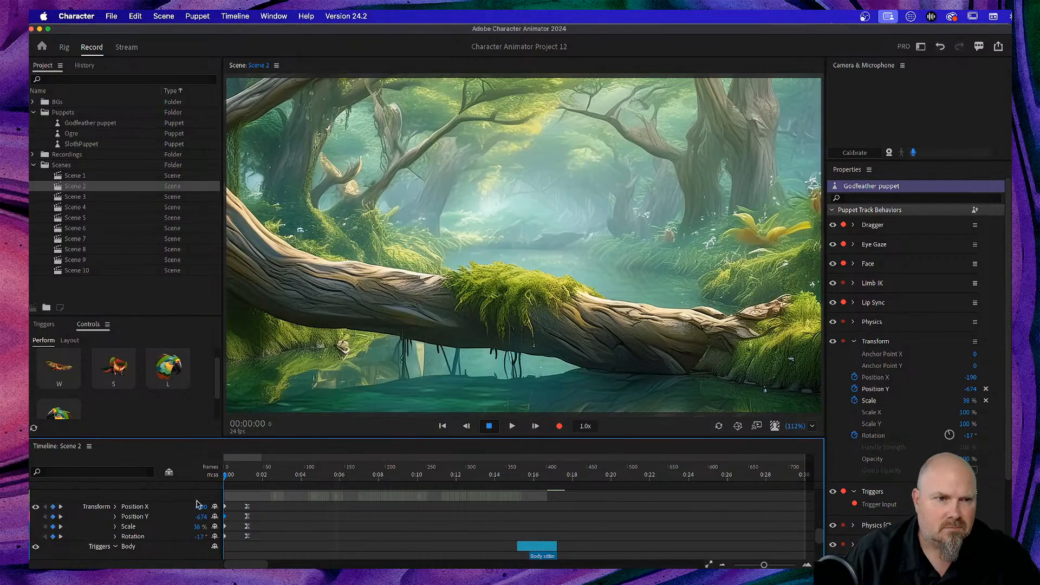
Open Scene 5 and record the Godfeather puppet's spoken line with lip sync from 00:03:08 to about 00:16:03
{"action": "scroll", "coordinate": [141, 379], "scroll_direction": "down", "scroll_amount": 1}
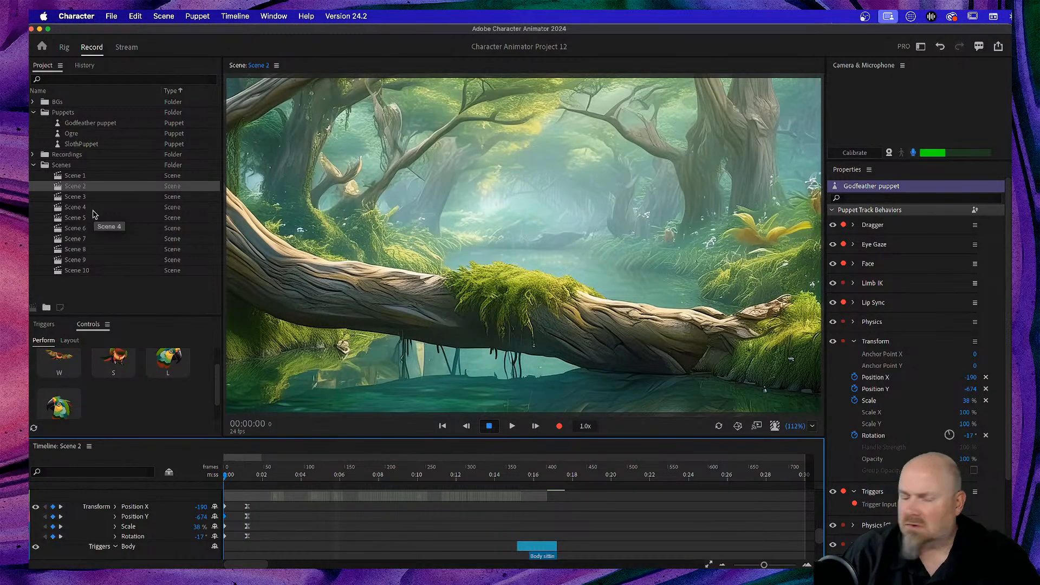
{"action": "left_click", "coordinate": [73, 219]}
{"action": "double_click", "coordinate": [73, 219]}
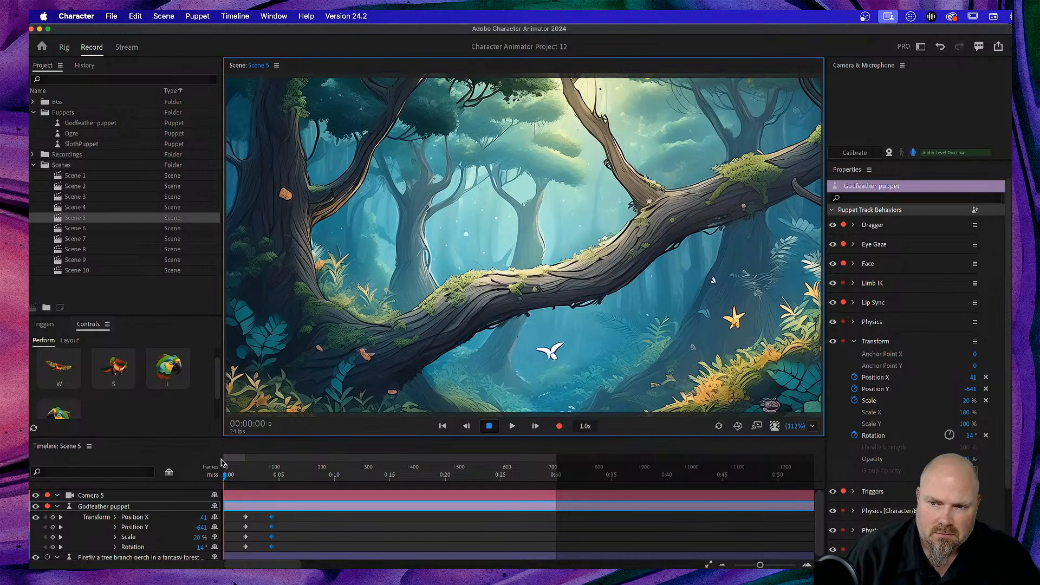
{"action": "left_click_drag", "start_coordinate": [226, 475], "coordinate": [261, 479]}
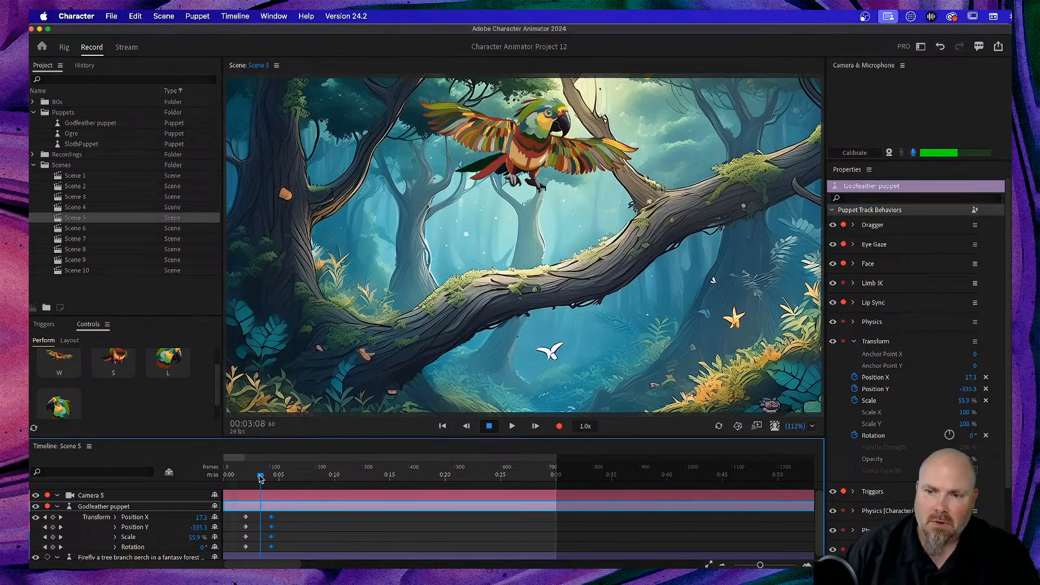
{"action": "left_click", "coordinate": [560, 429]}
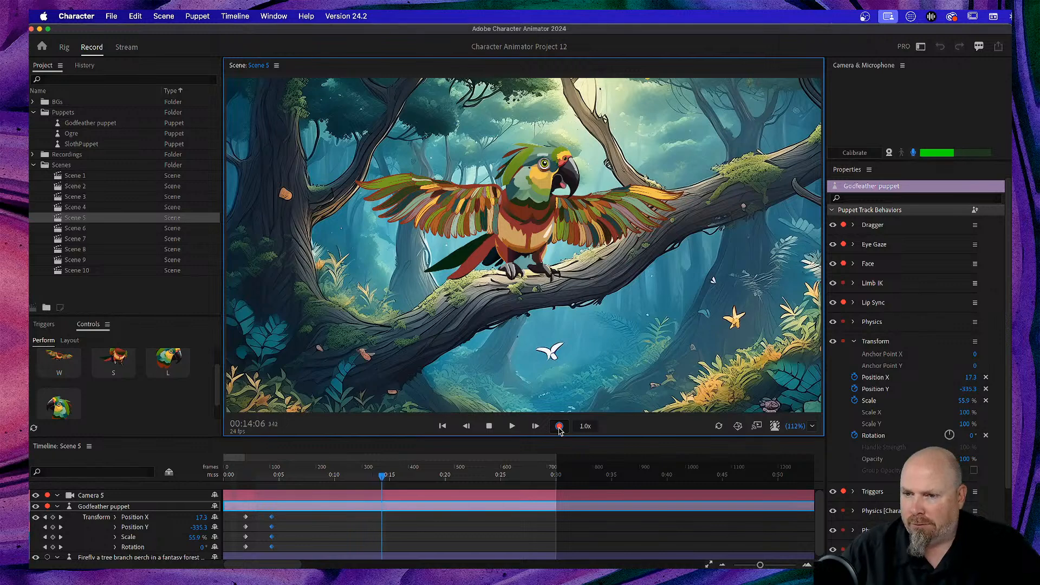
{"action": "left_click", "coordinate": [490, 426]}
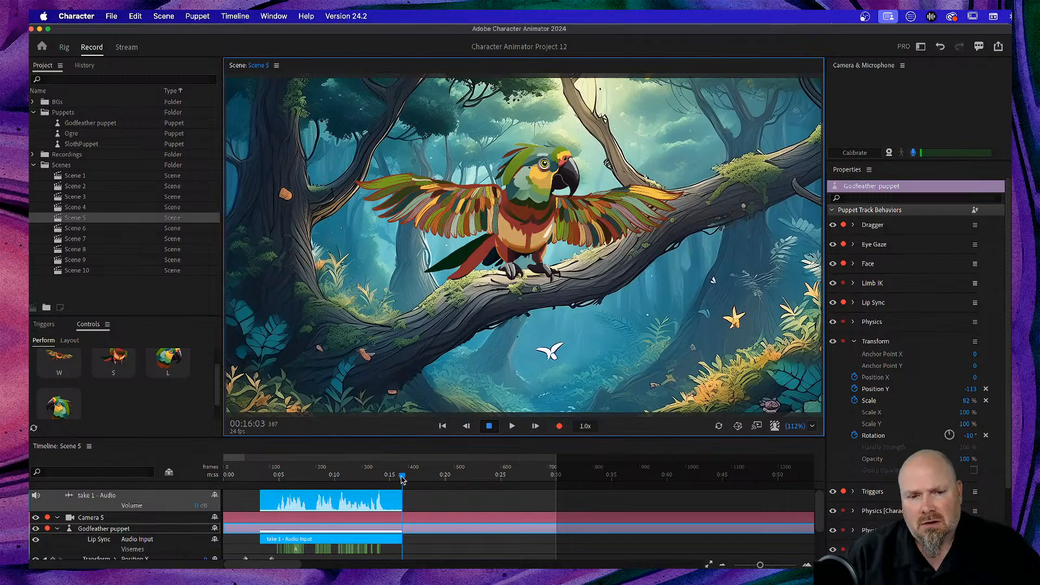
Play Scene 5 twice from 00:00:00 to review the recorded dialogue against the puppet's landing
{"action": "left_click_drag", "start_coordinate": [404, 479], "coordinate": [146, 482]}
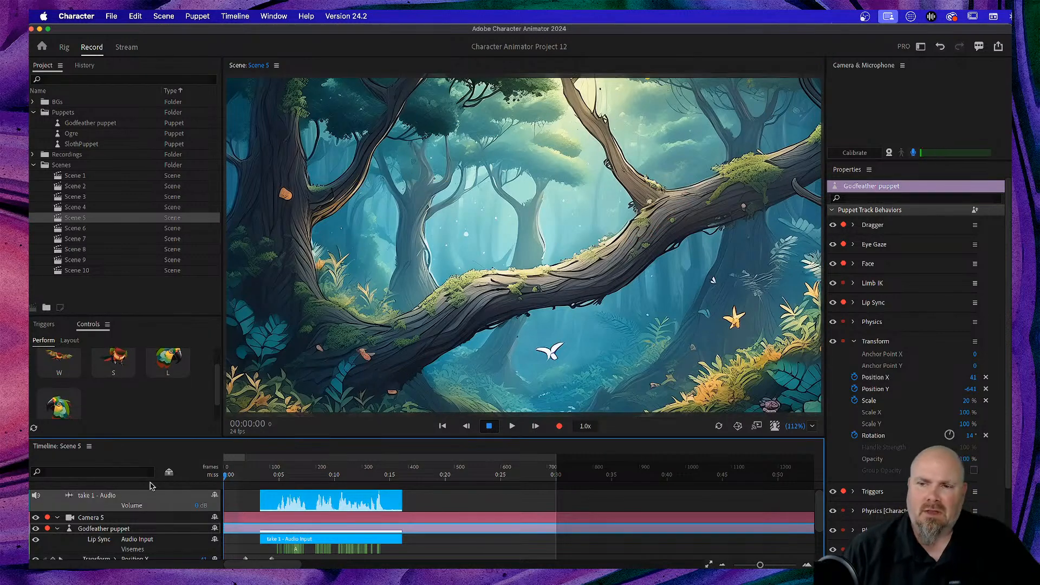
{"action": "key", "text": "space"}
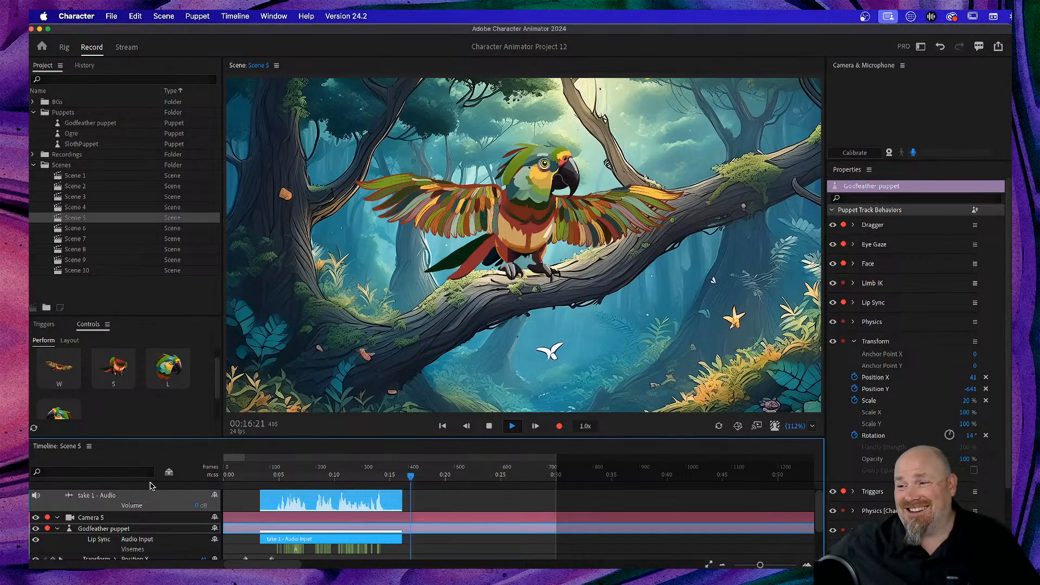
{"action": "key", "text": "space"}
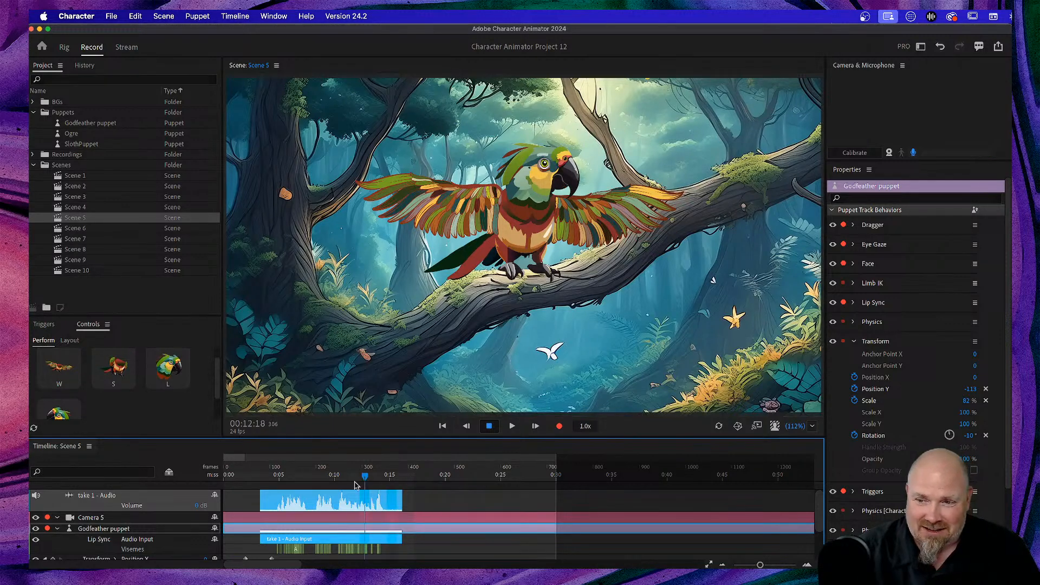
{"action": "left_click_drag", "start_coordinate": [420, 480], "coordinate": [228, 476]}
{"action": "key", "text": "space"}
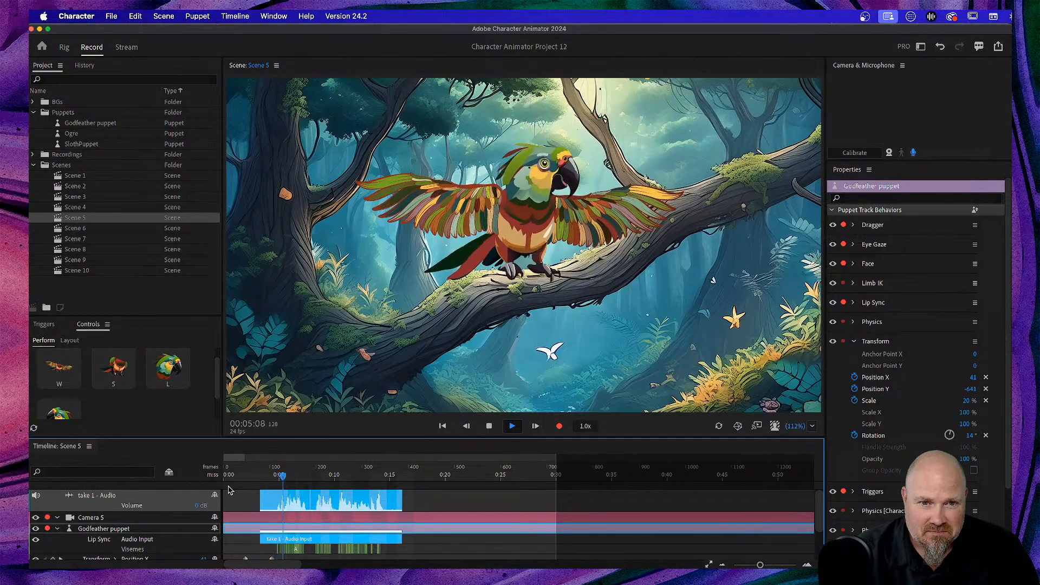
{"action": "key", "text": "space"}
Shift the puppet's first set of Transform keyframes slightly later, closer to the landing keyframes, and replay Scene 5 from the start
{"action": "scroll", "coordinate": [360, 520], "scroll_direction": "down", "scroll_amount": 3}
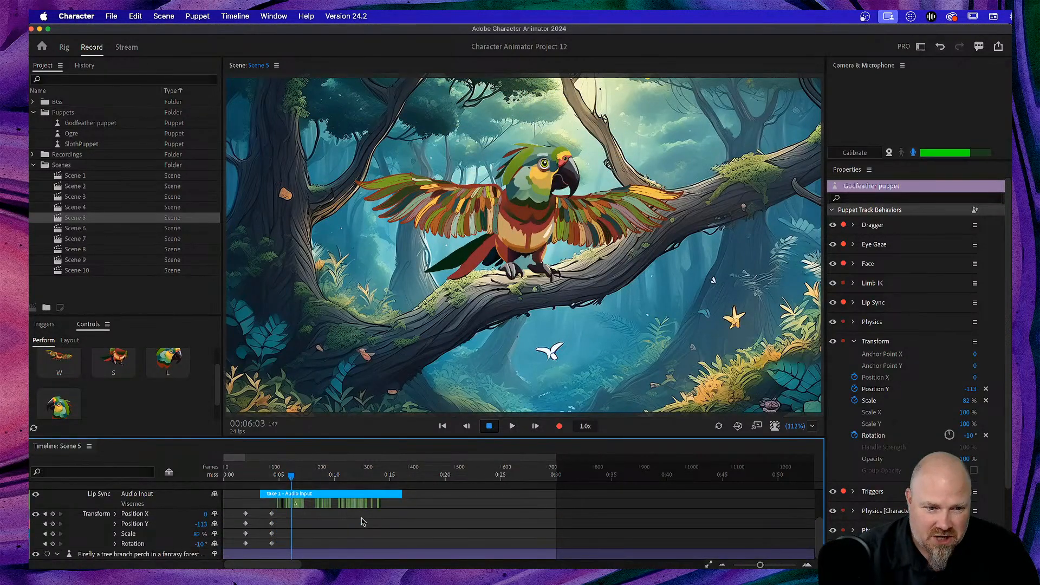
{"action": "left_click_drag", "start_coordinate": [235, 509], "coordinate": [247, 547]}
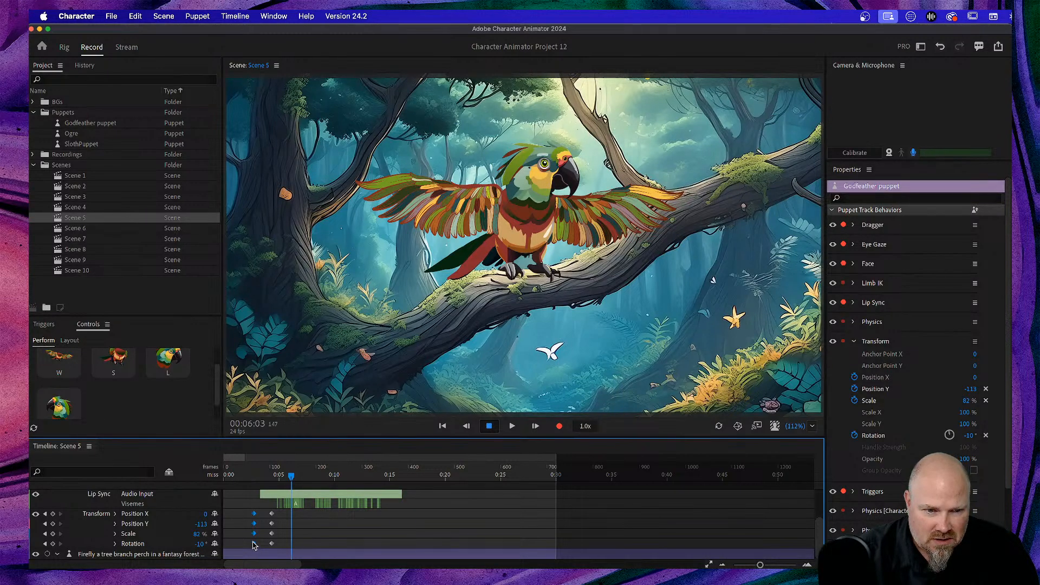
{"action": "key", "text": "Home"}
{"action": "key", "text": "space"}
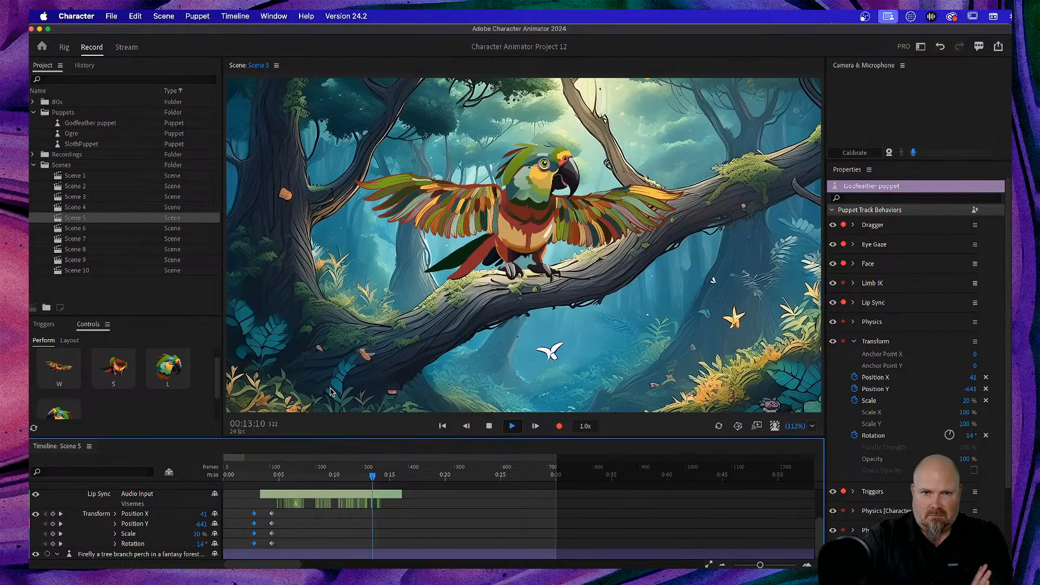
{"action": "key", "text": "space"}
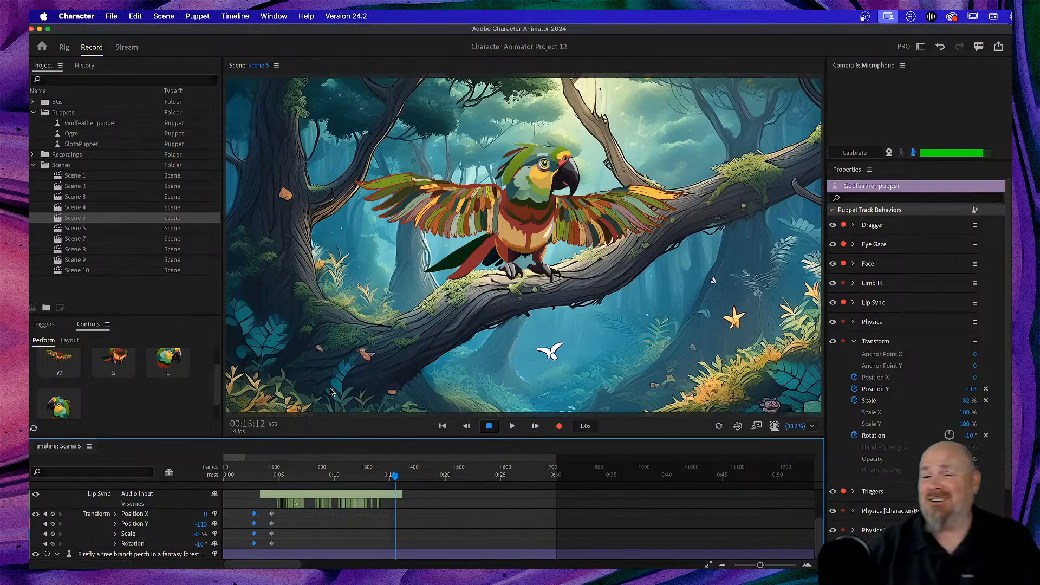
Turn off the microphone input and, with the camera off, record the puppet's body triggers from 00:01:15 to about 00:17:02
{"action": "left_click", "coordinate": [912, 153]}
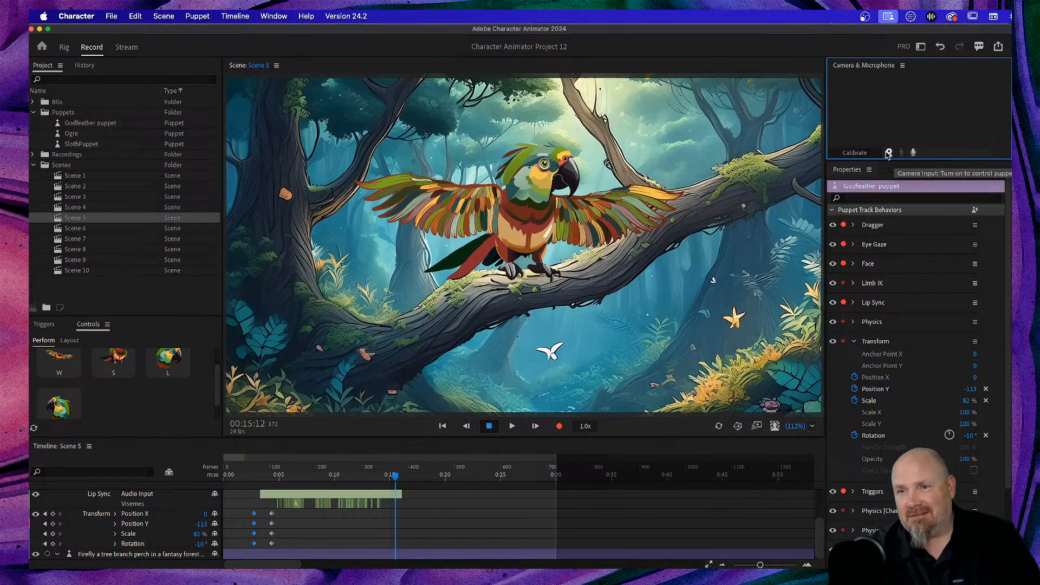
{"action": "left_click", "coordinate": [889, 153]}
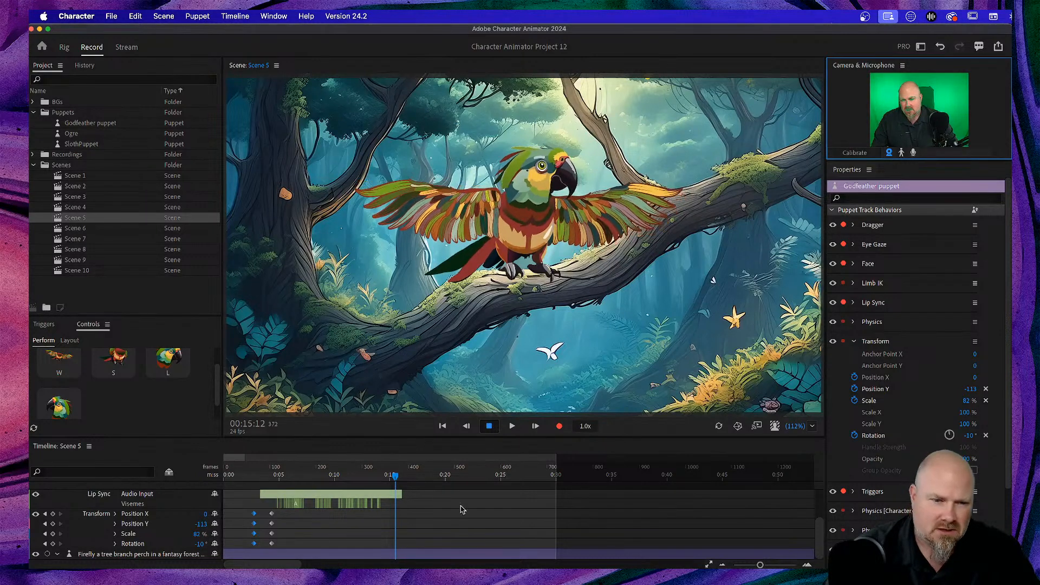
{"action": "left_click", "coordinate": [351, 479]}
{"action": "left_click_drag", "start_coordinate": [352, 479], "coordinate": [246, 491]}
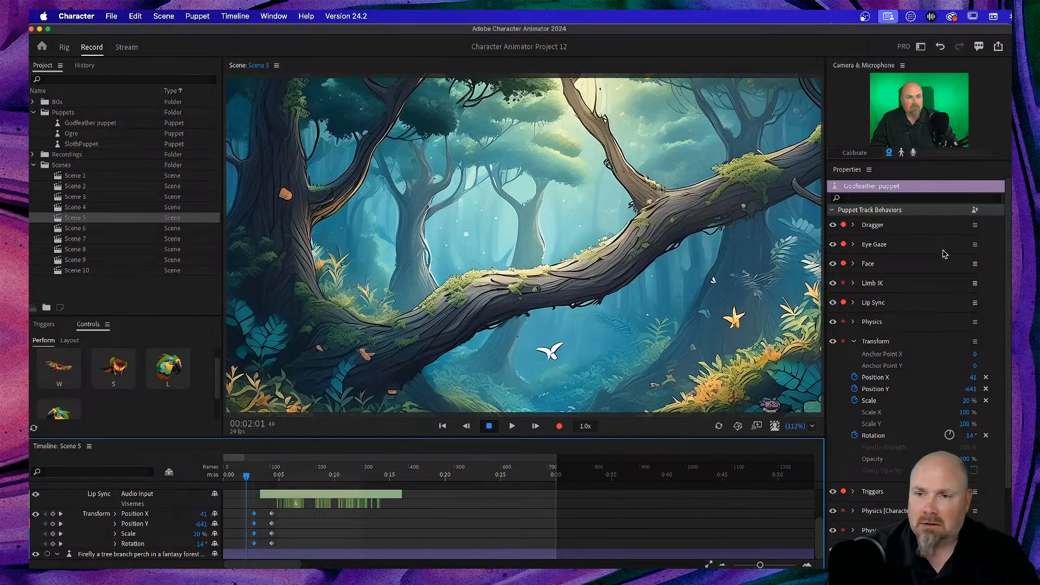
{"action": "left_click", "coordinate": [889, 153]}
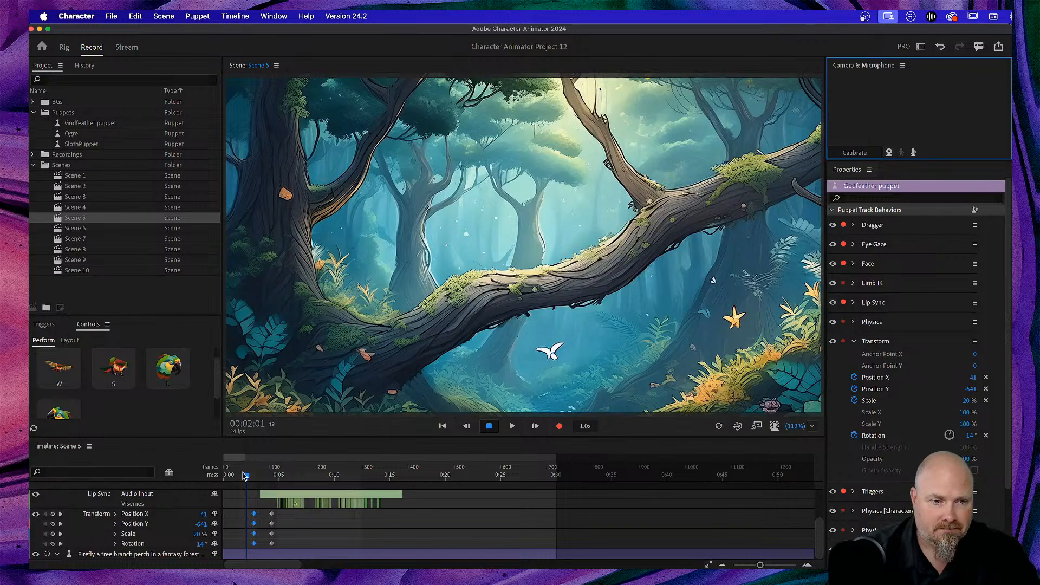
{"action": "mouse_move", "coordinate": [248, 479]}
{"action": "left_mouse_down"}
{"action": "mouse_move", "coordinate": [225, 480]}
{"action": "mouse_move", "coordinate": [252, 480]}
{"action": "mouse_move", "coordinate": [241, 479]}
{"action": "left_mouse_up"}
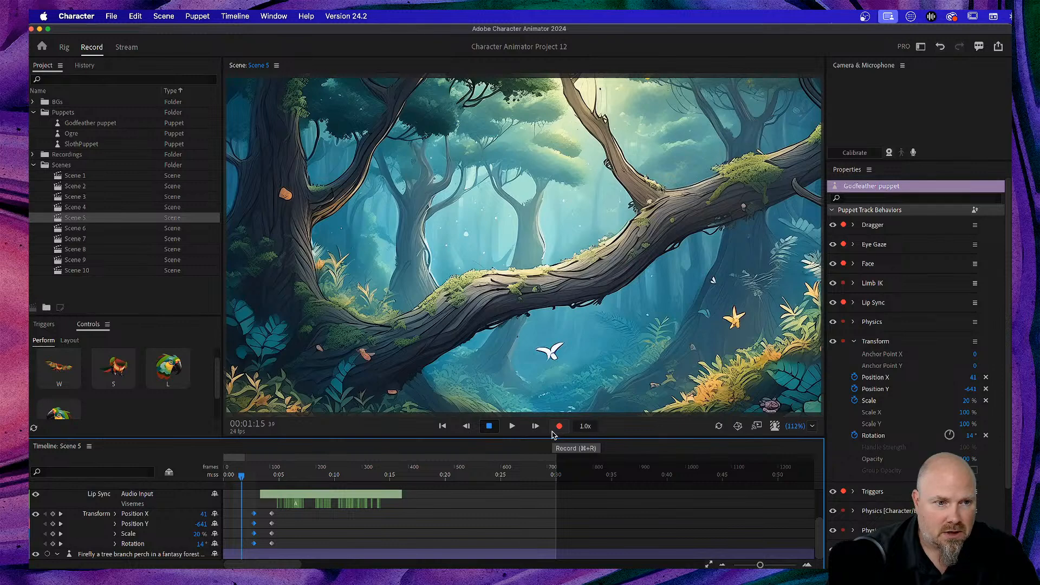
{"action": "left_click", "coordinate": [560, 428]}
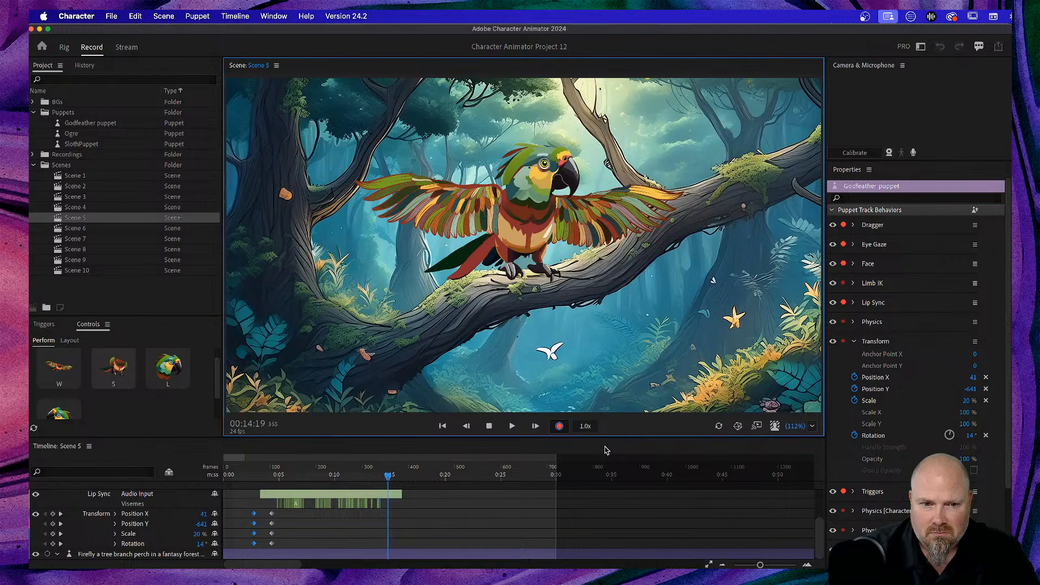
{"action": "left_click", "coordinate": [487, 426]}
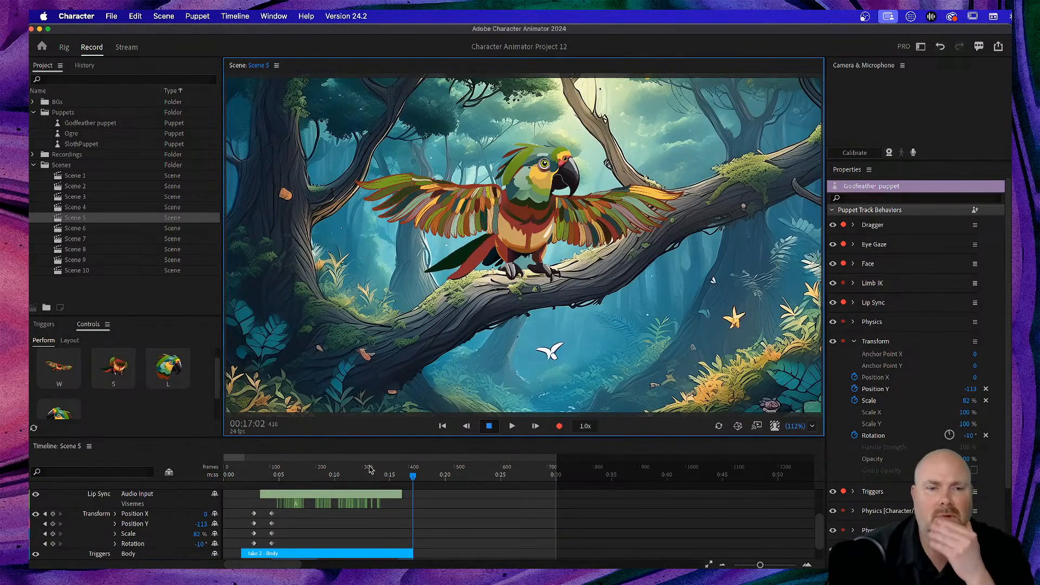
Play Scene 5 from 00:00:00 and again from the landing to check the timing of the recorded body triggers
{"action": "left_click_drag", "start_coordinate": [415, 478], "coordinate": [225, 479]}
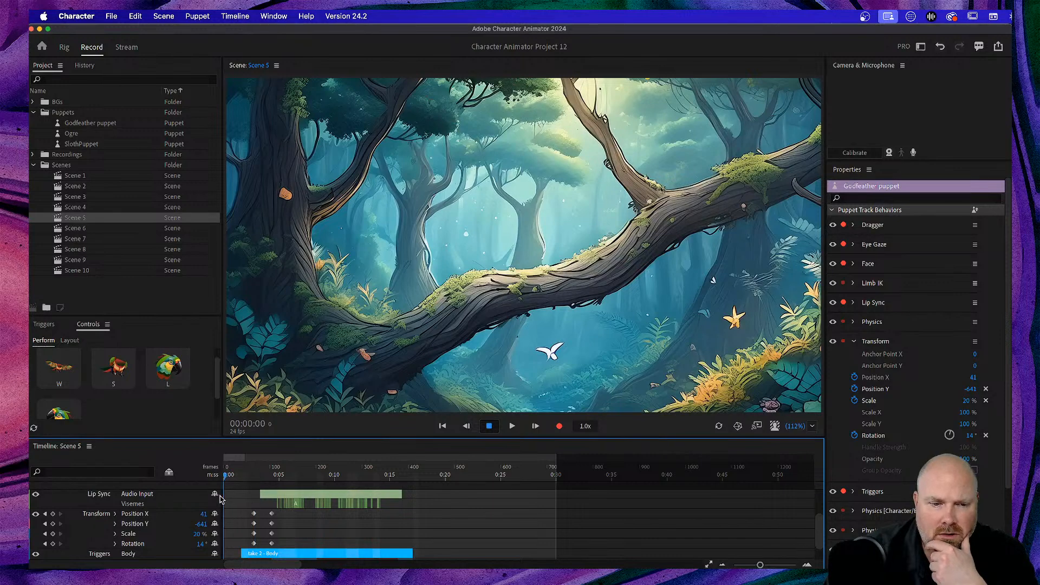
{"action": "key", "text": "space"}
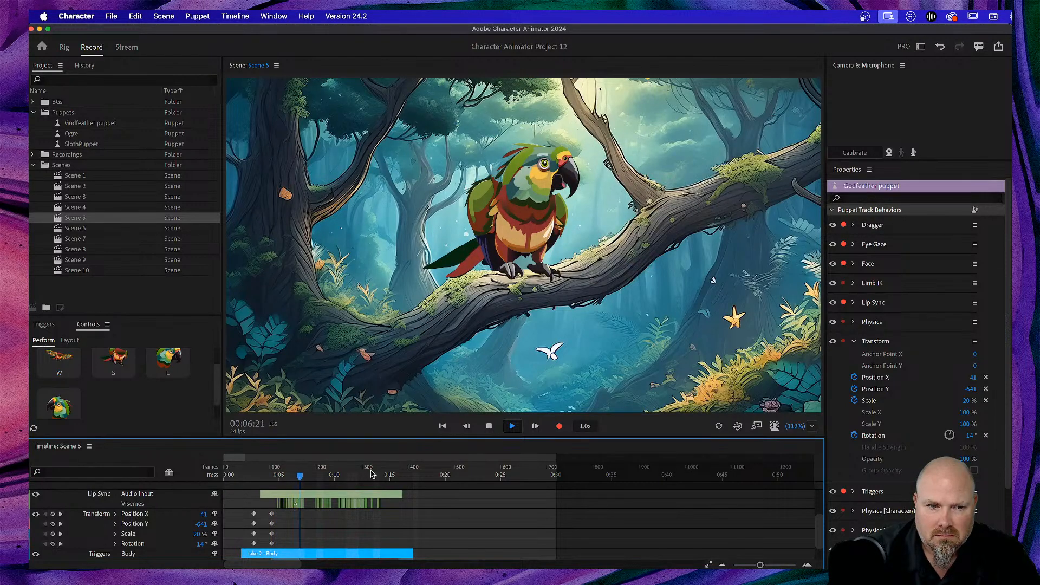
{"action": "left_click_drag", "start_coordinate": [255, 475], "coordinate": [275, 479]}
{"action": "key", "text": "space"}
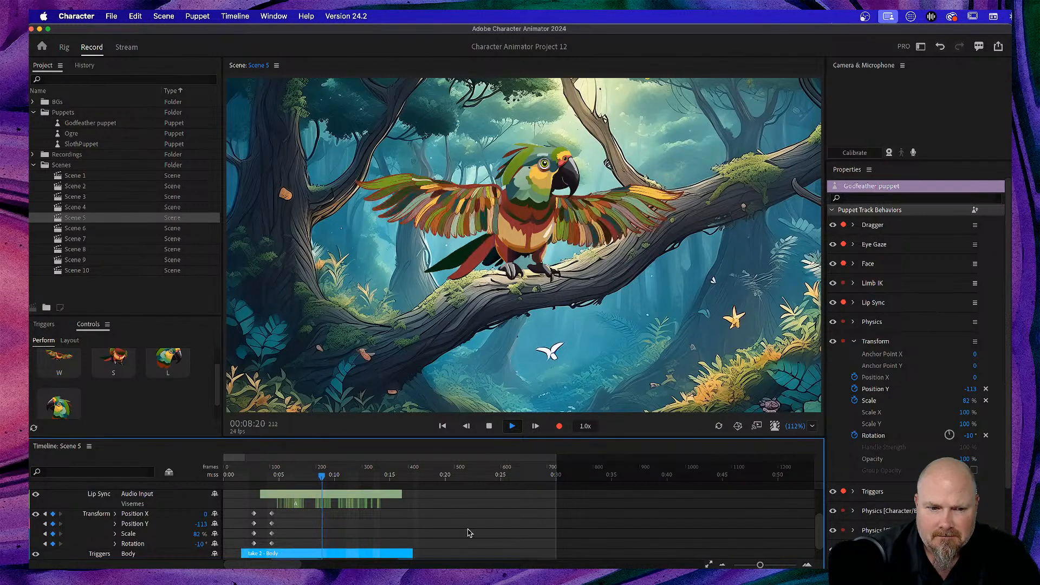
{"action": "scroll", "coordinate": [466, 531], "scroll_direction": "down", "scroll_amount": 2}
{"action": "key", "text": "space"}
{"action": "left_click_drag", "start_coordinate": [348, 481], "coordinate": [299, 488]}
{"action": "key", "text": "space"}
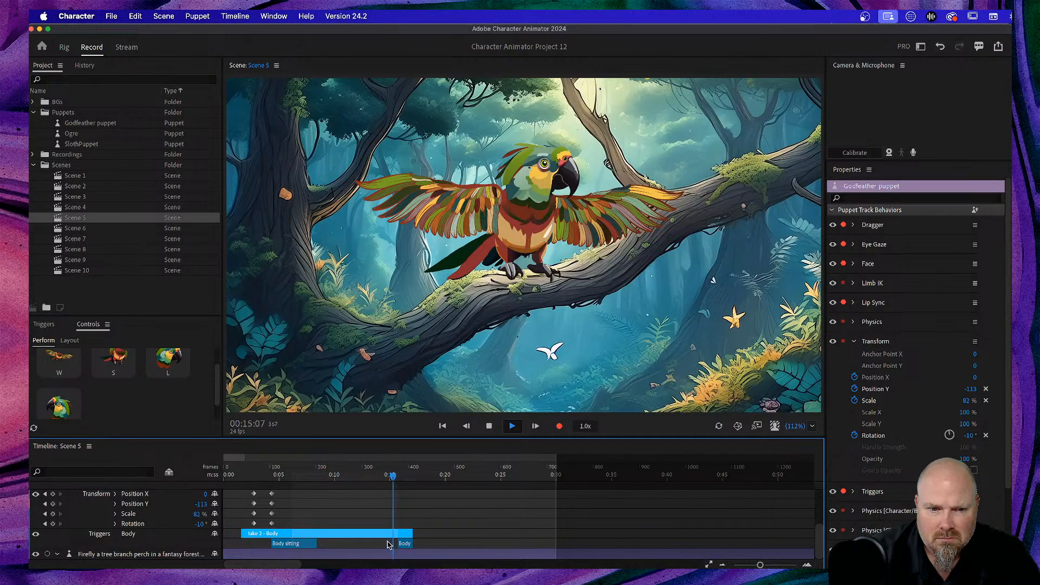
{"action": "key", "text": "space"}
Select the second Body sitting trigger, replay the section around it, and return the playhead to 00:00:00
{"action": "left_click", "coordinate": [405, 544]}
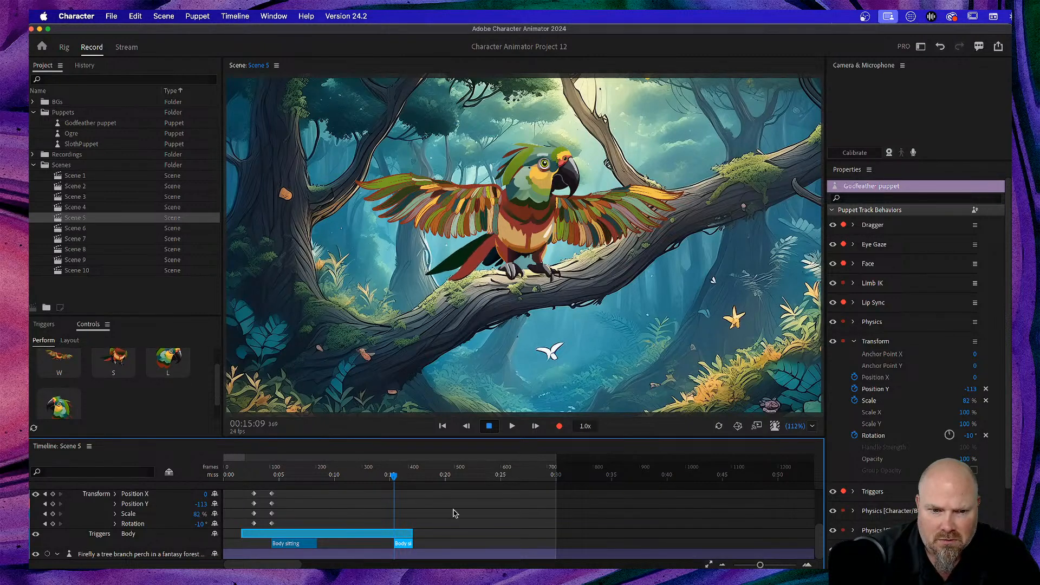
{"action": "left_click_drag", "start_coordinate": [396, 479], "coordinate": [360, 479]}
{"action": "key", "text": "space"}
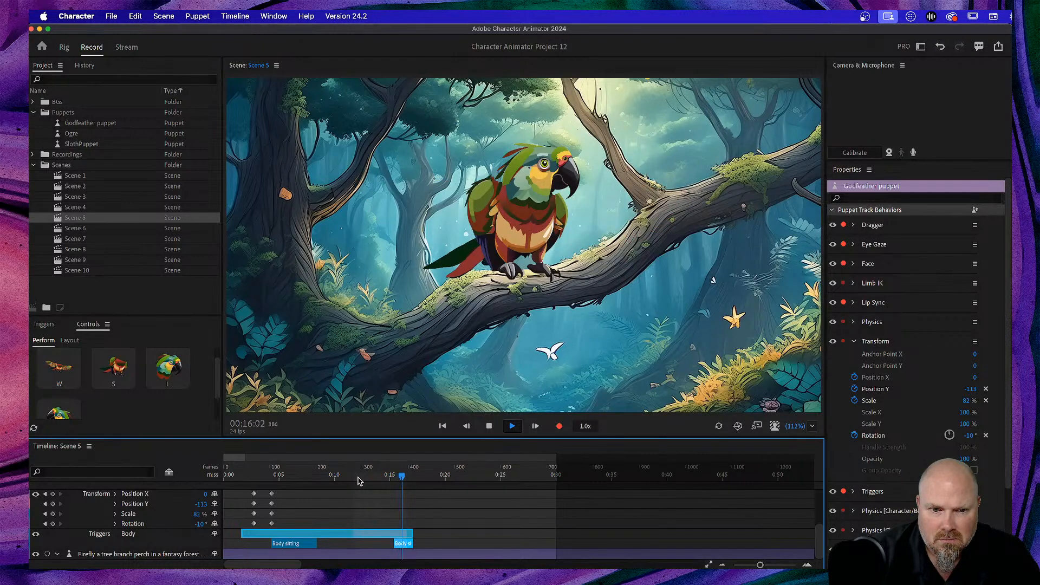
{"action": "key", "text": "space"}
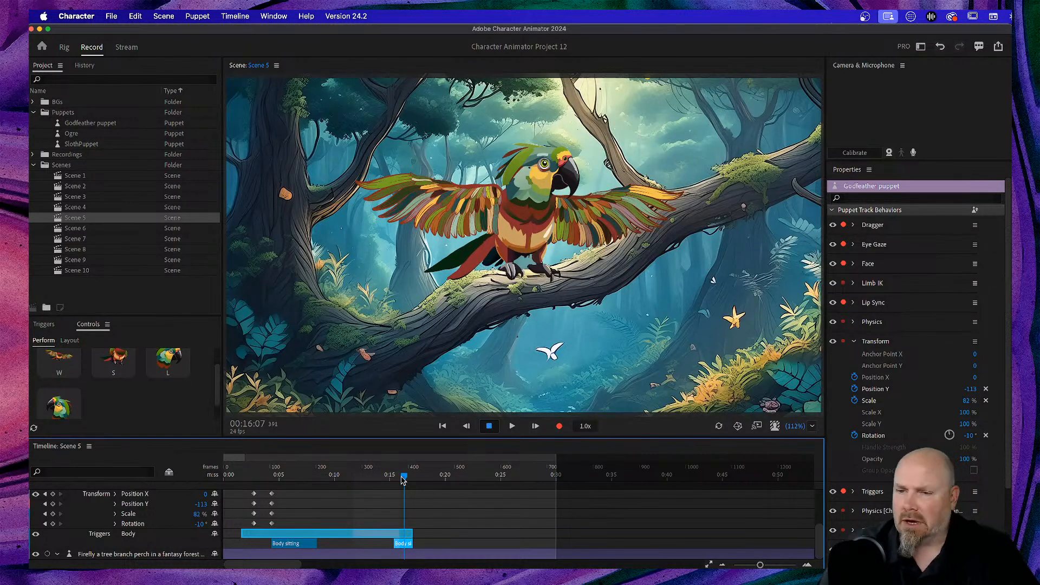
{"action": "left_click_drag", "start_coordinate": [401, 477], "coordinate": [224, 484]}
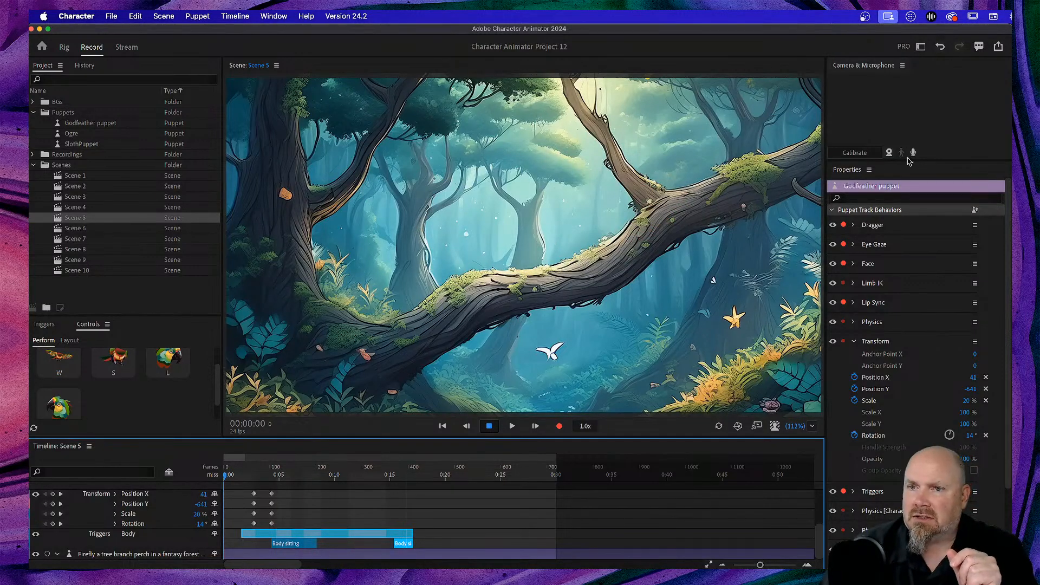
Move the playhead to 00:05:16 so the puppet is in view, turn on the camera input, and calibrate the rest pose
{"action": "left_click_drag", "start_coordinate": [227, 479], "coordinate": [287, 477]}
{"action": "left_click", "coordinate": [889, 153]}
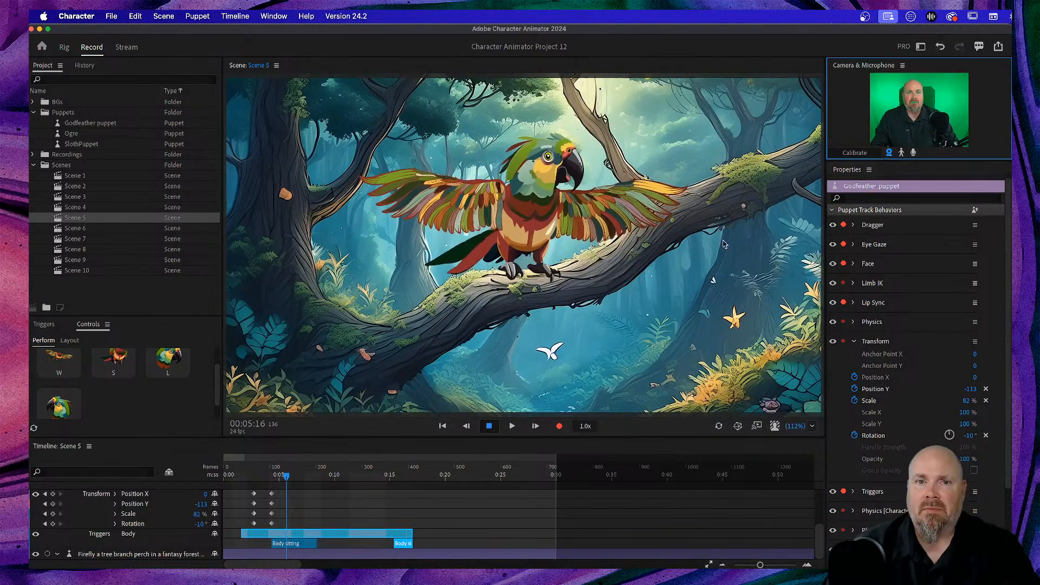
{"action": "left_click", "coordinate": [853, 154]}
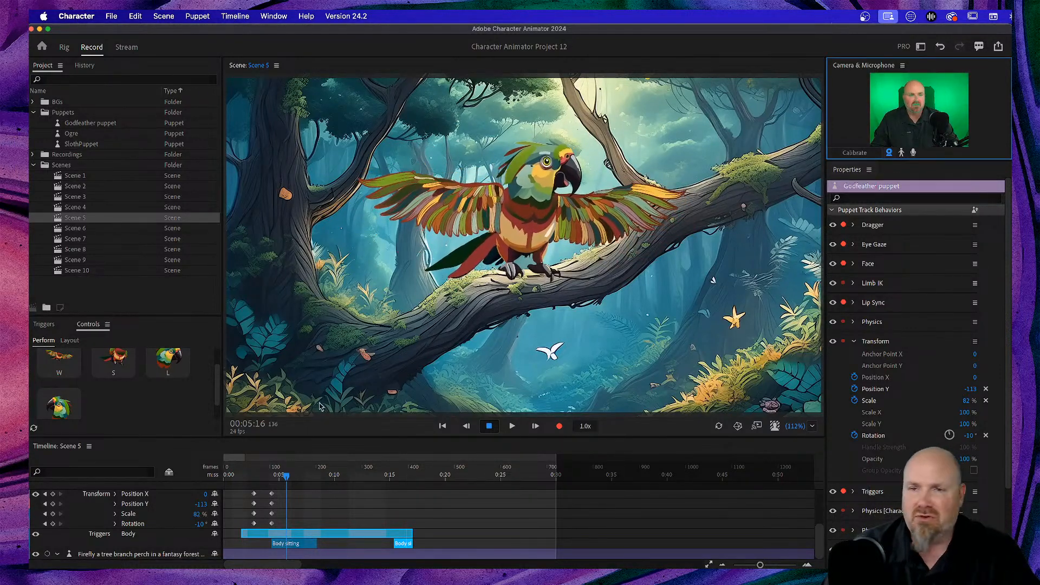
Record the puppet's camera-driven face and eye gaze performance from 00:00:00 to about 00:16:17
{"action": "left_click_drag", "start_coordinate": [287, 476], "coordinate": [202, 488]}
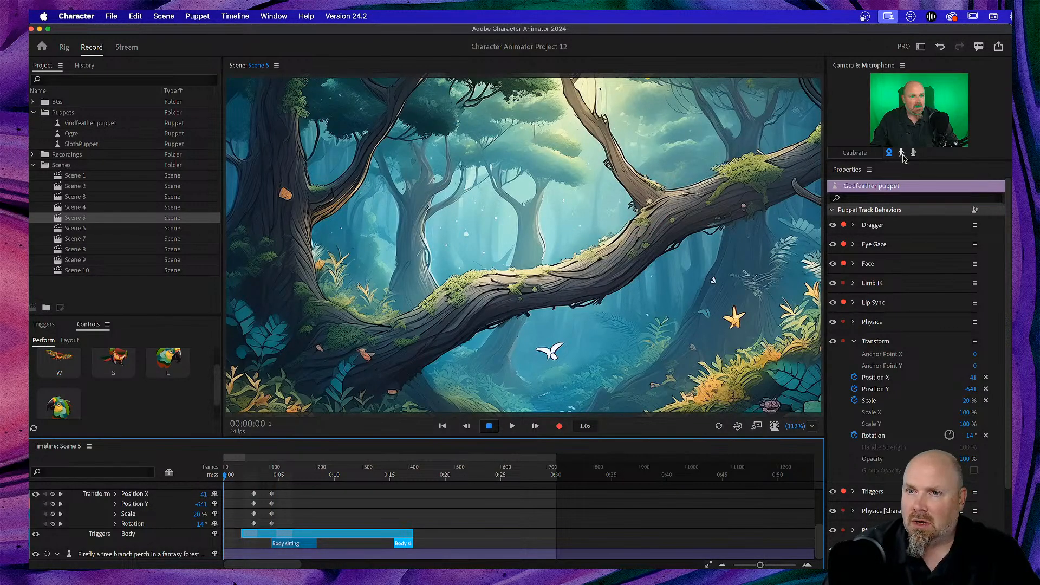
{"action": "left_click", "coordinate": [561, 427]}
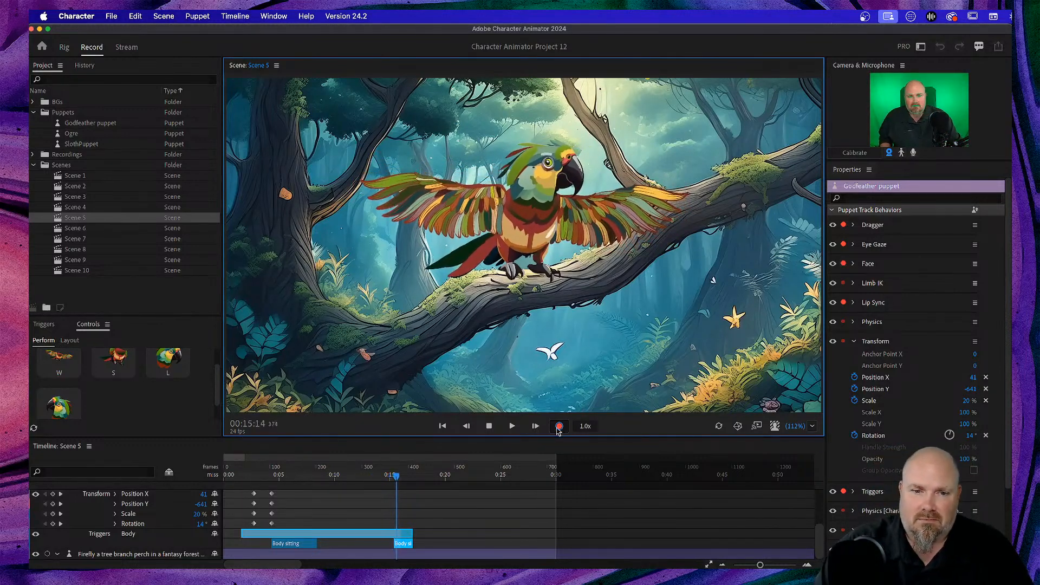
{"action": "left_click", "coordinate": [490, 426]}
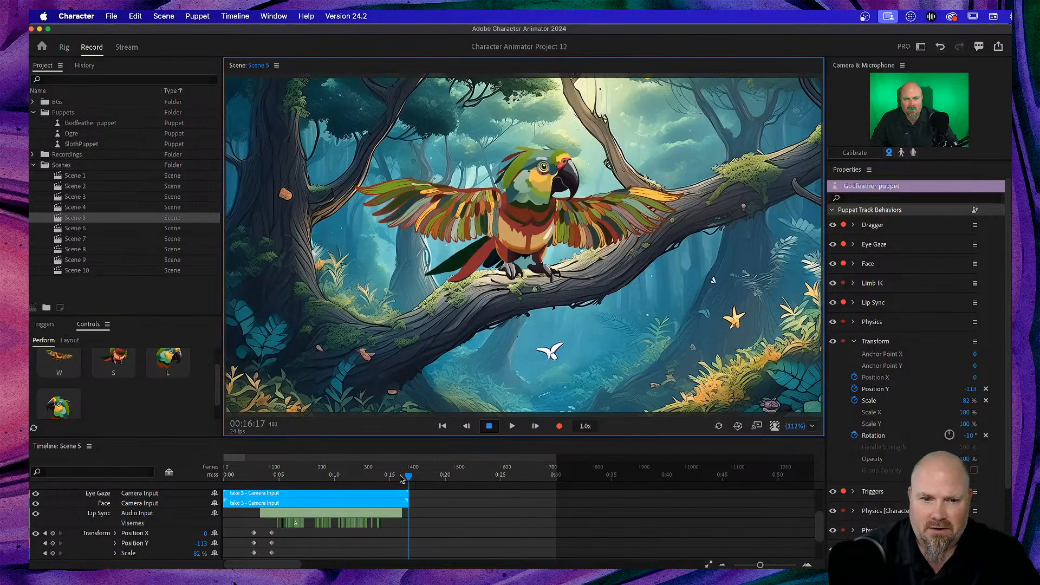
Play Scene 5 from 00:00:00 to review the recorded face and eye gaze performance, then move the playhead back to 00:03:08
{"action": "left_click_drag", "start_coordinate": [410, 477], "coordinate": [190, 488]}
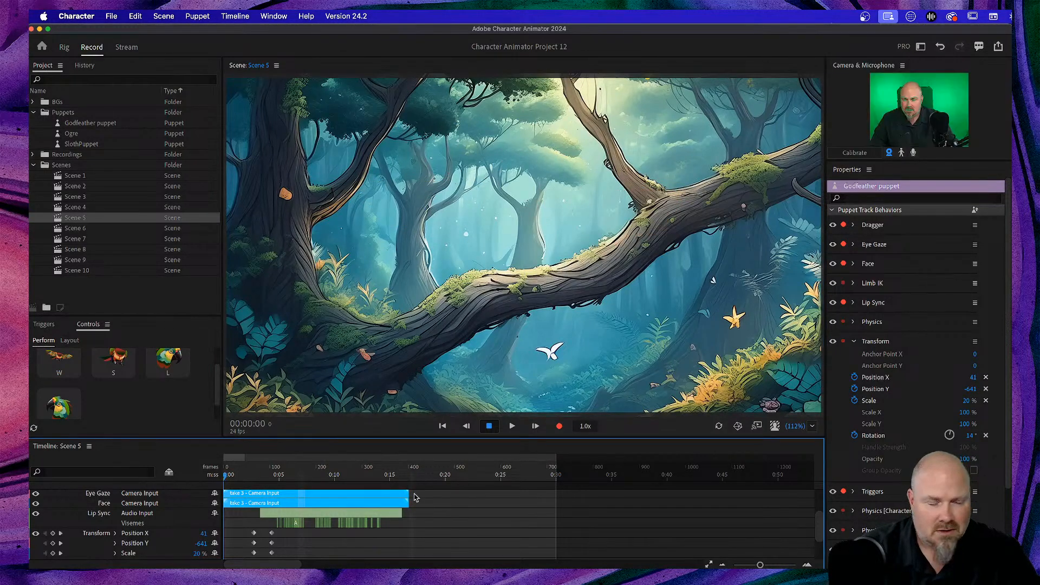
{"action": "key", "text": "space"}
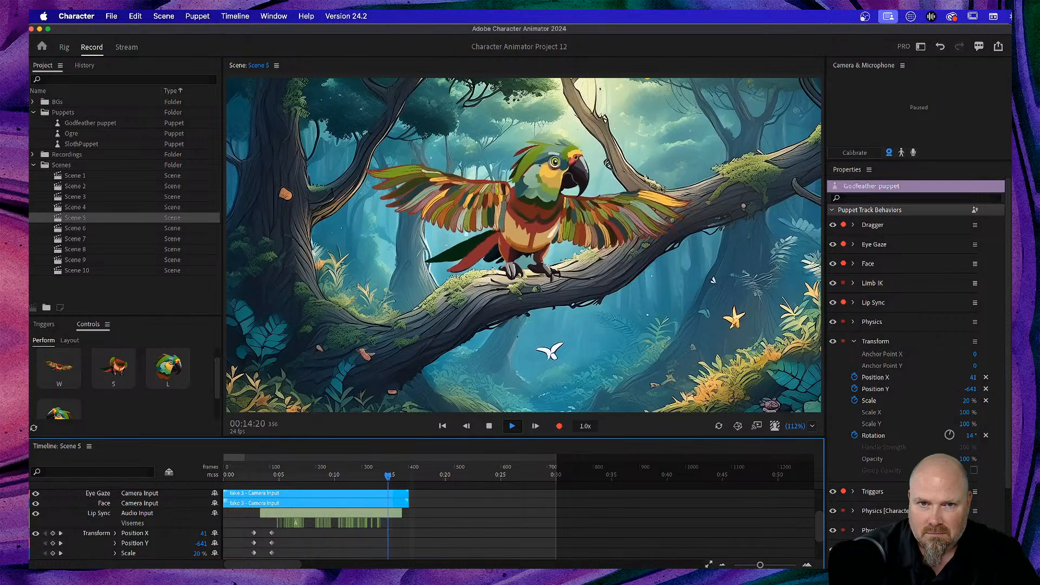
{"action": "key", "text": "space"}
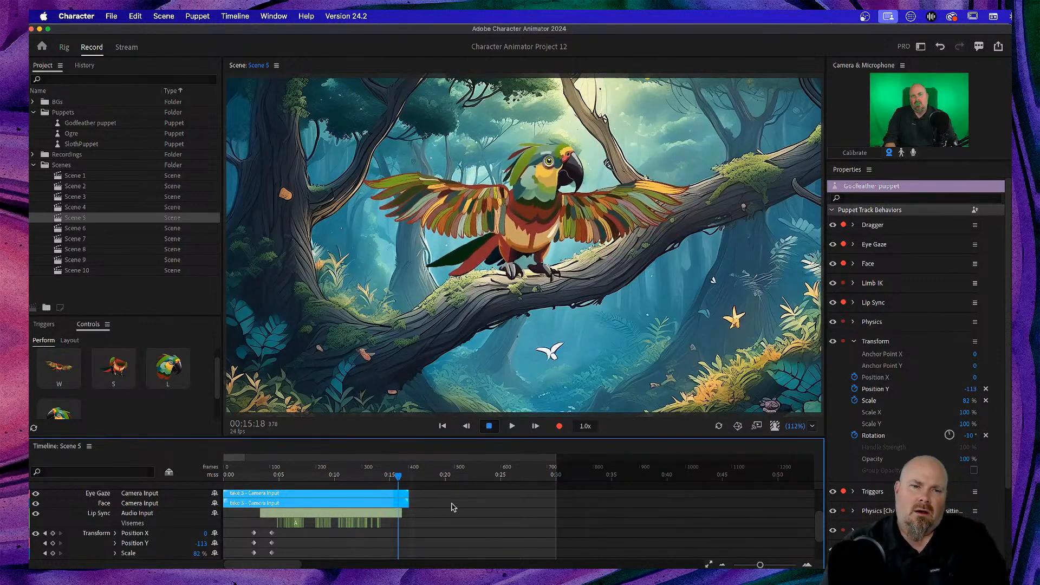
{"action": "left_click", "coordinate": [399, 480]}
{"action": "left_click_drag", "start_coordinate": [396, 481], "coordinate": [265, 484]}
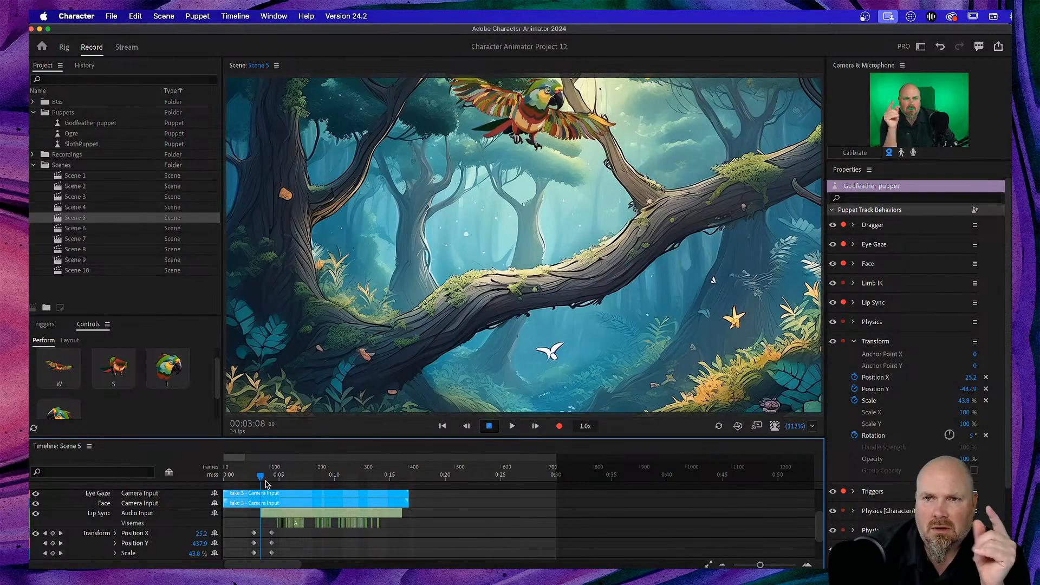
Turn off the camera input and record the puppet's Head triggers from 00:00:00 to about 00:16:08
{"action": "left_click", "coordinate": [890, 152]}
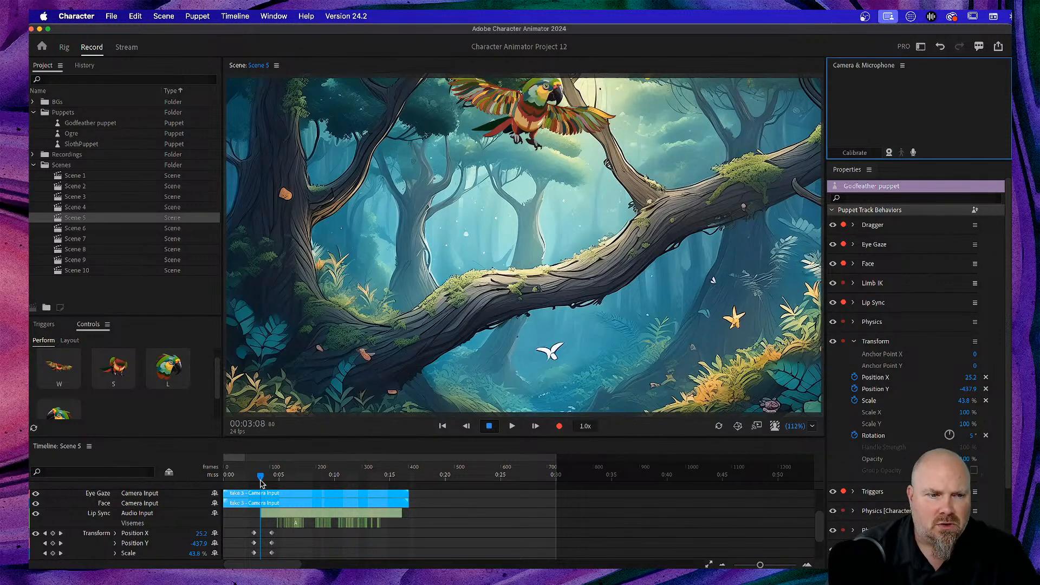
{"action": "left_click_drag", "start_coordinate": [261, 483], "coordinate": [226, 484]}
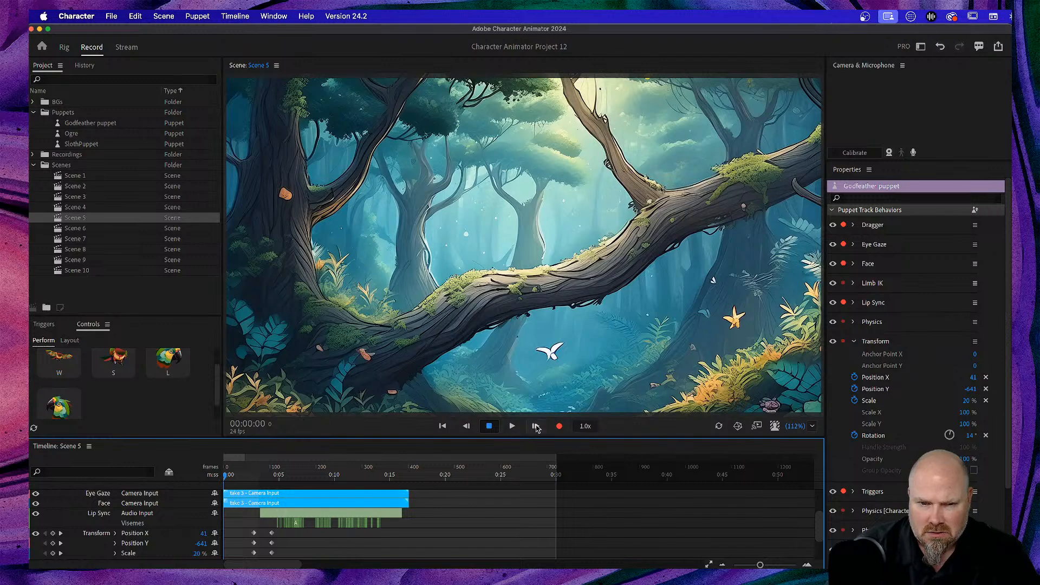
{"action": "left_click", "coordinate": [559, 427]}
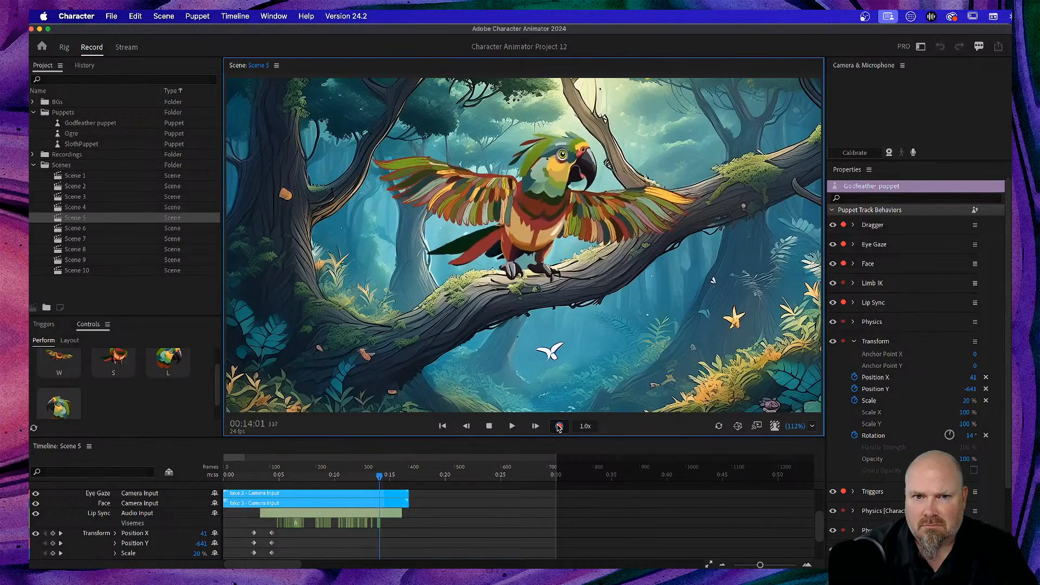
{"action": "left_click", "coordinate": [489, 426]}
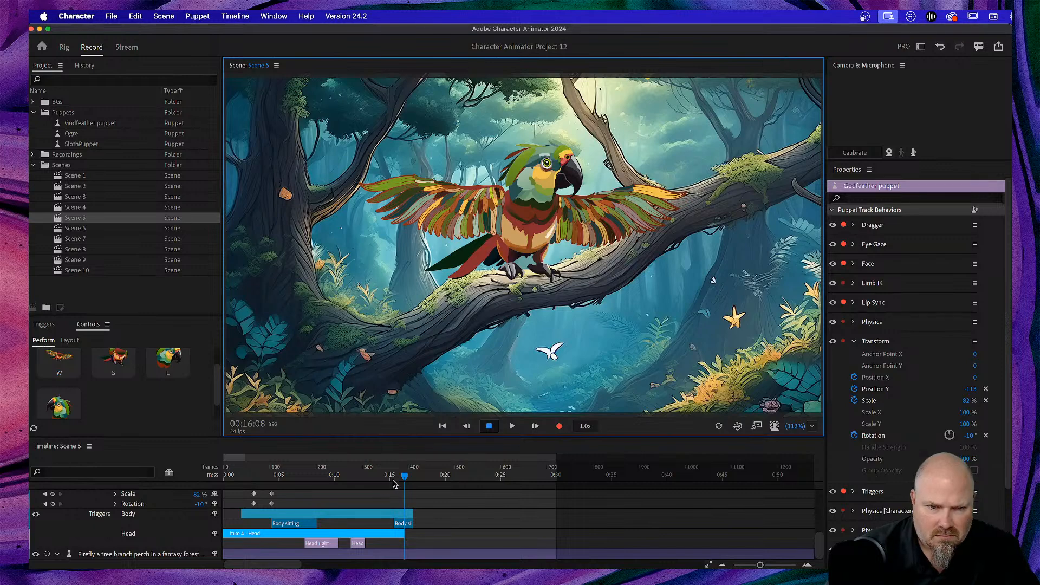
Enlarge the timeline and replay Scene 5 from 00:03:03 and around the first Head right trigger to check its timing
{"action": "left_click_drag", "start_coordinate": [404, 478], "coordinate": [258, 476]}
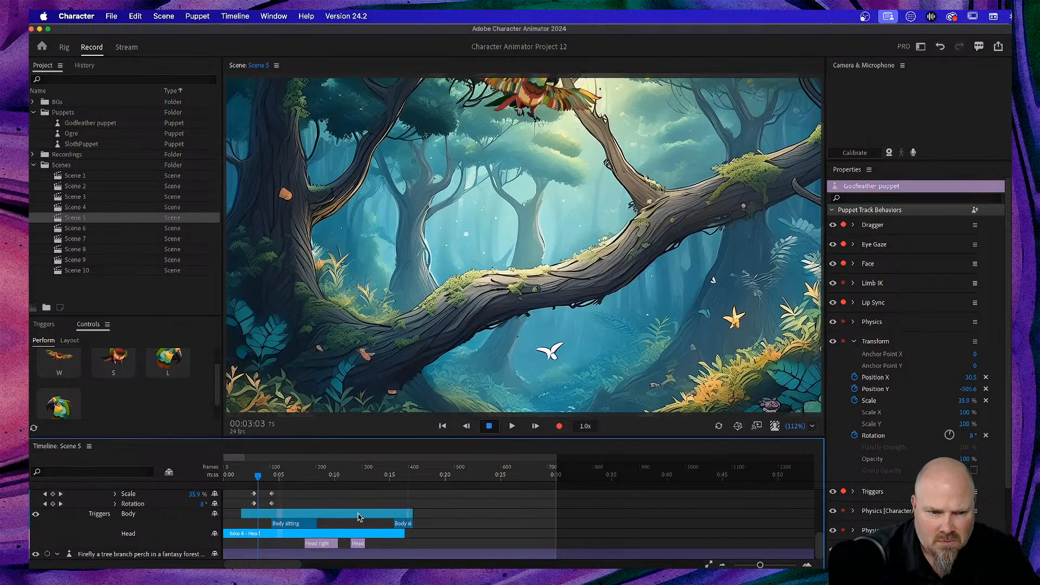
{"action": "left_click_drag", "start_coordinate": [428, 437], "coordinate": [429, 401]}
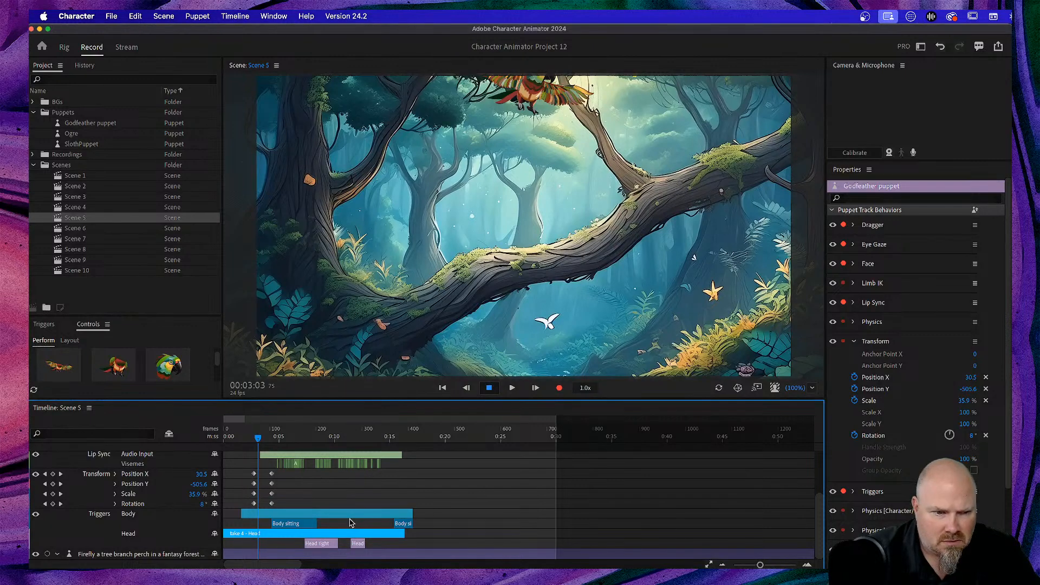
{"action": "key", "text": "space"}
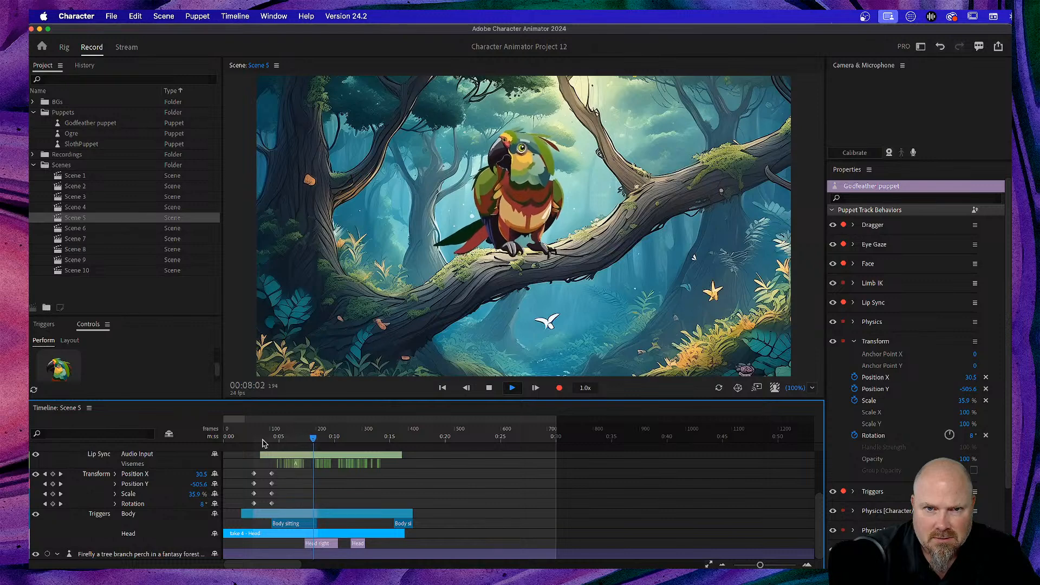
{"action": "key", "text": "space"}
{"action": "left_click_drag", "start_coordinate": [324, 440], "coordinate": [293, 445]}
{"action": "key", "text": "space"}
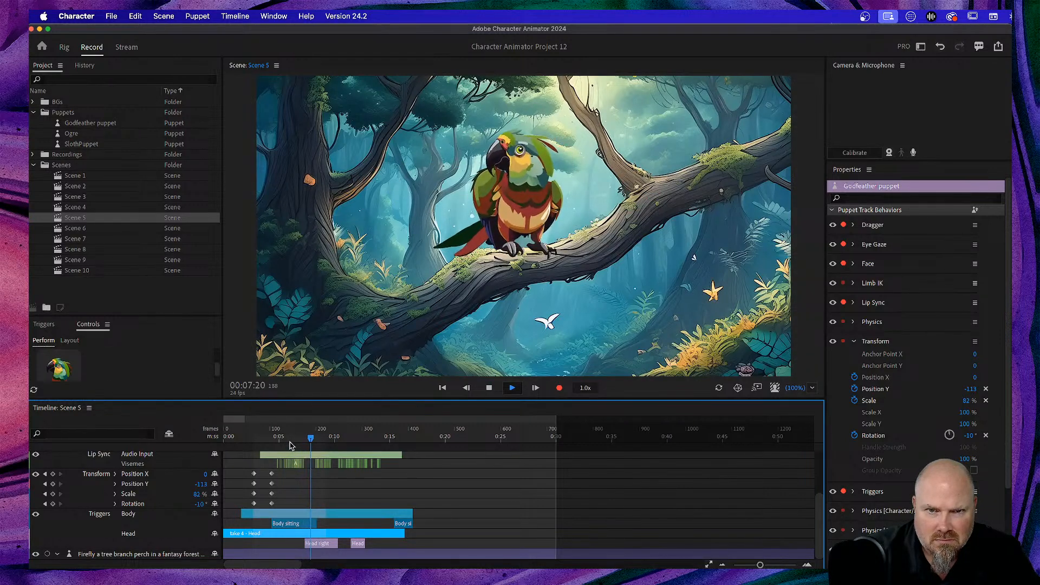
{"action": "key", "text": "space"}
Shift the first Head right trigger slightly later and replay the section around it to about 00:14:16
{"action": "left_click", "coordinate": [321, 543]}
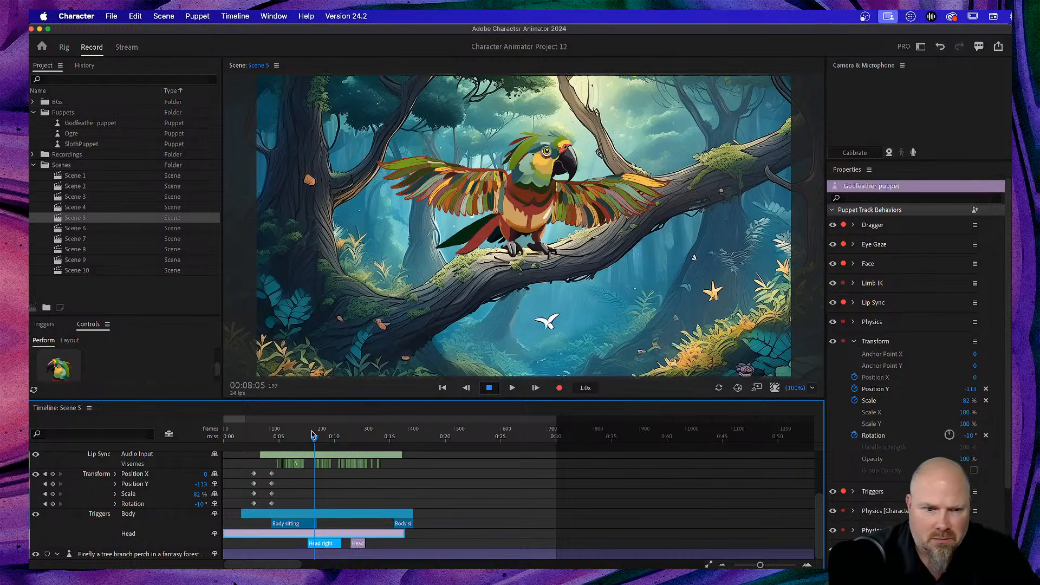
{"action": "left_click_drag", "start_coordinate": [314, 442], "coordinate": [298, 442]}
{"action": "key", "text": "space"}
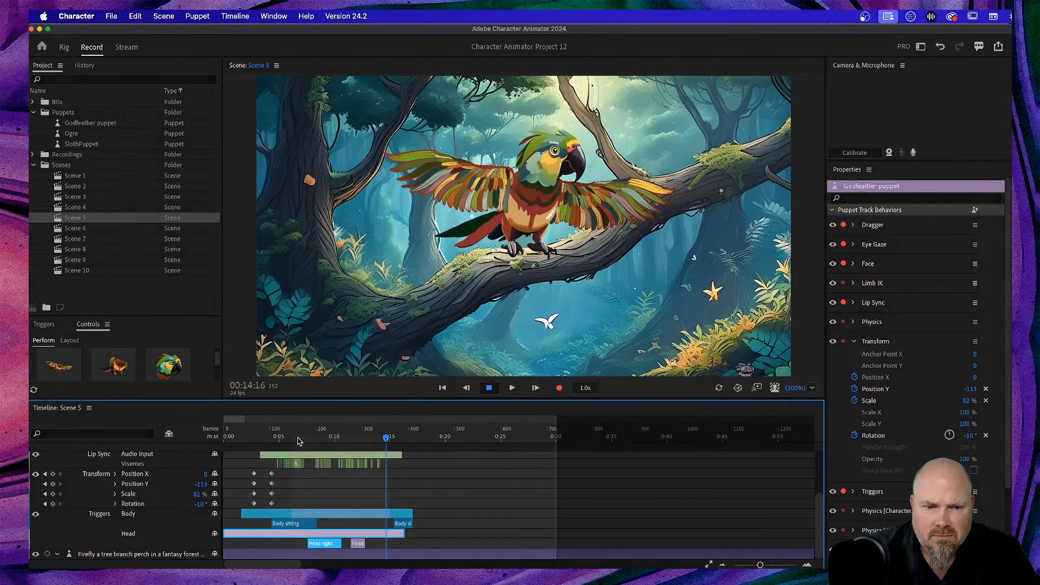
{"action": "key", "text": "space"}
Replay the section around the second Head trigger and delete that trigger
{"action": "left_click_drag", "start_coordinate": [387, 442], "coordinate": [340, 444]}
{"action": "key", "text": "space"}
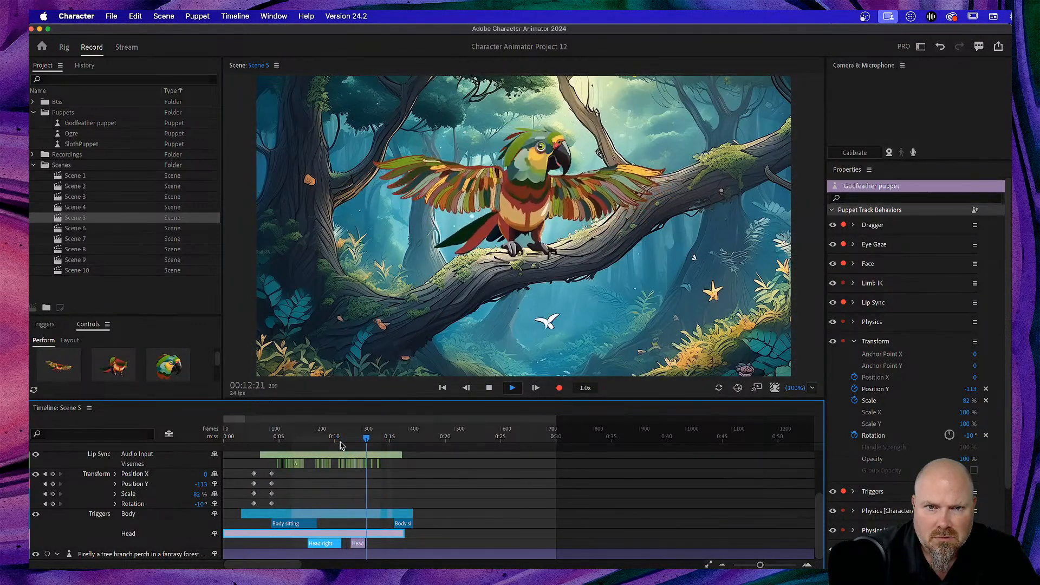
{"action": "key", "text": "space"}
{"action": "left_click", "coordinate": [361, 544]}
{"action": "key", "text": "Delete"}
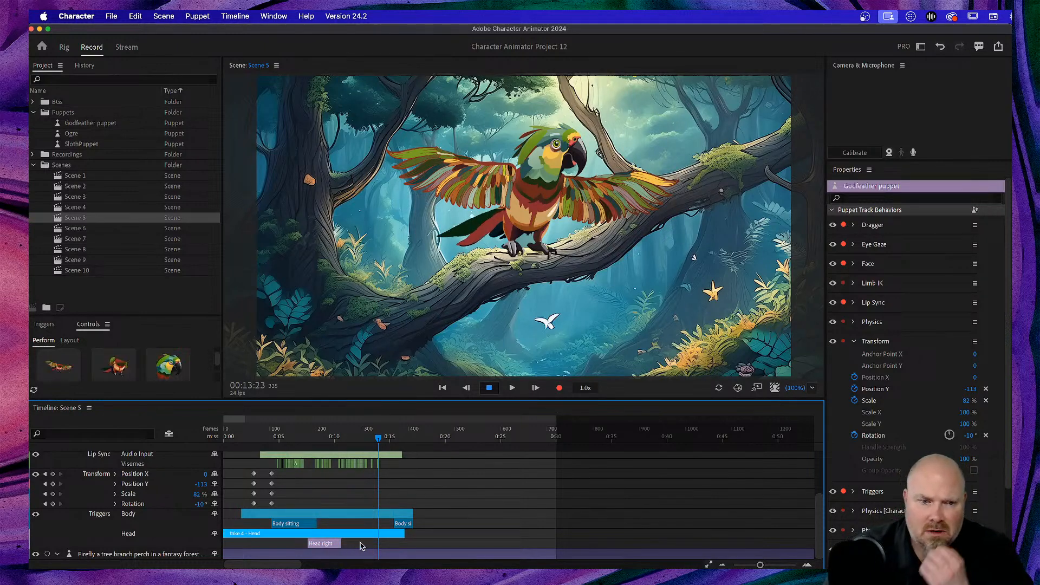
Play the dialogue section through to about 00:16:08 and again from the landing to check the remaining Head right trigger
{"action": "left_click_drag", "start_coordinate": [378, 442], "coordinate": [283, 444]}
{"action": "key", "text": "space"}
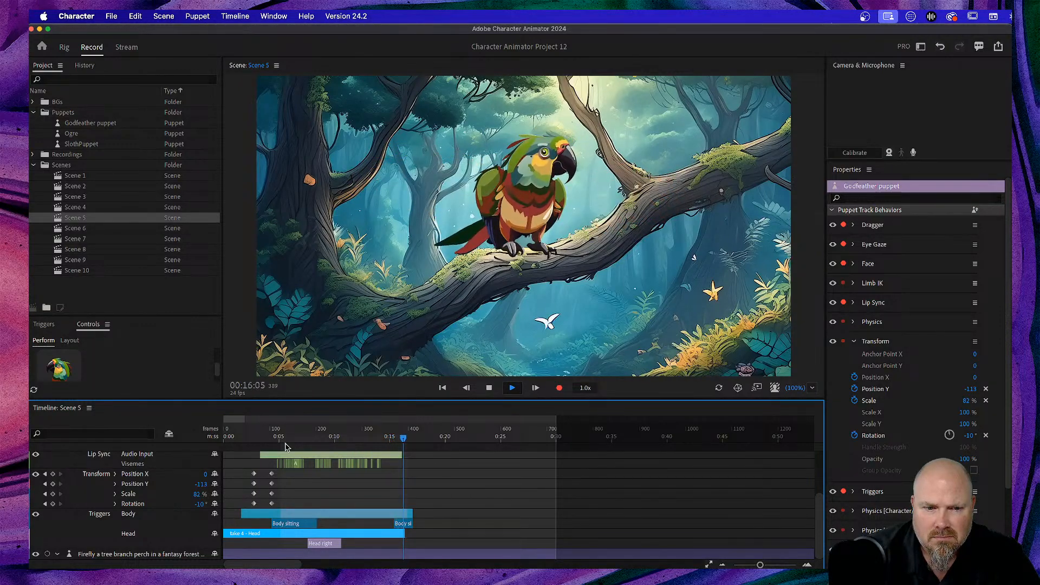
{"action": "key", "text": "space"}
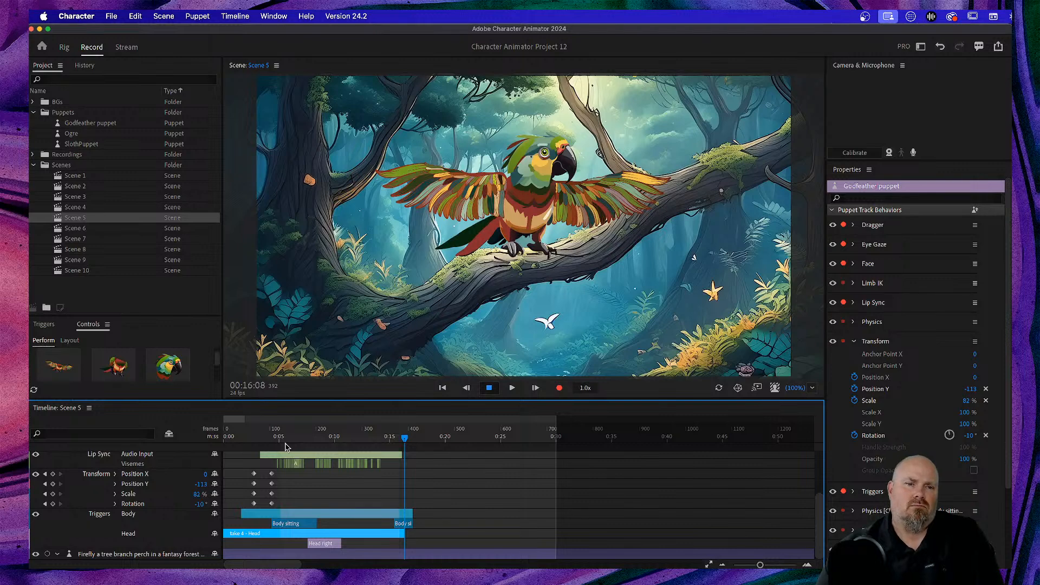
{"action": "left_click_drag", "start_coordinate": [405, 438], "coordinate": [318, 438]}
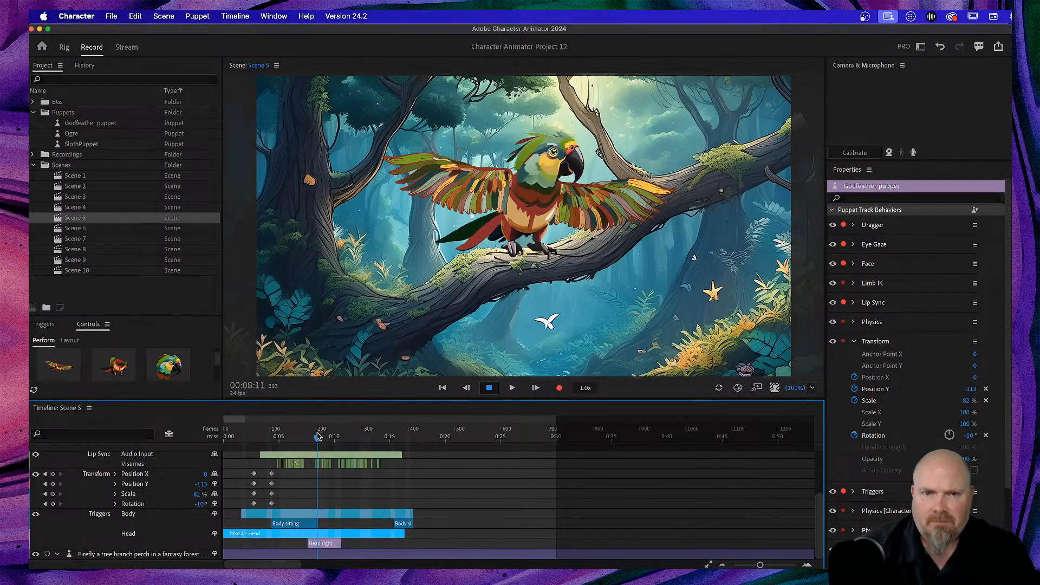
{"action": "left_click_drag", "start_coordinate": [319, 437], "coordinate": [317, 440]}
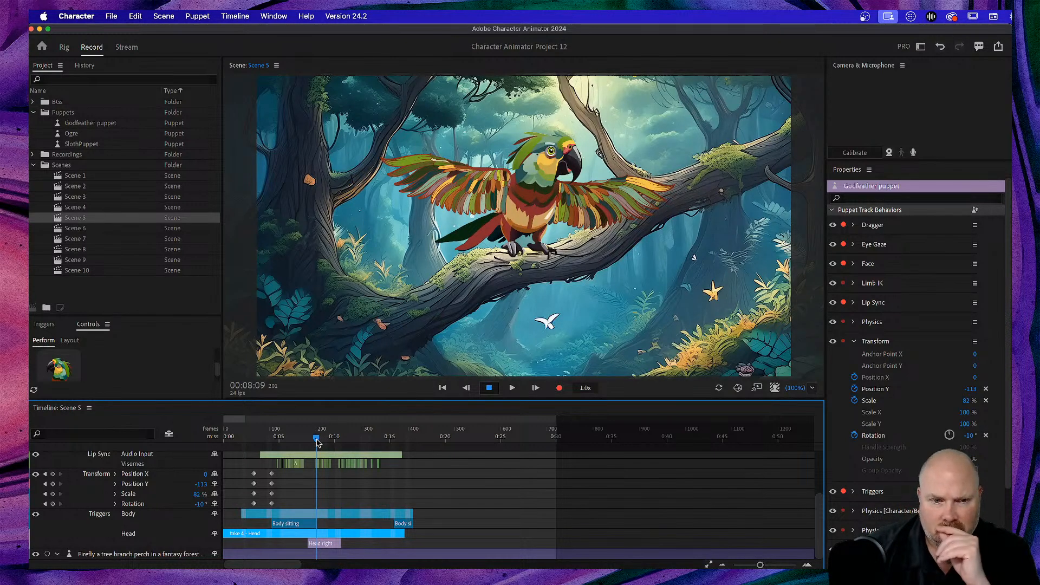
{"action": "left_click_drag", "start_coordinate": [318, 442], "coordinate": [267, 444]}
{"action": "key", "text": "space"}
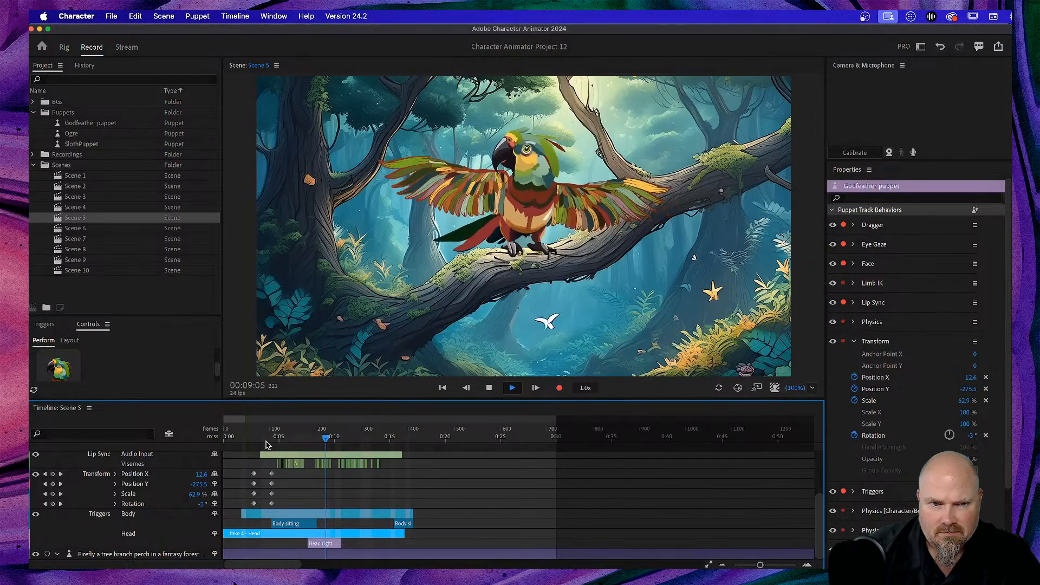
{"action": "key", "text": "space"}
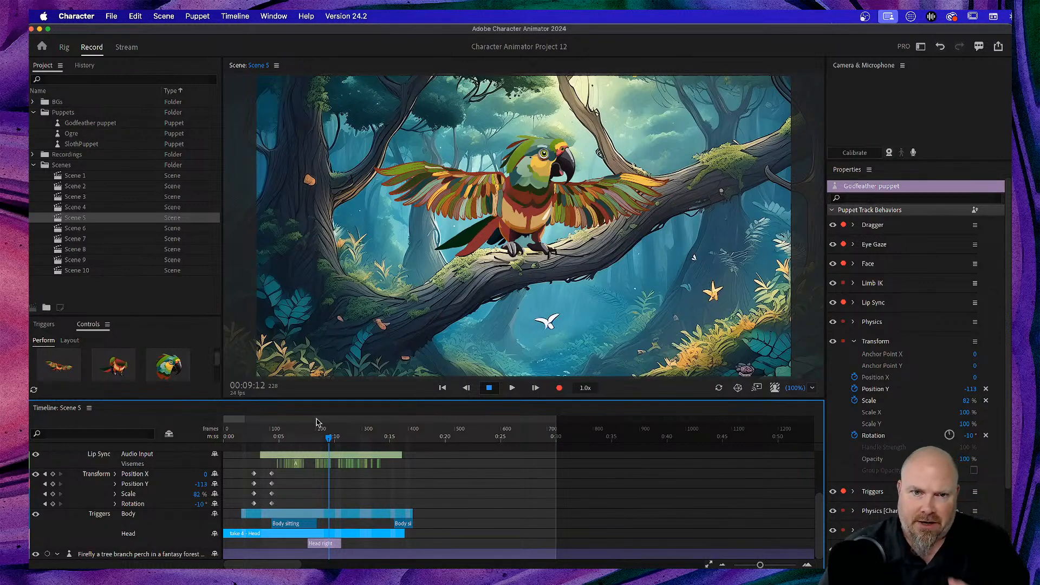
Record a Dragger performance of the puppet's right wrist from 00:06:03 to about 00:16:04
{"action": "left_click_drag", "start_coordinate": [329, 436], "coordinate": [292, 440]}
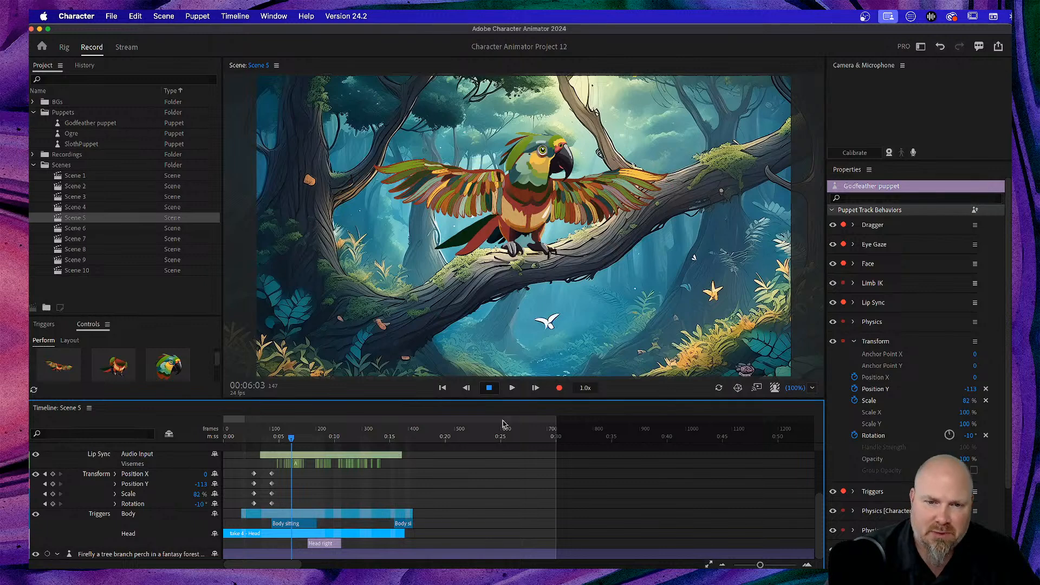
{"action": "left_click", "coordinate": [559, 388]}
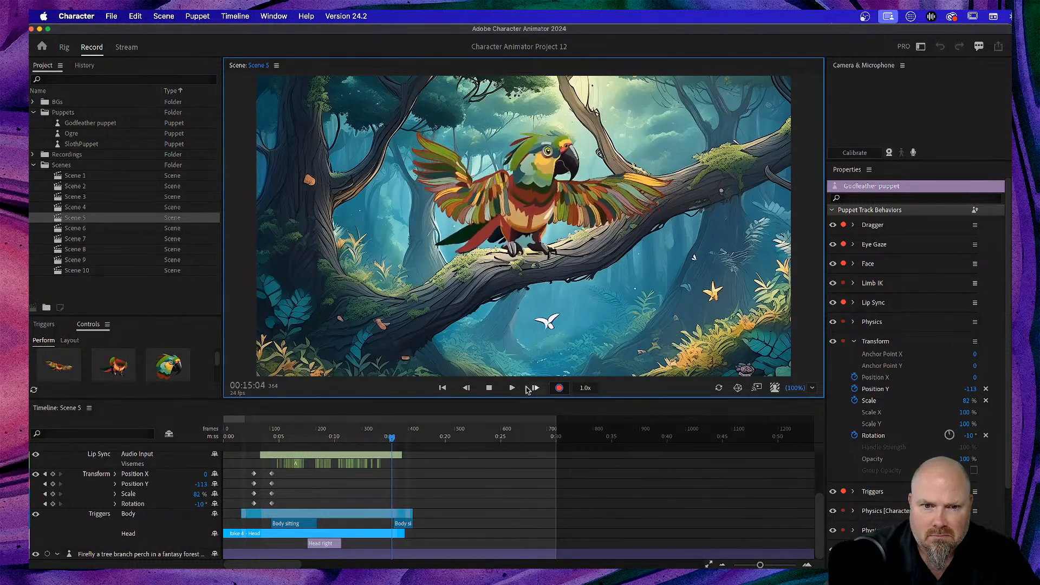
{"action": "left_click", "coordinate": [488, 388]}
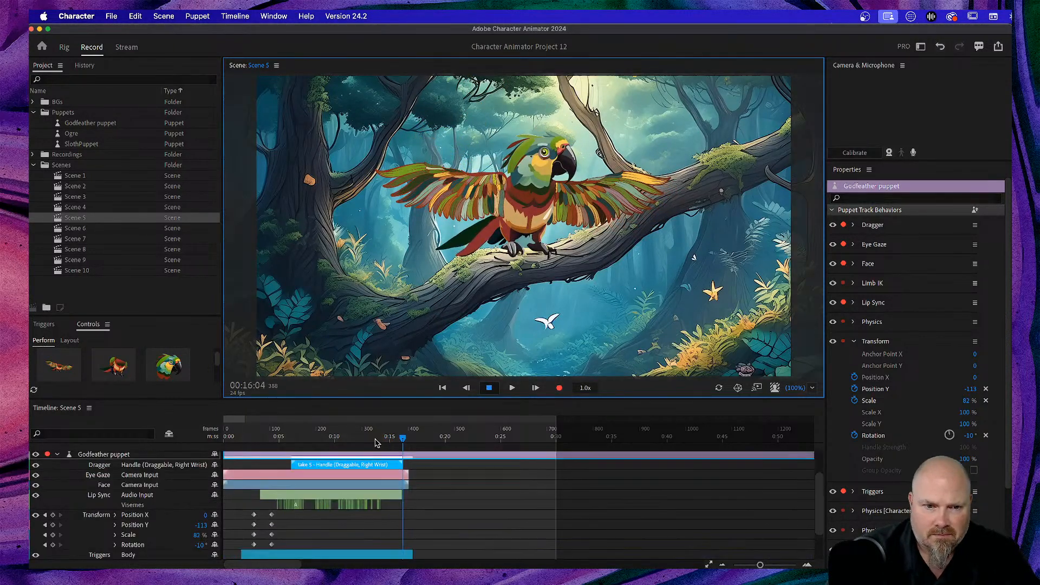
Replay Scene 5 from the fly-in to past 00:15:00 to check the right wrist movement
{"action": "left_click_drag", "start_coordinate": [402, 444], "coordinate": [262, 445]}
{"action": "key", "text": "space"}
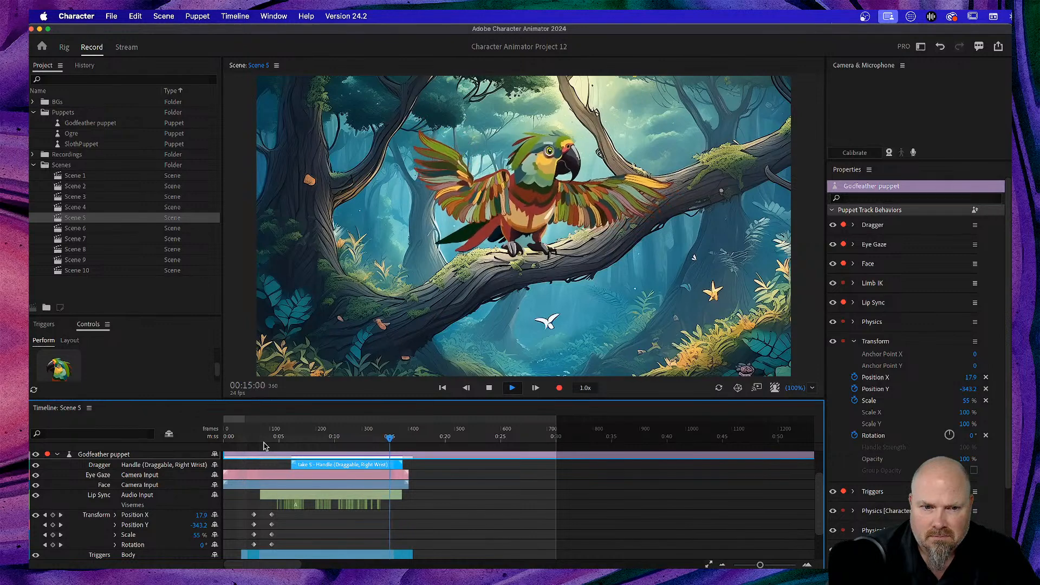
{"action": "key", "text": "space"}
Try recording the puppet's left wrist with Dragger from 00:07:12 to 00:11:00, and delete that take
{"action": "left_click_drag", "start_coordinate": [394, 441], "coordinate": [306, 443]}
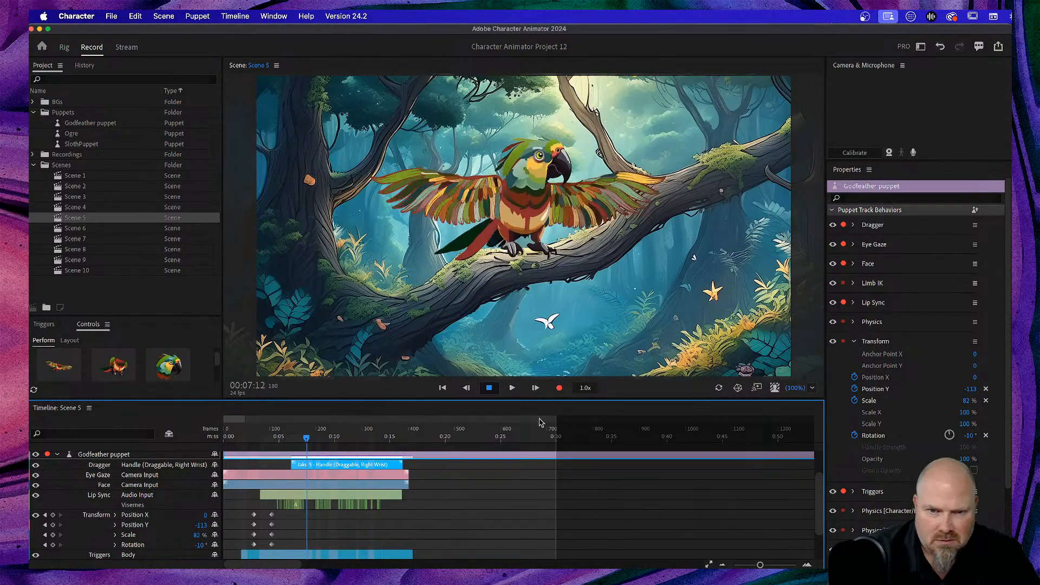
{"action": "left_click", "coordinate": [560, 389]}
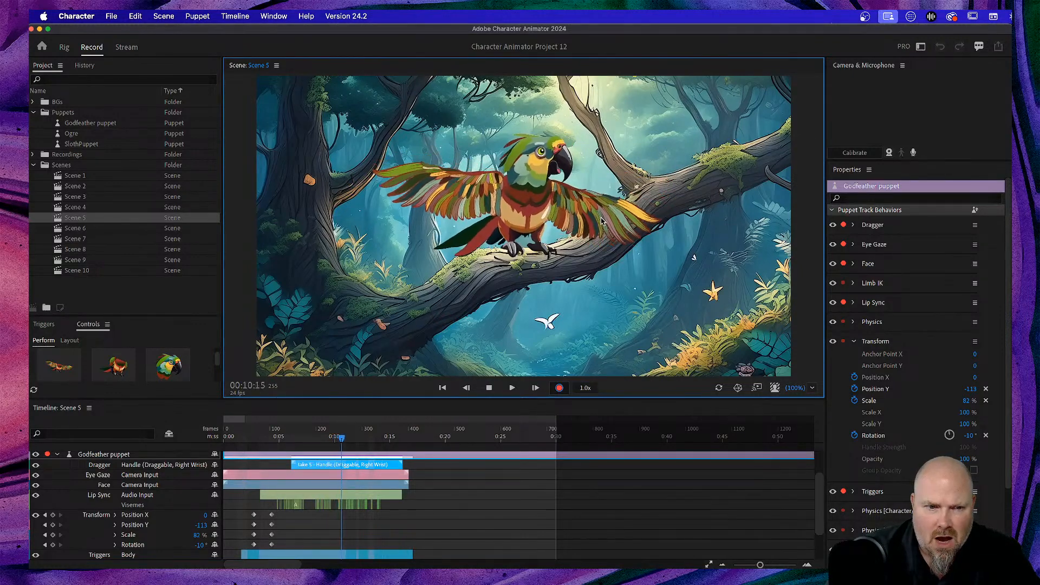
{"action": "key", "text": "space"}
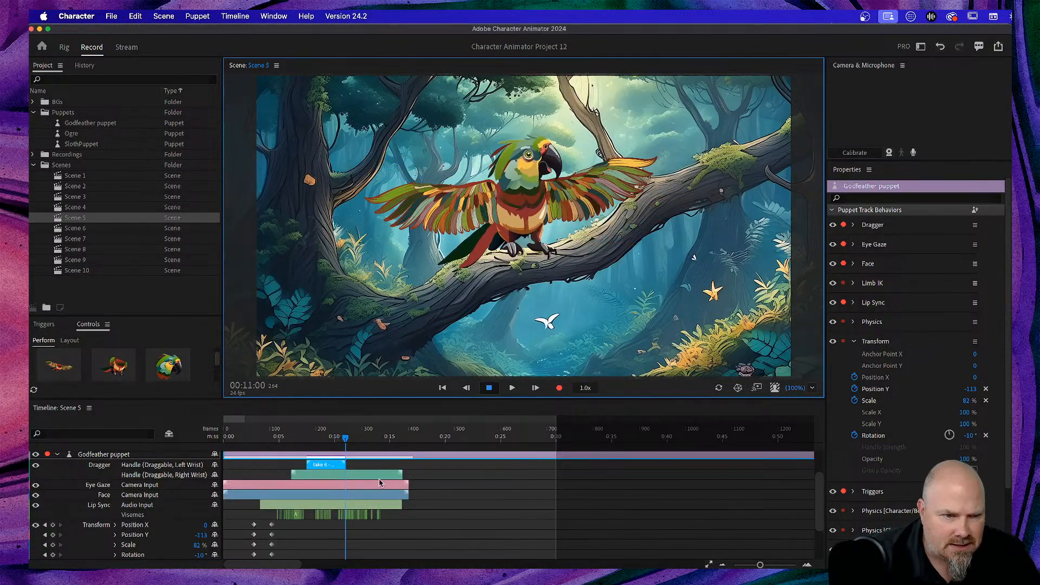
{"action": "left_click", "coordinate": [325, 466]}
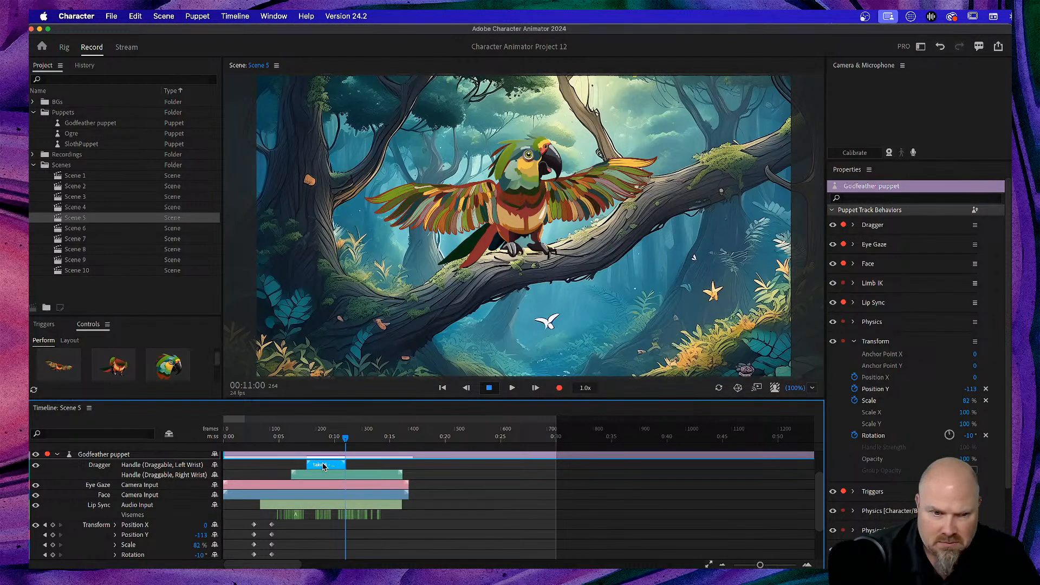
{"action": "key", "text": "Delete"}
Record a Dragger performance of the puppet's left wrist from 00:06:14 to about 00:16:08, and return the playhead to 00:00:00
{"action": "left_click_drag", "start_coordinate": [347, 440], "coordinate": [321, 442]}
{"action": "left_click_drag", "start_coordinate": [306, 443], "coordinate": [297, 441]}
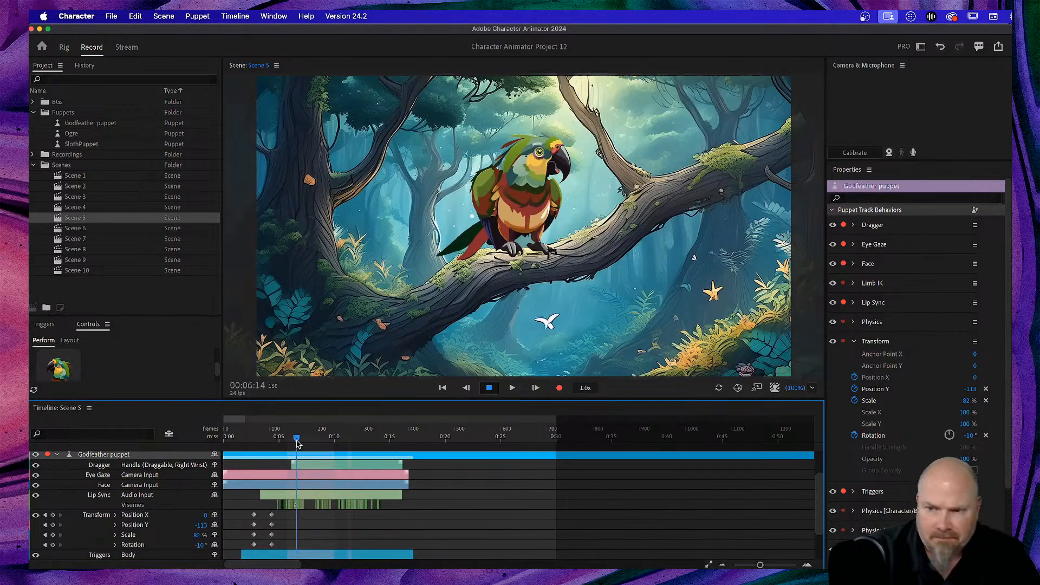
{"action": "left_click", "coordinate": [560, 389]}
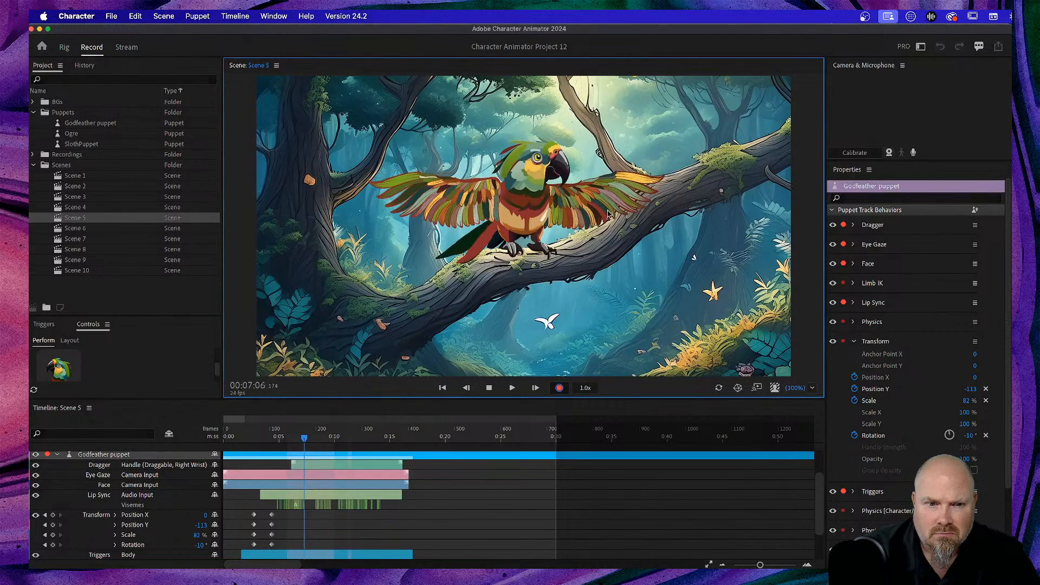
{"action": "mouse_move", "coordinate": [601, 187]}
{"action": "left_mouse_down"}
{"action": "mouse_move", "coordinate": [627, 206]}
{"action": "mouse_move", "coordinate": [608, 227]}
{"action": "mouse_move", "coordinate": [612, 201]}
{"action": "mouse_move", "coordinate": [595, 187]}
{"action": "mouse_move", "coordinate": [585, 194]}
{"action": "mouse_move", "coordinate": [609, 160]}
{"action": "mouse_move", "coordinate": [595, 180]}
{"action": "mouse_move", "coordinate": [636, 202]}
{"action": "mouse_move", "coordinate": [593, 179]}
{"action": "mouse_move", "coordinate": [642, 194]}
{"action": "left_mouse_up"}
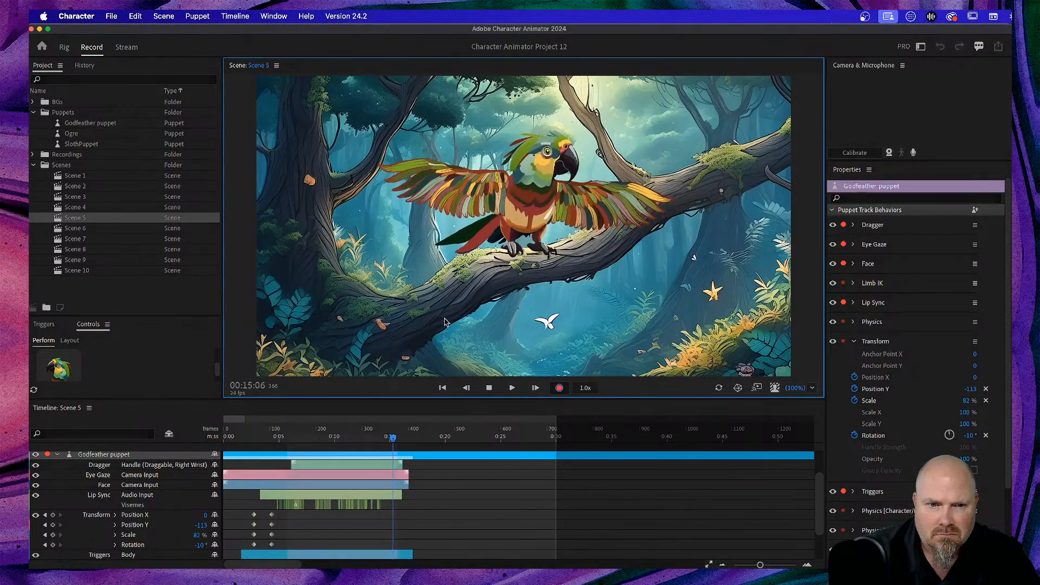
{"action": "left_click", "coordinate": [488, 387]}
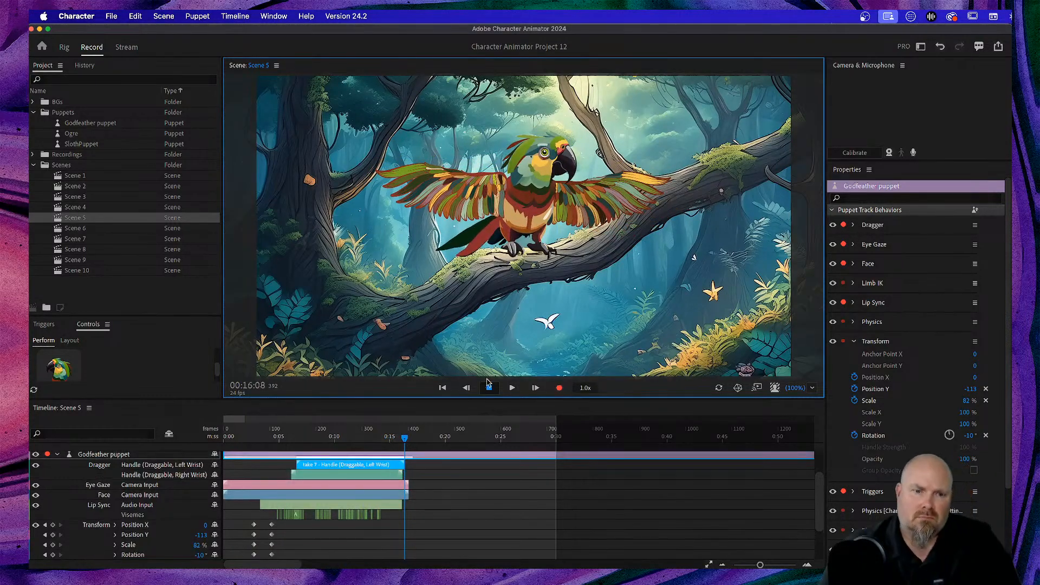
{"action": "left_click_drag", "start_coordinate": [408, 442], "coordinate": [206, 443]}
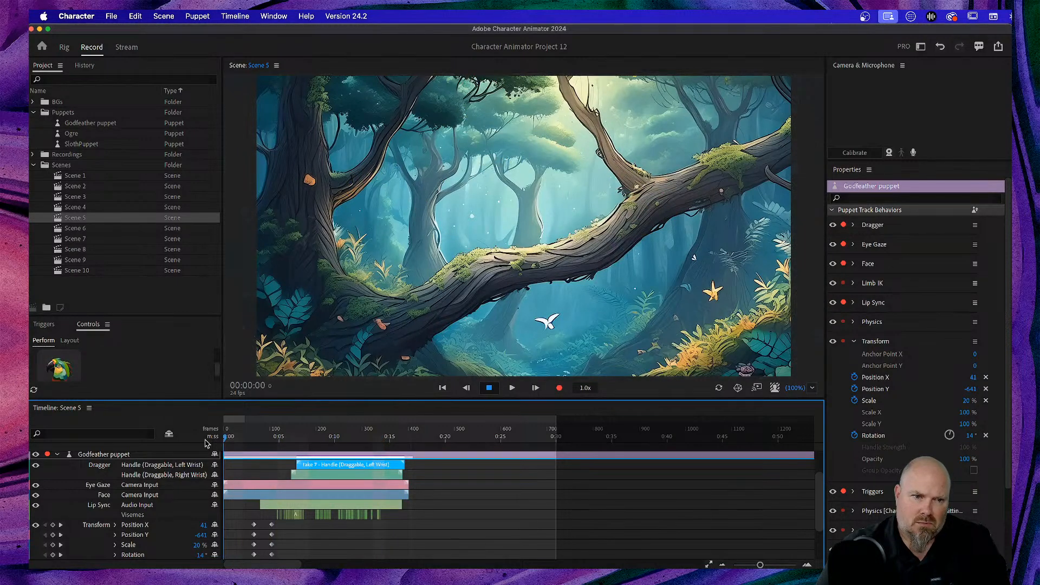
Replay Scene 5's opening and shift the puppet's first set of Transform keyframes slightly later, to about 0:03
{"action": "key", "text": "space"}
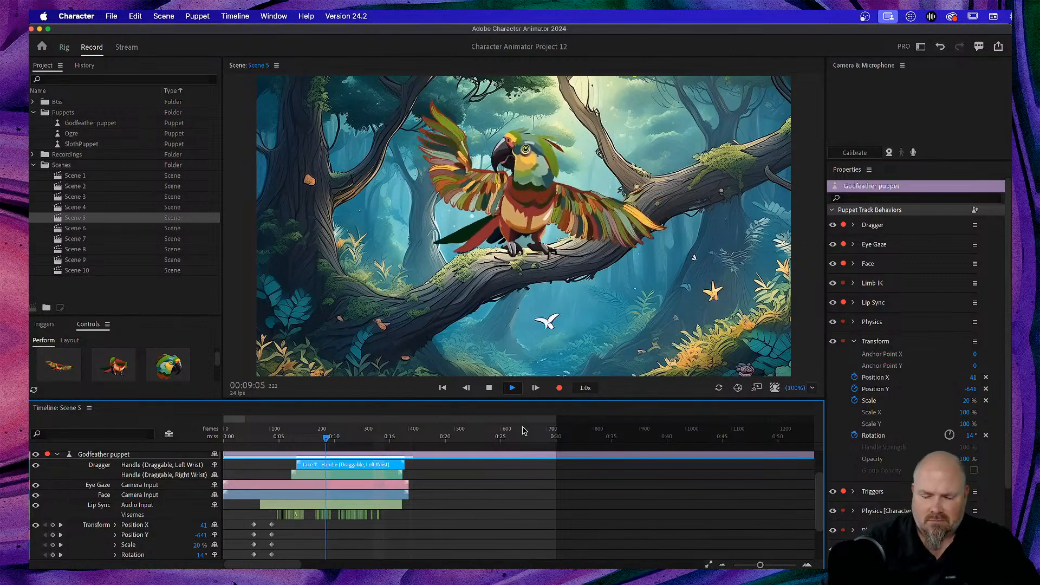
{"action": "key", "text": "space"}
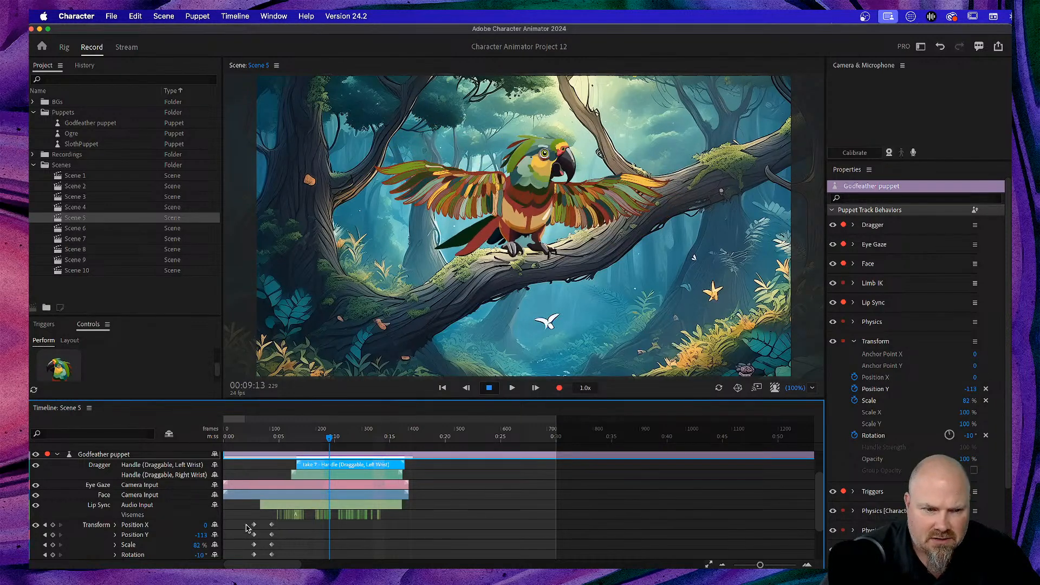
{"action": "left_click_drag", "start_coordinate": [247, 527], "coordinate": [261, 554]}
{"action": "left_click_drag", "start_coordinate": [329, 437], "coordinate": [181, 451]}
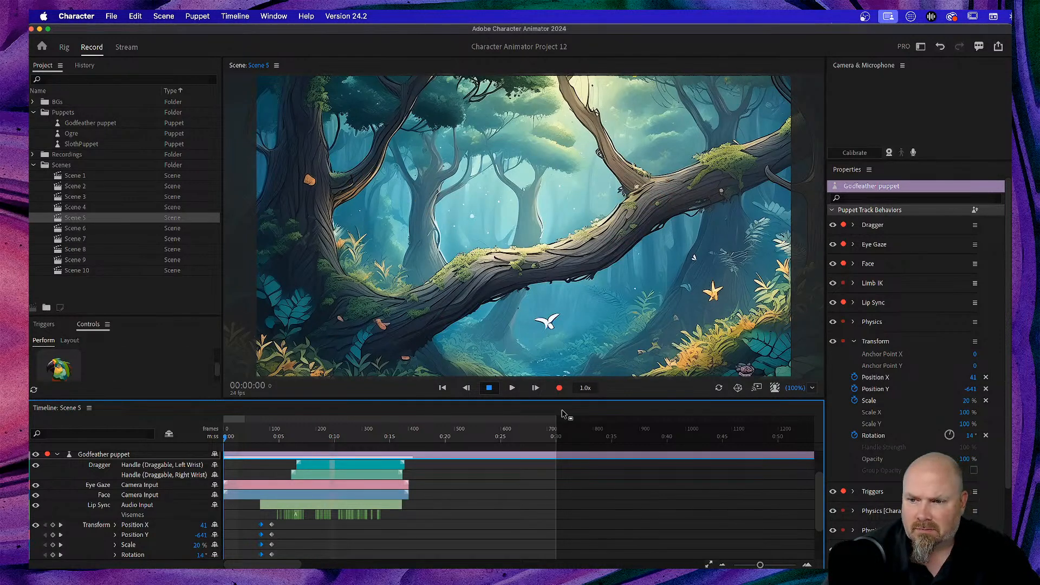
Replay Scene 5 from 00:00:00 to 00:16:21 to check the retimed fly-in and wing movement, and return to the start
{"action": "key", "text": "space"}
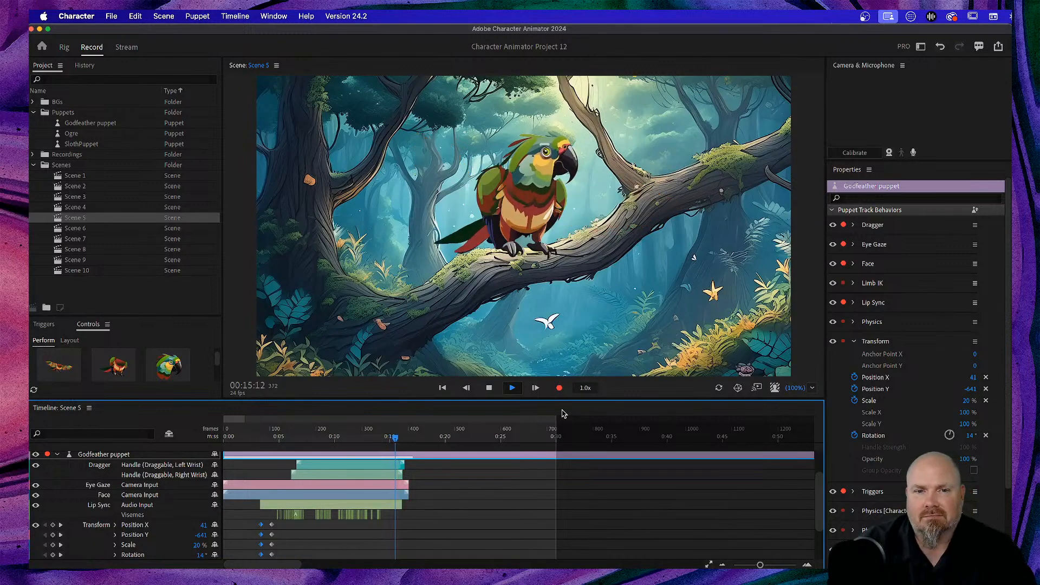
{"action": "key", "text": "space"}
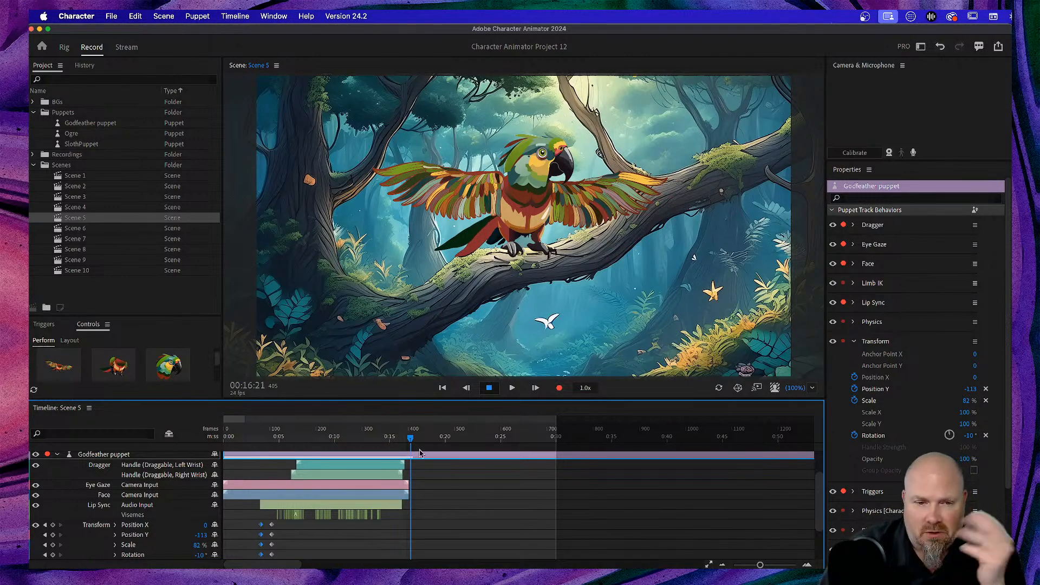
{"action": "left_click_drag", "start_coordinate": [413, 443], "coordinate": [211, 454]}
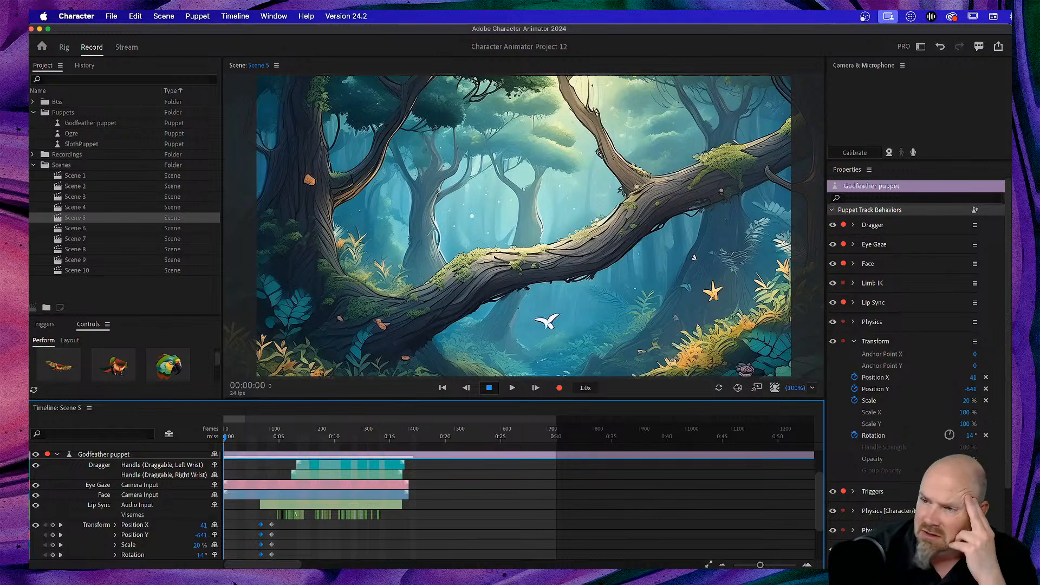
Open Scene 6 and set keyframes at 00:09:23 for Camera 6's Position X, Position Y, Zoom and Rotation
{"action": "double_click", "coordinate": [95, 228]}
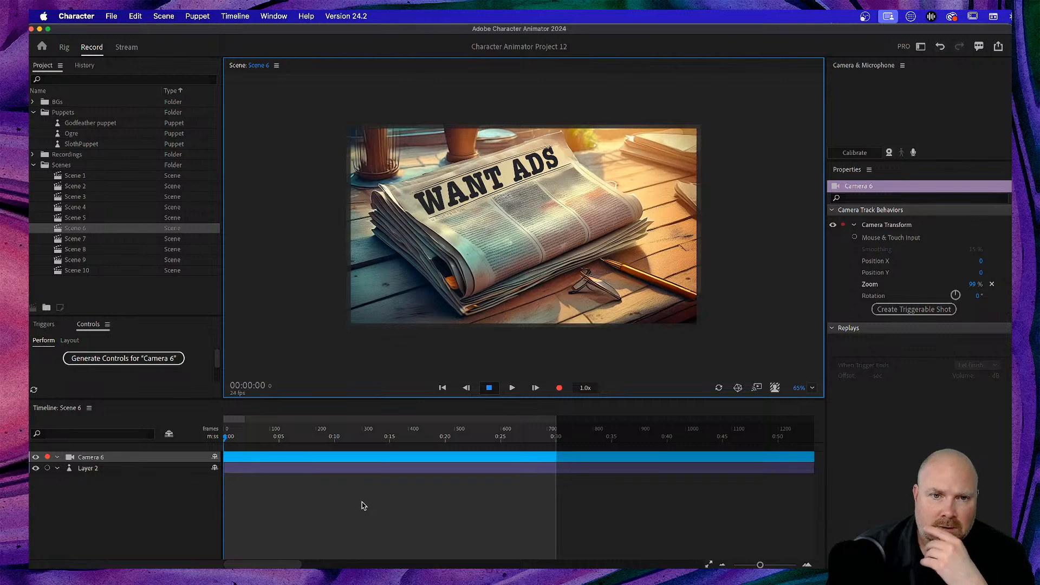
{"action": "left_click_drag", "start_coordinate": [226, 437], "coordinate": [334, 440]}
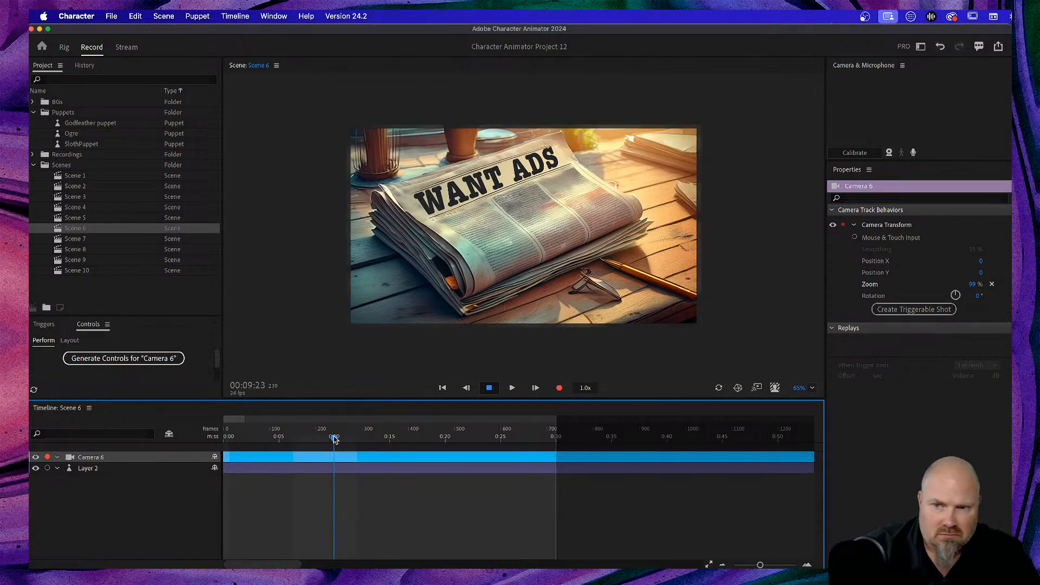
{"action": "left_click", "coordinate": [855, 285]}
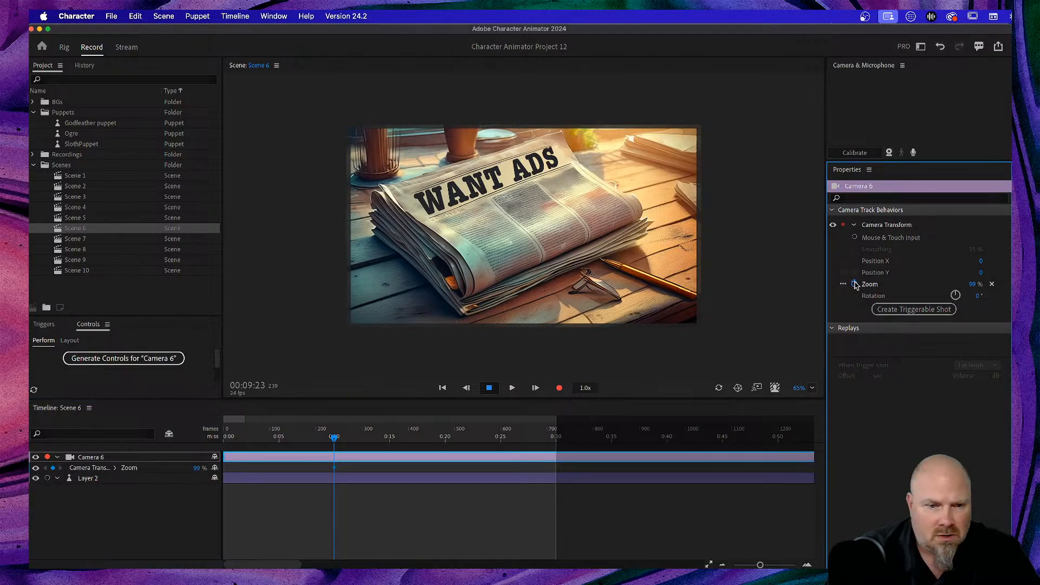
{"action": "left_click", "coordinate": [855, 262]}
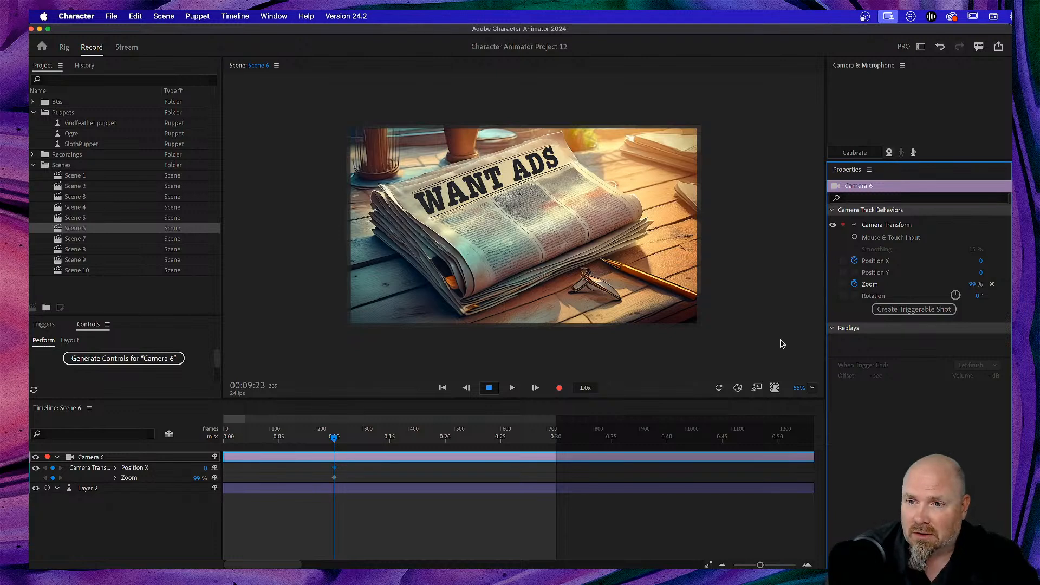
{"action": "left_click", "coordinate": [855, 273]}
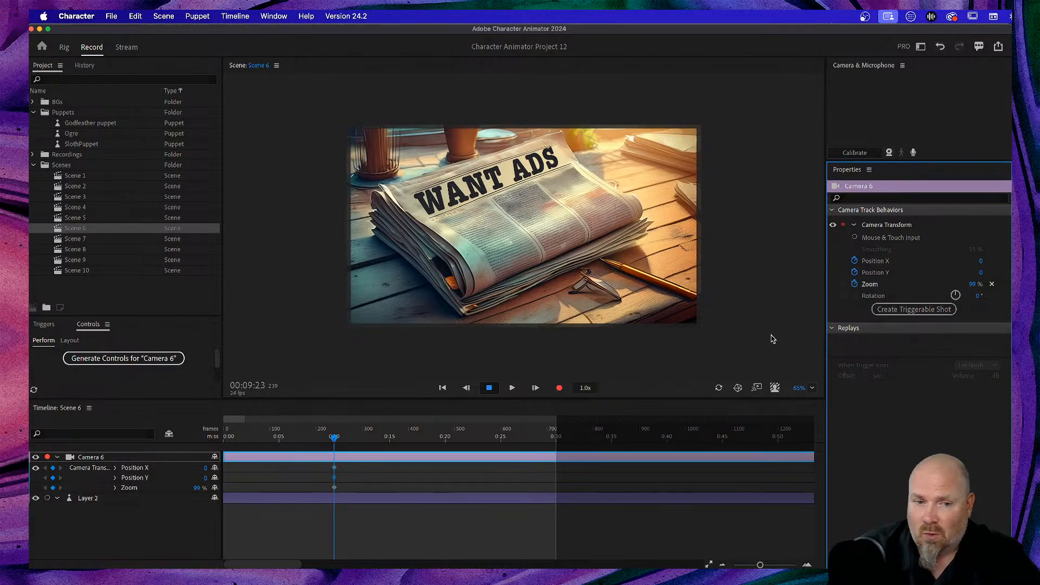
{"action": "mouse_move", "coordinate": [334, 442]}
{"action": "left_mouse_down"}
{"action": "mouse_move", "coordinate": [255, 440]}
{"action": "mouse_move", "coordinate": [325, 440]}
{"action": "left_mouse_up"}
{"action": "left_click", "coordinate": [62, 489]}
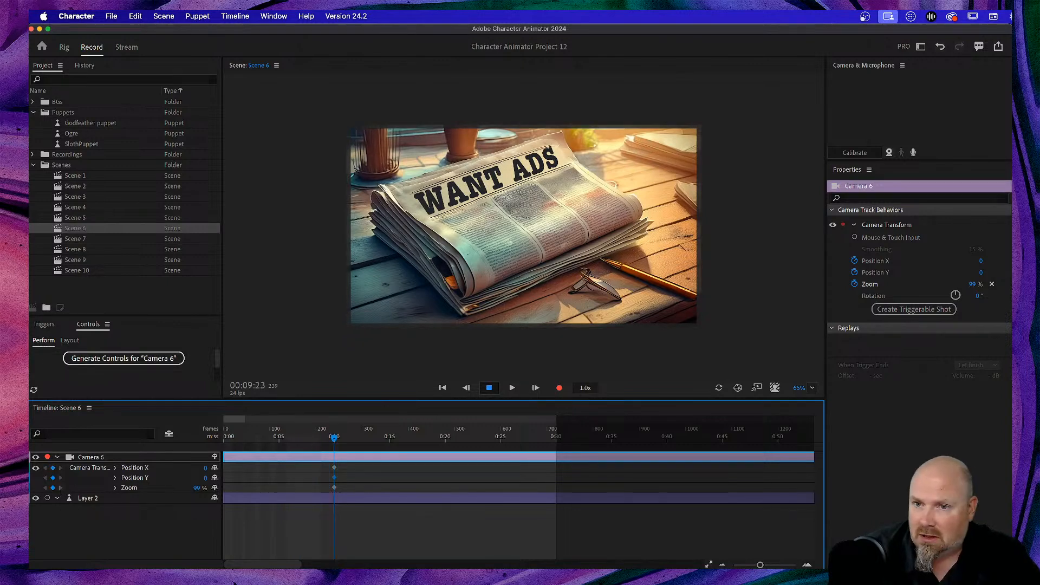
{"action": "left_click", "coordinate": [855, 297]}
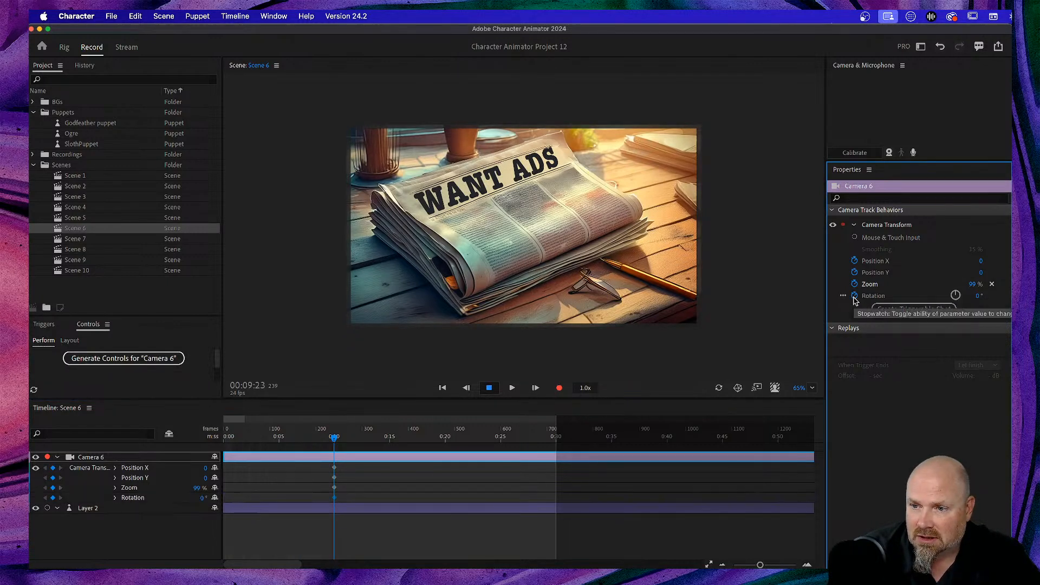
Keyframe Camera 6 at 00:02:14 with Zoom at 401% and Rotation at 96°
{"action": "left_click_drag", "start_coordinate": [333, 440], "coordinate": [253, 439]}
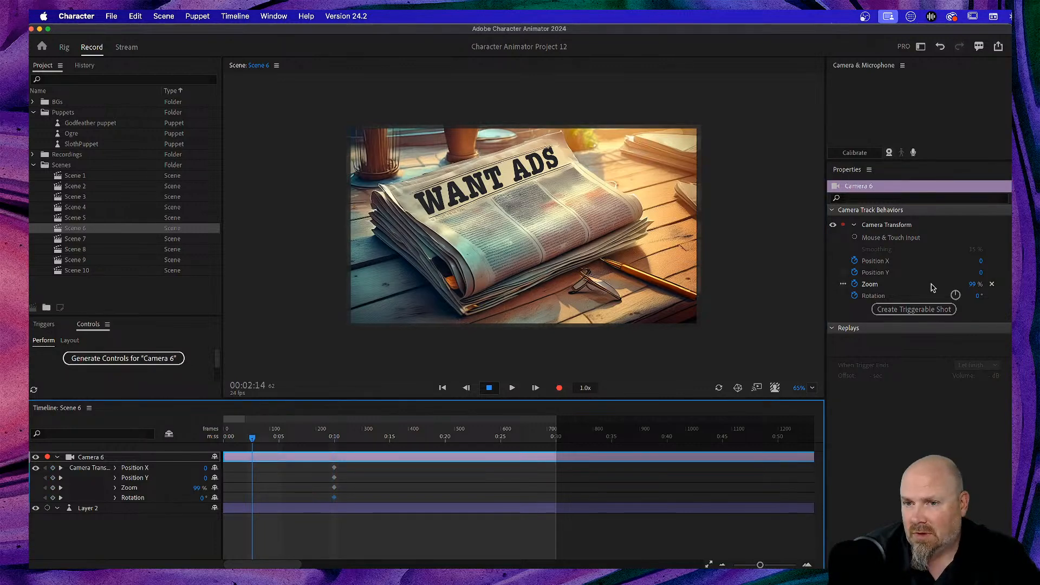
{"action": "left_click_drag", "start_coordinate": [975, 286], "coordinate": [1039, 286]}
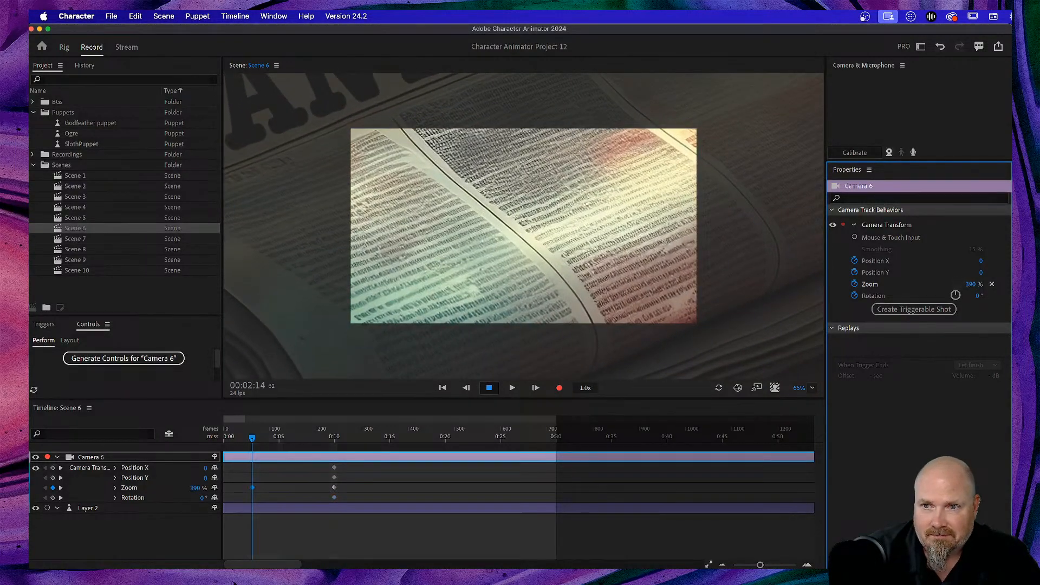
{"action": "left_click_drag", "start_coordinate": [979, 297], "coordinate": [1031, 297]}
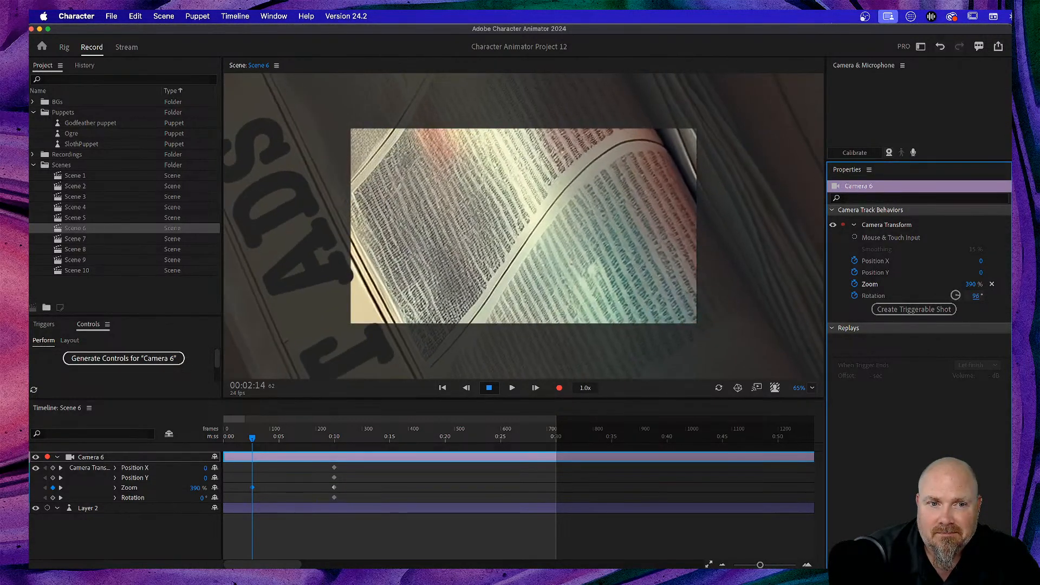
{"action": "left_click", "coordinate": [974, 284]}
{"action": "left_click_drag", "start_coordinate": [977, 285], "coordinate": [982, 284]}
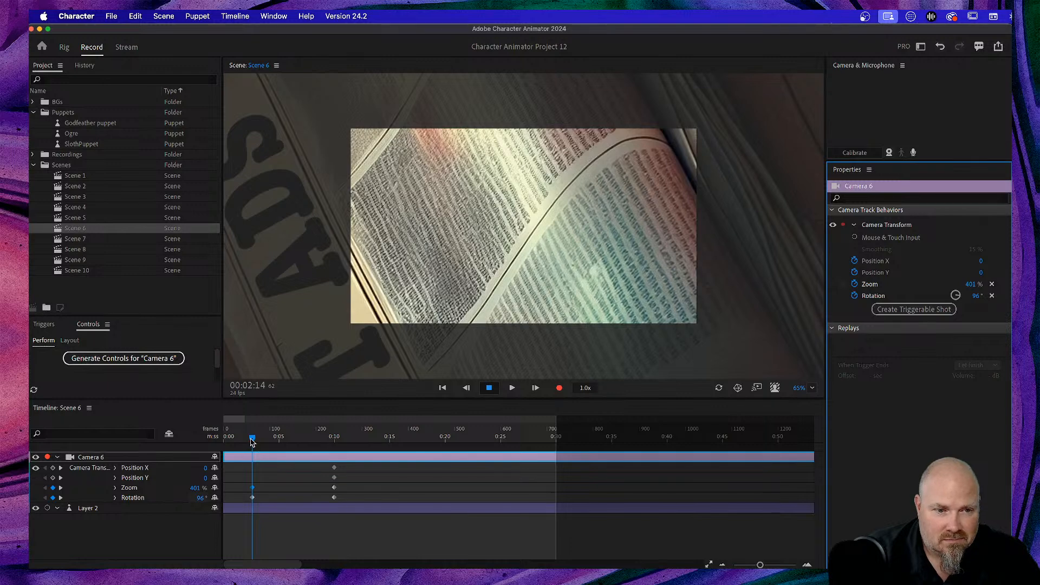
Replay Scene 6 from 00:00:00 to 00:11:06 to check the spinning zoom-out from the newspaper
{"action": "left_click_drag", "start_coordinate": [252, 442], "coordinate": [216, 448]}
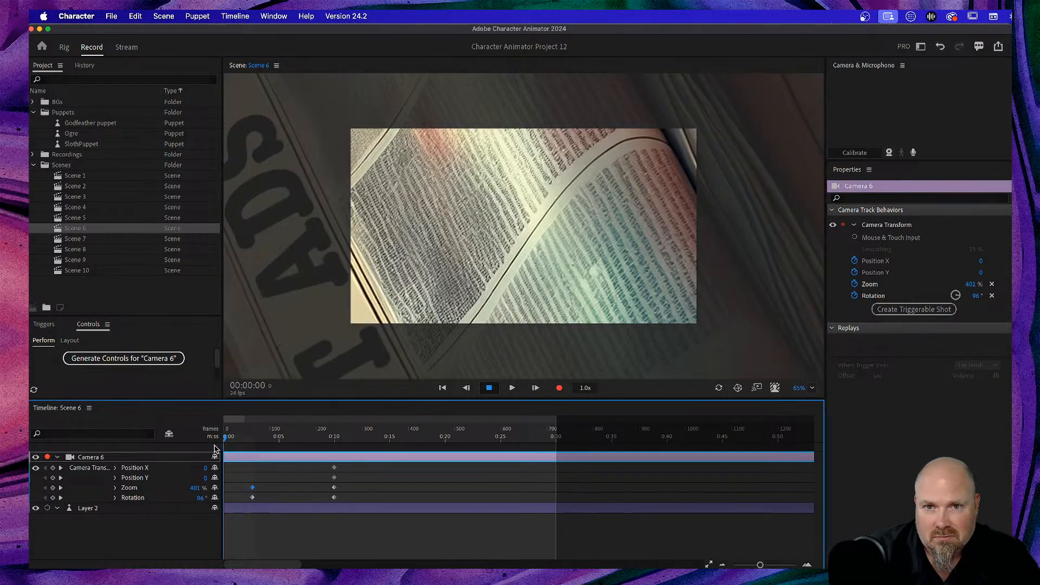
{"action": "key", "text": "space"}
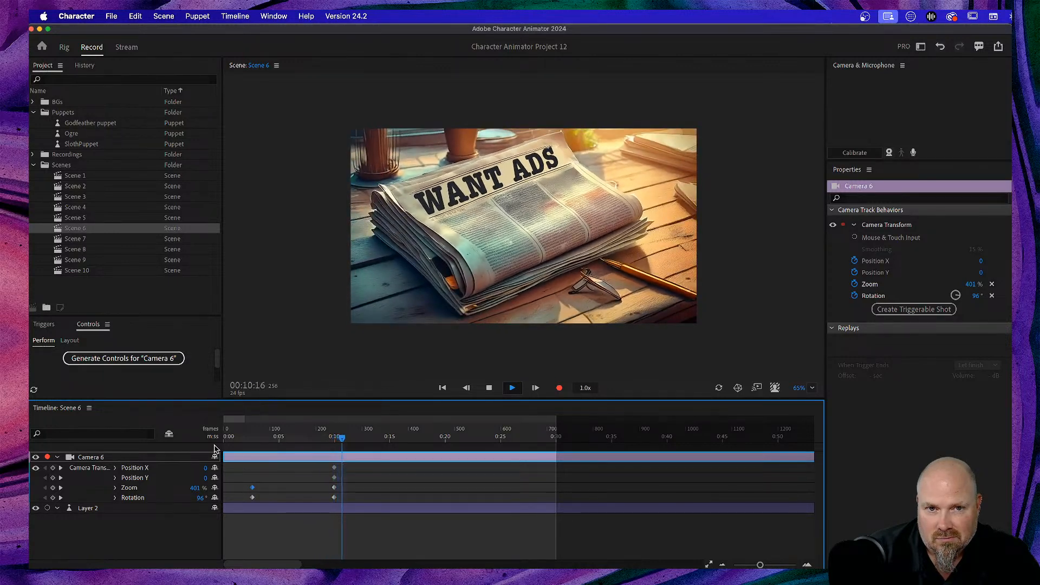
{"action": "key", "text": "space"}
Apply easing to all of Camera 6's Position, Zoom and Rotation keyframes
{"action": "left_click_drag", "start_coordinate": [325, 468], "coordinate": [346, 507]}
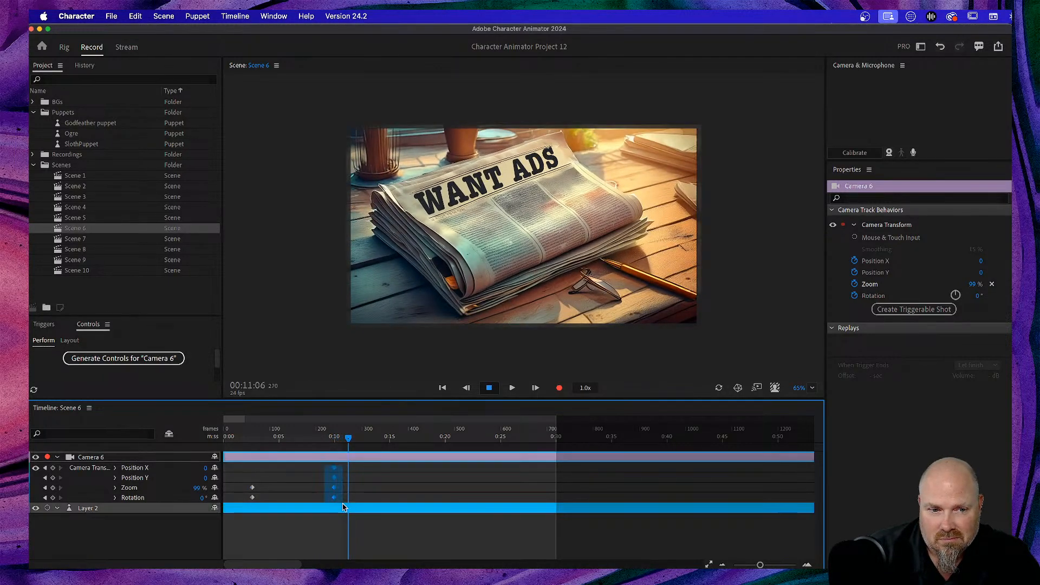
{"action": "left_click", "coordinate": [345, 469]}
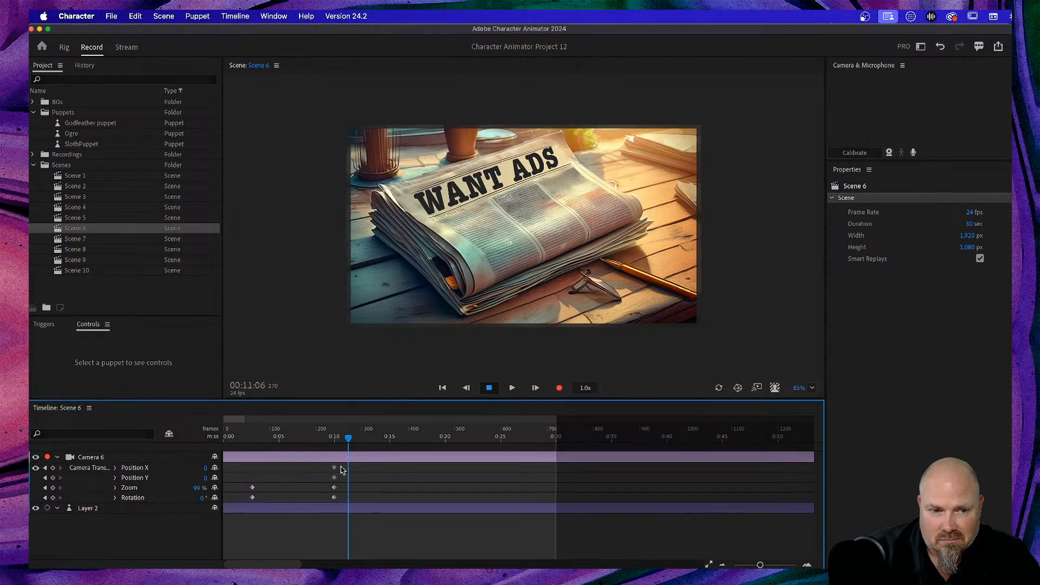
{"action": "left_click_drag", "start_coordinate": [343, 466], "coordinate": [235, 501]}
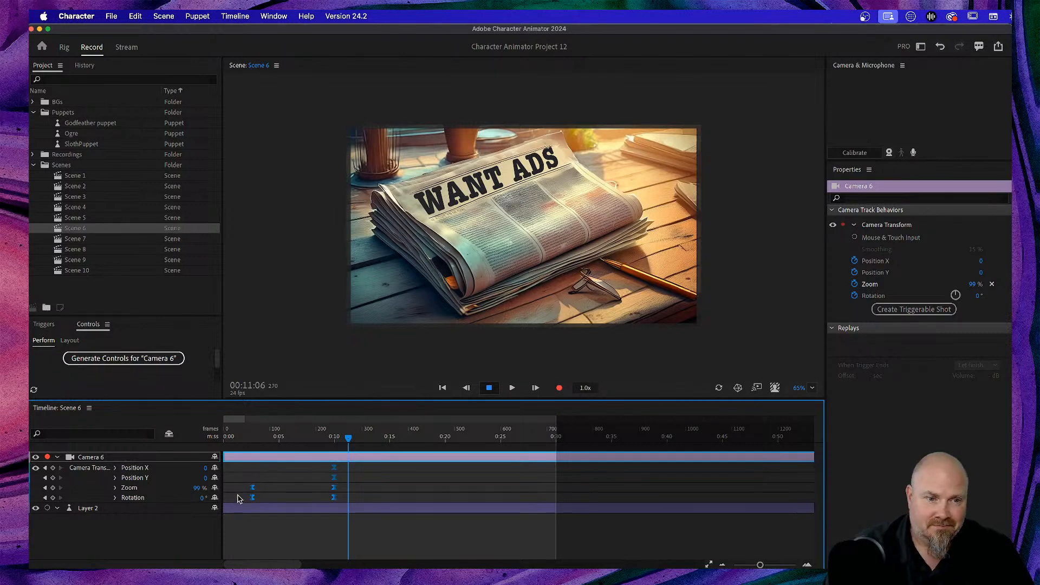
Move Camera 6's ending keyframes earlier, to about 0:08, and replay the camera move from 00:01:10 to 00:08:23
{"action": "left_click_drag", "start_coordinate": [312, 475], "coordinate": [342, 504]}
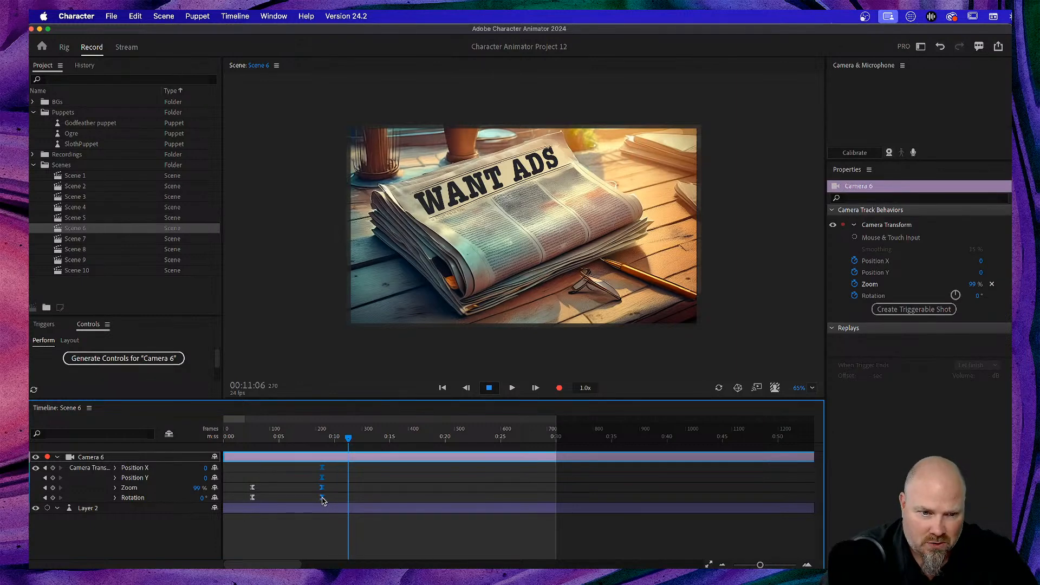
{"action": "left_click_drag", "start_coordinate": [348, 438], "coordinate": [240, 451]}
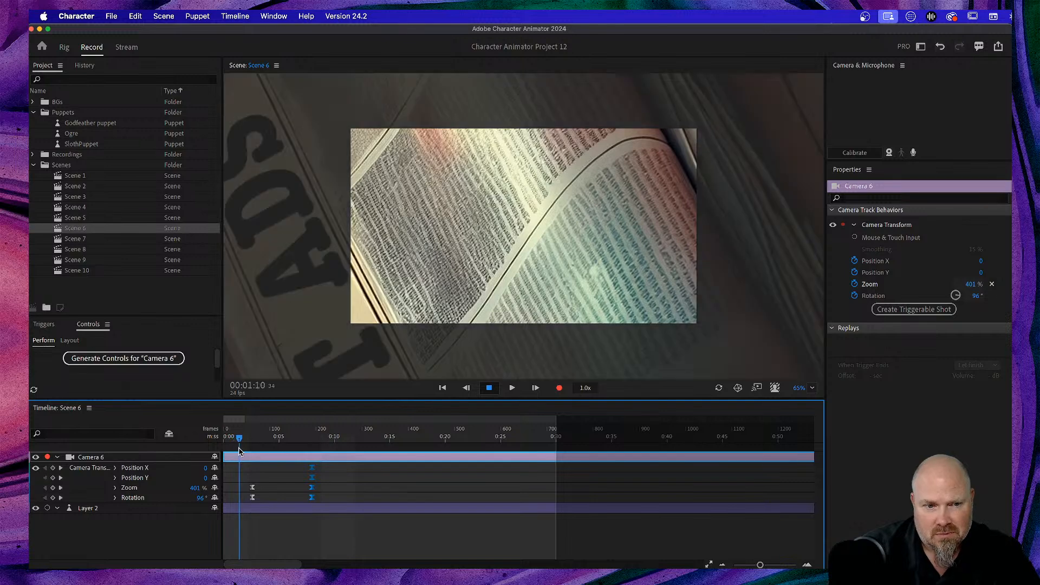
{"action": "key", "text": "space"}
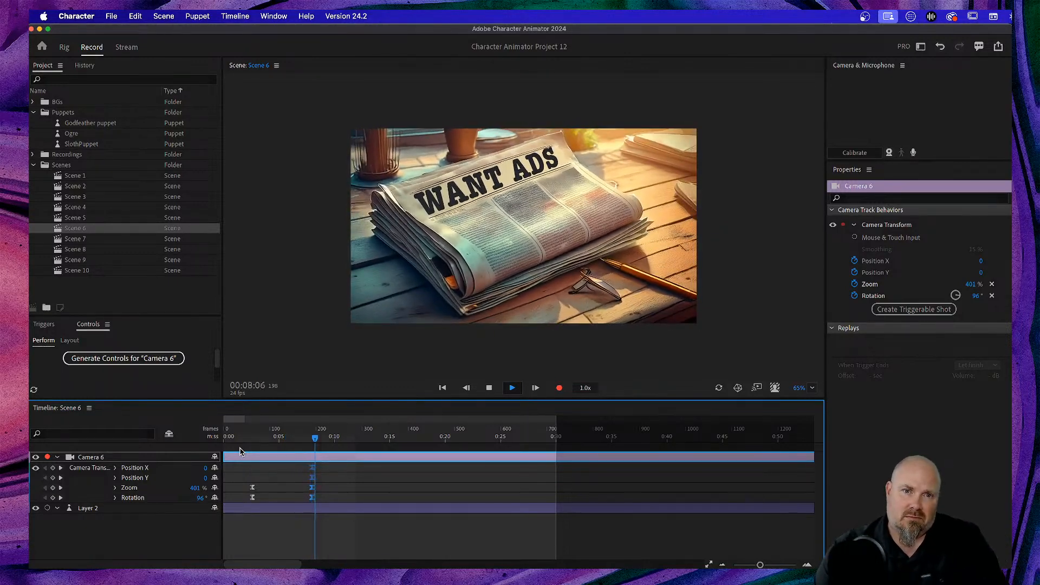
{"action": "key", "text": "space"}
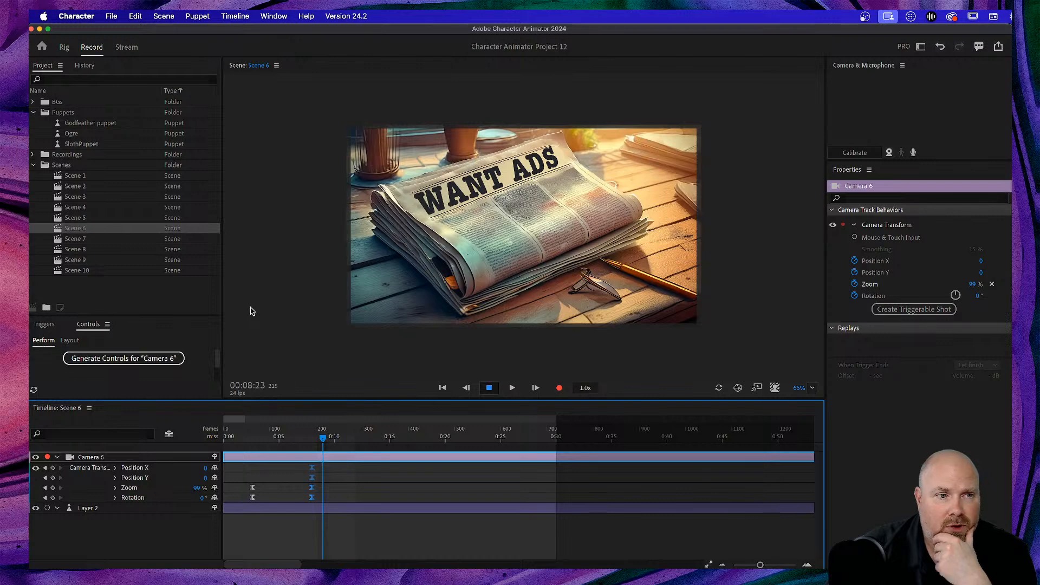
Open Scenes 7, 8 and 10 in turn to review the sloth puppet setups
{"action": "double_click", "coordinate": [84, 240]}
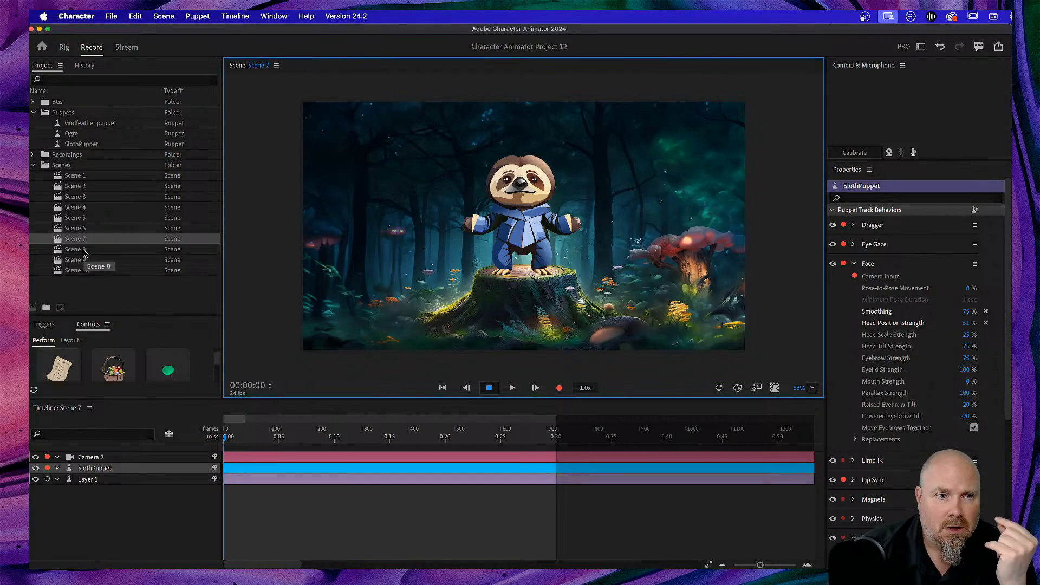
{"action": "double_click", "coordinate": [84, 250]}
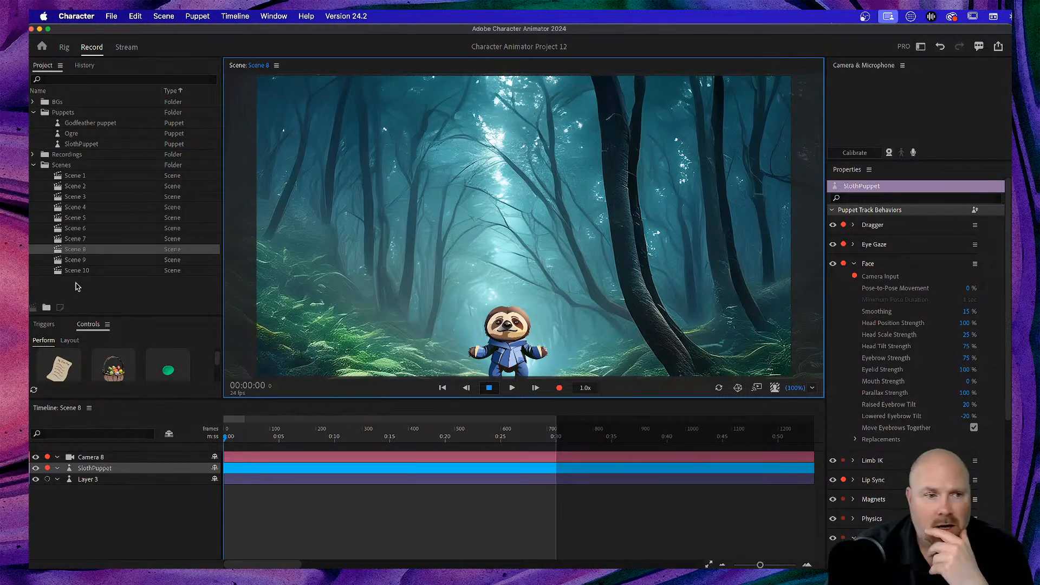
{"action": "double_click", "coordinate": [76, 272]}
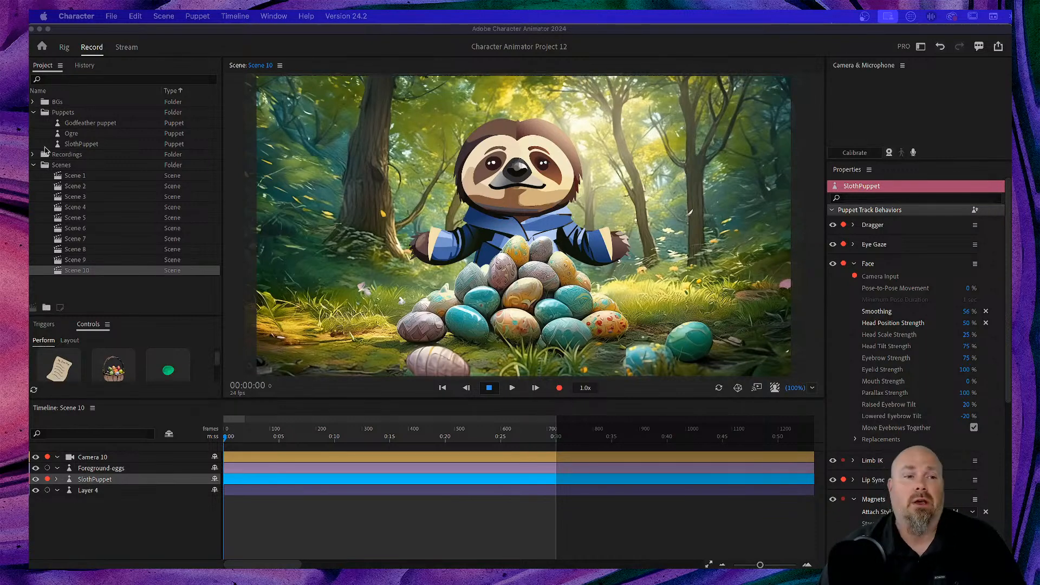
Open Scene 1 and enlarge the scene preview by shrinking the timeline and project areas
{"action": "left_click", "coordinate": [74, 181]}
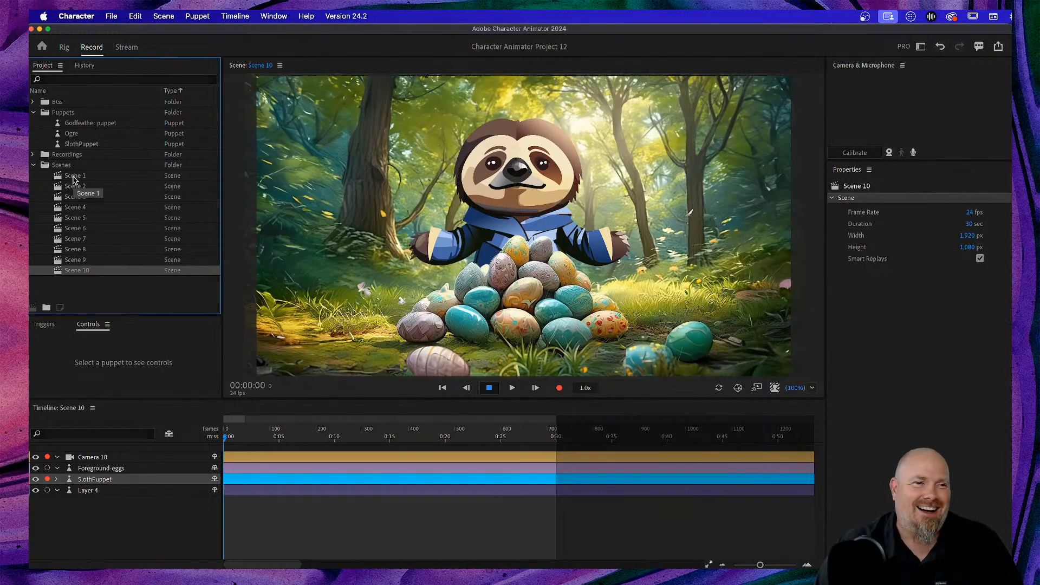
{"action": "left_click", "coordinate": [74, 177]}
{"action": "double_click", "coordinate": [74, 179]}
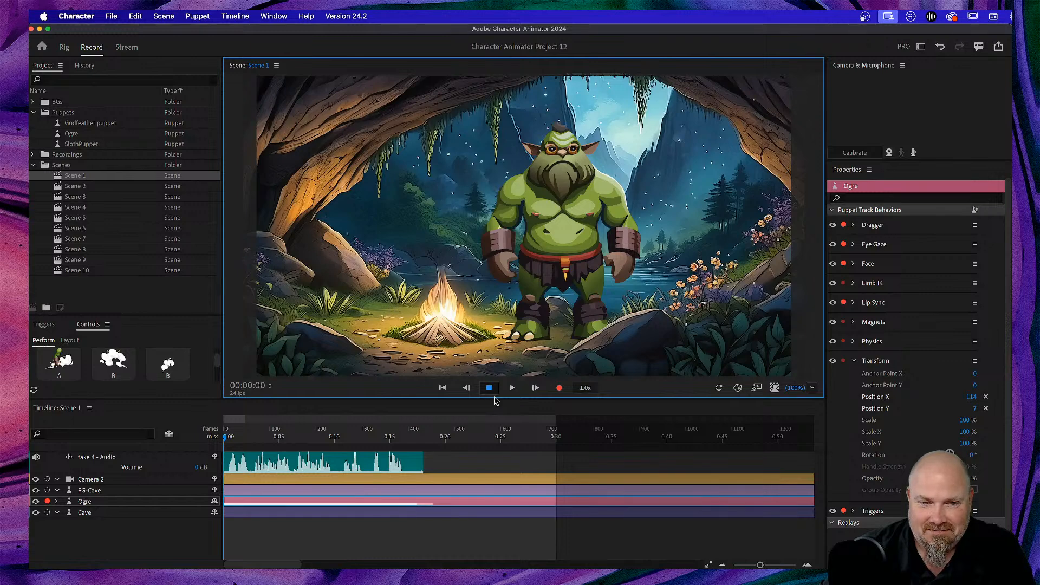
{"action": "left_click_drag", "start_coordinate": [495, 399], "coordinate": [494, 449]}
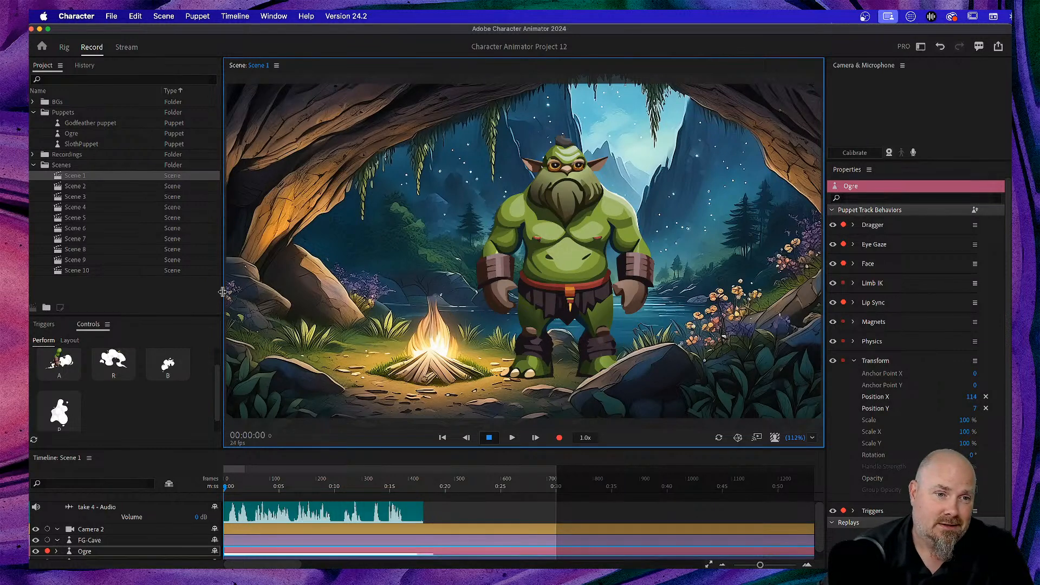
{"action": "left_click_drag", "start_coordinate": [222, 291], "coordinate": [197, 291]}
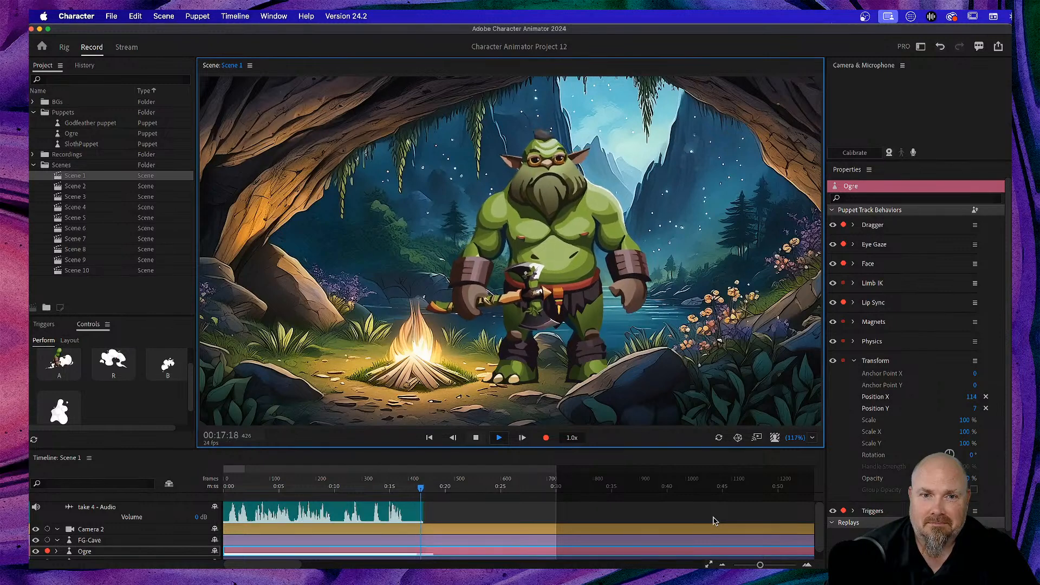
Play Scene 1's Ogre performance through to 00:18:01 and open Scene 2
{"action": "key", "text": "space"}
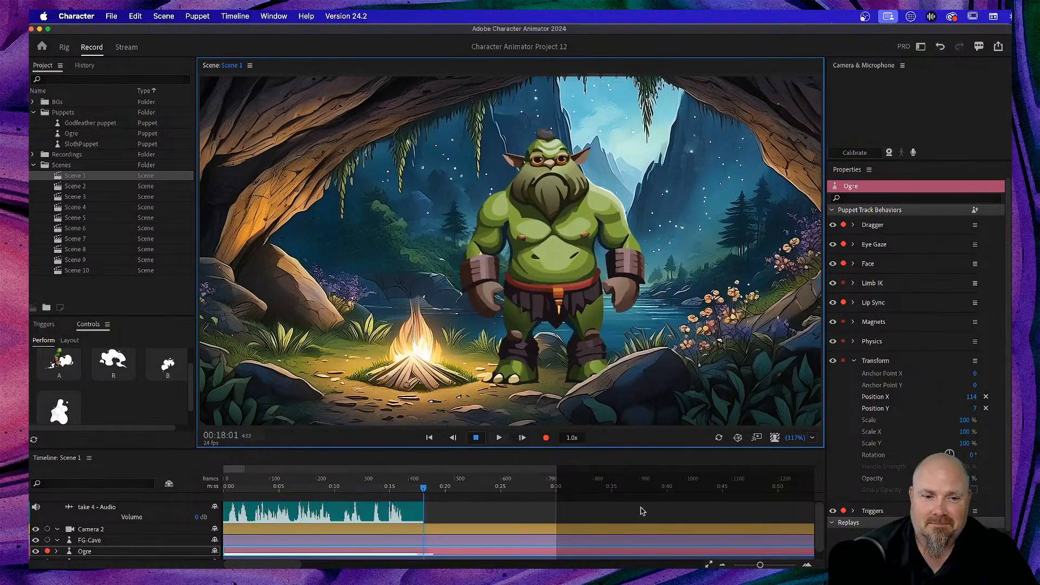
{"action": "double_click", "coordinate": [86, 187]}
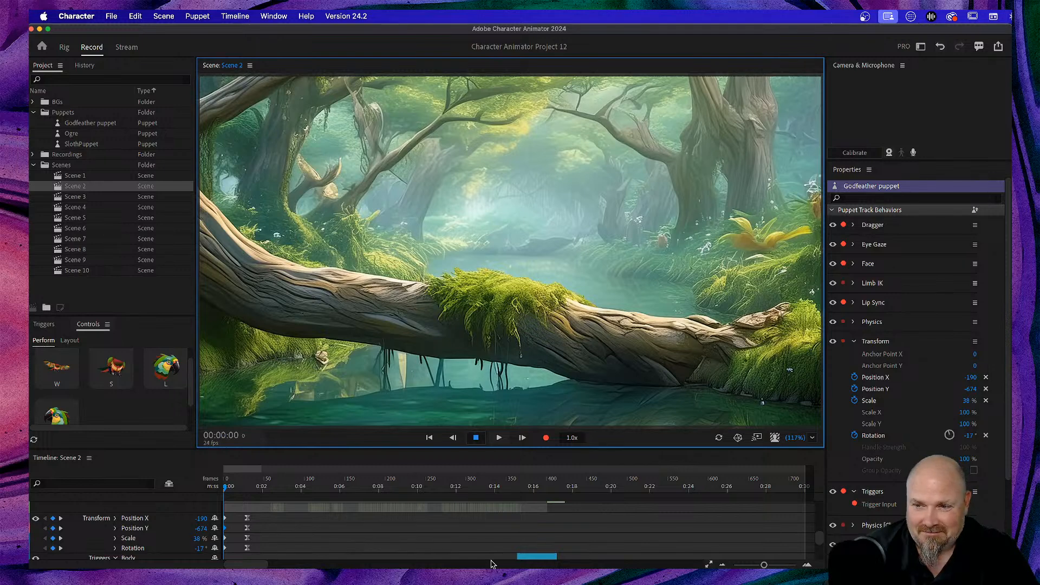
Play Scene 2's parrot performance through to about 00:16:22 and Scene 3's Ogre performance through to about 00:13:22
{"action": "key", "text": "space"}
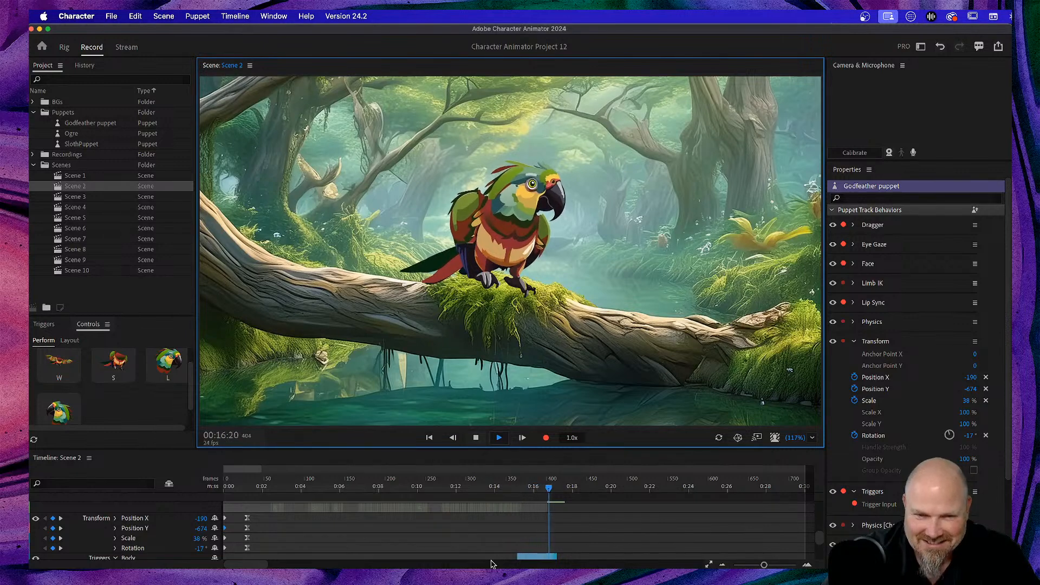
{"action": "key", "text": "space"}
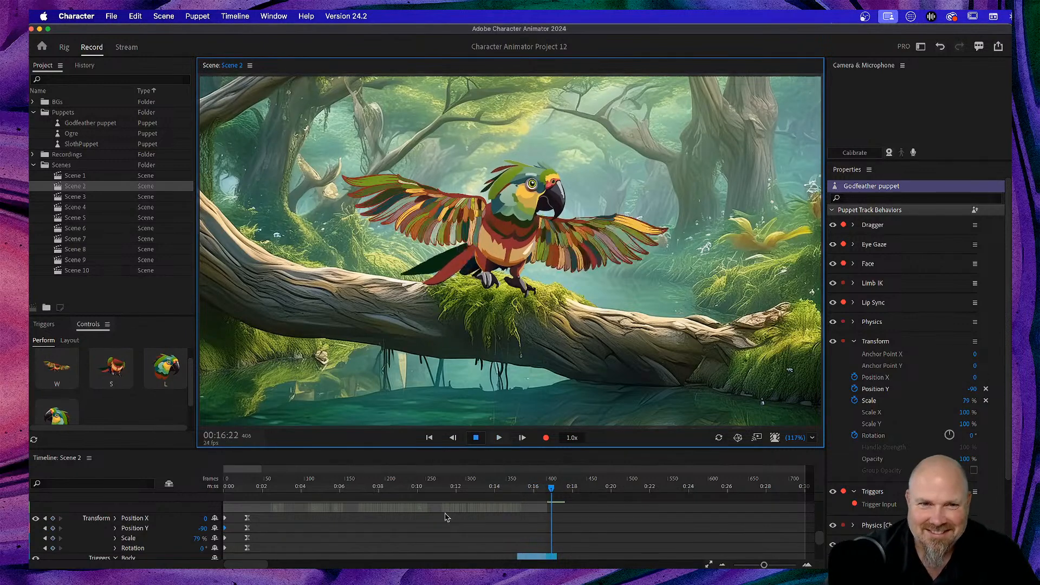
{"action": "double_click", "coordinate": [72, 198]}
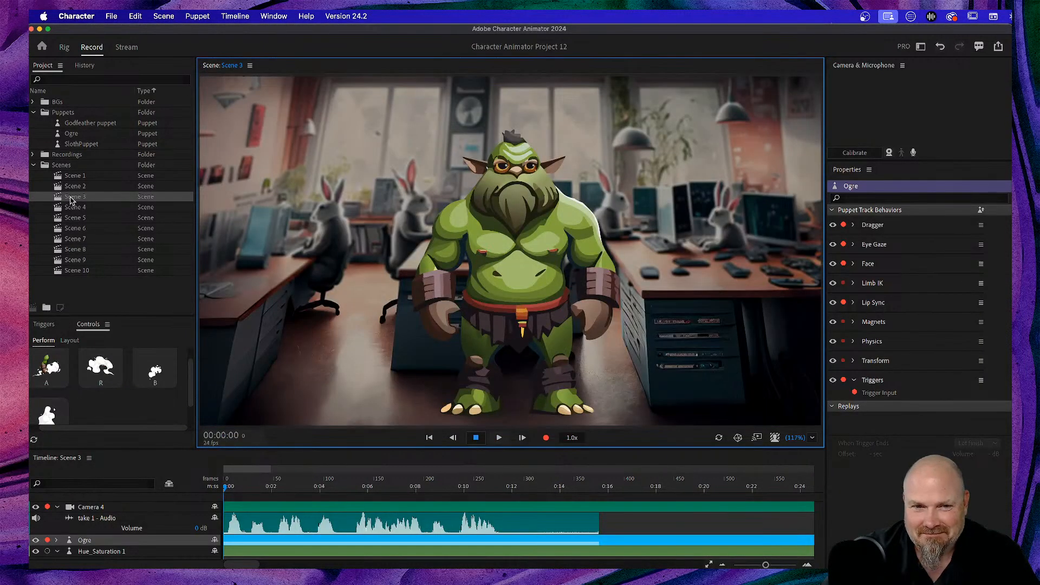
{"action": "key", "text": "space"}
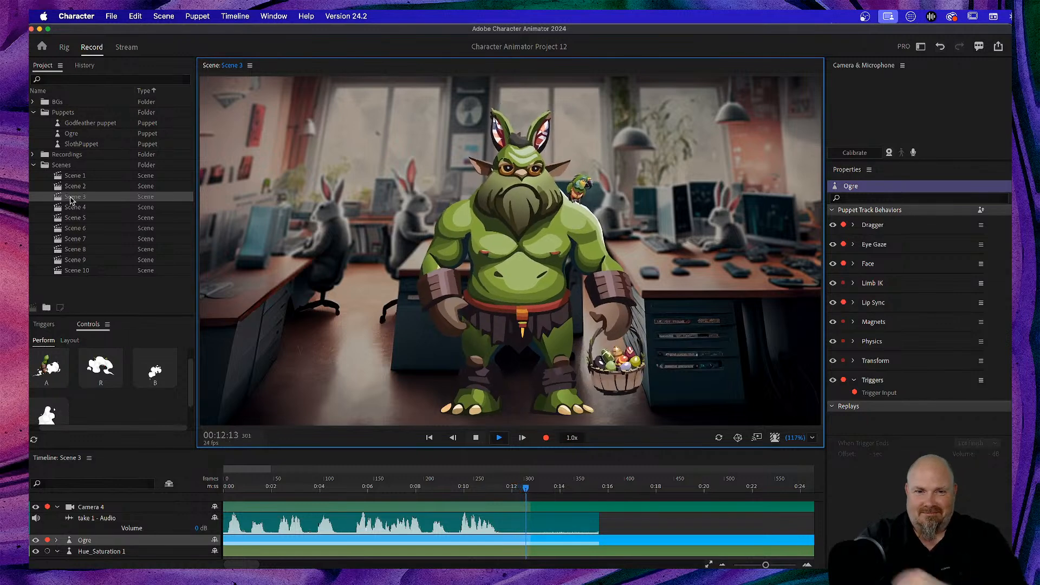
{"action": "key", "text": "space"}
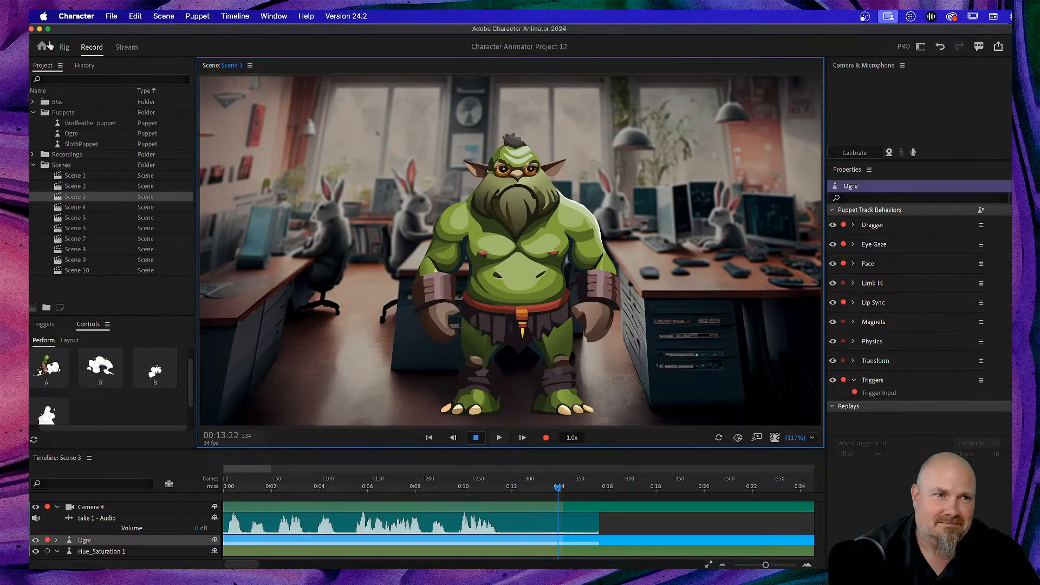
Open and play Scene 4's forest Ogre performance, and do the same for Scene 5's parrot performance
{"action": "double_click", "coordinate": [76, 208]}
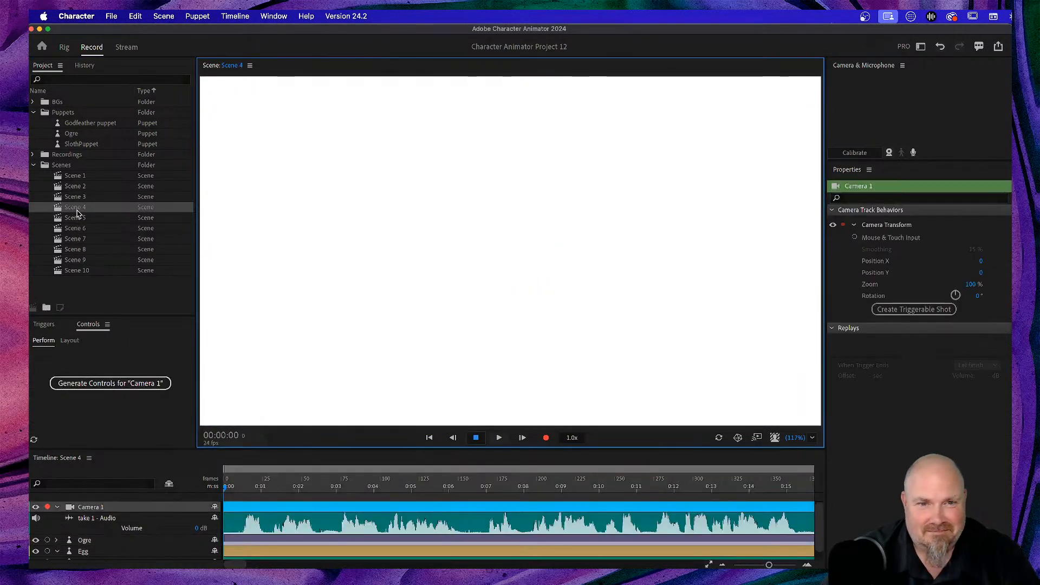
{"action": "key", "text": "space"}
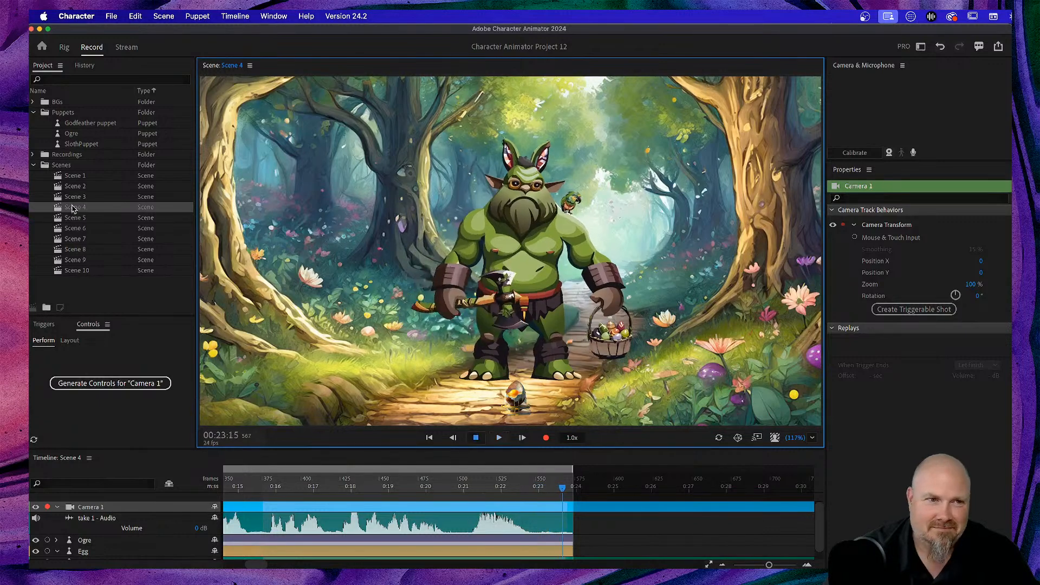
{"action": "key", "text": "space"}
{"action": "double_click", "coordinate": [74, 219]}
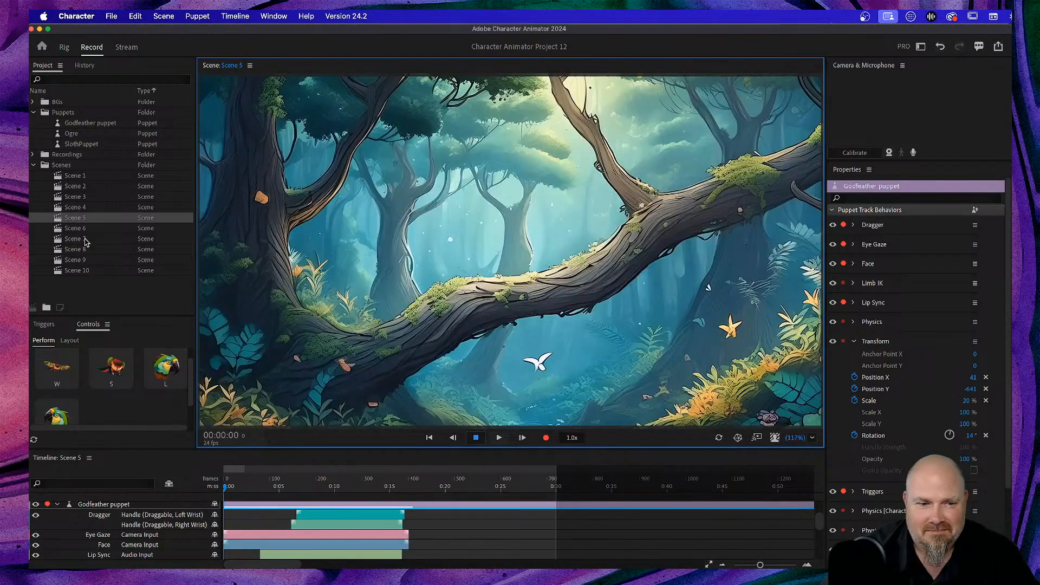
{"action": "key", "text": "space"}
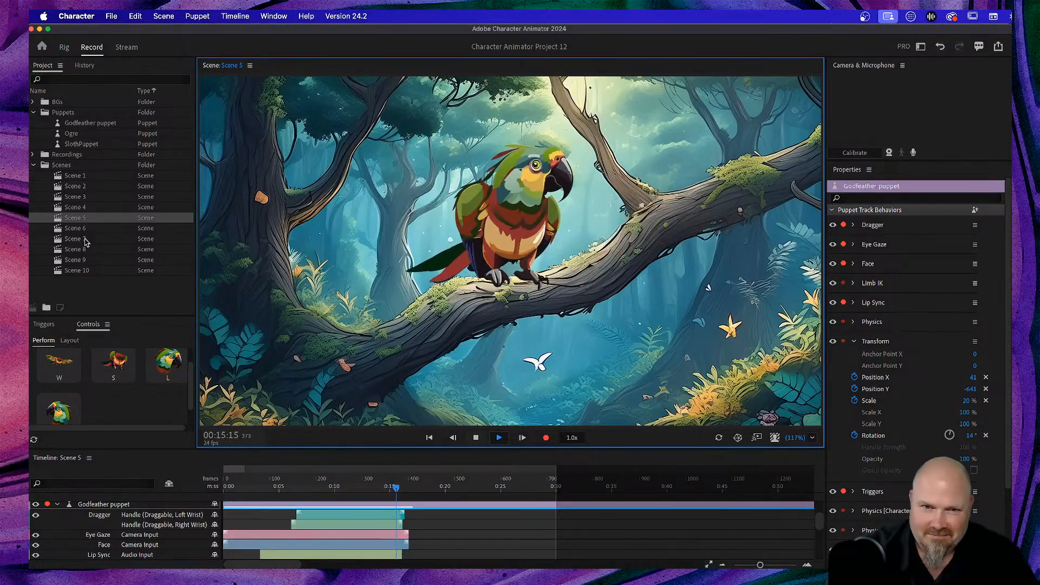
{"action": "key", "text": "space"}
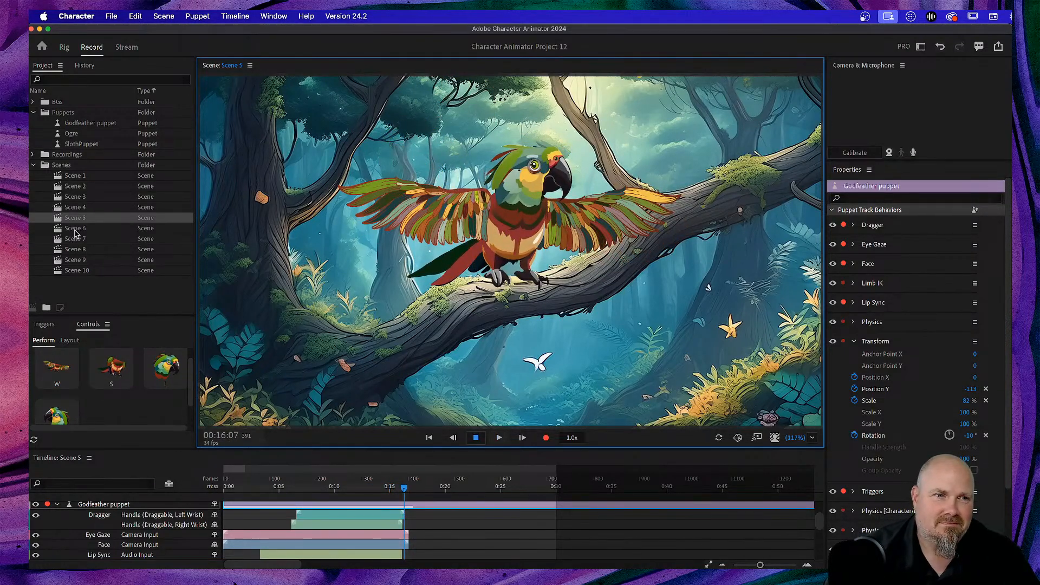
Open Scene 6, play the newspaper camera move through to about 00:10:02, and return the playhead to the start
{"action": "double_click", "coordinate": [76, 231]}
{"action": "key", "text": "space"}
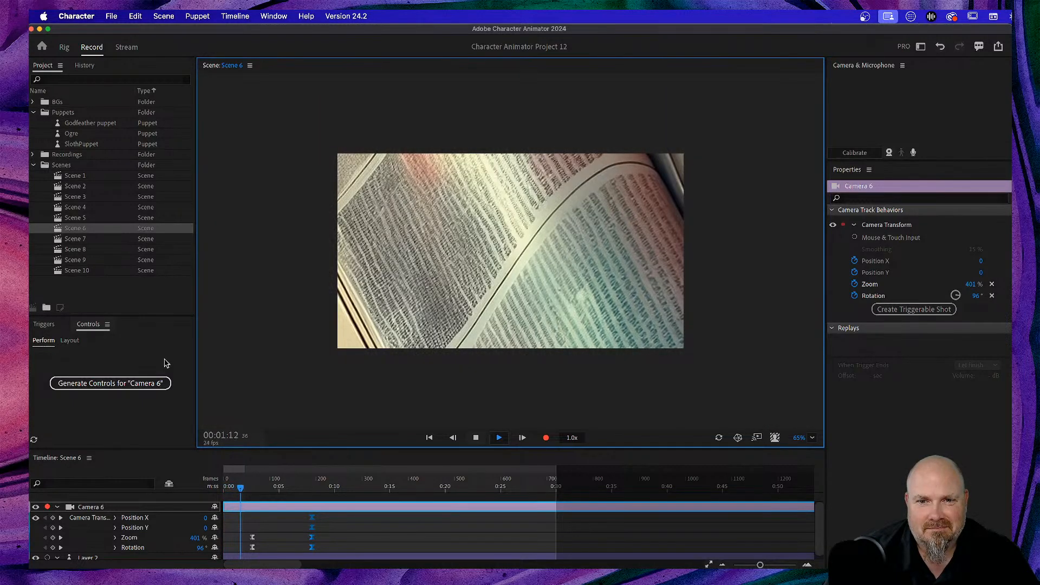
{"action": "left_click", "coordinate": [813, 438]}
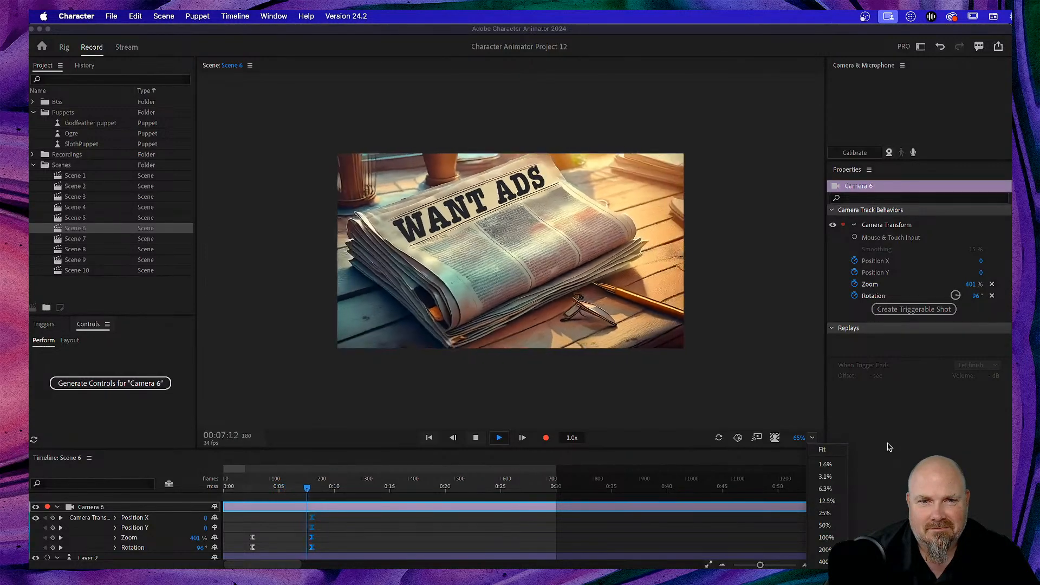
{"action": "left_click", "coordinate": [889, 447]}
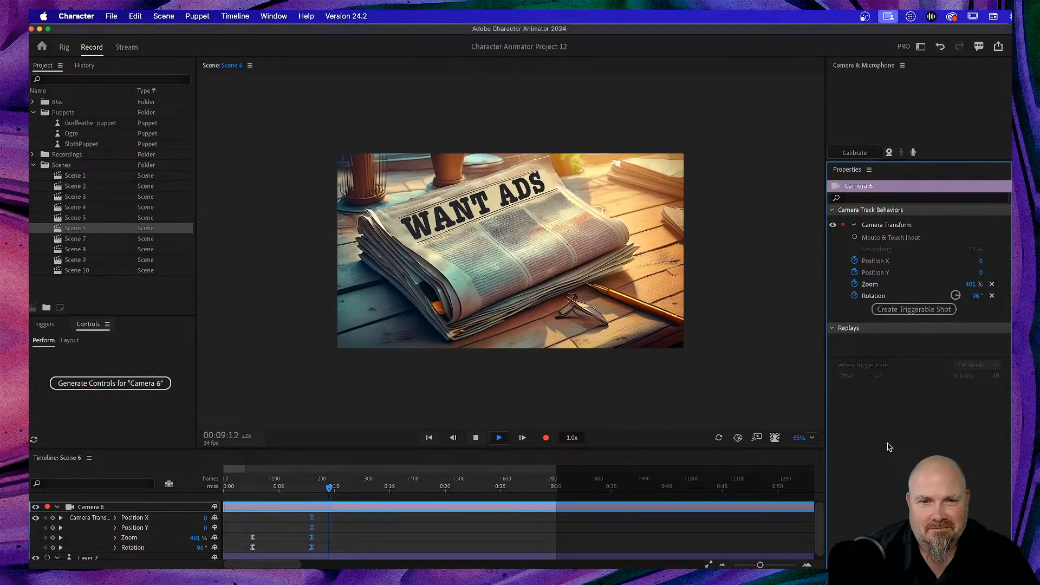
{"action": "key", "text": "space"}
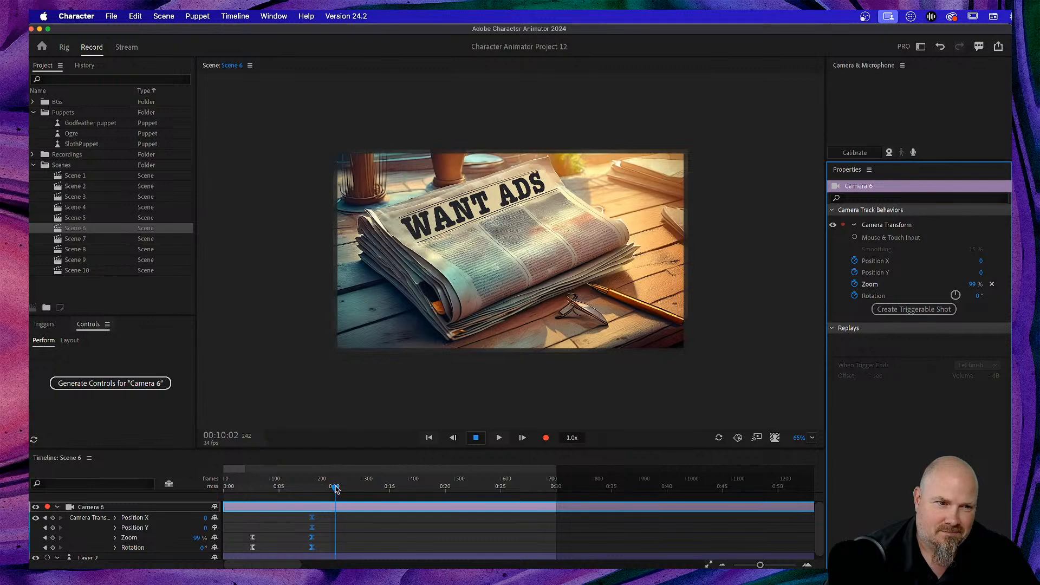
{"action": "left_click_drag", "start_coordinate": [336, 489], "coordinate": [210, 492]}
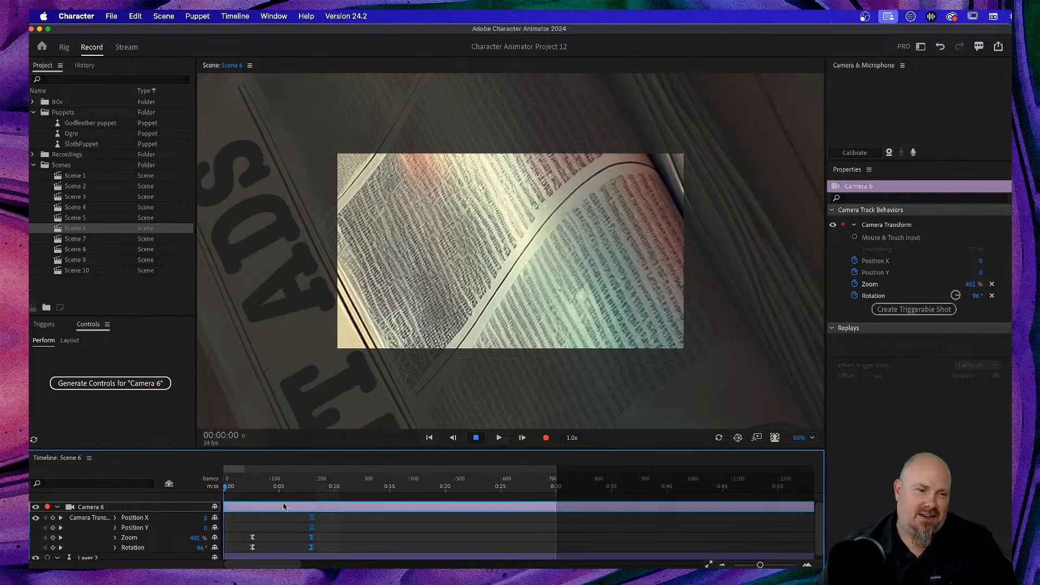
Open Scene 2 and move the playhead to 00:00:22, partway through the parrot's fly-in
{"action": "left_click", "coordinate": [79, 199]}
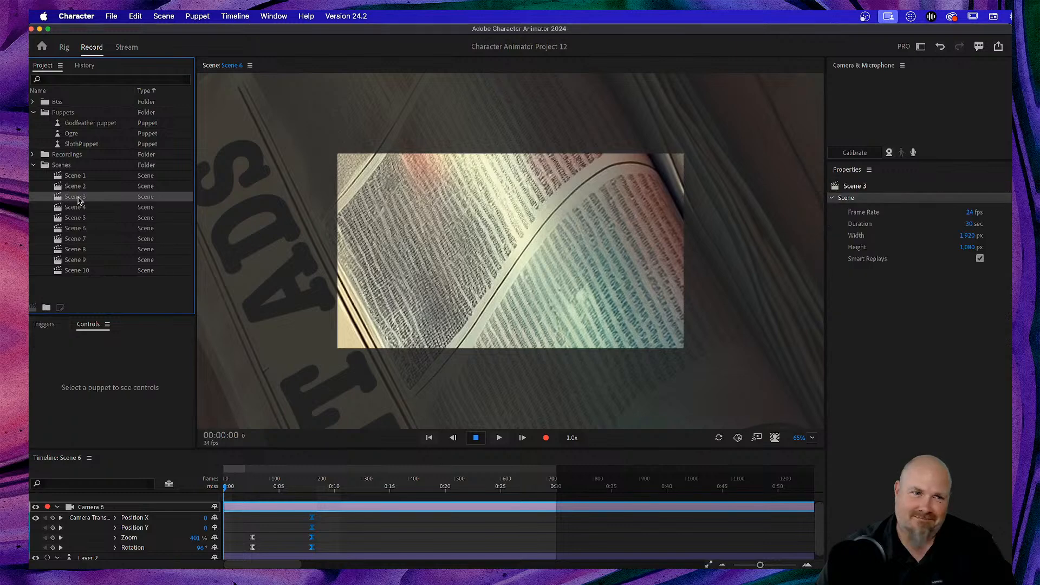
{"action": "double_click", "coordinate": [79, 199]}
{"action": "double_click", "coordinate": [79, 187]}
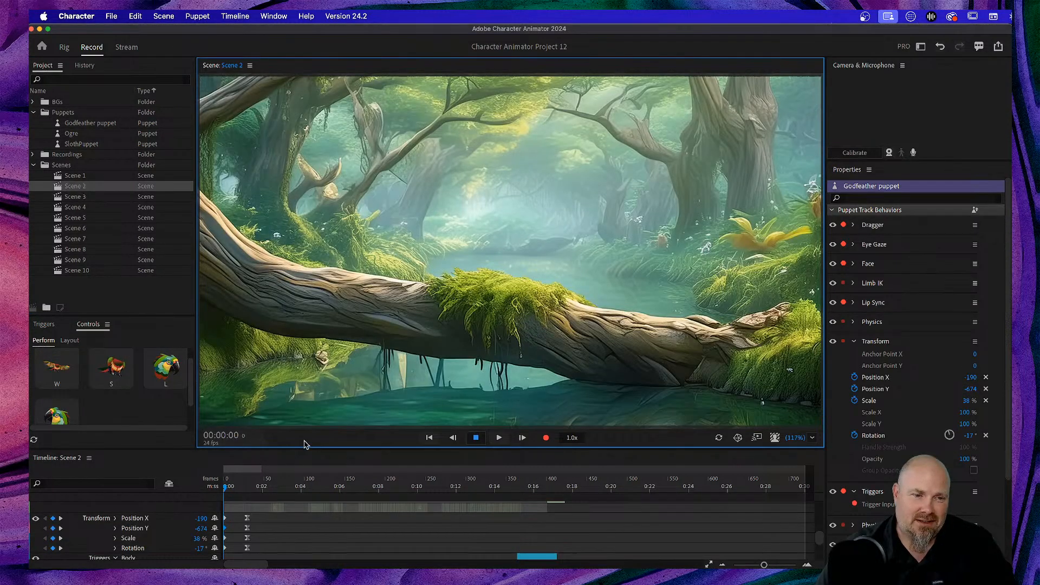
{"action": "mouse_move", "coordinate": [225, 490]}
{"action": "left_mouse_down"}
{"action": "mouse_move", "coordinate": [258, 490]}
{"action": "mouse_move", "coordinate": [242, 491]}
{"action": "left_mouse_up"}
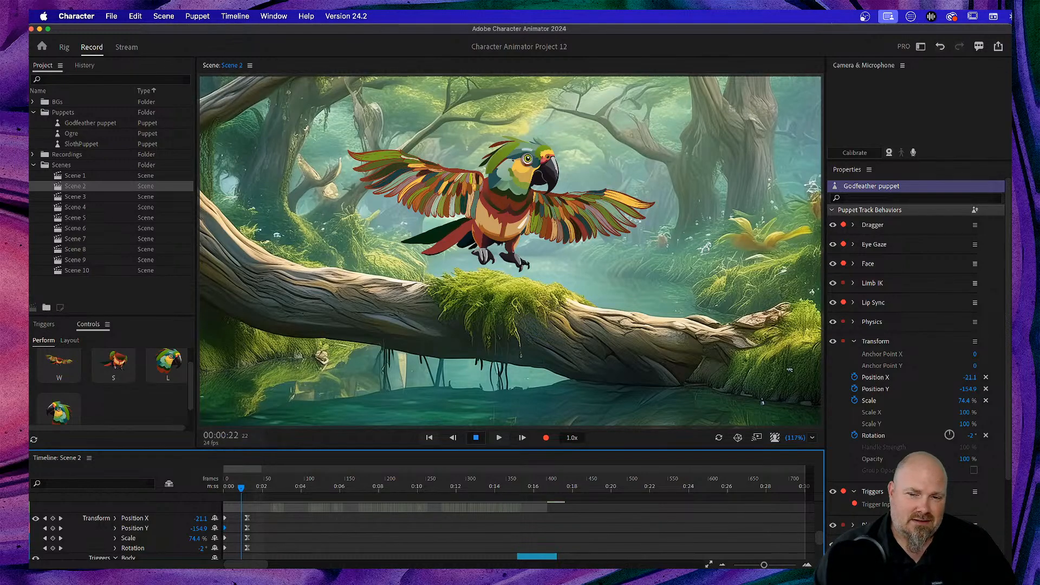
Switch to Chrome and open the Koselhof project from the Behance profile's work gallery
{"action": "key", "text": "super+Tab"}
{"action": "left_click", "coordinate": [288, 34]}
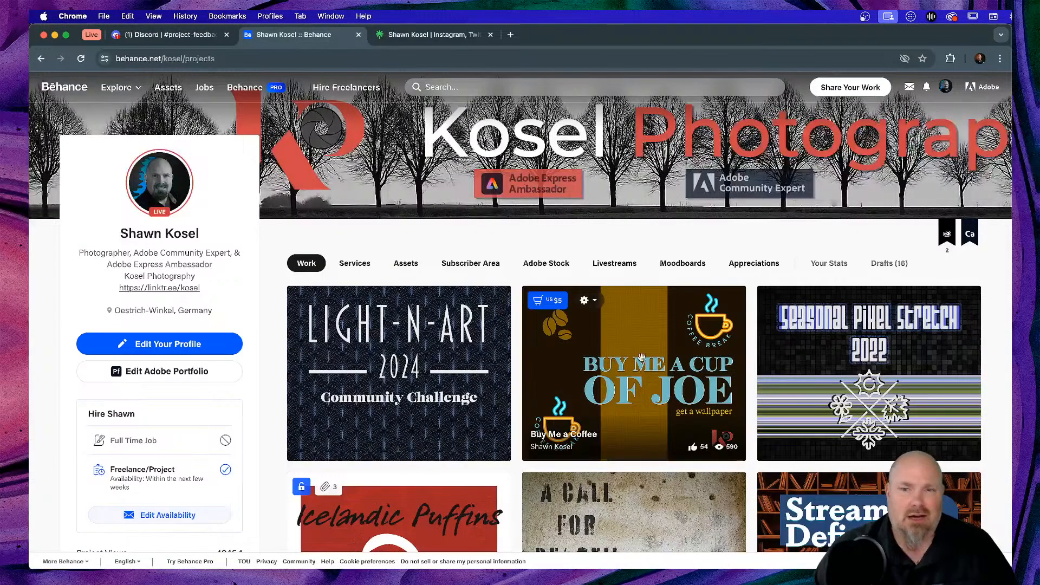
{"action": "scroll", "coordinate": [539, 342], "scroll_direction": "down", "scroll_amount": 11}
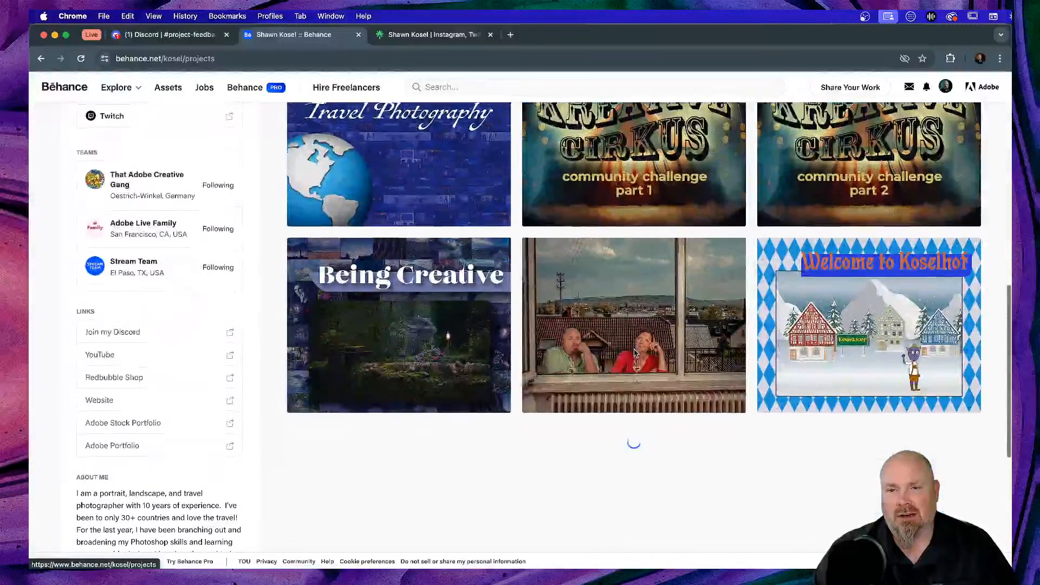
{"action": "left_click", "coordinate": [927, 325]}
{"action": "left_click", "coordinate": [927, 325]}
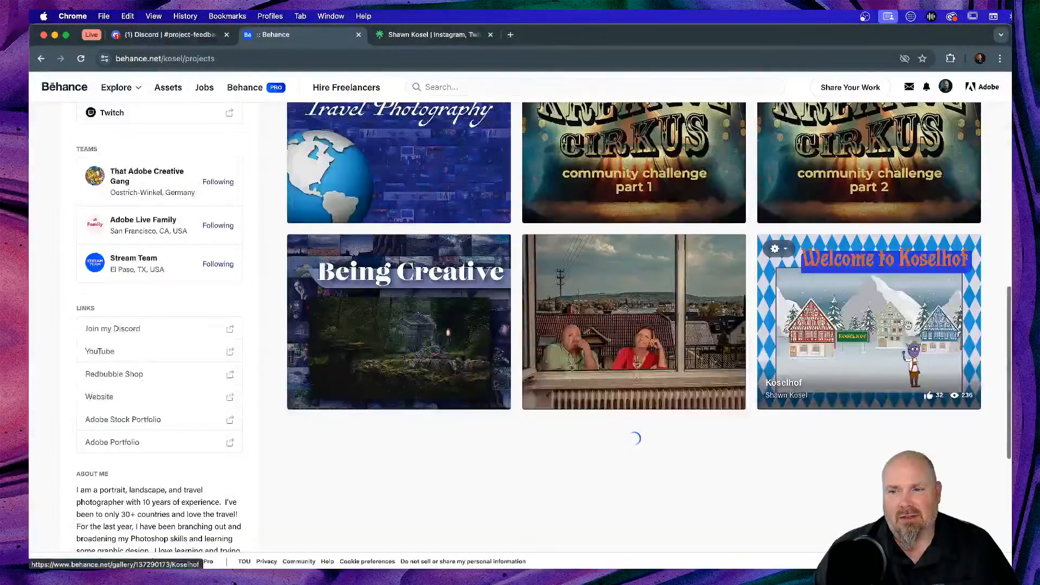
{"action": "scroll", "coordinate": [704, 315], "scroll_direction": "down", "scroll_amount": 4}
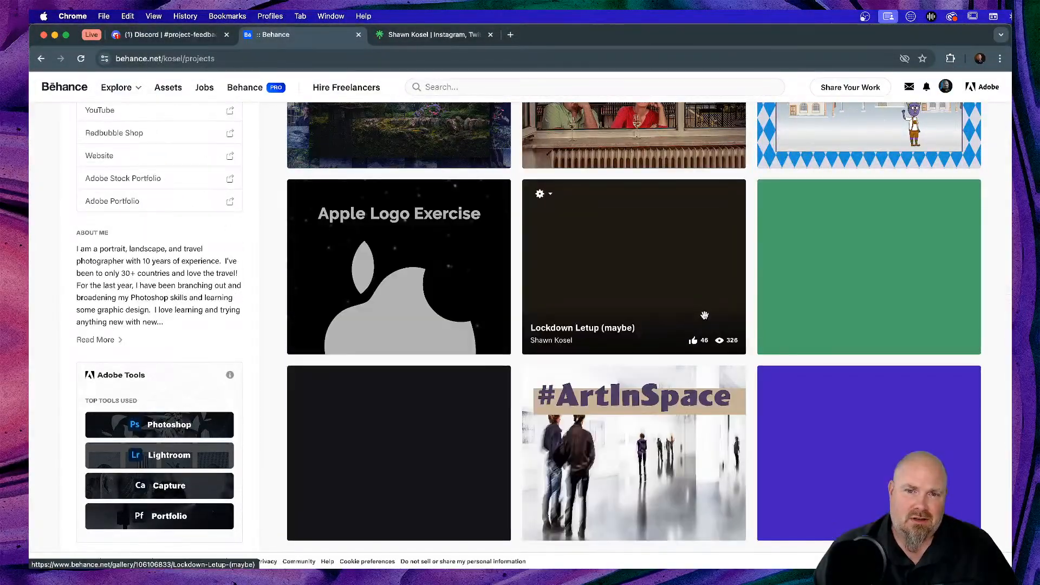
{"action": "scroll", "coordinate": [705, 315], "scroll_direction": "up", "scroll_amount": 4}
{"action": "left_click", "coordinate": [907, 270]}
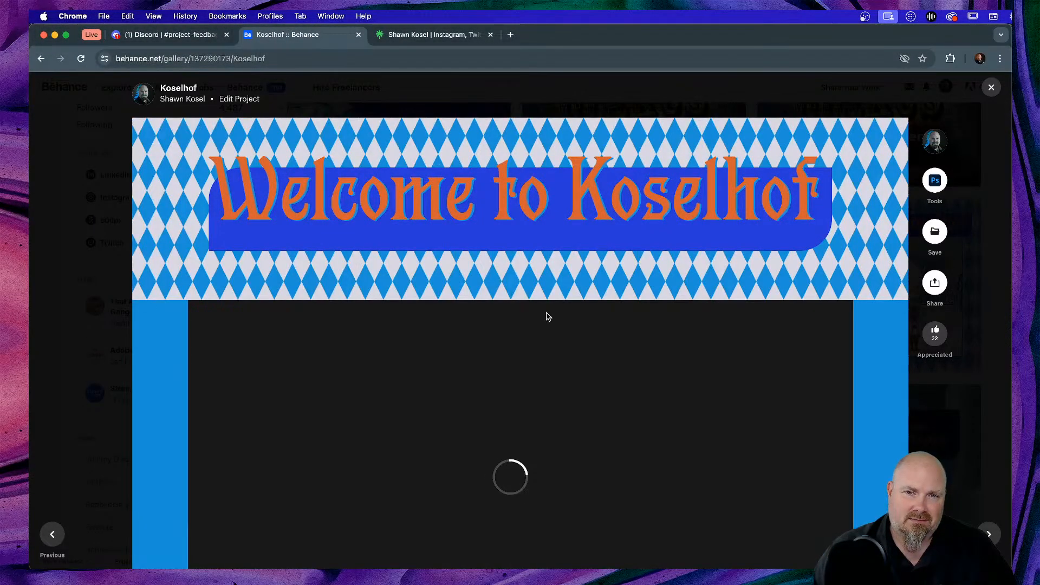
Play the Koselhof project's animated video and close the project to return to the gallery
{"action": "scroll", "coordinate": [547, 317], "scroll_direction": "down", "scroll_amount": 3}
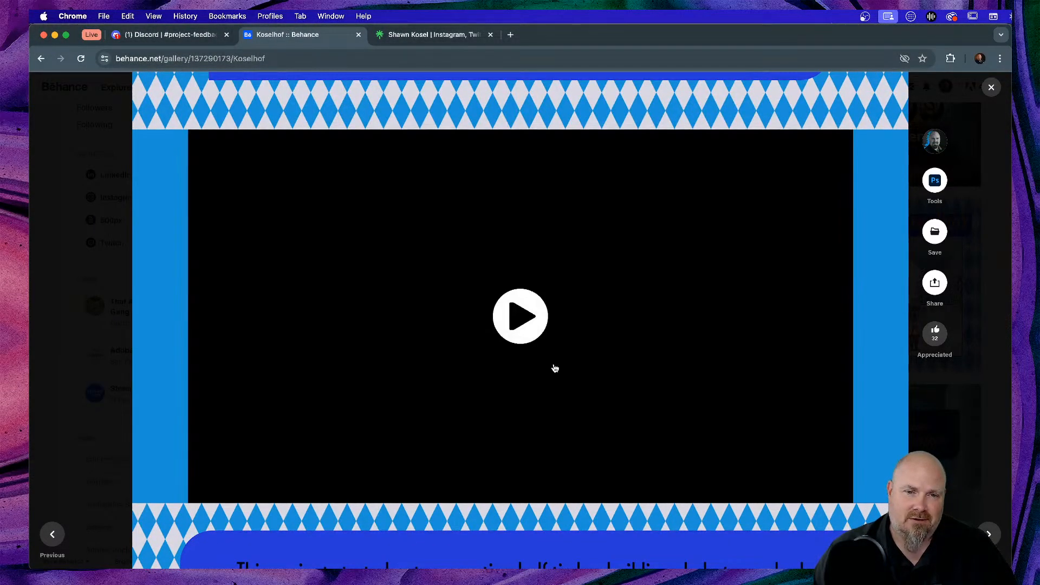
{"action": "left_click", "coordinate": [480, 365]}
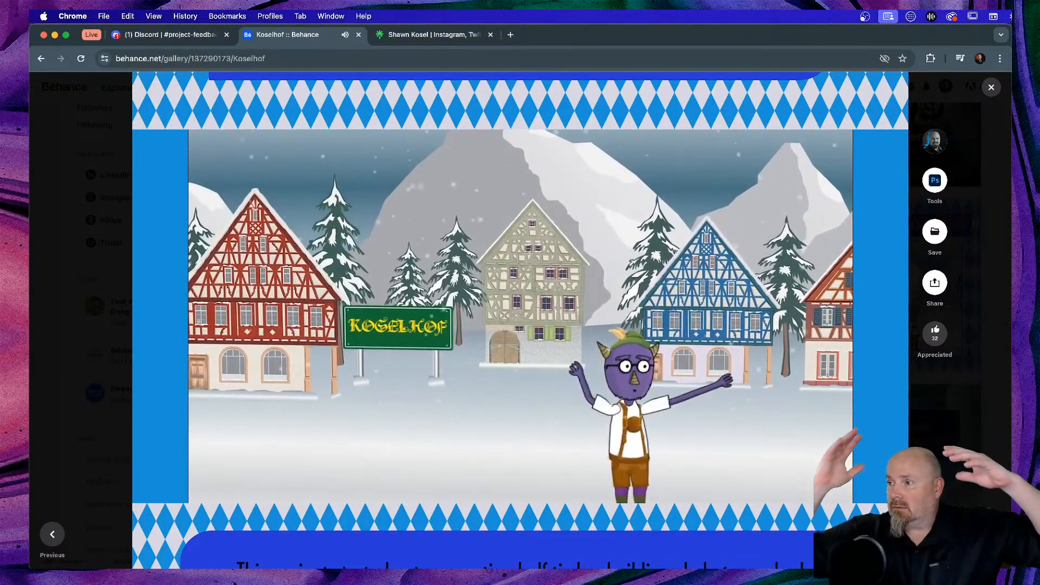
{"action": "mouse_move", "coordinate": [255, 518]}
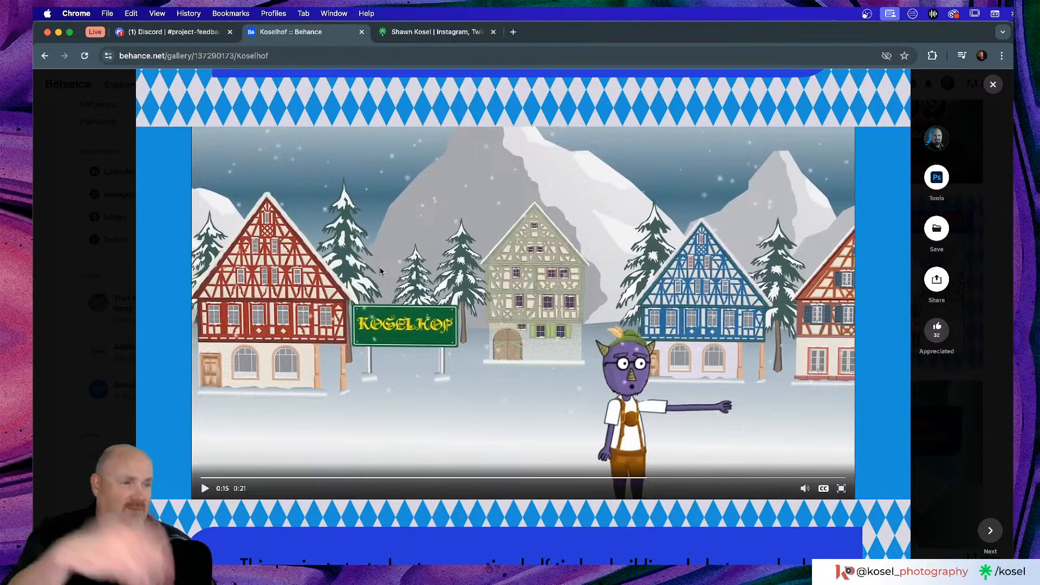
{"action": "left_click", "coordinate": [58, 278]}
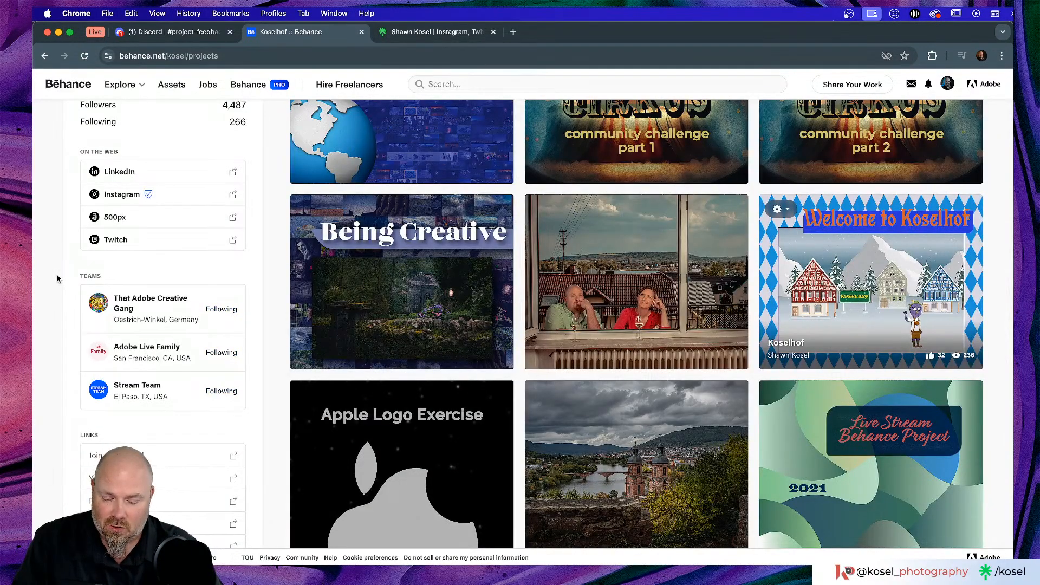
Switch back to Character Animator, open Scene 4, and play its later part through to 00:20:01
{"action": "key", "text": "super+Tab"}
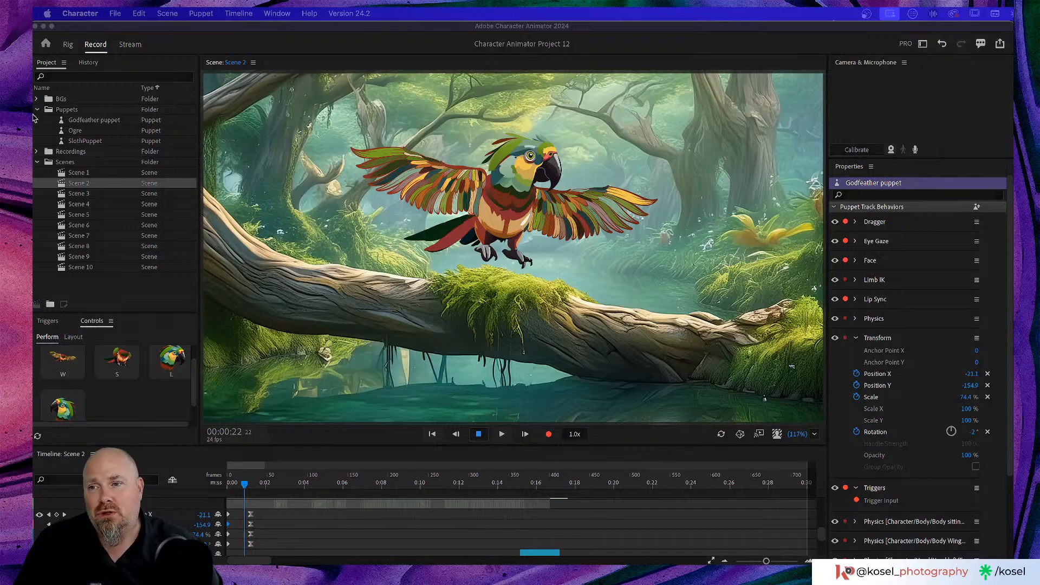
{"action": "left_click", "coordinate": [82, 205]}
{"action": "double_click", "coordinate": [81, 205]}
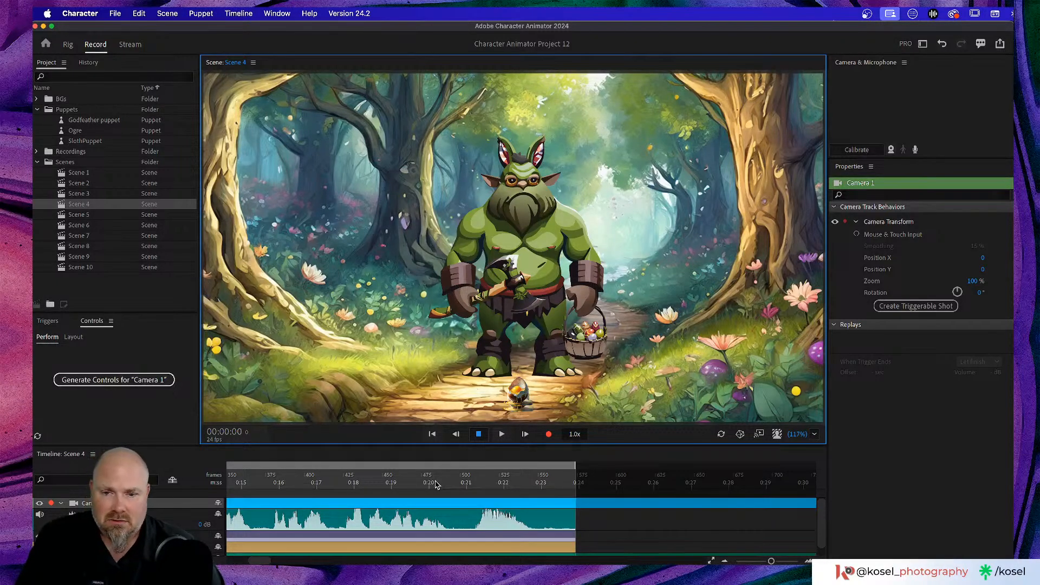
{"action": "key", "text": "space"}
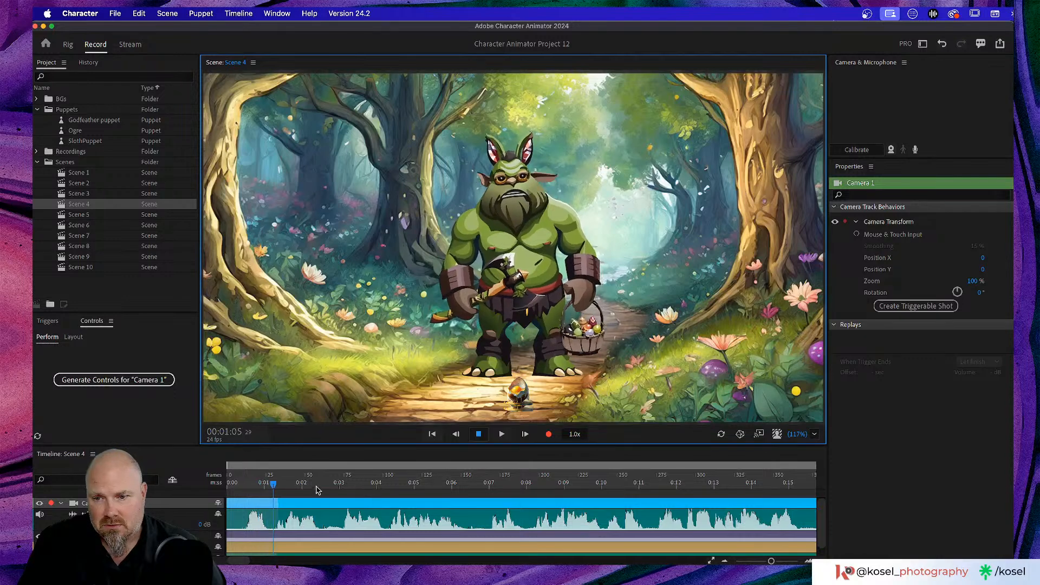
{"action": "left_click_drag", "start_coordinate": [273, 487], "coordinate": [673, 496]}
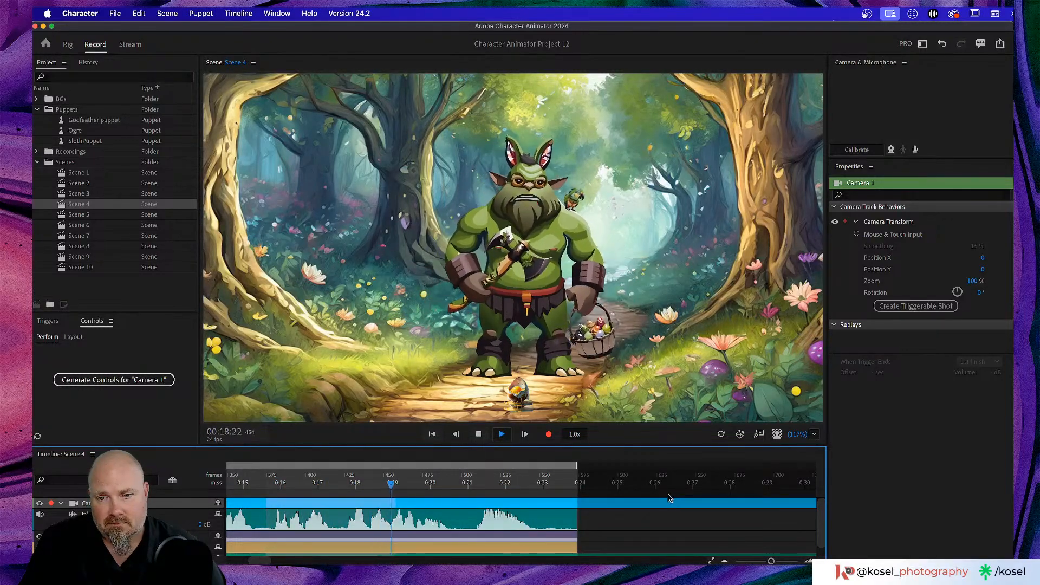
{"action": "key", "text": "space"}
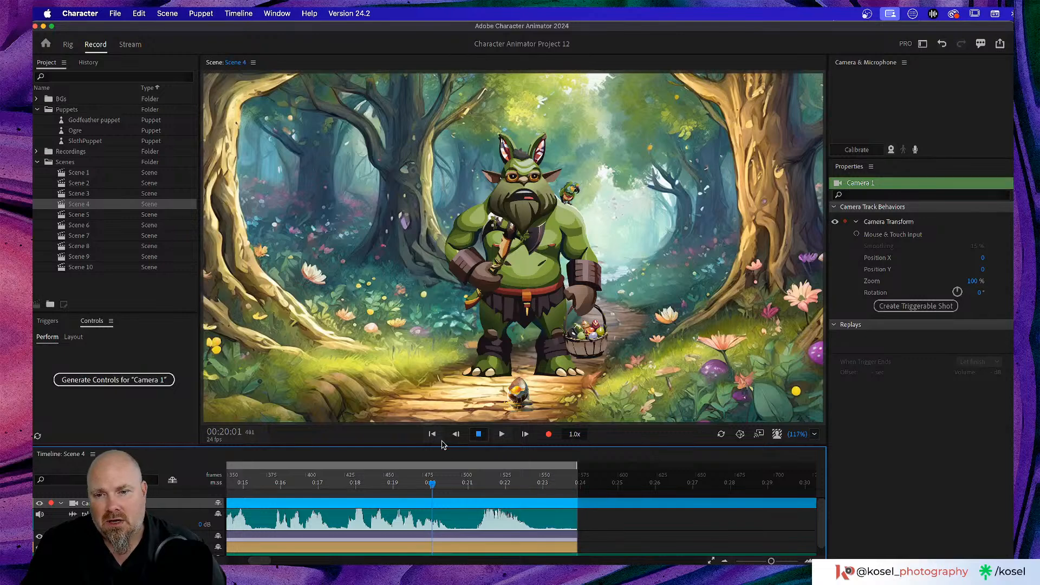
Replay Scene 4's Ogre performance from 00:18:12 through to 00:22:09
{"action": "left_click_drag", "start_coordinate": [436, 487], "coordinate": [377, 491]}
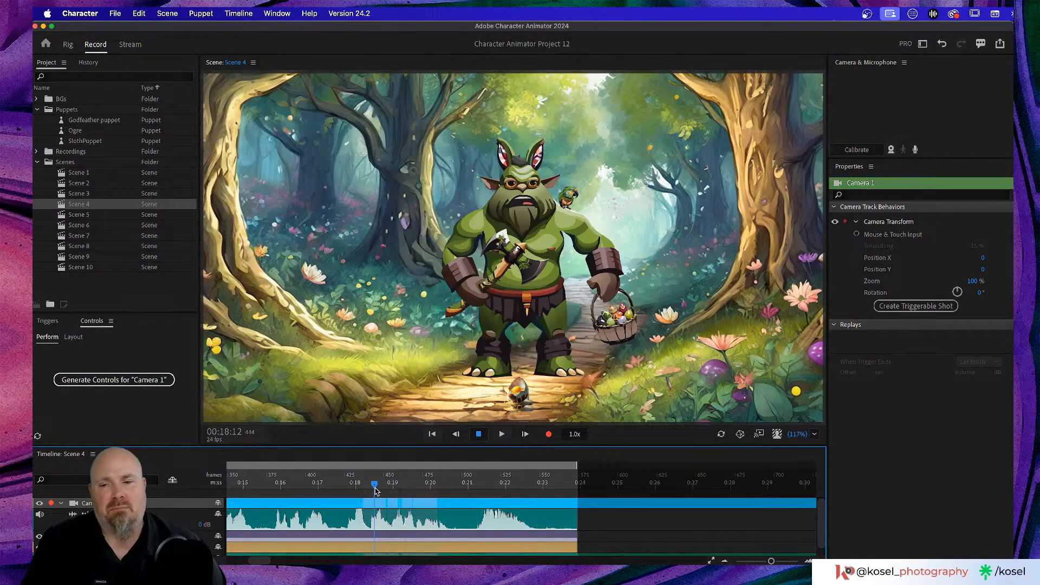
{"action": "key", "text": "space"}
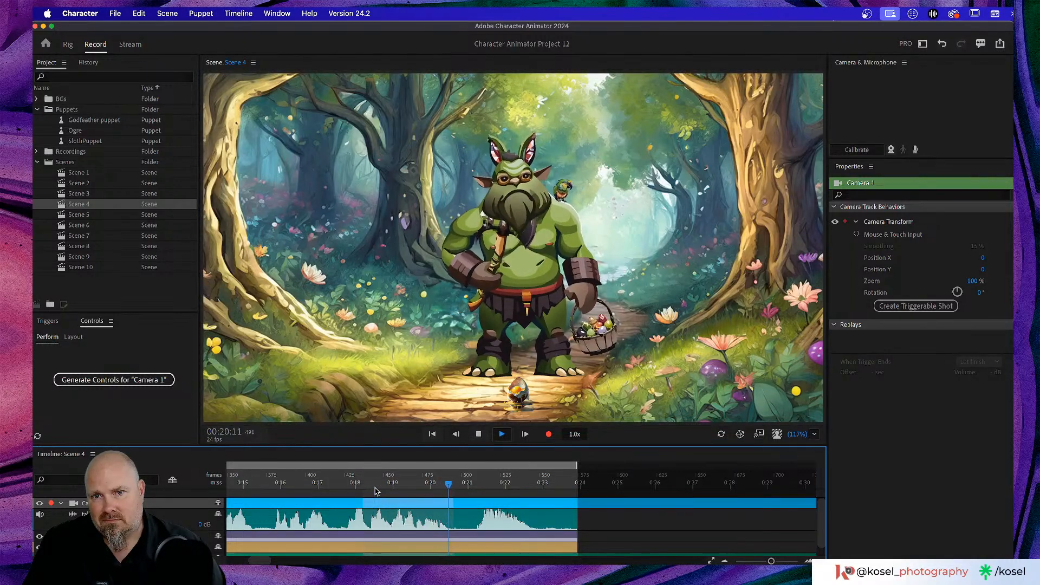
{"action": "key", "text": "space"}
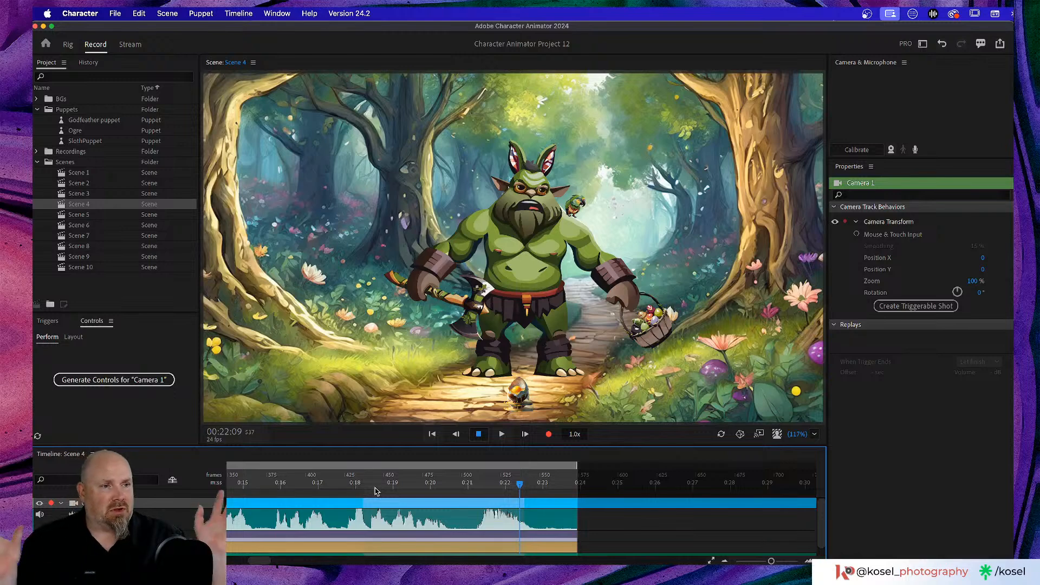